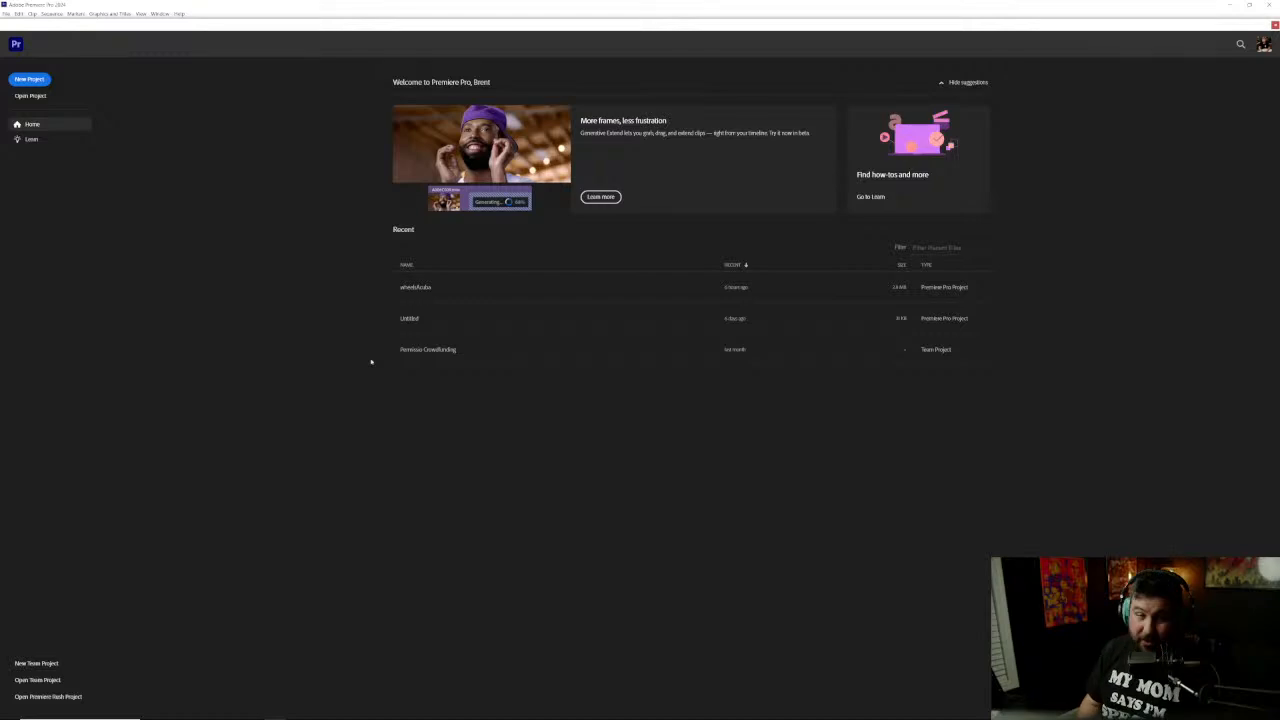
Step: Open the most recent project and dismiss the product feedback survey
click(443, 286)
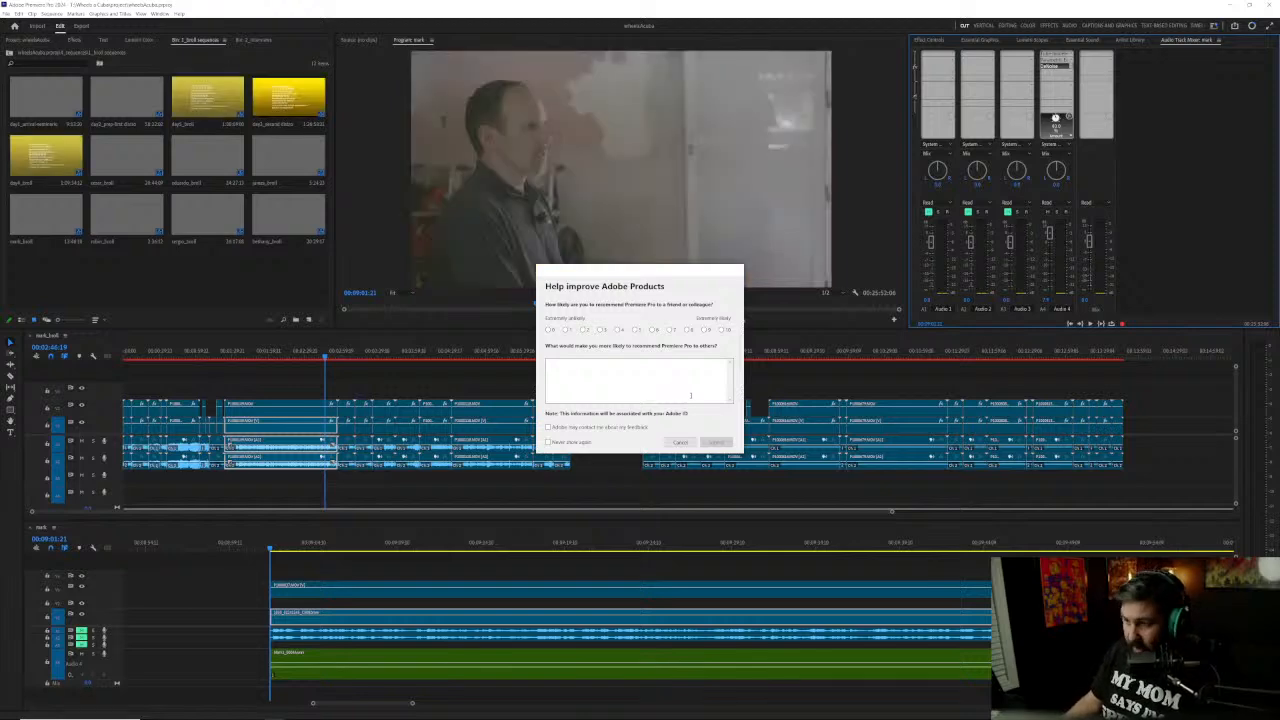
click(680, 442)
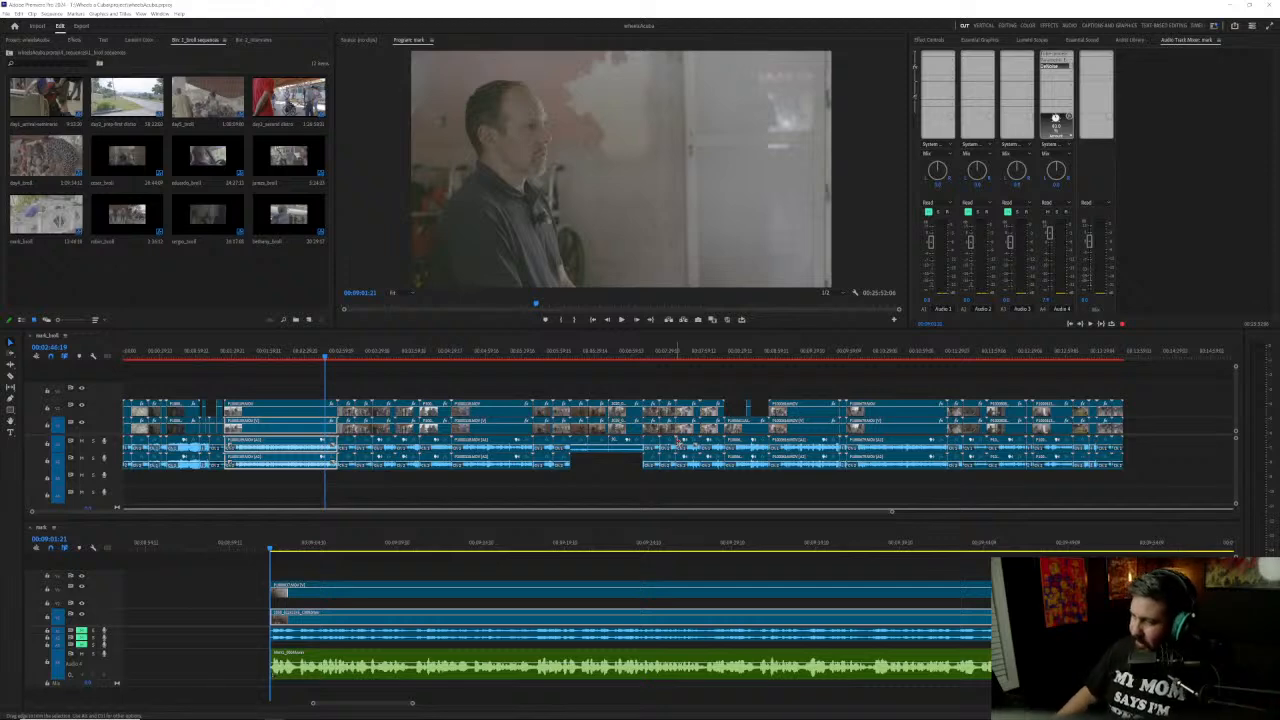
Step: Trim a short piece off the end of the clip group starting at 00:09:01:21, on all its video and audio tracks
drag(222, 541, 475, 556)
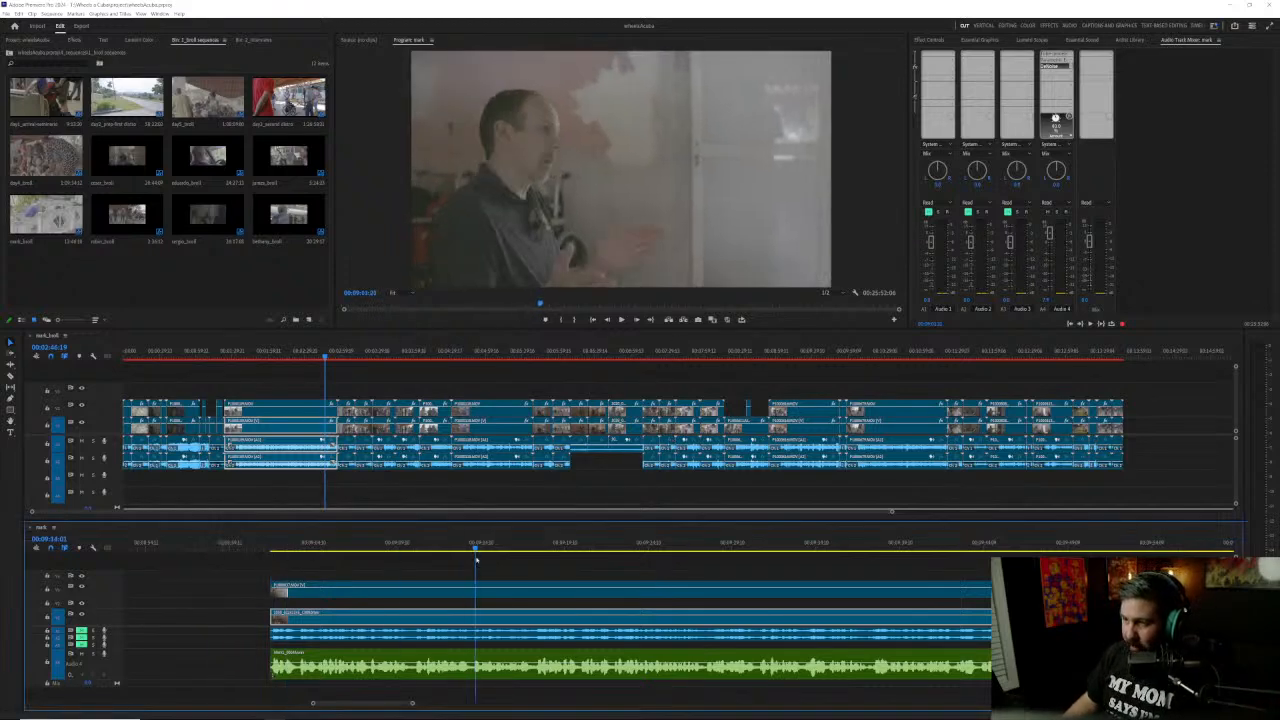
scroll(365, 620, down, 5)
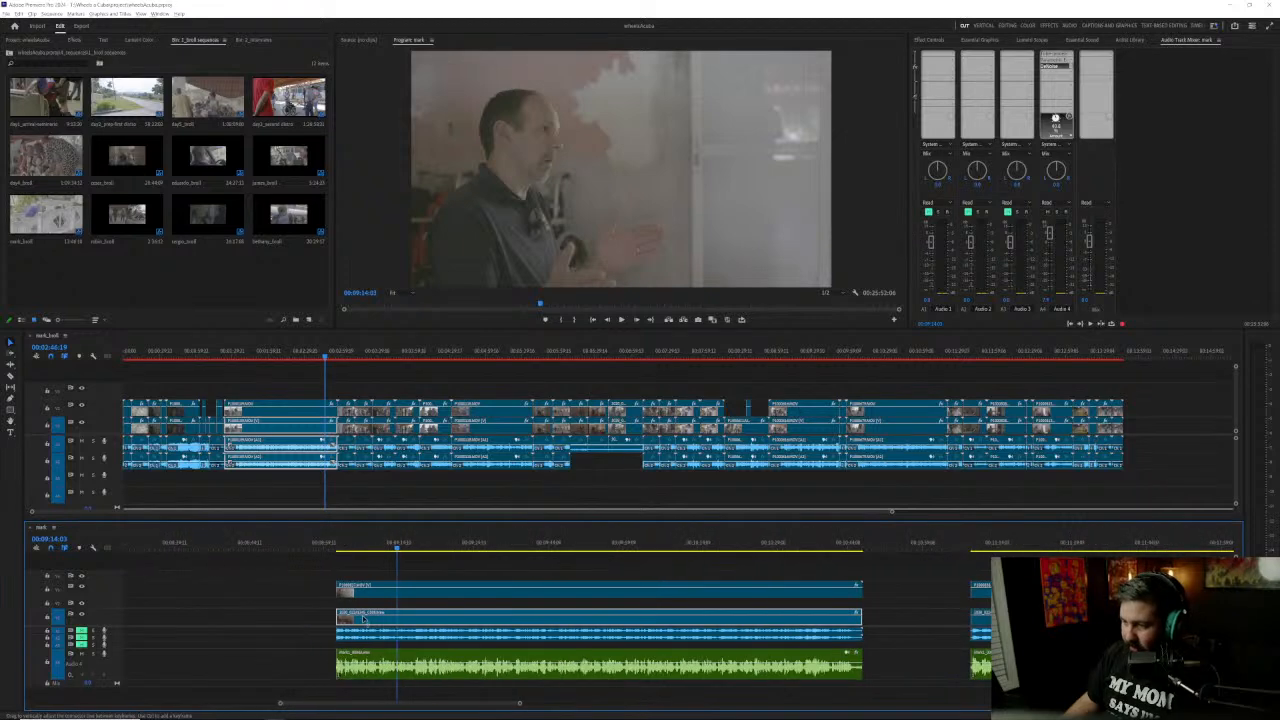
scroll(365, 620, down, 2)
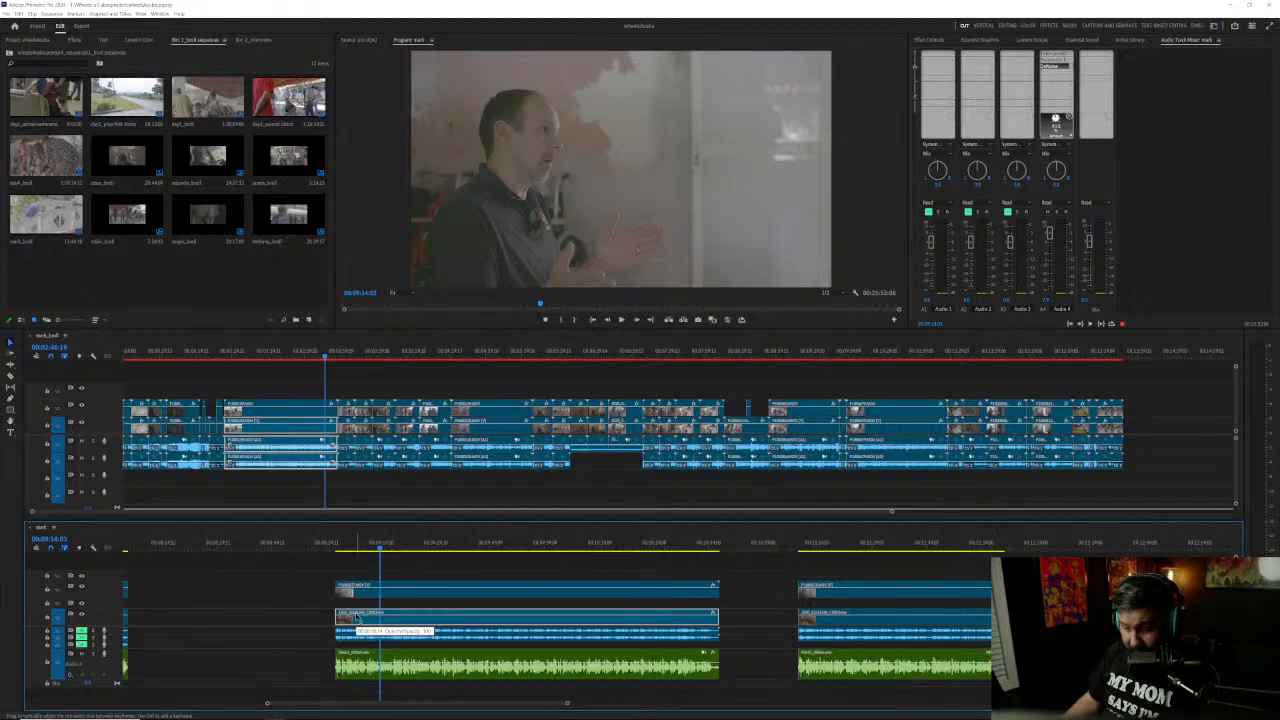
scroll(736, 655, up, 4)
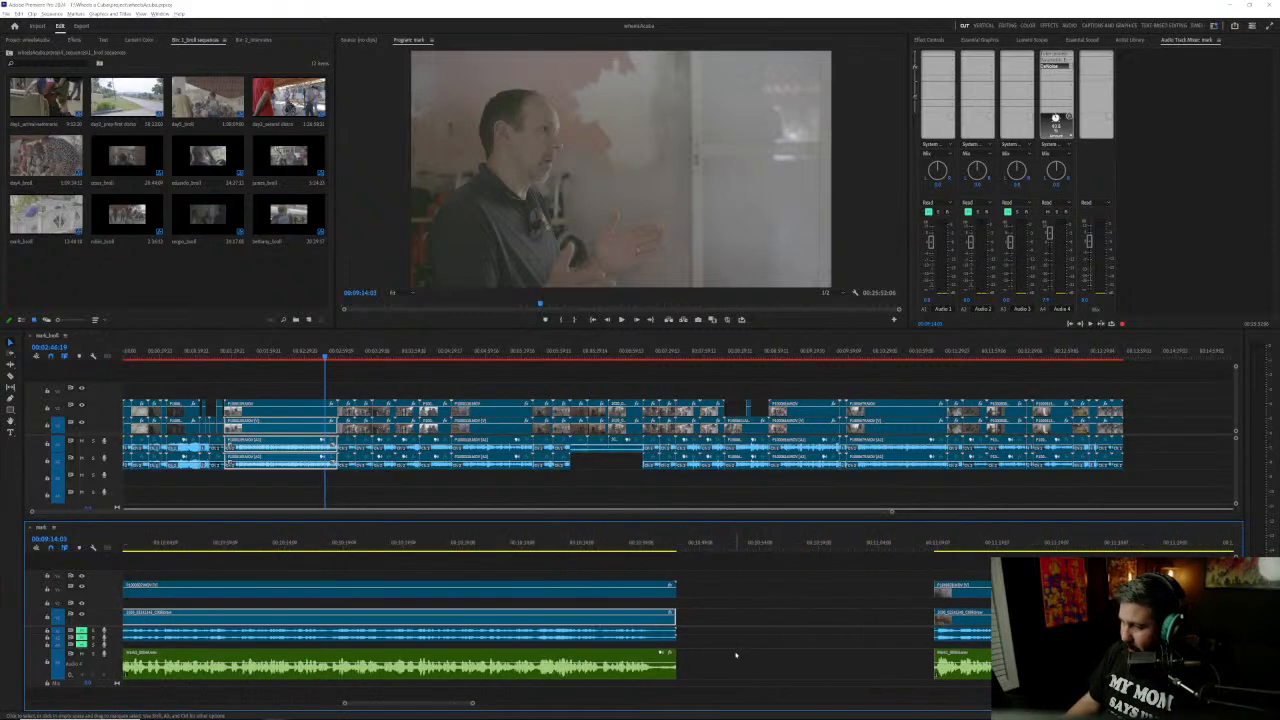
drag(598, 576, 655, 655)
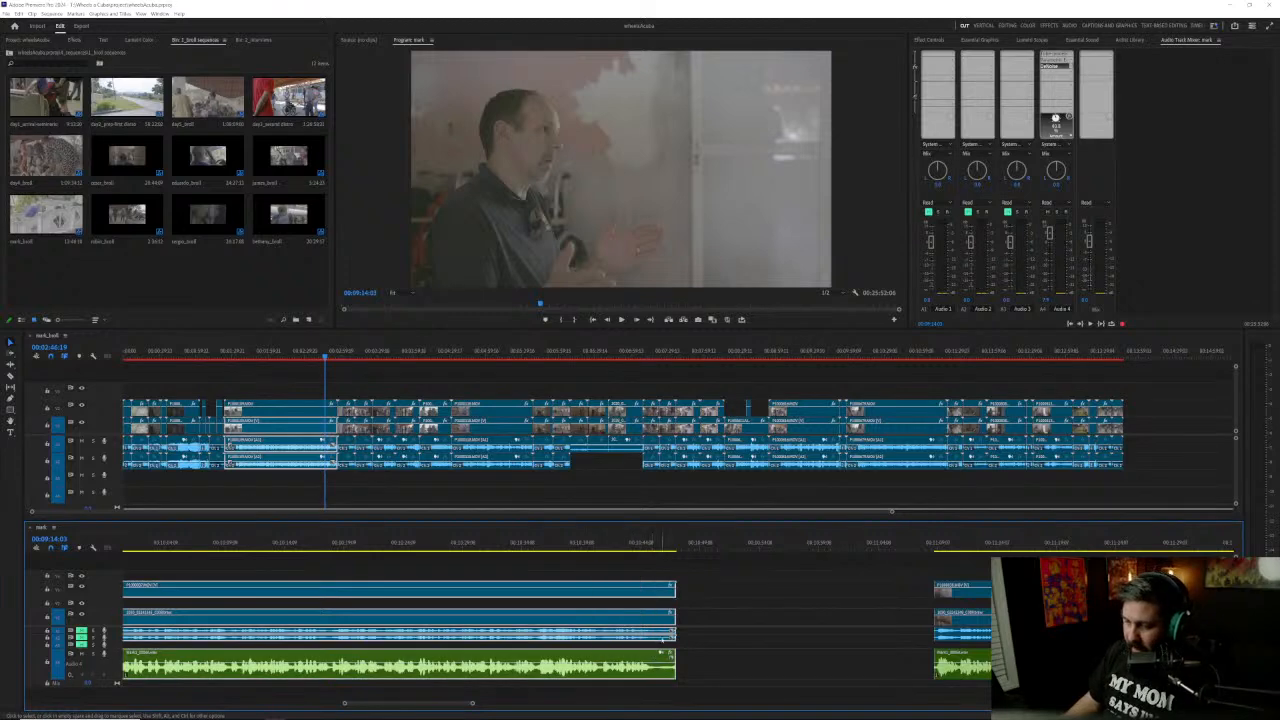
drag(673, 591, 652, 591)
click(641, 574)
Step: Examine the clip groups and the gaps between them along the lower timeline
scroll(469, 611, down, 3)
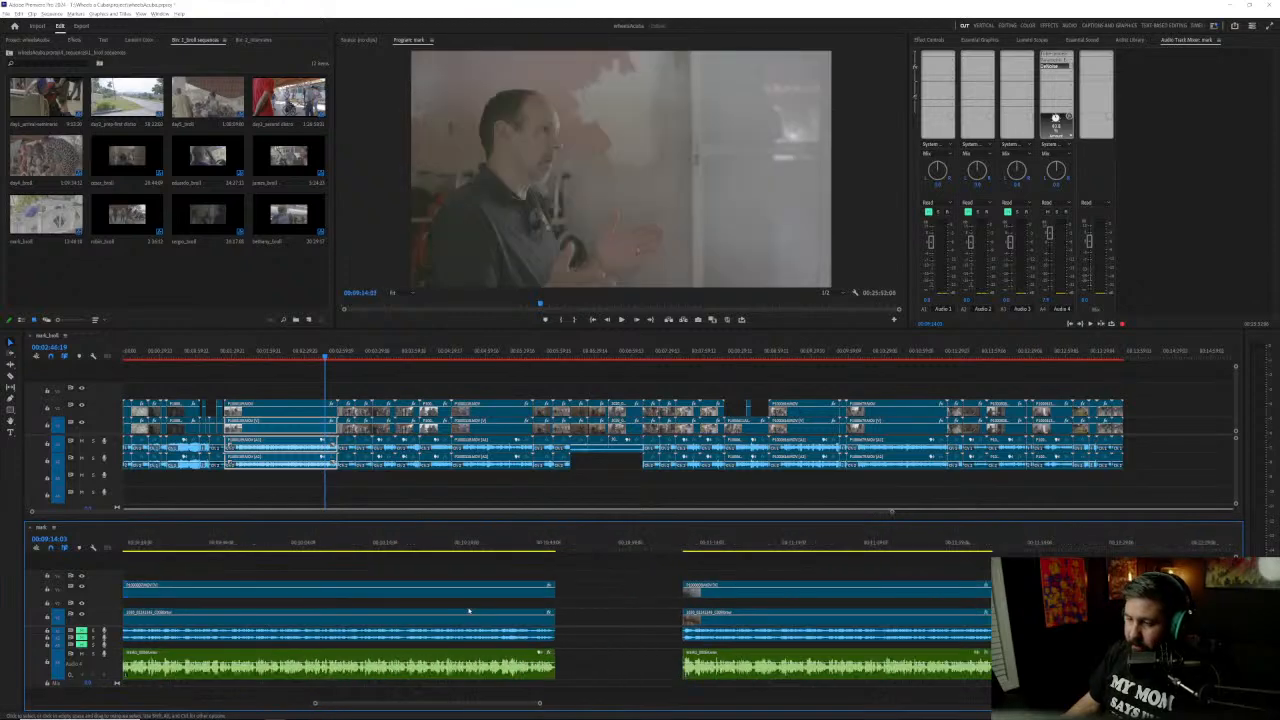
scroll(469, 611, down, 2)
scroll(430, 610, up, 5)
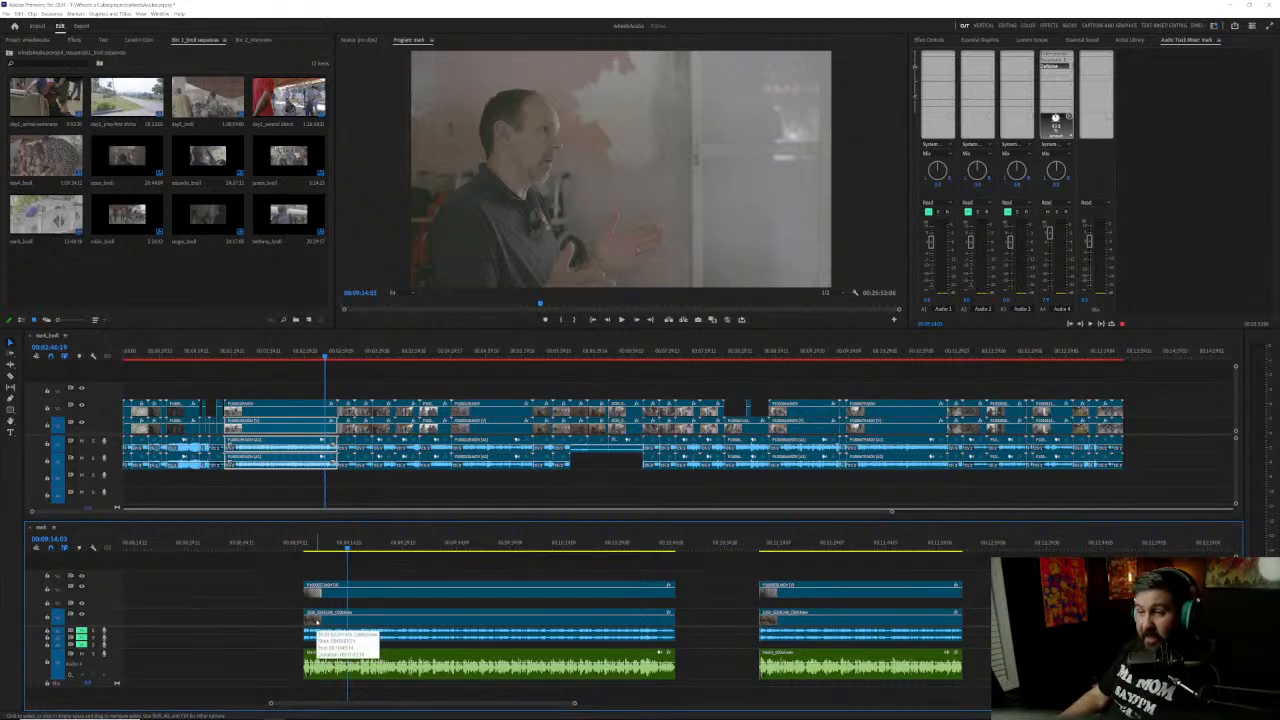
drag(306, 703, 189, 703)
scroll(358, 678, down, 6)
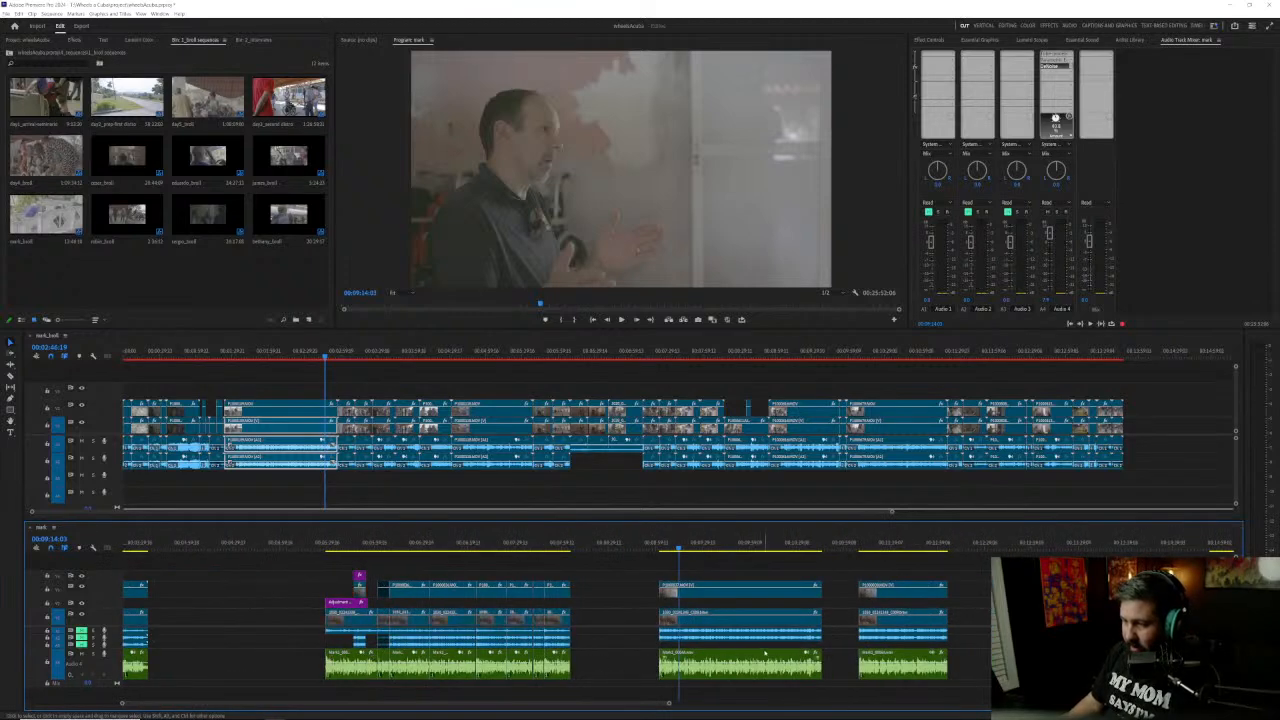
scroll(767, 648, right, 5)
scroll(771, 641, right, 5)
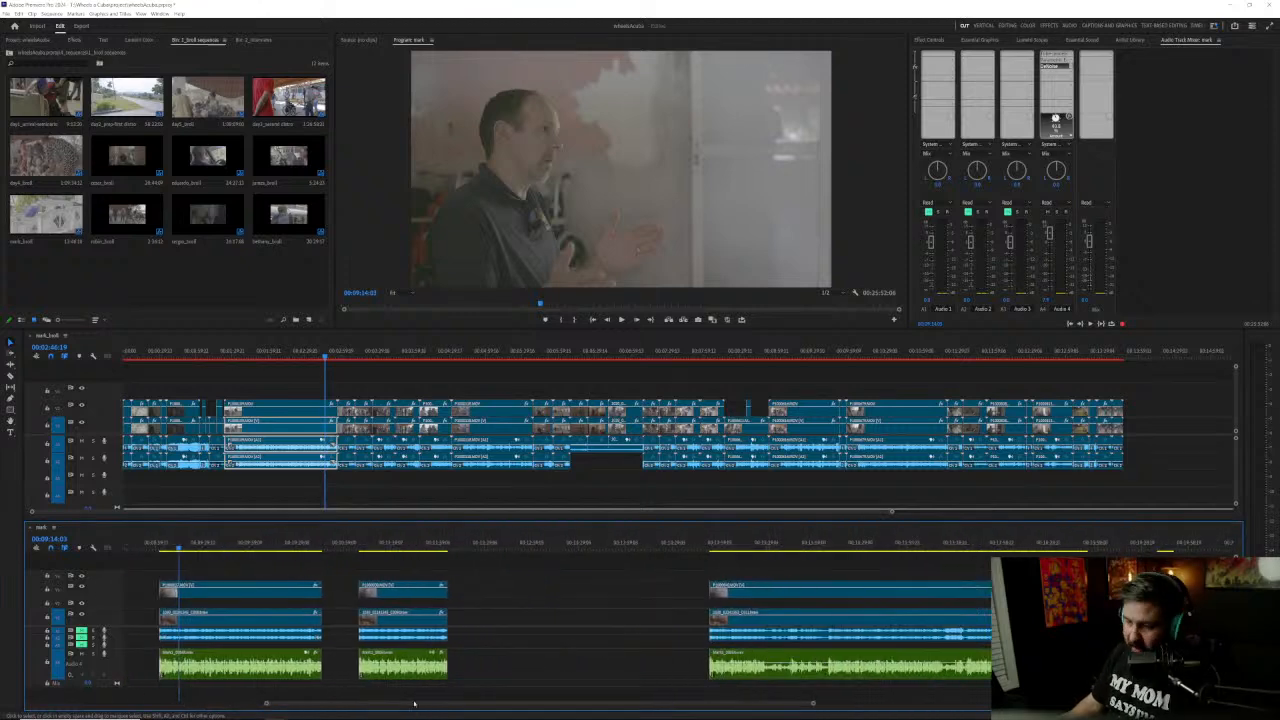
scroll(419, 701, left, 4)
scroll(363, 654, up, 3)
scroll(363, 654, up, 3)
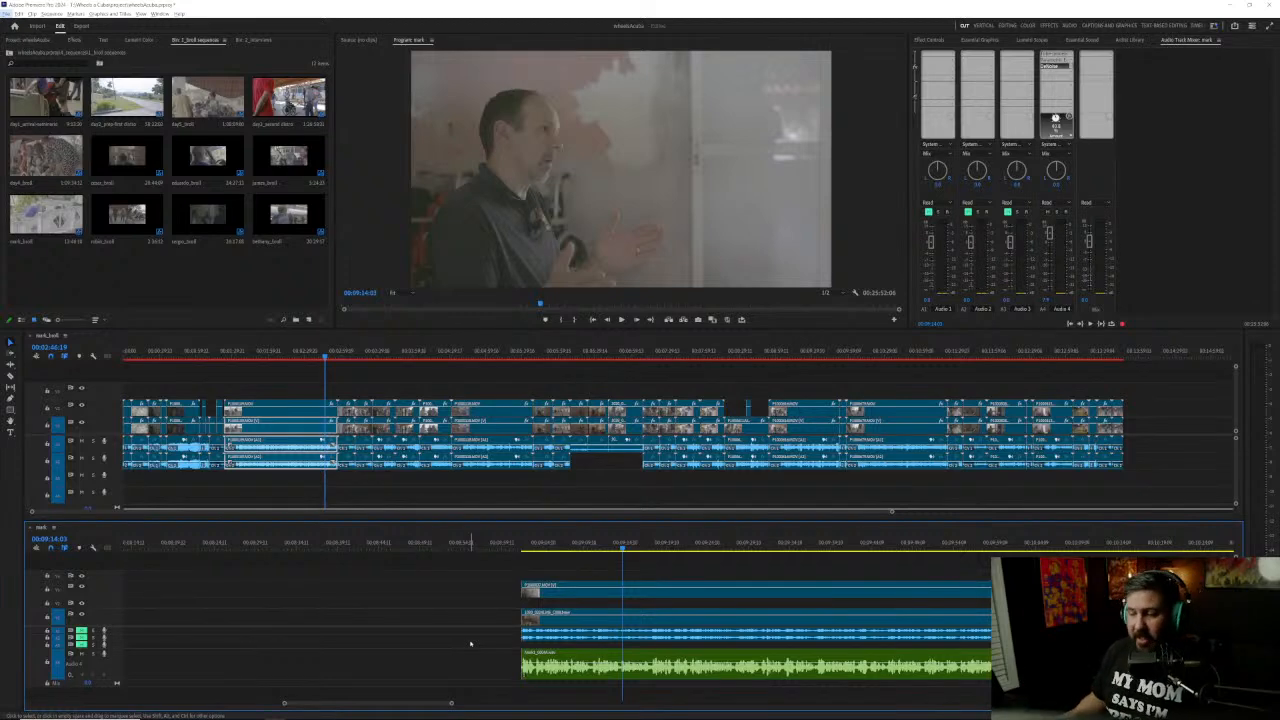
Step: Place the lower timeline's playhead exactly on the start of the clip group at 00:09:01:21
drag(531, 546, 524, 547)
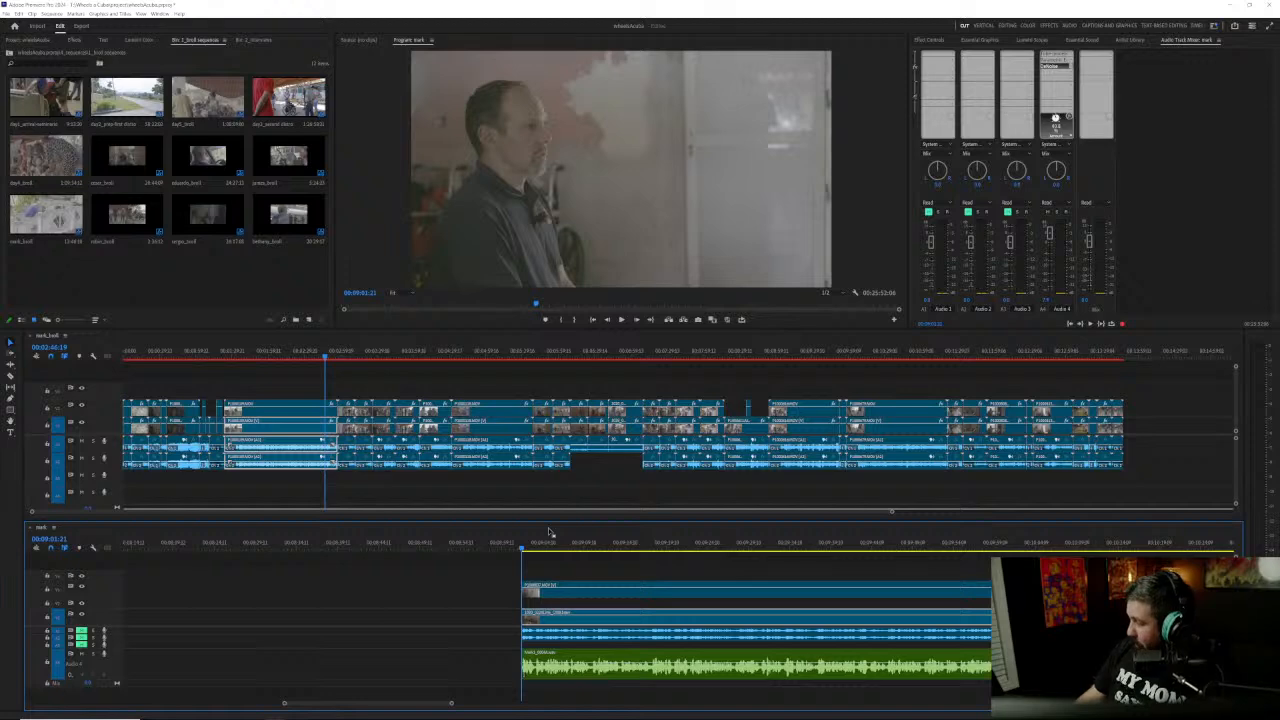
drag(398, 543, 508, 548)
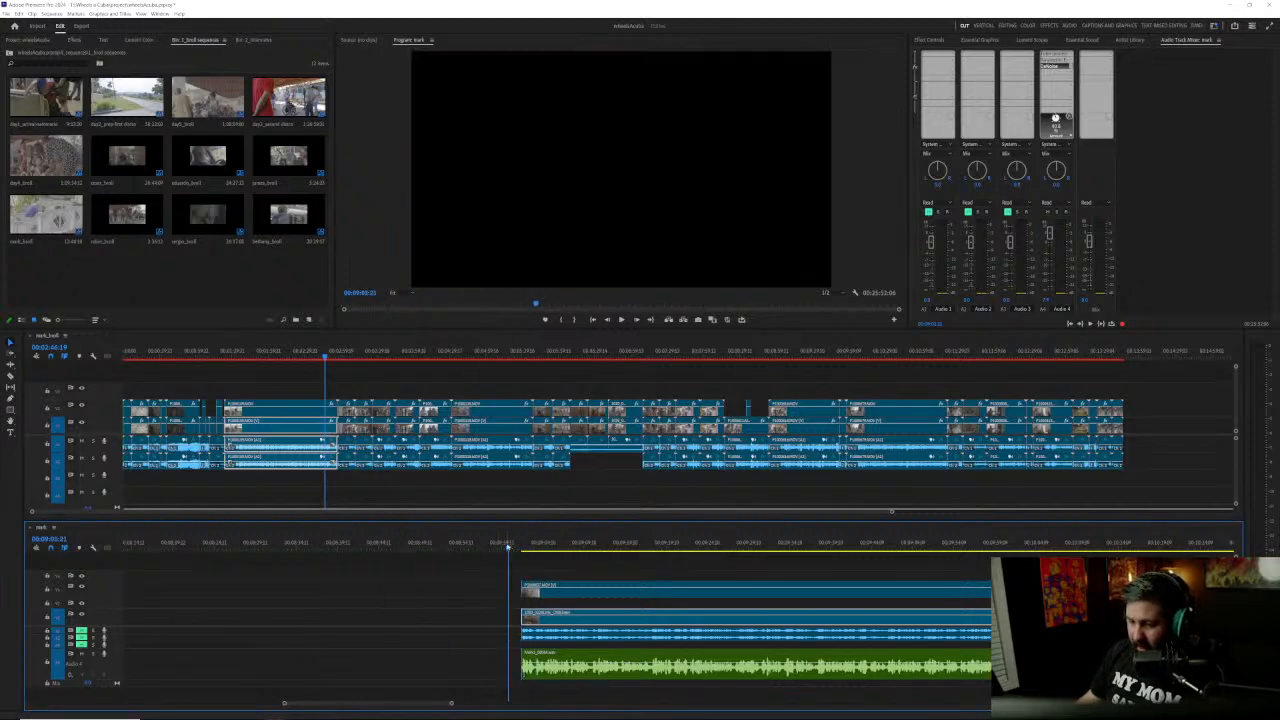
key(Down)
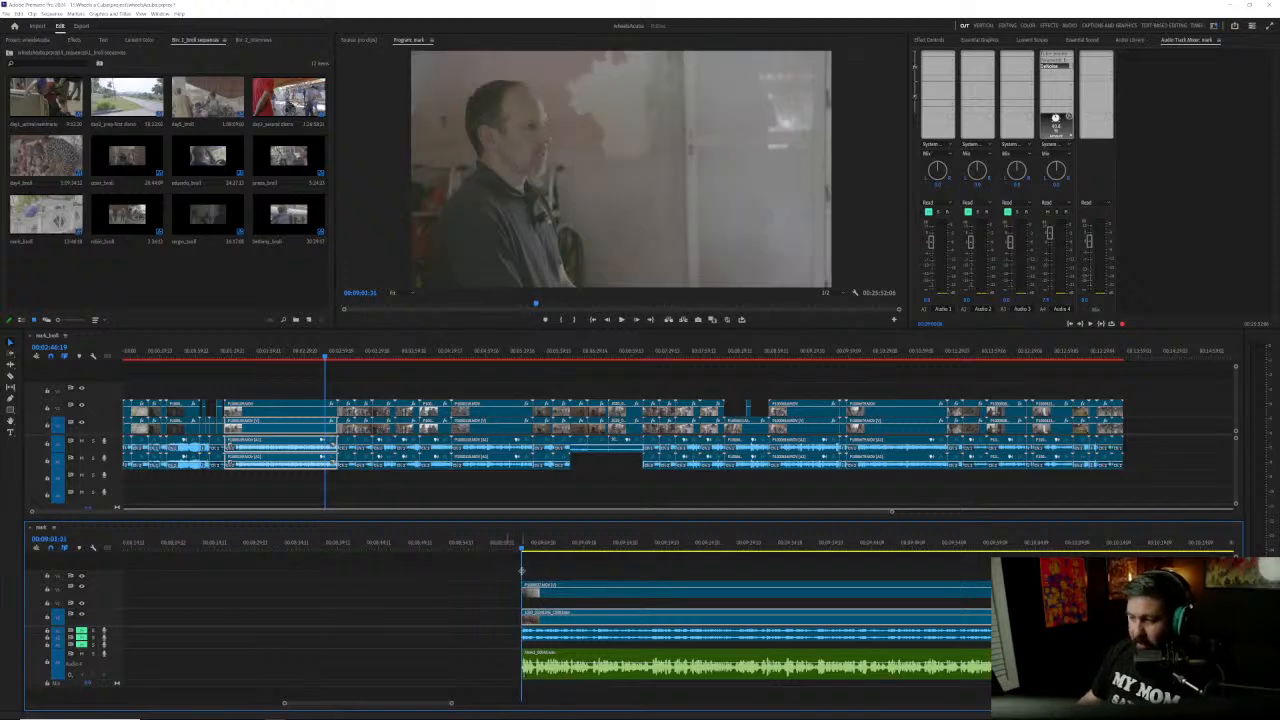
Step: Examine the cuts in the edited clip group that precedes the playhead, both closely and in overview
scroll(480, 582, down, 2)
scroll(471, 584, down, 2)
scroll(472, 593, up, 7)
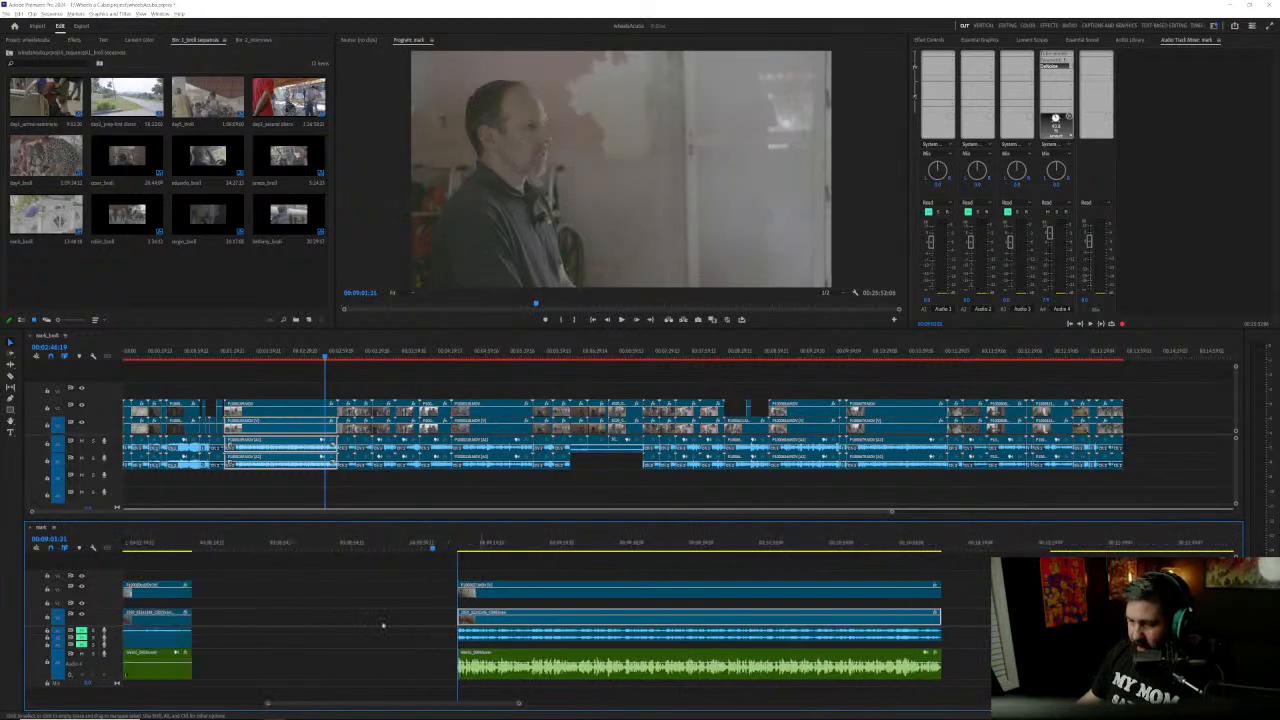
scroll(472, 593, up, 4)
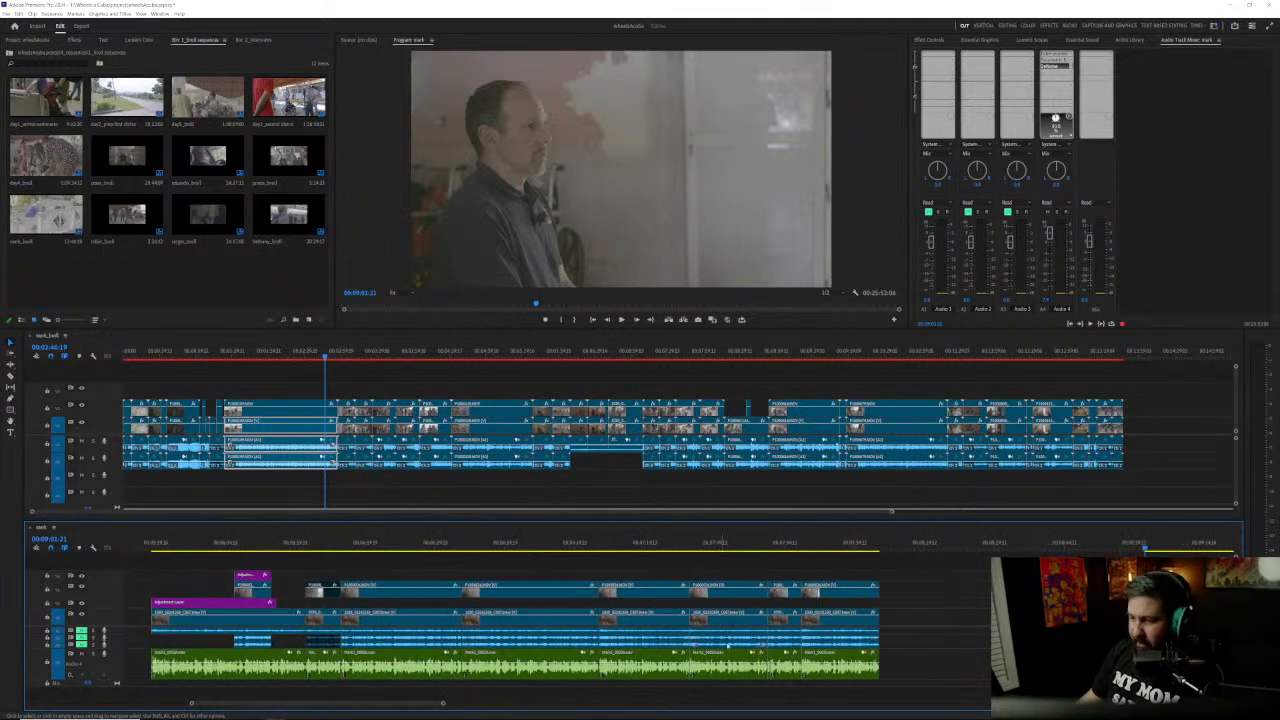
scroll(800, 640, up, 1)
scroll(797, 638, up, 5)
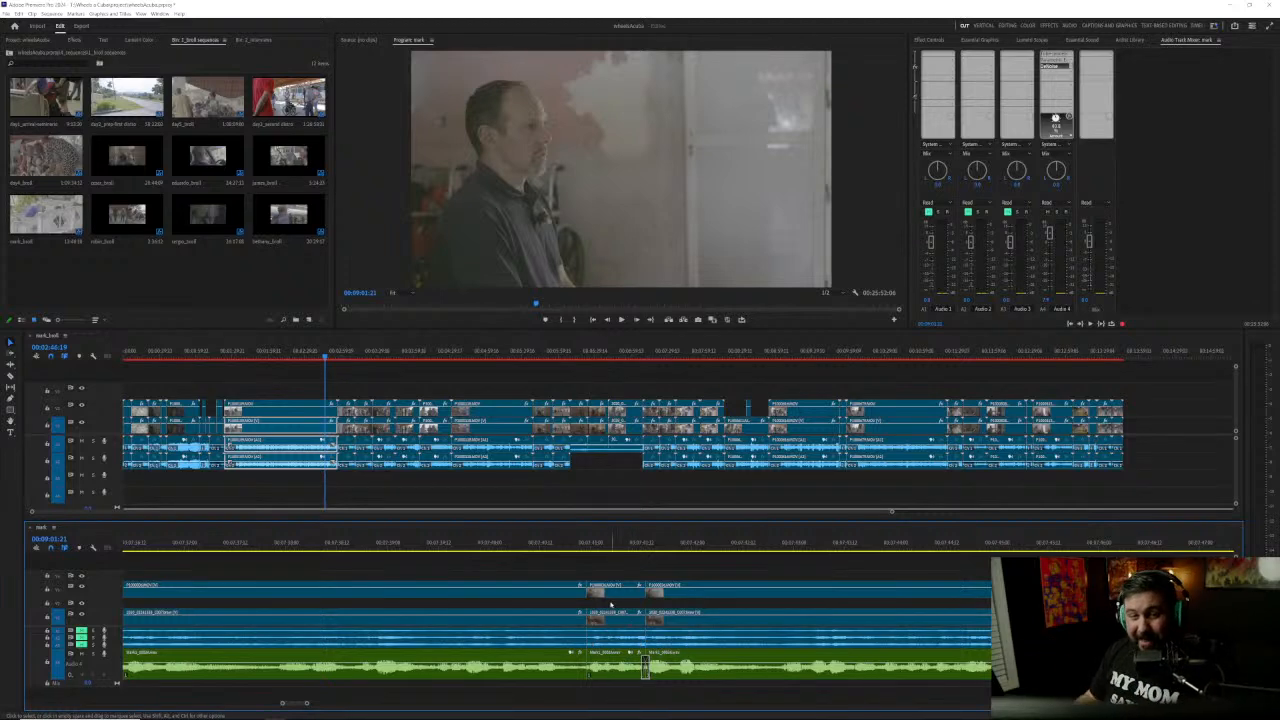
scroll(611, 604, down, 8)
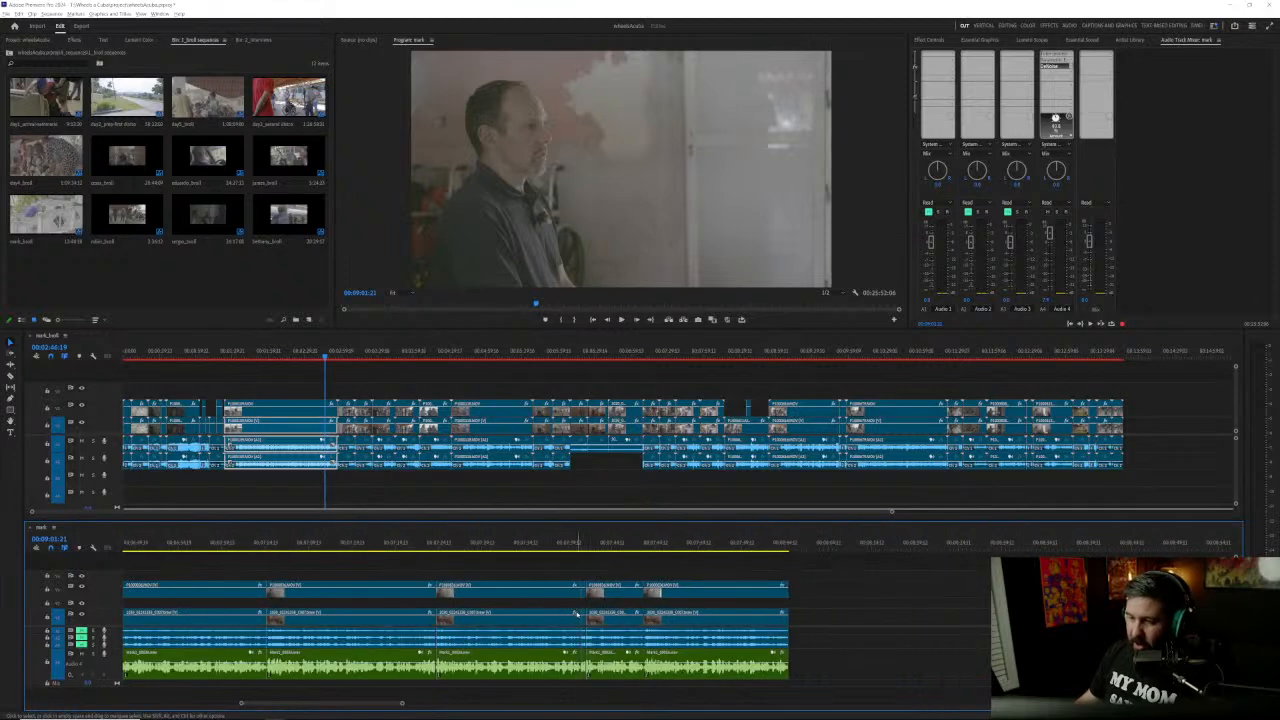
scroll(575, 614, up, 6)
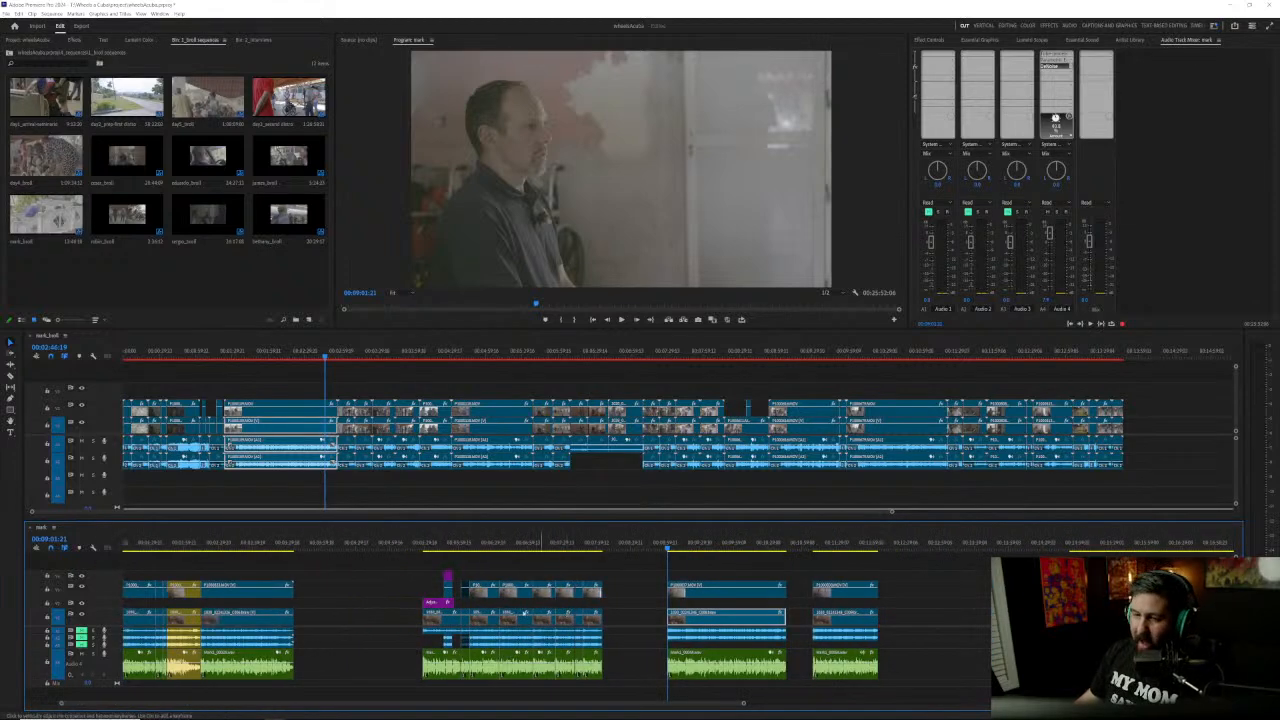
Step: Move the entire cut-up clip group with its adjustment layers earlier, leaving only a small gap after the preceding group
drag(387, 568, 630, 682)
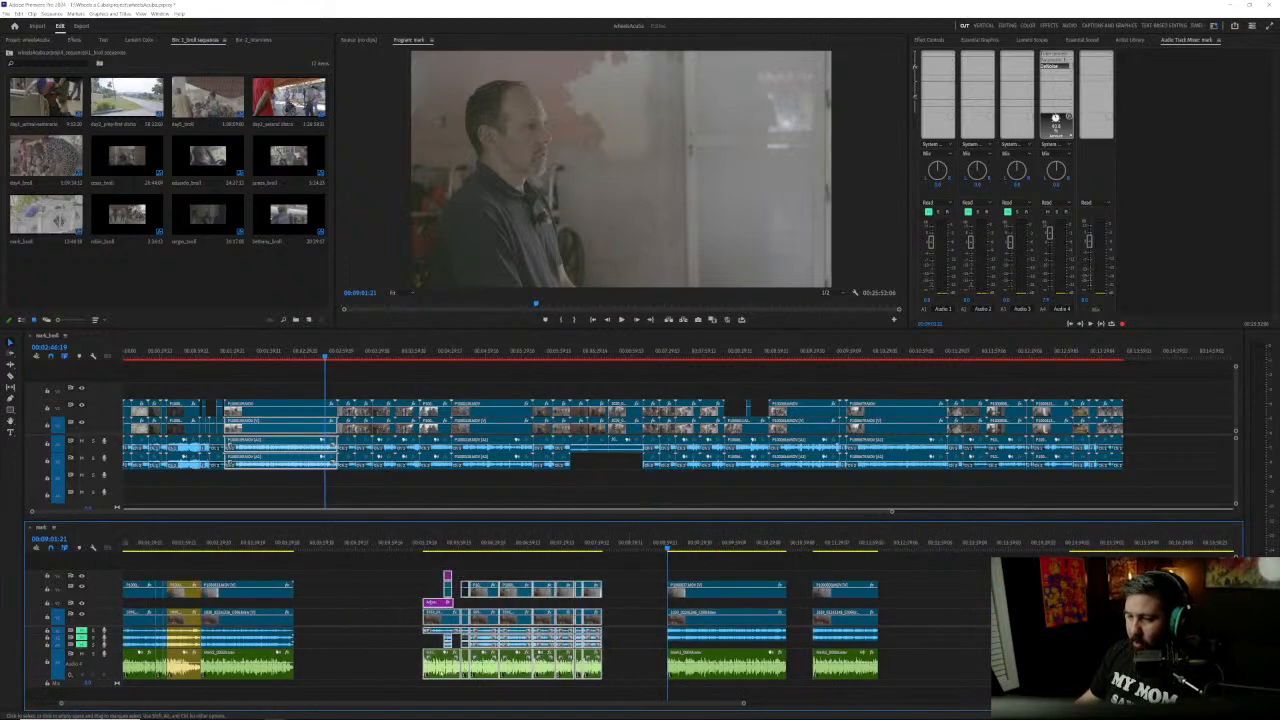
drag(536, 667, 442, 667)
click(553, 574)
scroll(553, 574, up, 3)
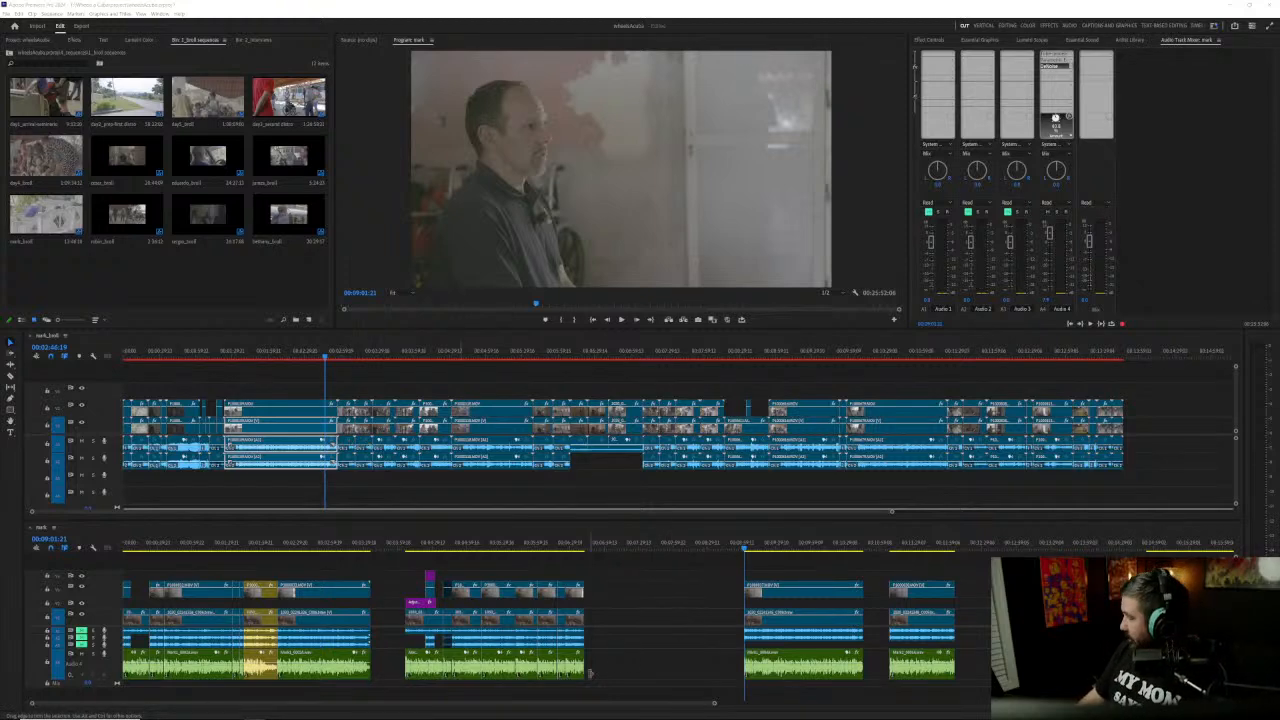
Step: Preview the moved group's frames from 00:04:10:19 to 00:04:28:14 and the first frame of the clip at 00:09:01:21
click(410, 546)
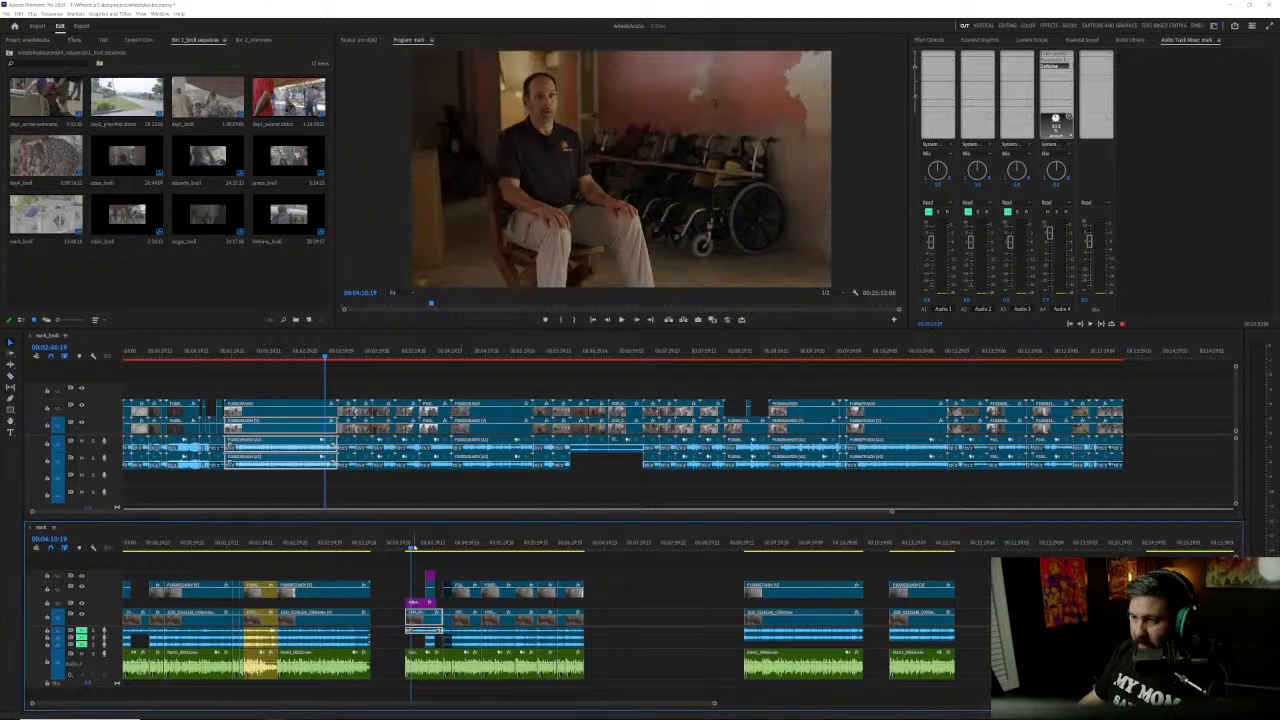
drag(414, 548, 432, 549)
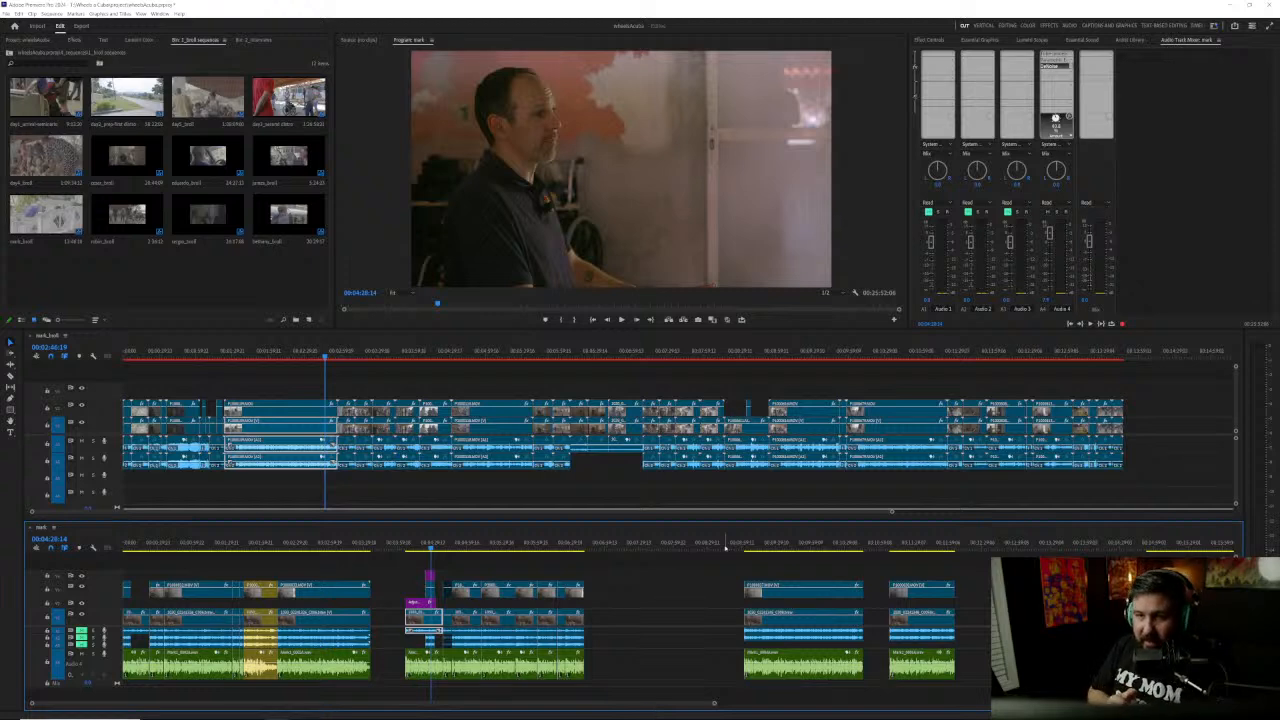
drag(728, 546, 748, 549)
key(Up)
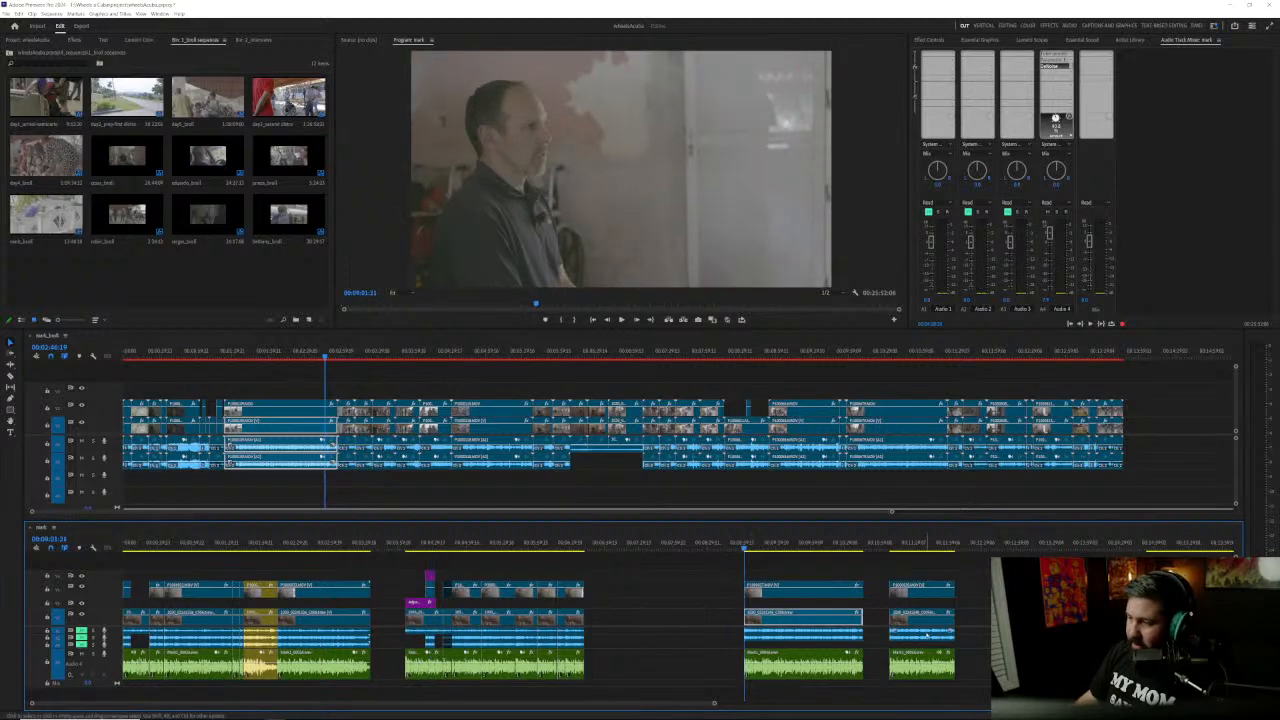
Step: Try to synchronize the short isolated video clip with the separate recorder audio beneath it by audio track channel
scroll(897, 629, down, 1)
scroll(897, 629, down, 5)
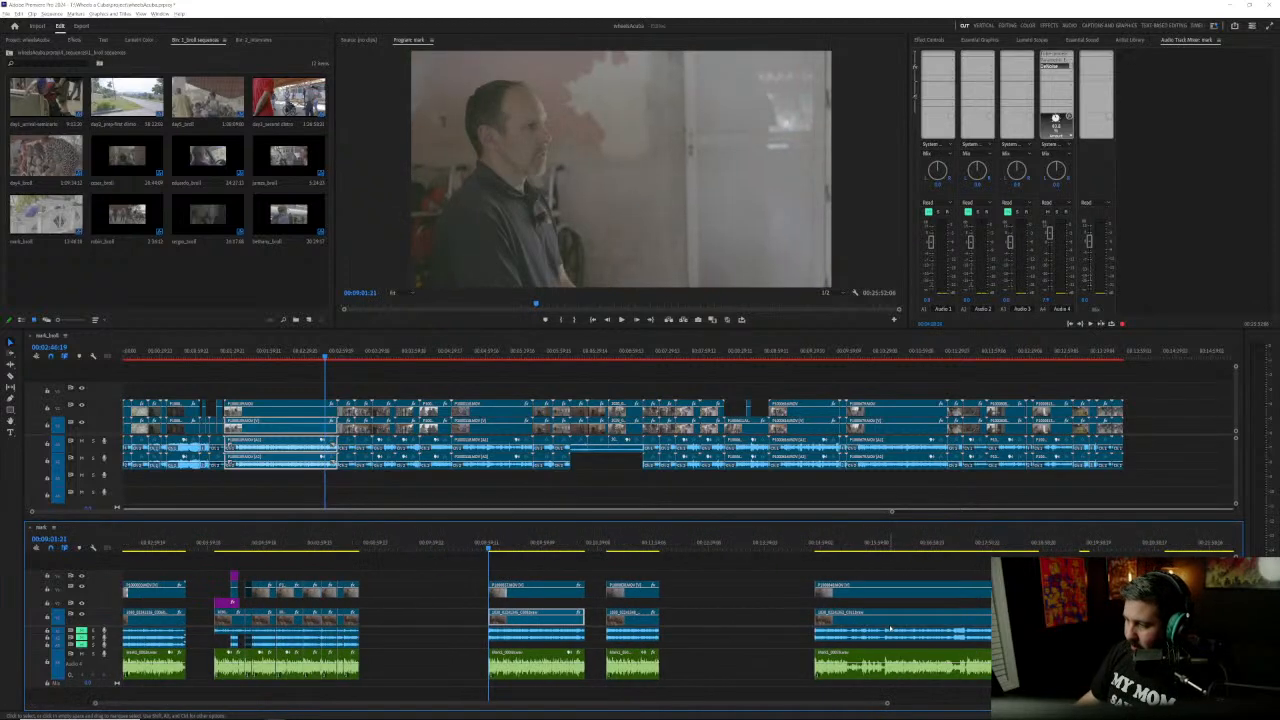
scroll(790, 640, down, 8)
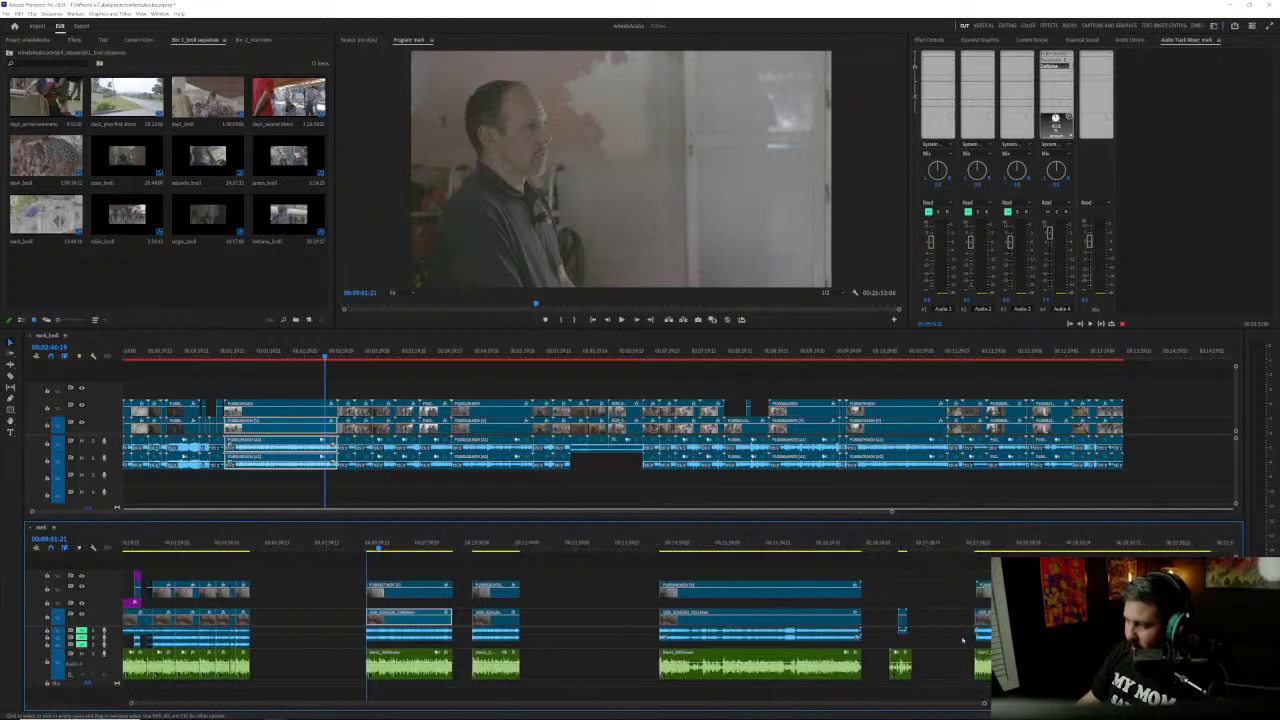
scroll(790, 640, down, 4)
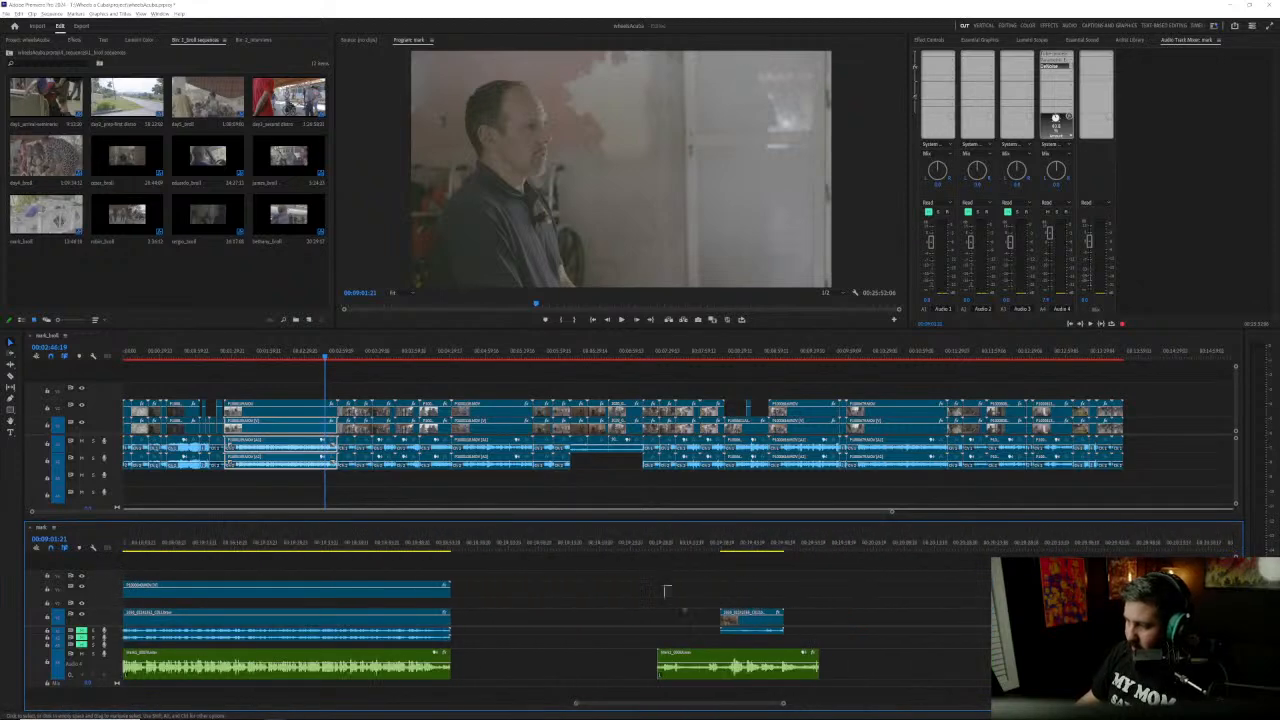
right_click(776, 664)
click(815, 542)
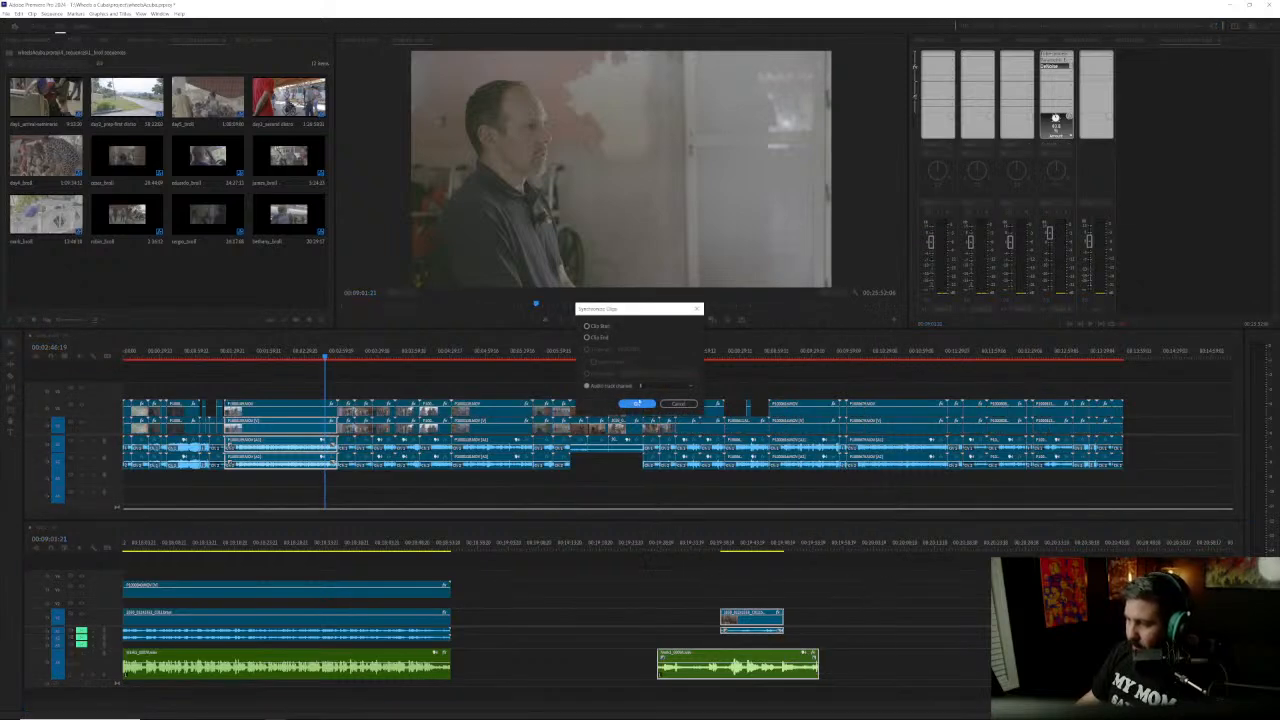
key(Return)
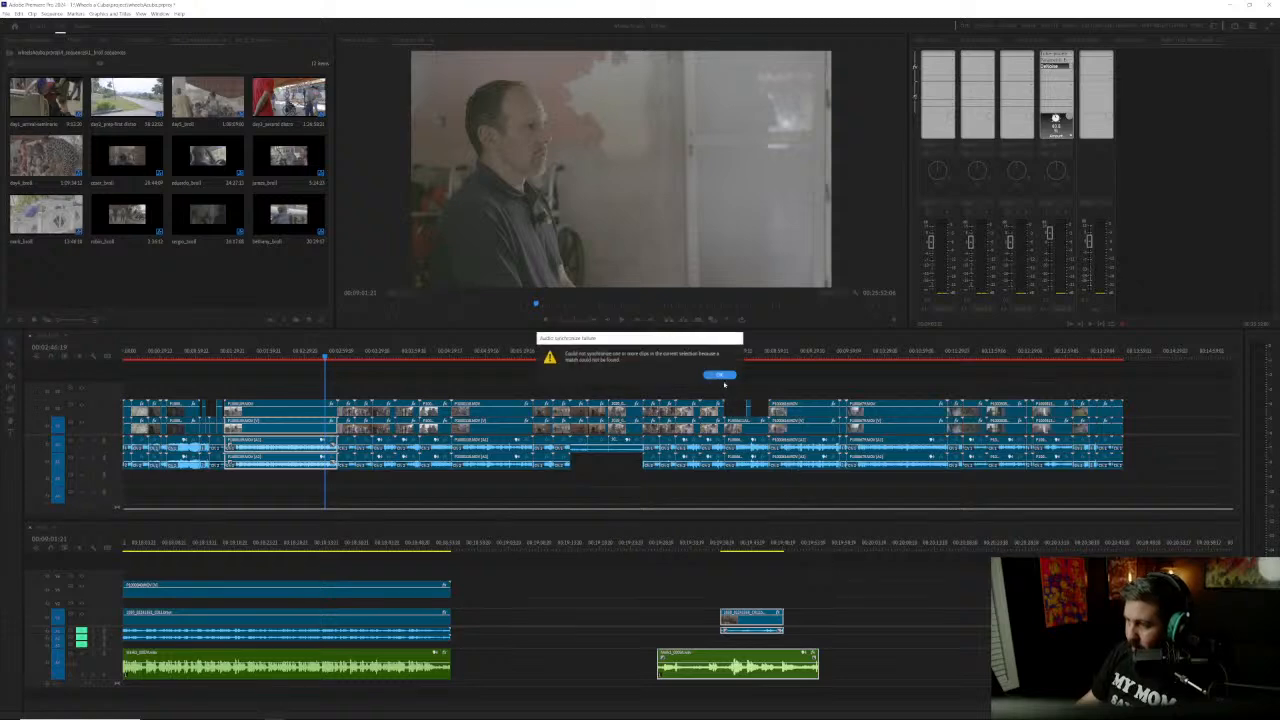
click(719, 375)
Step: Play through the isolated video clip and its separate audio clip, and delete both from the lower timeline
click(682, 540)
key(space)
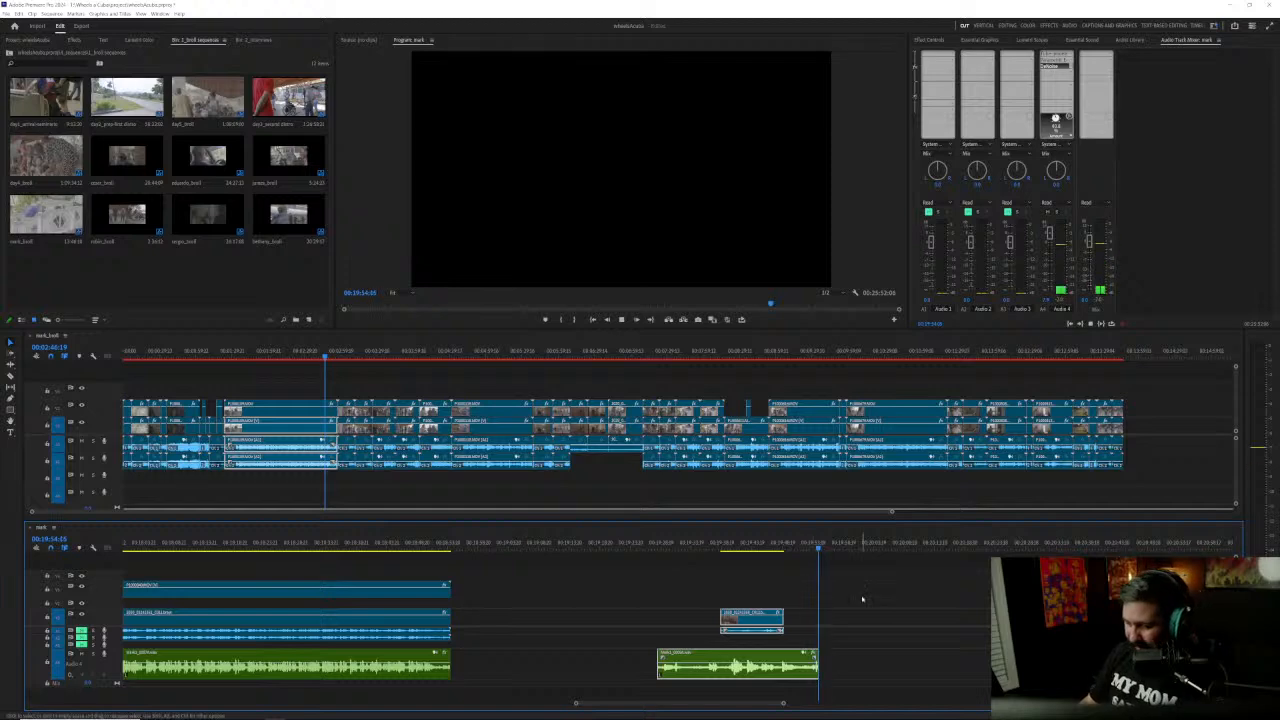
drag(676, 576, 810, 674)
key(Delete)
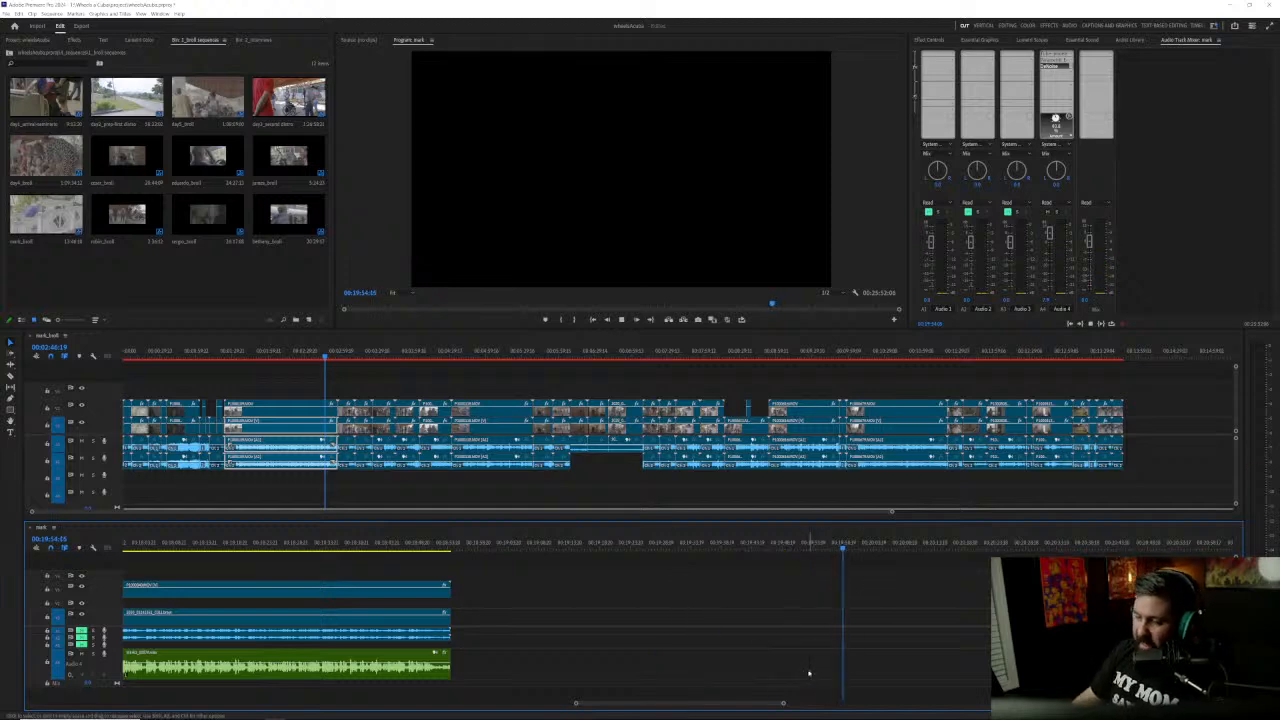
Step: Move all clips after the emptied gap earlier together, leaving a small space after the preceding group, and stop playback
scroll(603, 620, down, 8)
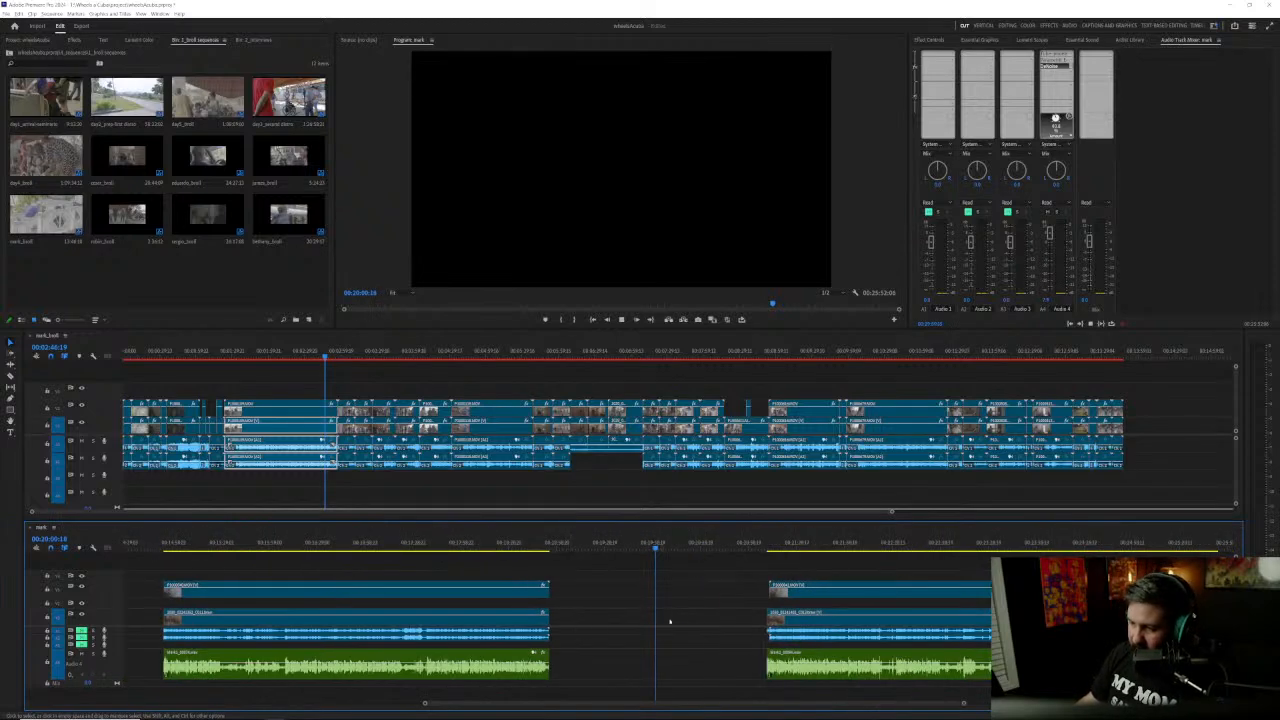
drag(810, 590, 615, 569)
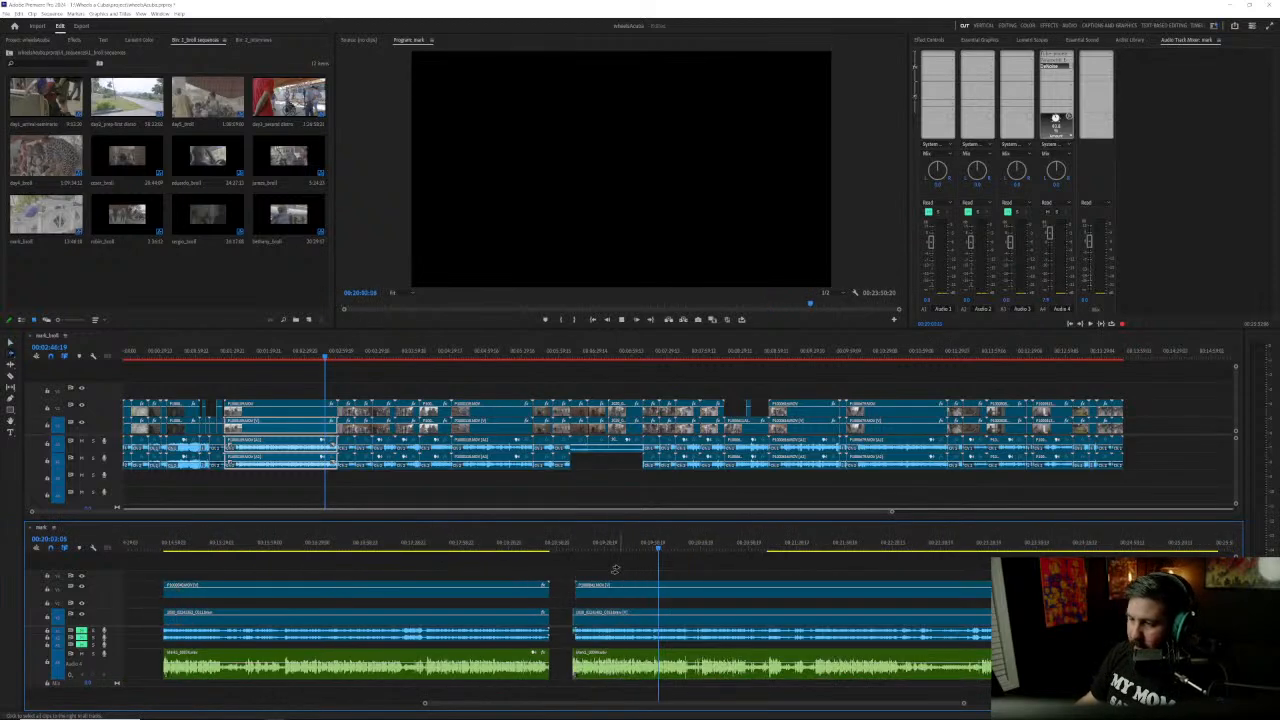
key(space)
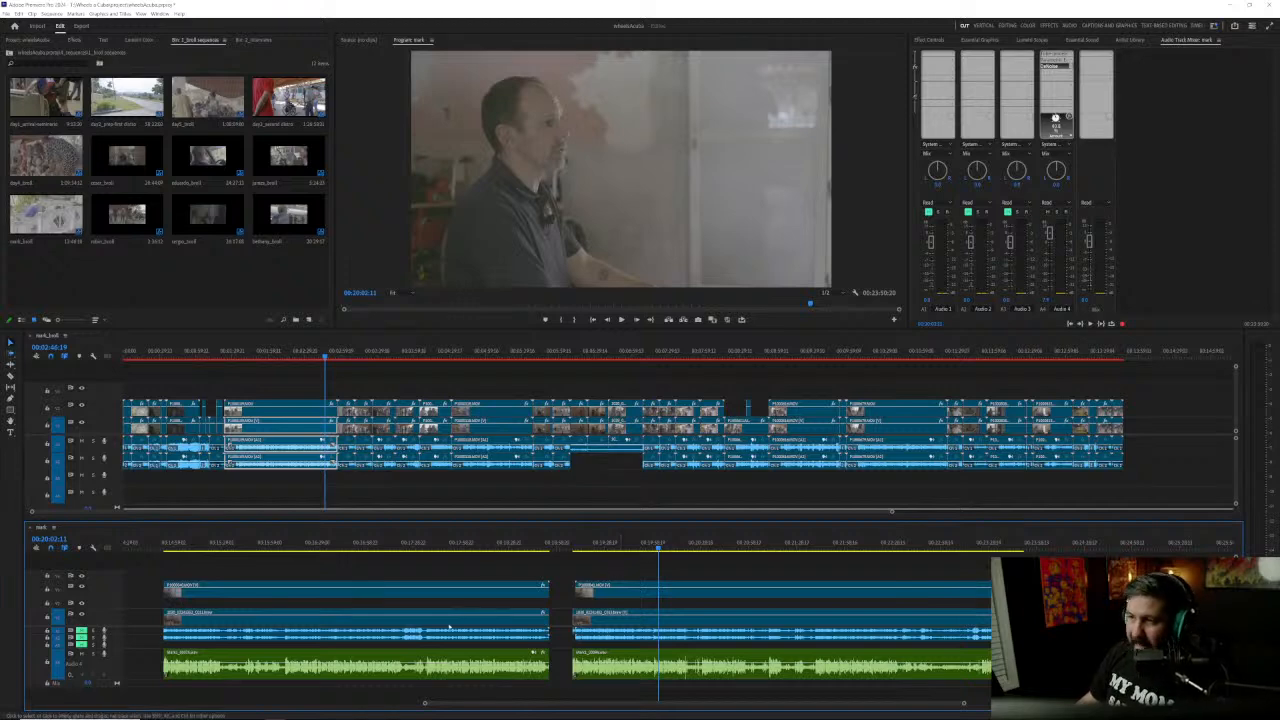
Step: Hide the upper interview camera's video track in the lower timeline and reveal the wide-angle clip beneath it in its project bin
scroll(466, 622, up, 10)
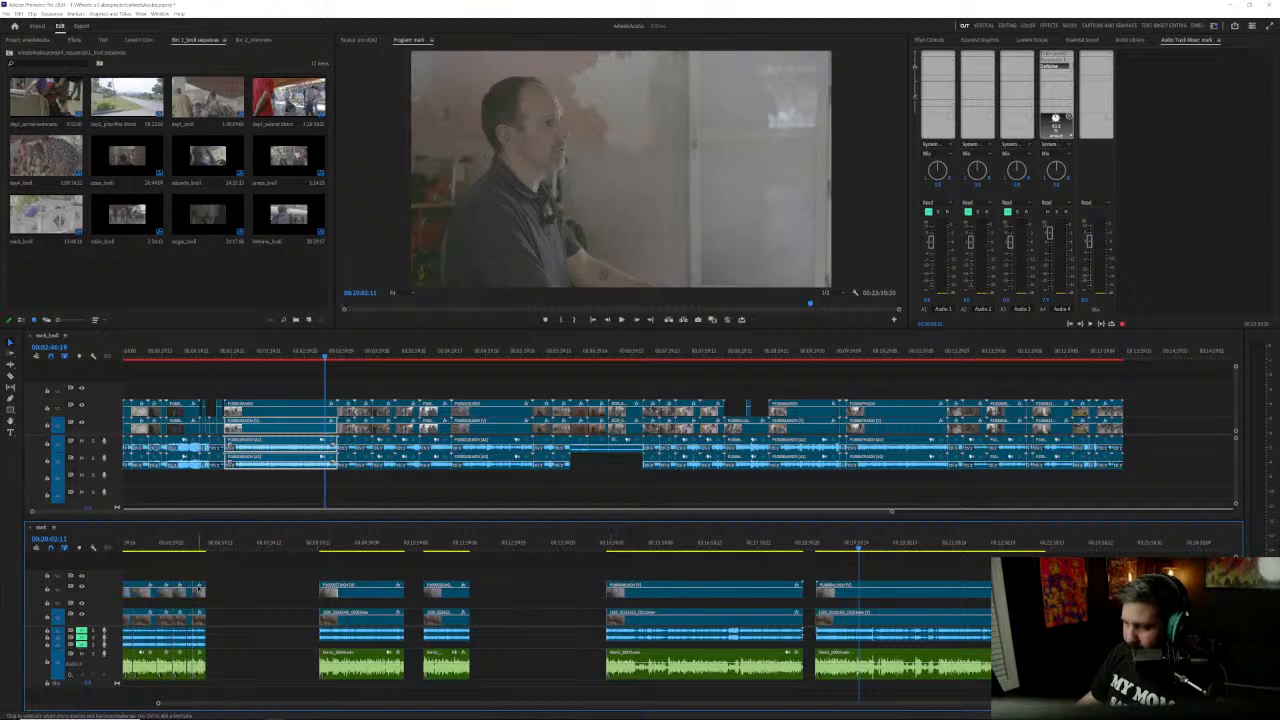
click(83, 588)
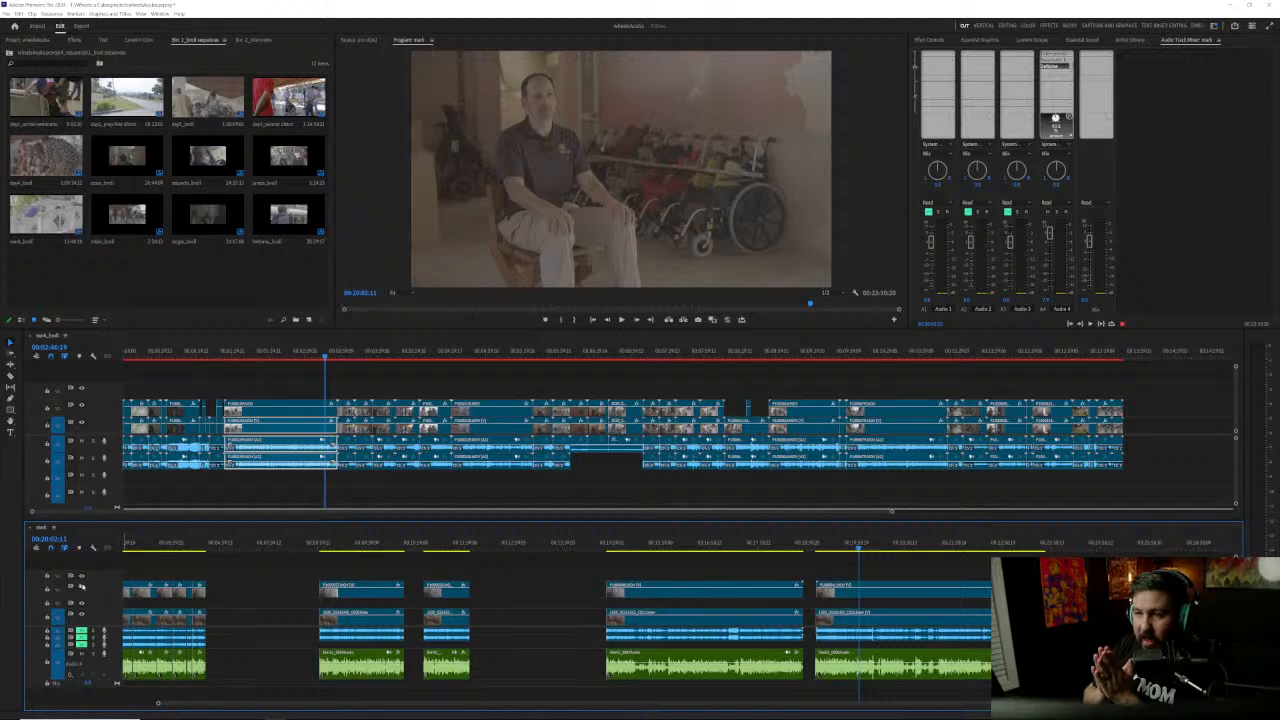
right_click(824, 617)
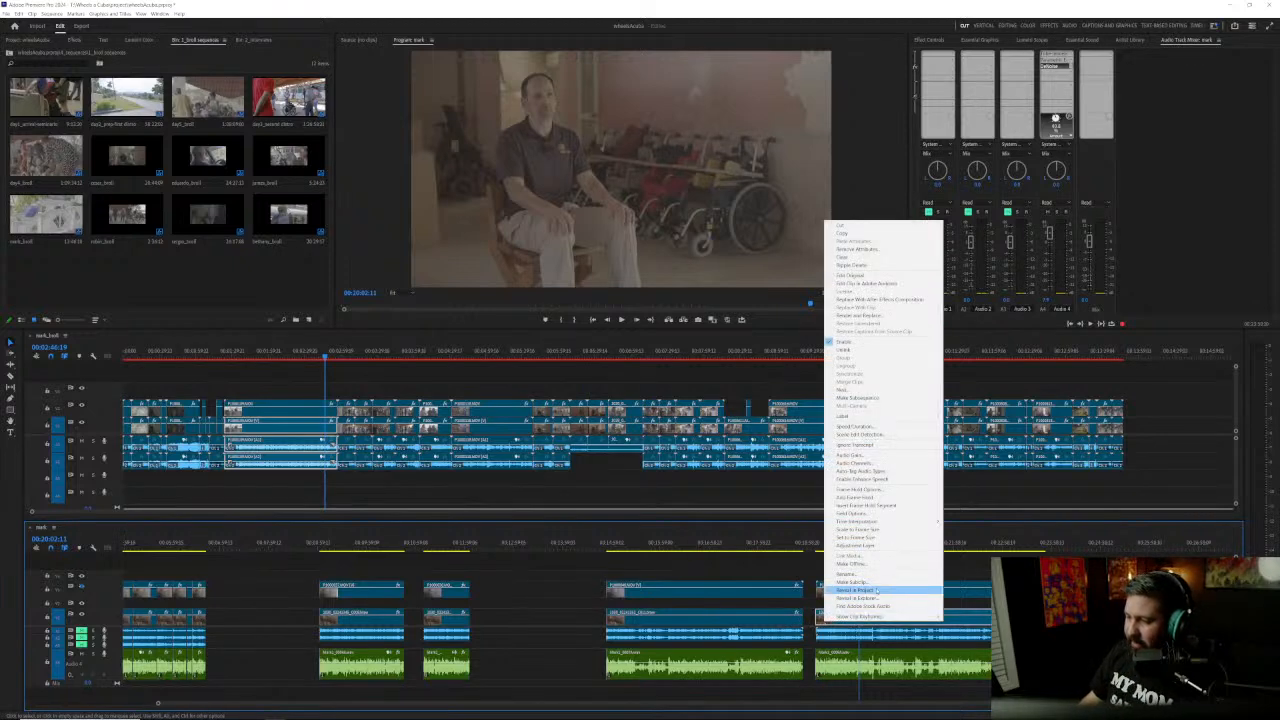
click(868, 589)
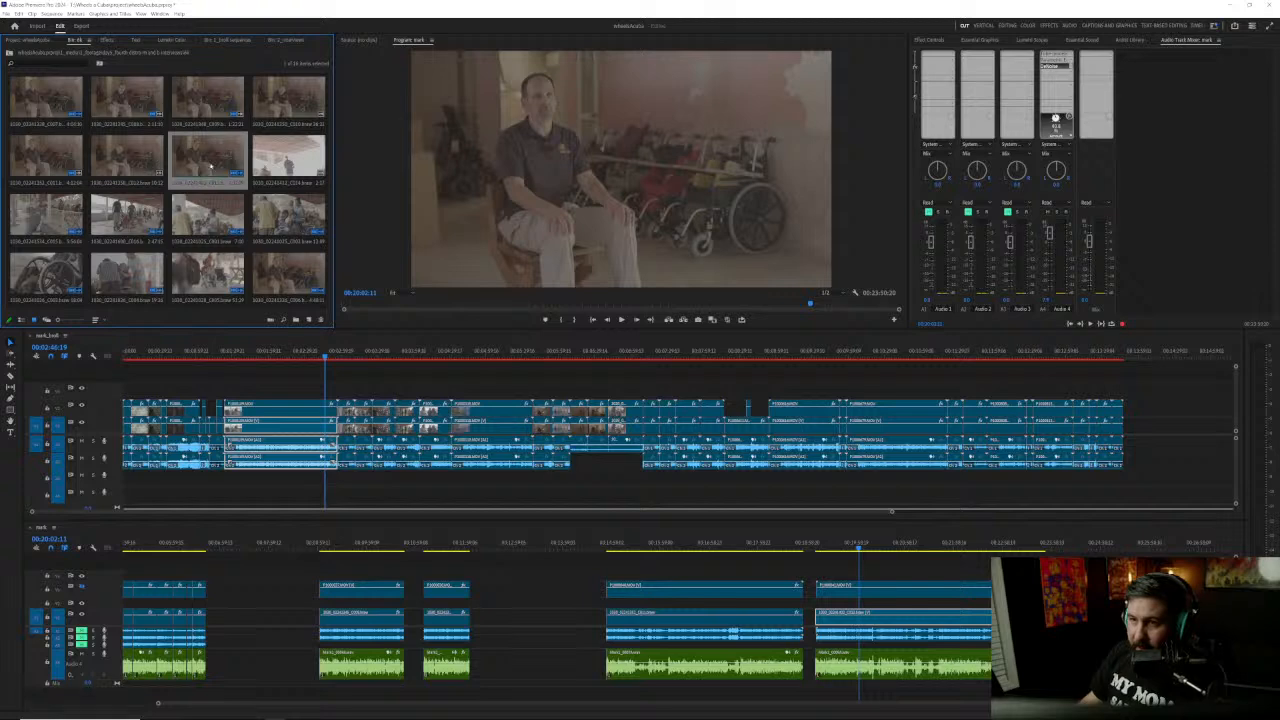
Step: Check the revealed wide-angle clip's media file properties, including its recording date and camera metadata, and close the properties window
right_click(208, 158)
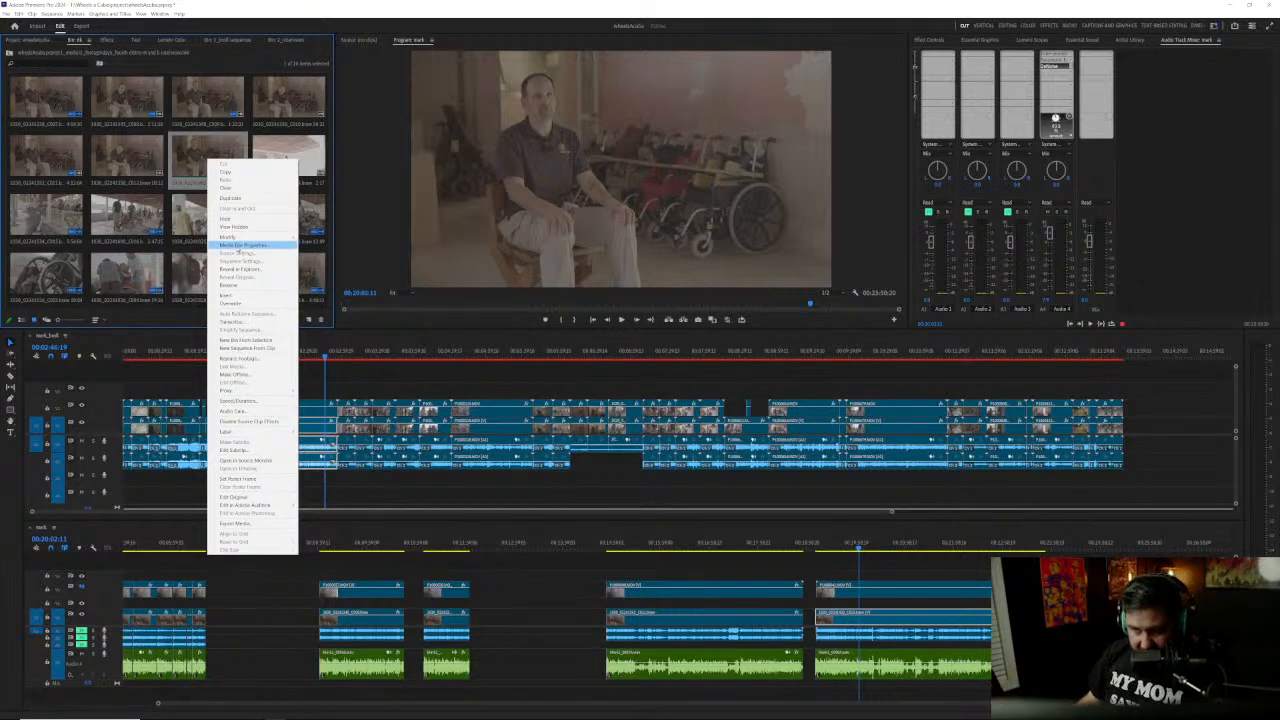
click(240, 247)
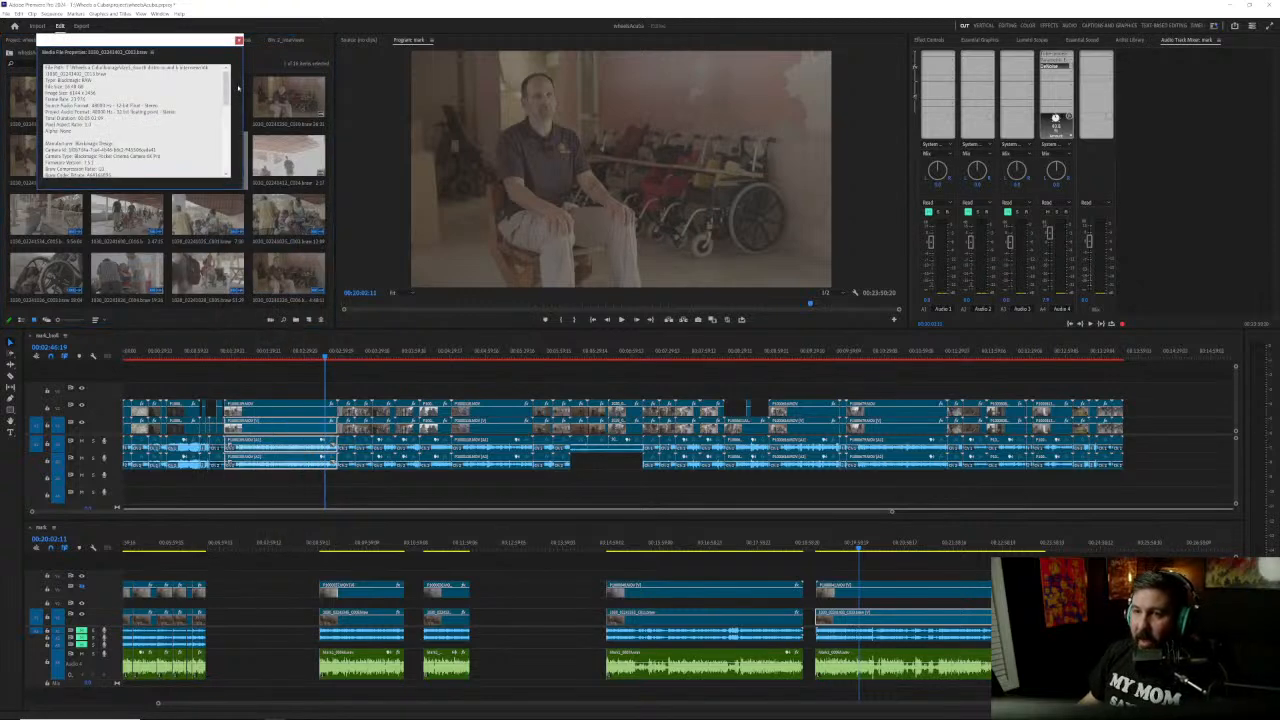
drag(178, 41, 257, 66)
drag(307, 115, 315, 184)
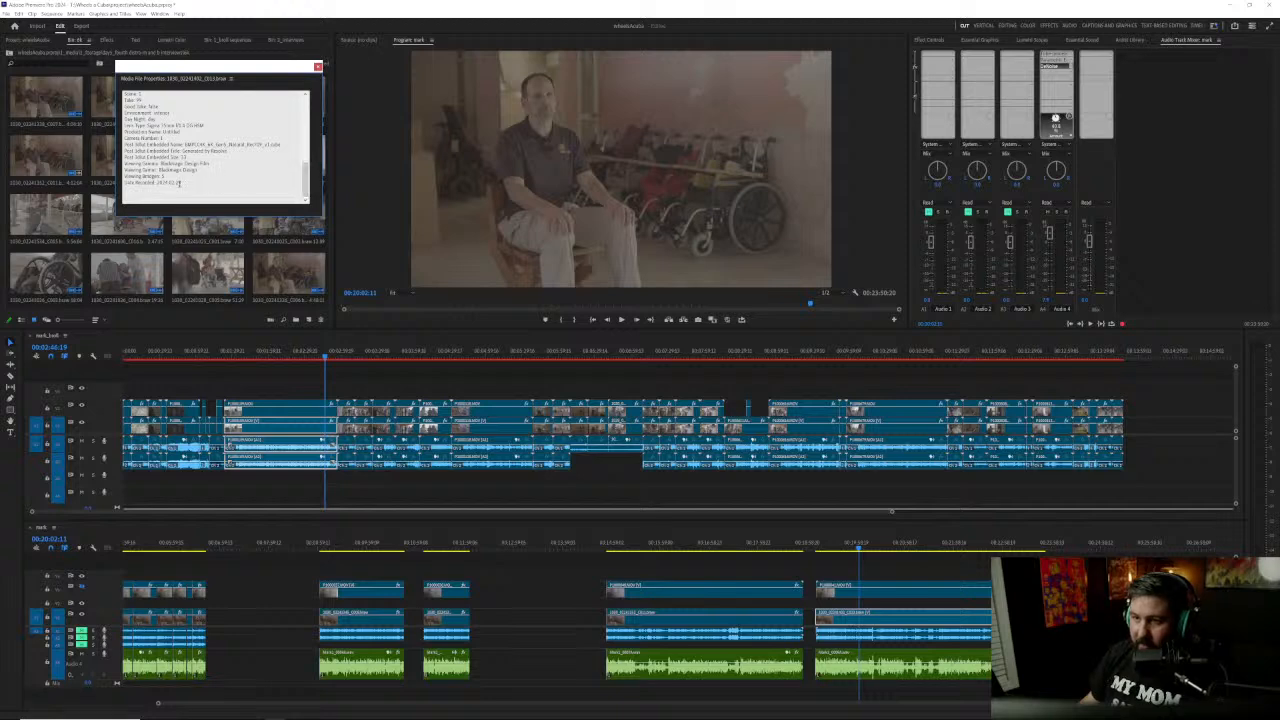
drag(306, 186, 298, 158)
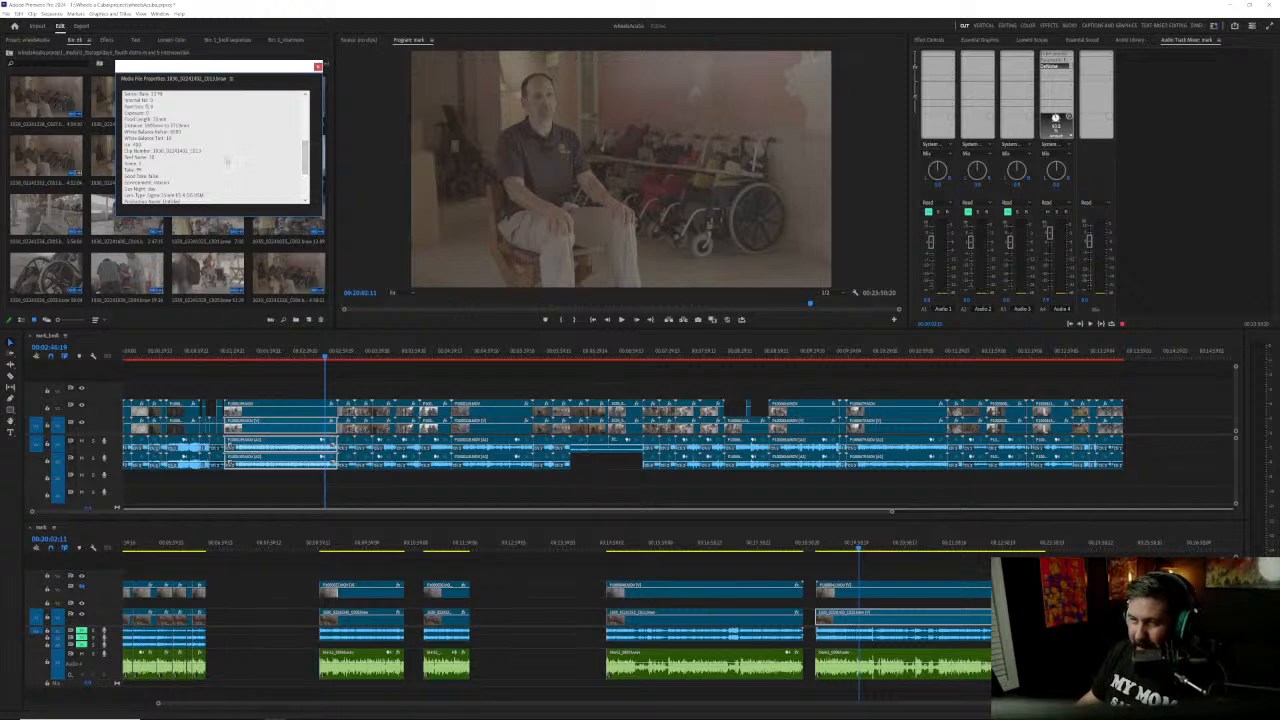
click(317, 67)
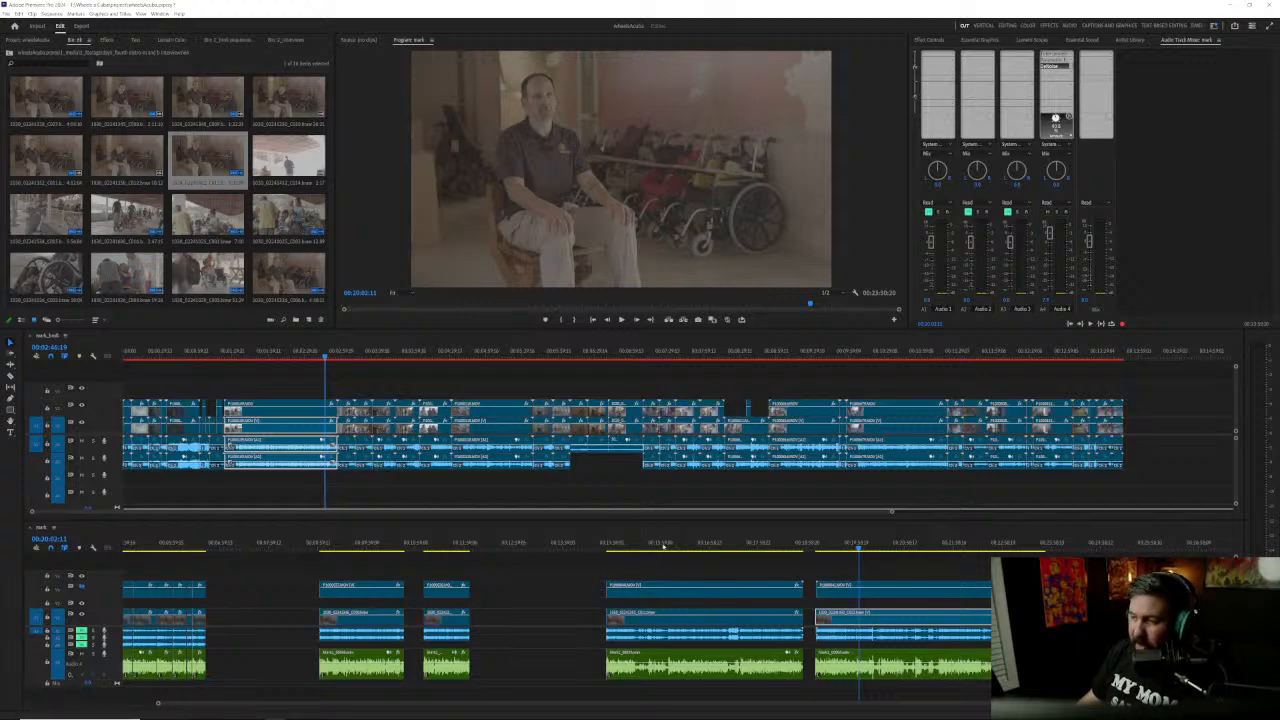
Step: Compare the wide-angle frames at 00:19:48:08 and 00:09:14:11 with the first frame of the clip at 00:09:01:21
click(848, 543)
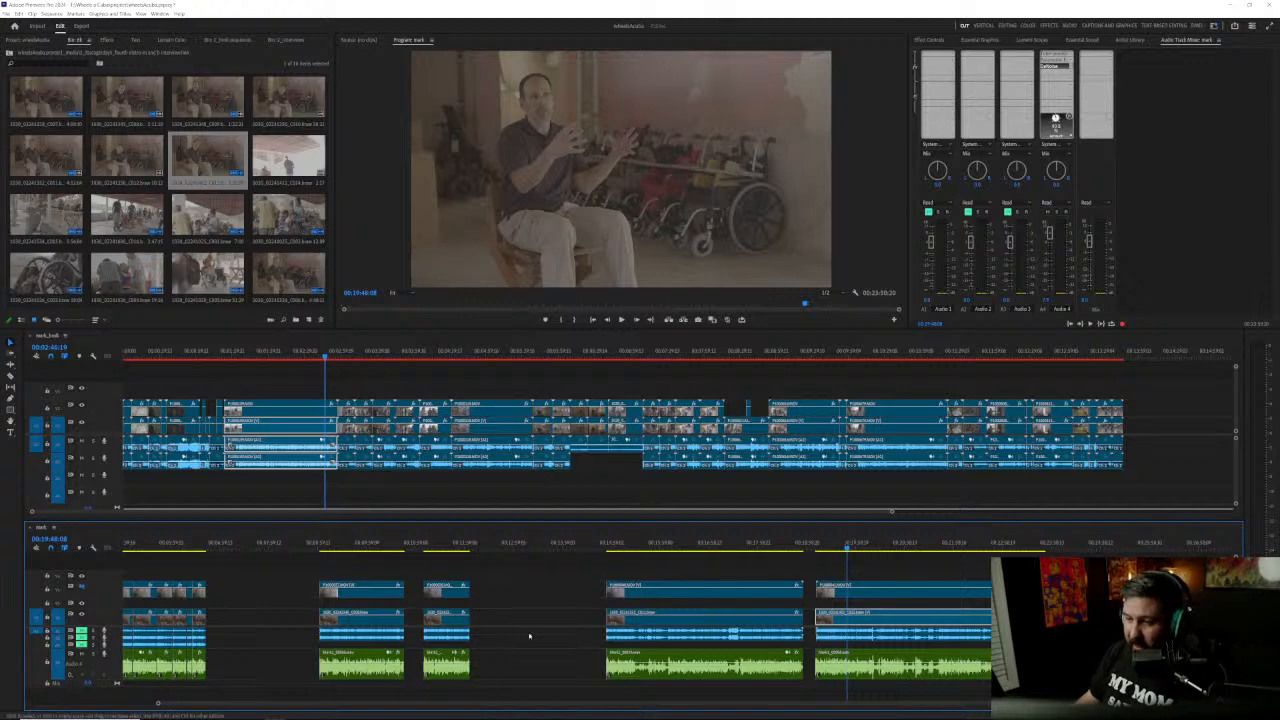
scroll(531, 633, up, 3)
scroll(561, 617, up, 2)
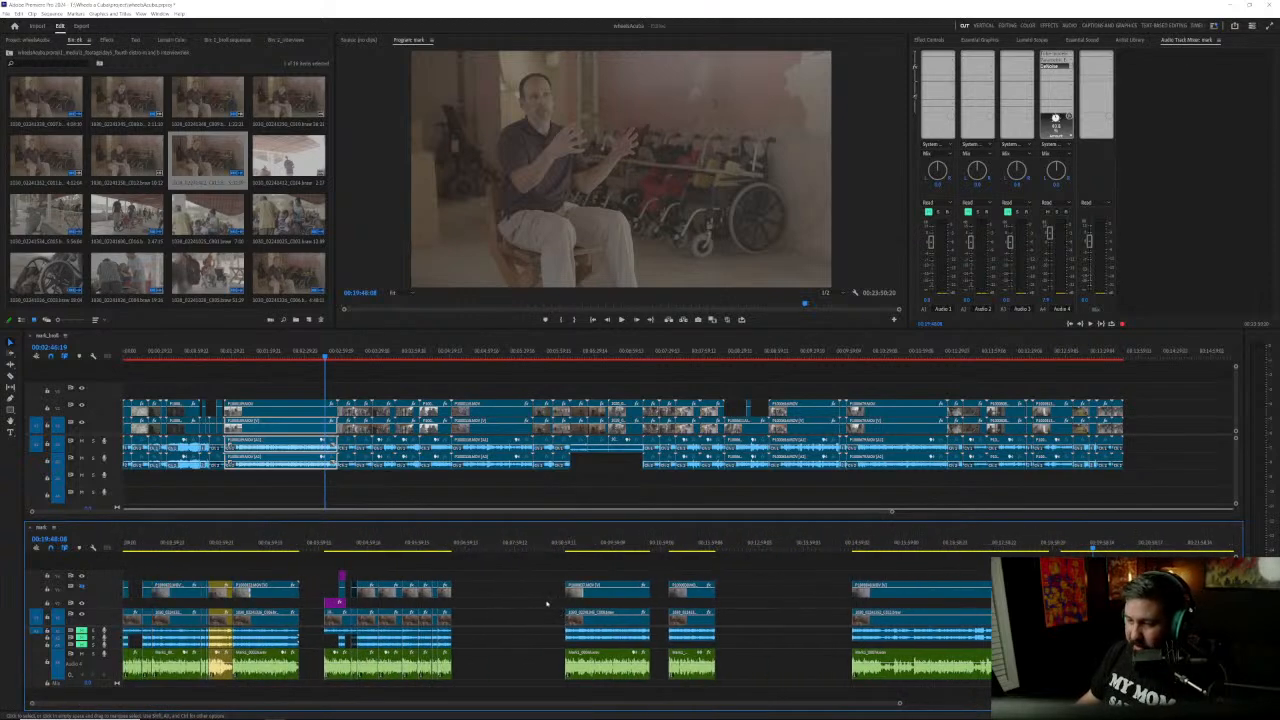
click(576, 544)
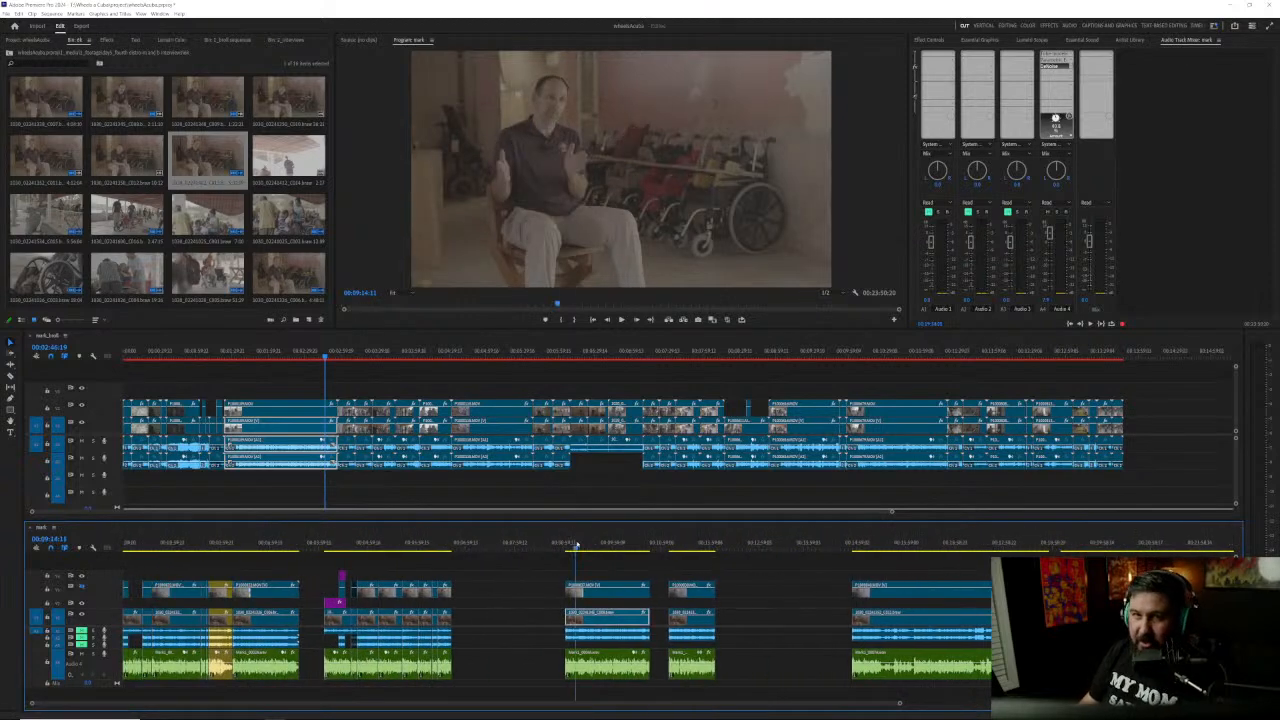
key(Up)
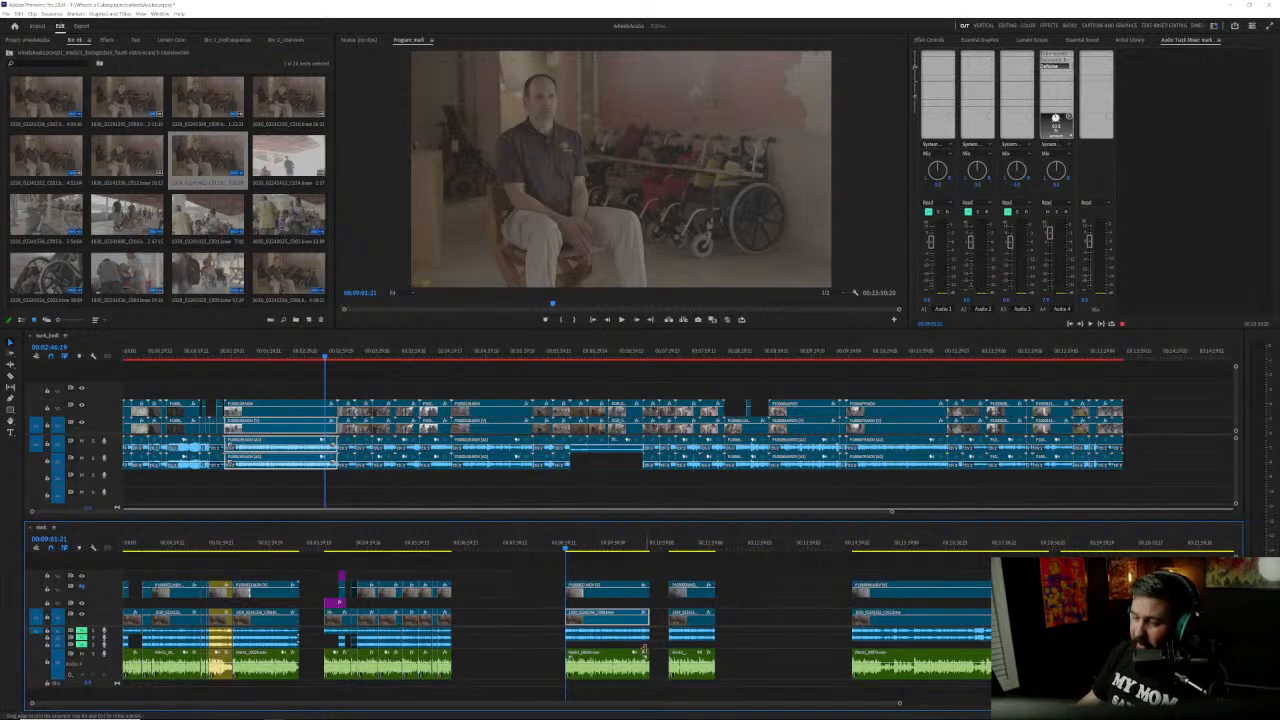
Step: Play the wide-angle interview clip from its first frame through to its end, and stop playback in the following gap
scroll(587, 611, up, 1)
scroll(587, 611, up, 3)
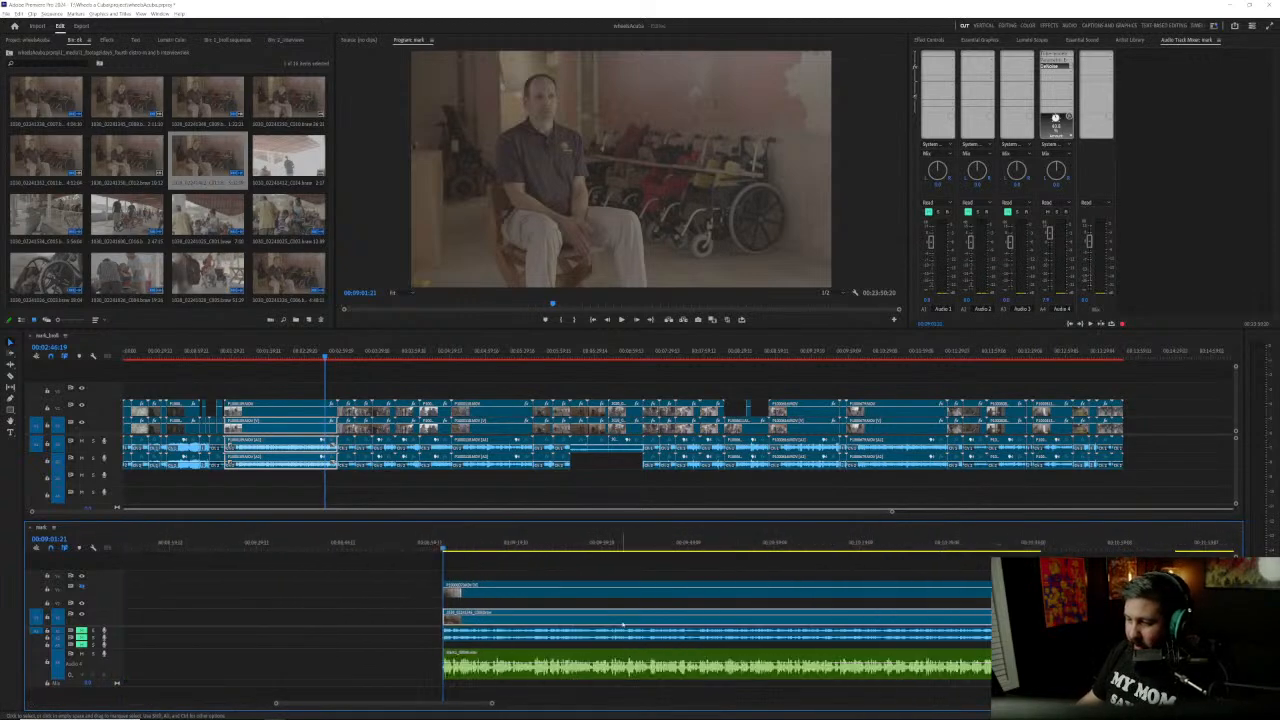
key(space)
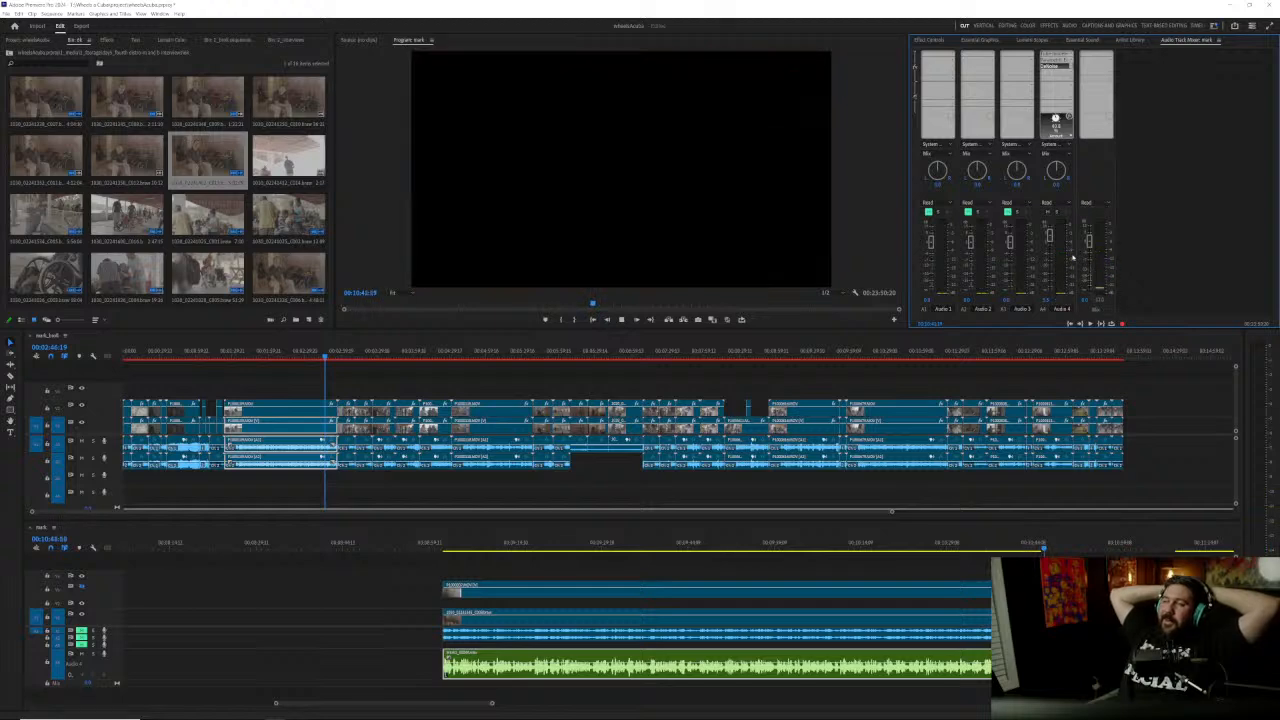
key(space)
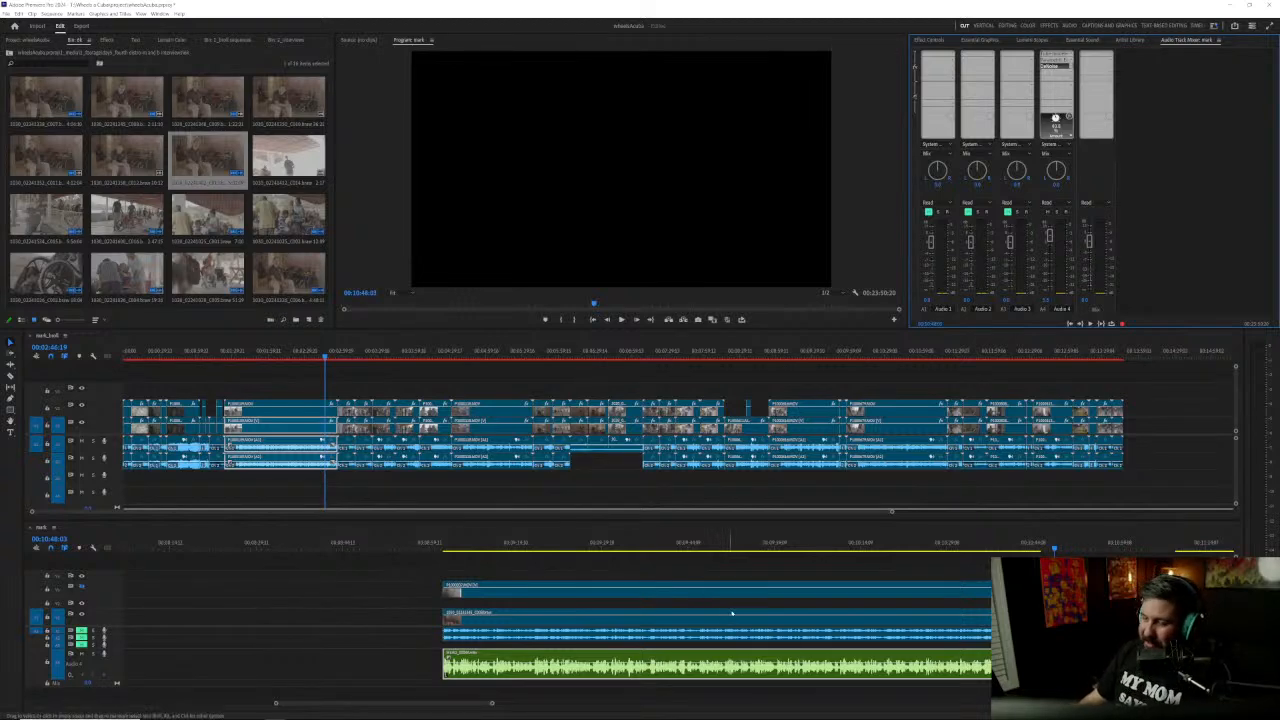
click(643, 574)
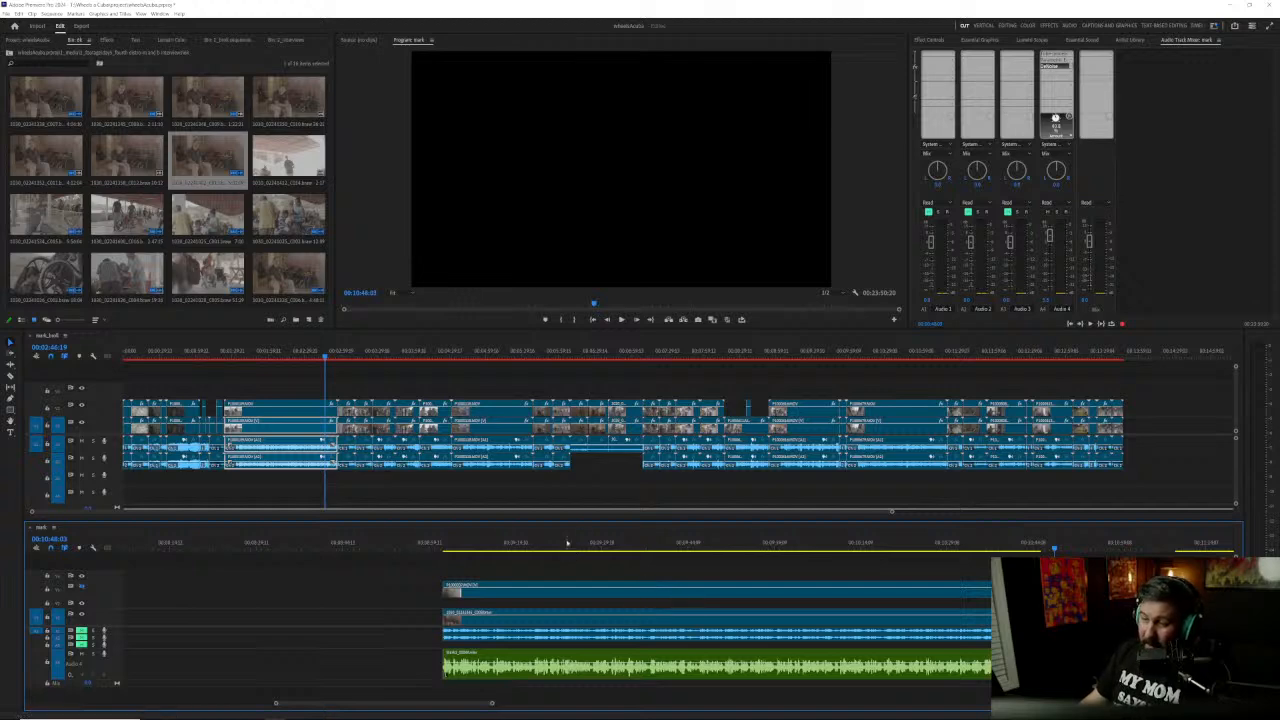
Step: Play the clip from near its start and set the Audio 4 DeNoise effect's processing focus to all frequencies
click(448, 541)
key(space)
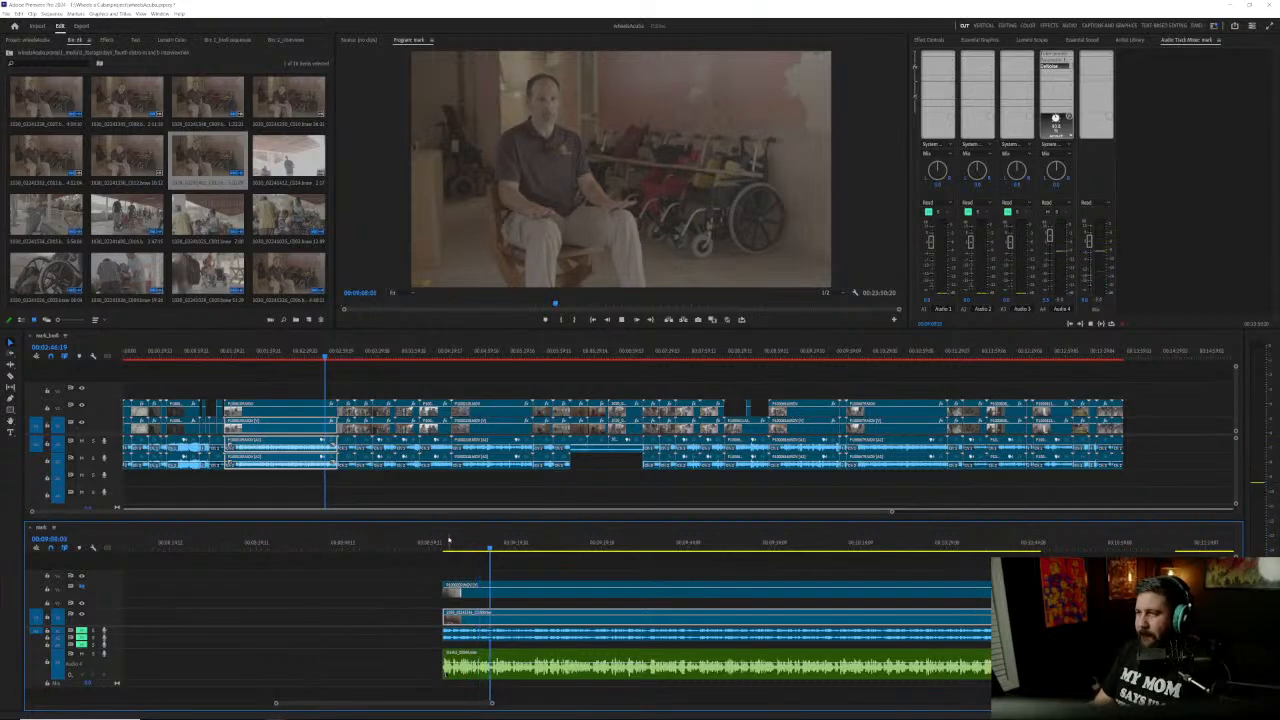
double_click(1053, 66)
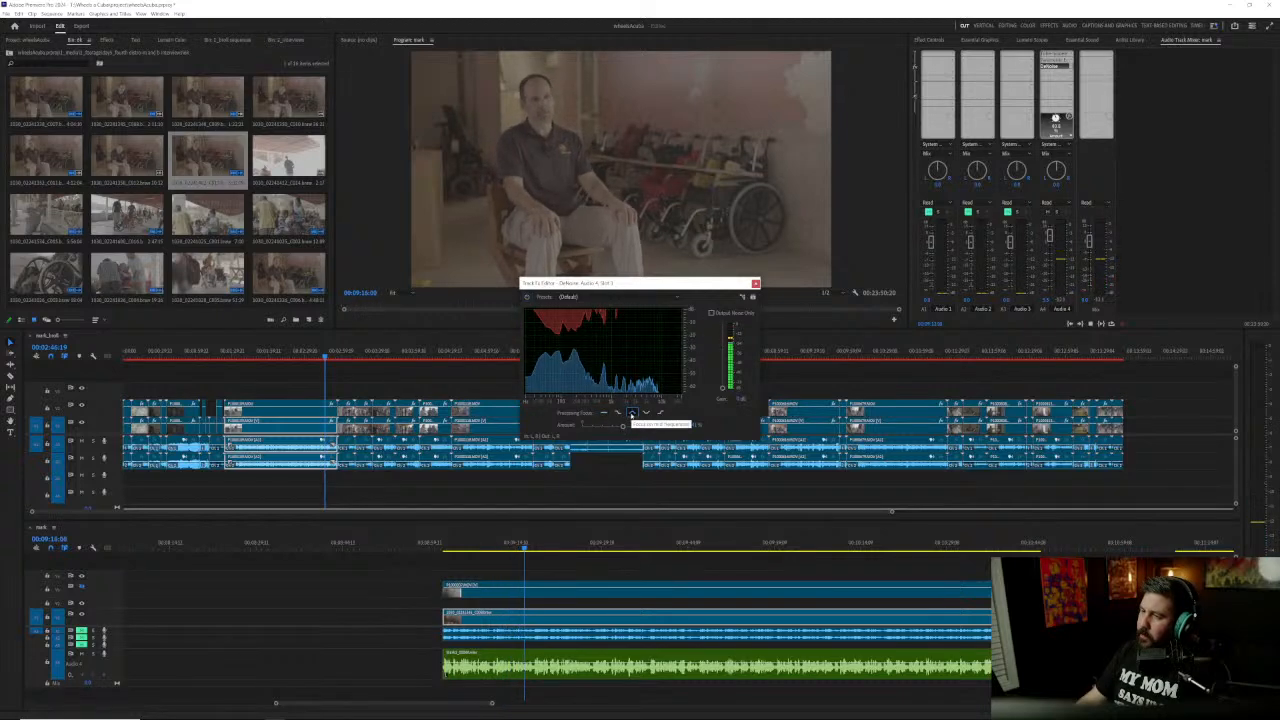
click(619, 414)
click(605, 413)
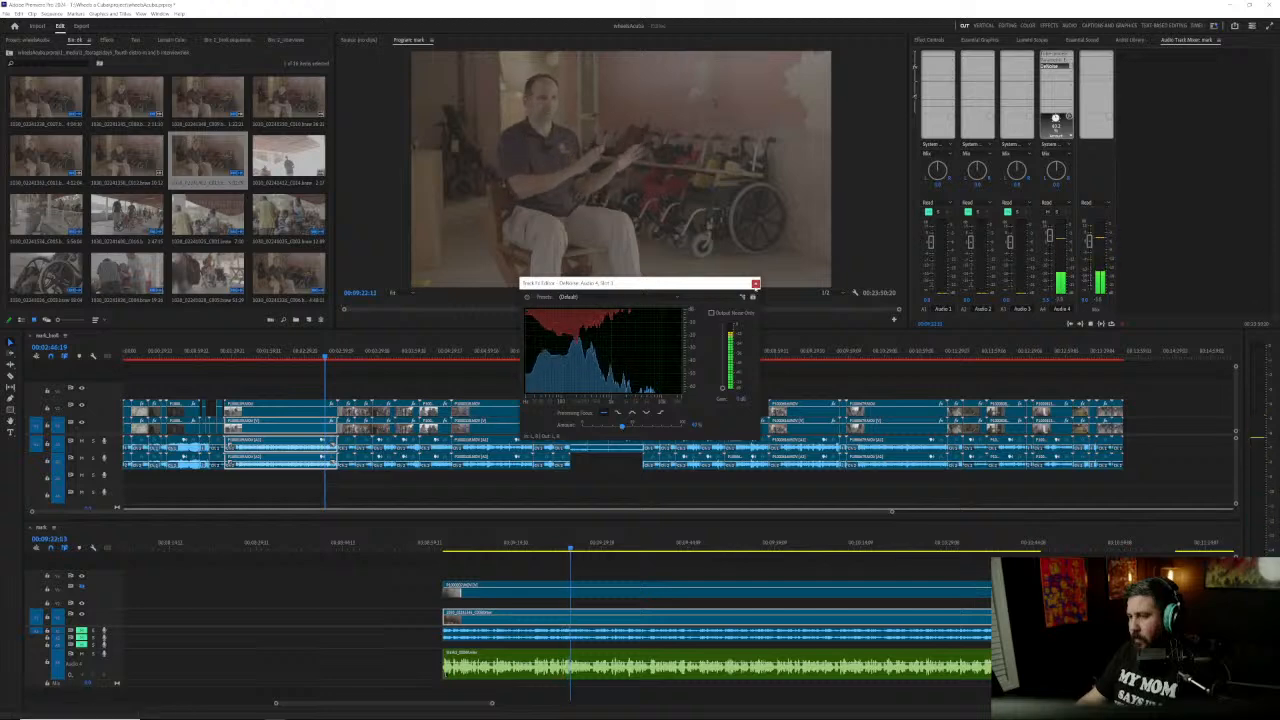
click(755, 284)
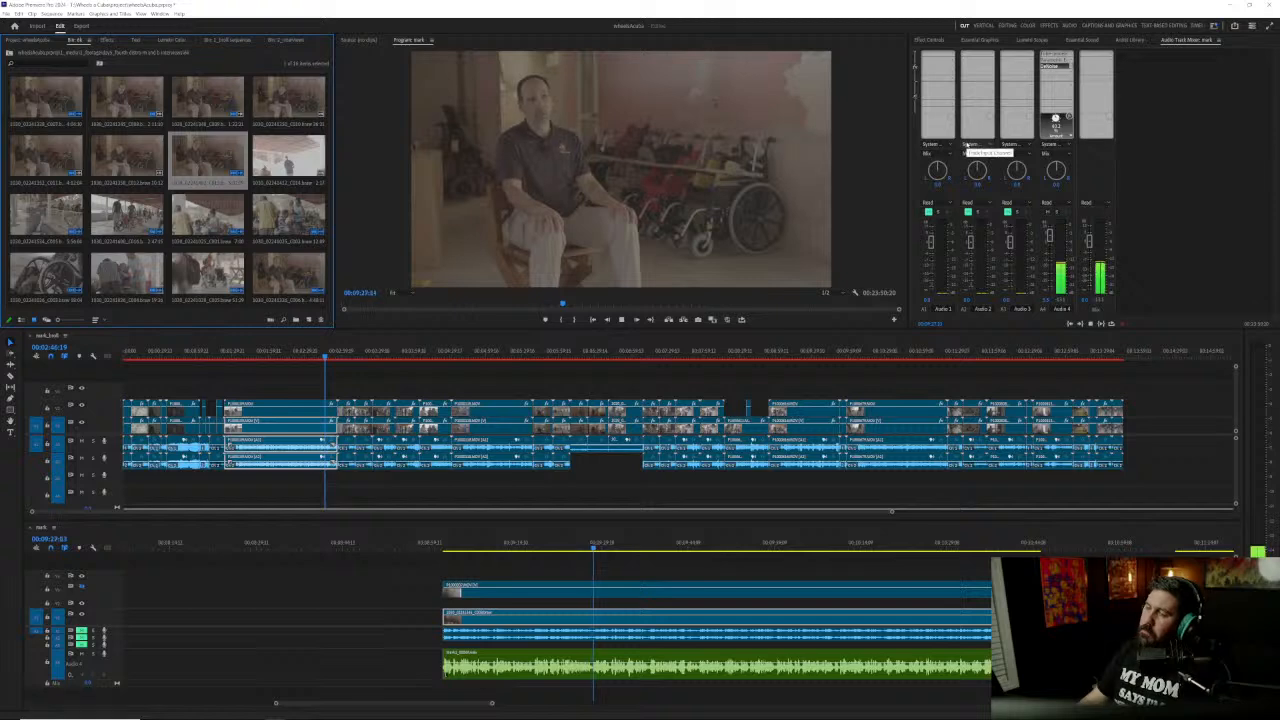
Step: Add a DeReverb effect to the Audio 4 track and reduce its amount to about 21% during playback
click(1073, 73)
click(1073, 73)
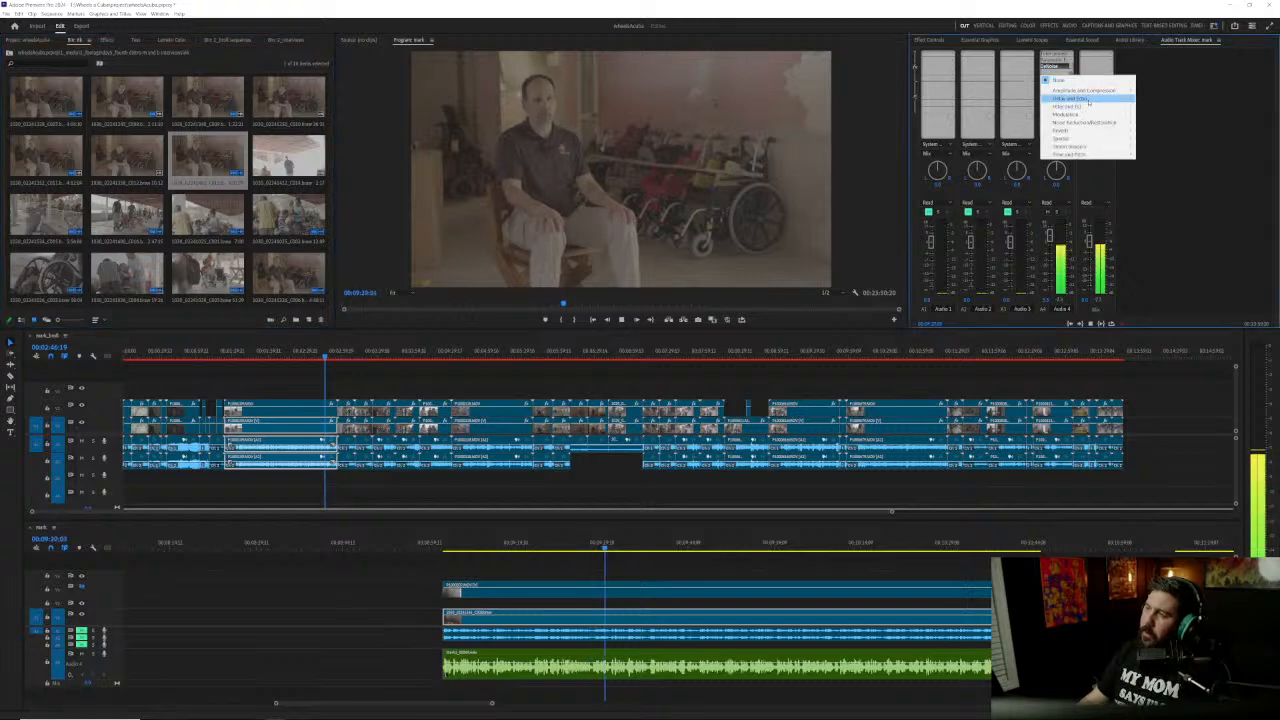
mouse_move(1104, 122)
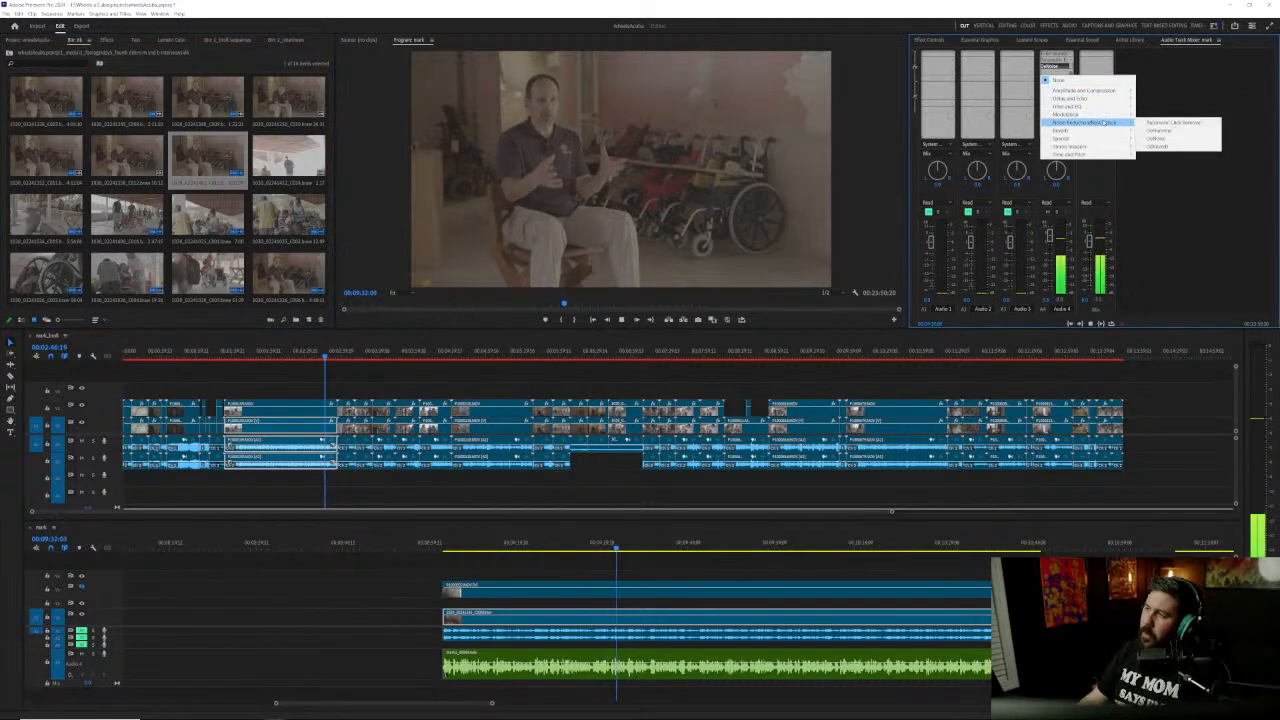
click(1182, 147)
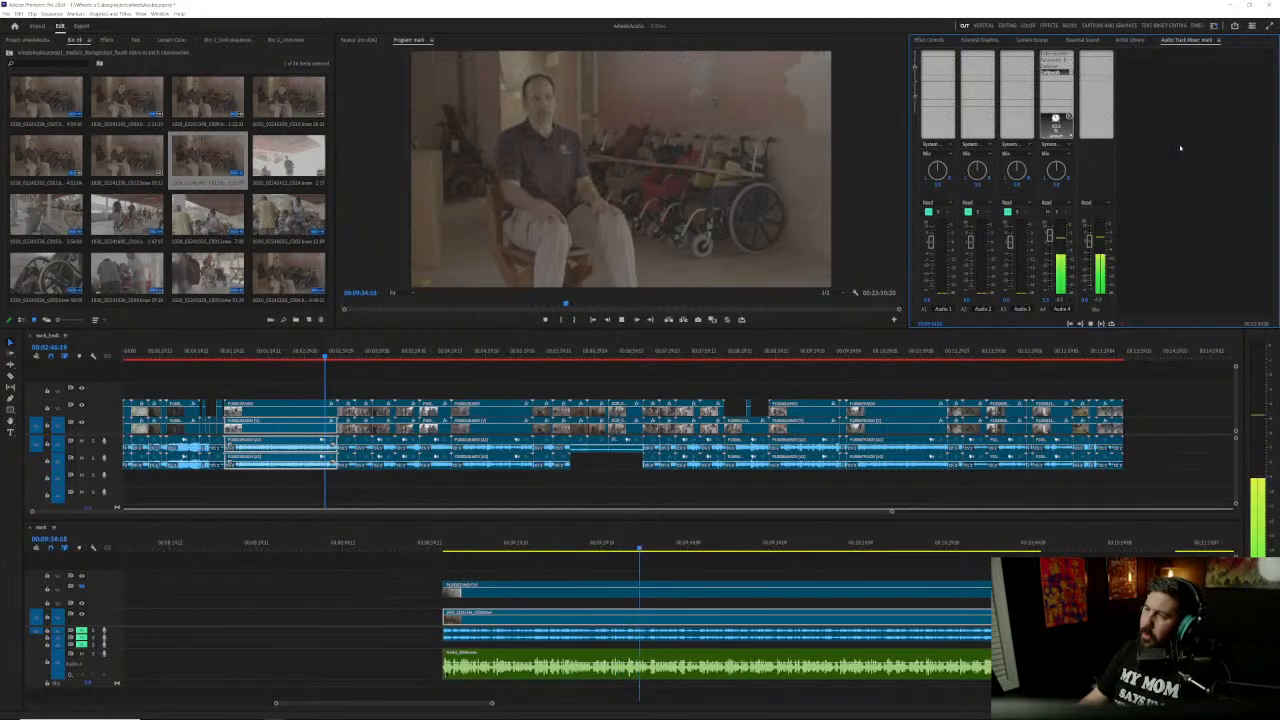
double_click(1057, 75)
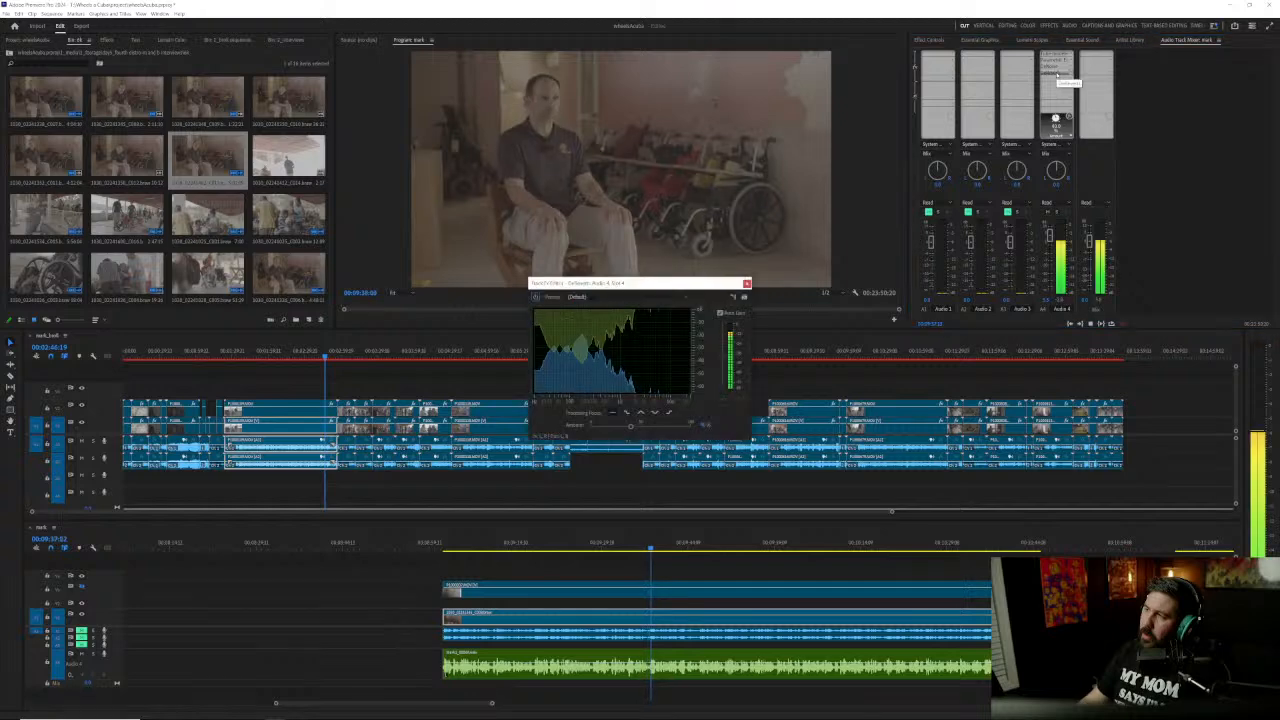
drag(630, 426, 612, 426)
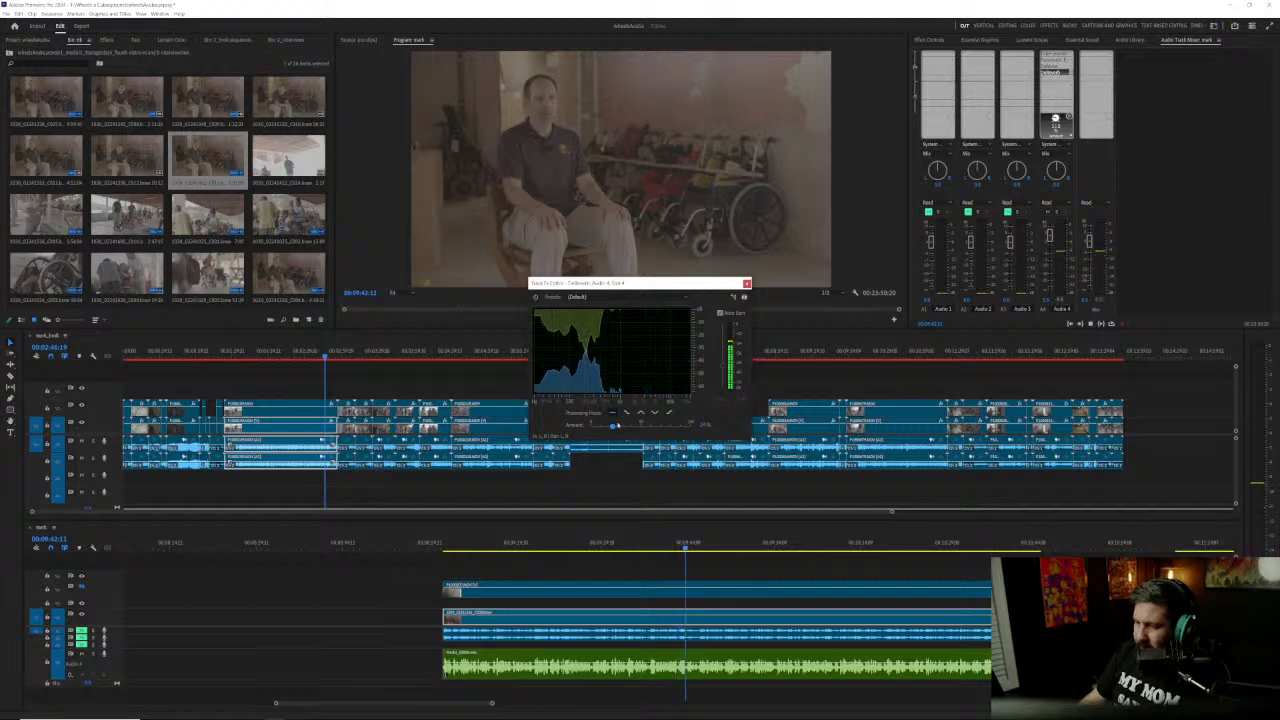
click(746, 283)
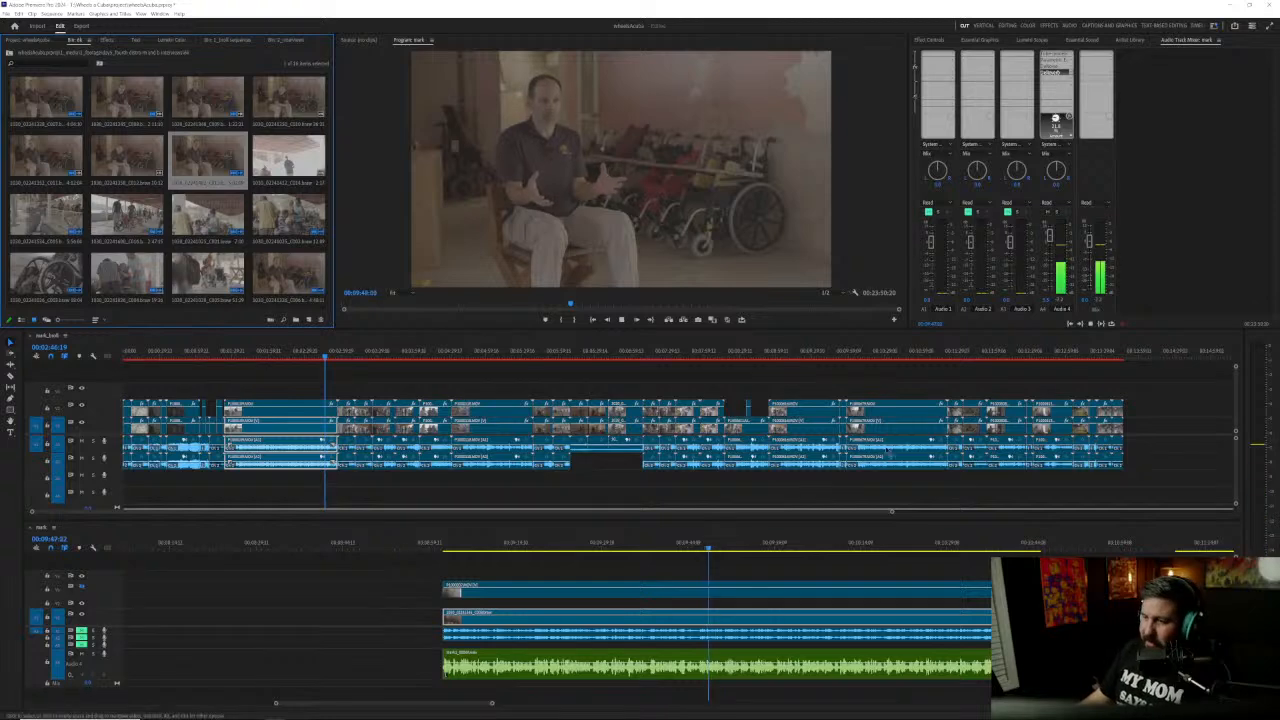
Step: Stop playback, show the upper camera track again, and inspect its frame at 00:09:48:18 at 100% zoom in the Program monitor
click(697, 564)
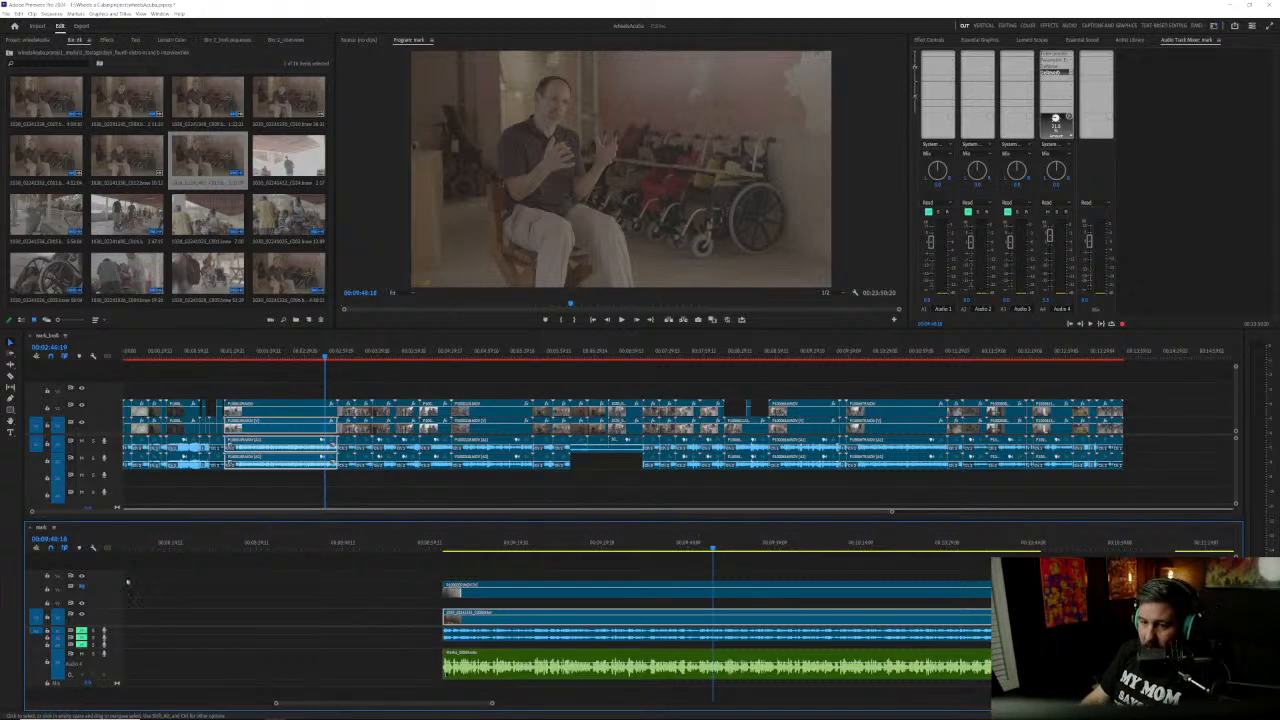
click(82, 587)
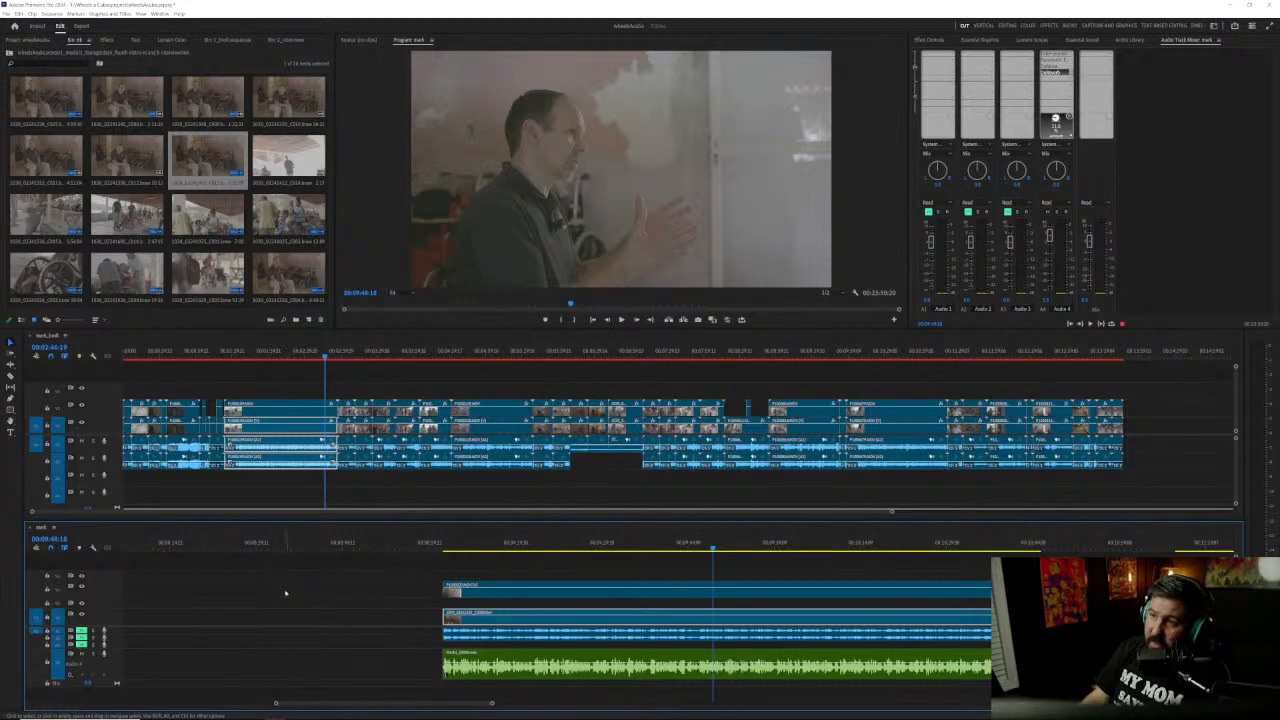
click(394, 292)
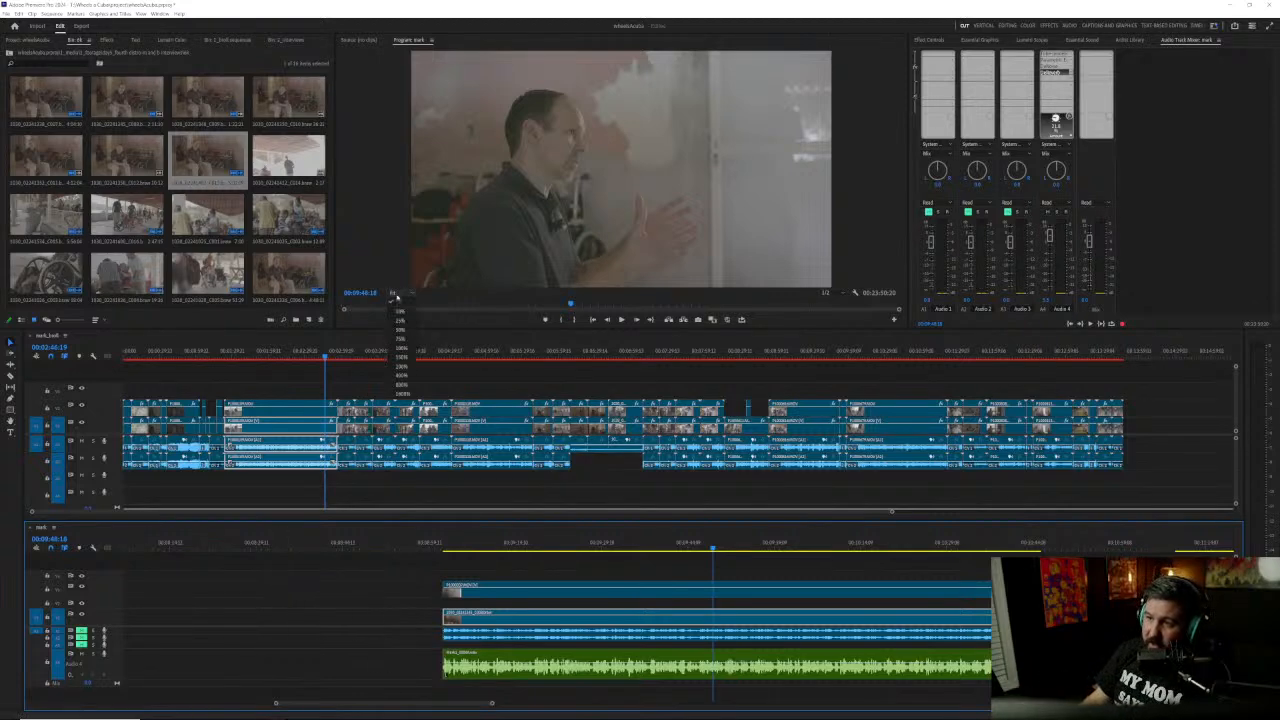
click(400, 349)
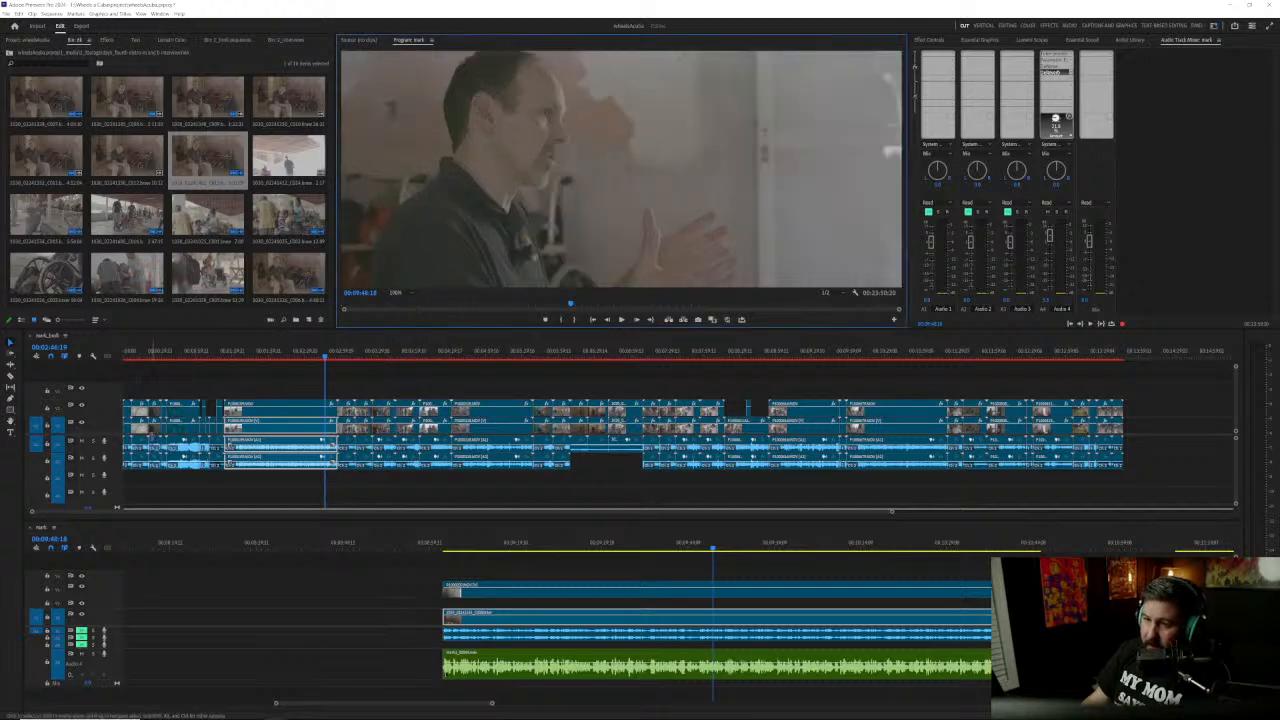
drag(423, 249, 551, 158)
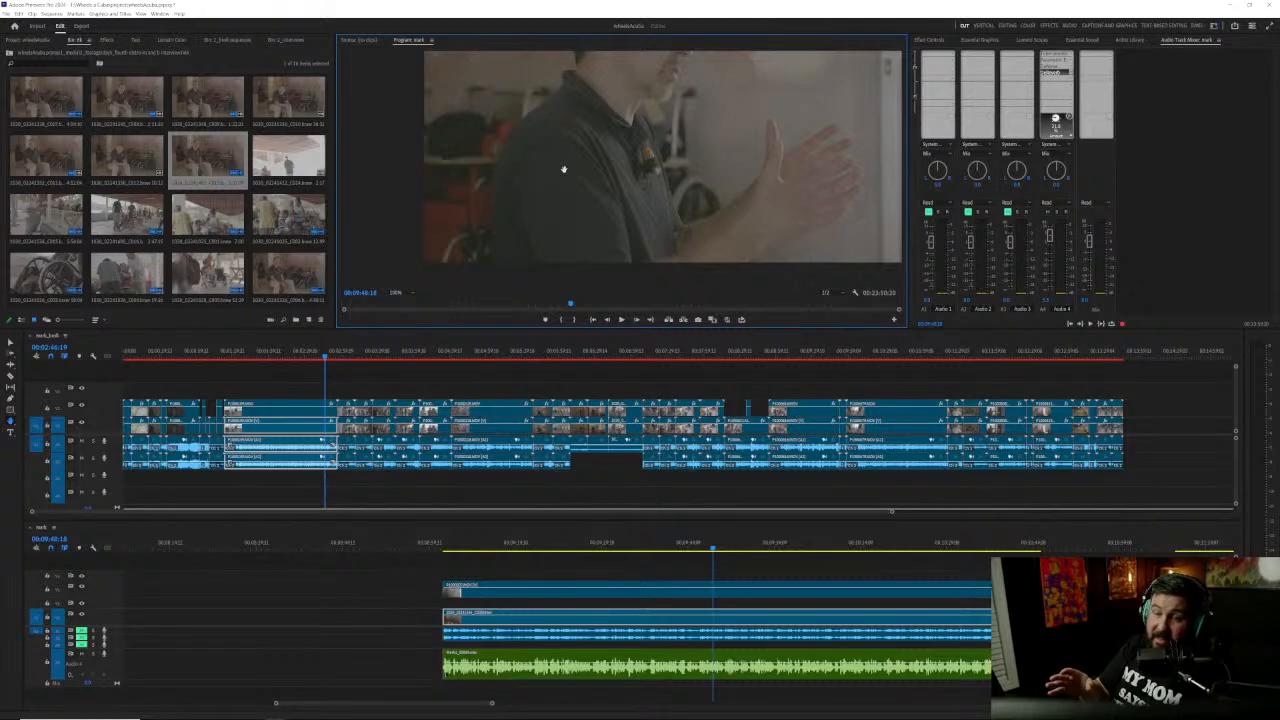
Step: Hide the upper camera track and fit the wide-angle frame in the Program monitor
click(82, 587)
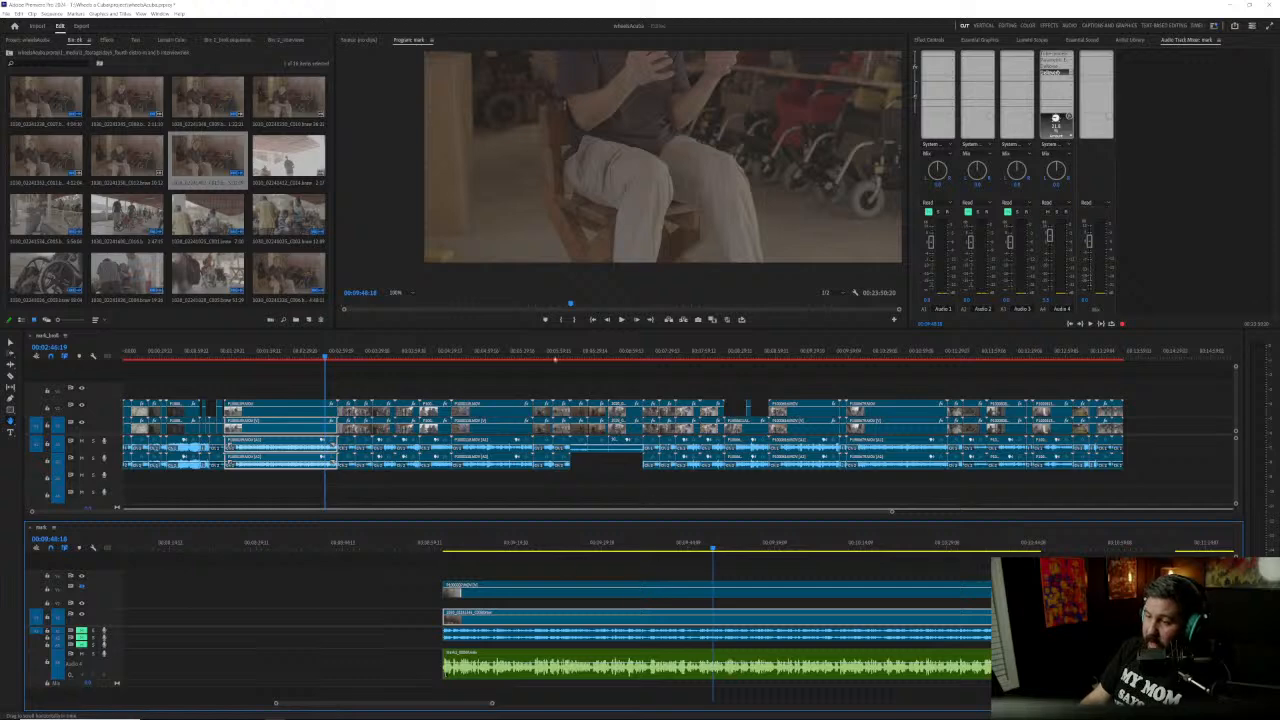
click(400, 292)
click(400, 300)
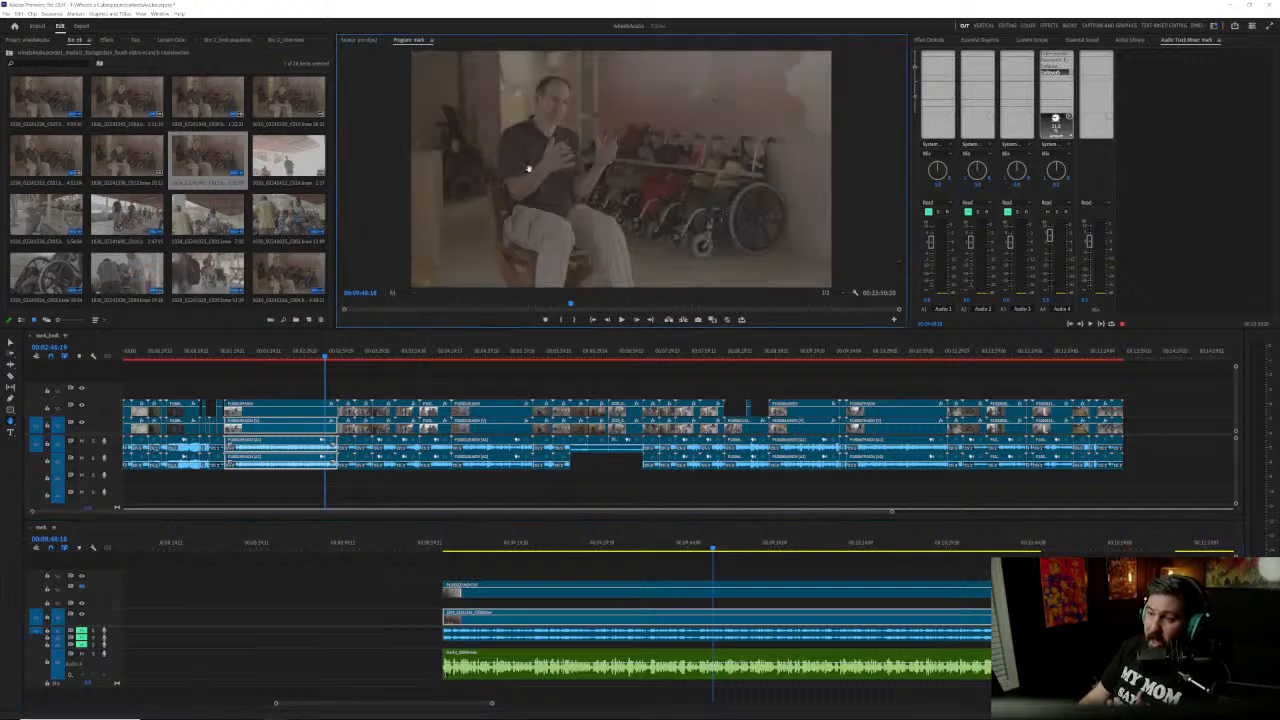
Step: Magnify the wide-angle frame beyond 100% in the Program monitor and examine the speaker's chest and shirt logo
click(395, 292)
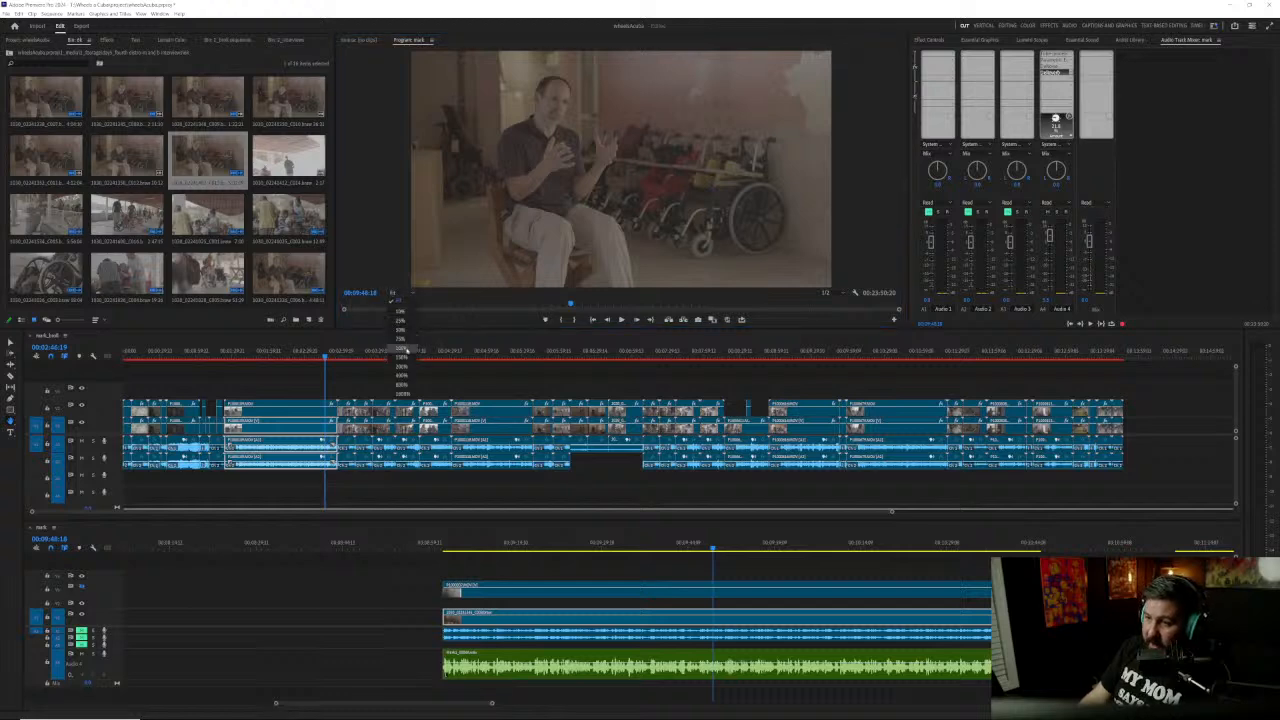
click(400, 347)
click(411, 293)
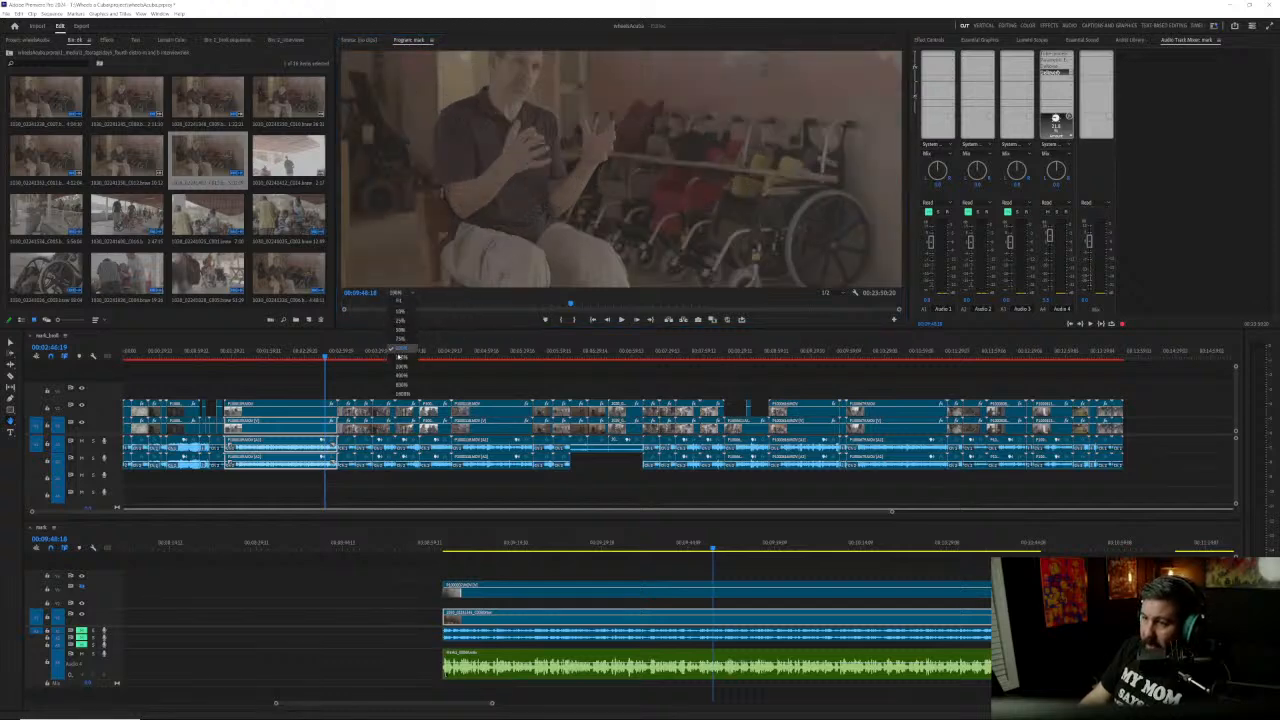
click(400, 380)
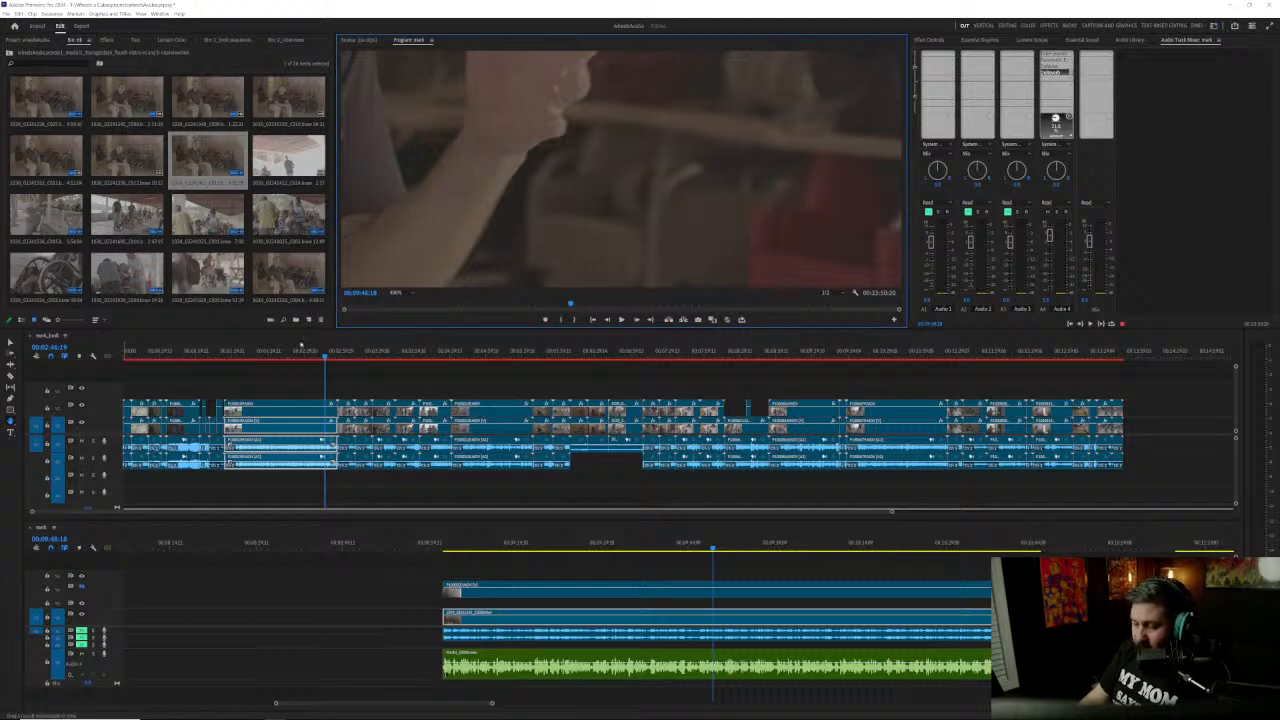
drag(406, 200, 899, 150)
drag(663, 153, 629, 226)
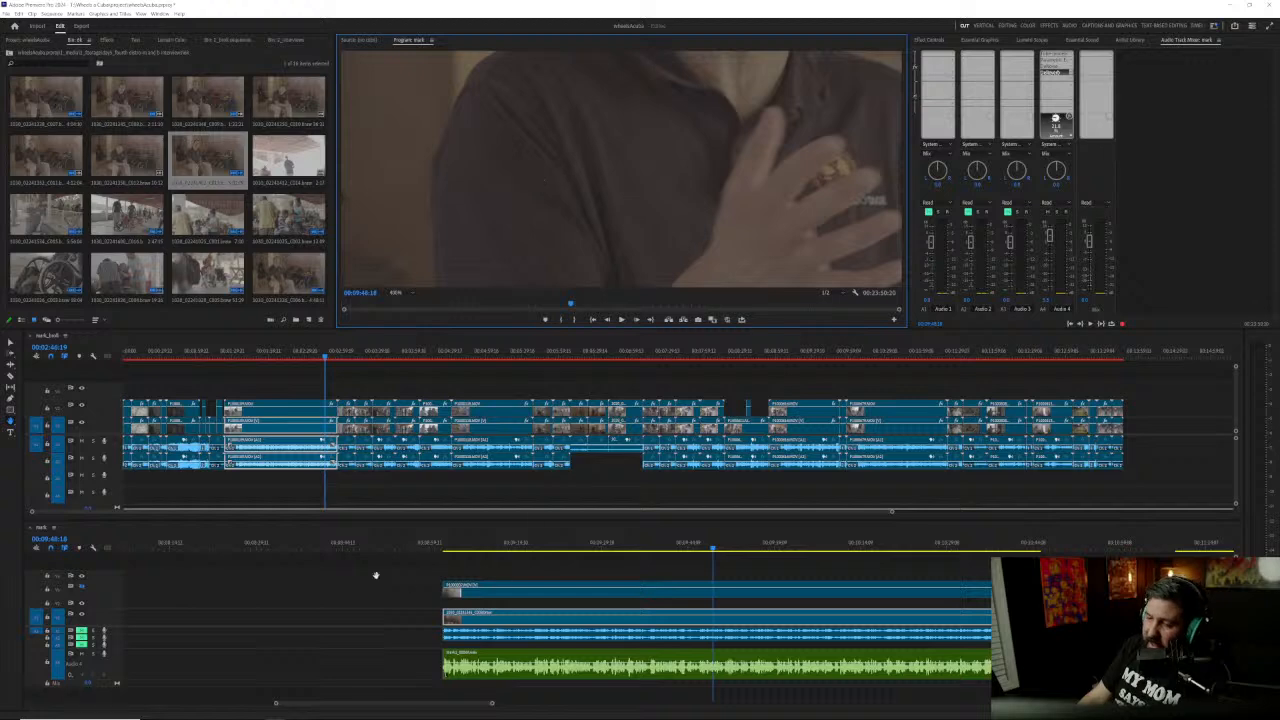
Step: Compare the magnified shirt detail at 00:04:10:00 in the clip under the adjustment layer with the frame at 00:09:07:13
click(349, 705)
drag(349, 705, 277, 704)
click(274, 545)
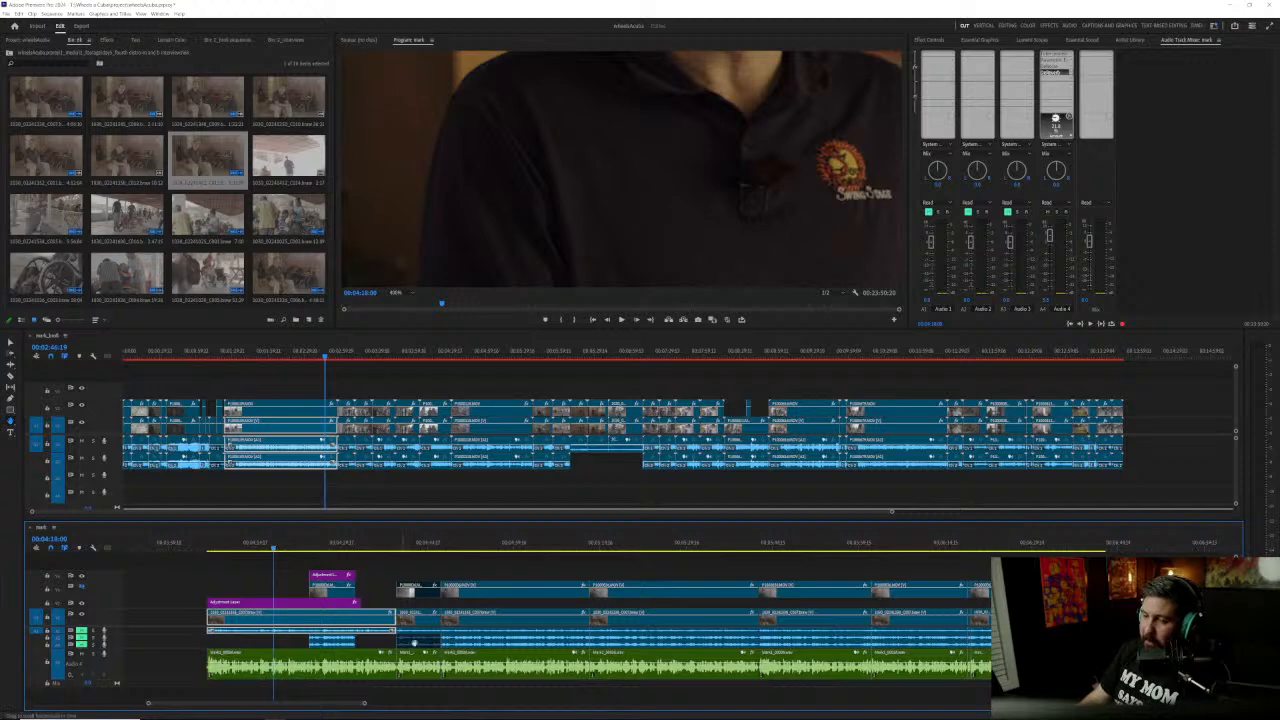
scroll(470, 645, down, 6)
scroll(470, 650, up, 5)
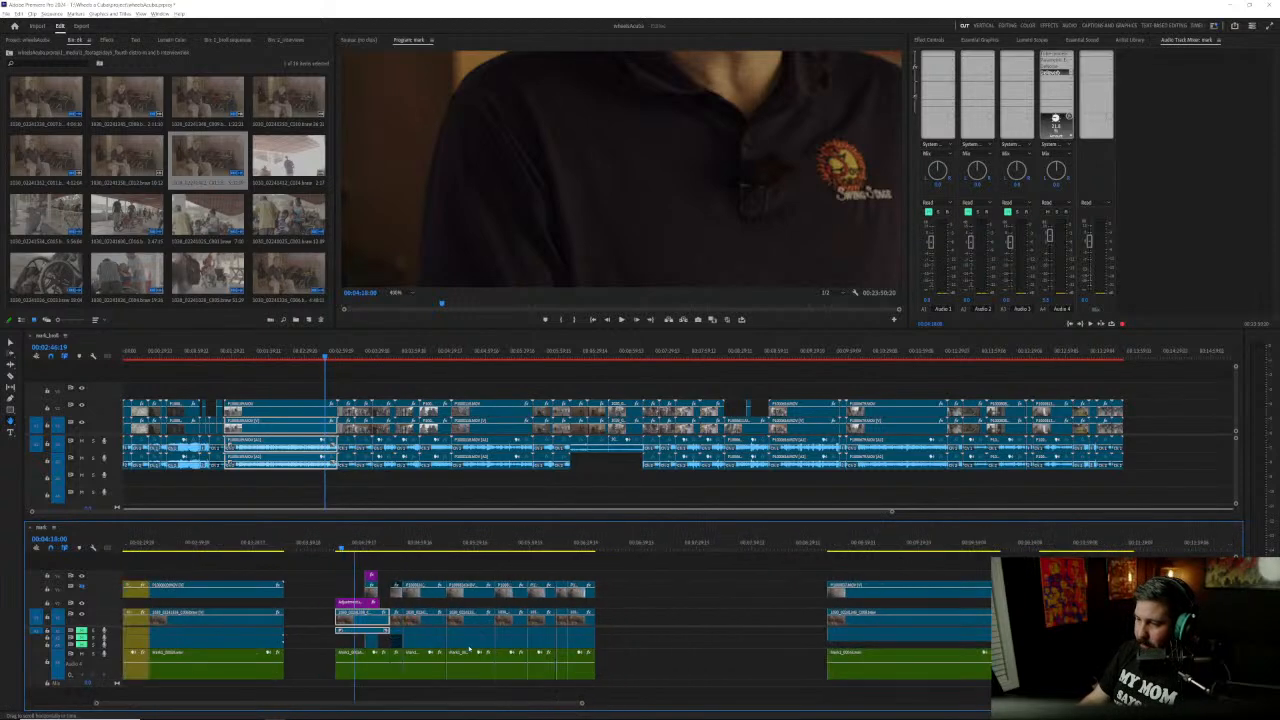
click(733, 548)
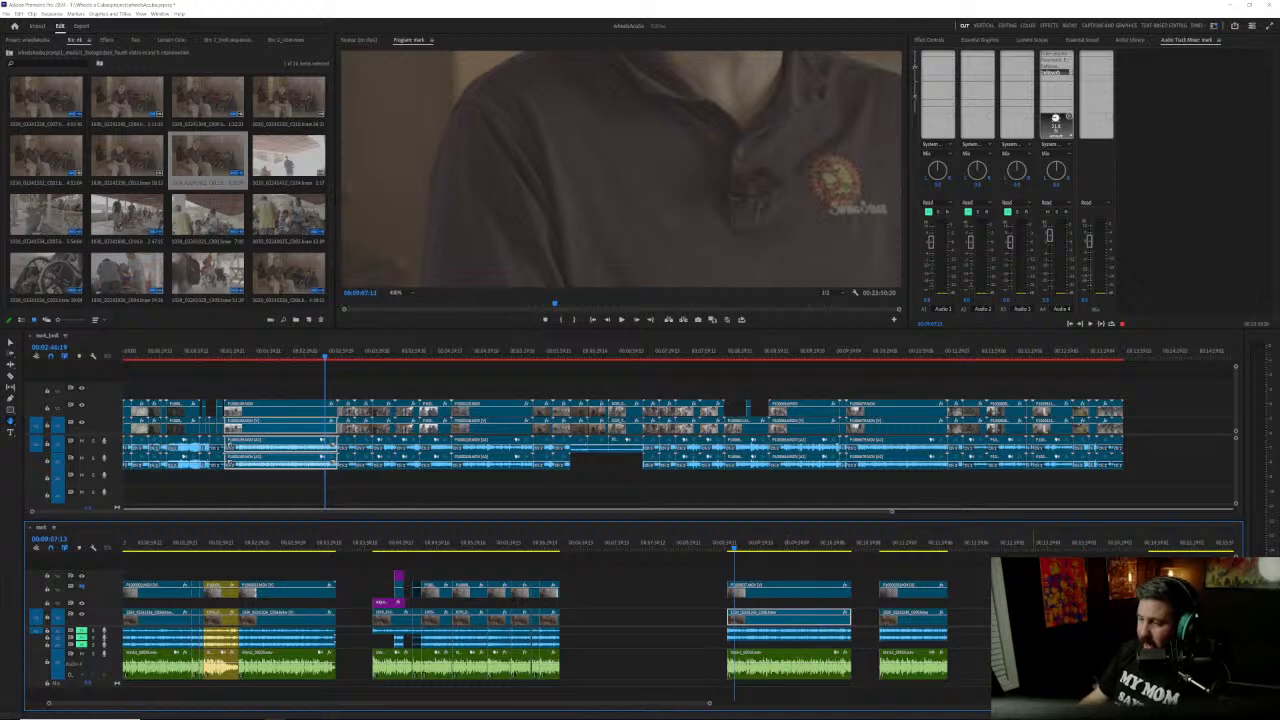
Step: Move the video and audio clip stack at 00:09:07:13 earlier, leaving only a short gap after the preceding clip group
scroll(760, 632, up, 4)
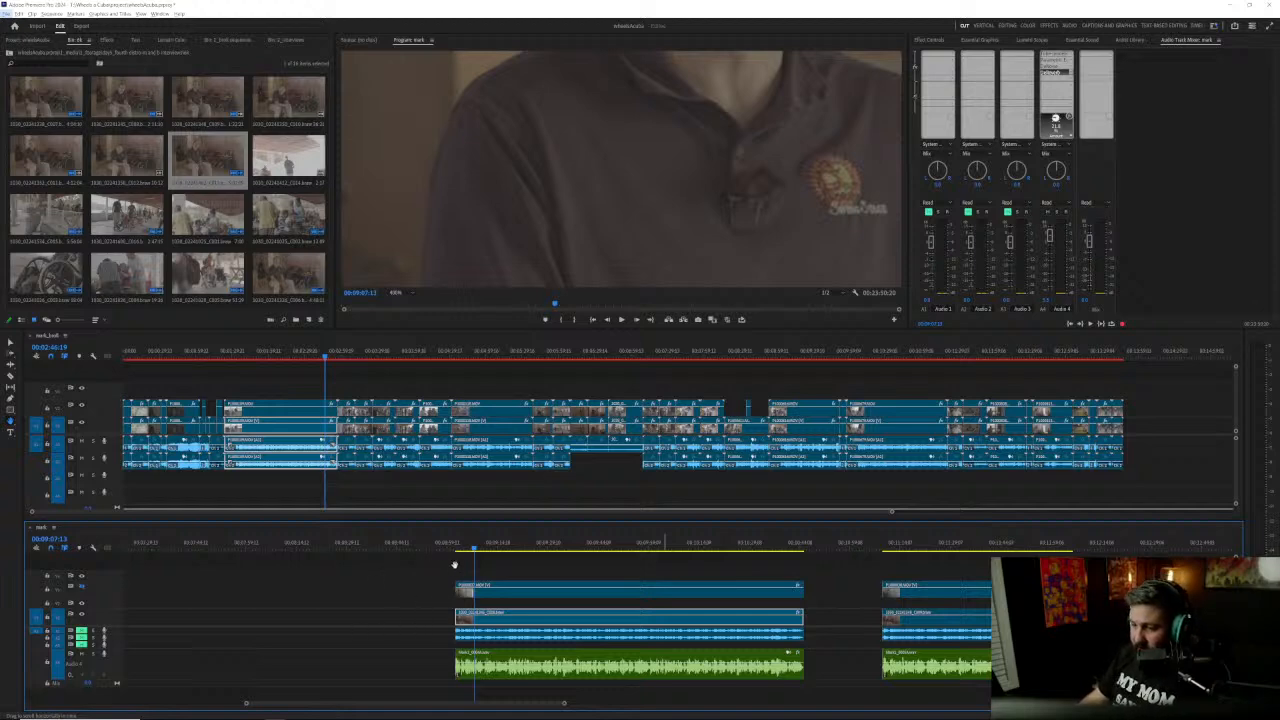
scroll(345, 625, down, 3)
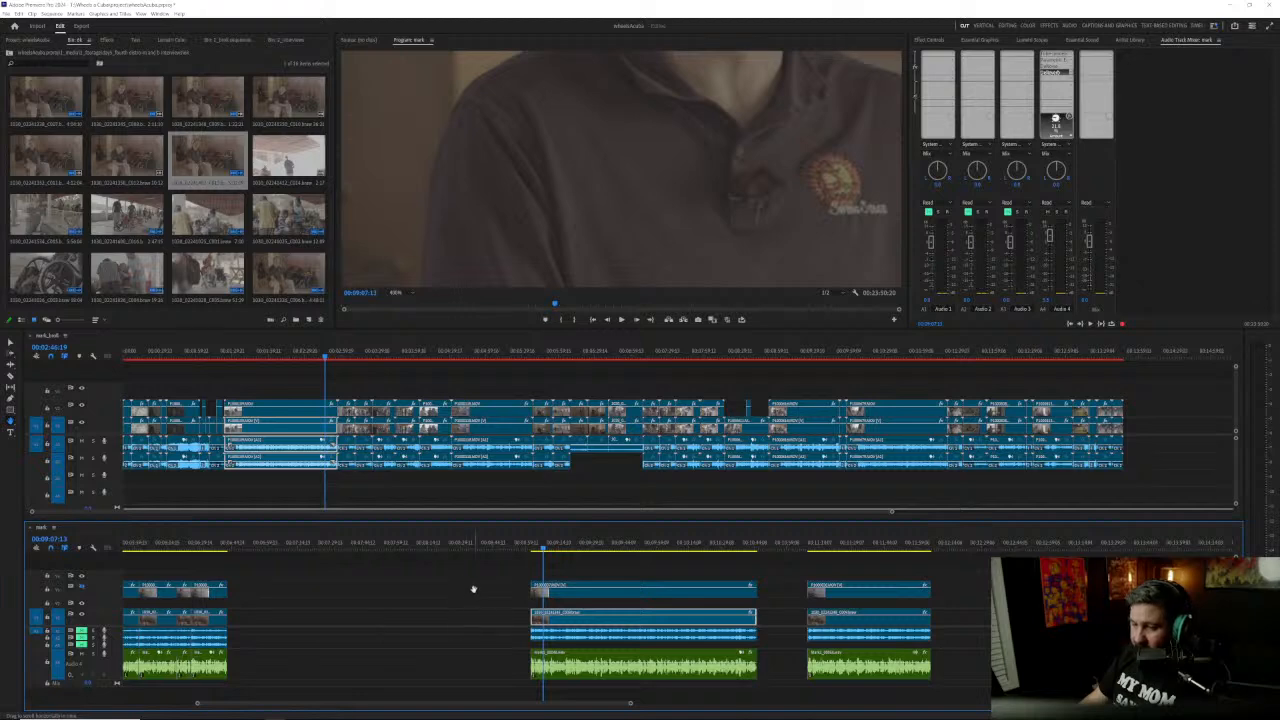
drag(479, 590, 545, 678)
alt+drag(600, 597, 360, 570)
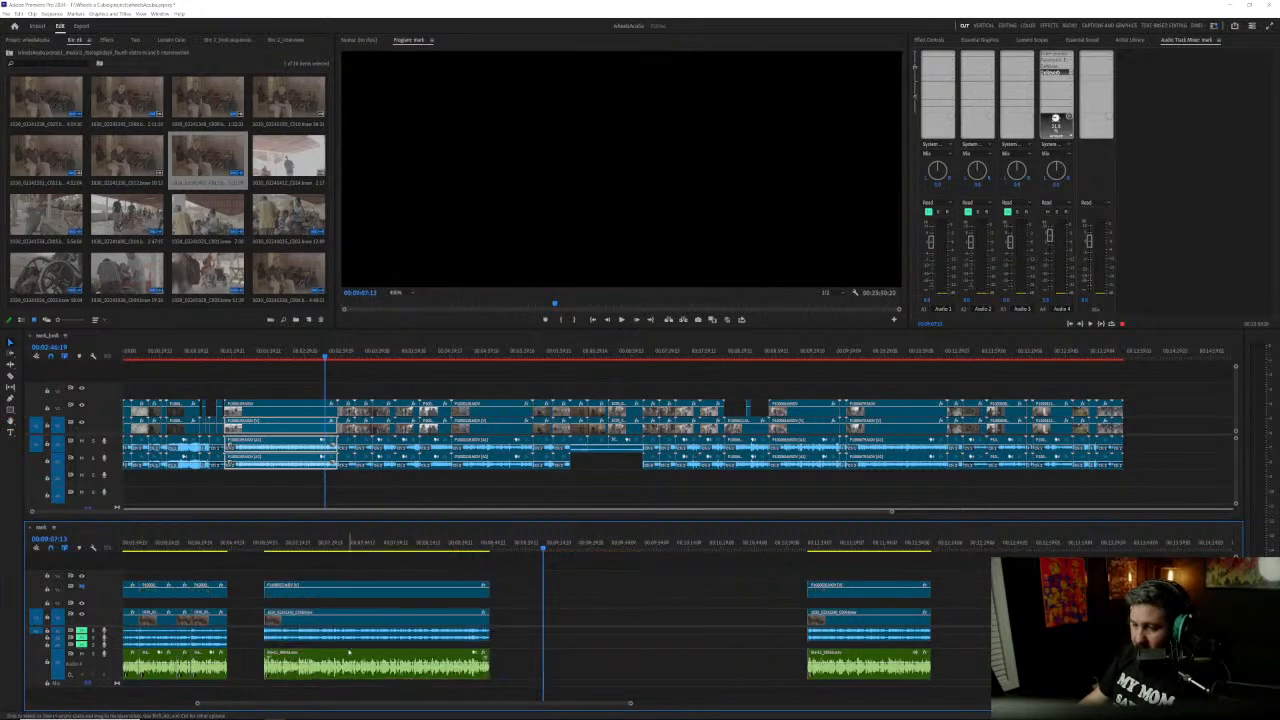
Step: Shift all clips after the timeline's first gap earlier to narrow that gap
scroll(390, 645, up, 8)
scroll(494, 608, up, 6)
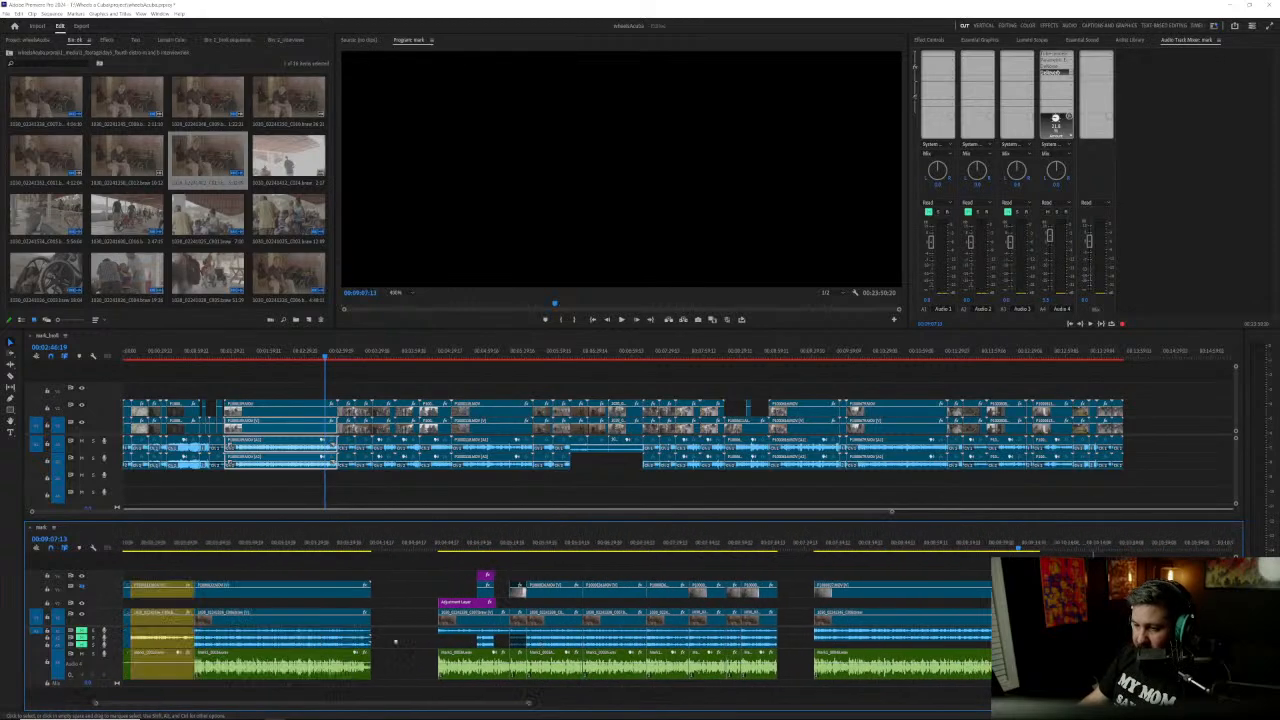
drag(562, 600, 519, 600)
key(v)
scroll(420, 617, down, 1)
scroll(420, 617, down, 2)
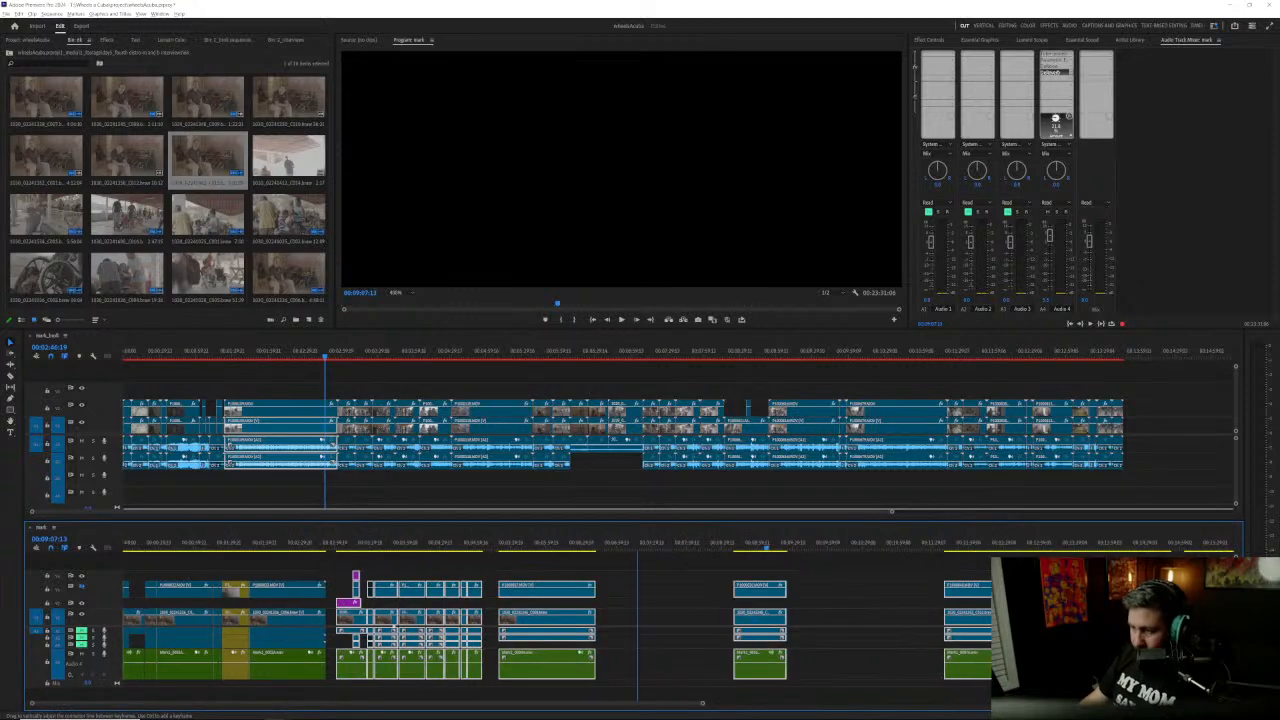
Step: Return the playhead to the sequence start and select the long clip stack following the yellow clips
key(Home)
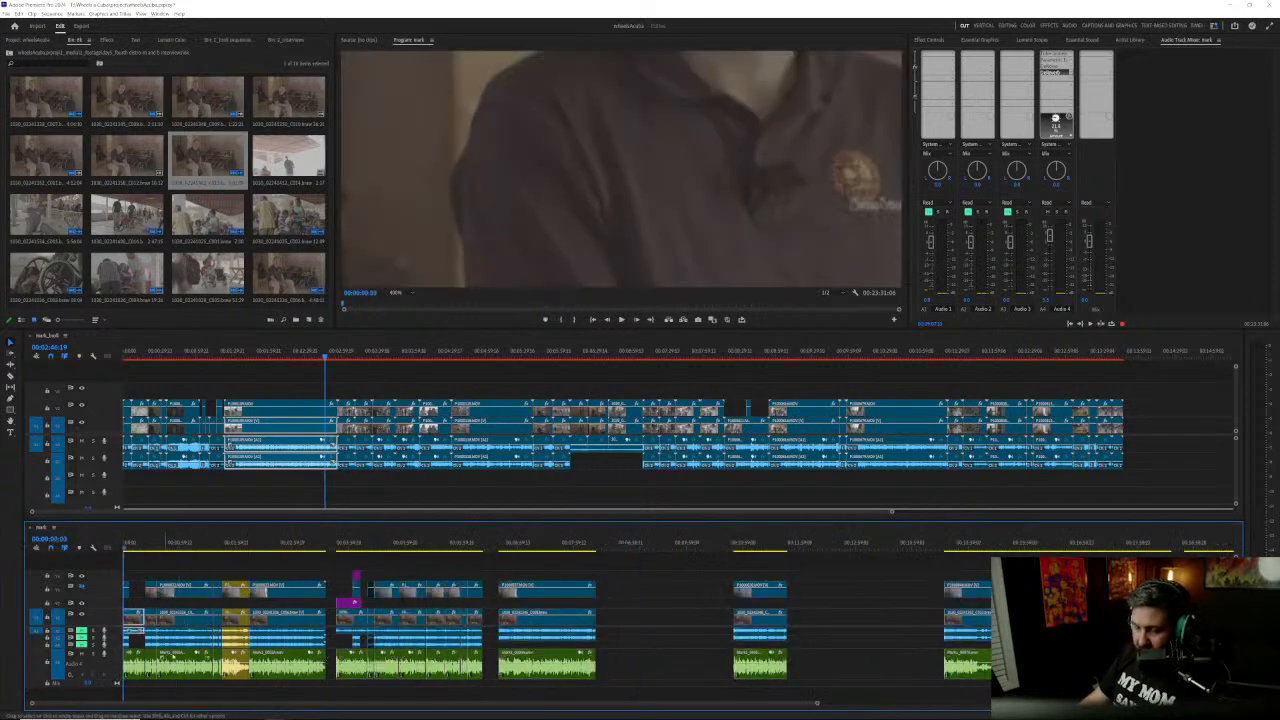
scroll(218, 636, up, 3)
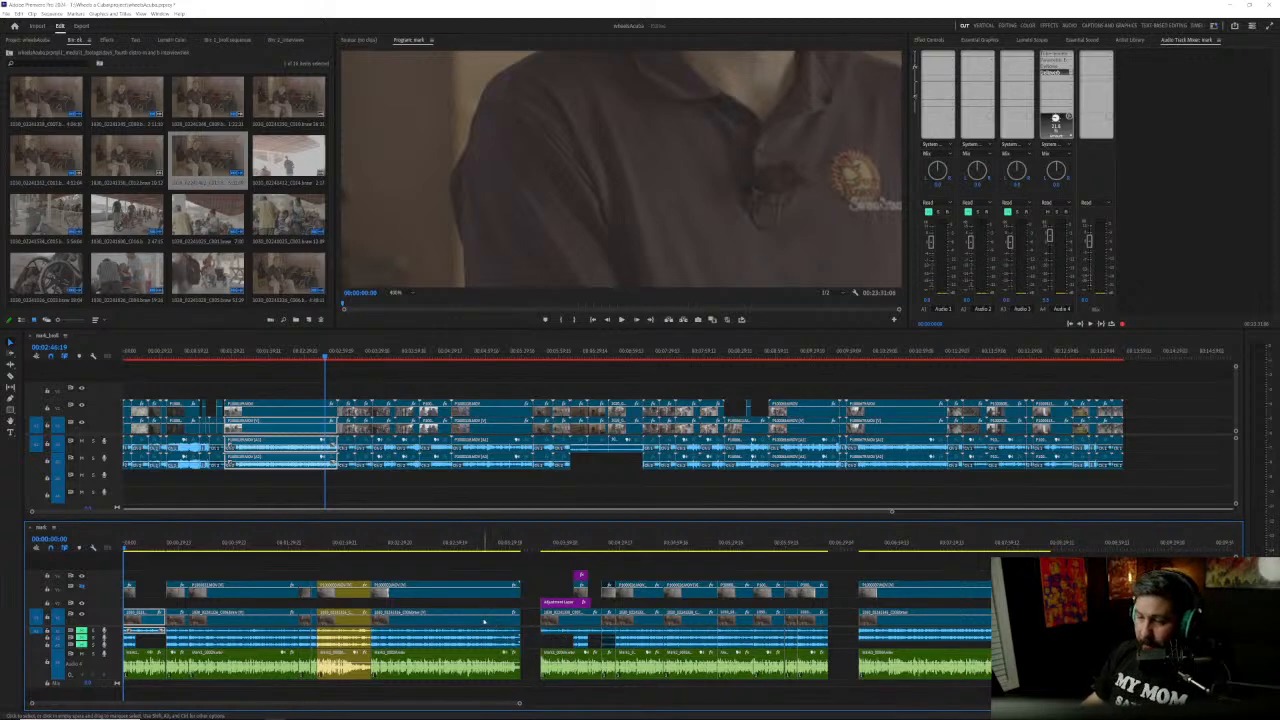
drag(335, 568, 433, 657)
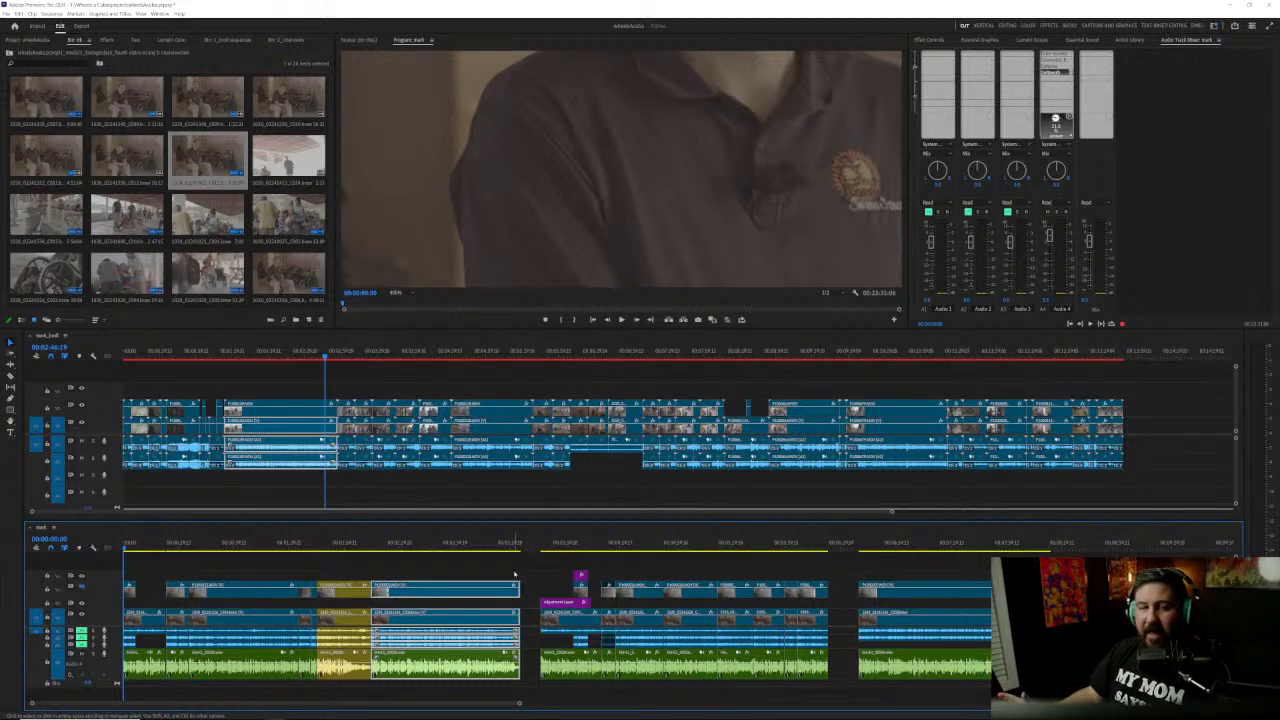
Step: Play the isolated interview clip before 00:11:47:17 from its first frame to its end, with the Program monitor set to Fit
scroll(813, 580, right, 5)
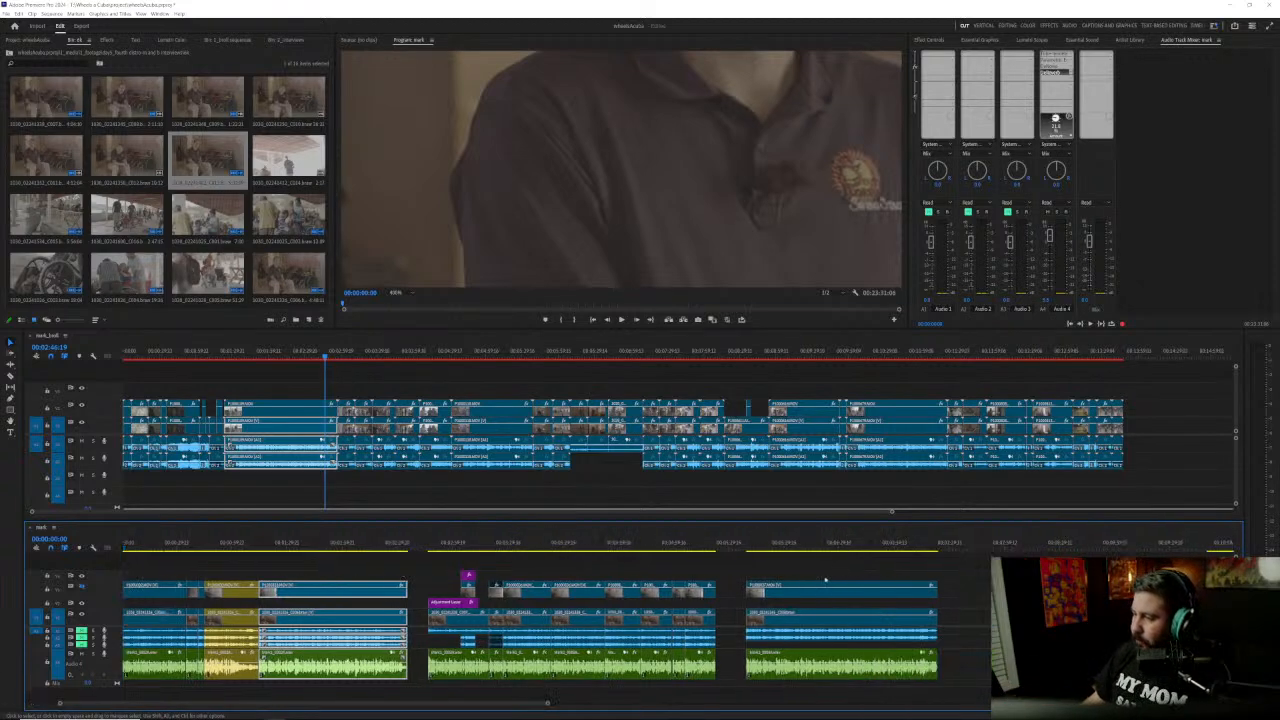
scroll(813, 580, right, 5)
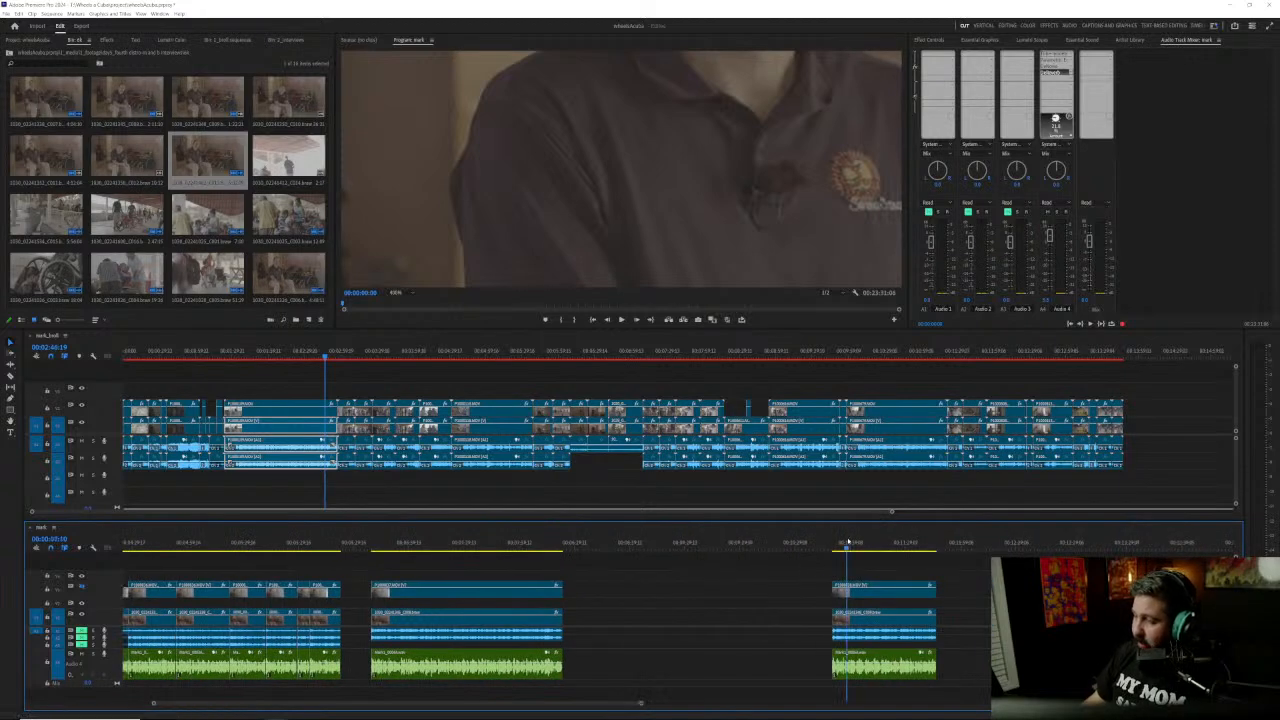
click(848, 543)
key(Up)
key(space)
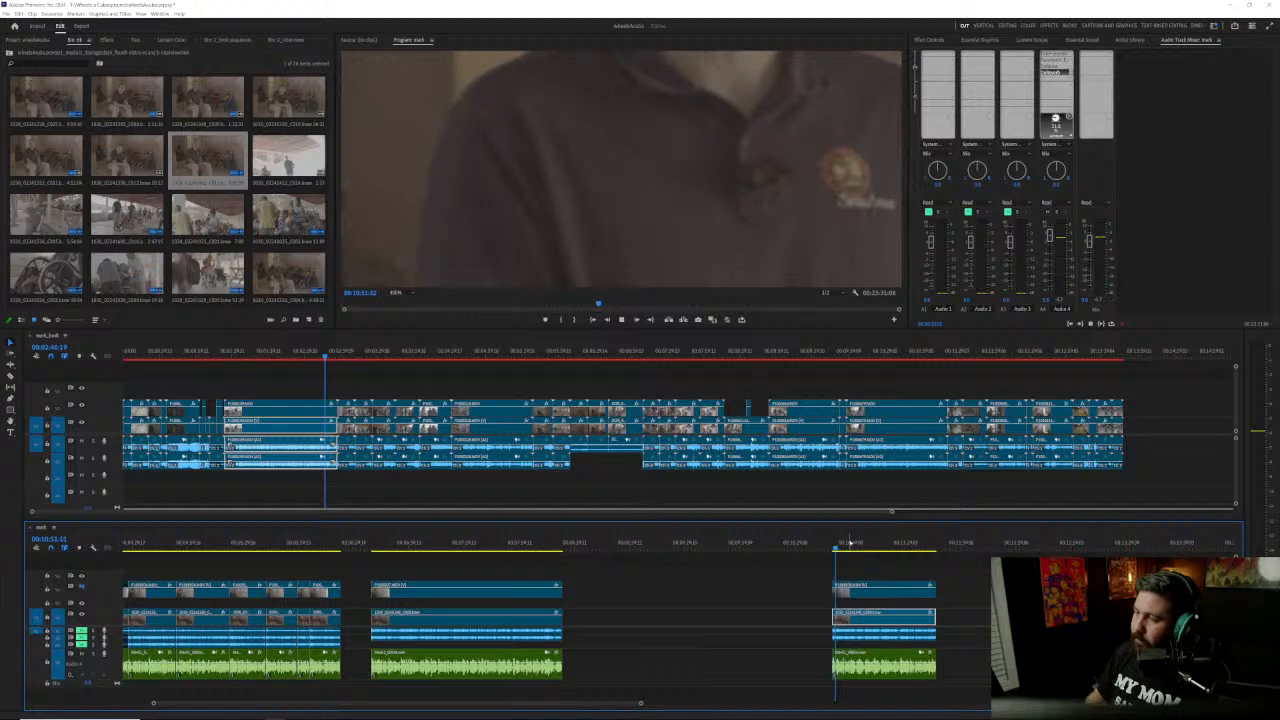
click(398, 294)
click(404, 300)
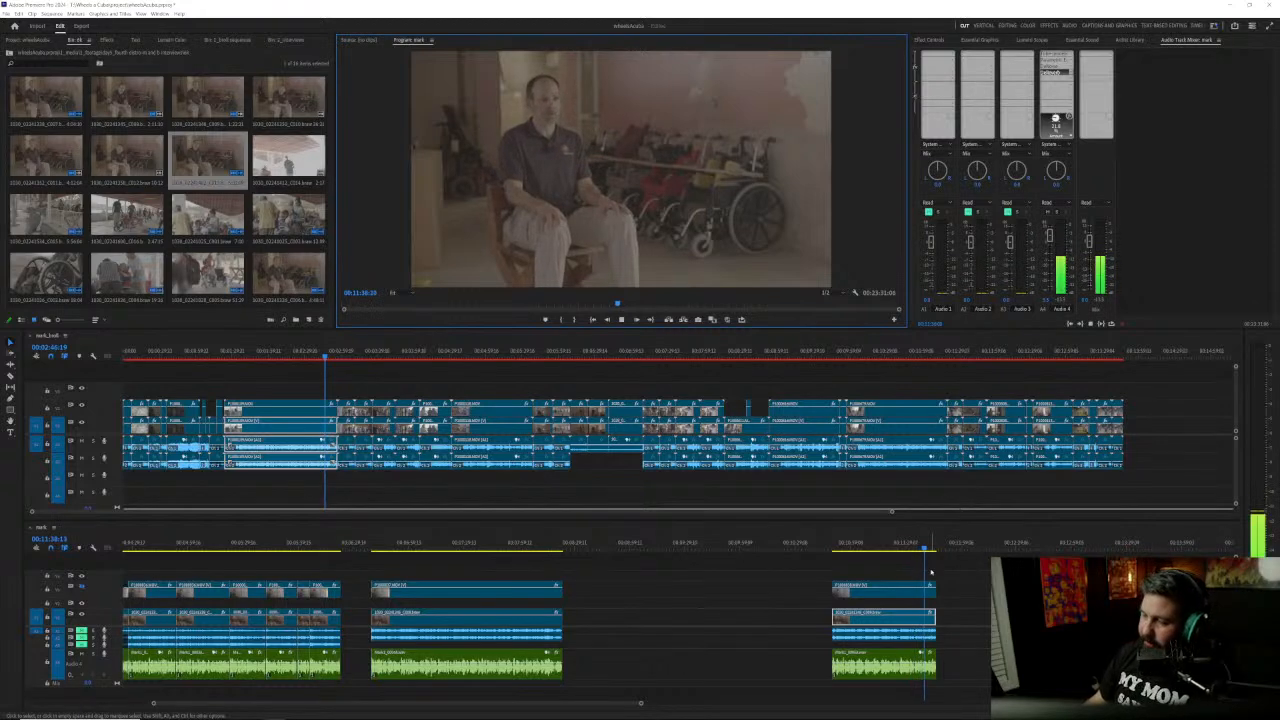
scroll(914, 614, down, 8)
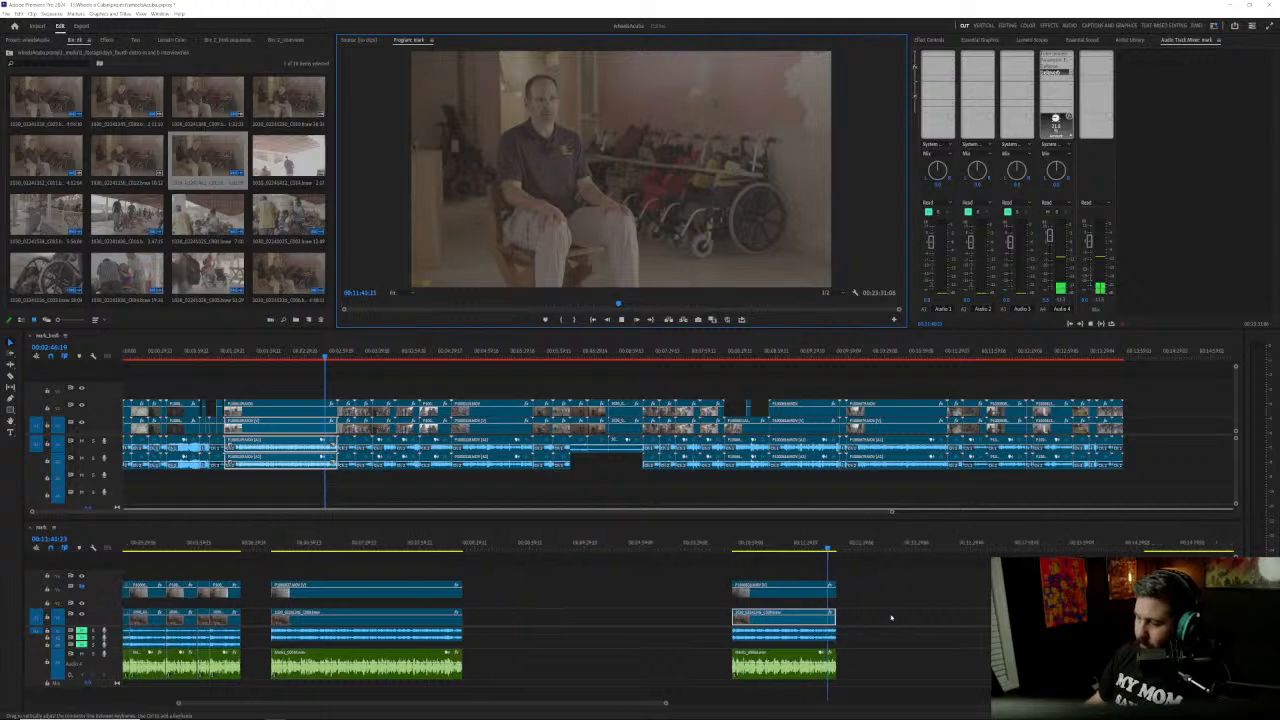
scroll(891, 617, down, 5)
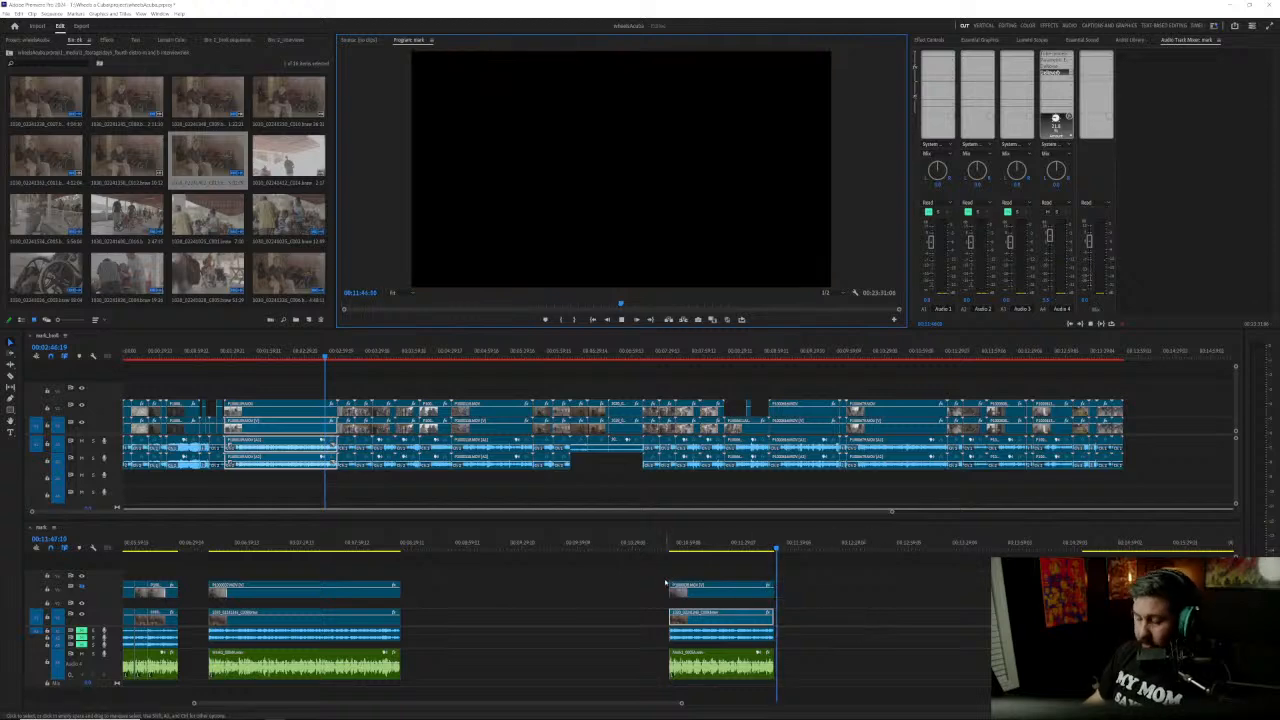
Step: Move the reviewed clip stack earlier, leaving only a short gap after the preceding clip stack
drag(636, 572, 728, 680)
drag(713, 601, 472, 601)
click(573, 589)
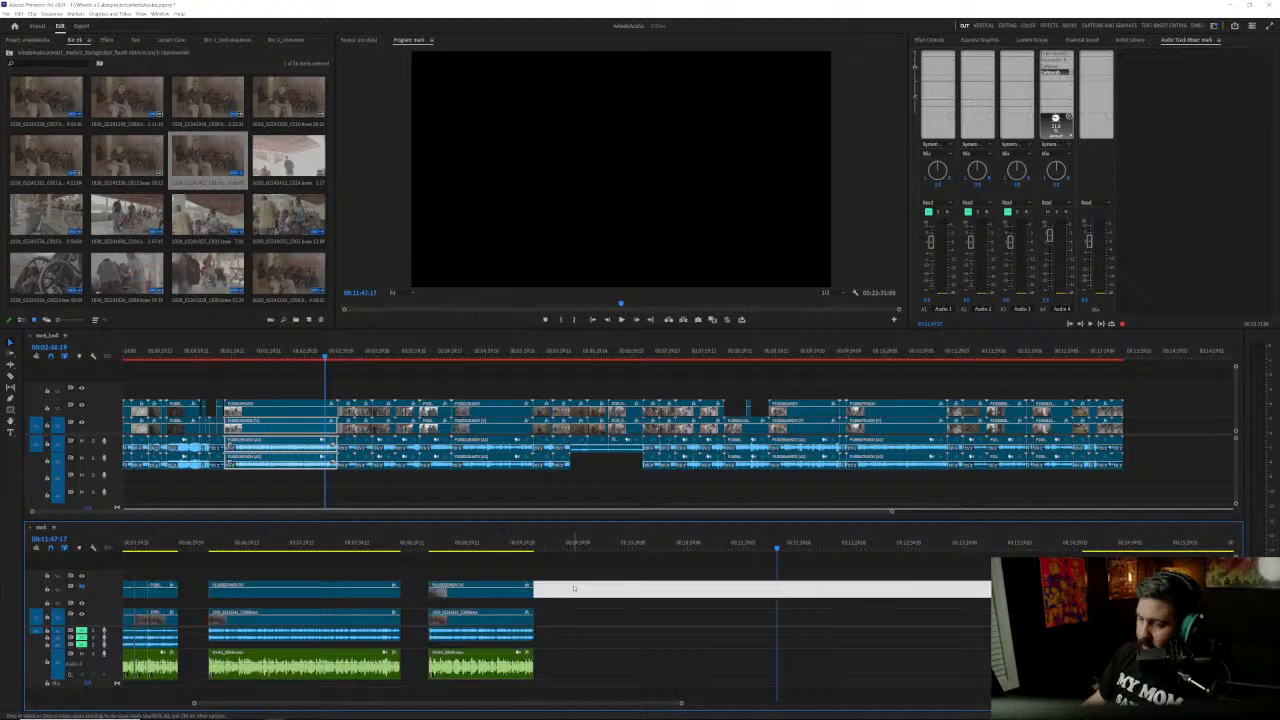
click(705, 617)
Step: Move the next interview clip stack earlier so that it starts at the playhead, 00:11:47:17
scroll(885, 628, down, 2)
scroll(885, 628, down, 3)
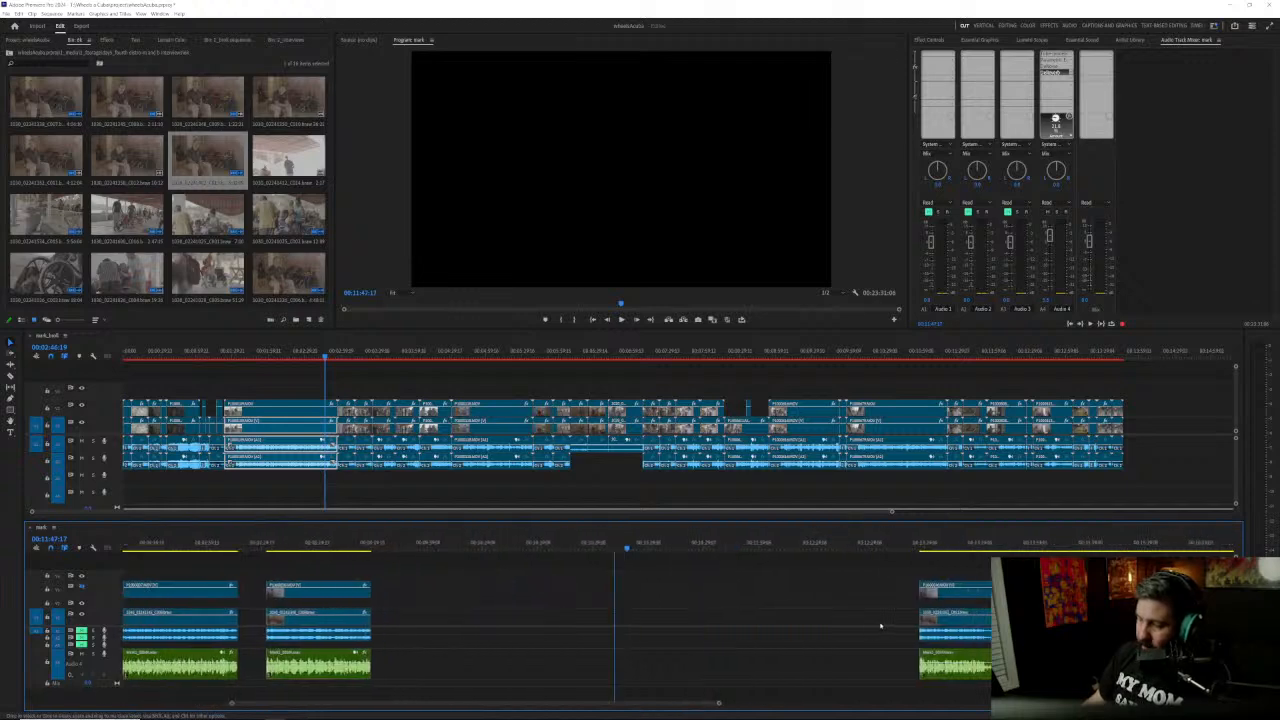
drag(810, 593, 606, 571)
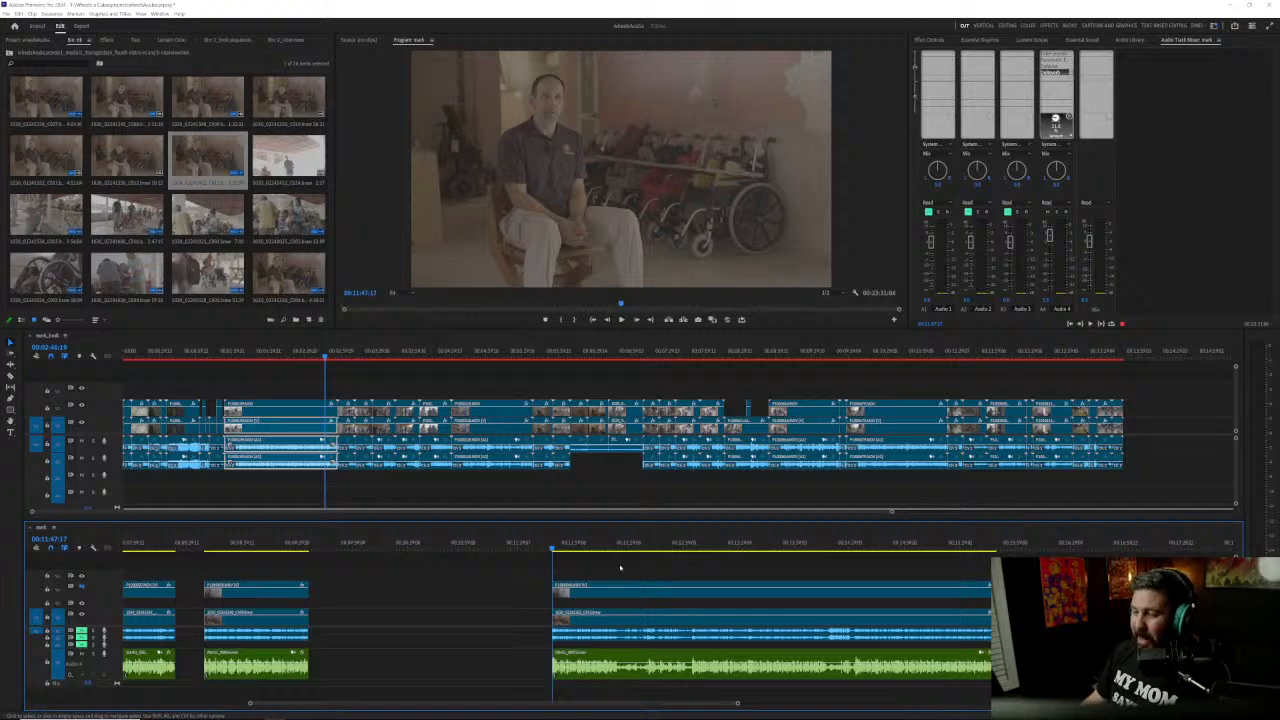
scroll(580, 639, up, 3)
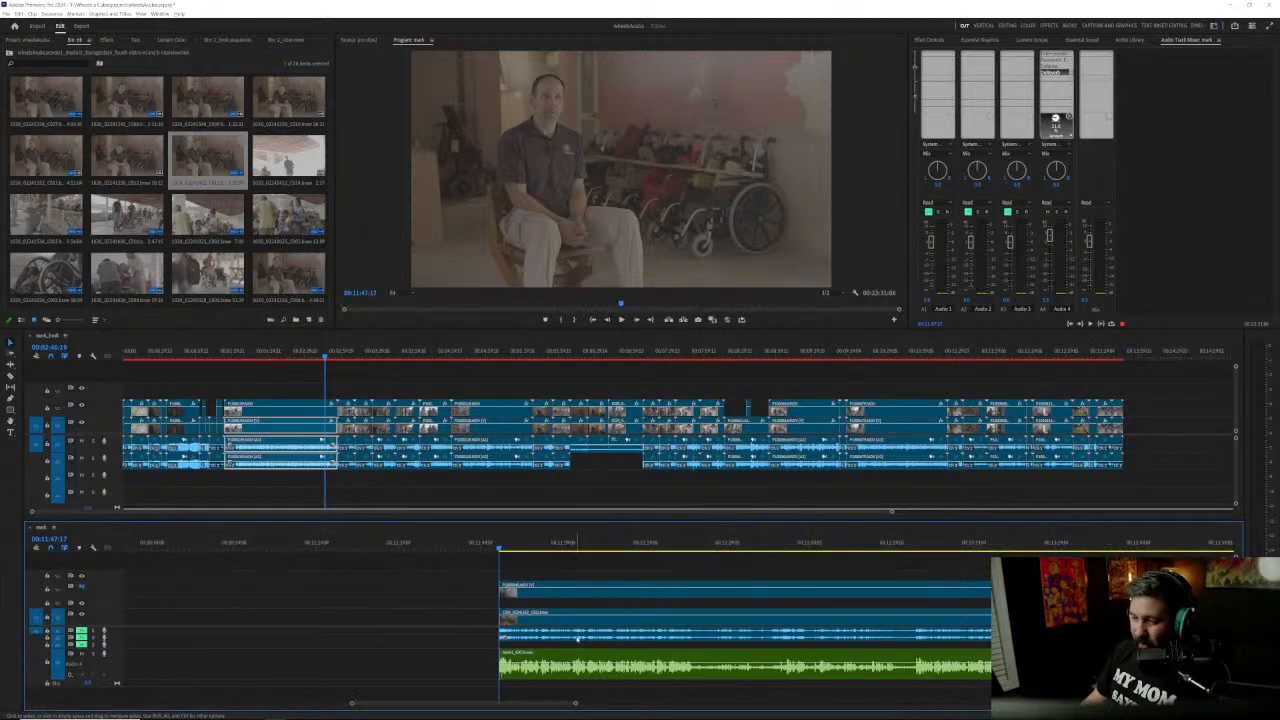
scroll(612, 635, down, 5)
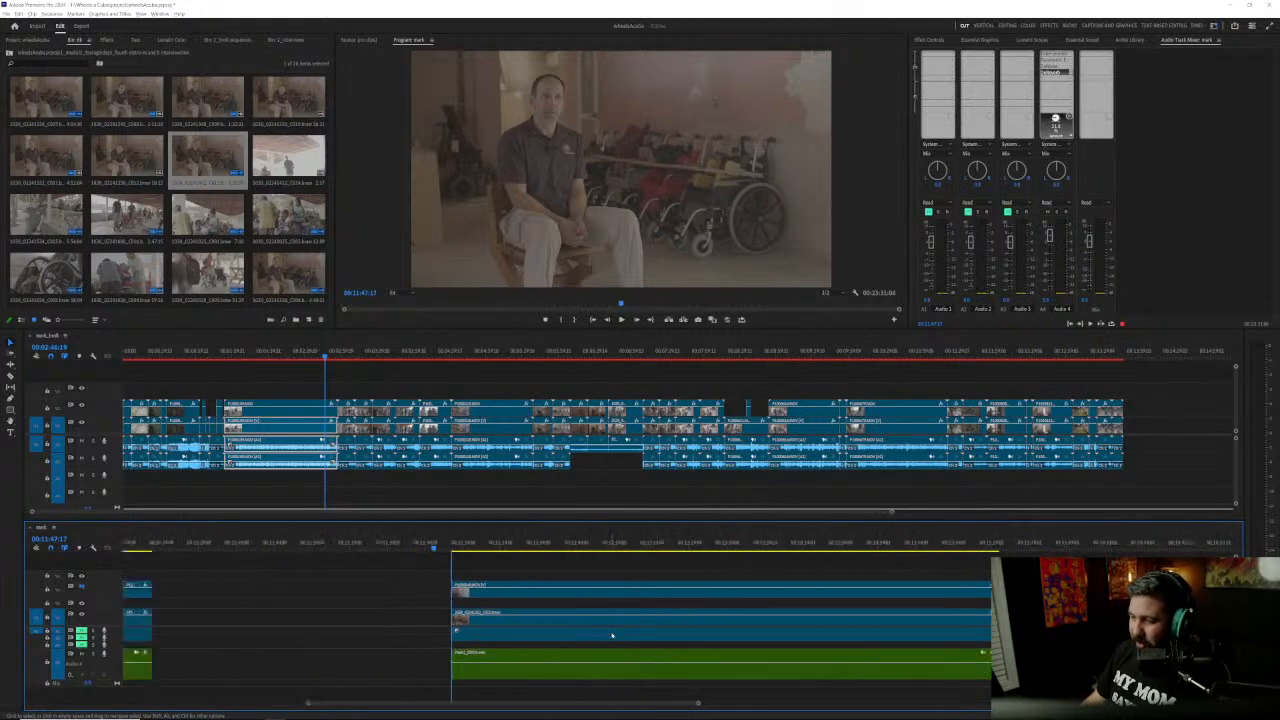
scroll(612, 635, down, 4)
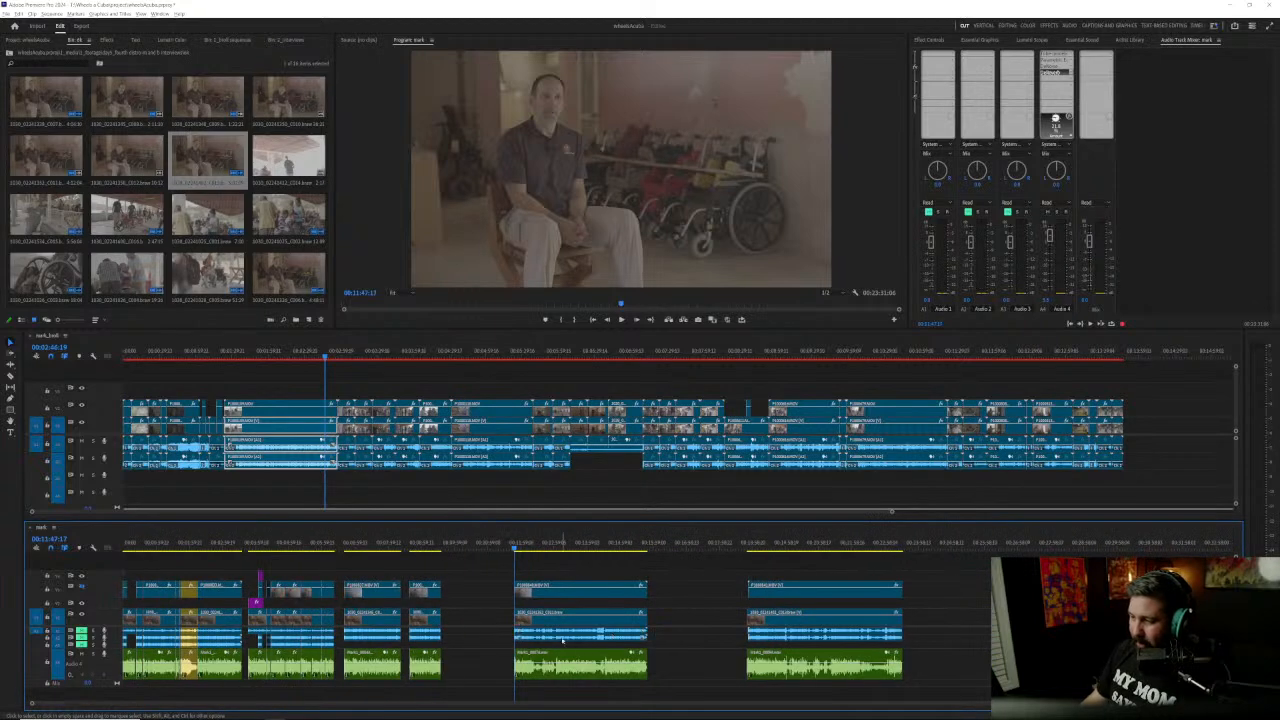
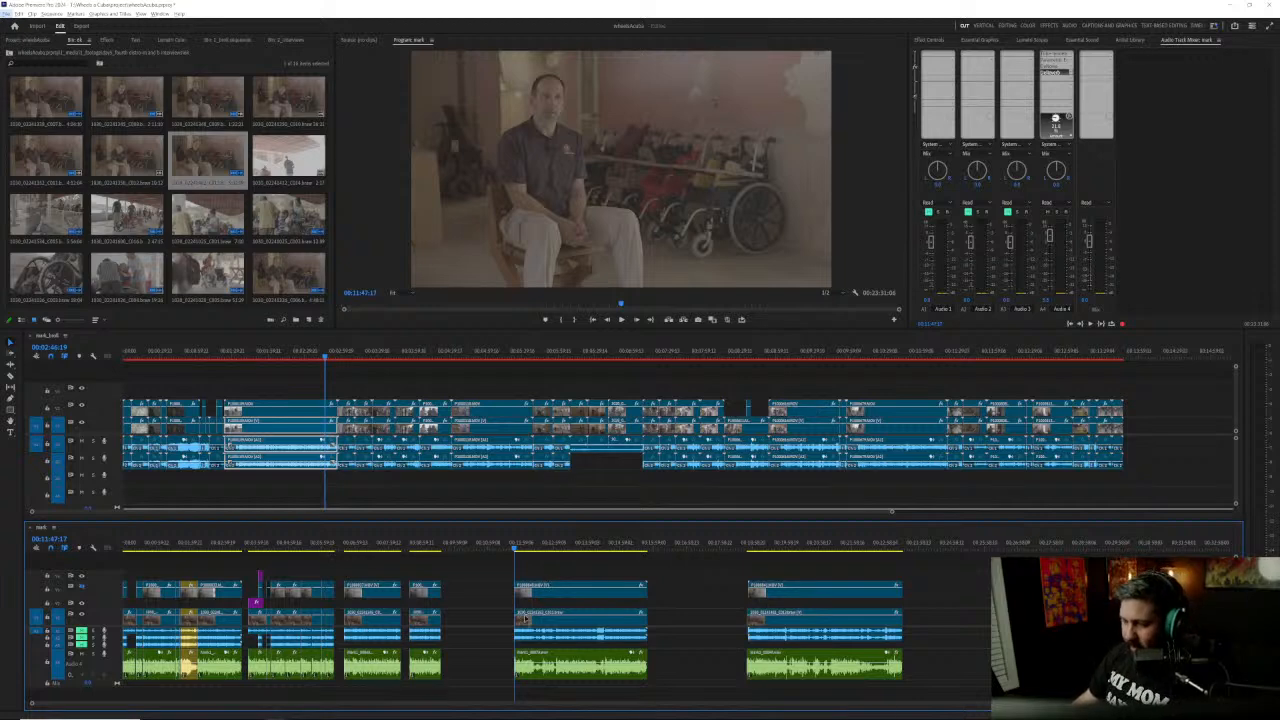
Step: Play the clip stack starting at 00:11:47:17 and extend its start slightly earlier on all tracks
scroll(533, 615, up, 5)
scroll(591, 625, down, 2)
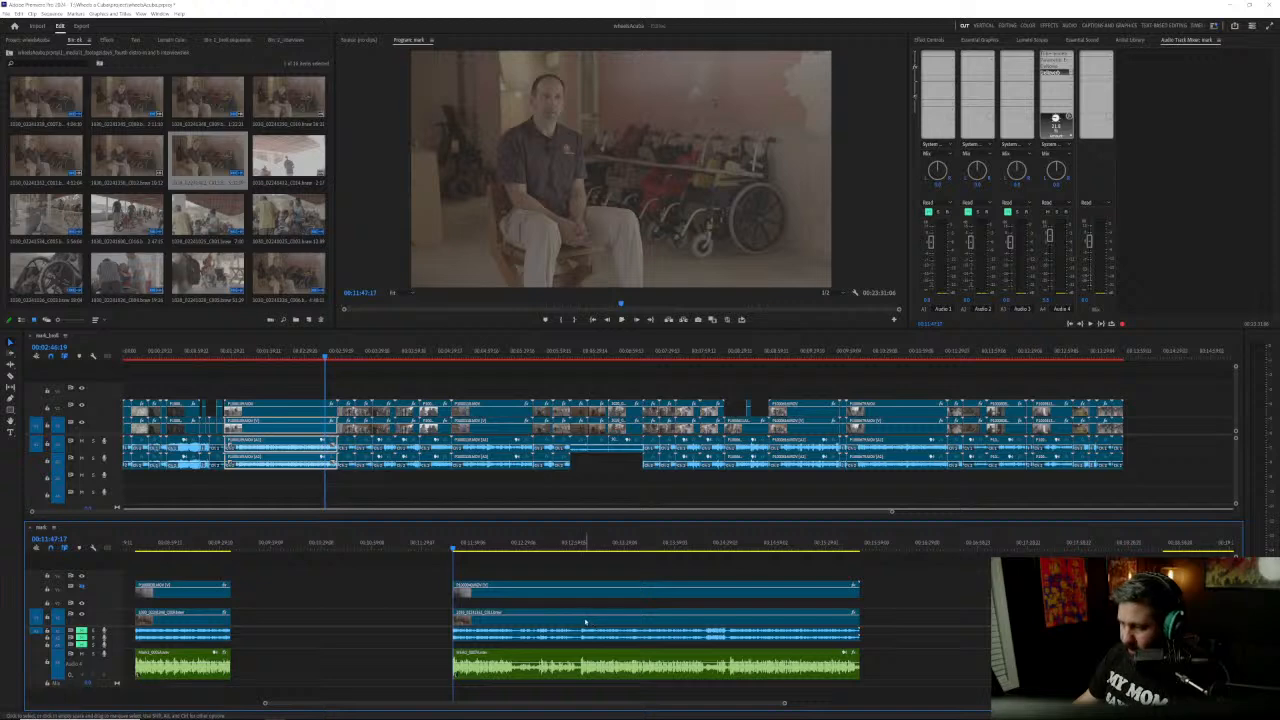
key(space)
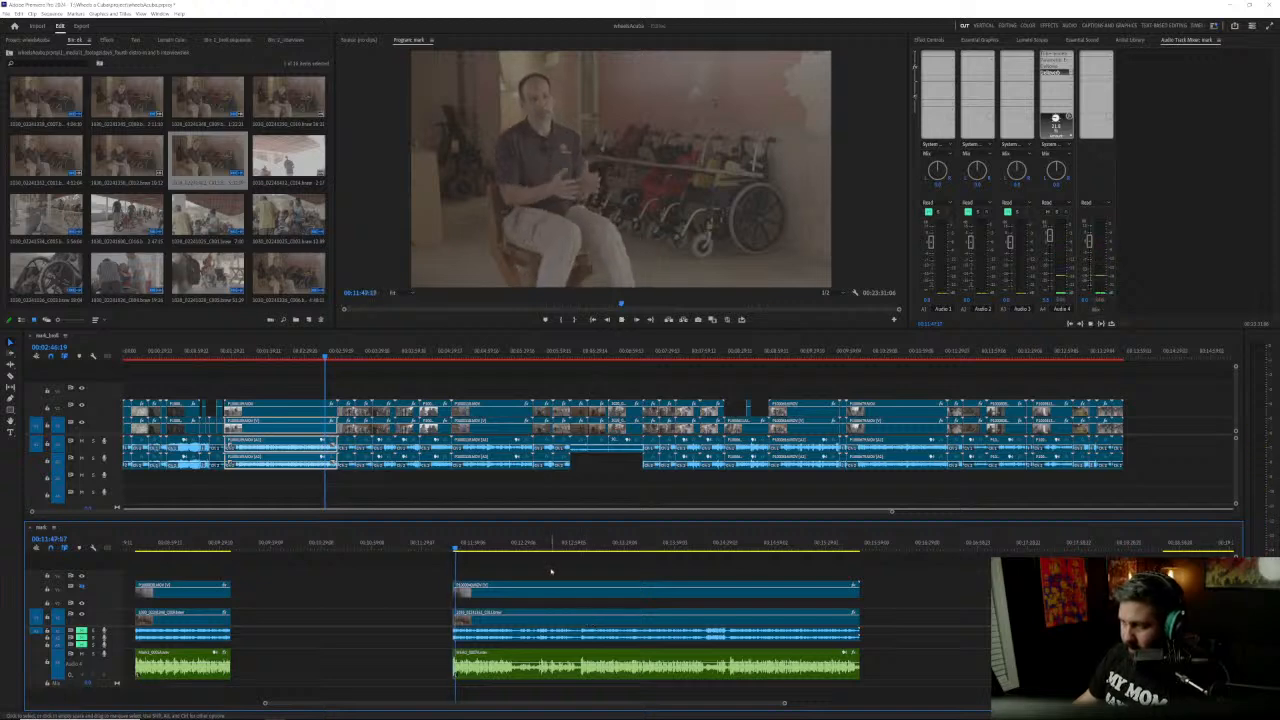
scroll(484, 612, up, 4)
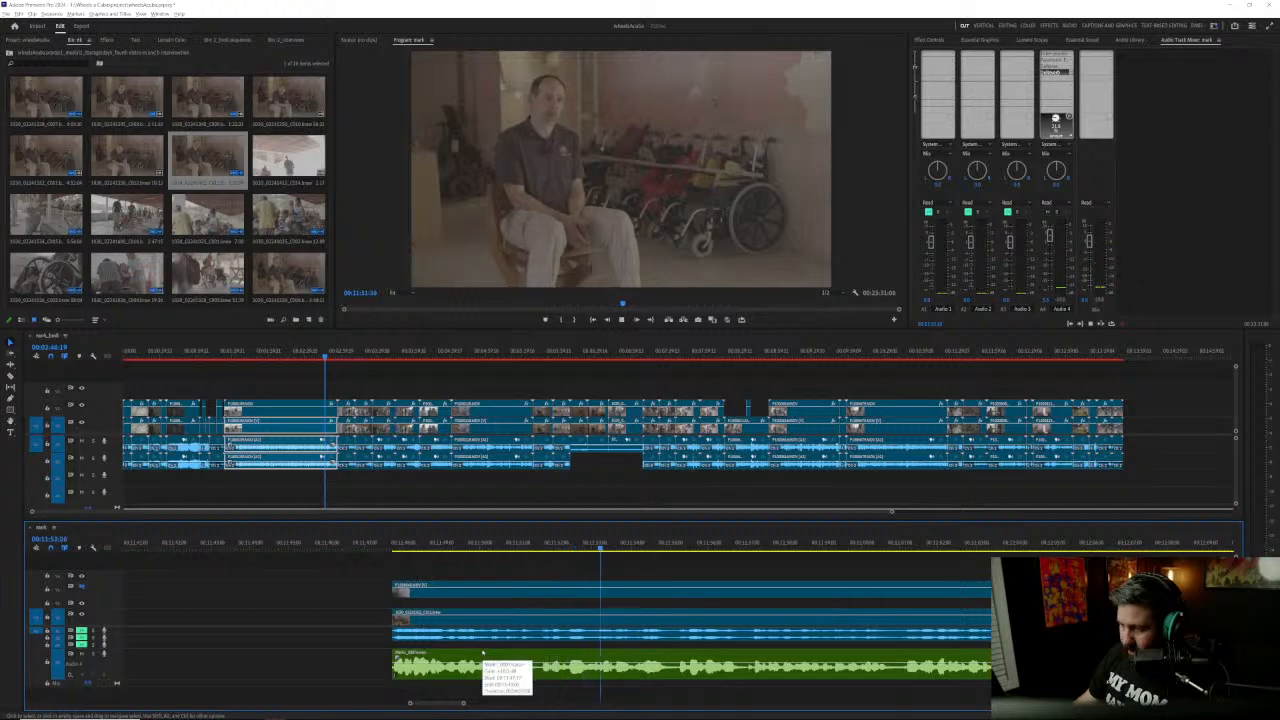
drag(366, 591, 435, 662)
drag(394, 600, 388, 600)
click(423, 571)
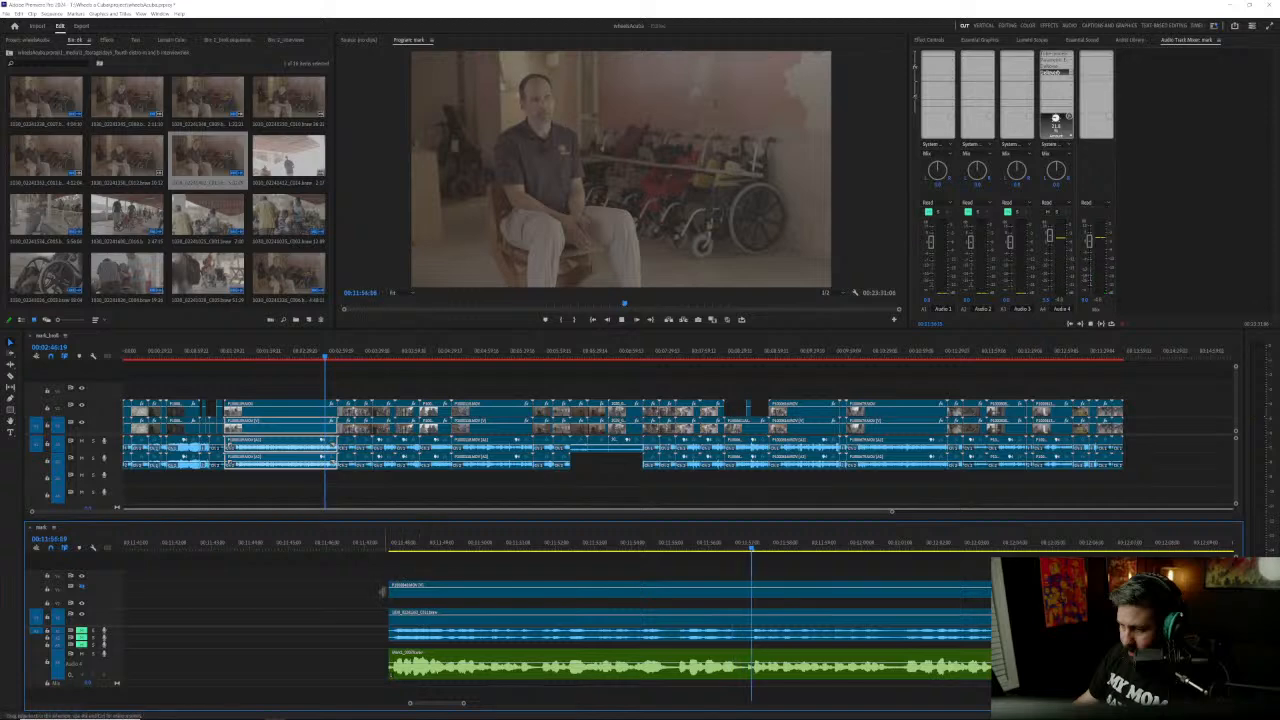
Step: Play the stack onward and cut it across all tracks at 00:13:03:11, just before the speech resumes
scroll(440, 598, down, 4)
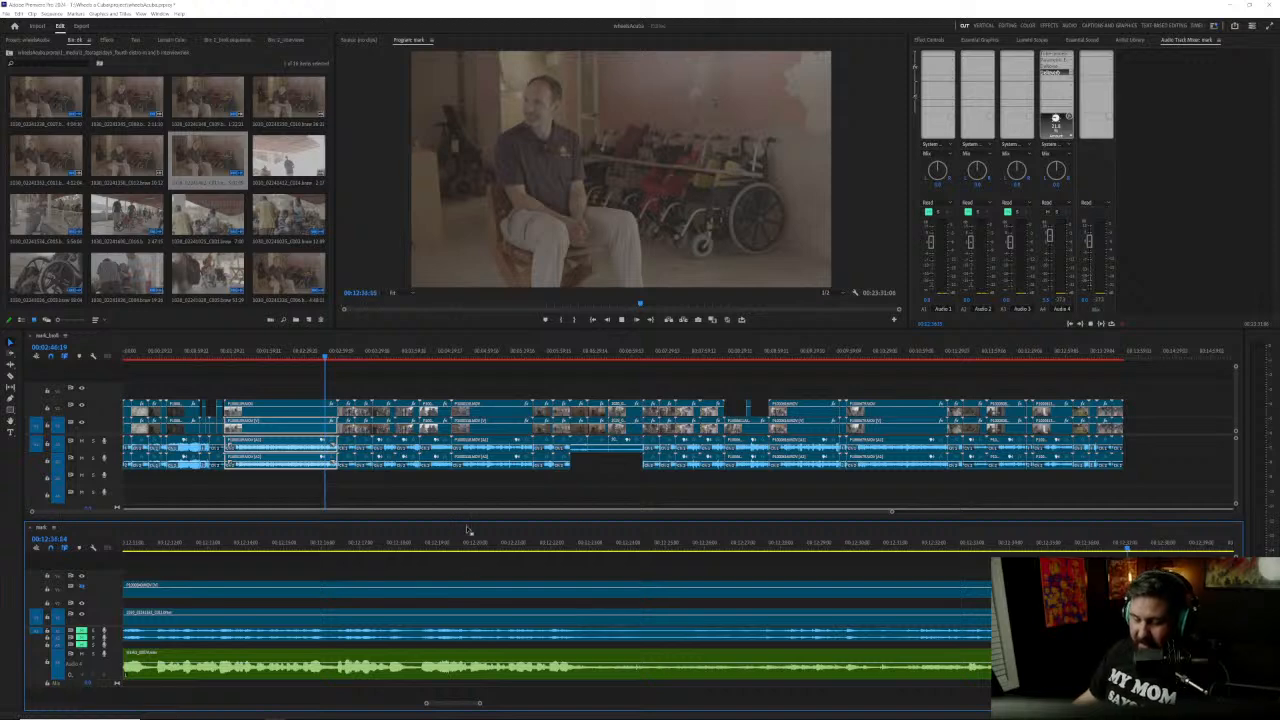
scroll(615, 611, down, 3)
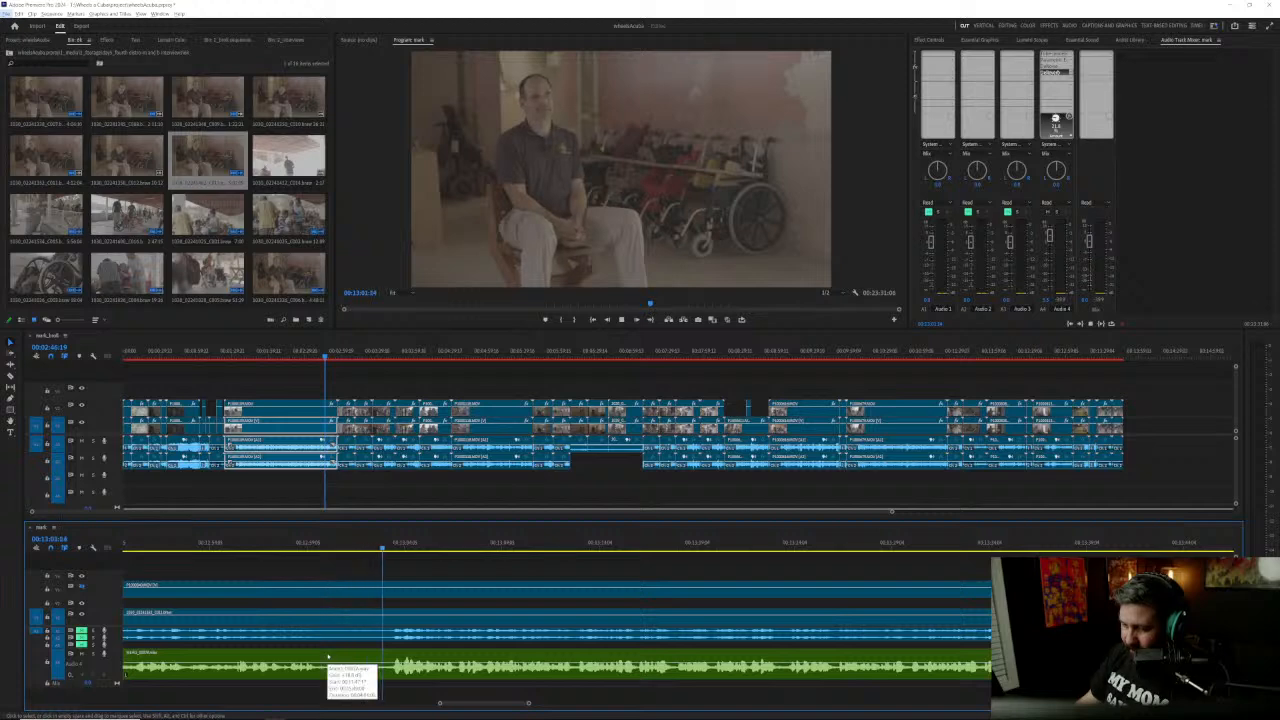
key(space)
drag(396, 548, 372, 678)
key(ctrl+k)
scroll(366, 670, up, 4)
scroll(368, 666, up, 3)
scroll(369, 665, down, 2)
scroll(369, 664, up, 2)
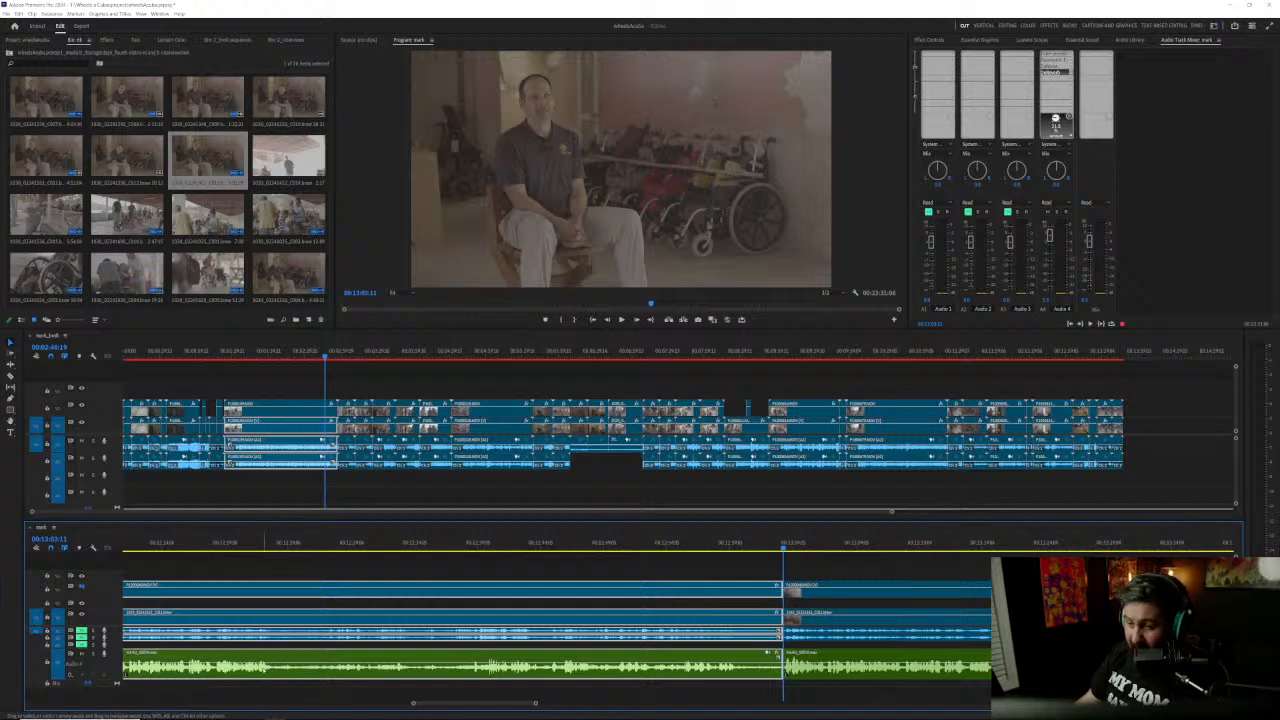
Step: Move the clip stack after the cut about 40 seconds earlier over the preceding stack, and place the playhead at the new edit
drag(797, 567, 851, 676)
drag(816, 594, 311, 608)
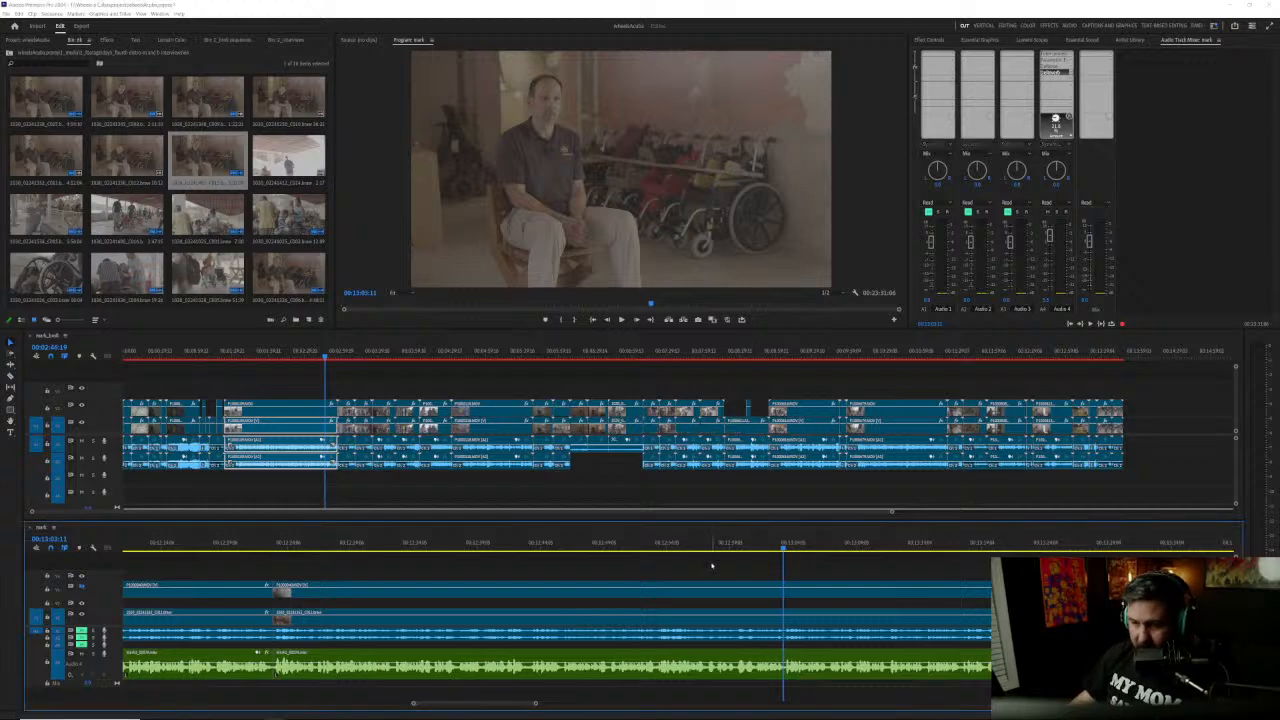
key(Up)
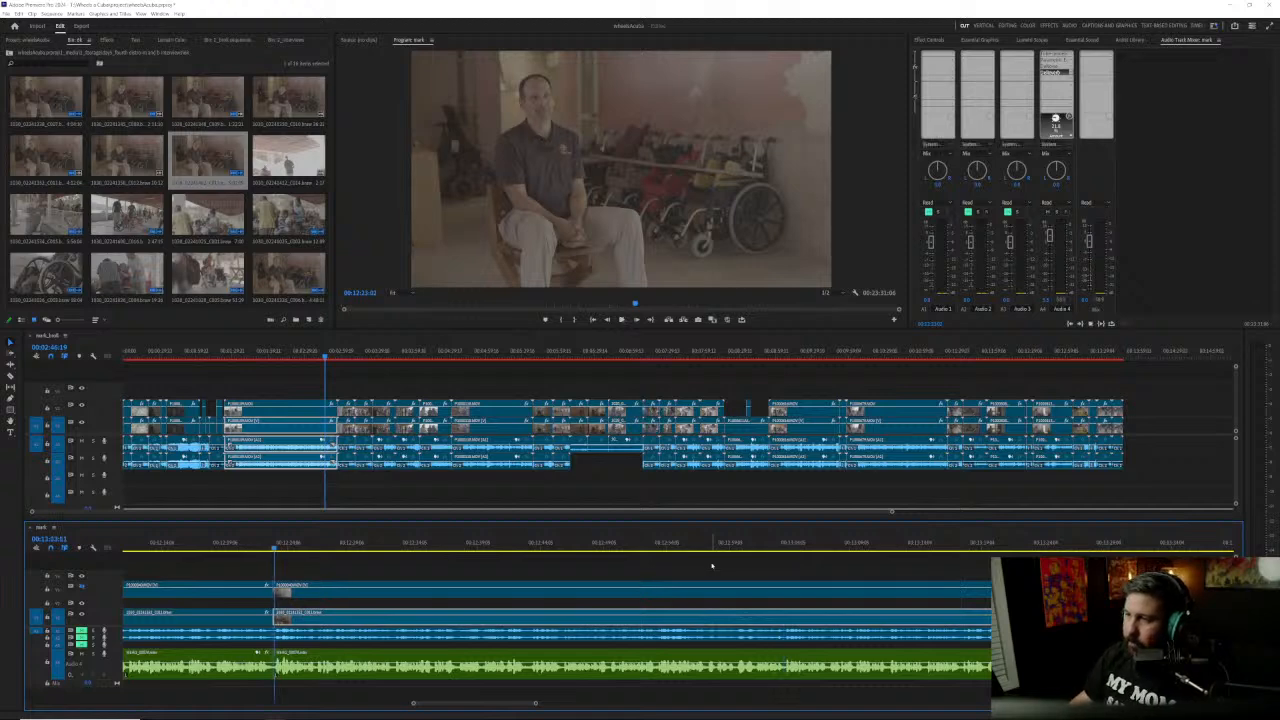
Step: Play the interview across the new edit from several points before it to check where the first answer should end
click(213, 549)
key(space)
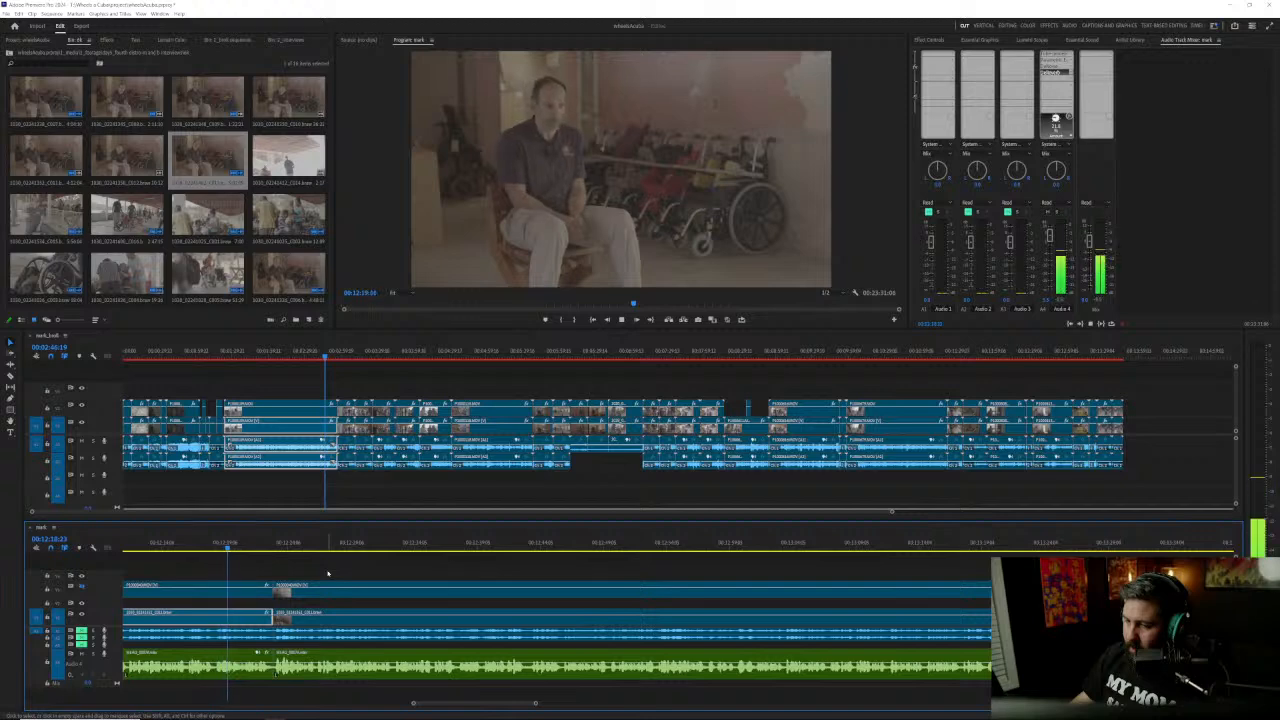
scroll(320, 573, up, 4)
click(242, 549)
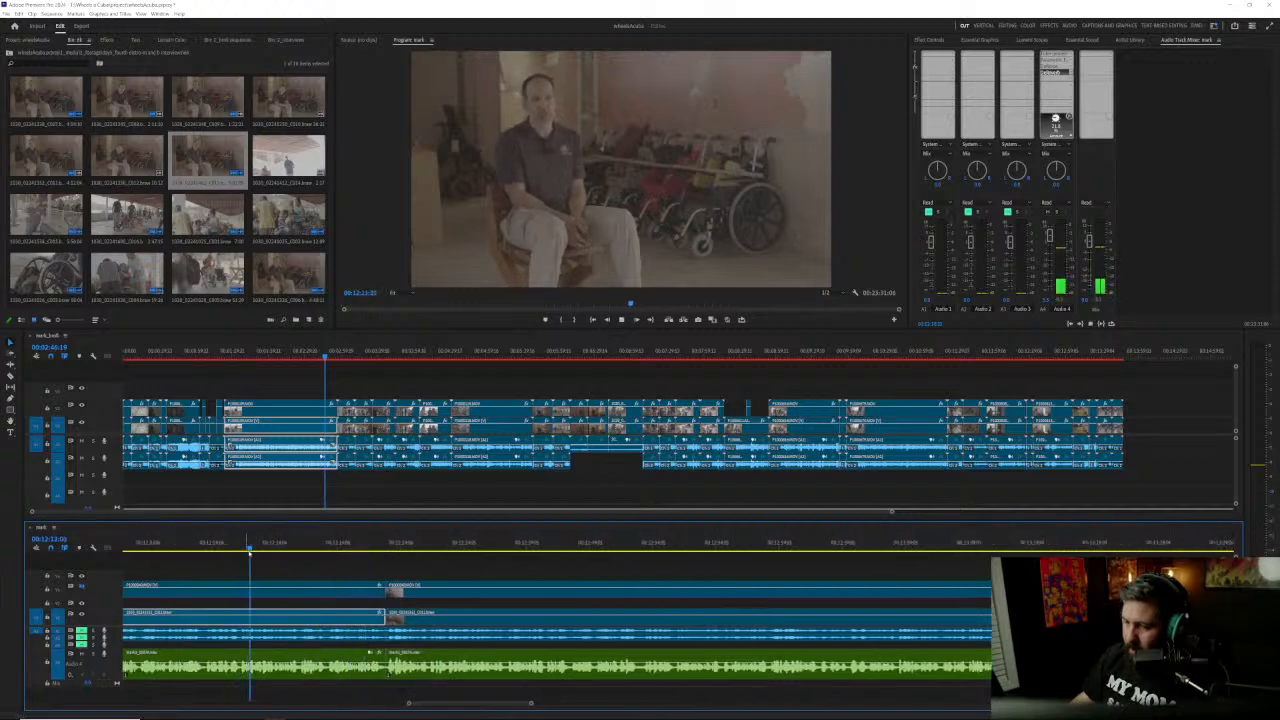
click(195, 549)
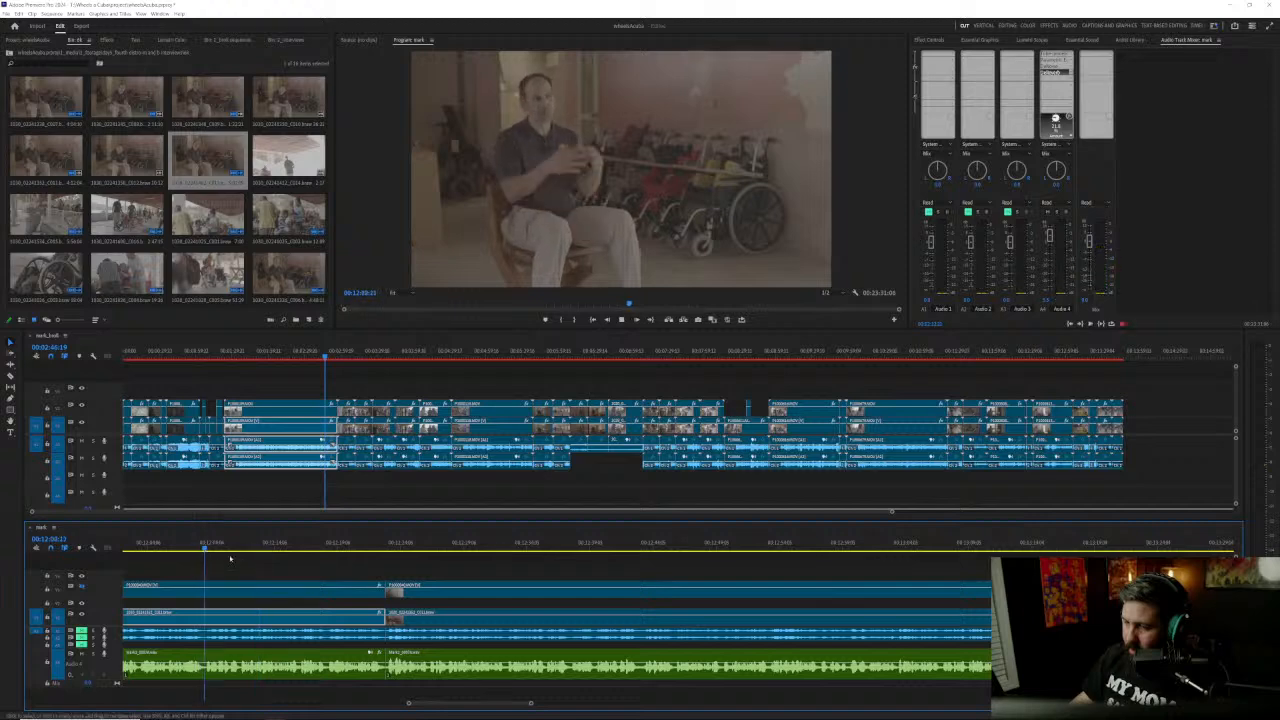
scroll(250, 590, up, 2)
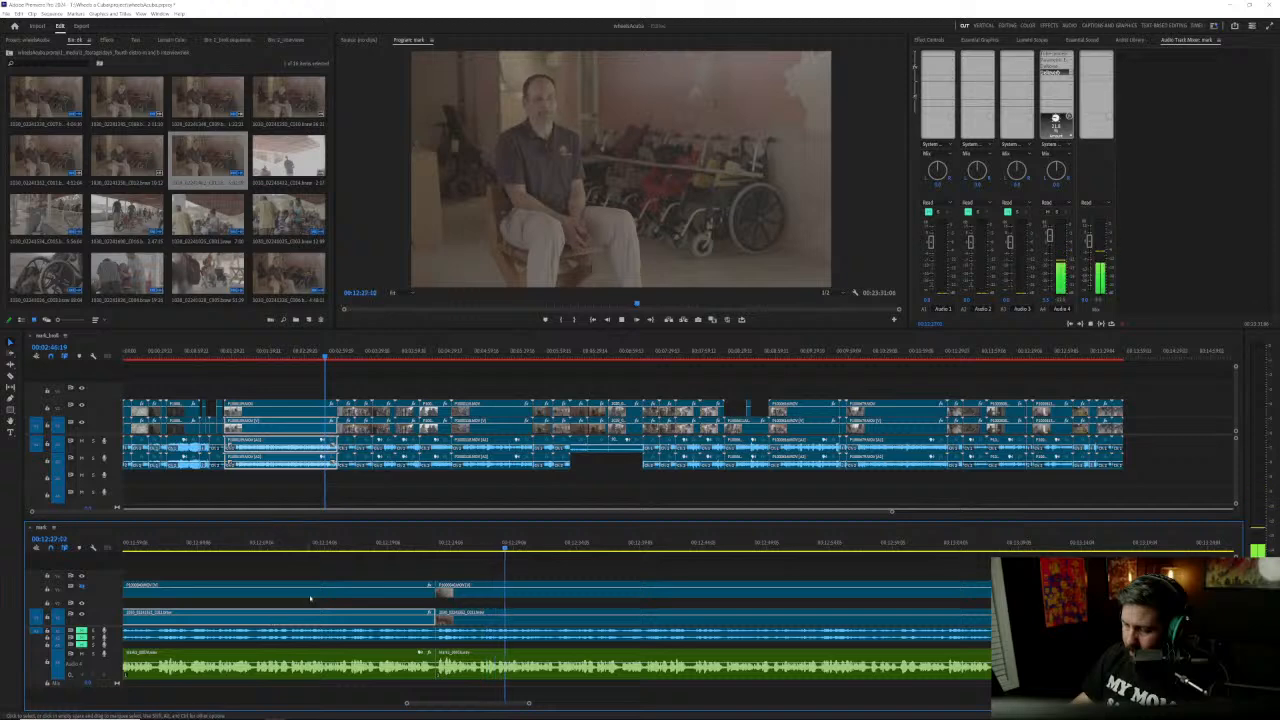
click(343, 545)
drag(345, 545, 349, 545)
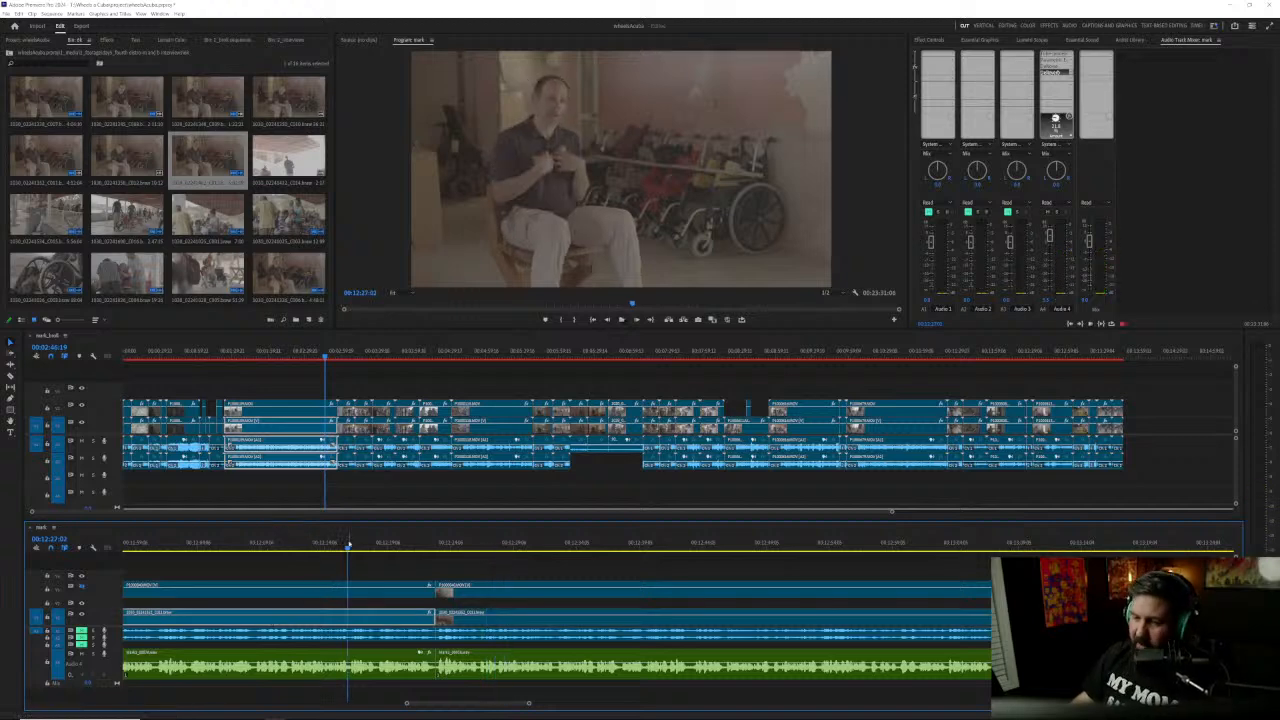
key(space)
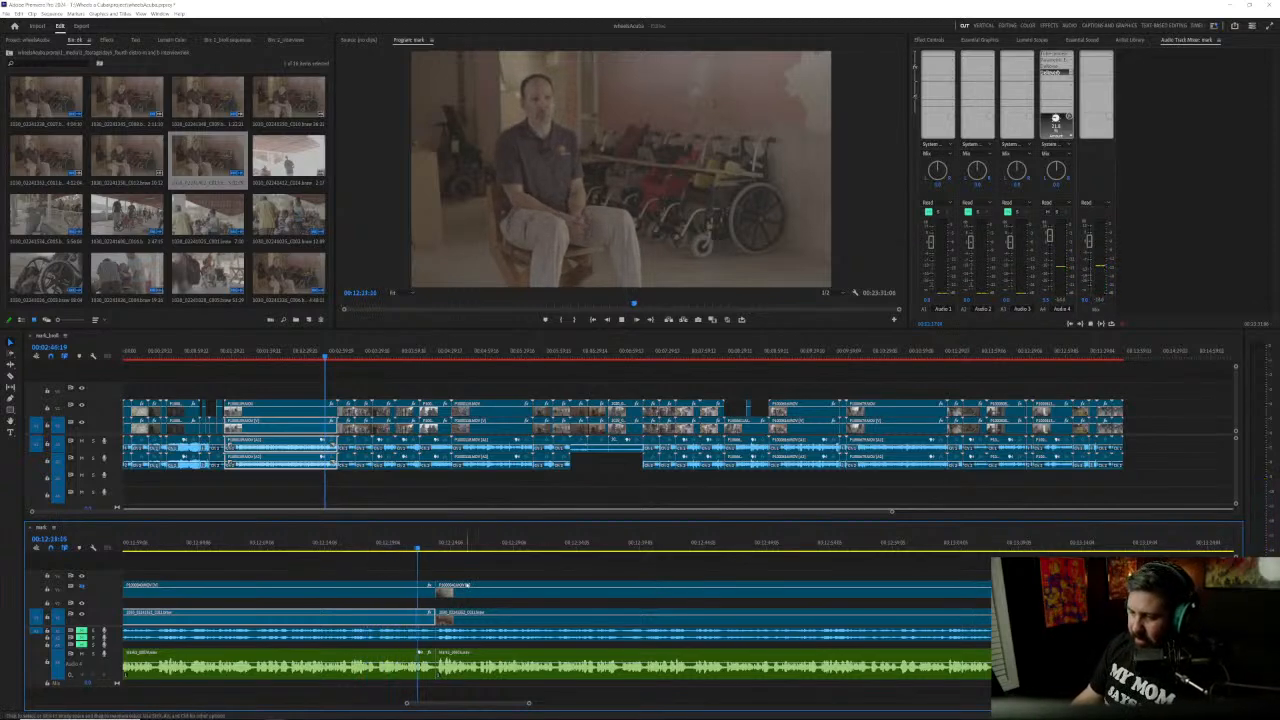
Step: Move the trailing clip stack slightly earlier over the end of the preceding stack and play through the tightened edit
drag(456, 577, 409, 604)
click(284, 545)
key(space)
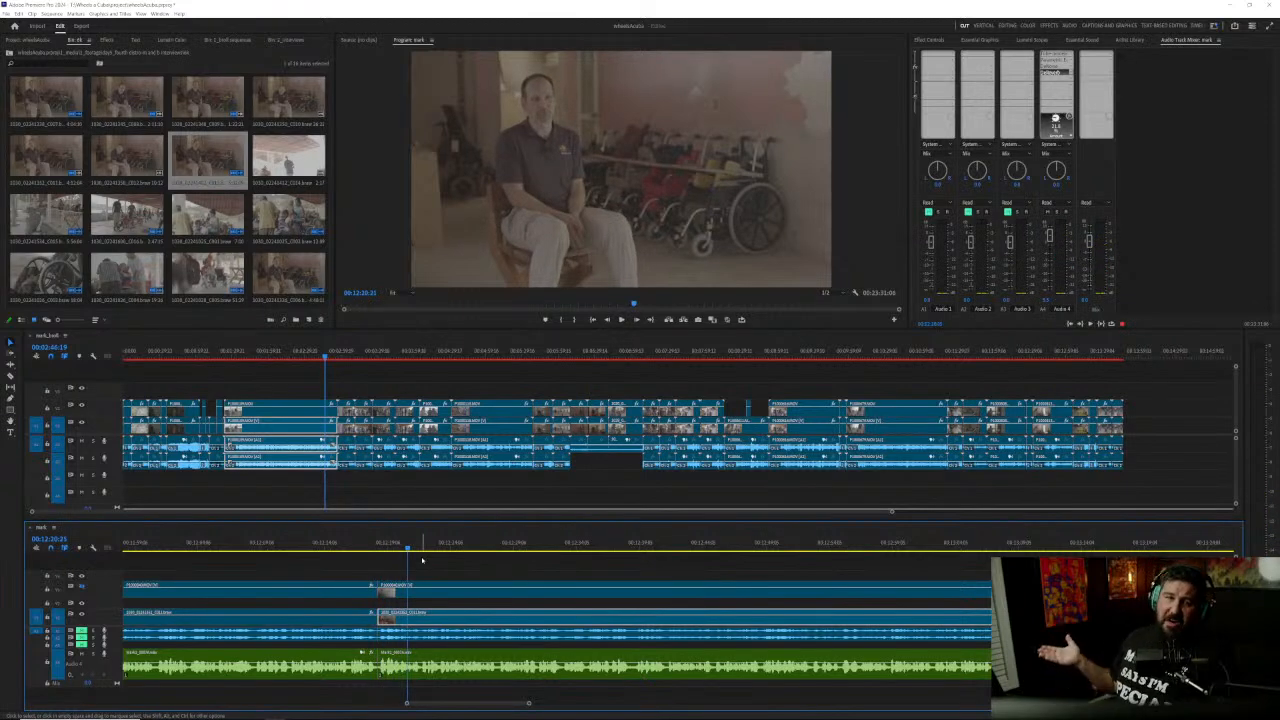
key(space)
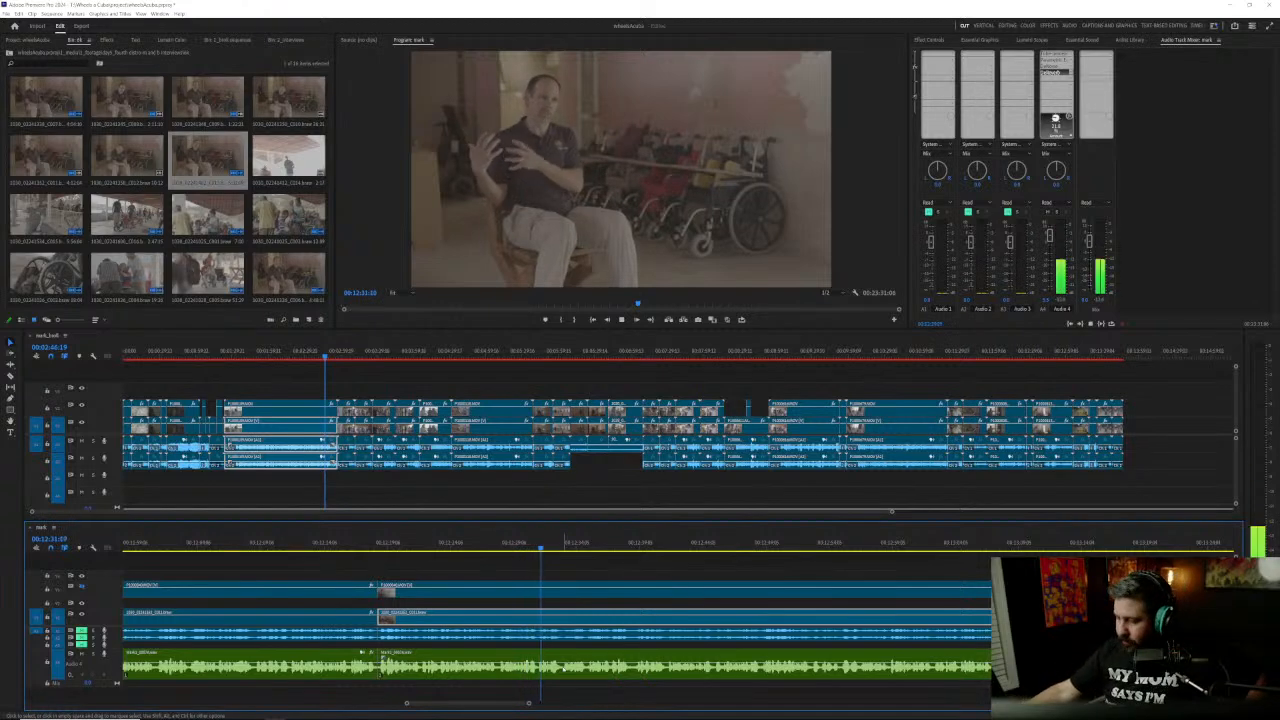
key(backslash)
key(backslash)
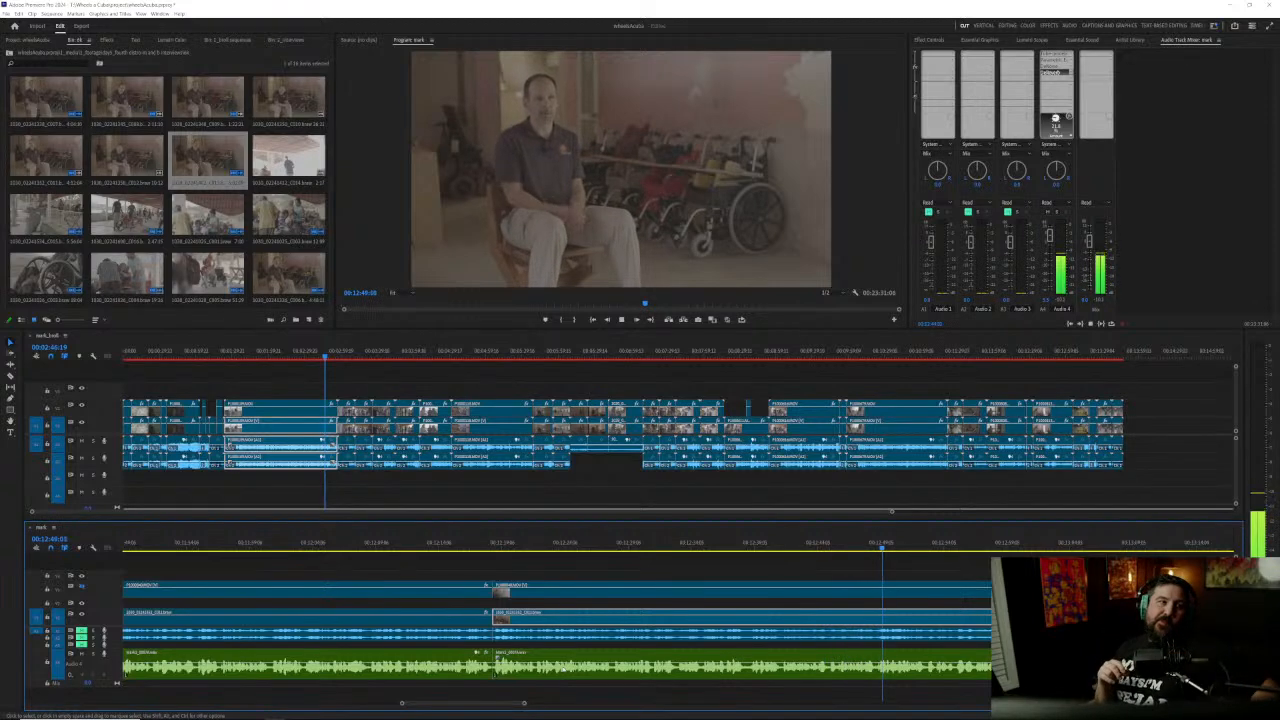
Step: Undo the removal of the lower camera clip that follows the edit
key(ctrl+z)
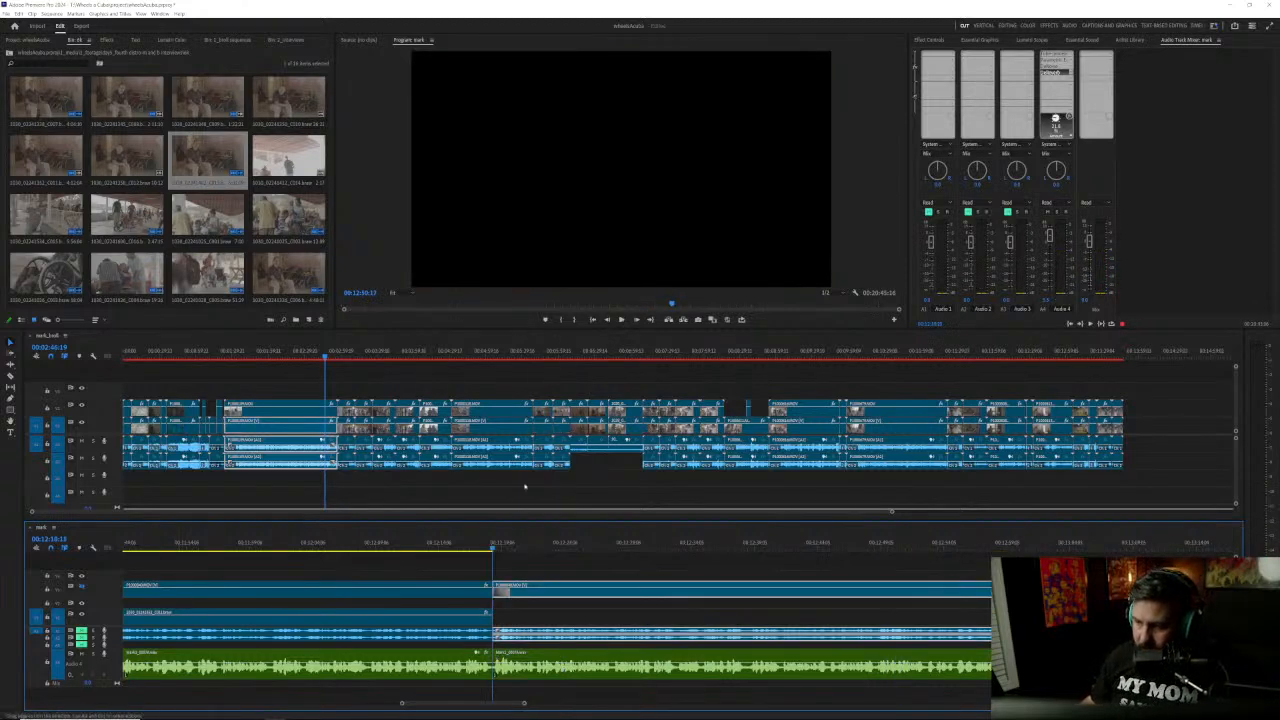
click(463, 568)
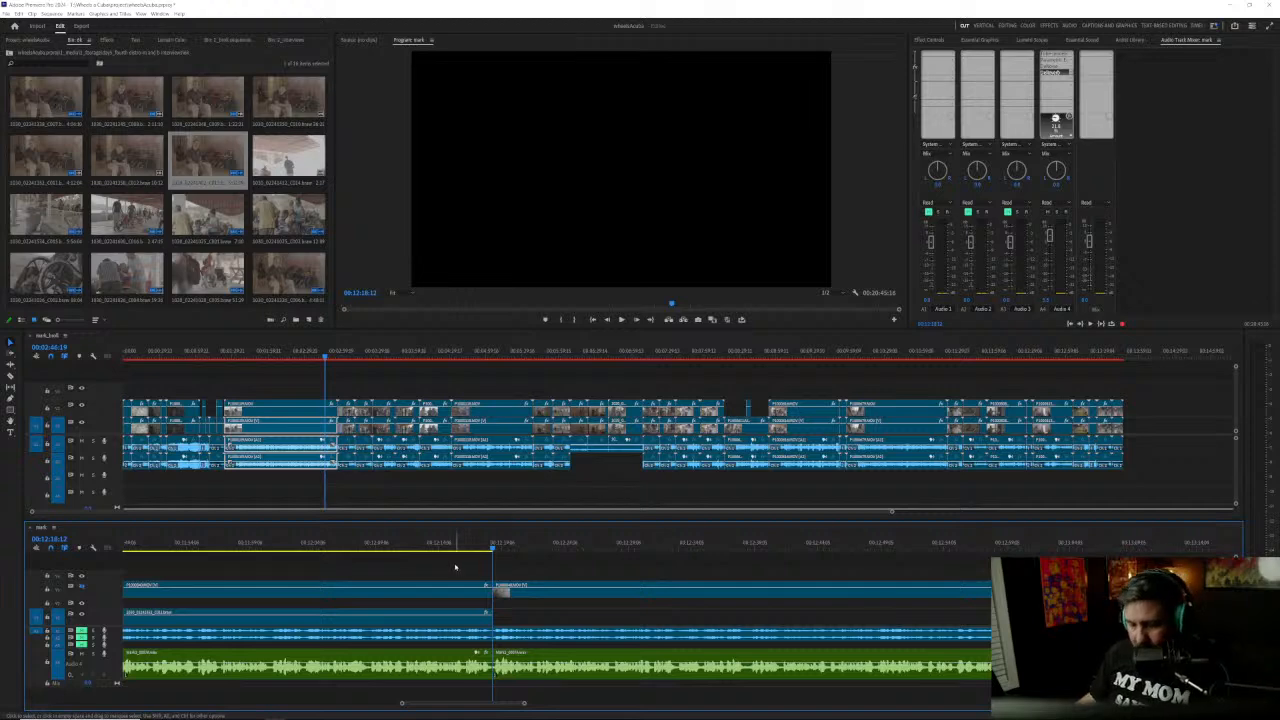
key(ctrl+z)
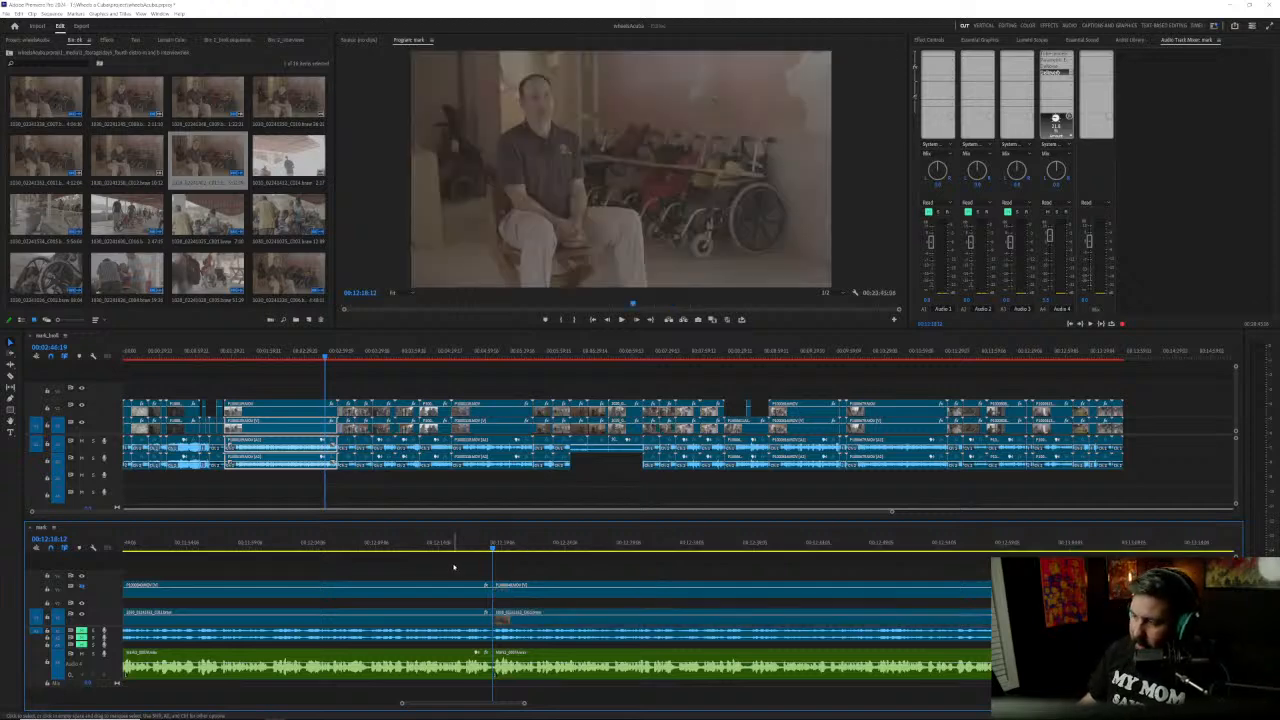
Step: Play a later part of the trailing clip stack up to about 00:13:12
click(1103, 549)
key(space)
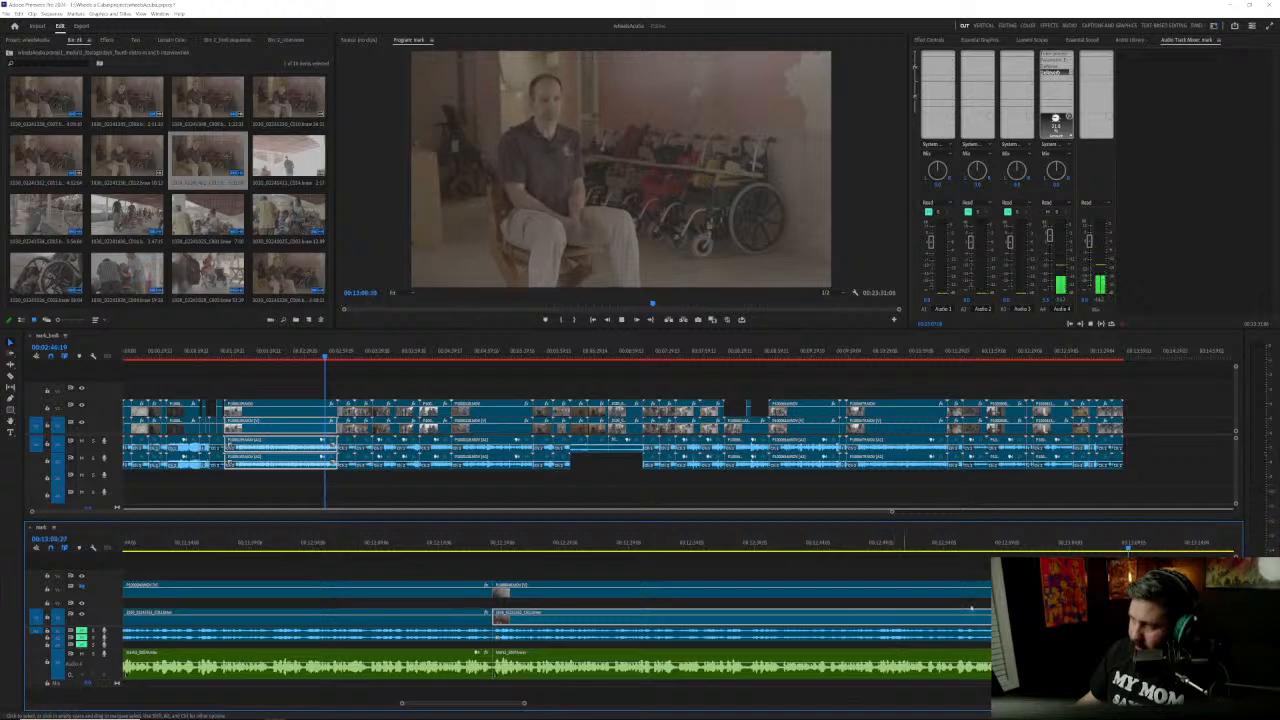
scroll(949, 614, down, 1)
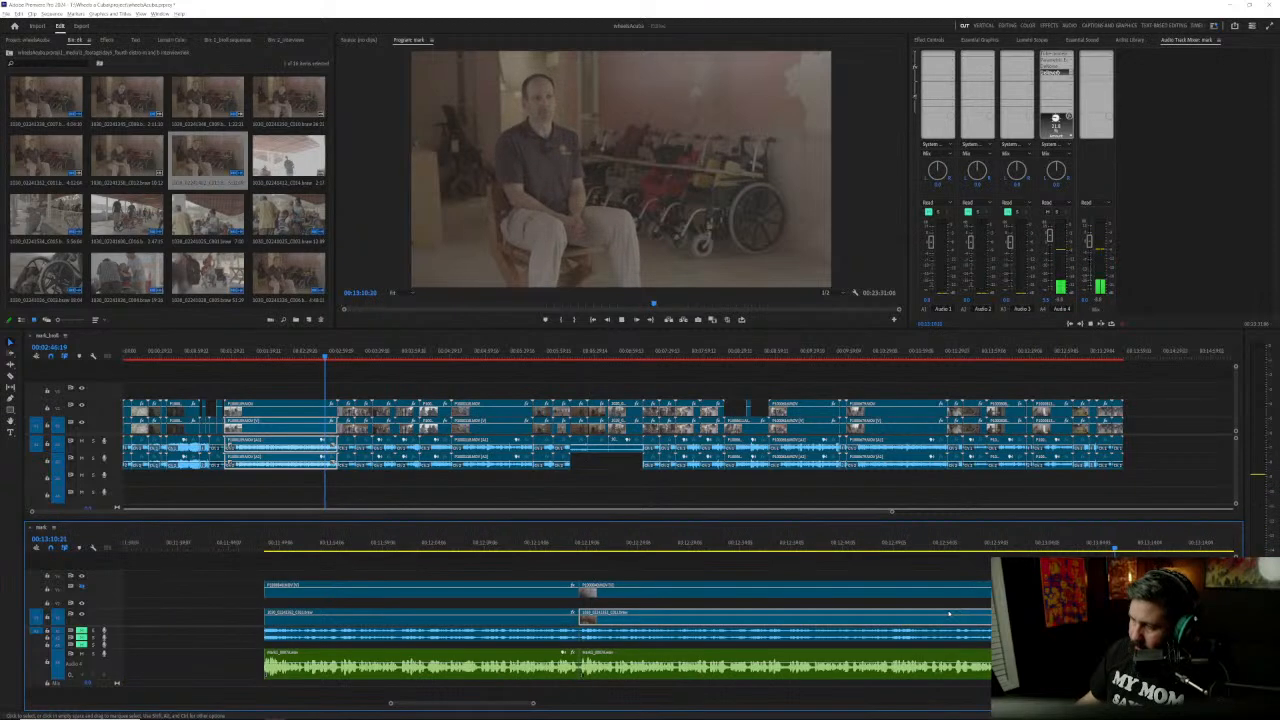
scroll(949, 614, down, 1)
key(space)
key(Escape)
key(space)
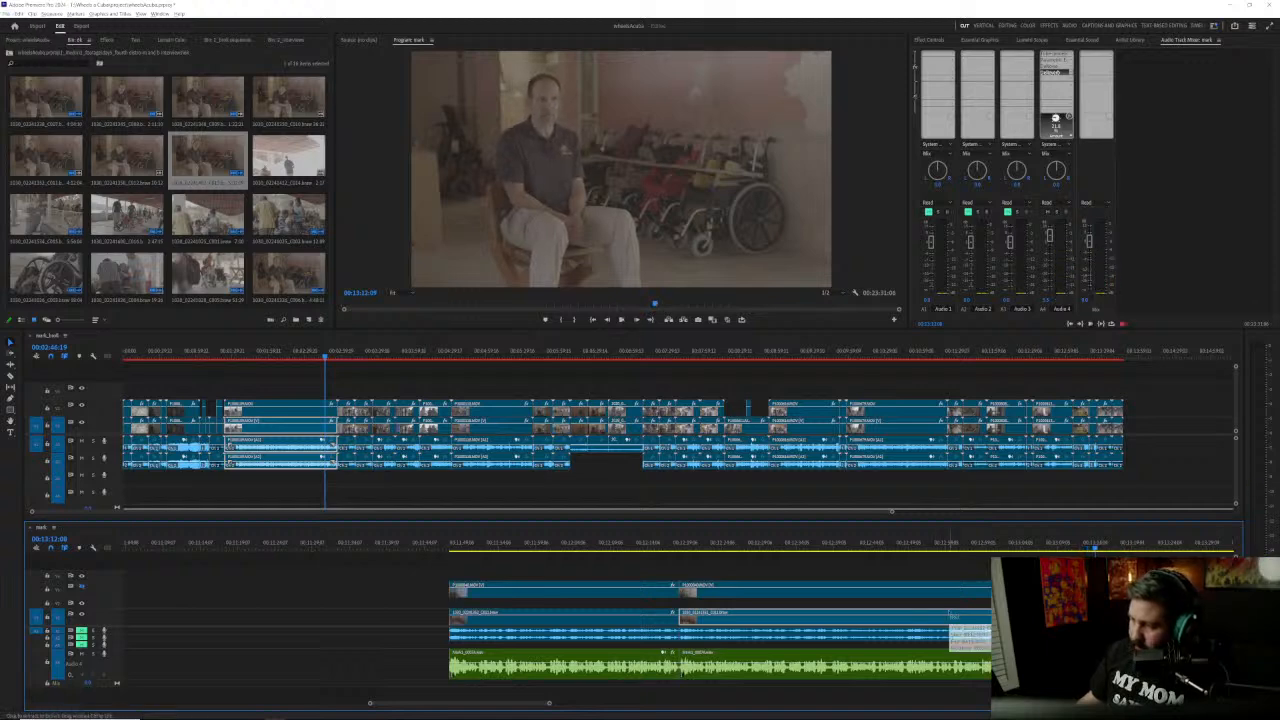
Step: Undo and redo the last move of the trailing clip stack, and play across the tightened edit
key(ctrl+z)
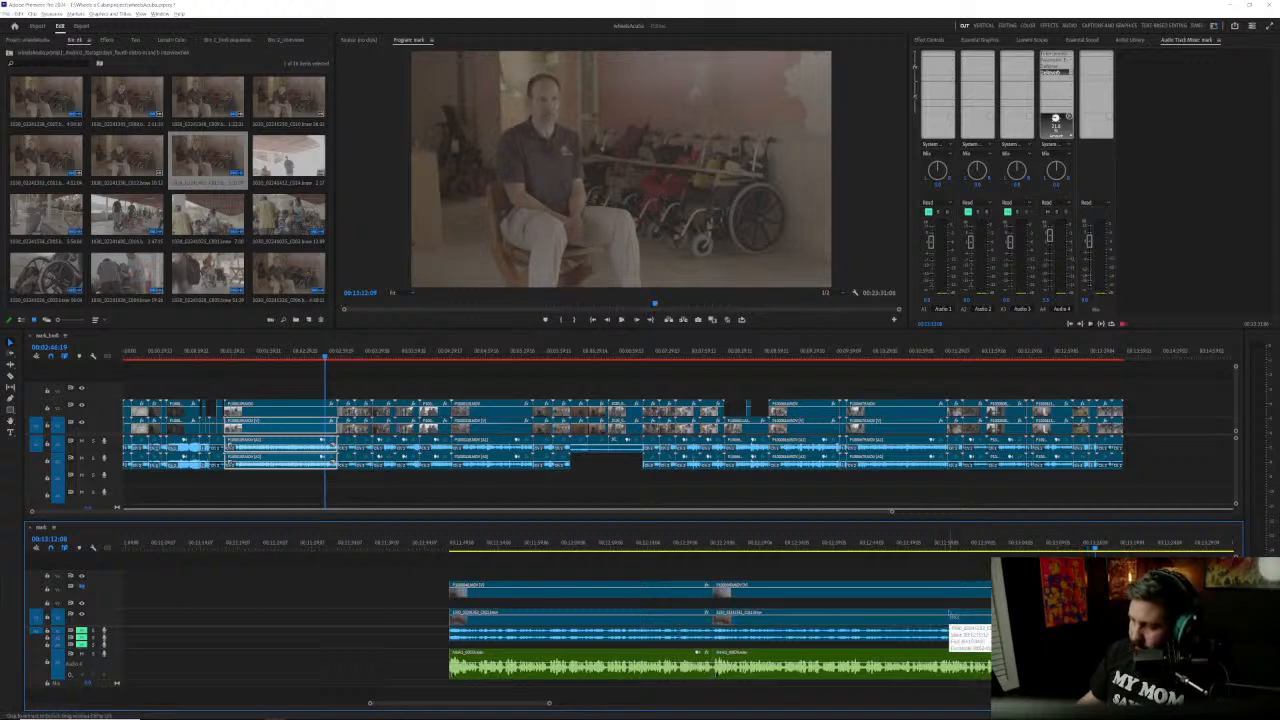
key(ctrl+shift+z)
click(658, 544)
key(space)
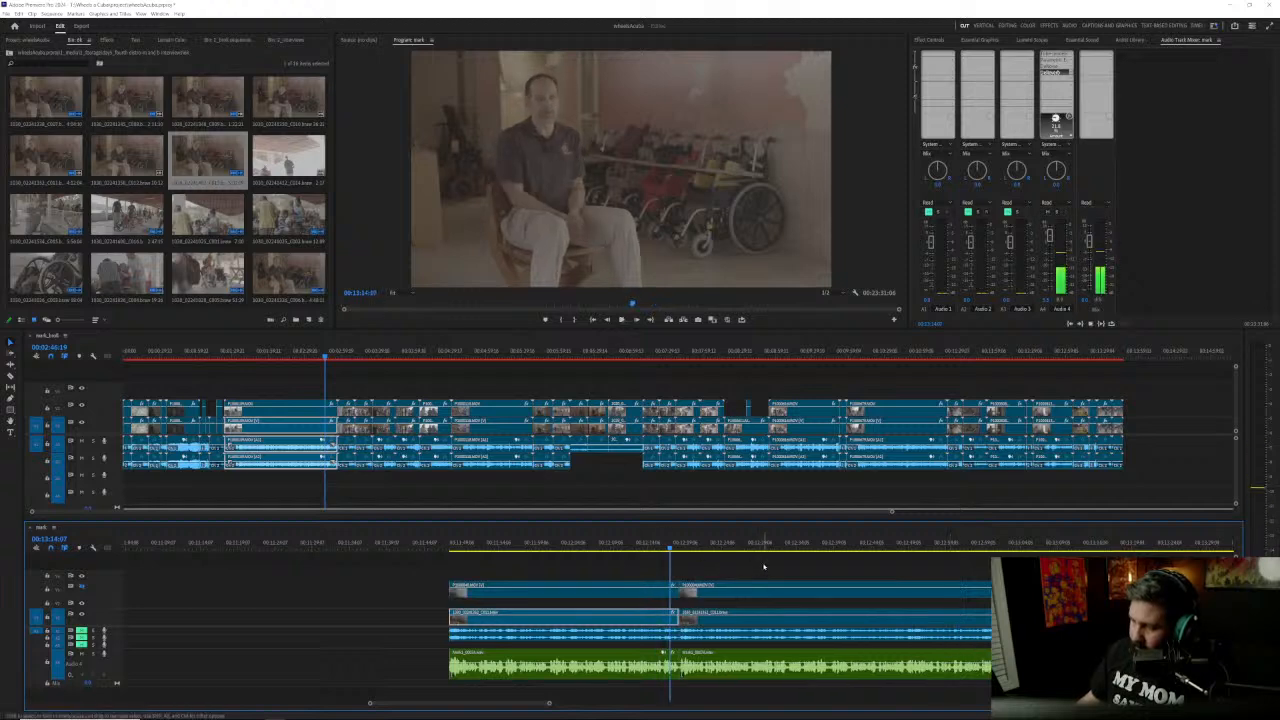
scroll(785, 590, up, 2)
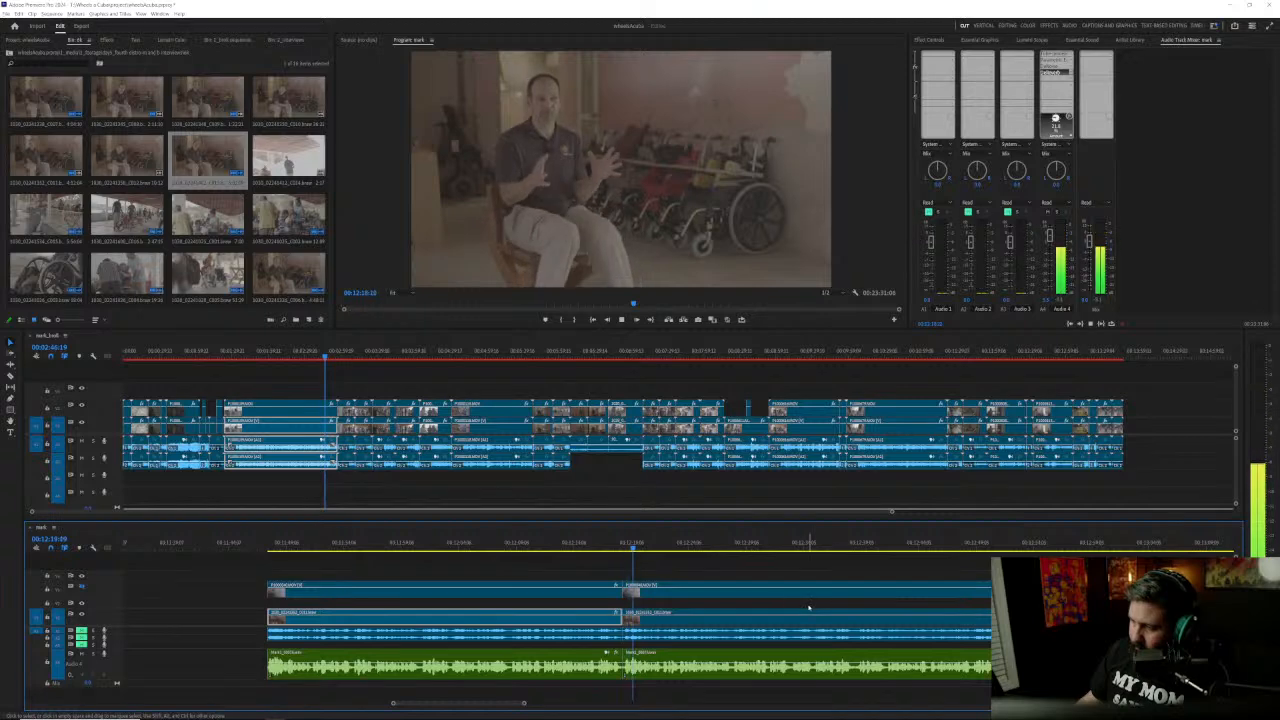
key(space)
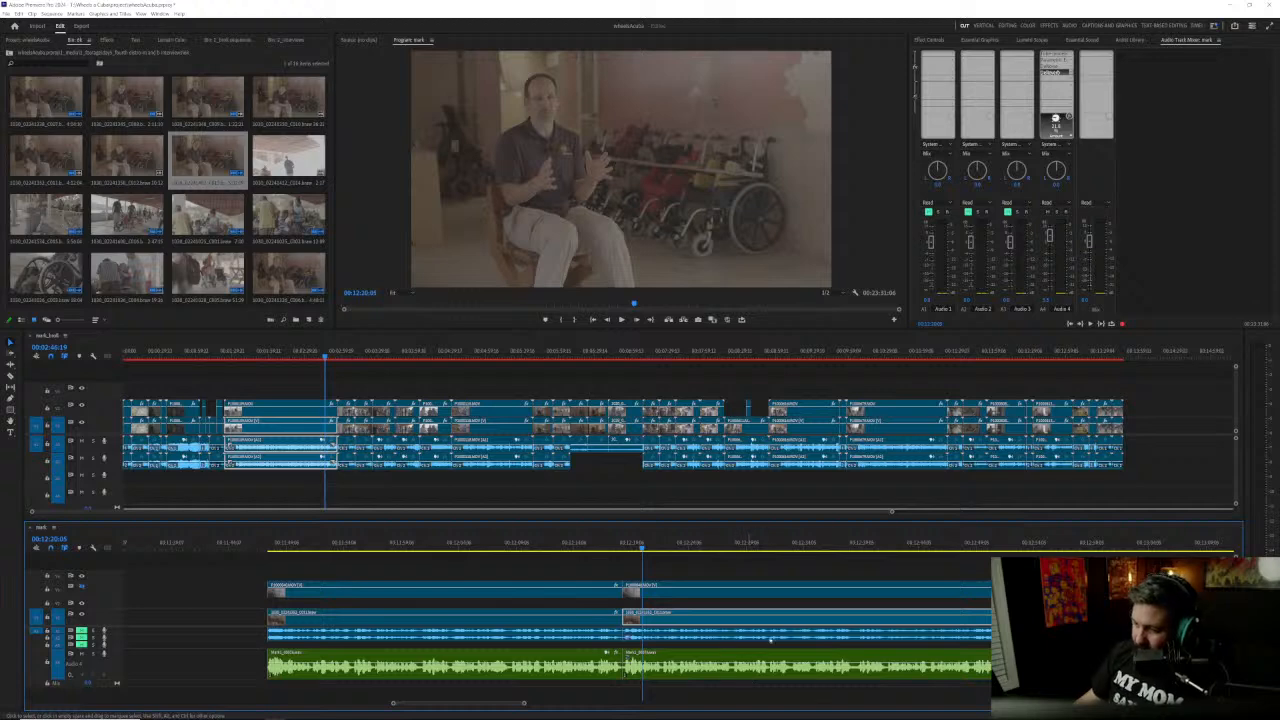
Step: Play the trailing clip stack from two different points after the edit to review the answer
click(786, 548)
key(space)
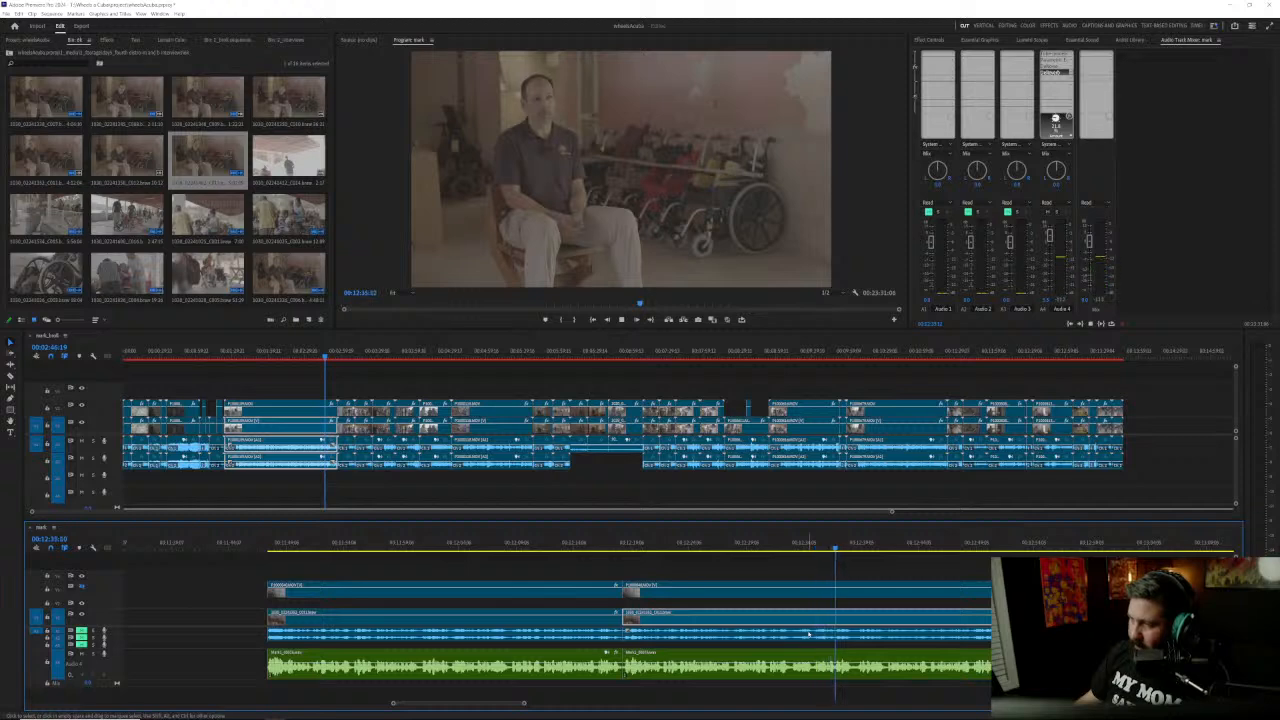
click(729, 548)
key(space)
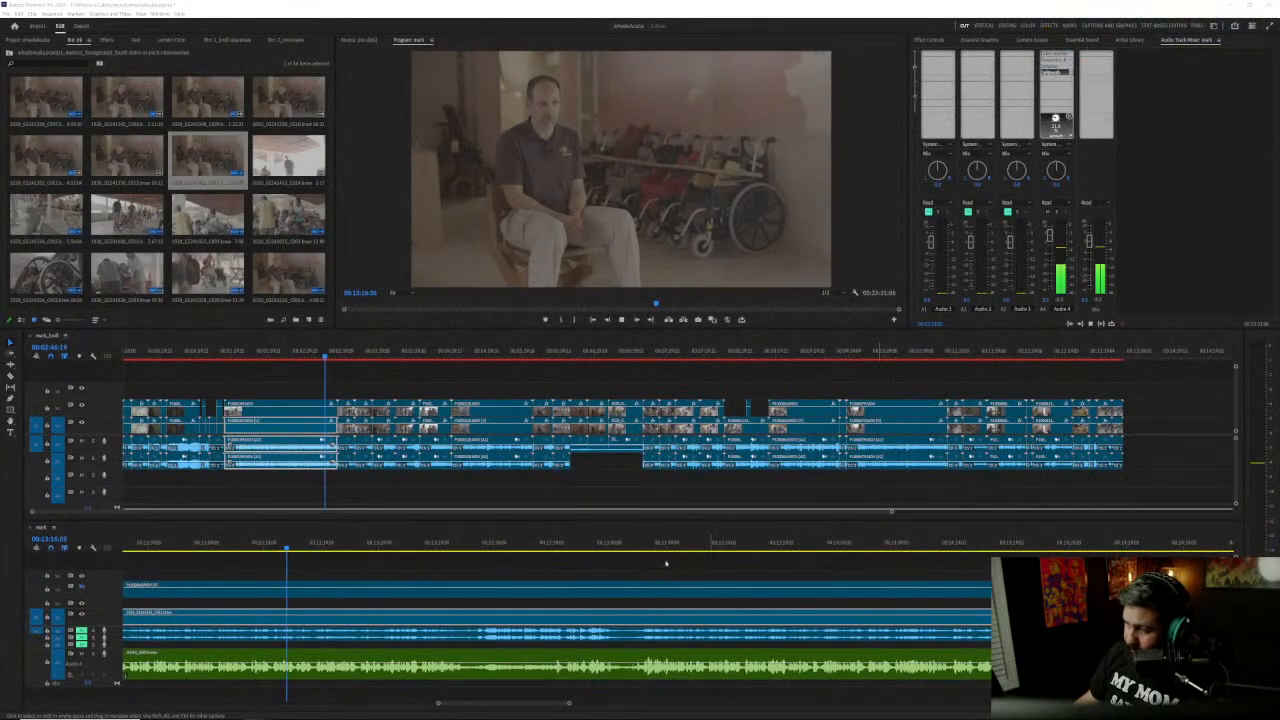
Step: Play the trailing stack through the quiet stretch of the recorder audio and return the playhead to just before it
scroll(364, 592, down, 1)
scroll(349, 610, up, 6)
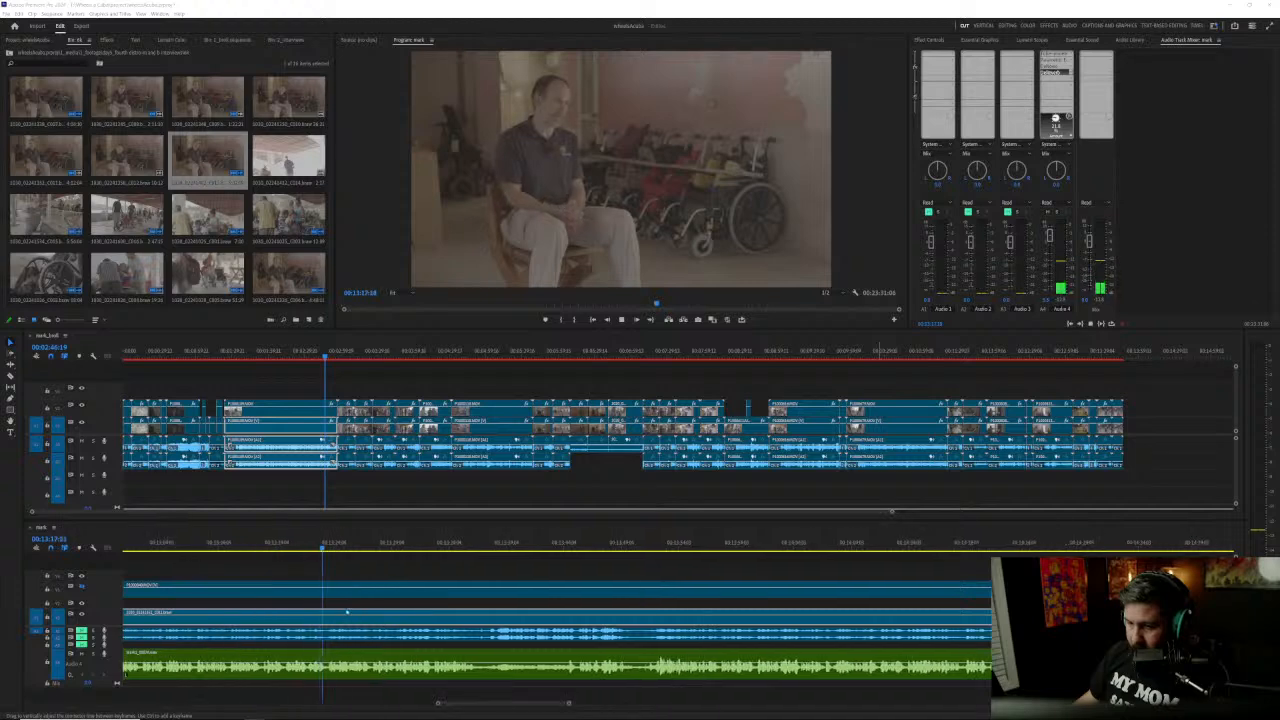
scroll(349, 610, up, 2)
scroll(349, 610, down, 4)
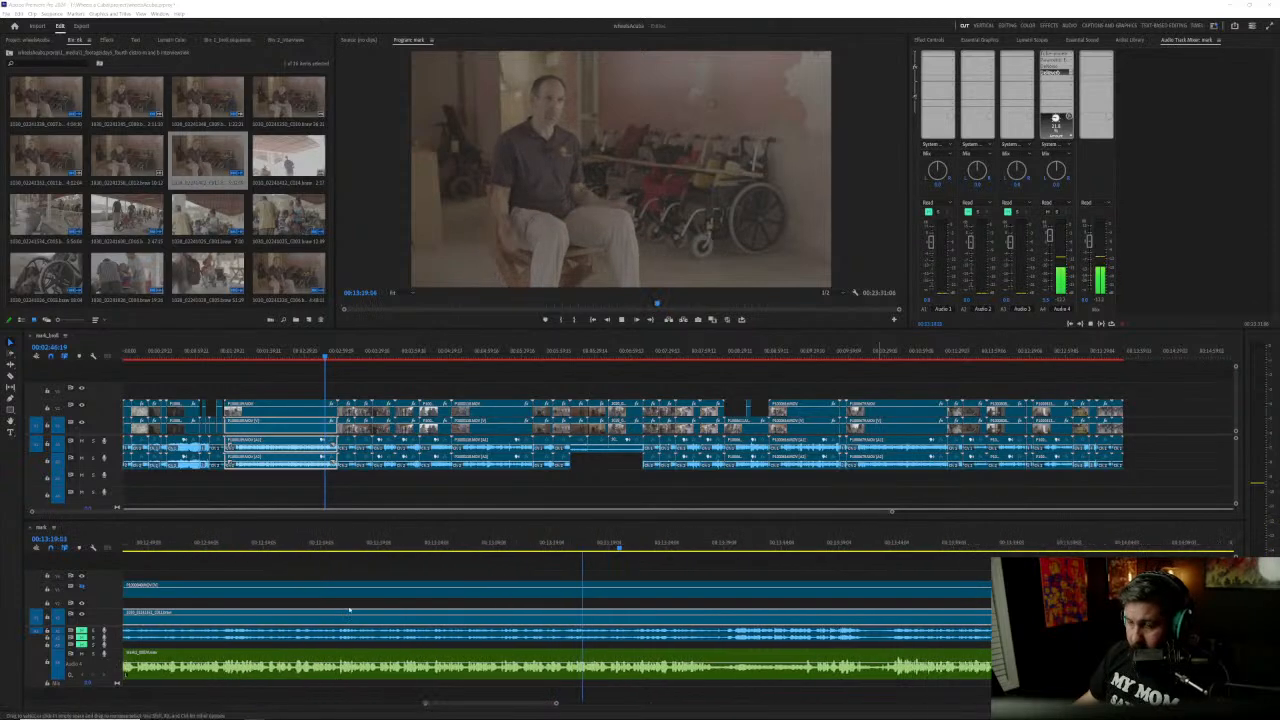
scroll(349, 610, down, 1)
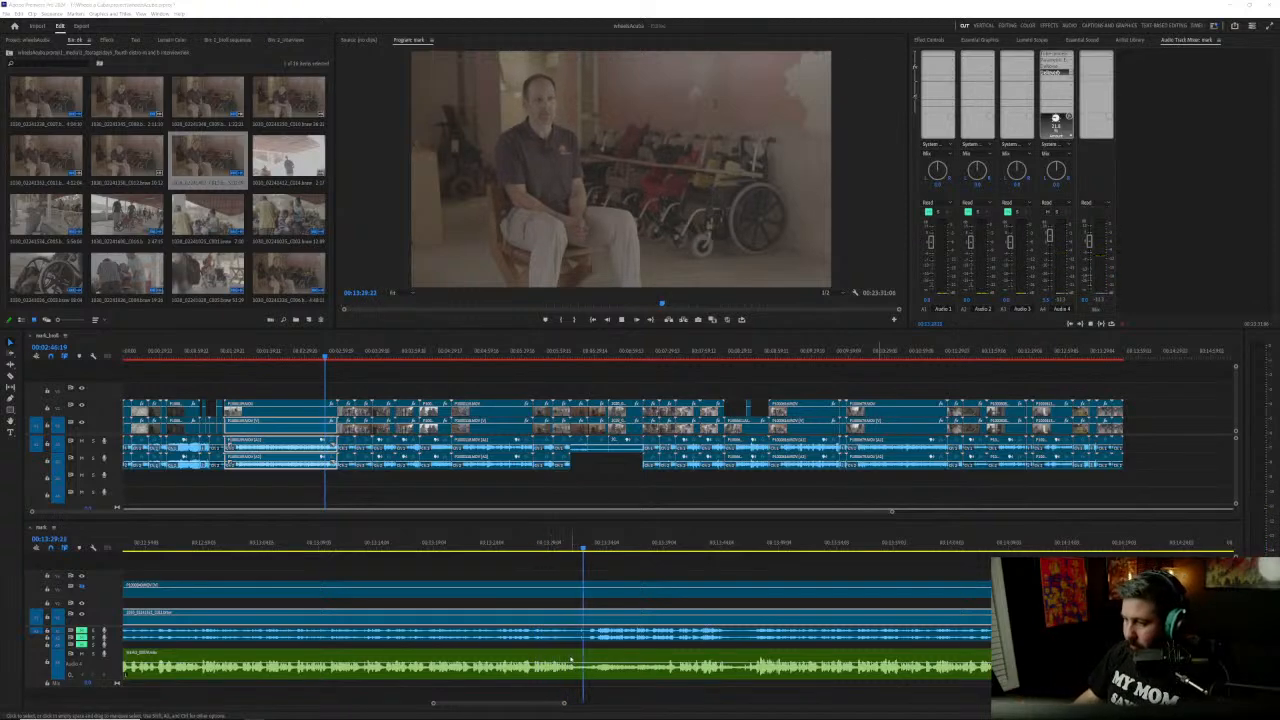
scroll(660, 682, up, 2)
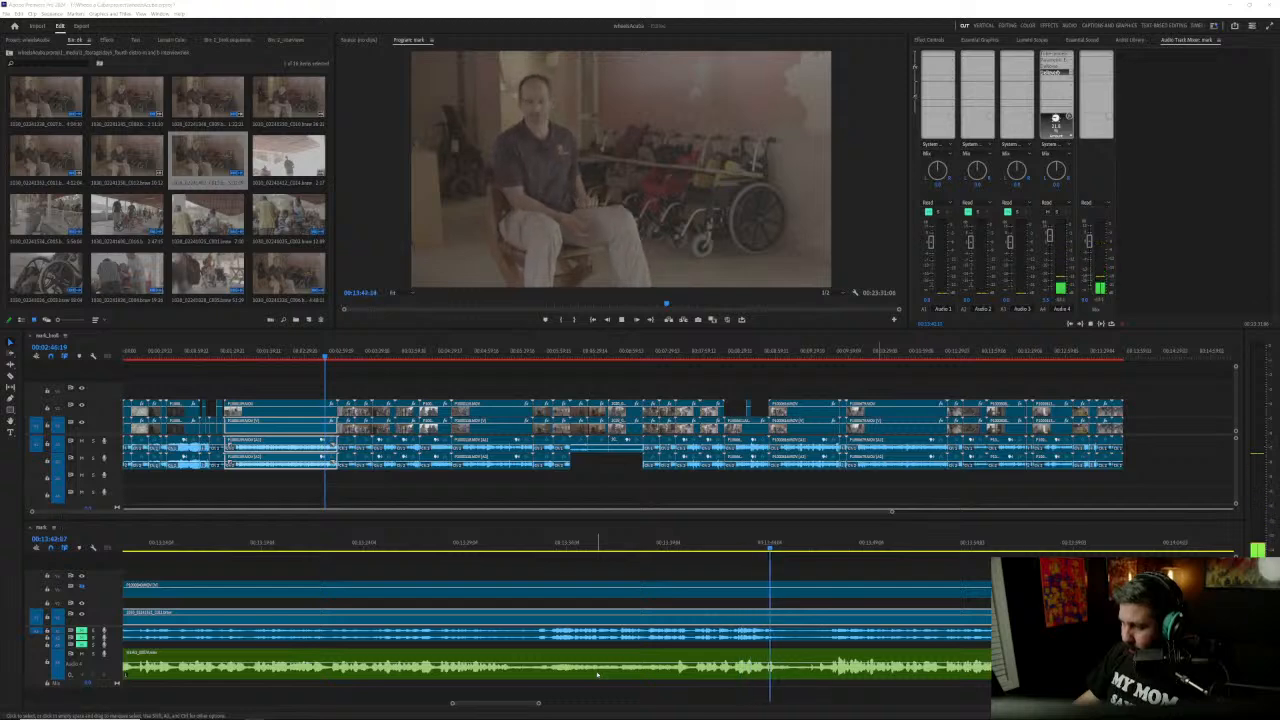
click(513, 545)
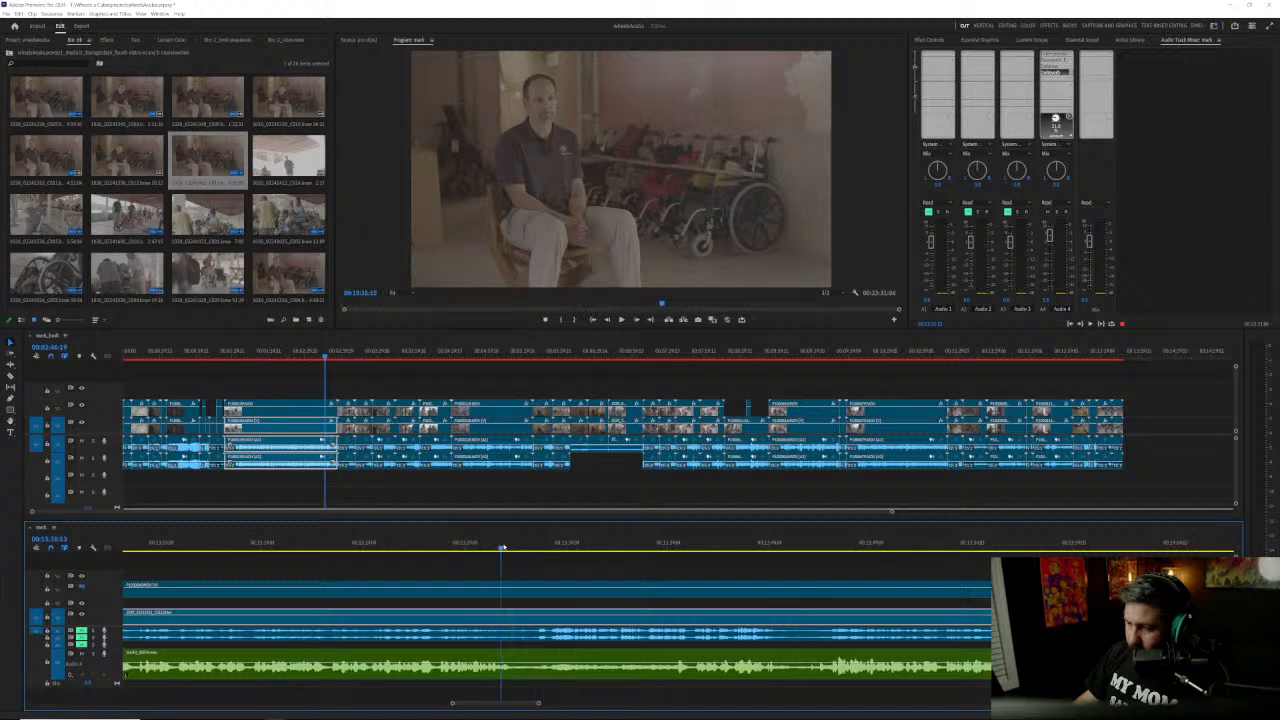
Step: Split the trailing clip stack across all tracks at about 00:13:31, in the quiet stretch of the recorder audio
drag(508, 548, 513, 548)
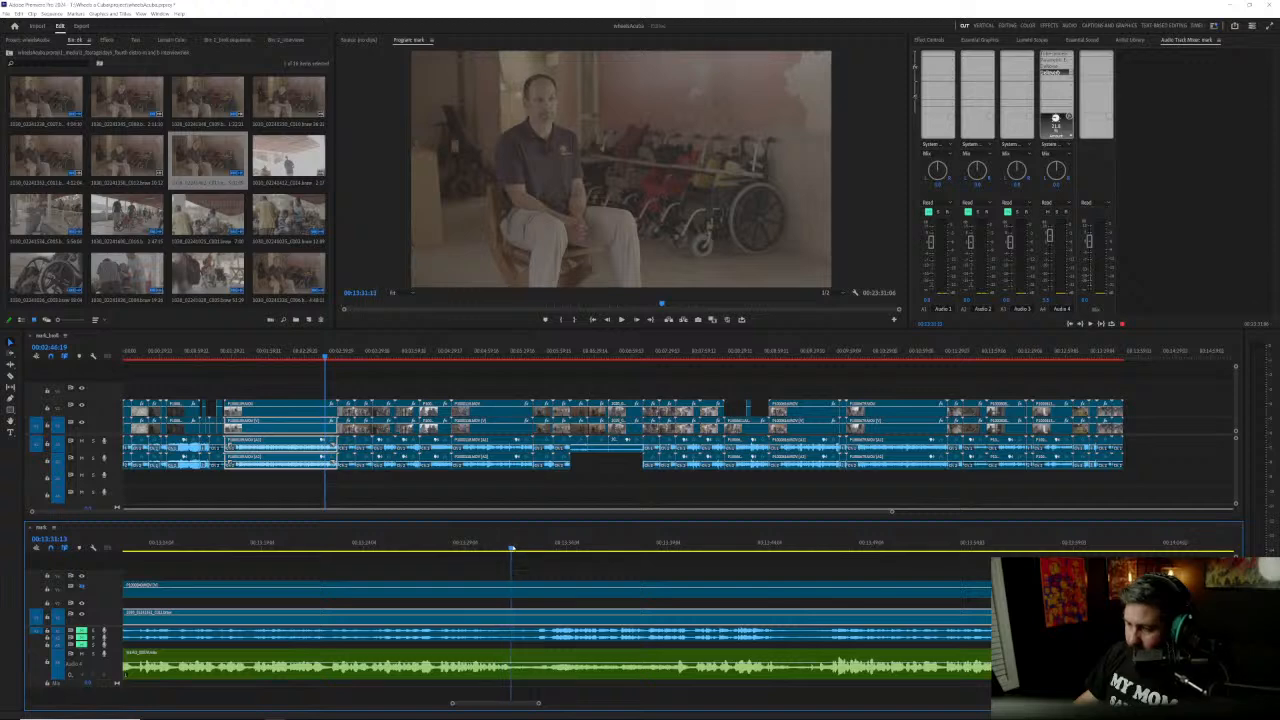
click(497, 605)
key(ctrl+k)
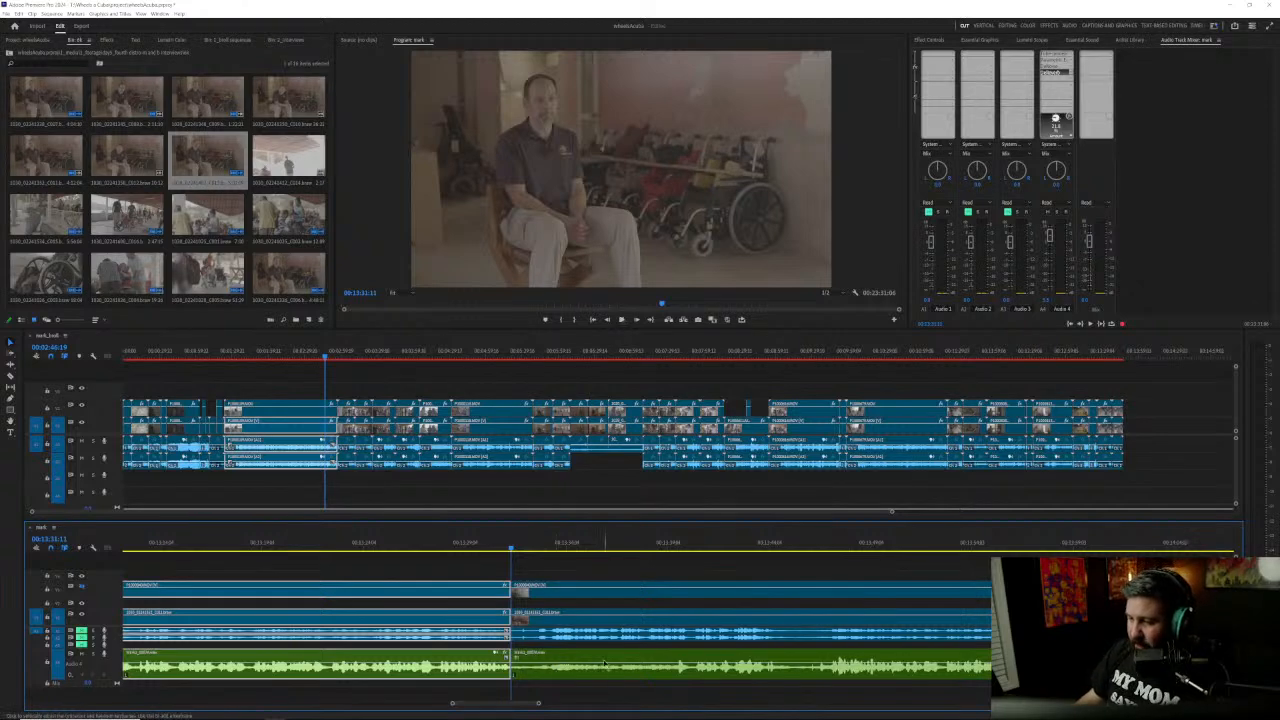
Step: Play on from the new cut and replay the moments around 00:13:47 to locate where the next answer starts
click(580, 577)
key(space)
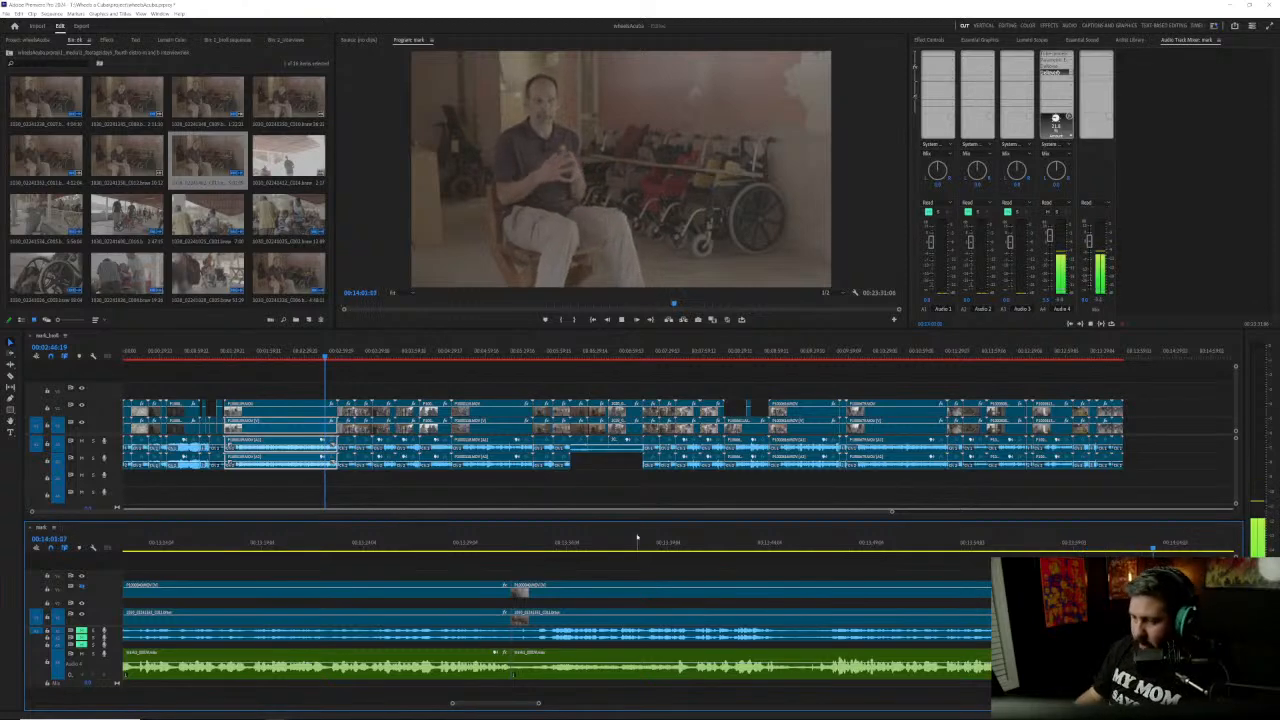
click(814, 547)
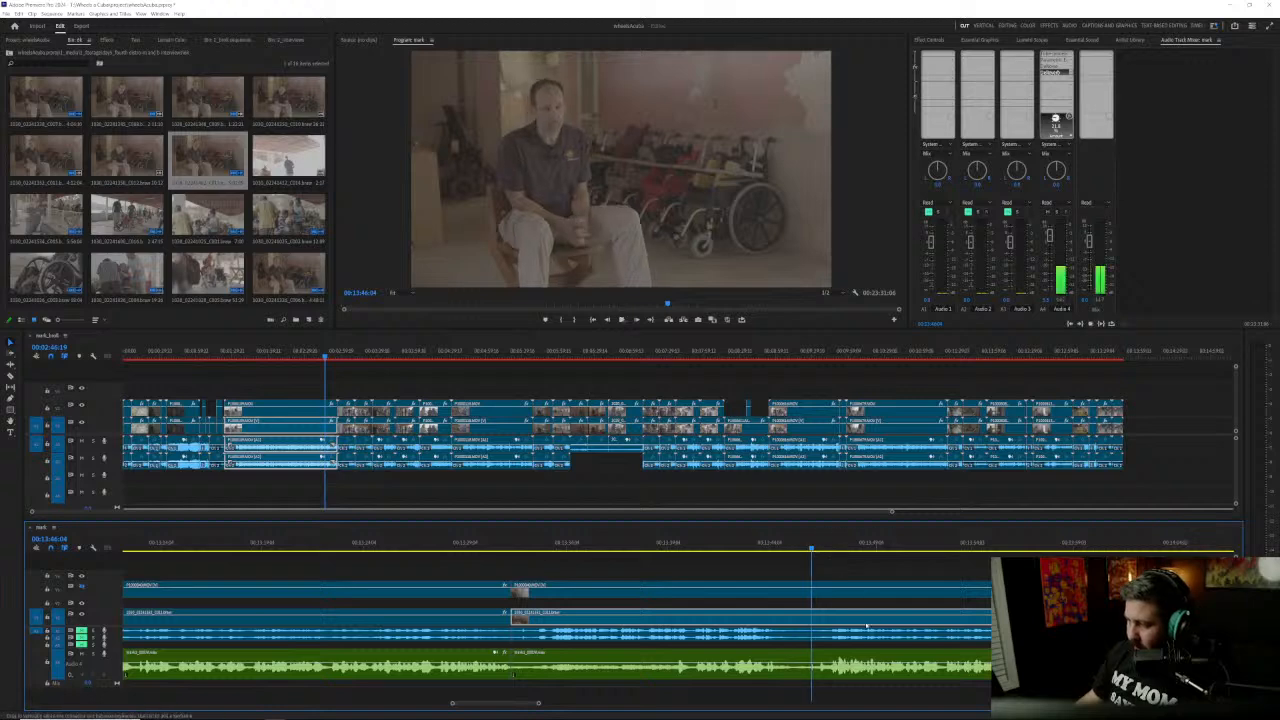
scroll(898, 674, up, 2)
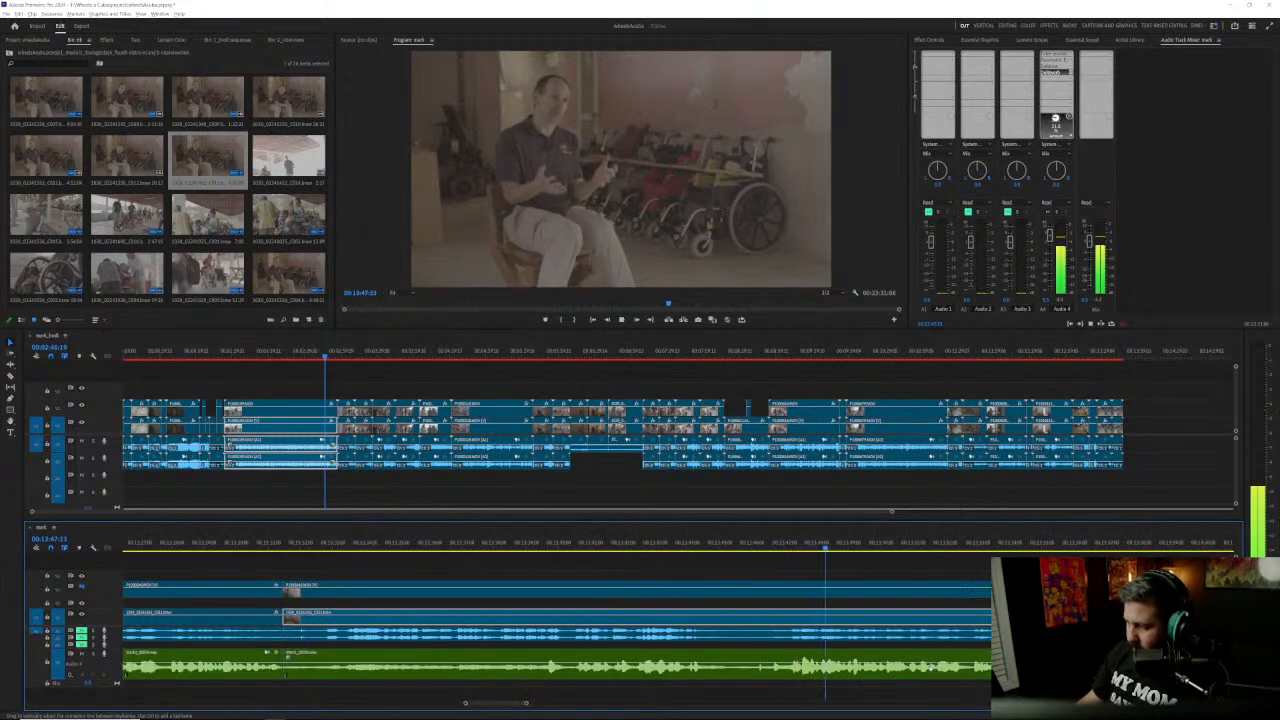
click(791, 547)
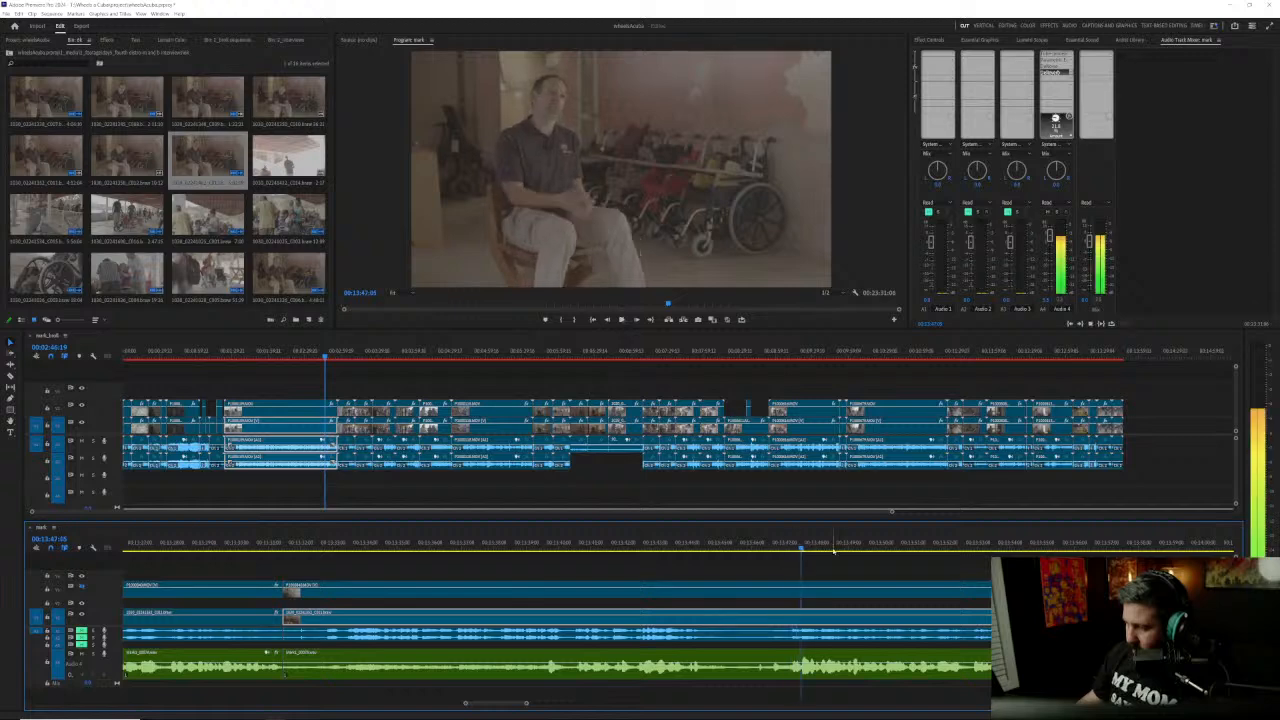
click(802, 547)
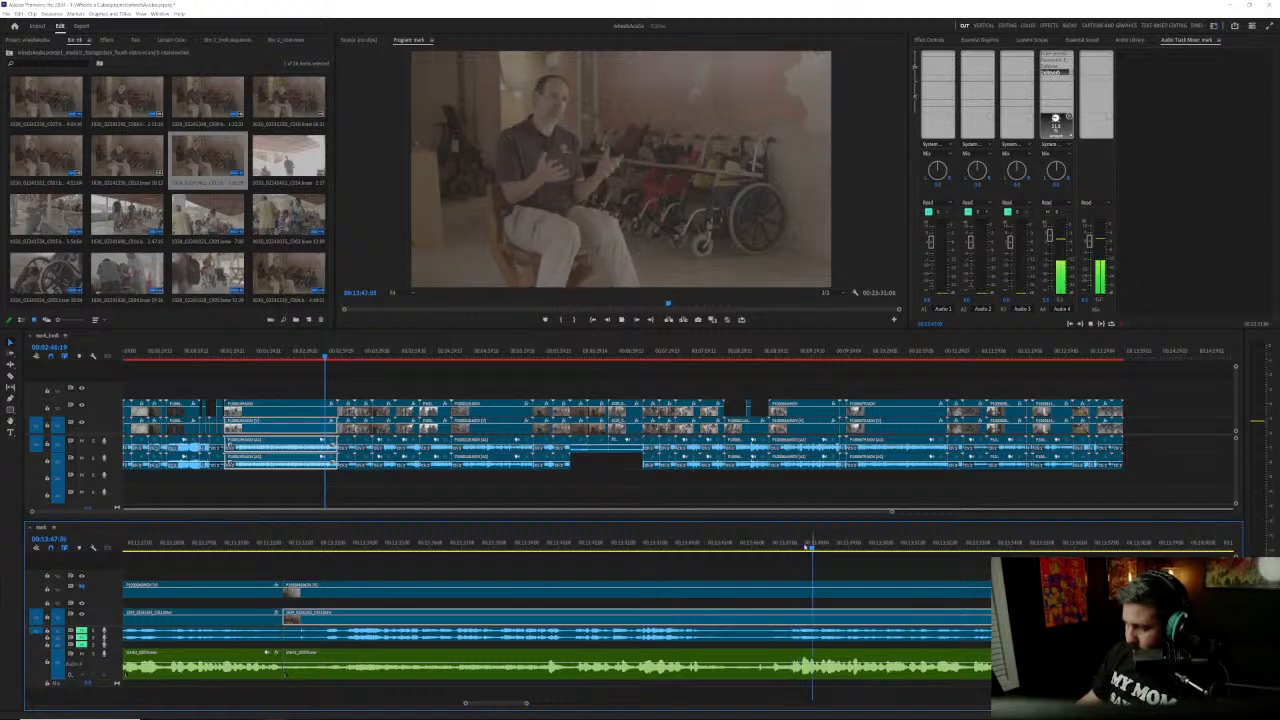
click(790, 547)
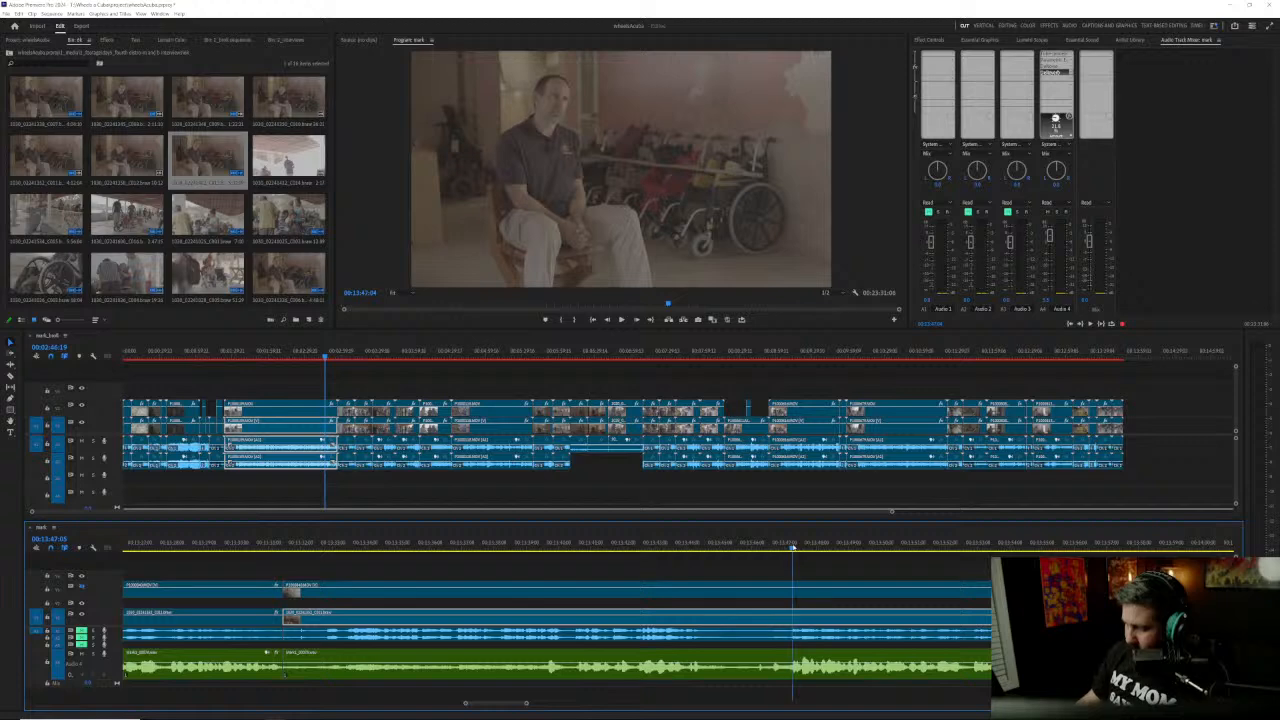
Step: Split all tracks at about 00:13:47 and ripple-delete the passage between this cut and the previous one
drag(685, 695, 728, 597)
key(ctrl+k)
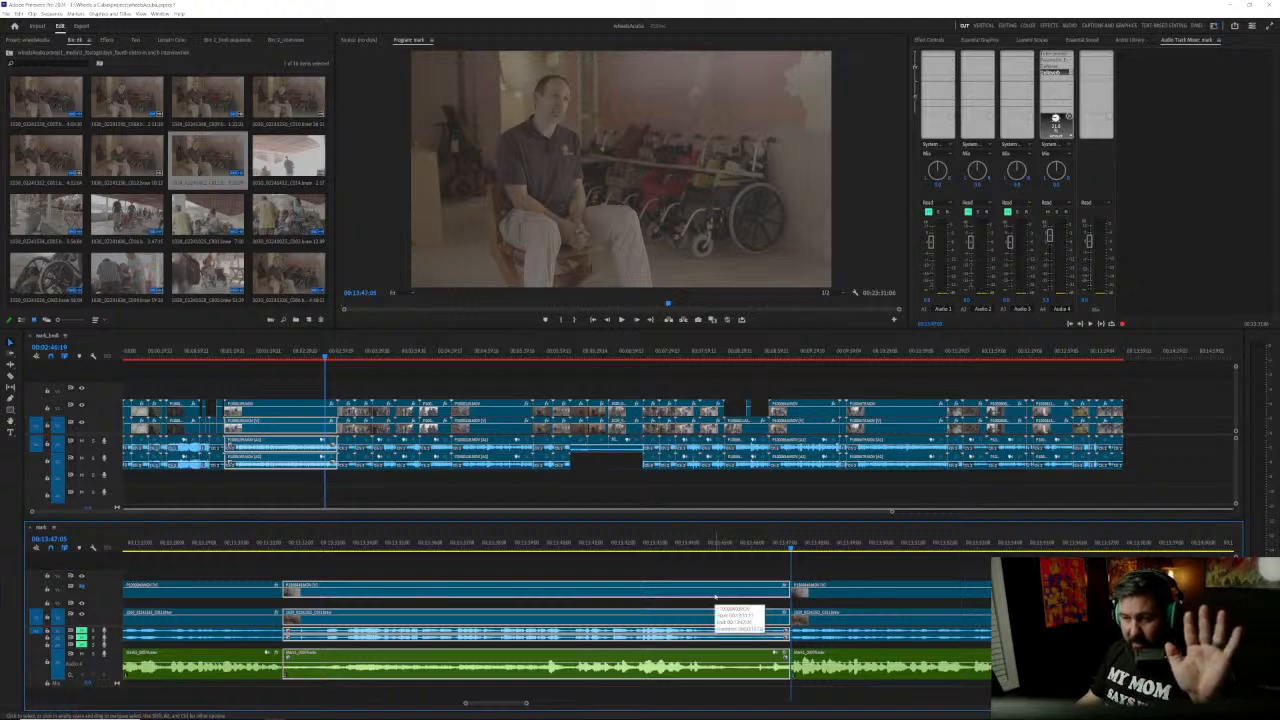
key(ctrl+z)
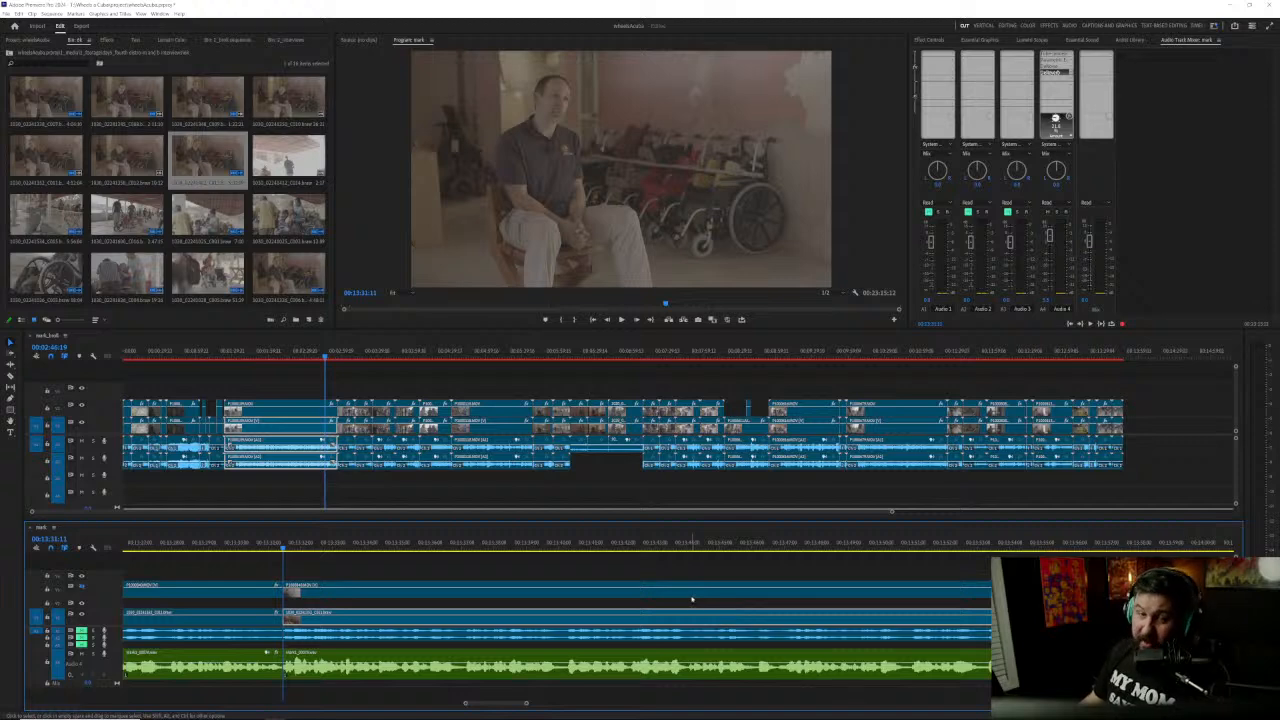
Step: Play from the new join at about 00:13:31 to about 00:13:47 to review the following answer
key(space)
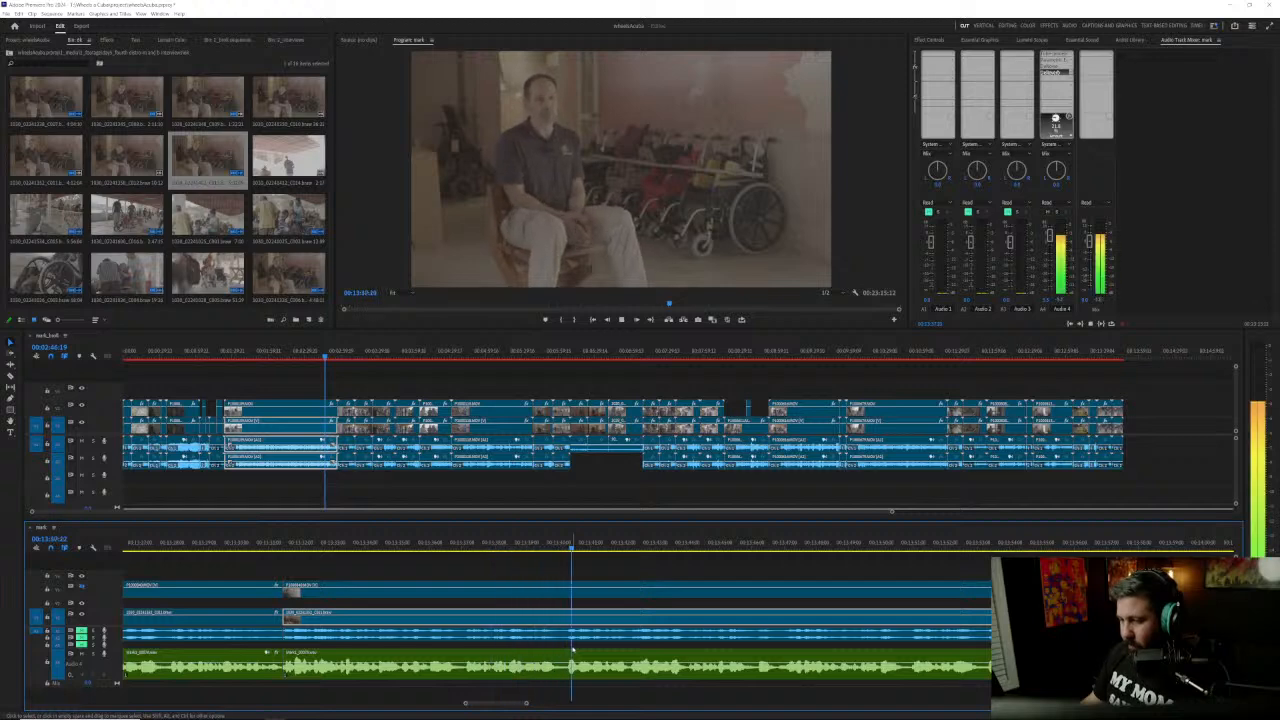
scroll(573, 649, down, 3)
scroll(573, 649, down, 2)
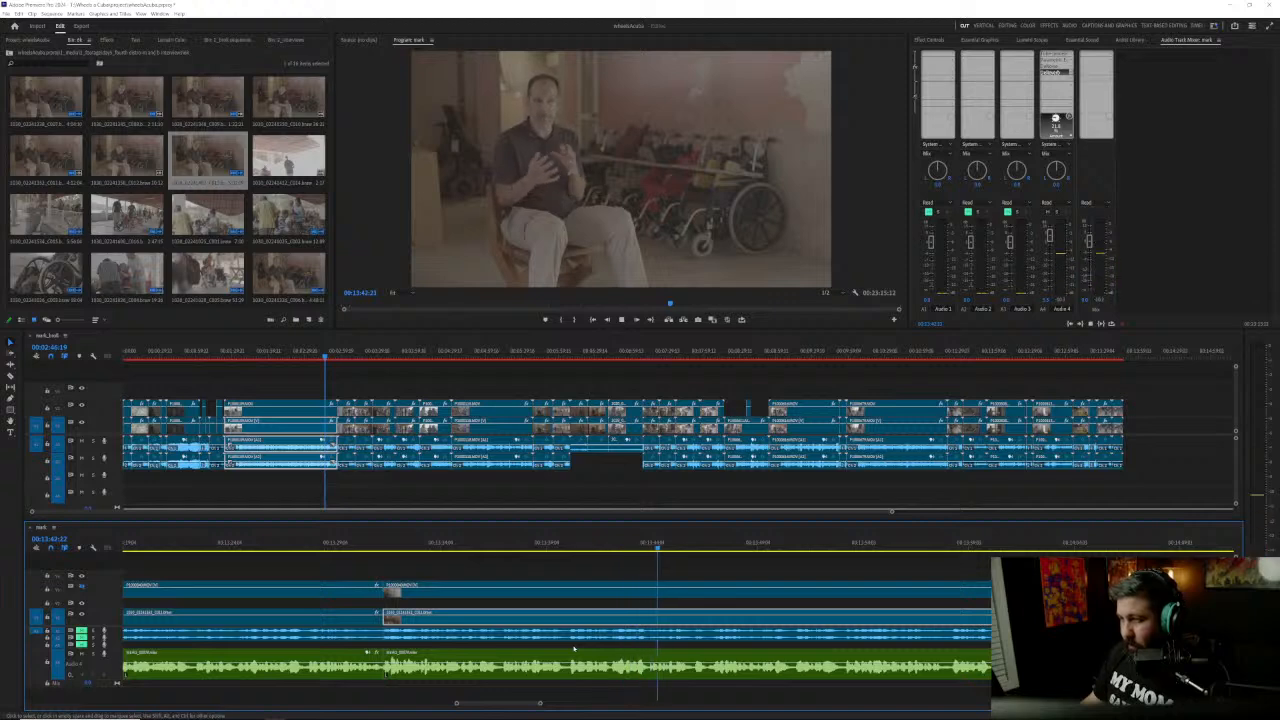
scroll(573, 649, down, 2)
scroll(573, 649, down, 1)
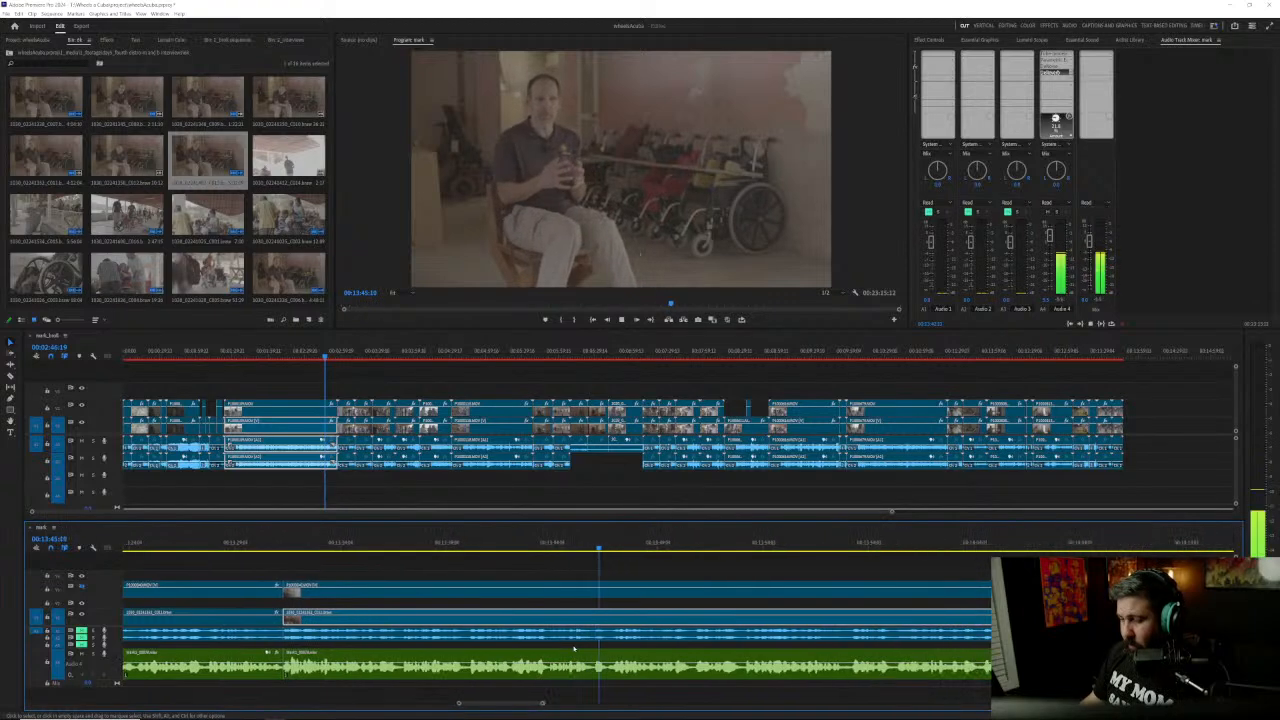
key(space)
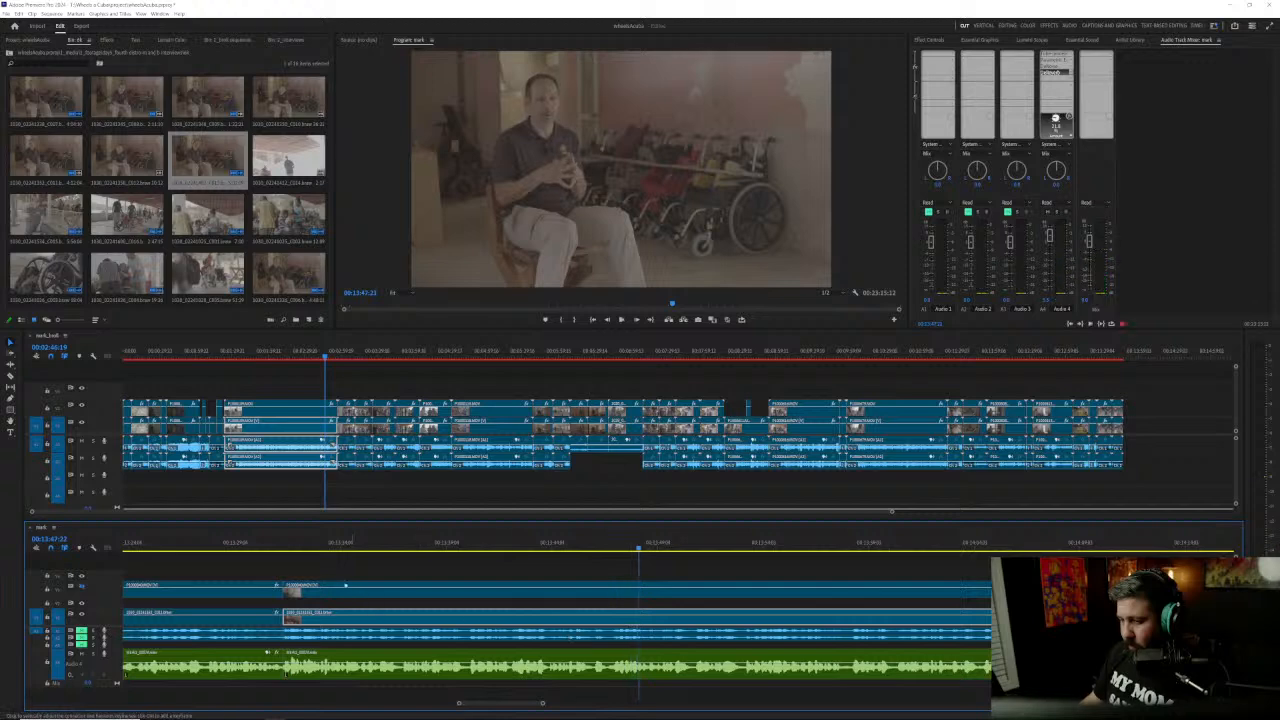
Step: Move all clips after the new join about one second later, leaving a small gap before them
click(320, 592)
drag(320, 598, 346, 594)
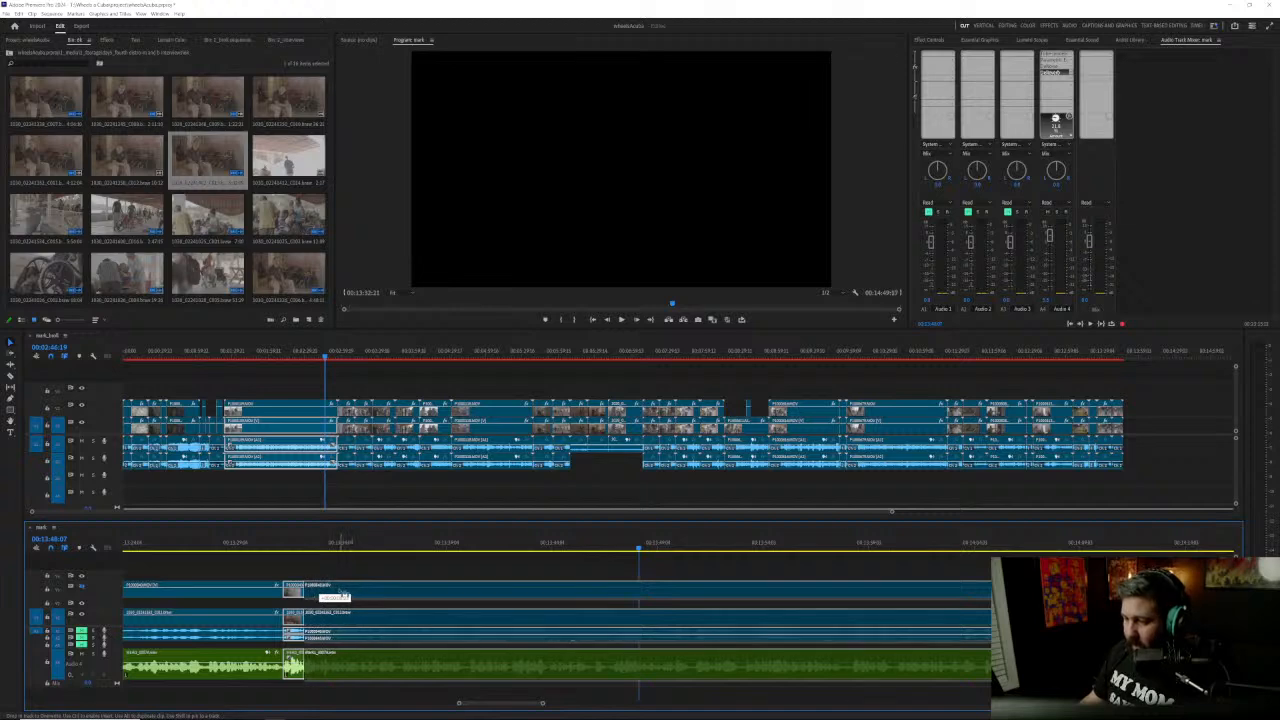
drag(349, 573, 352, 568)
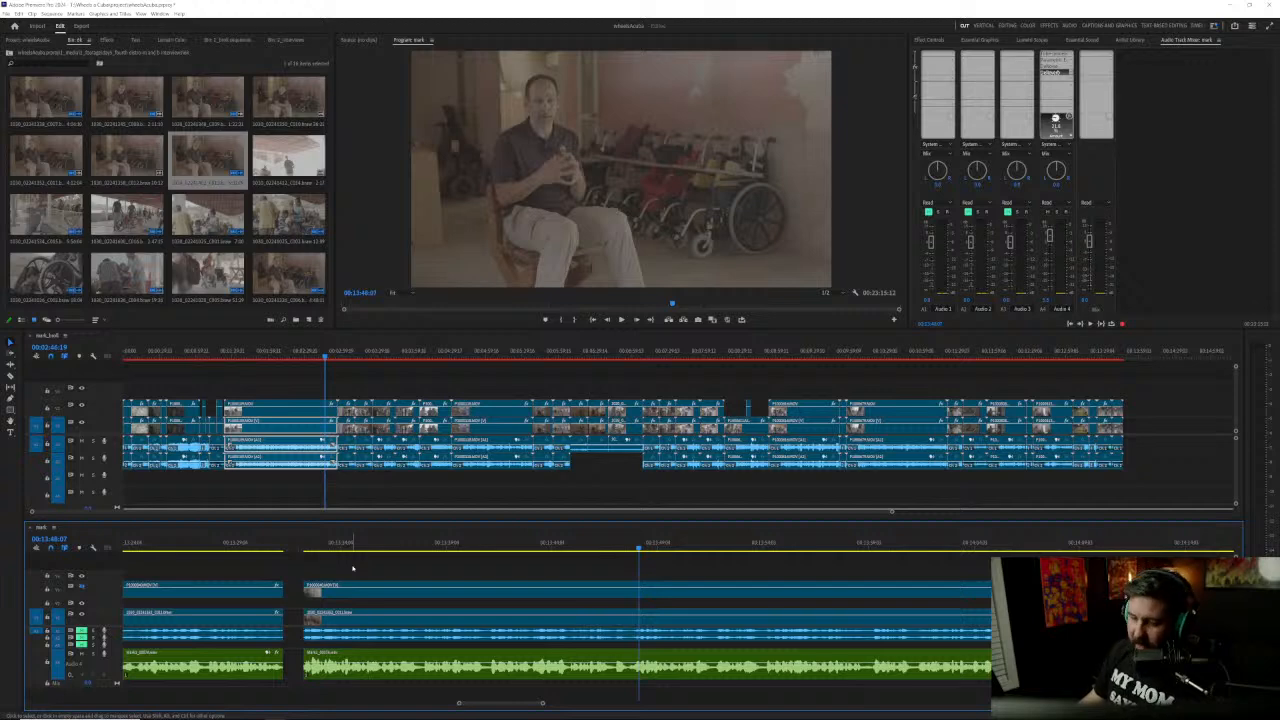
Step: Replay the recorder audio around 00:13:48 in short bursts to find the pause between phrases
click(603, 546)
scroll(691, 677, up, 6)
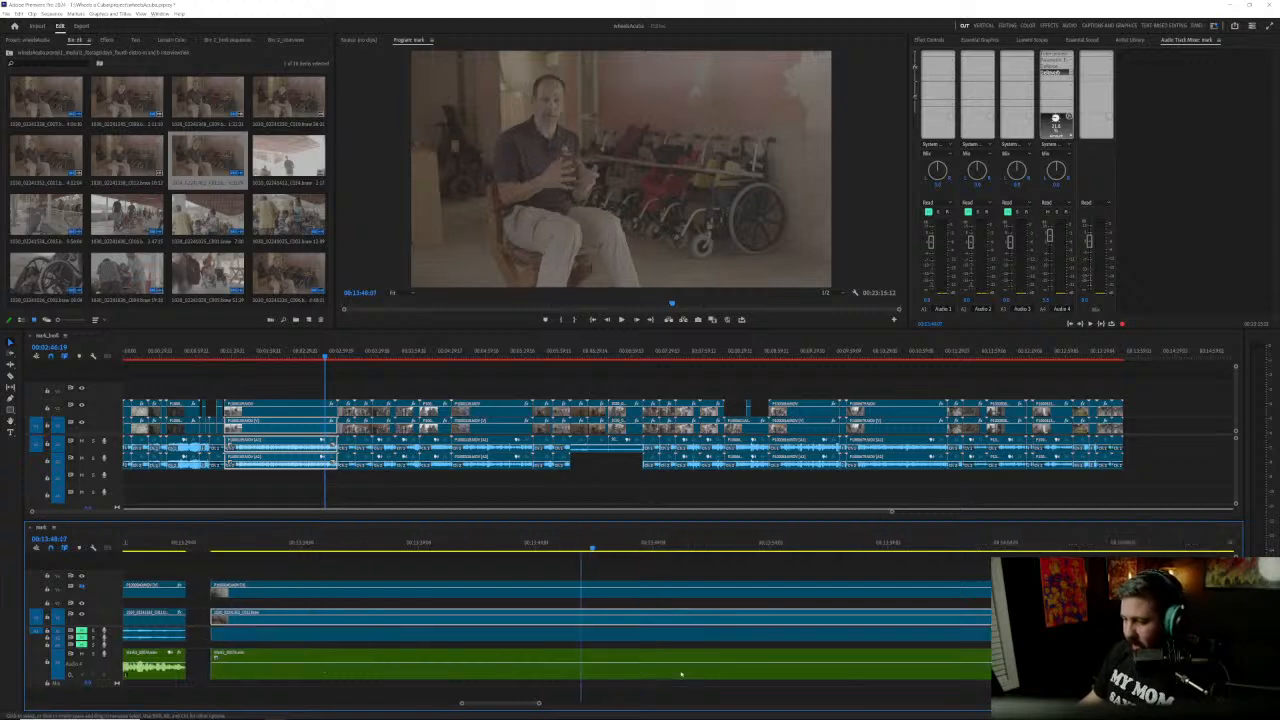
key(space)
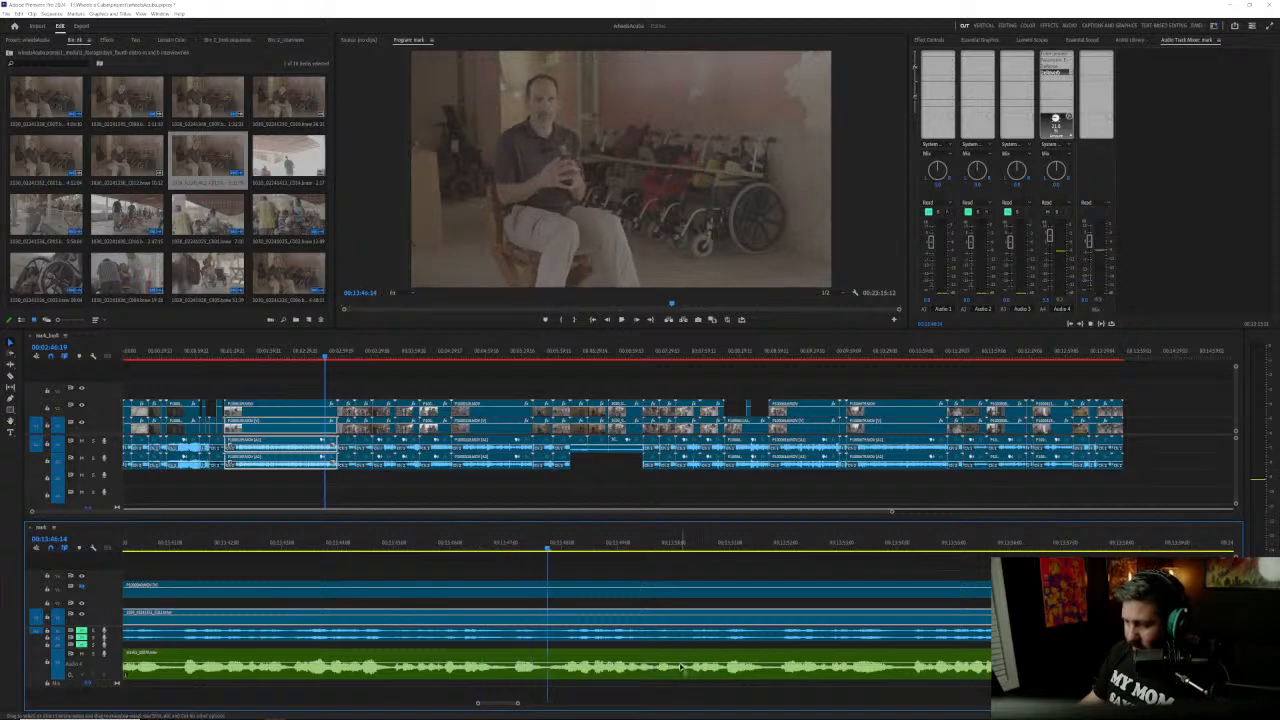
drag(568, 547, 562, 548)
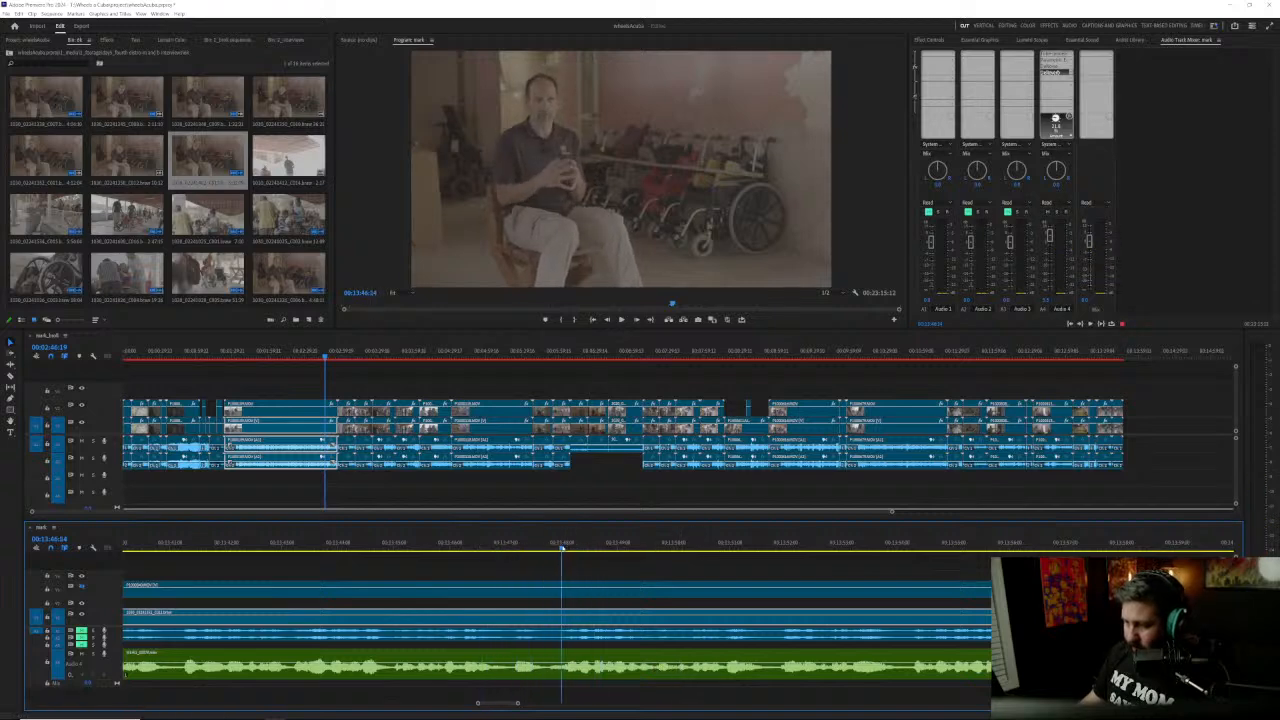
key(space)
click(562, 548)
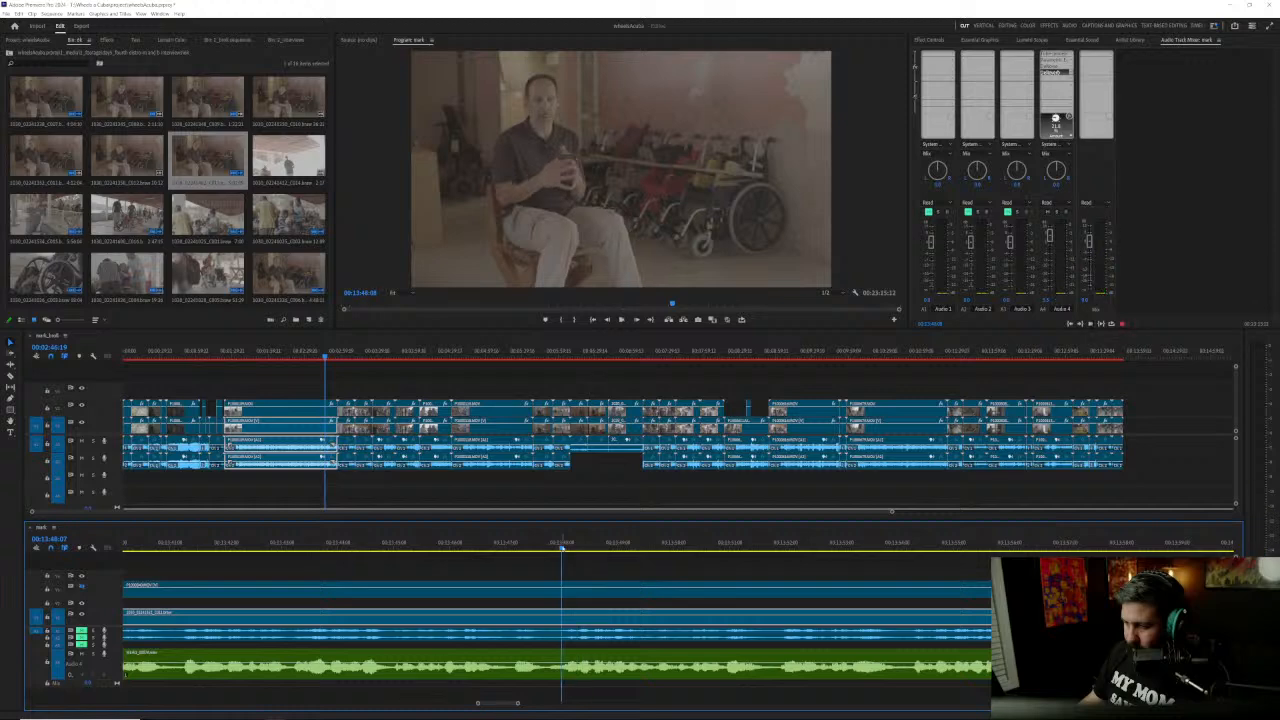
key(space)
click(546, 547)
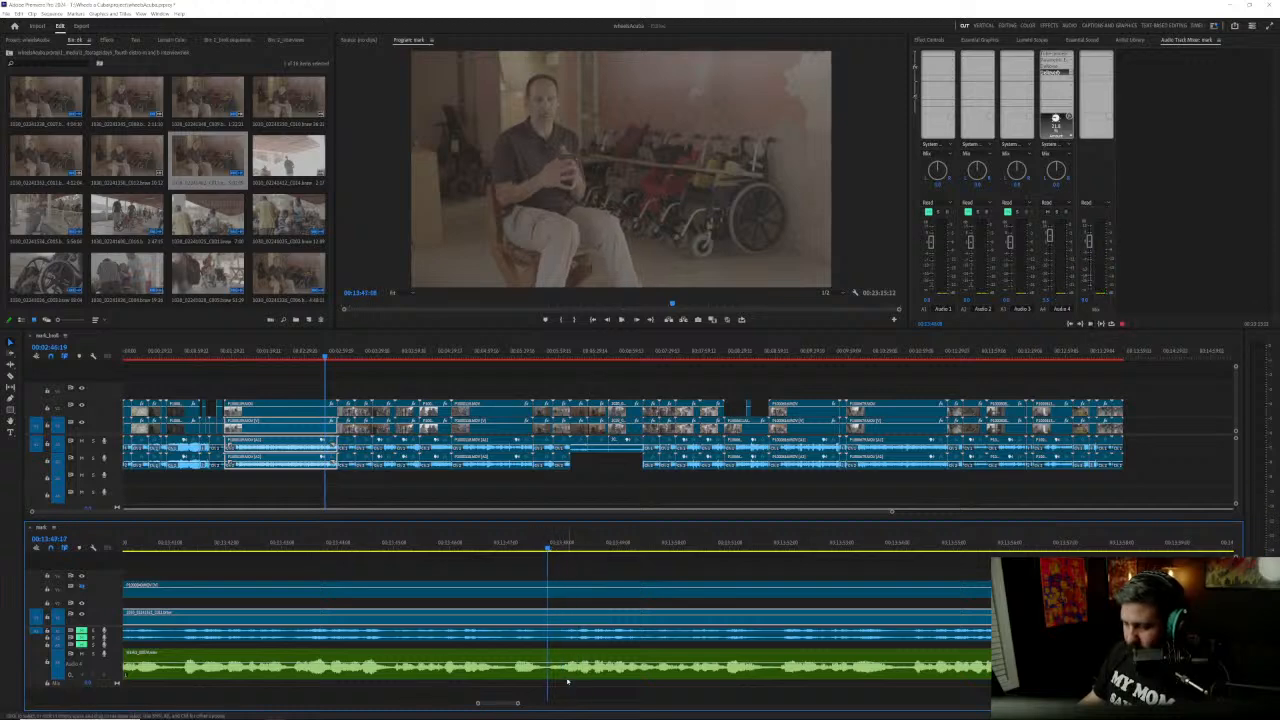
Step: Split all tracks at 00:13:47:18 and shift the edit with the following clips slightly earlier, without leaving a gap
drag(562, 684, 588, 590)
key(ctrl+k)
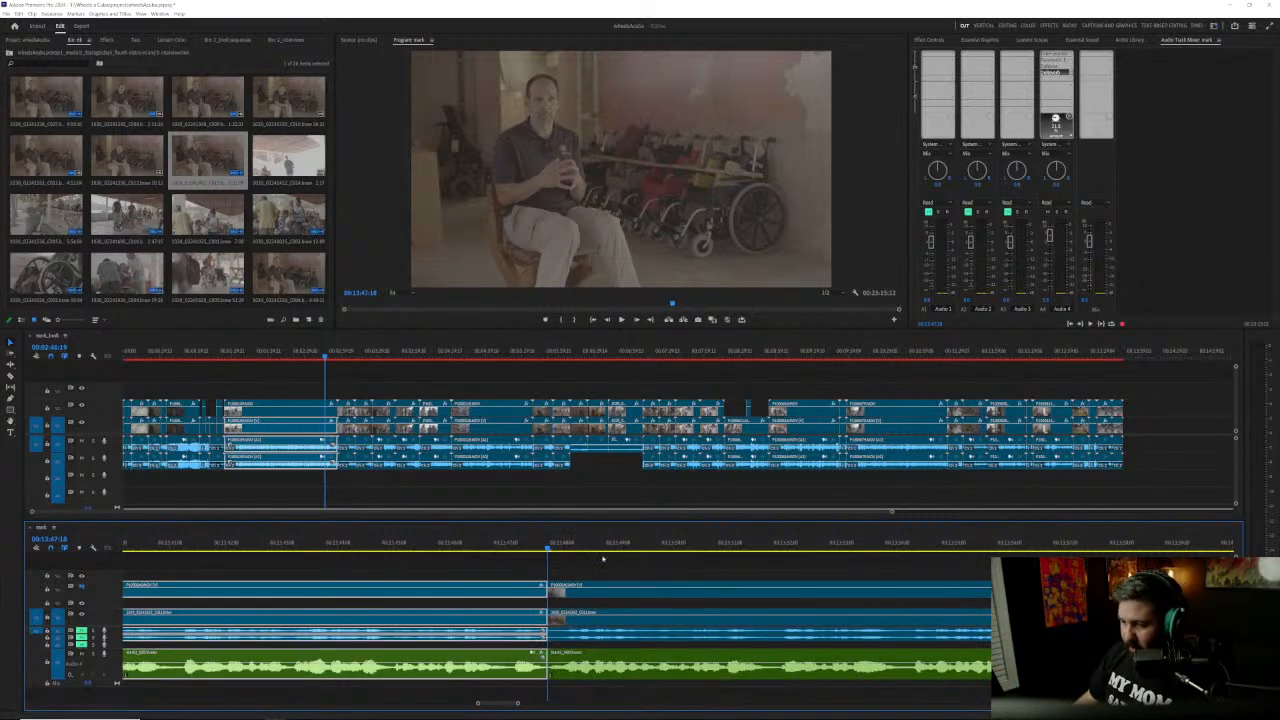
drag(563, 684, 528, 569)
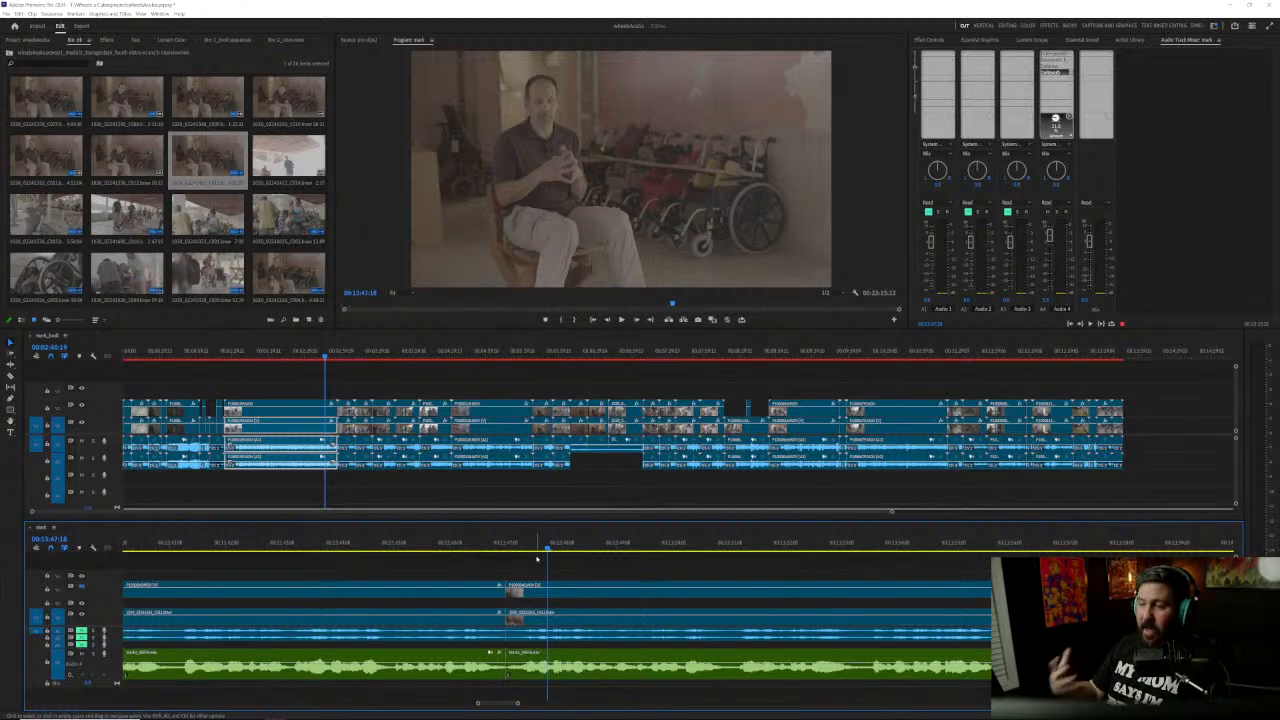
Step: Mark the clip after the last cut as an in-out range and clear the range again
click(617, 654)
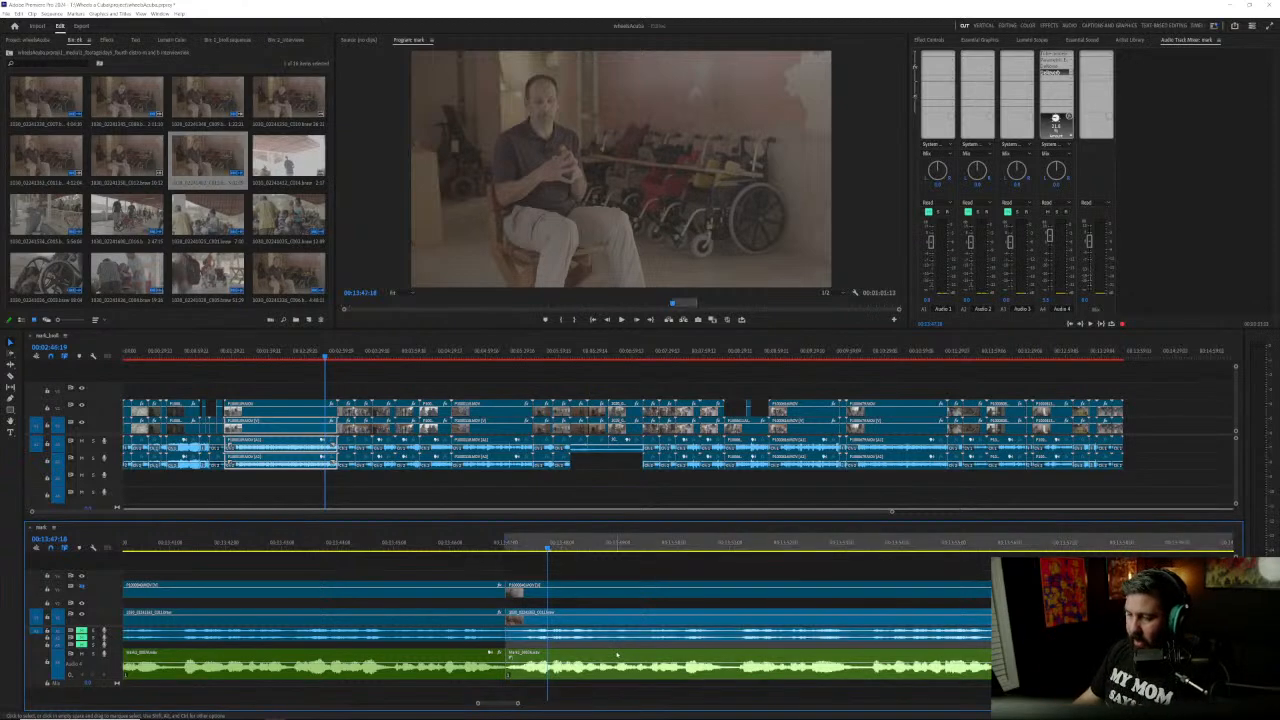
right_click(595, 542)
click(640, 614)
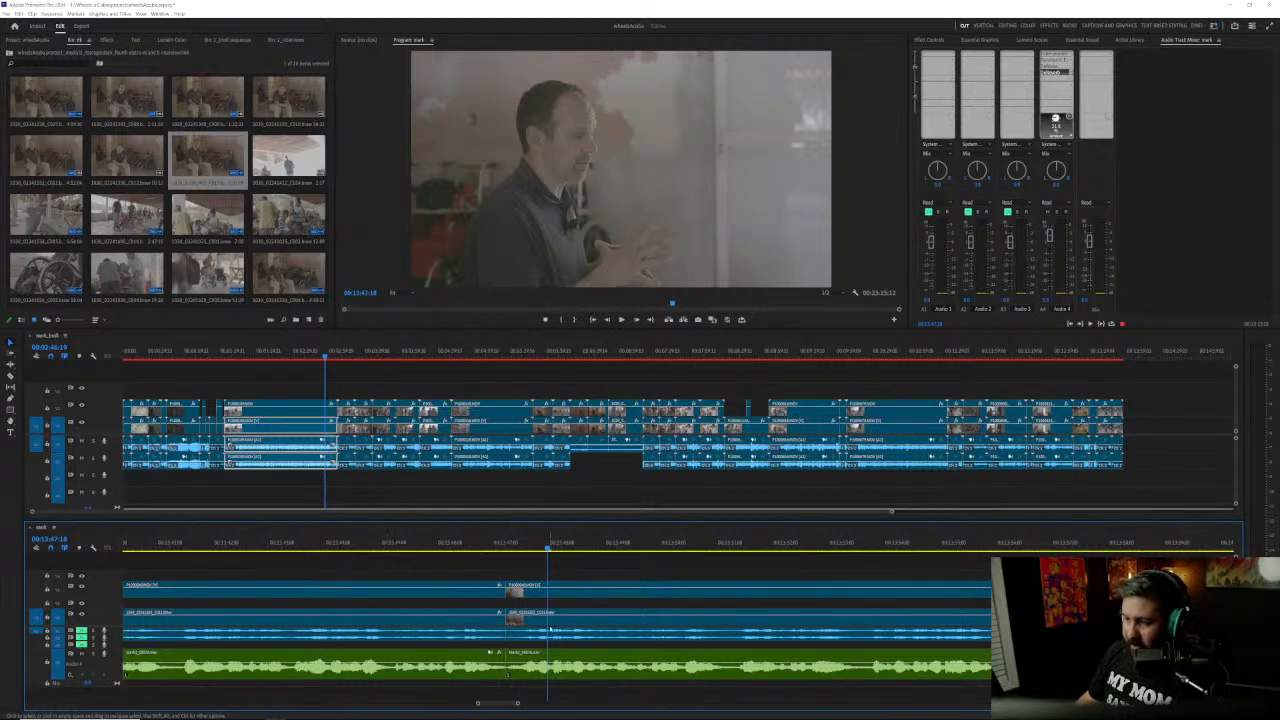
Step: Switch to the B-roll sequence, move its playhead to the end of the last clip and show the whole sequence
scroll(517, 637, down, 1)
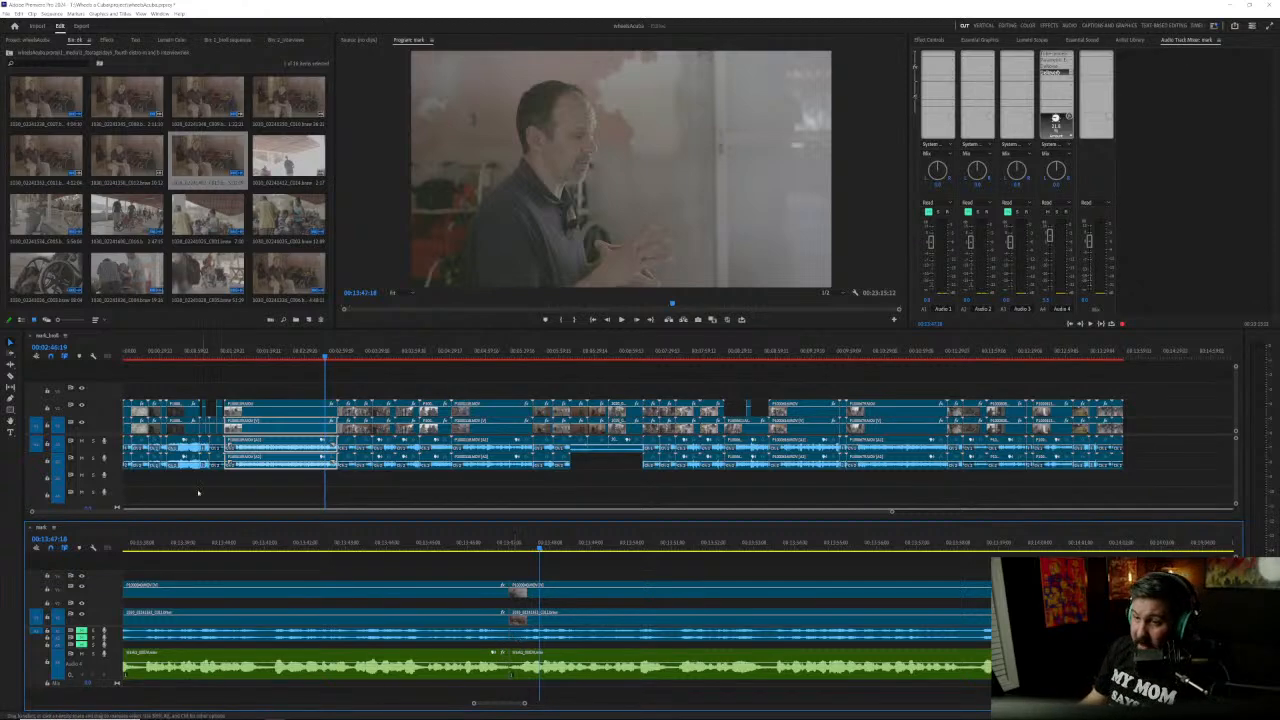
click(207, 375)
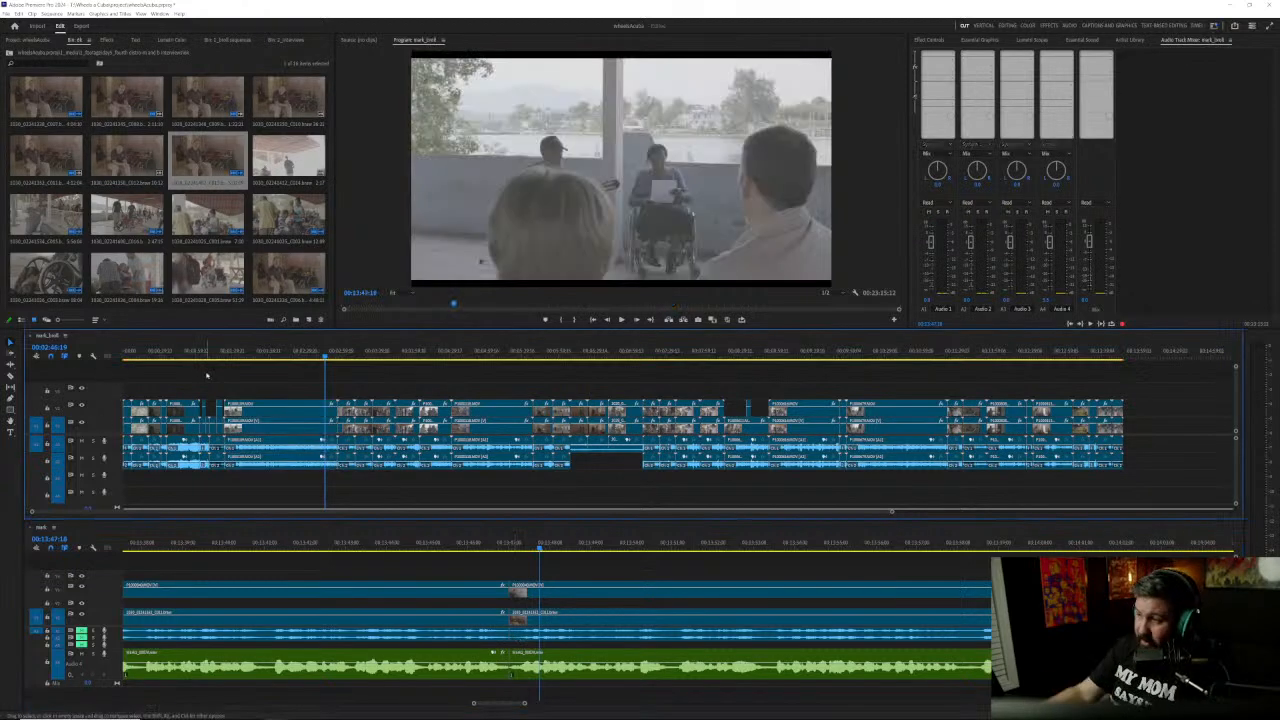
key(minus)
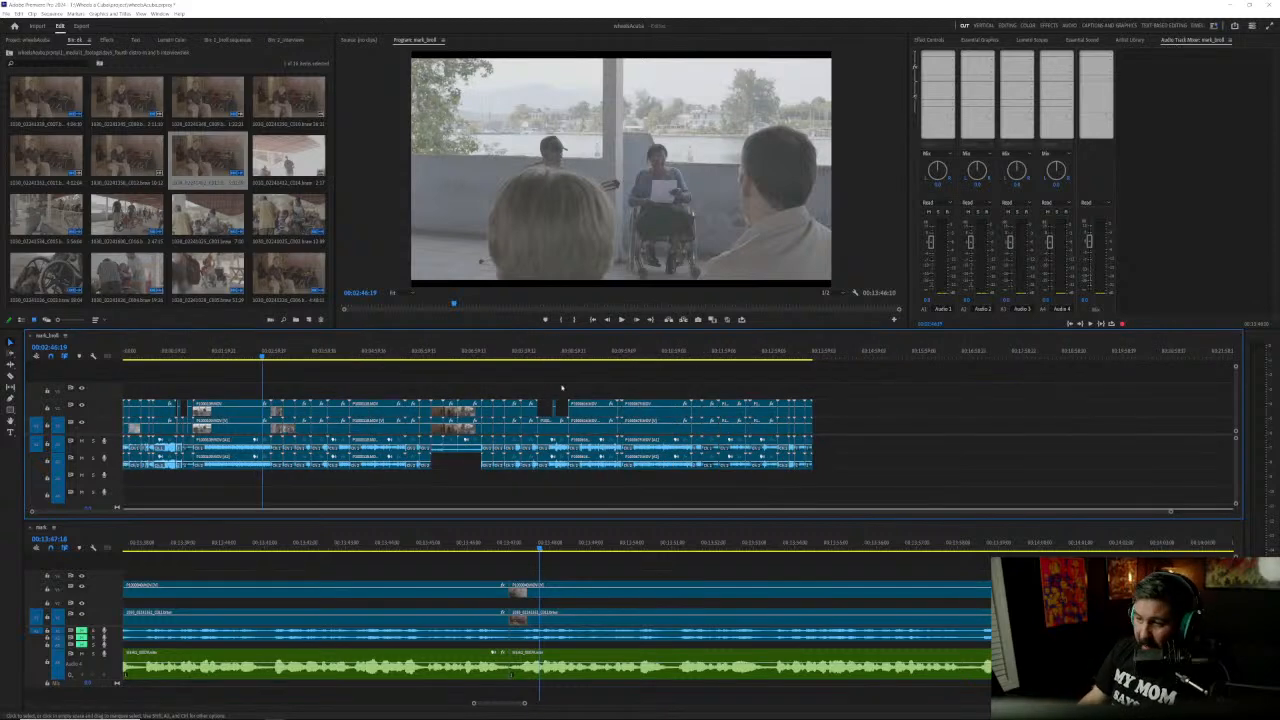
click(849, 350)
key(Up)
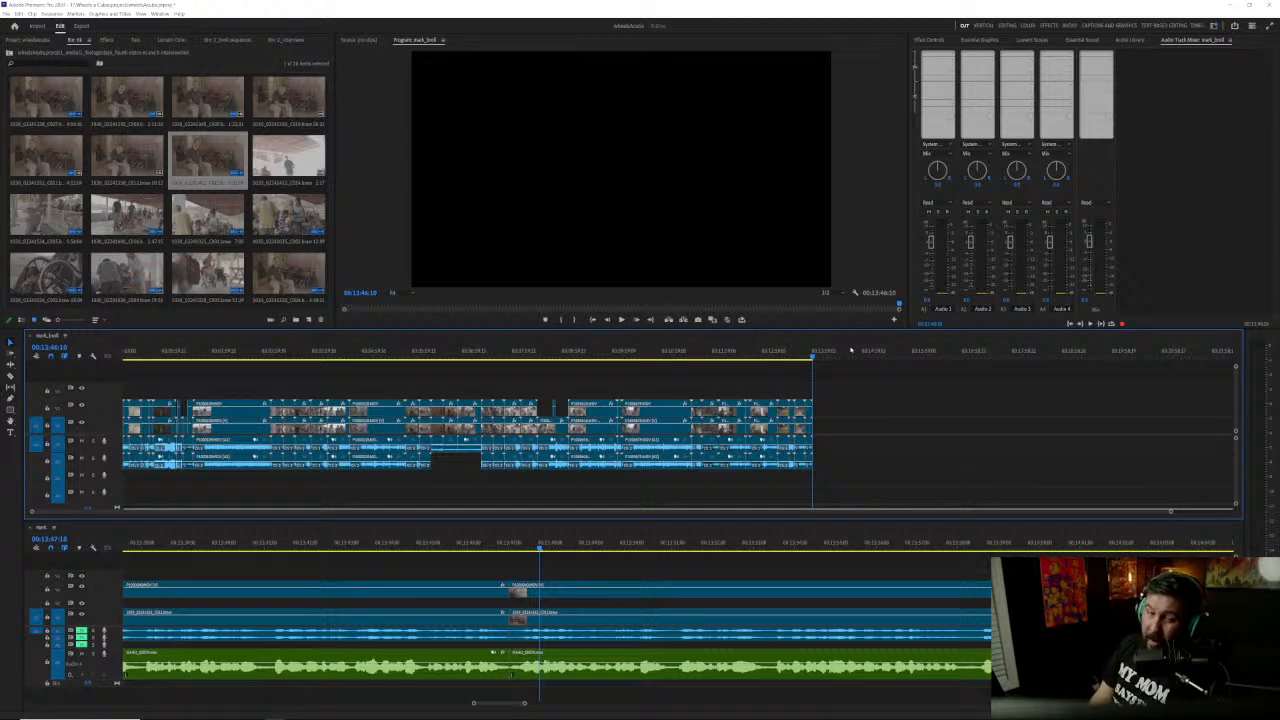
key(backslash)
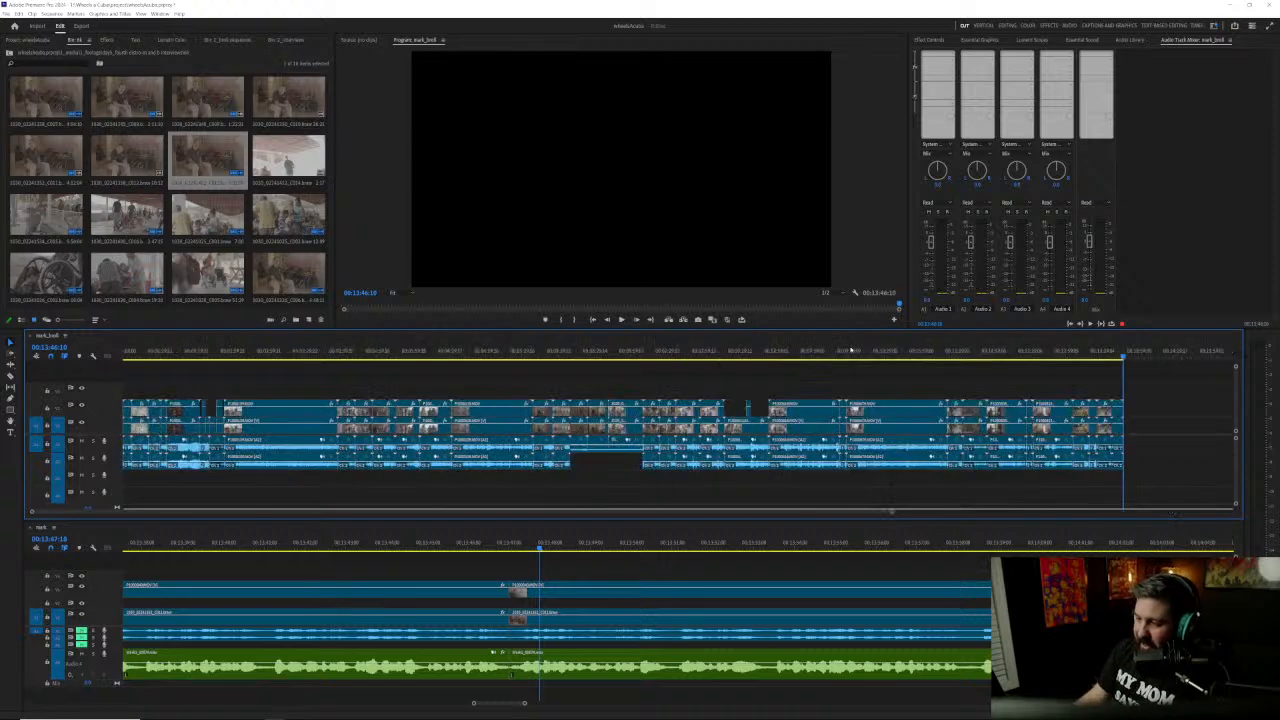
Step: Return to the interview sequence and bring up the edits around 00:06:02 in close view
click(609, 557)
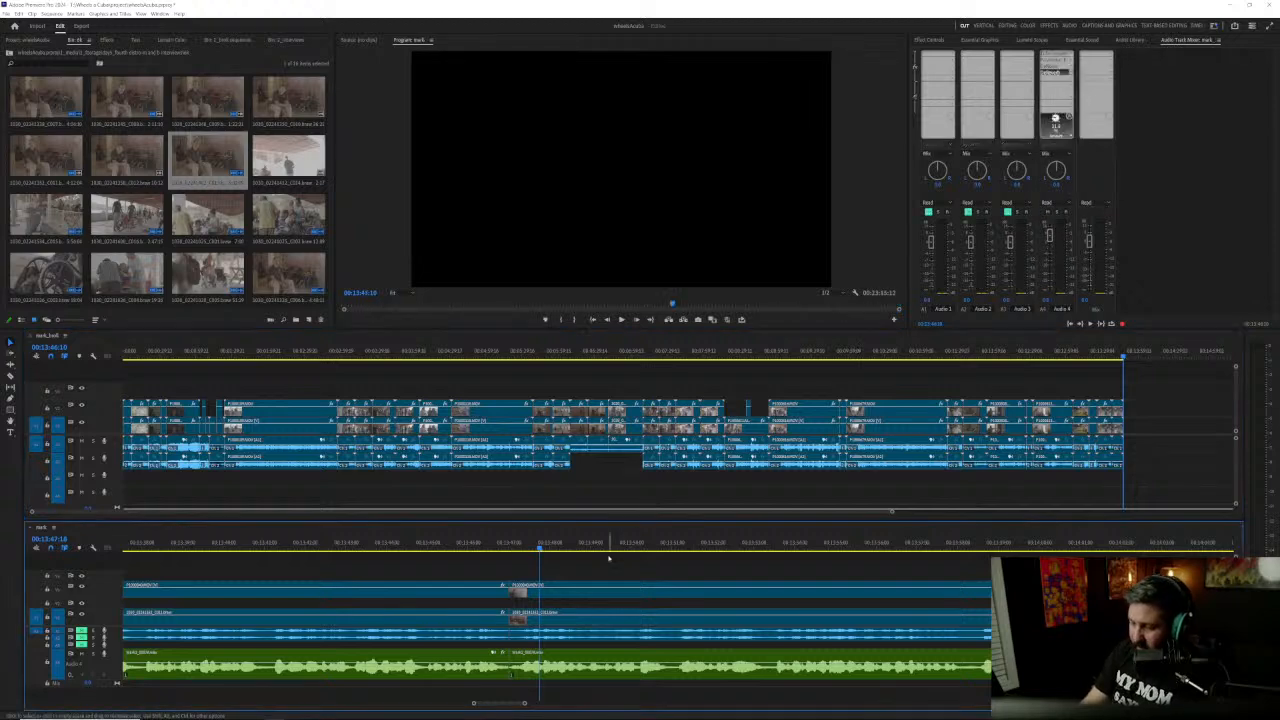
key(backslash)
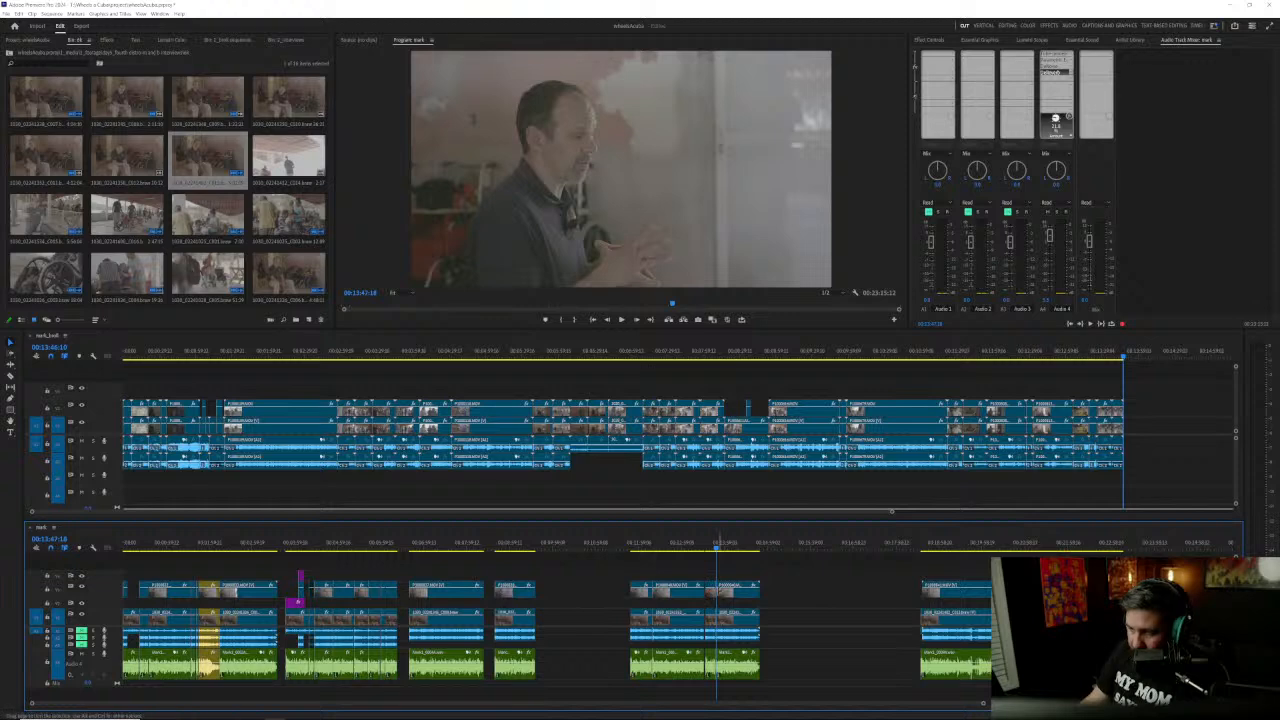
click(71, 540)
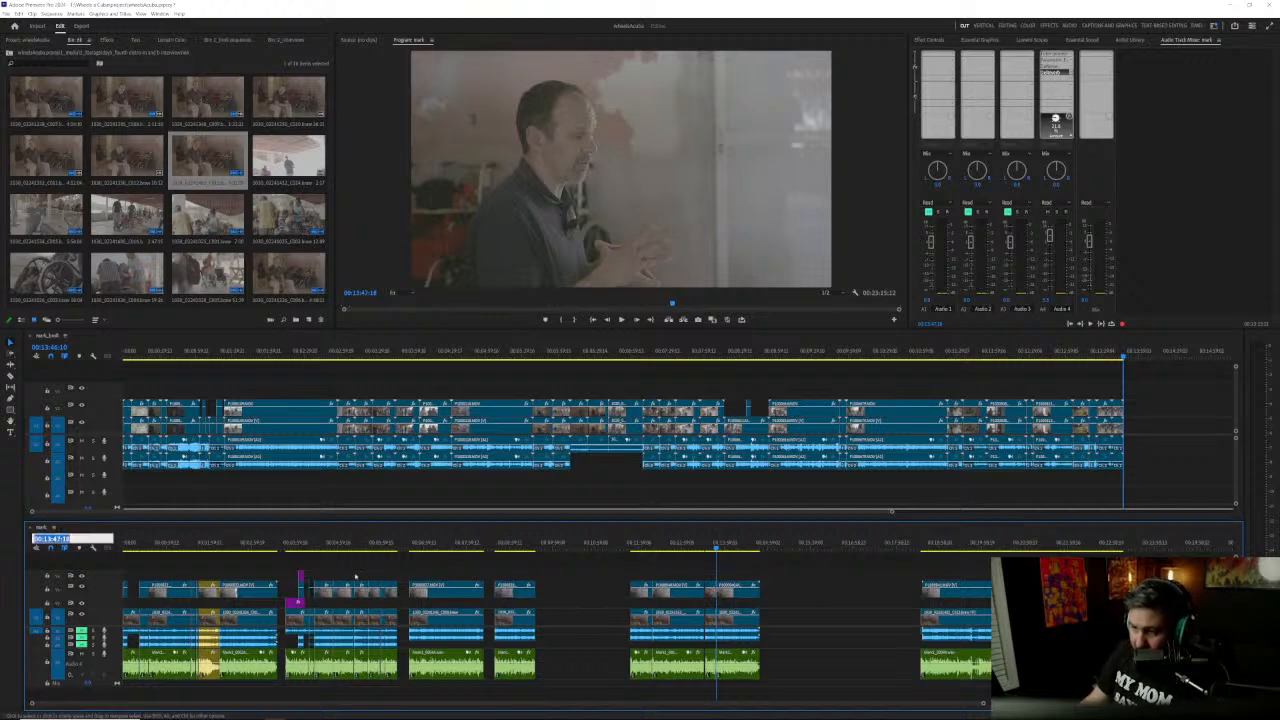
click(384, 545)
scroll(384, 630, up, 5)
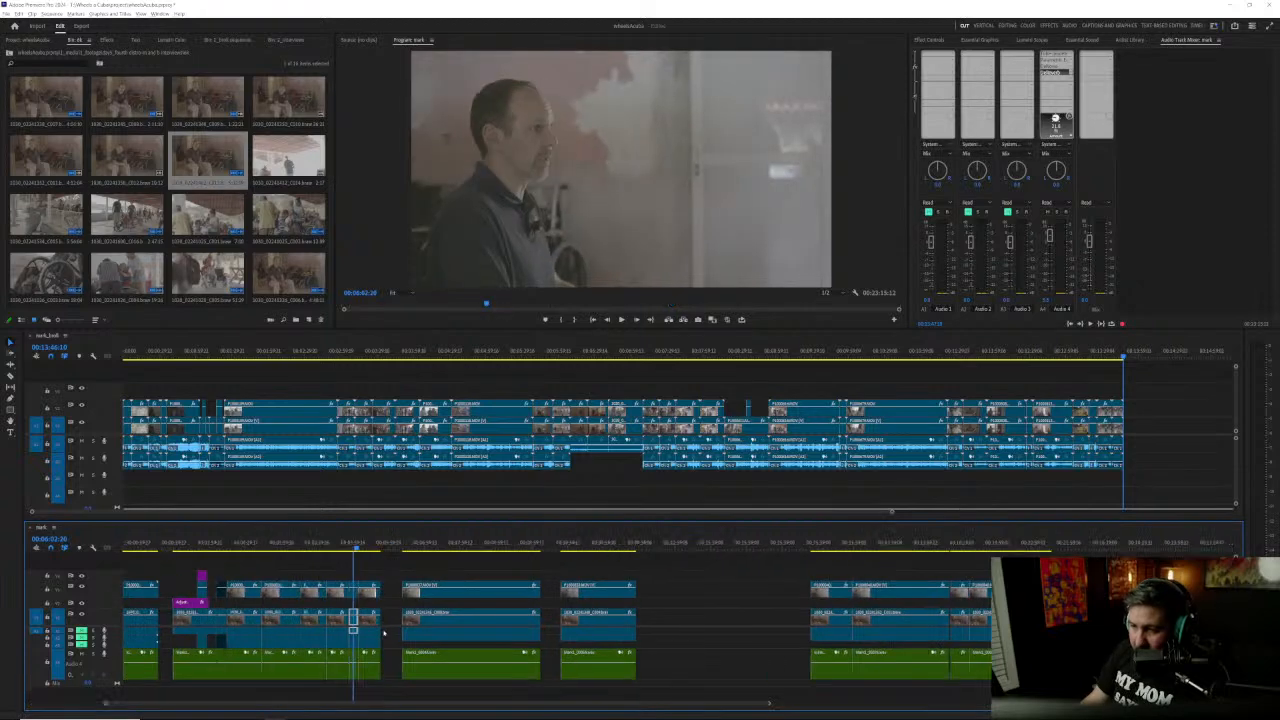
scroll(322, 640, up, 6)
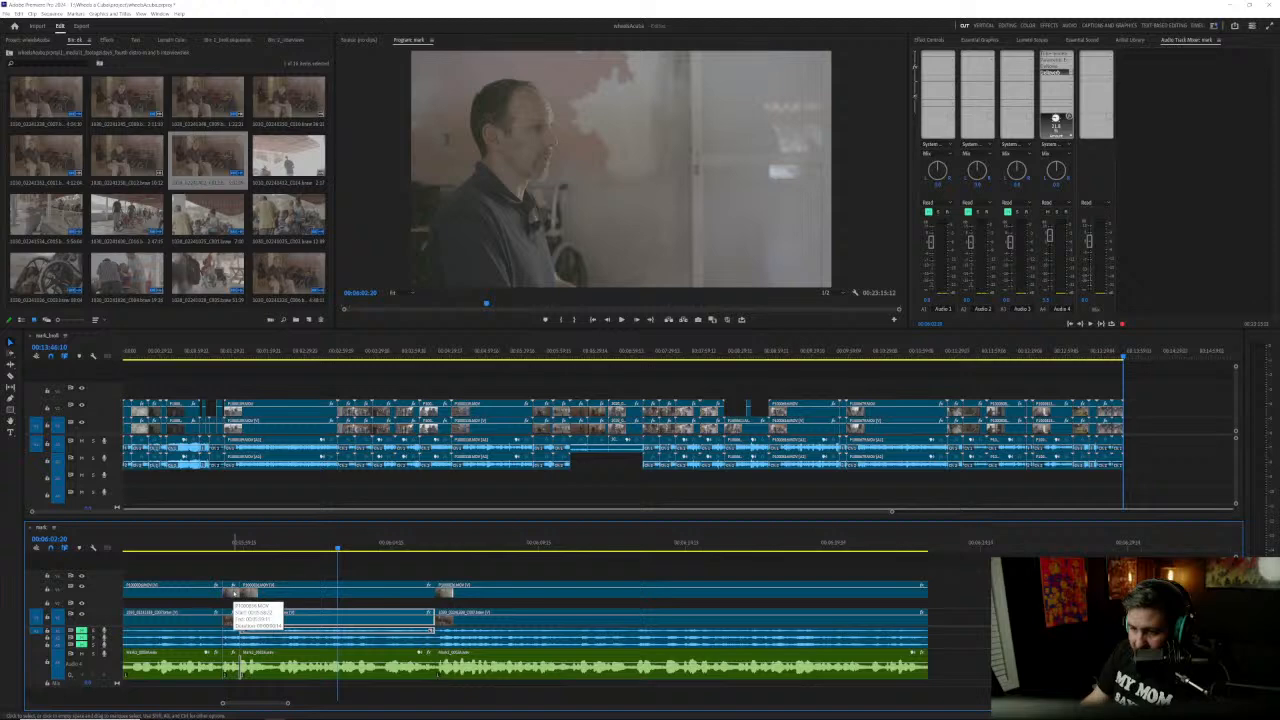
Step: Play the interview in short bursts around the short clip near 00:05:59
drag(198, 551, 162, 549)
key(space)
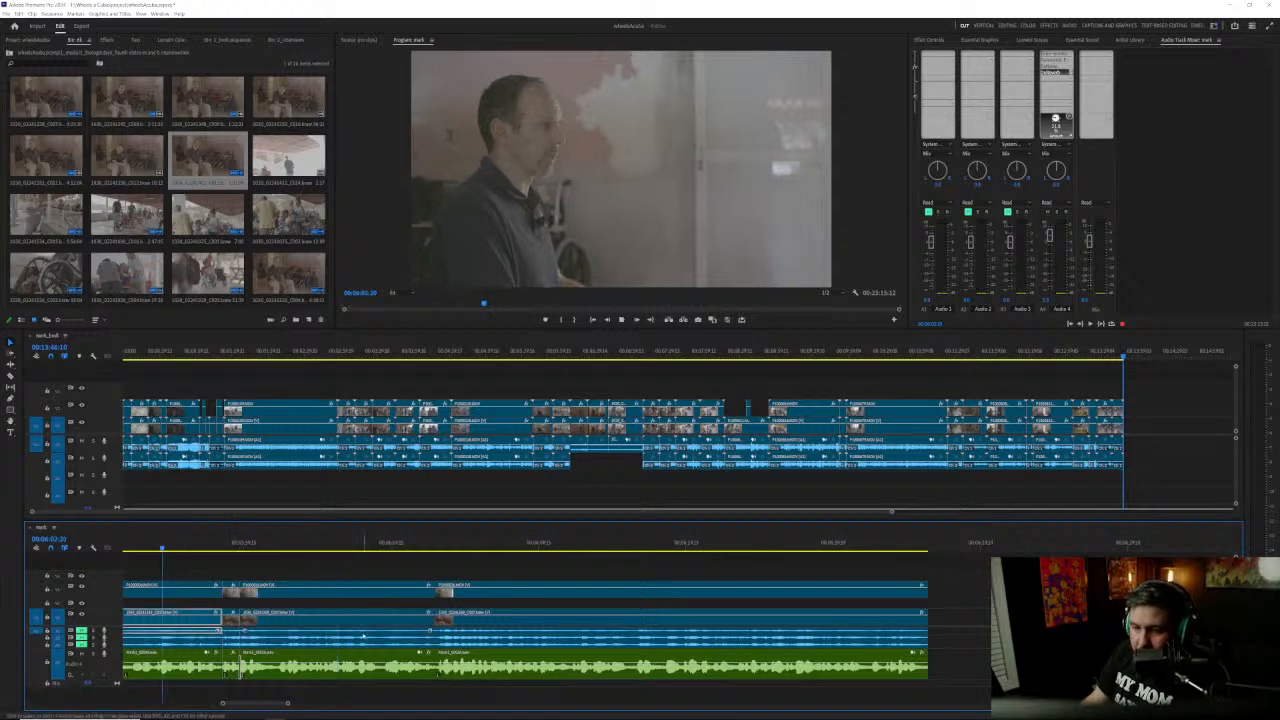
scroll(363, 636, up, 5)
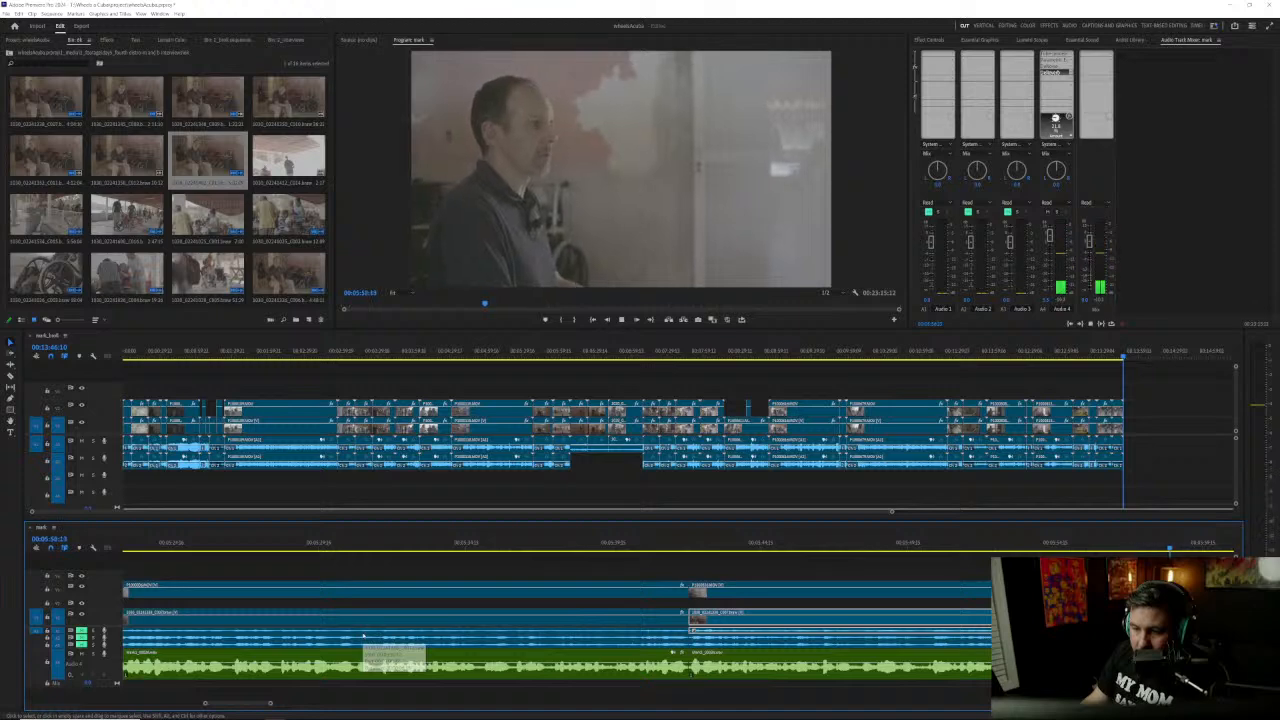
scroll(363, 636, down, 5)
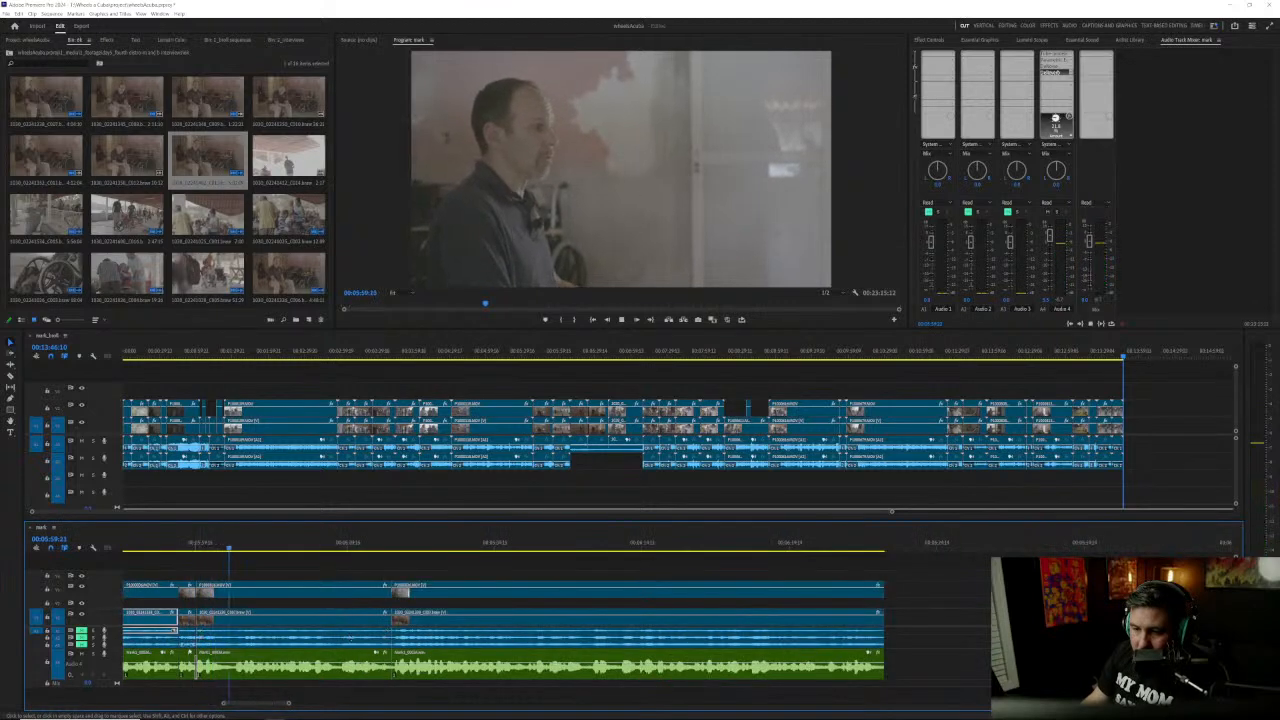
scroll(190, 653, up, 3)
key(space)
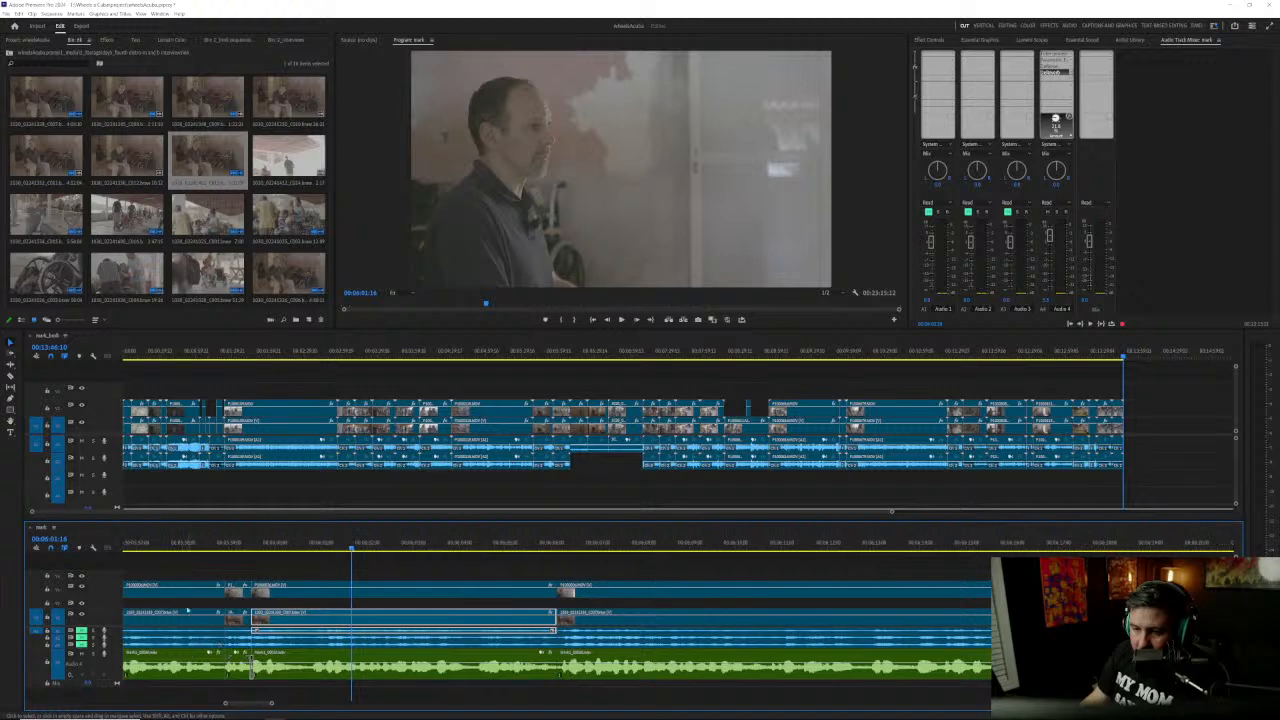
click(141, 544)
key(space)
scroll(351, 669, up, 5)
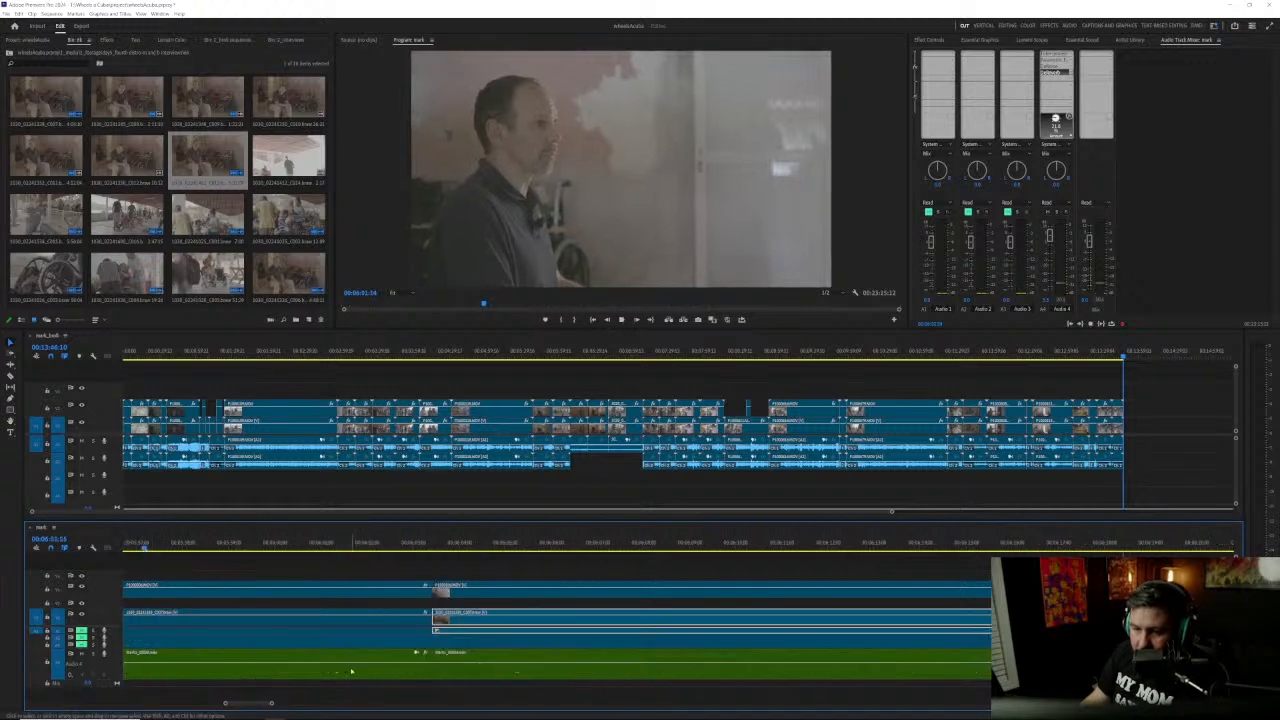
key(space)
Step: Replay the passage from shortly before the short clip near 00:05:59 through its edits
scroll(360, 668, down, 3)
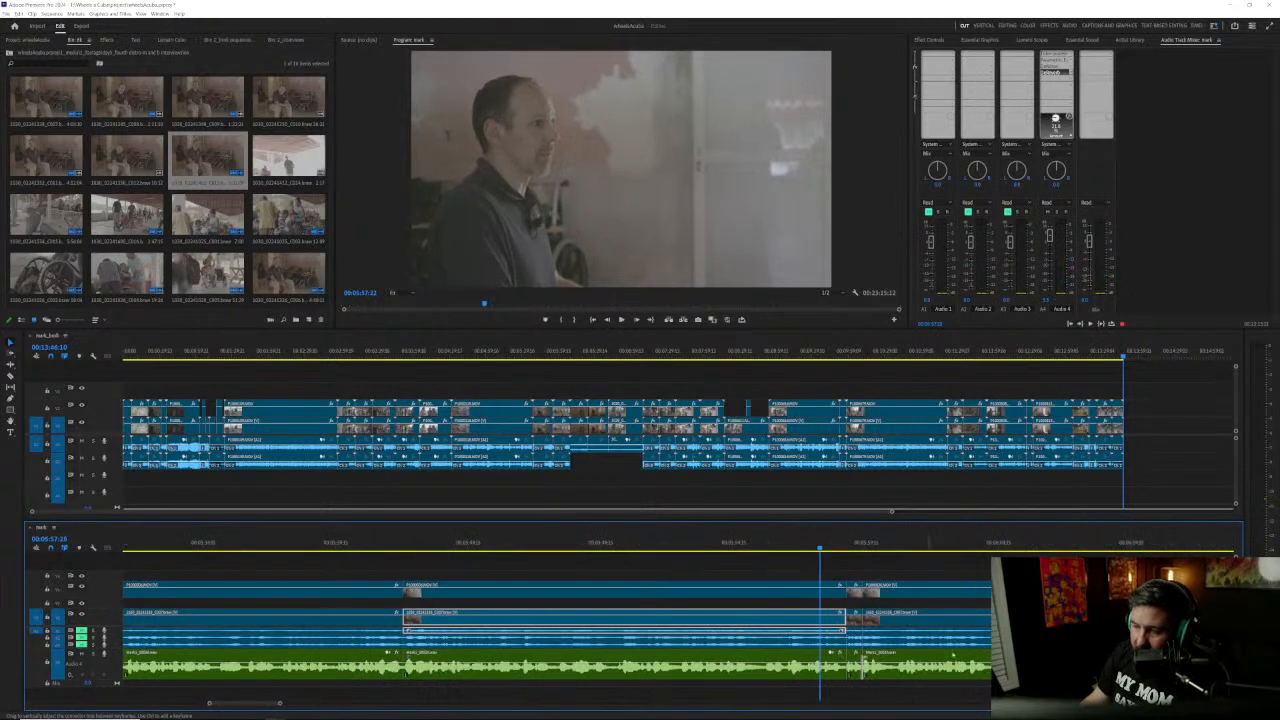
scroll(358, 668, up, 2)
scroll(698, 667, up, 1)
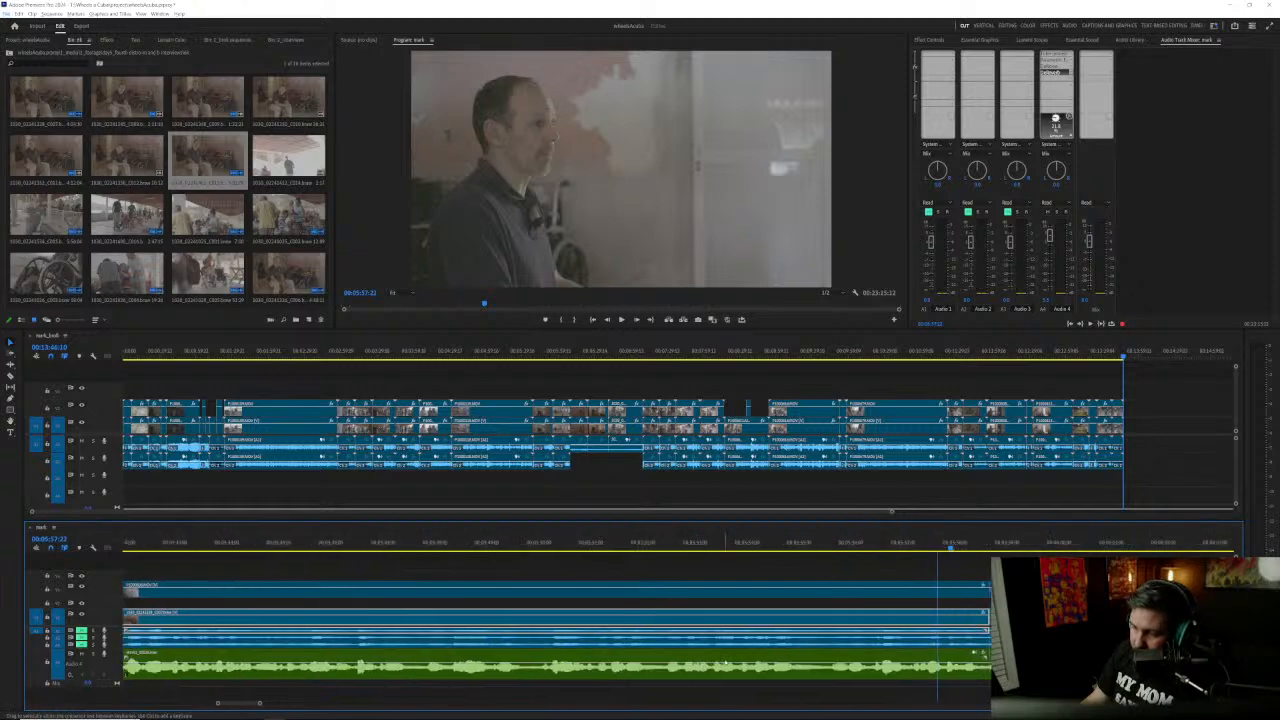
scroll(700, 665, down, 6)
drag(512, 548, 463, 548)
key(space)
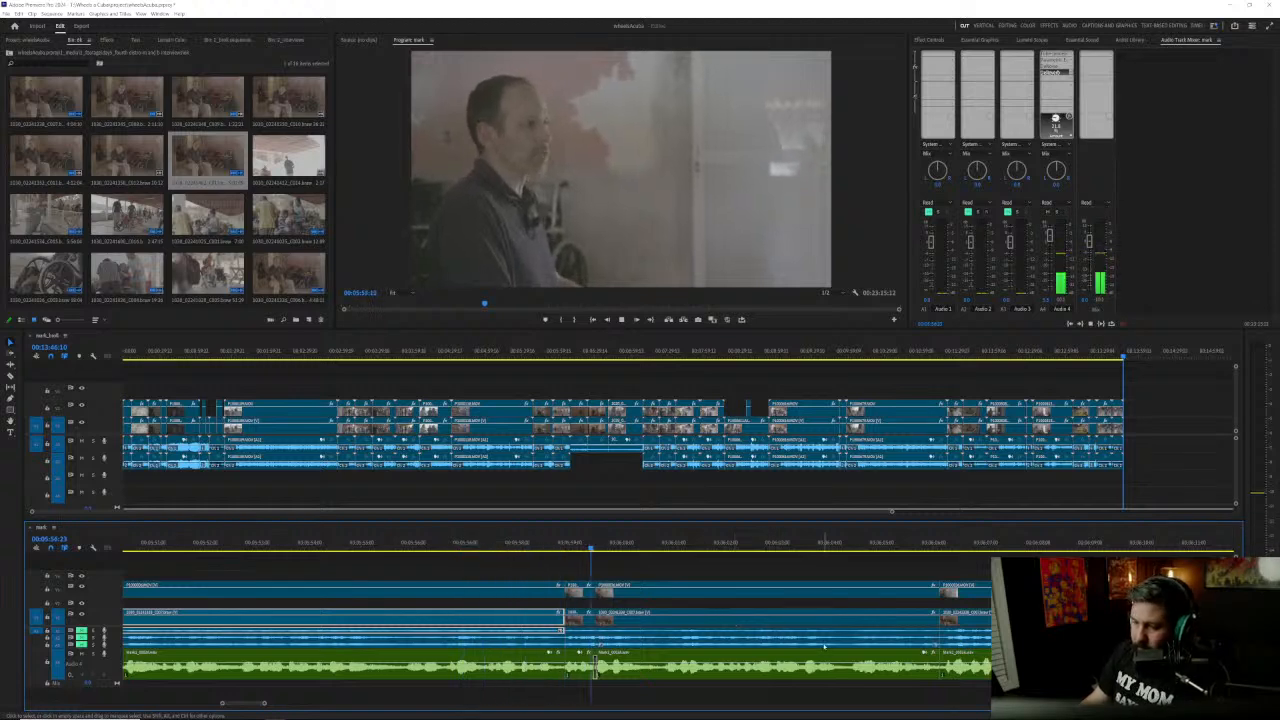
Step: Select the short recorder audio clip near 00:05:59 and replay its transitions to compare its loudness with the neighbouring clips
click(598, 668)
click(581, 670)
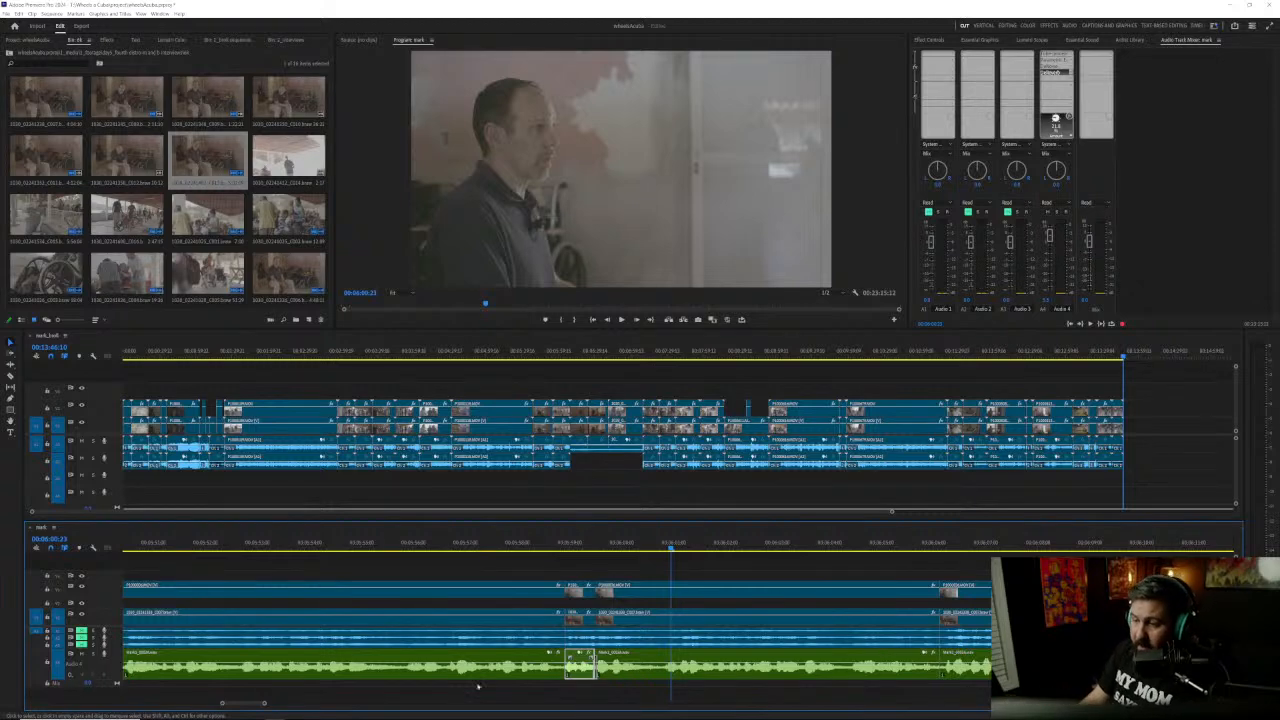
click(400, 553)
key(space)
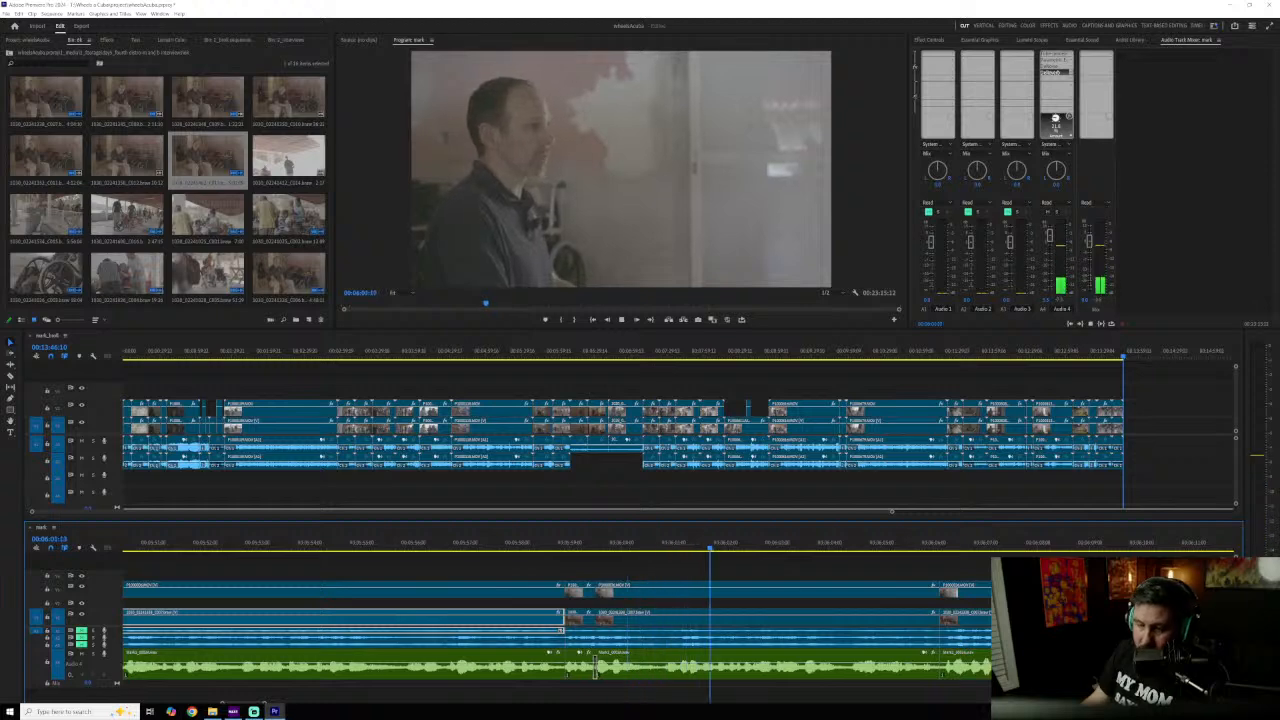
key(space)
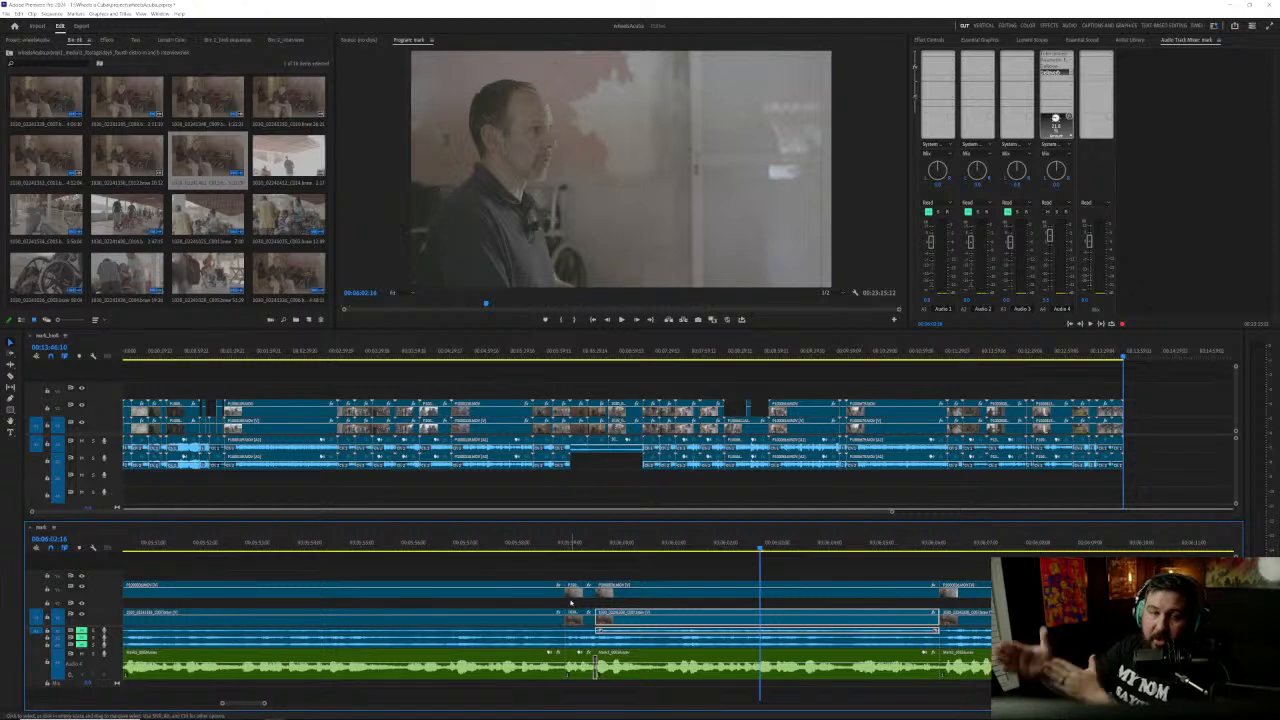
click(489, 546)
key(space)
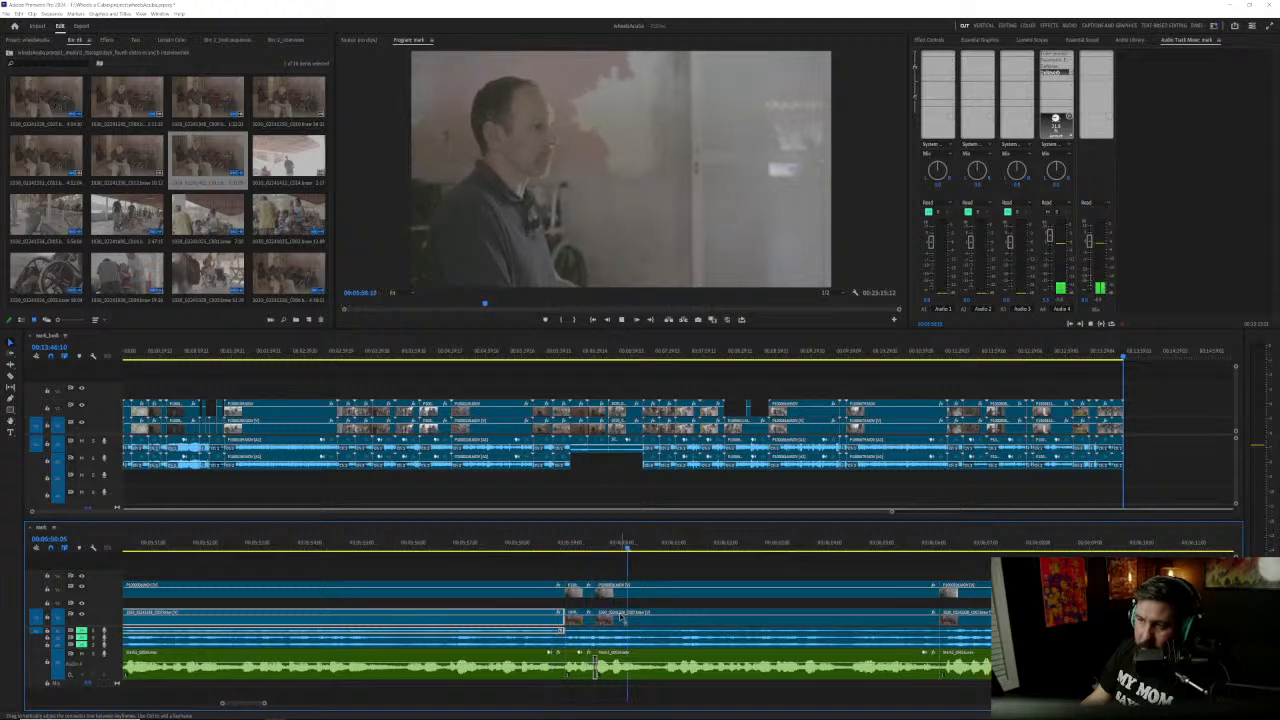
Step: Compare the peak amplitudes of the short recorder clip and the clip after it in Audio Gain, leaving both unchanged
click(580, 664)
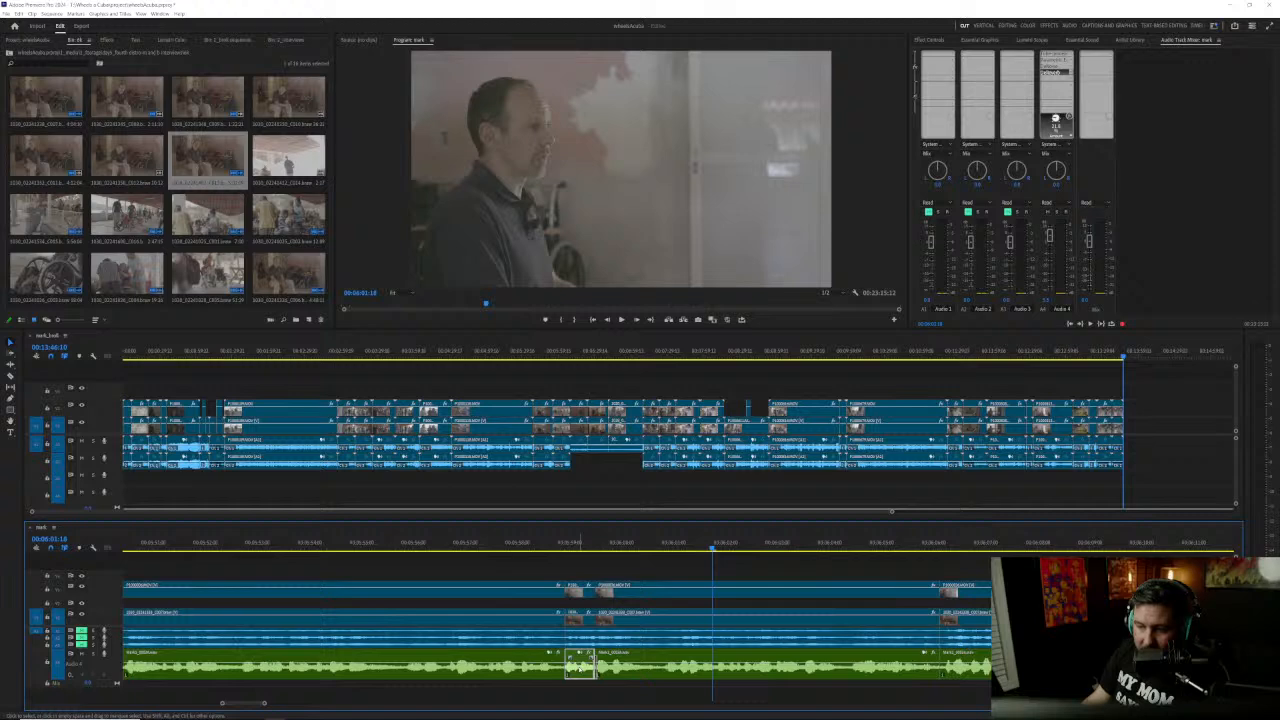
key(g)
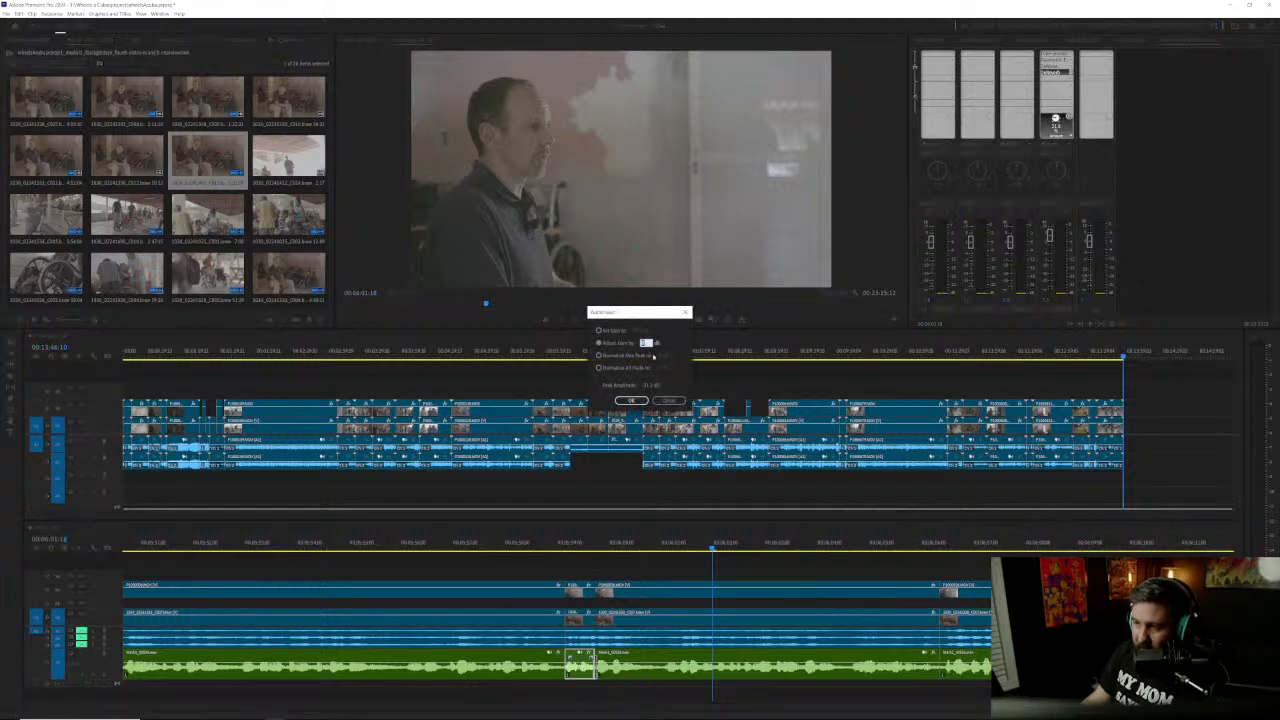
click(669, 400)
click(615, 669)
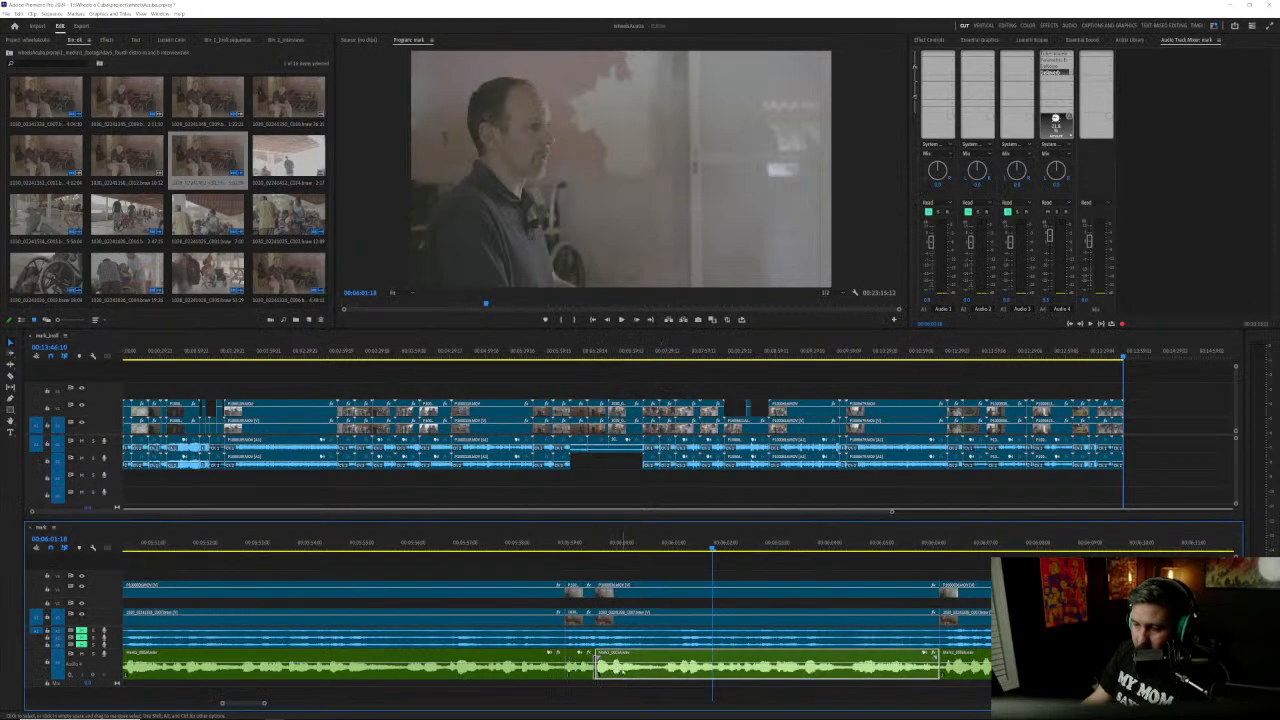
key(g)
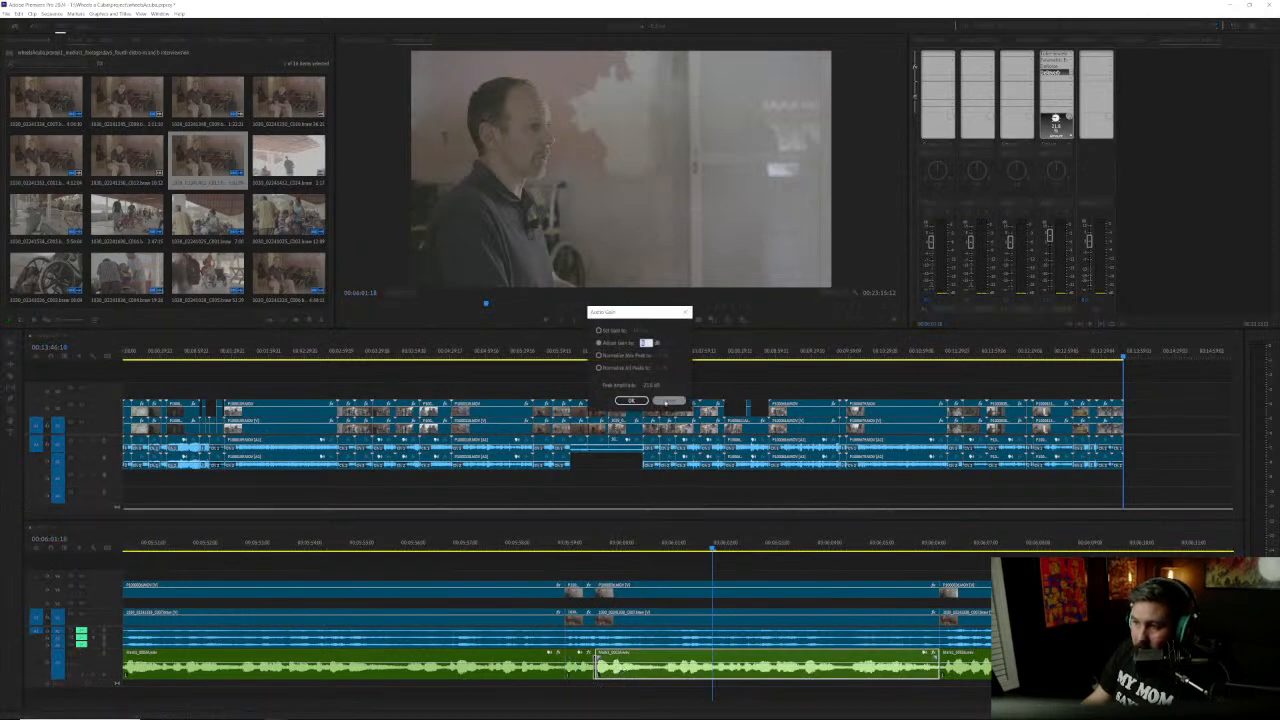
click(669, 400)
click(580, 665)
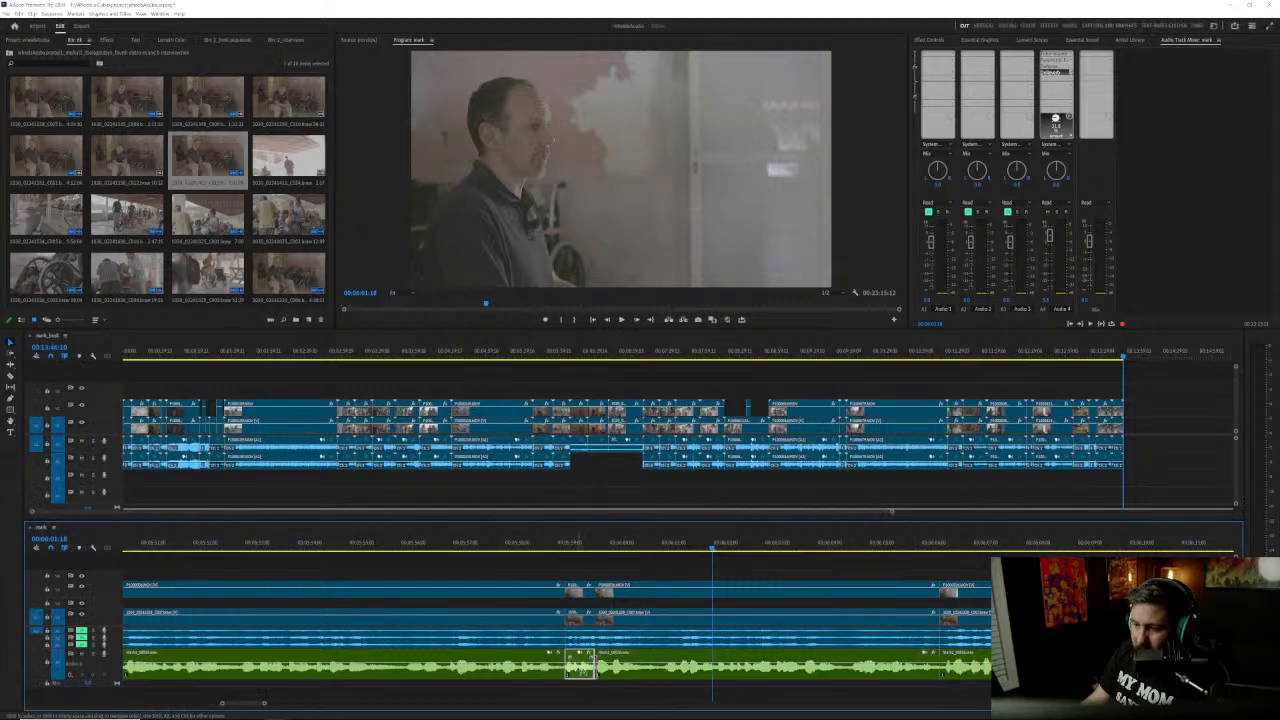
key(g)
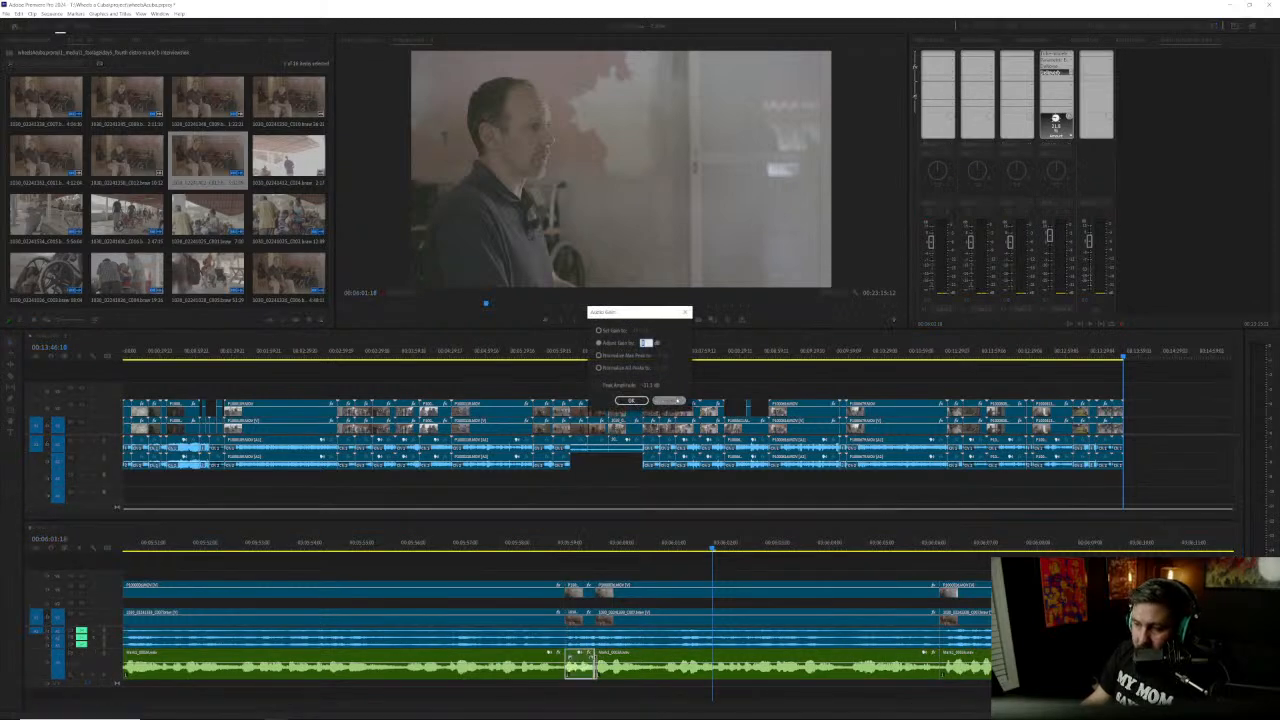
click(668, 400)
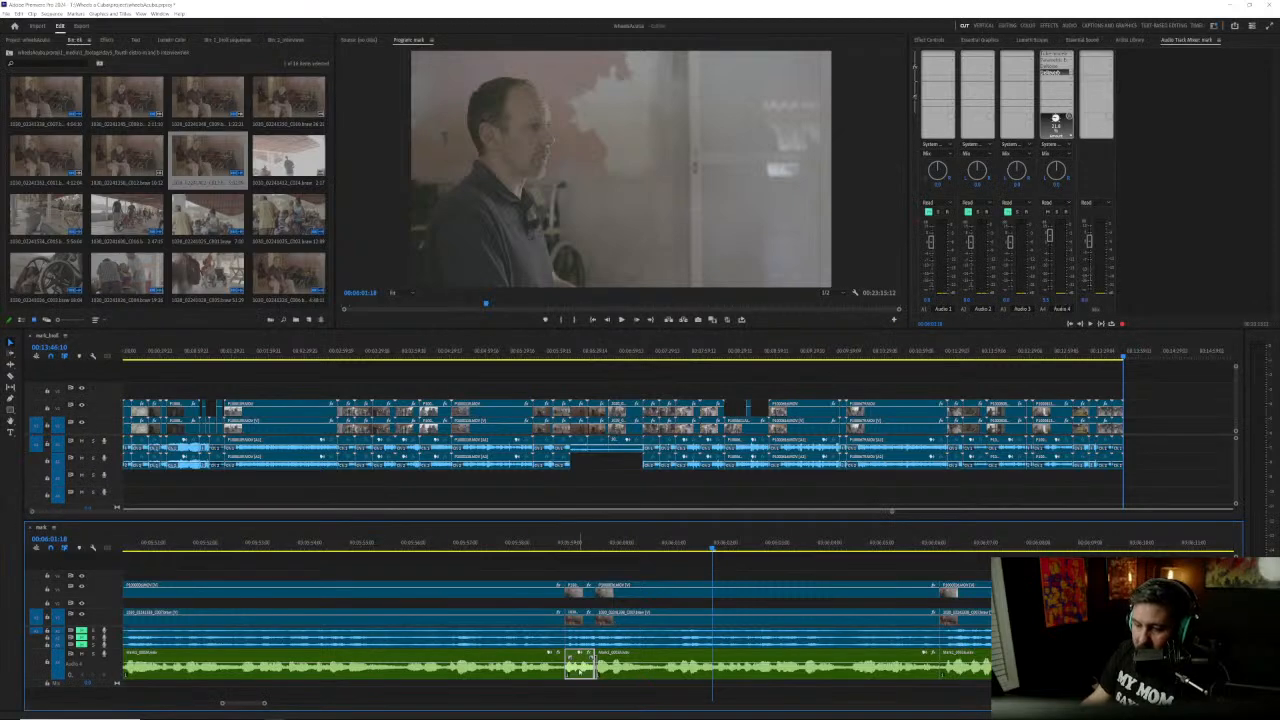
Step: Set the gain of the short recorder clip near 00:05:59 to 0 dB
key(g)
click(609, 332)
click(641, 331)
text(0)
key(Return)
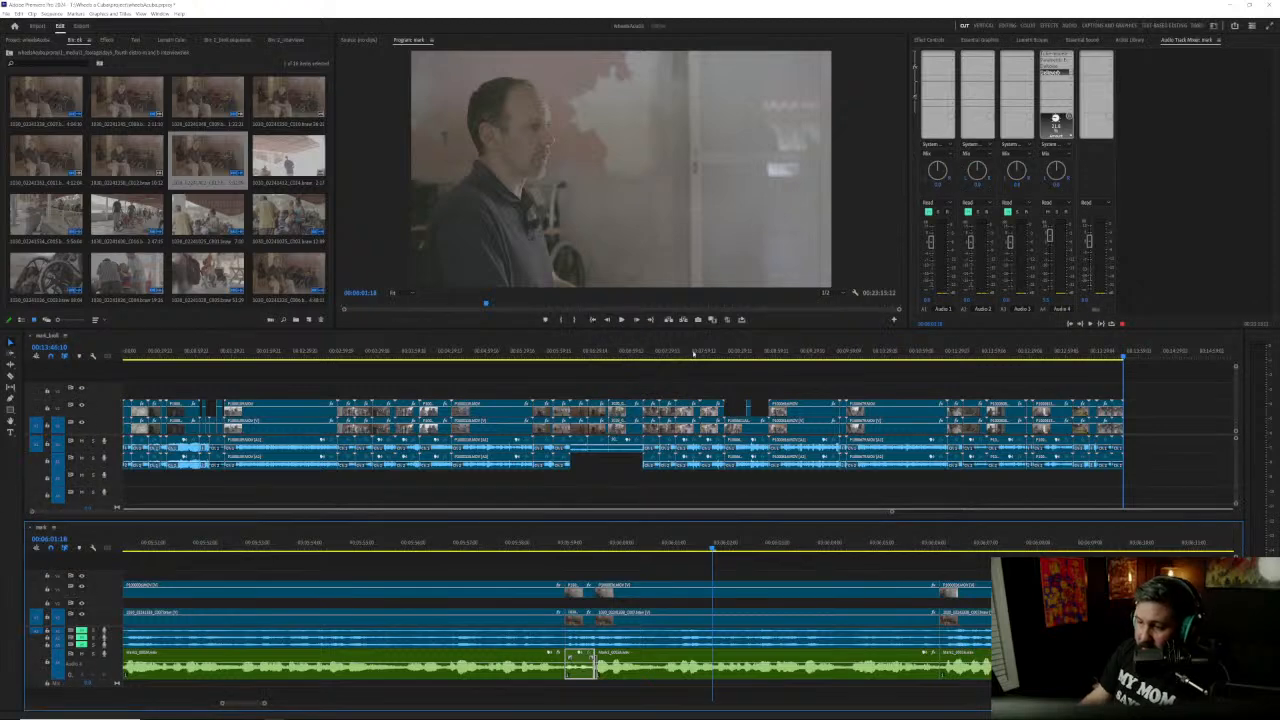
Step: Normalize the max peak of the short recorder clip and listen to the transition across its edits
key(g)
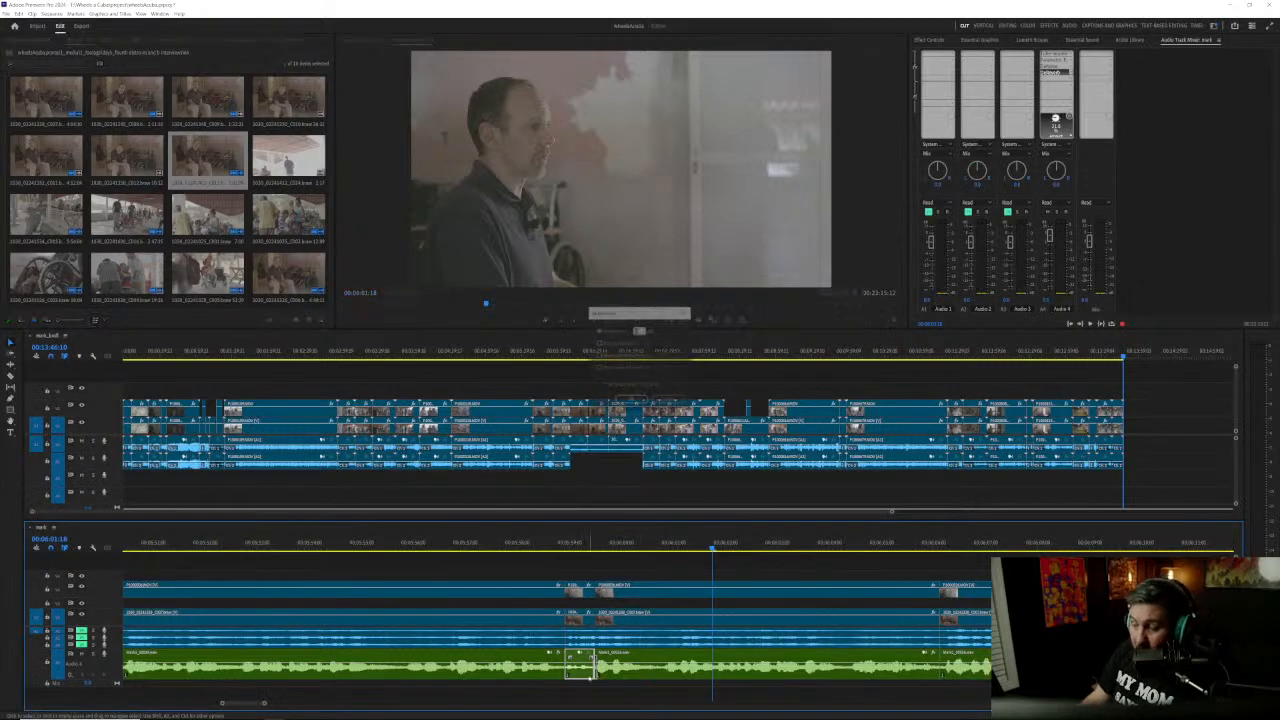
click(620, 355)
click(663, 356)
key(Return)
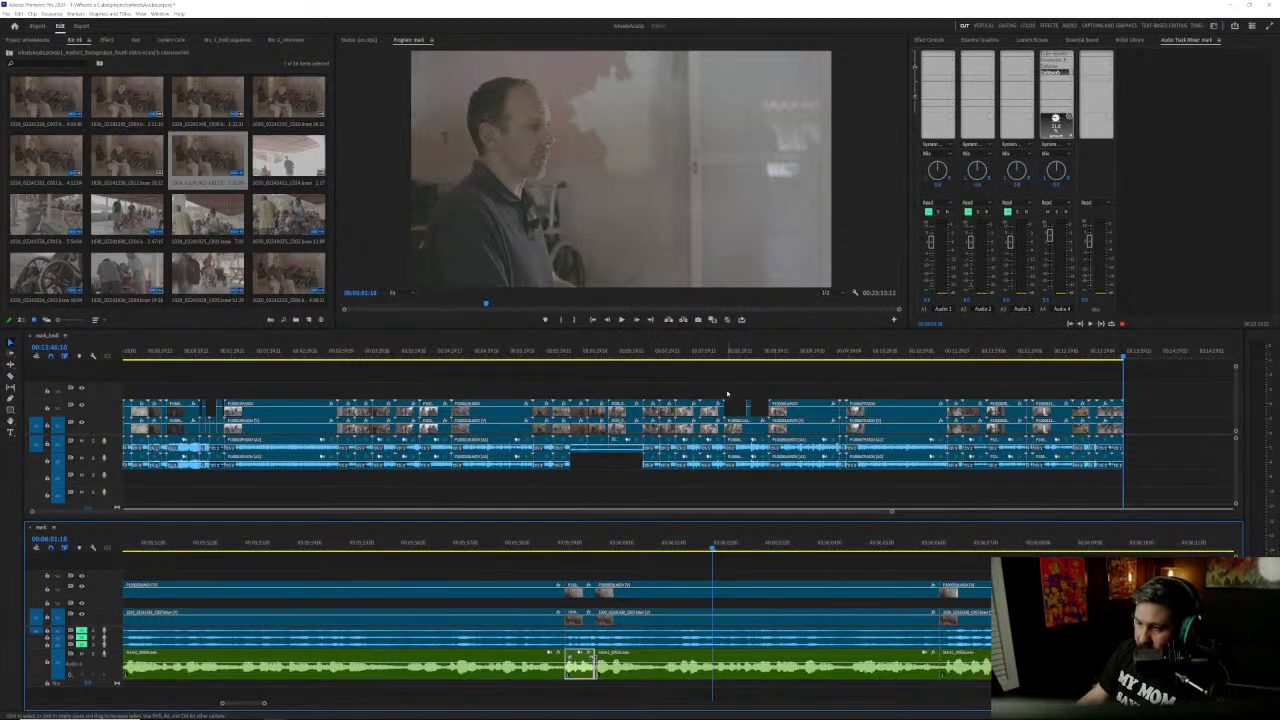
click(525, 543)
key(space)
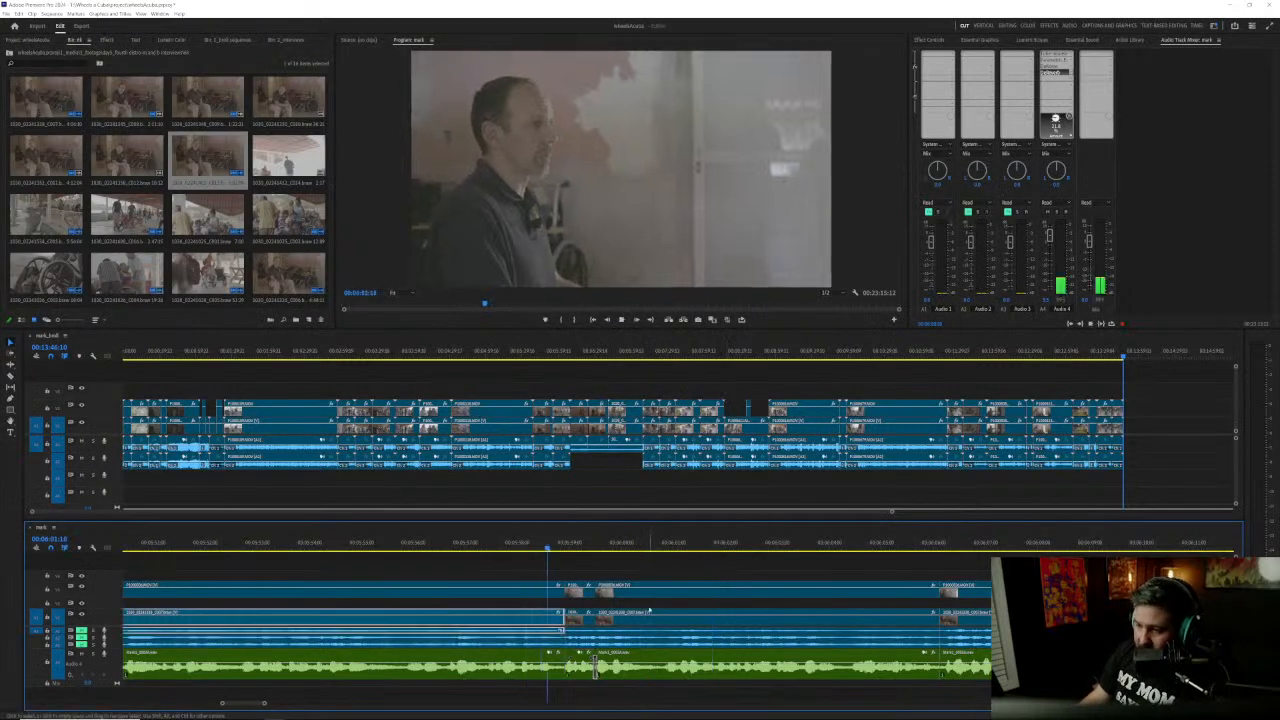
key(space)
click(650, 610)
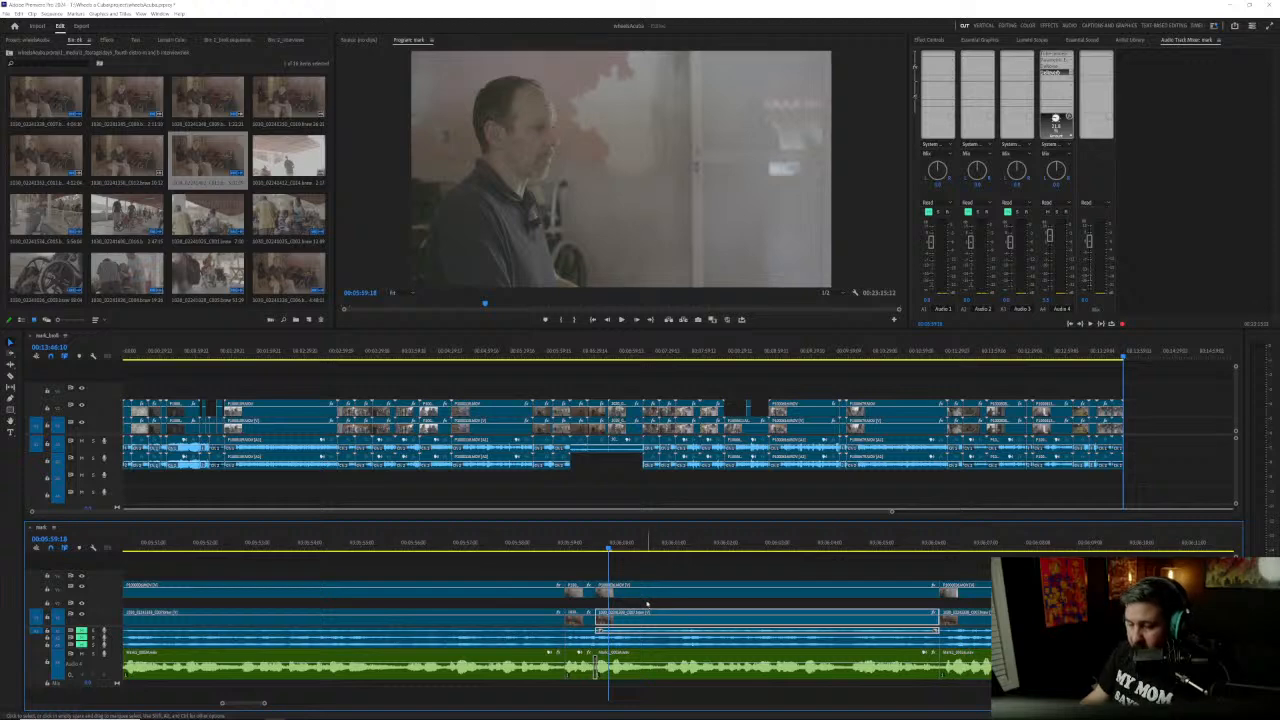
Step: Repeat the max-peak normalization on the short recorder clip, replaying from just before its first edit after each pass
click(580, 677)
key(g)
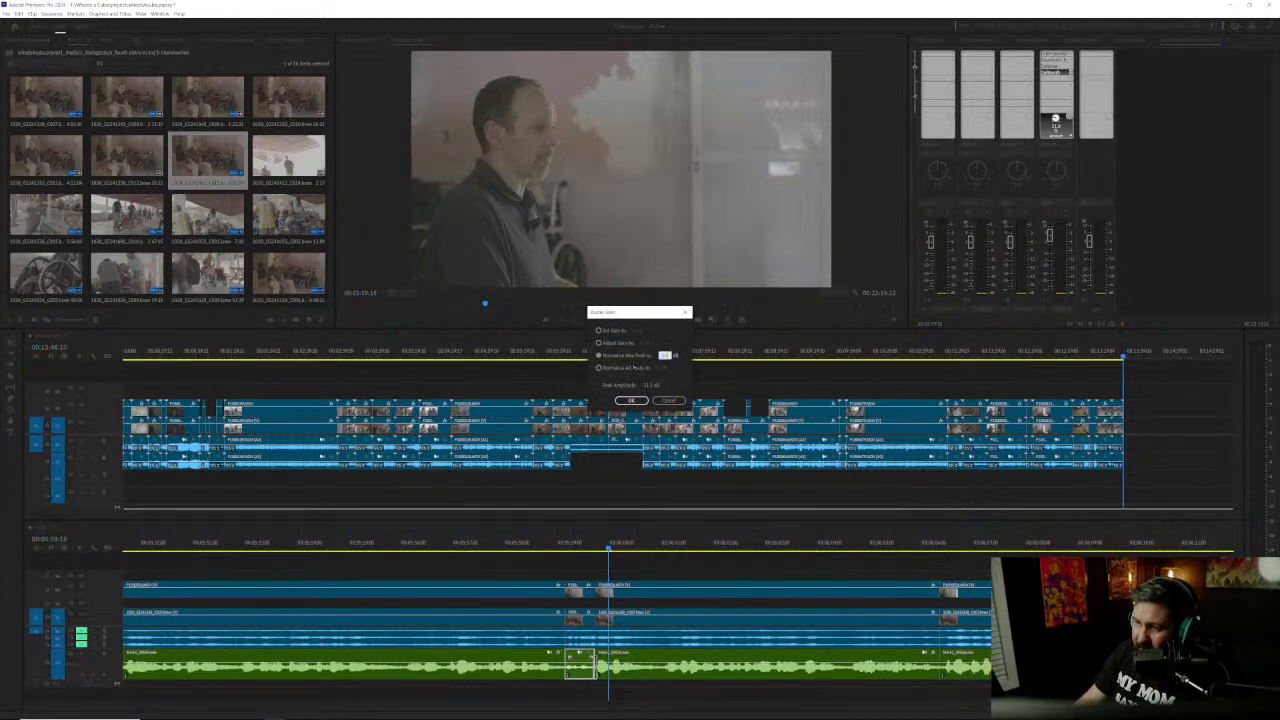
key(Return)
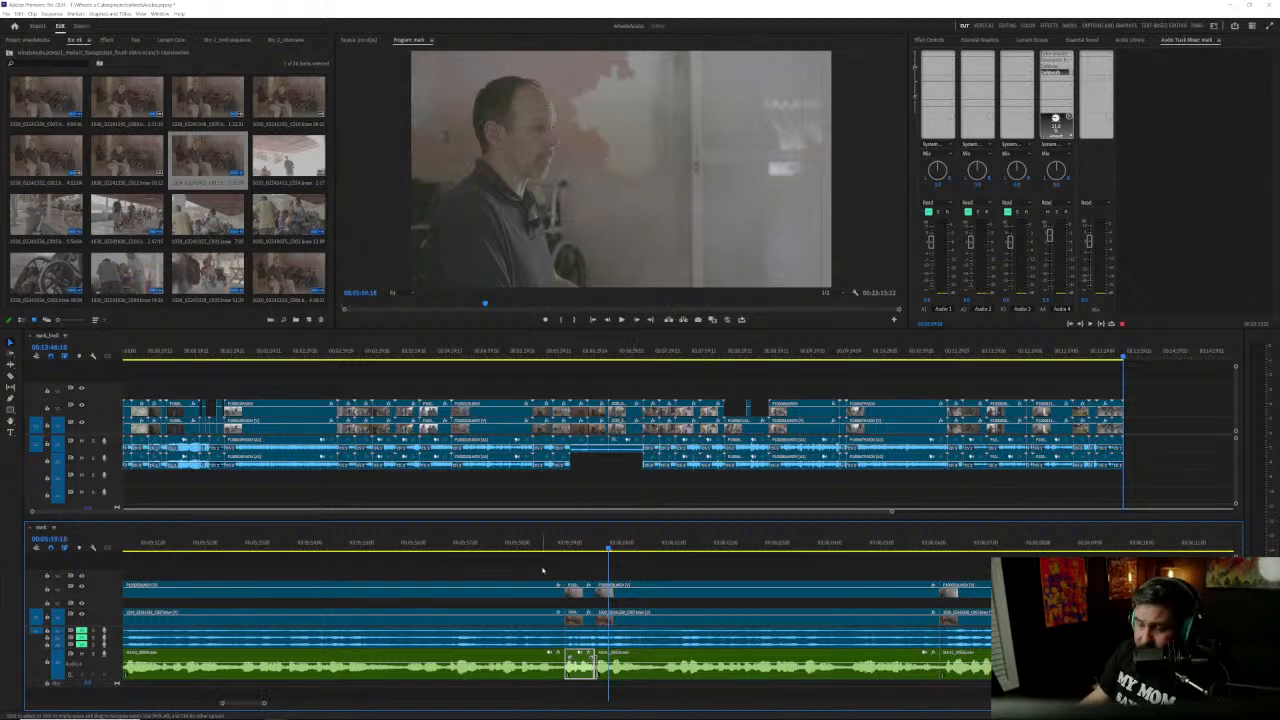
click(522, 545)
key(space)
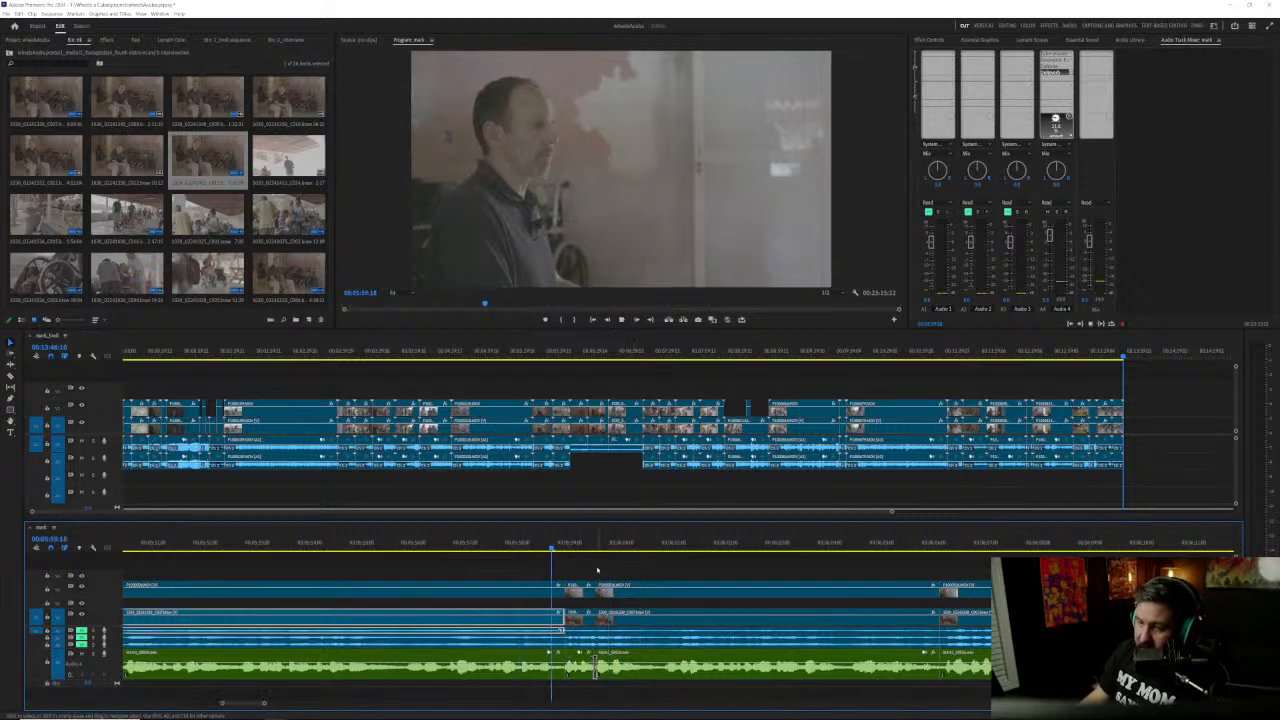
click(586, 673)
key(g)
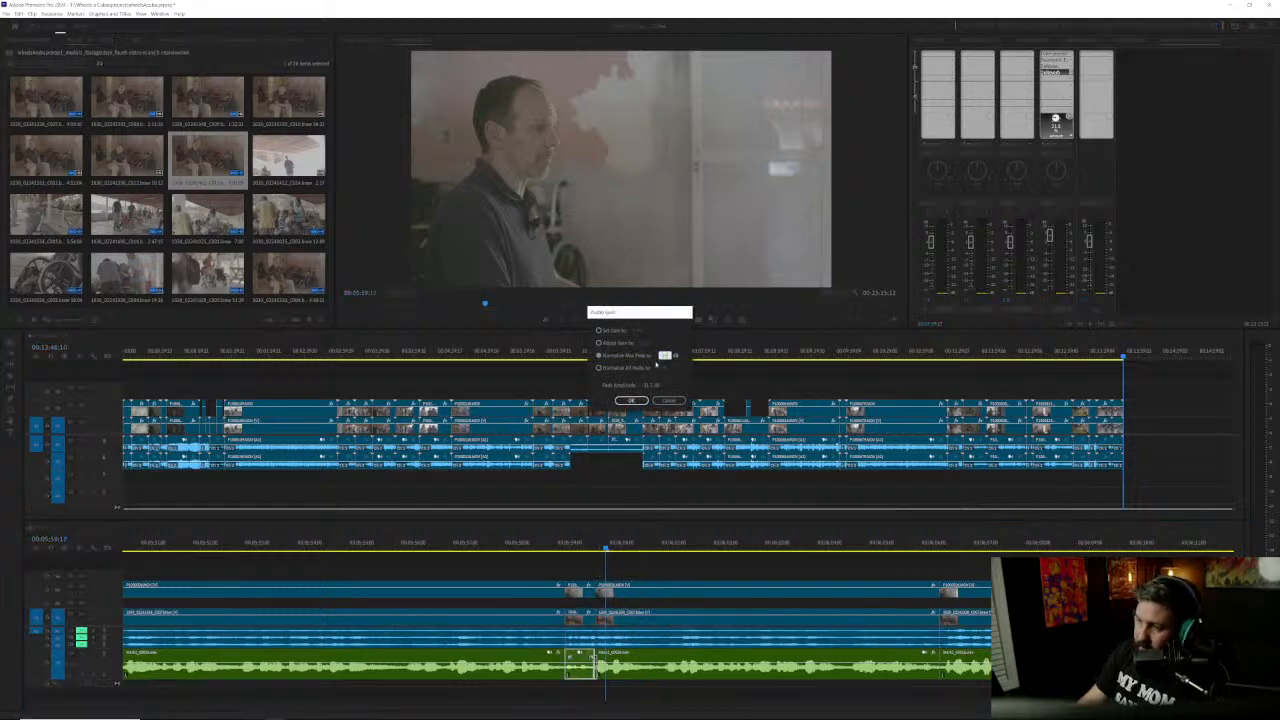
key(Return)
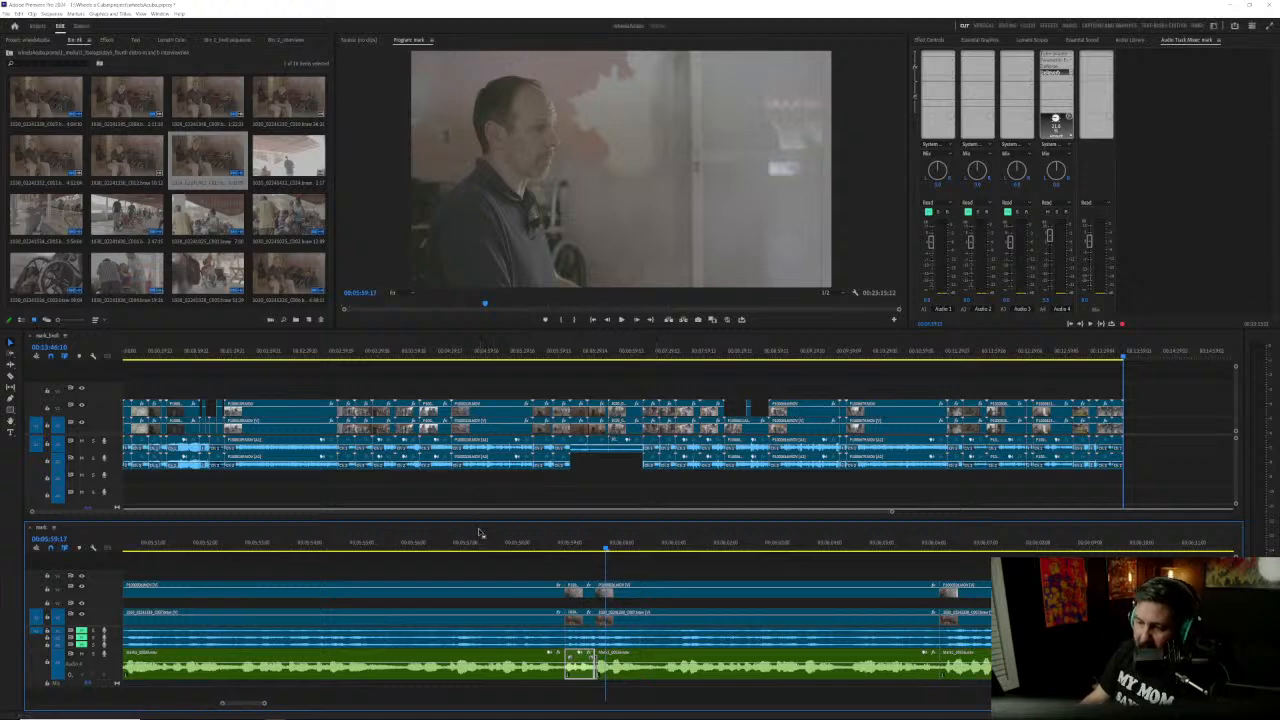
key(d)
key(space)
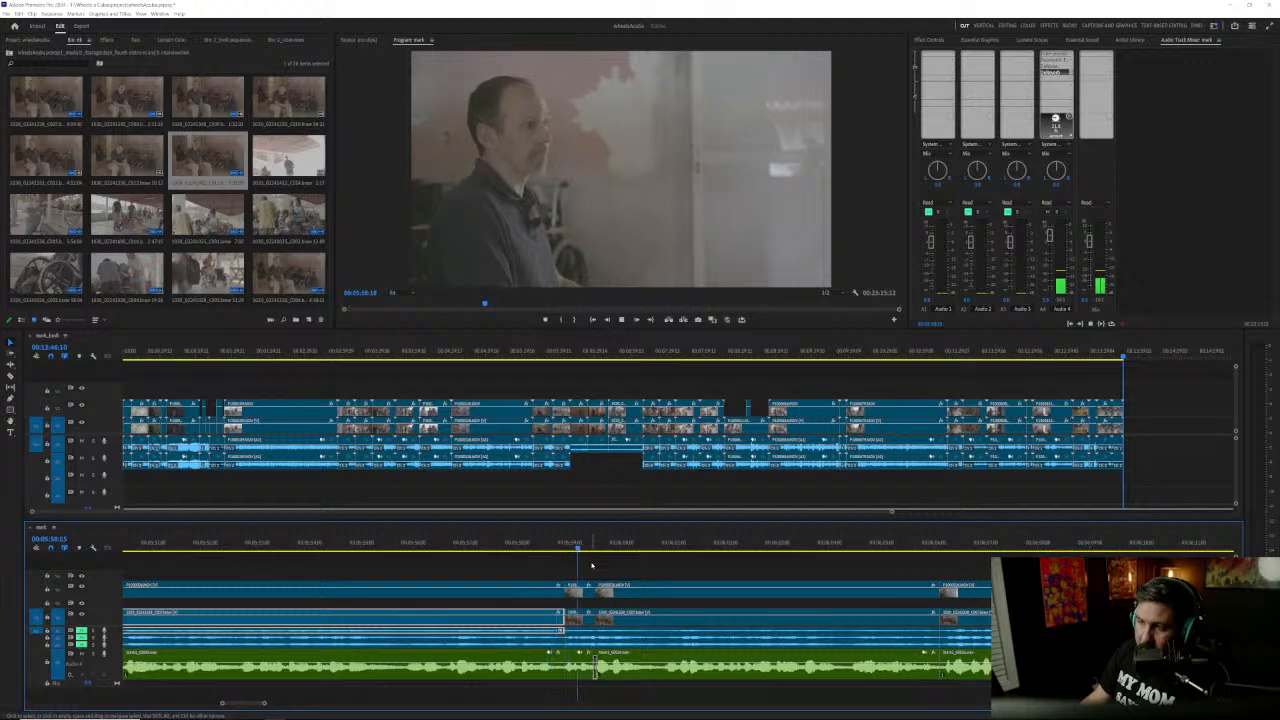
Step: Stop playback at 00:06:00:22, select the interview clip under the playhead and save the project
key(space)
key(d)
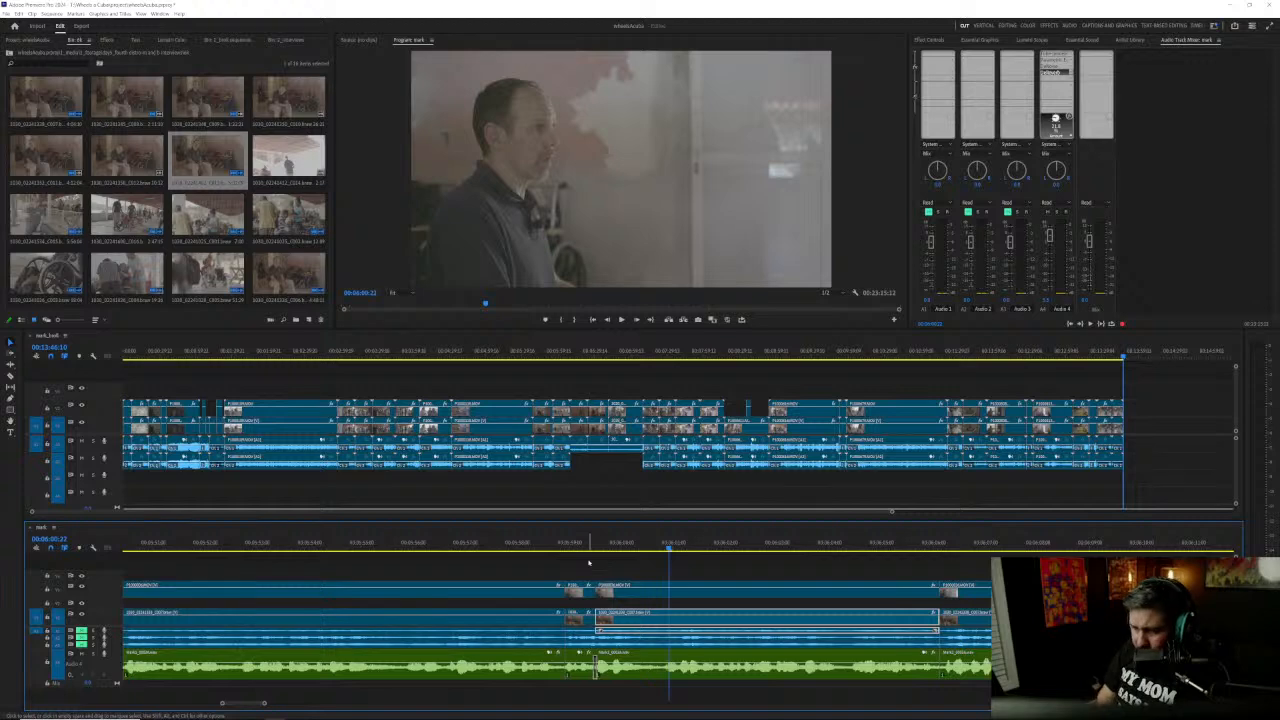
key(ctrl+s)
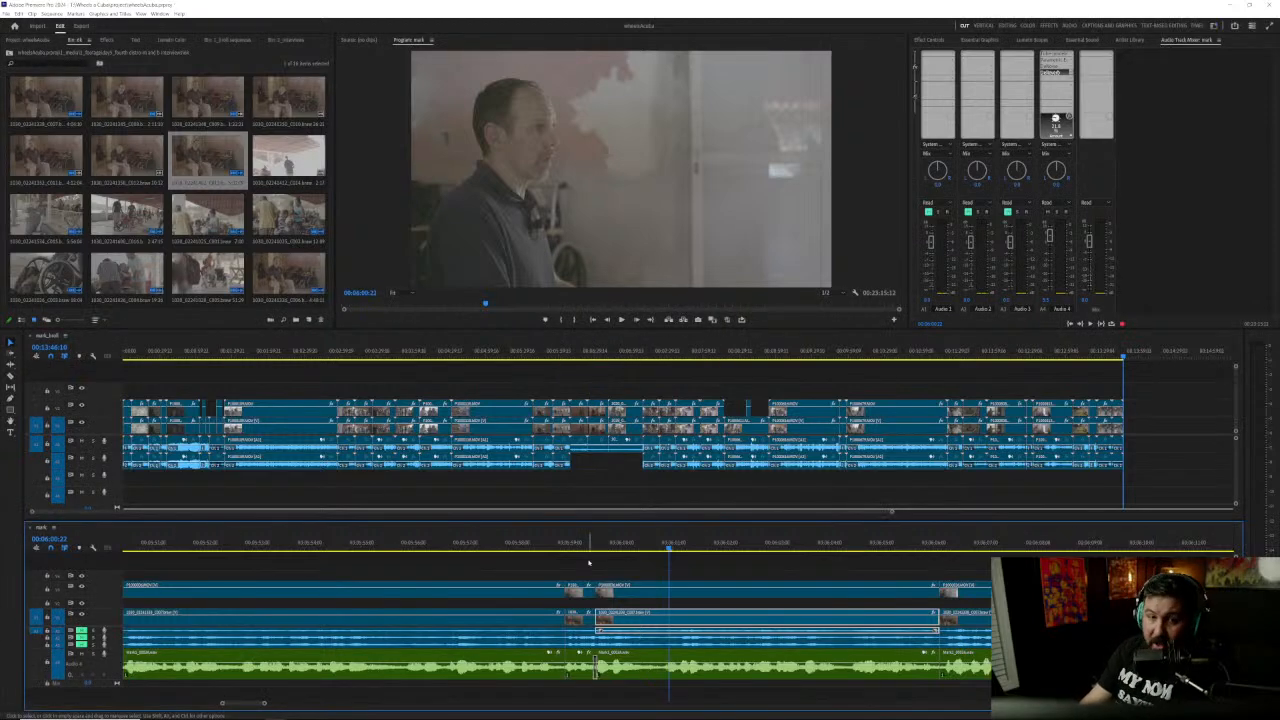
Step: Jump to about 00:13:47 in the interview sequence and listen through the answer to its end near 00:14:47
key(backslash)
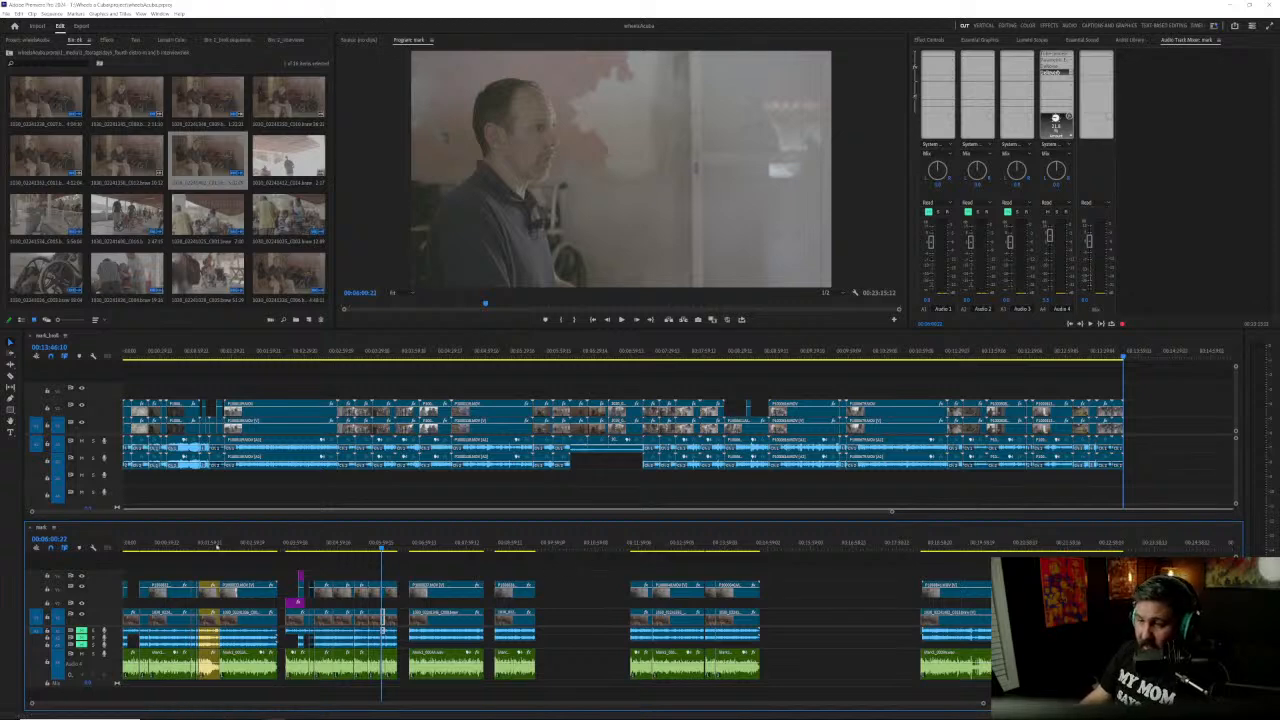
click(70, 539)
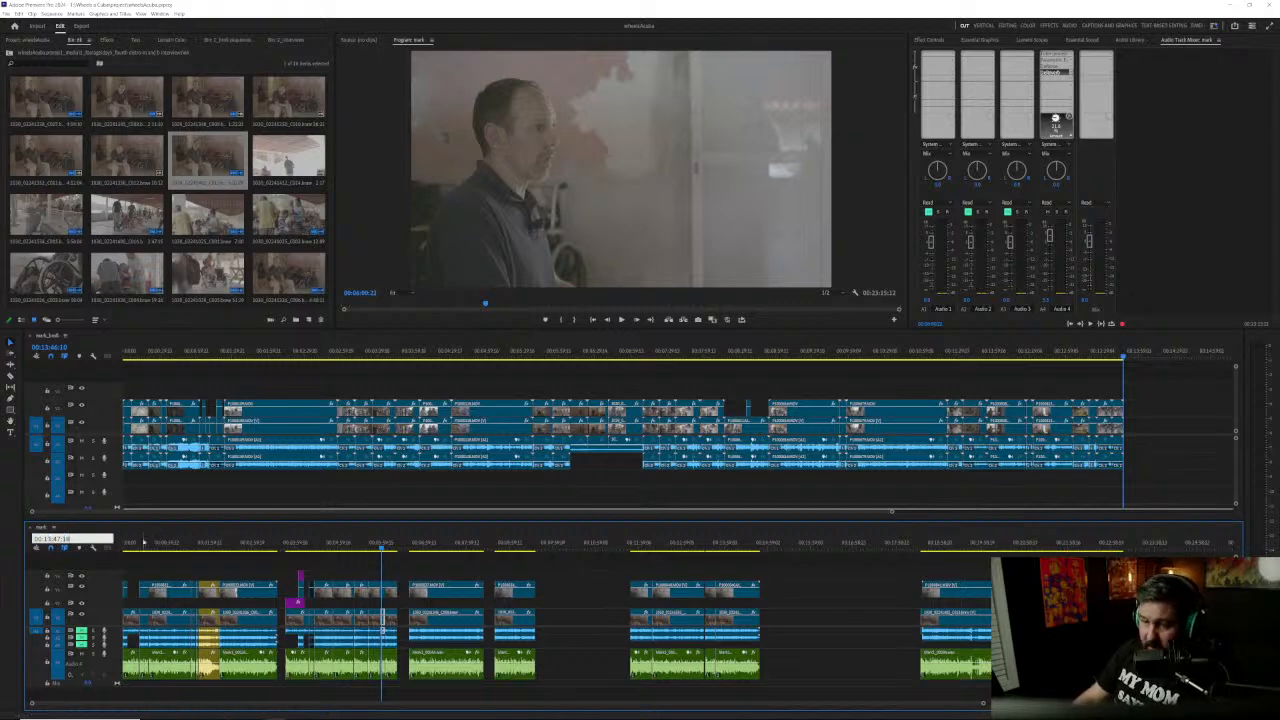
key(Return)
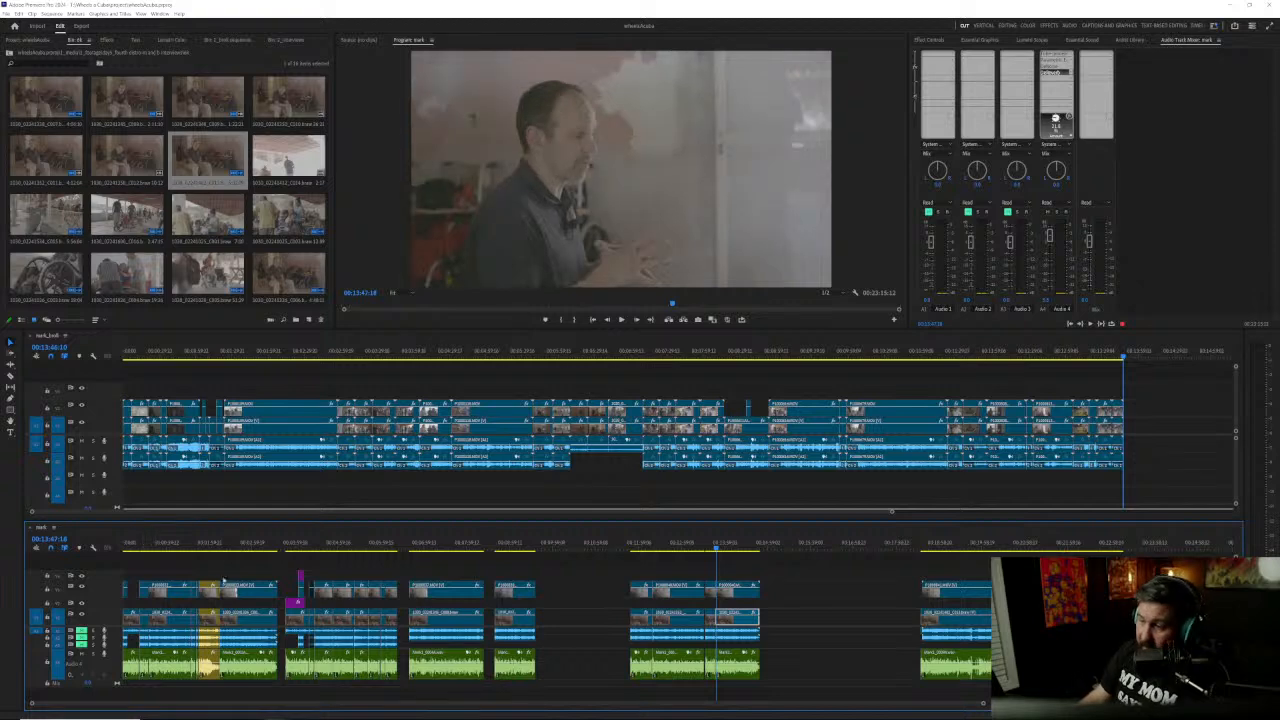
scroll(727, 617, up, 3)
scroll(727, 617, up, 5)
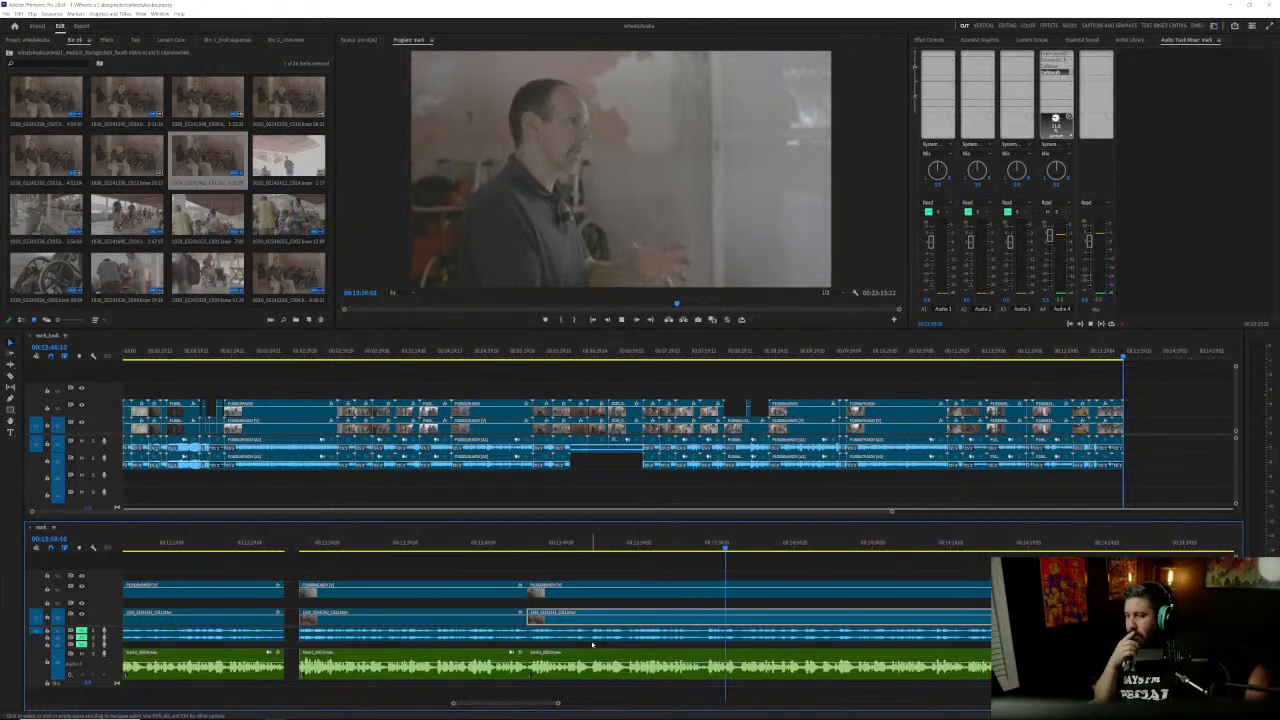
key(space)
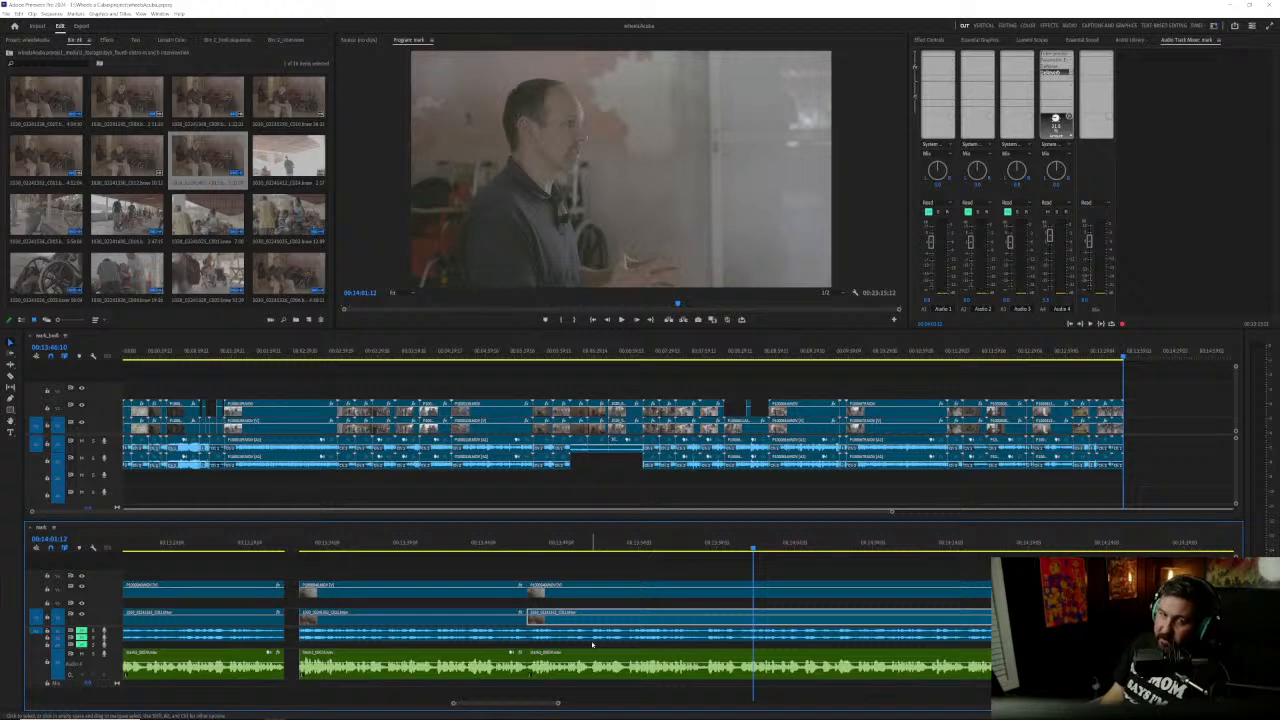
key(space)
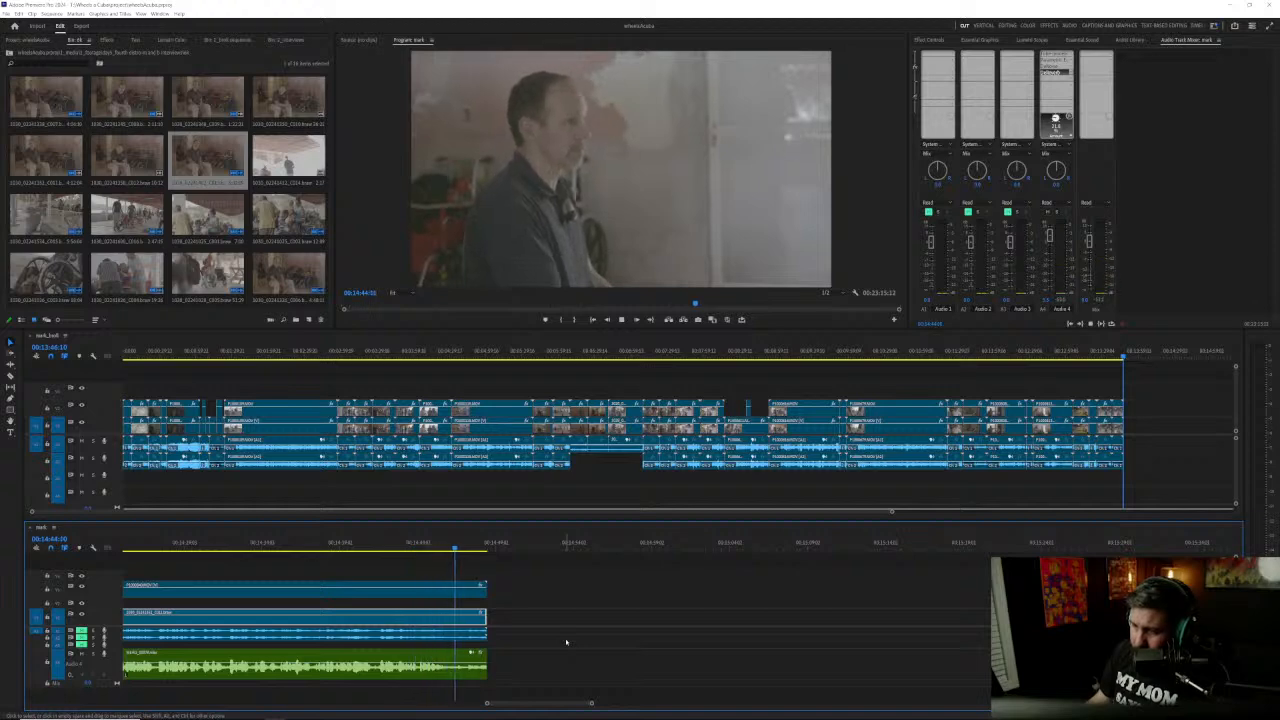
key(space)
Step: Trim the end of the answer's video and audio clips back to just before 00:14:47 and save the project
drag(503, 588, 124, 674)
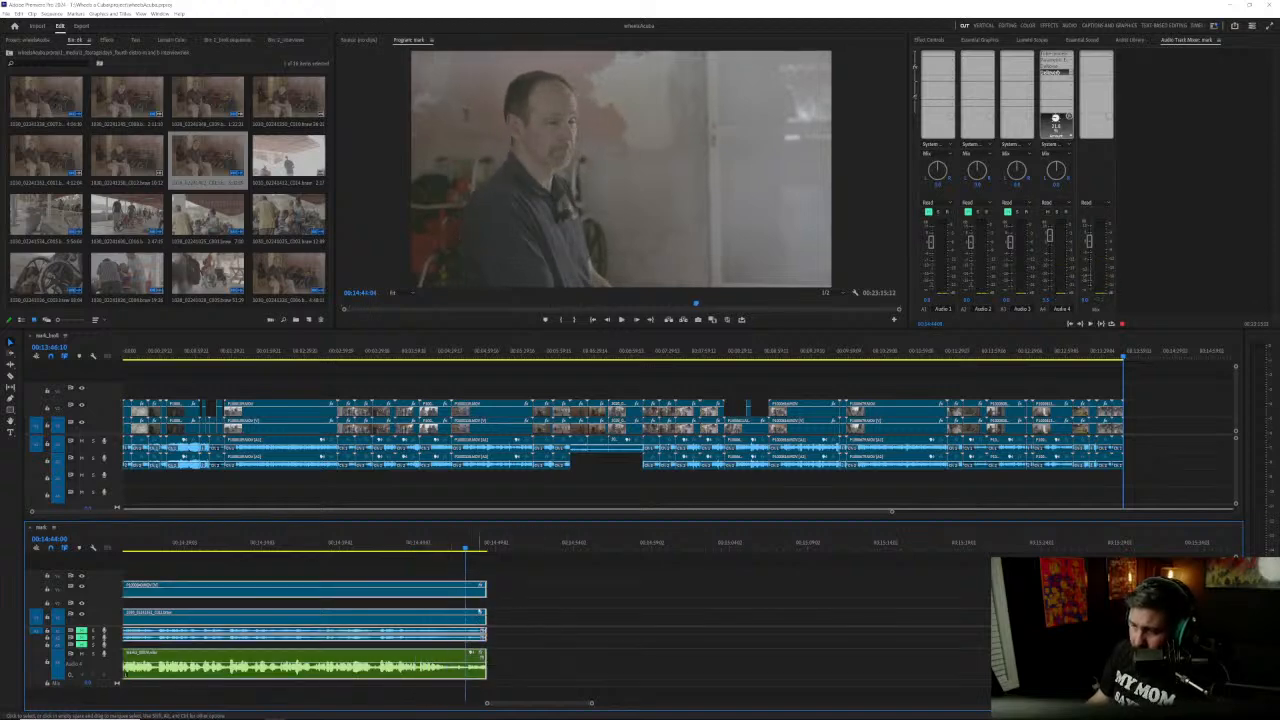
drag(486, 592, 451, 594)
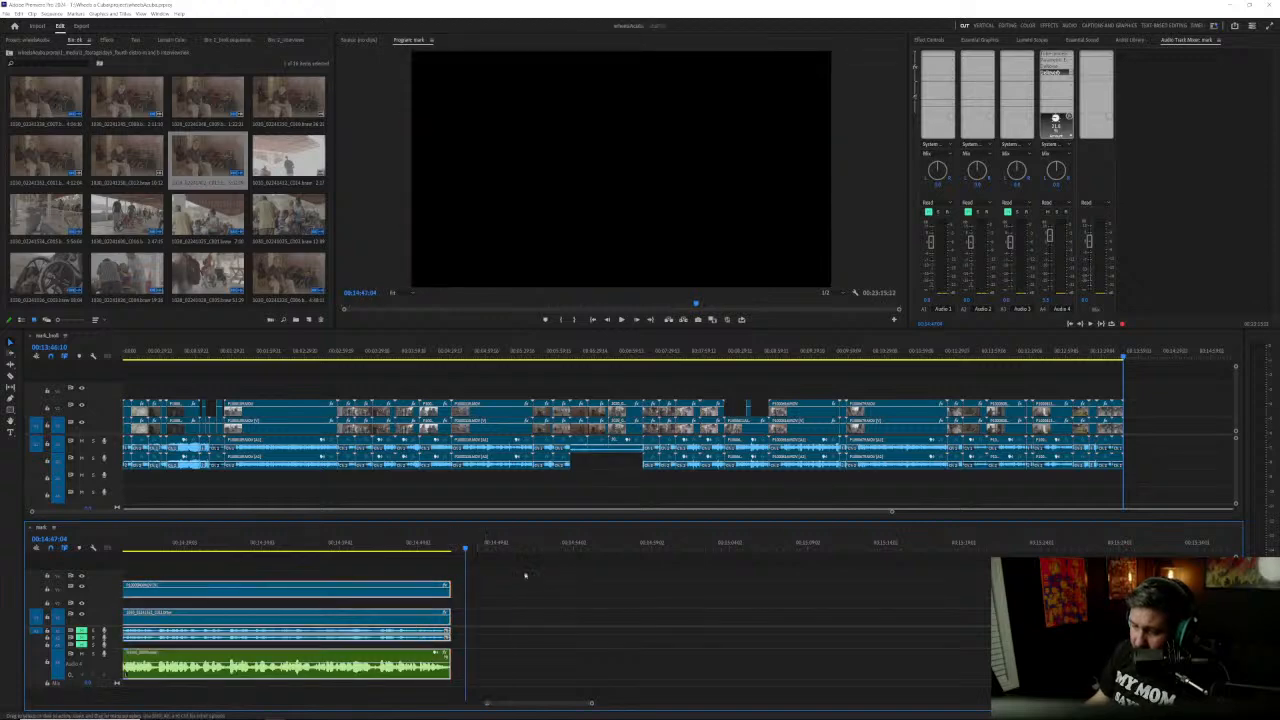
key(ctrl+s)
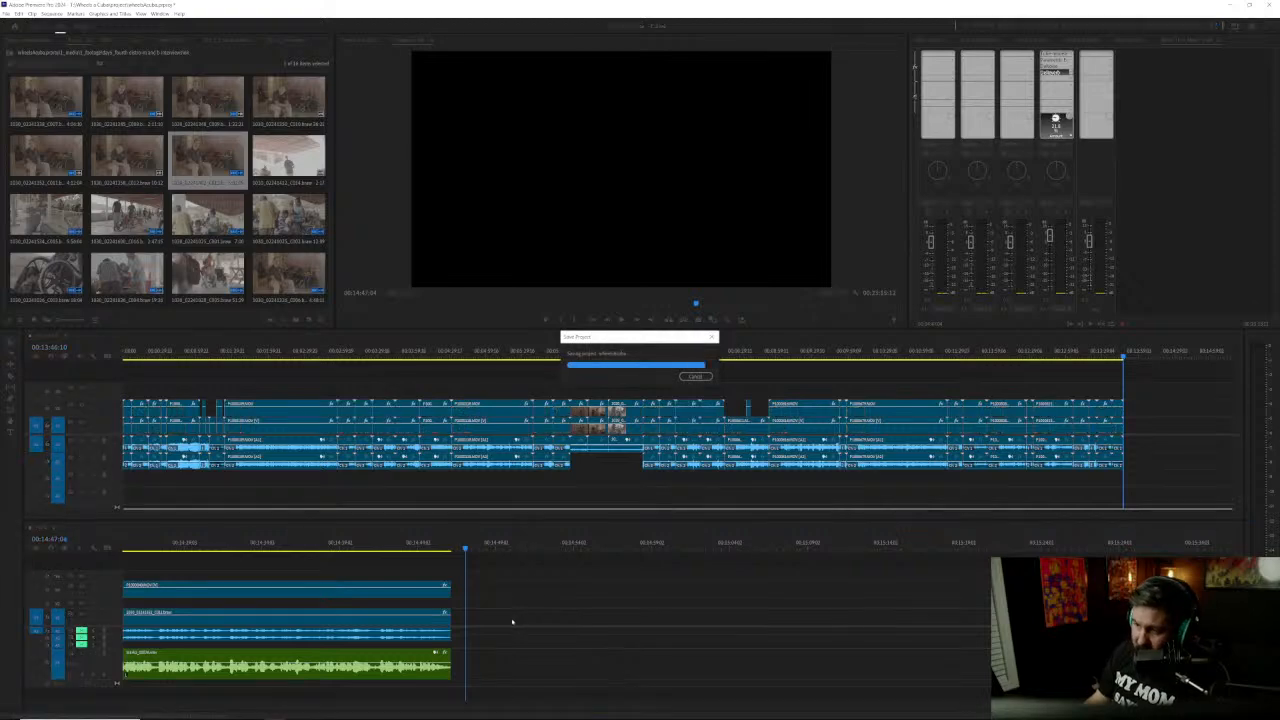
Step: Move the answer clips ending near 00:14:46 earlier as a group, leaving only a short gap after the previous answer
scroll(516, 628, down, 3)
scroll(516, 628, down, 5)
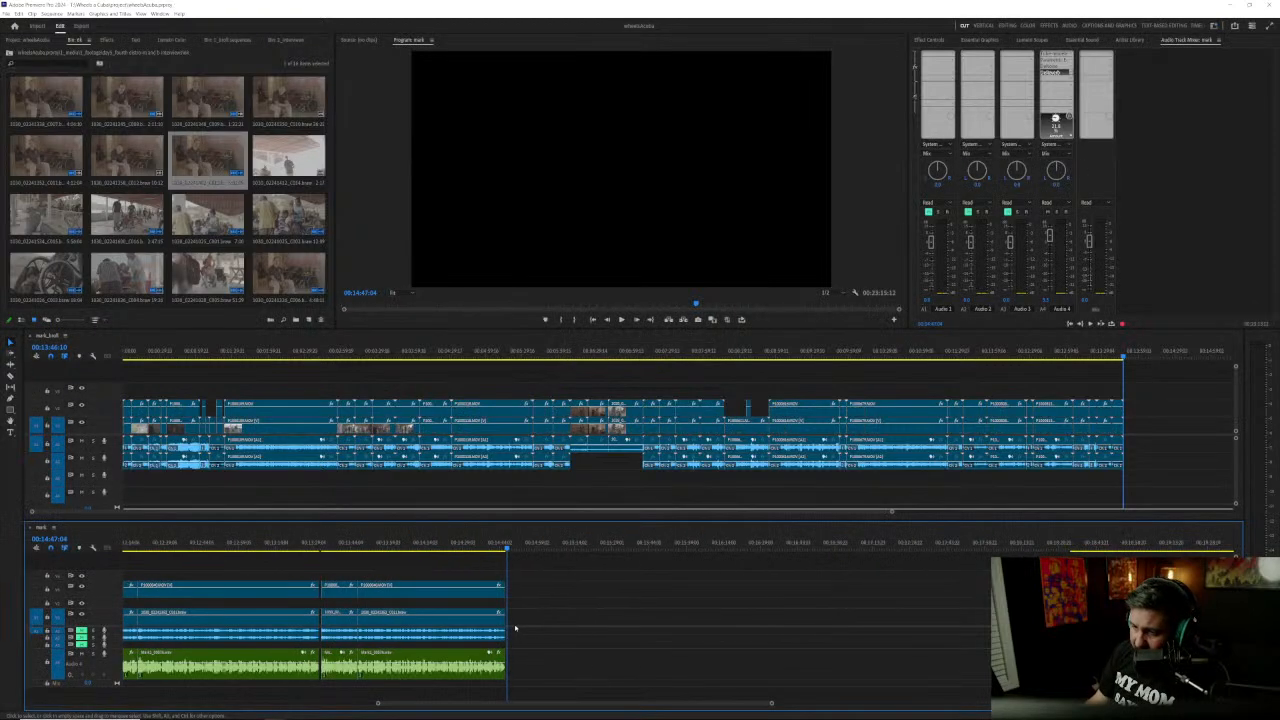
scroll(512, 628, up, 10)
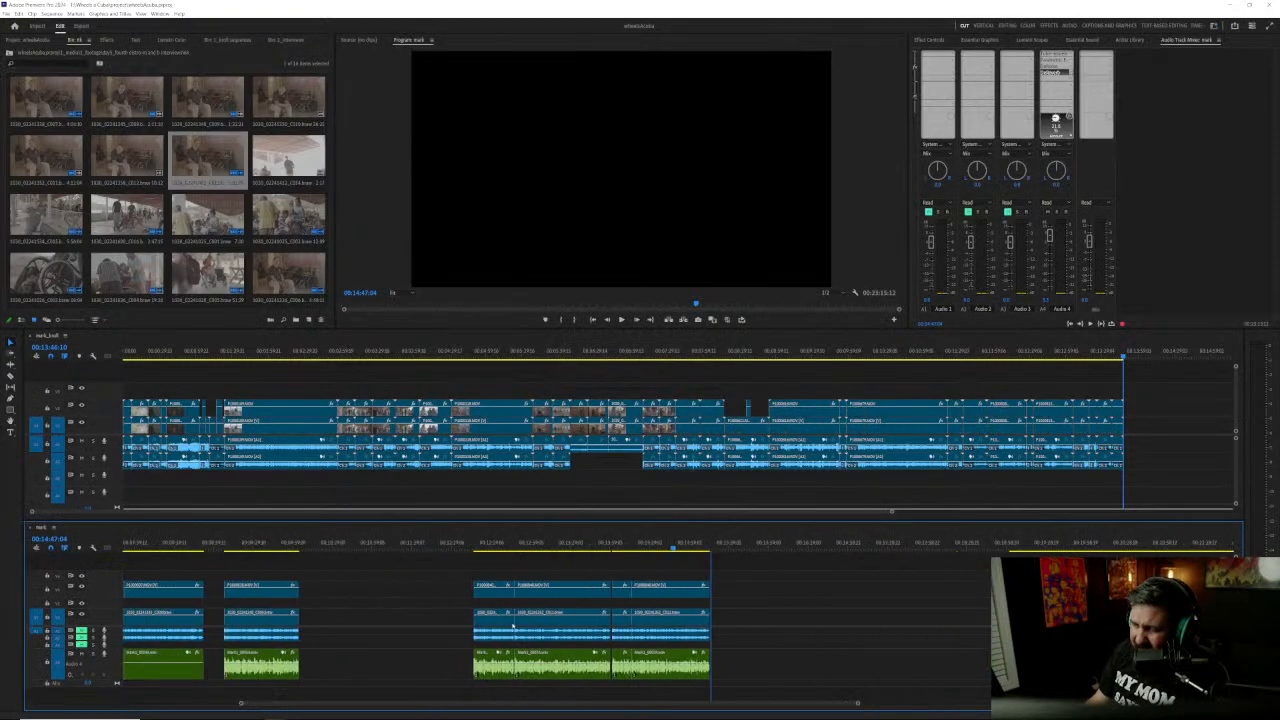
scroll(513, 622, up, 1)
drag(734, 587, 973, 664)
drag(946, 598, 803, 598)
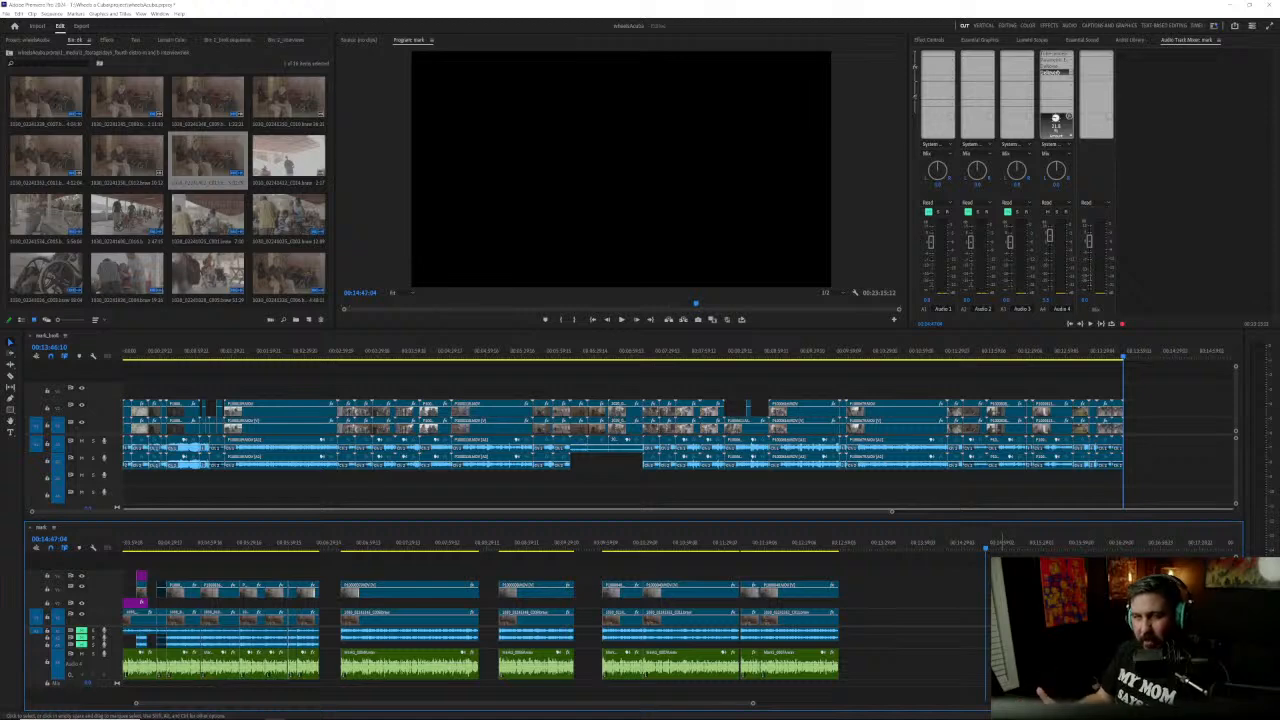
Step: Check the start of the interview section at 00:18:33:11 and extend its lower video clip and recorder audio a few seconds earlier
scroll(903, 662, down, 10)
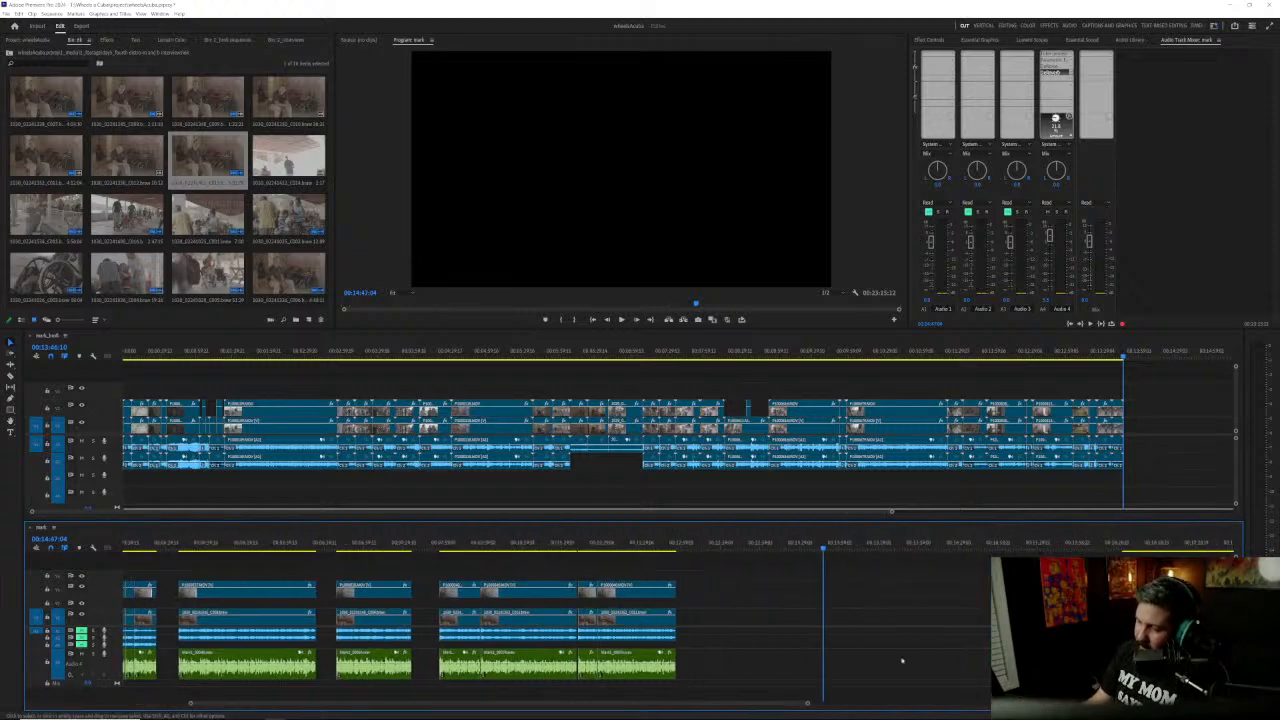
scroll(903, 662, down, 3)
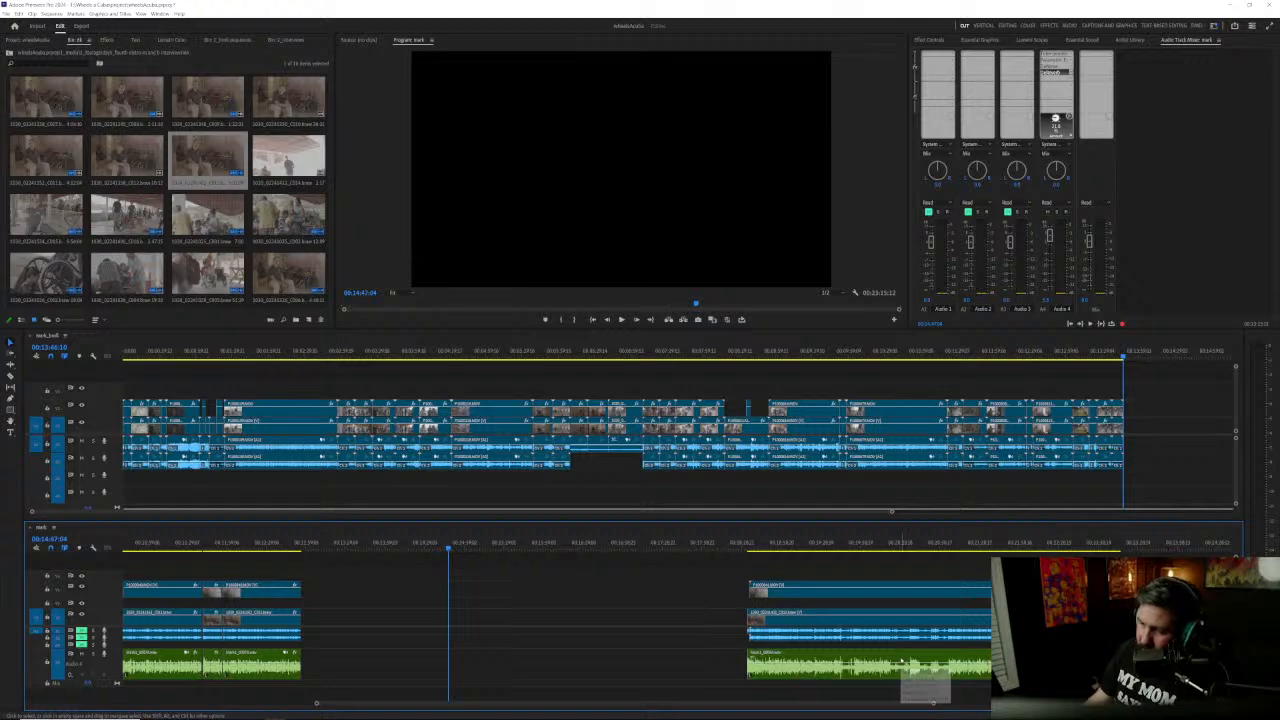
key(Down)
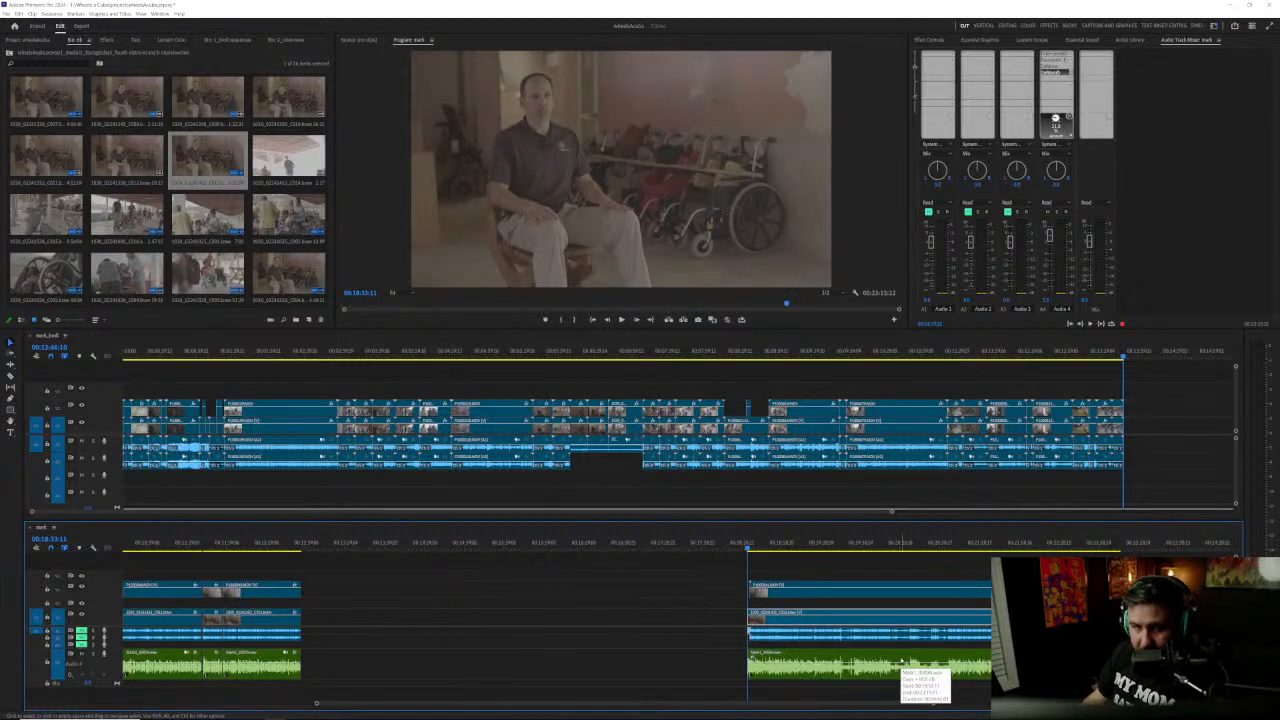
scroll(870, 664, up, 5)
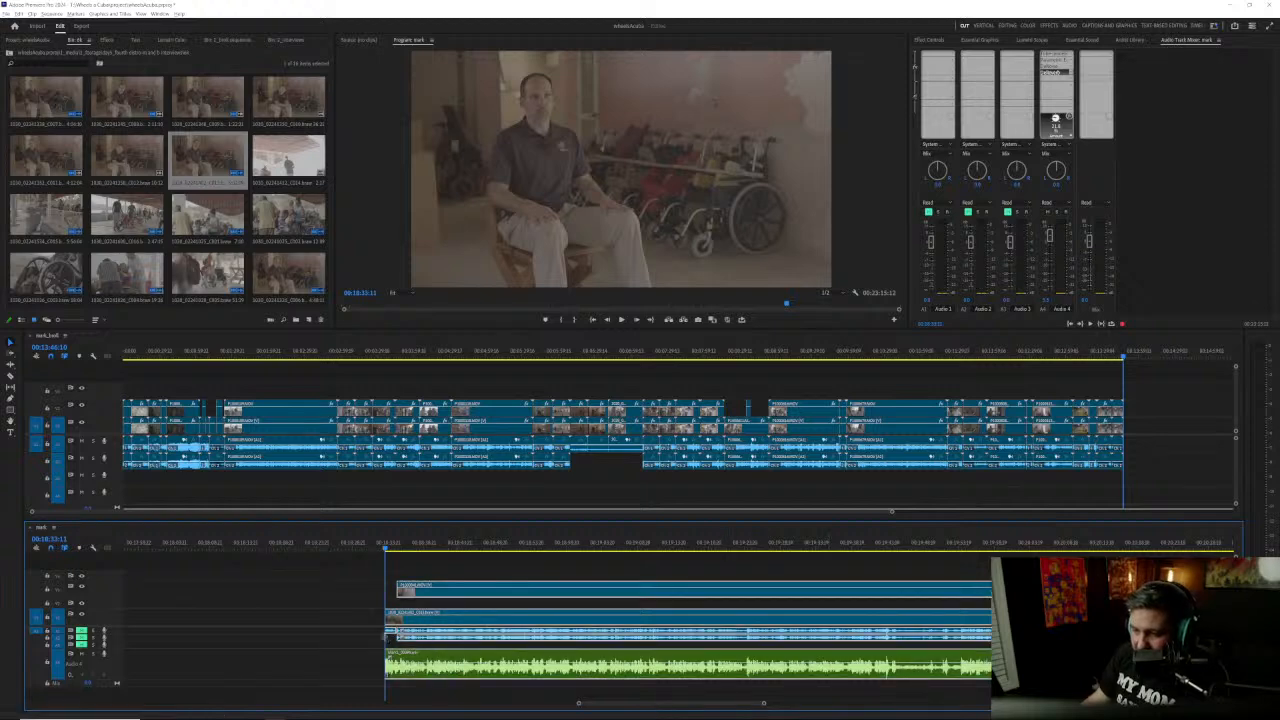
key(space)
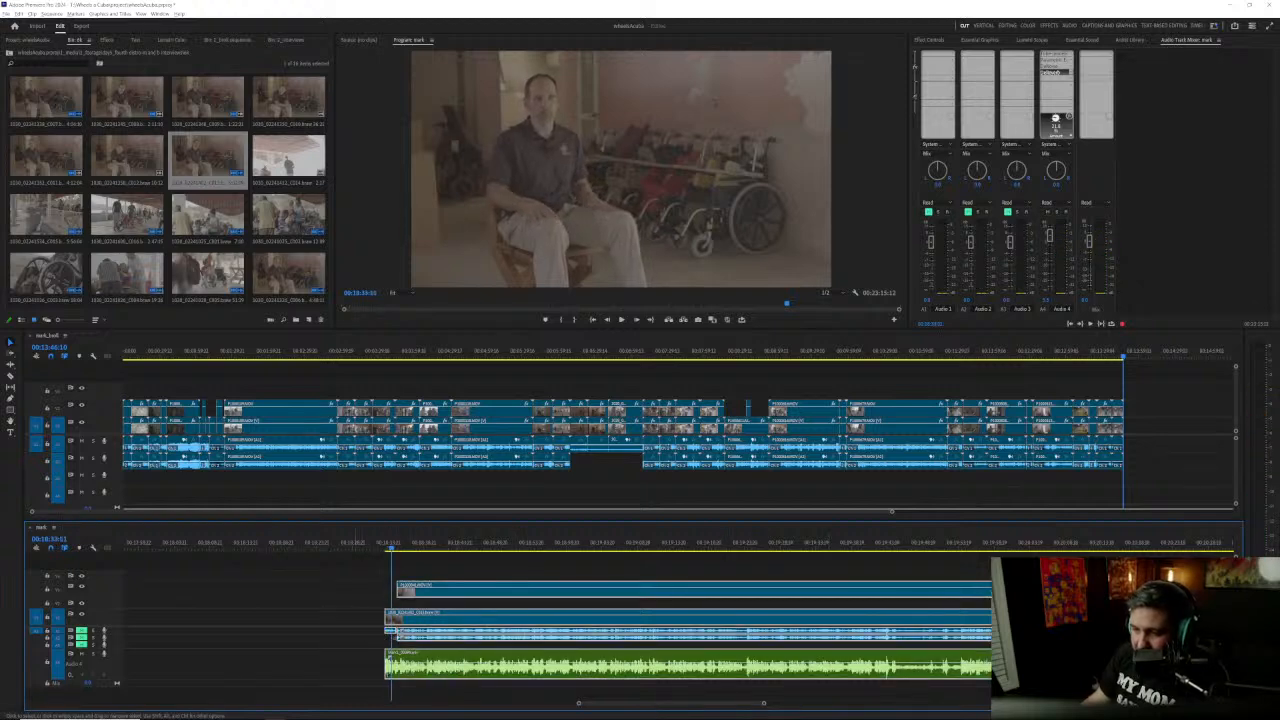
drag(386, 618, 367, 620)
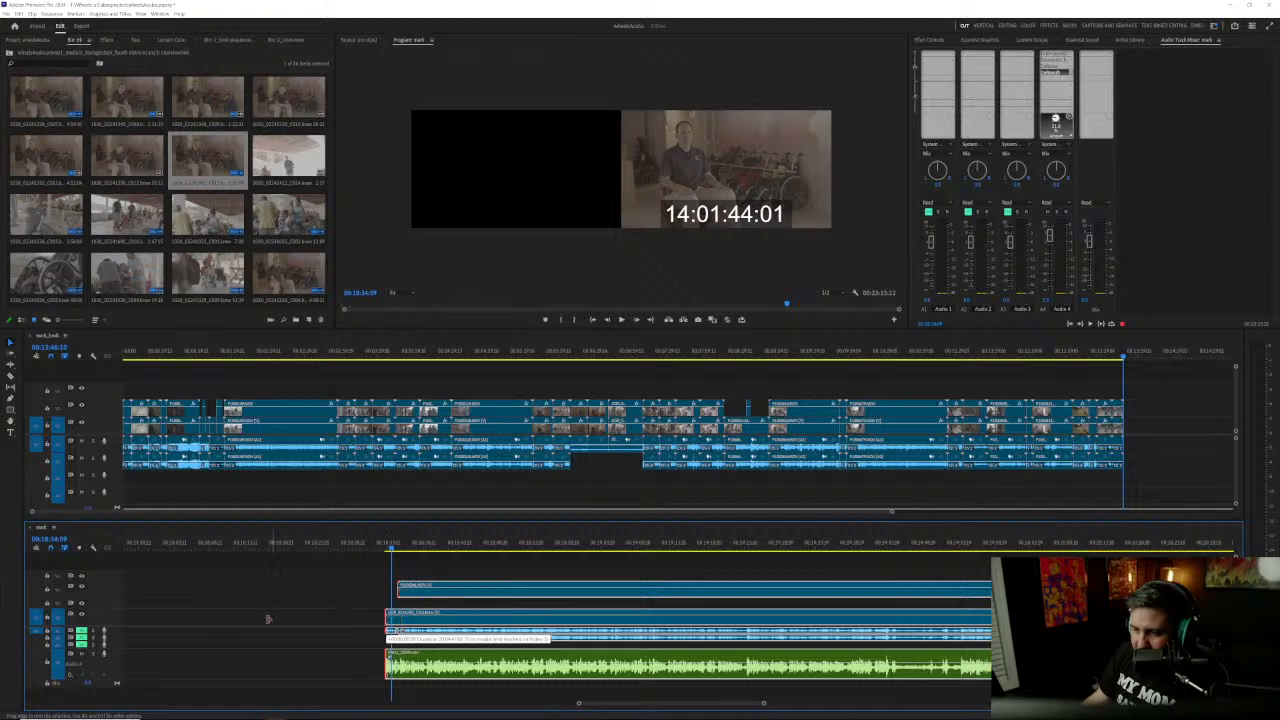
drag(268, 619, 277, 620)
drag(355, 610, 390, 671)
drag(386, 620, 352, 618)
Step: Cut the extended lower video and audio clips at about 00:18:33 and delete the piece before the cut
click(382, 548)
drag(382, 548, 380, 548)
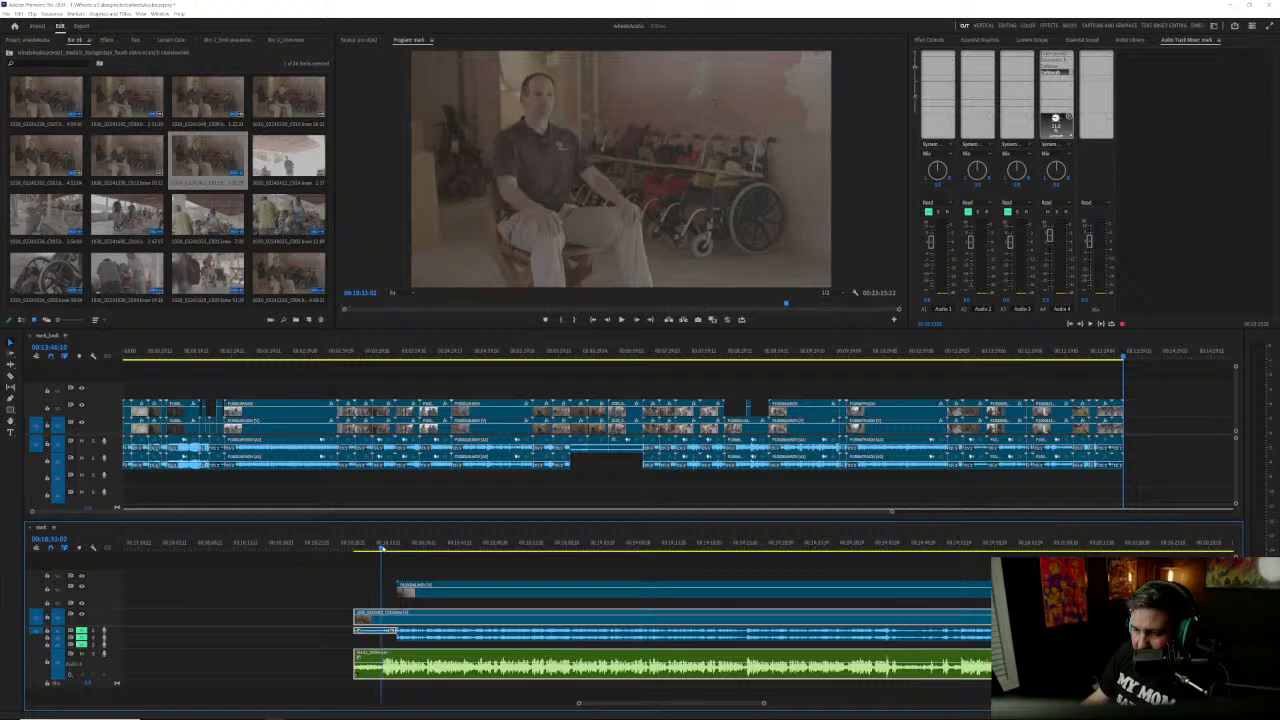
drag(317, 606, 366, 682)
key(ctrl+k)
key(Delete)
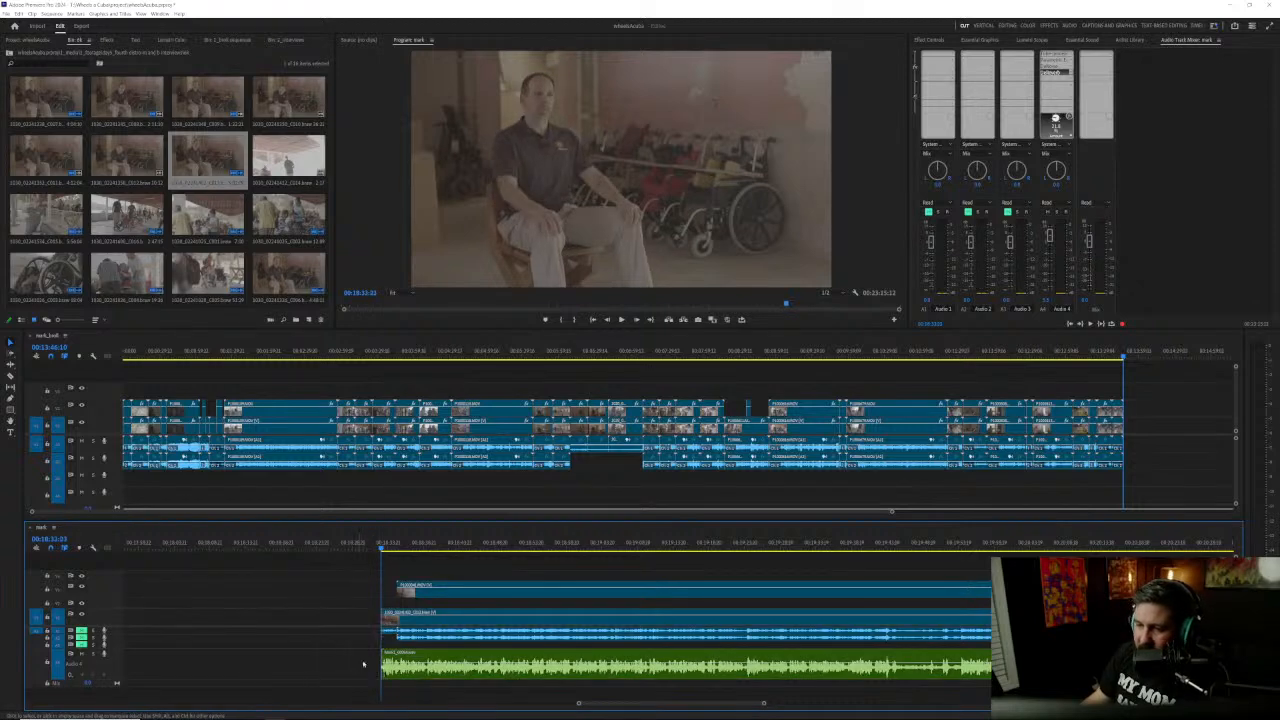
Step: Play the new opening and trim the start of the lower video and recorder audio slightly later, to the playhead
key(space)
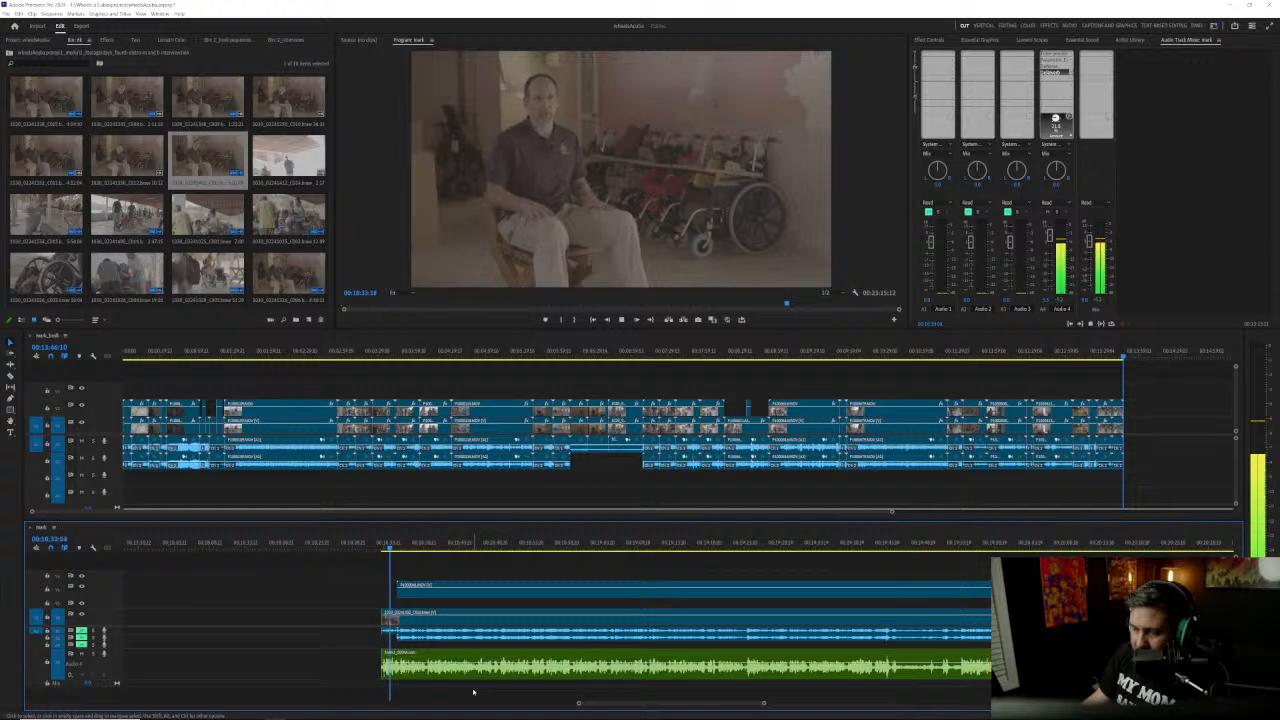
key(space)
scroll(345, 668, up, 4)
scroll(403, 676, up, 3)
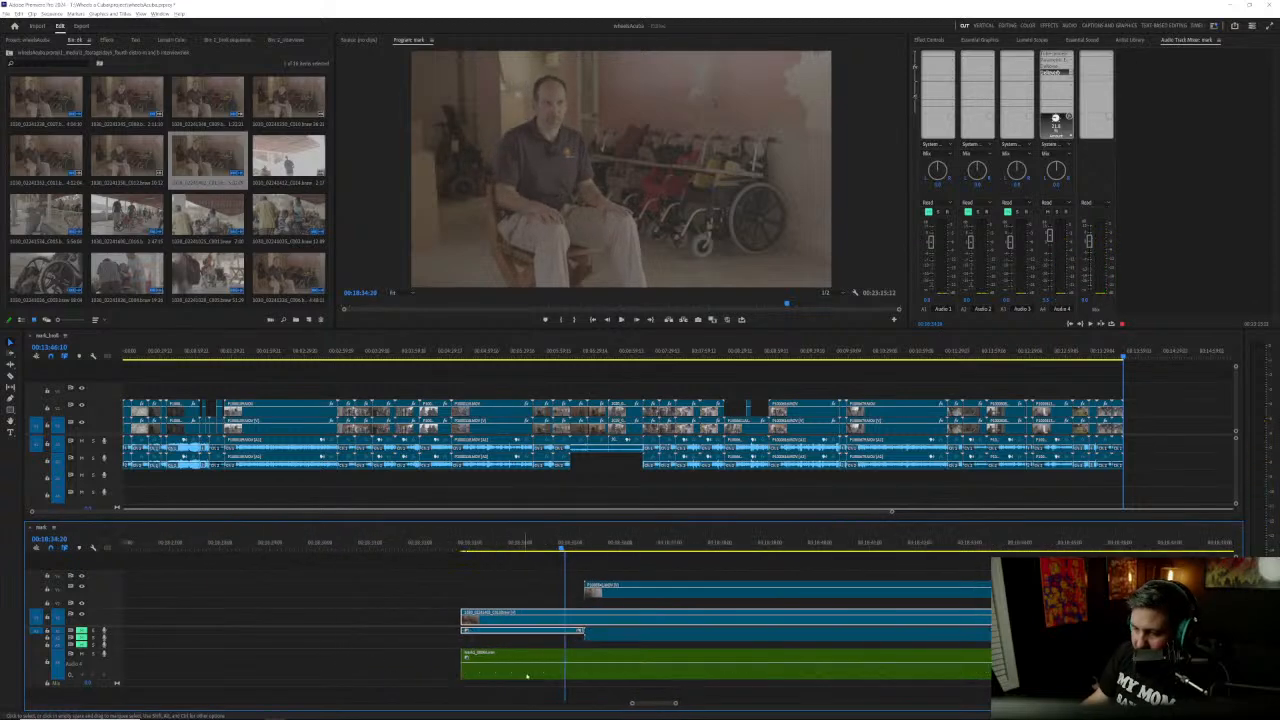
drag(474, 547, 465, 548)
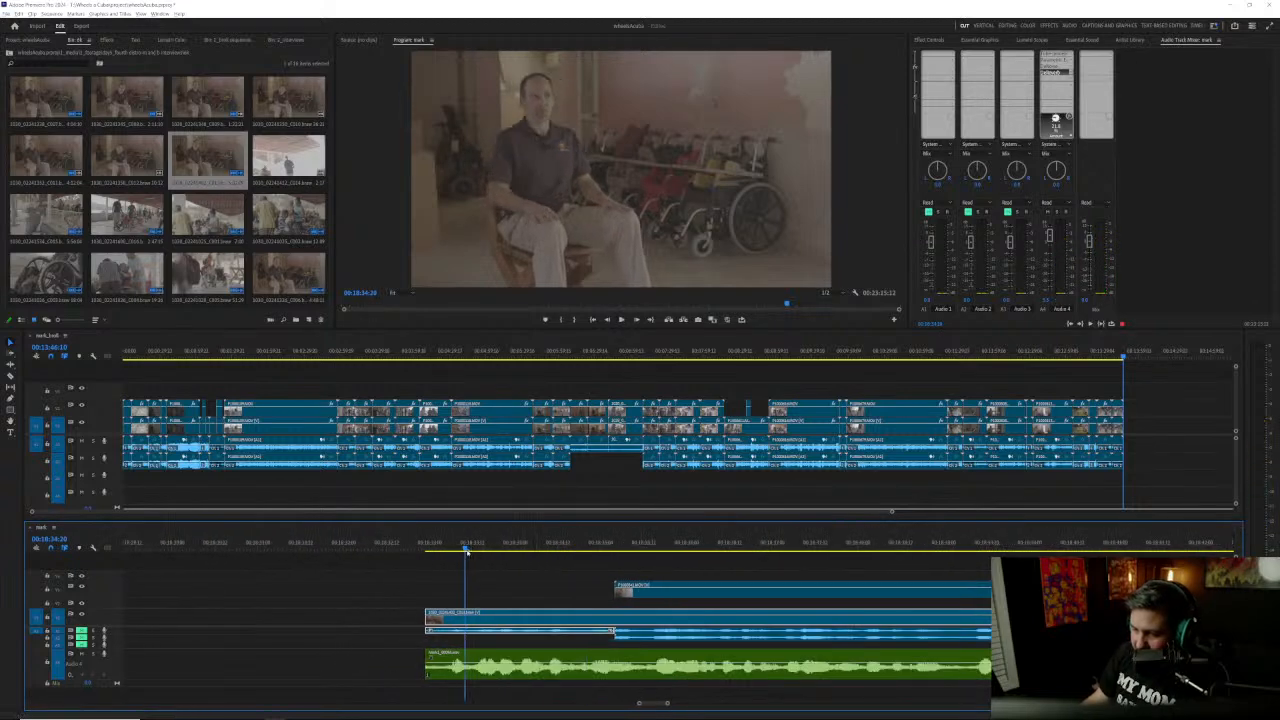
drag(367, 595, 438, 674)
drag(431, 622, 465, 622)
Step: Listen to the answer from its trimmed start near 00:18:33 up to about 00:18:50
key(space)
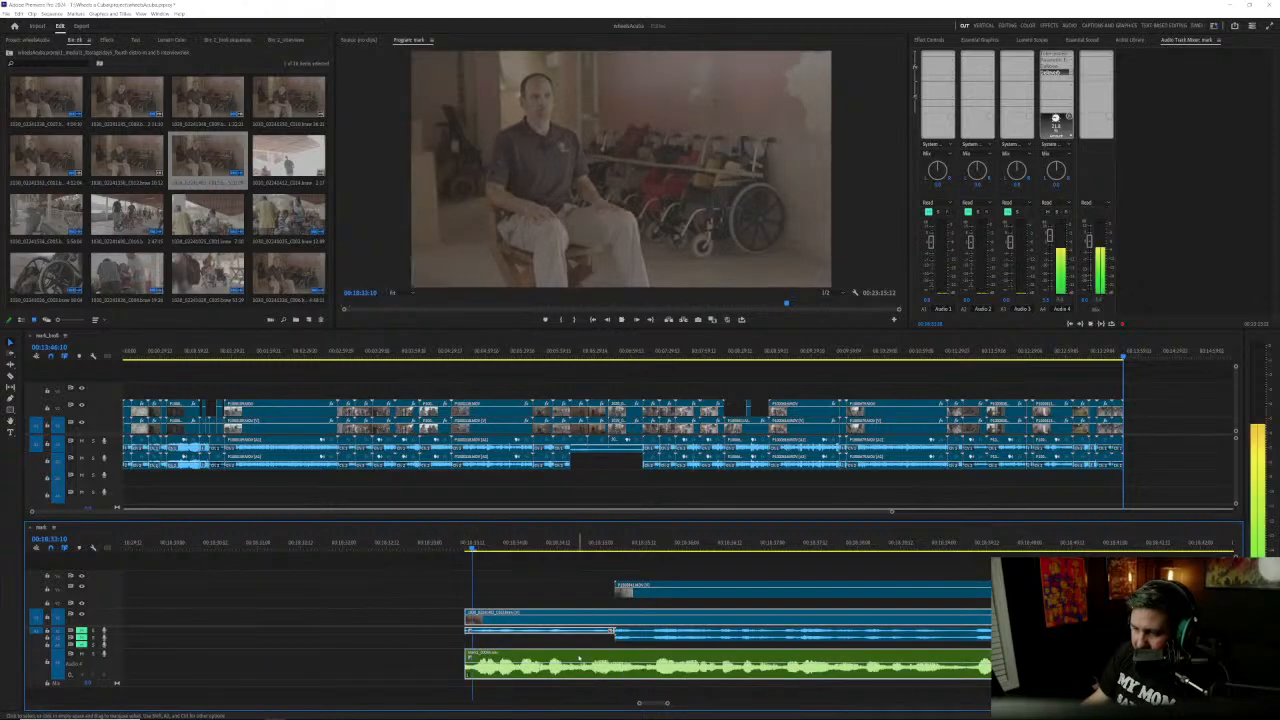
scroll(486, 659, down, 4)
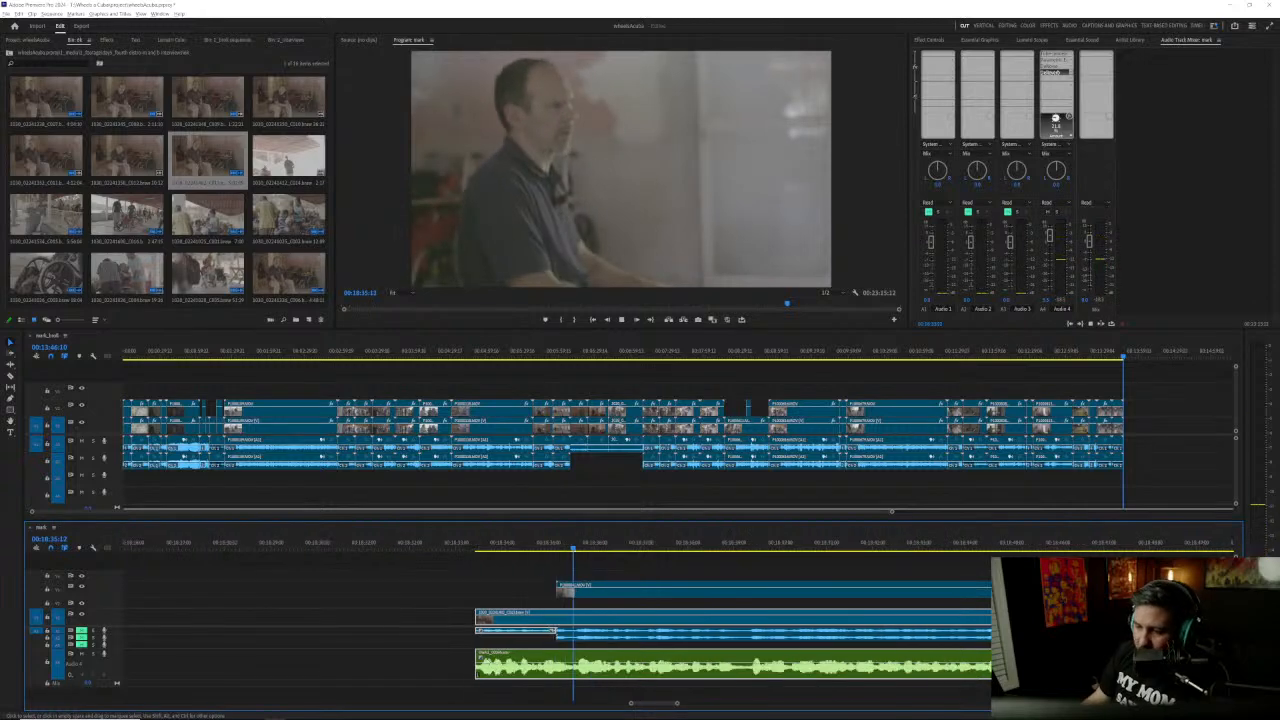
scroll(483, 668, down, 3)
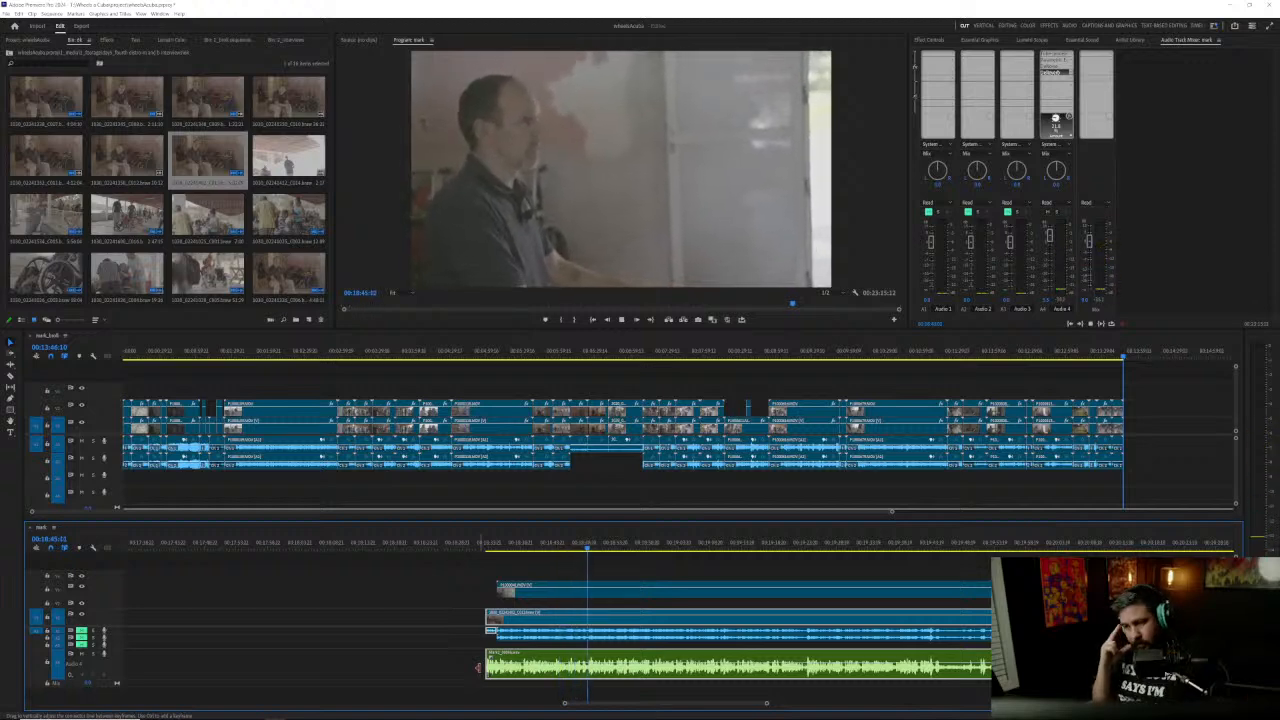
key(space)
Step: Split all video and audio clips at 00:18:49:12, remove about one second around the cut, close the gap and save the project
scroll(609, 674, up, 5)
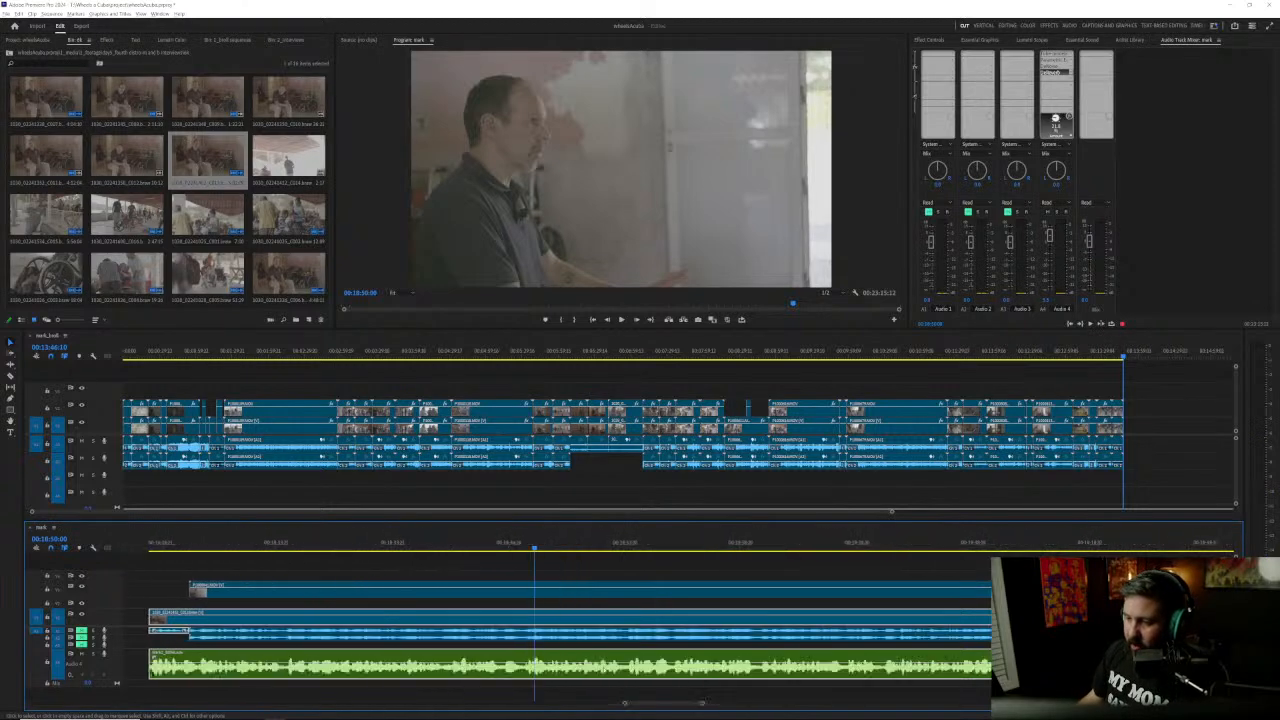
drag(477, 546, 473, 548)
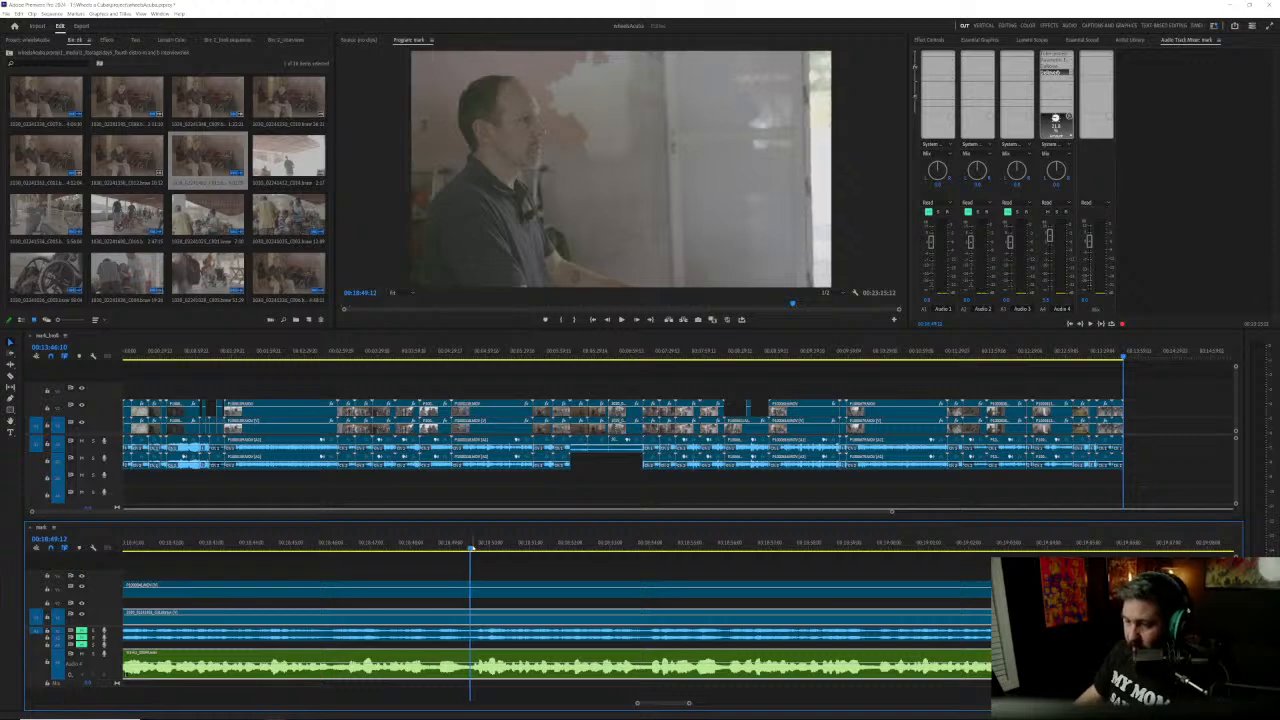
drag(390, 573, 434, 661)
key(ctrl+k)
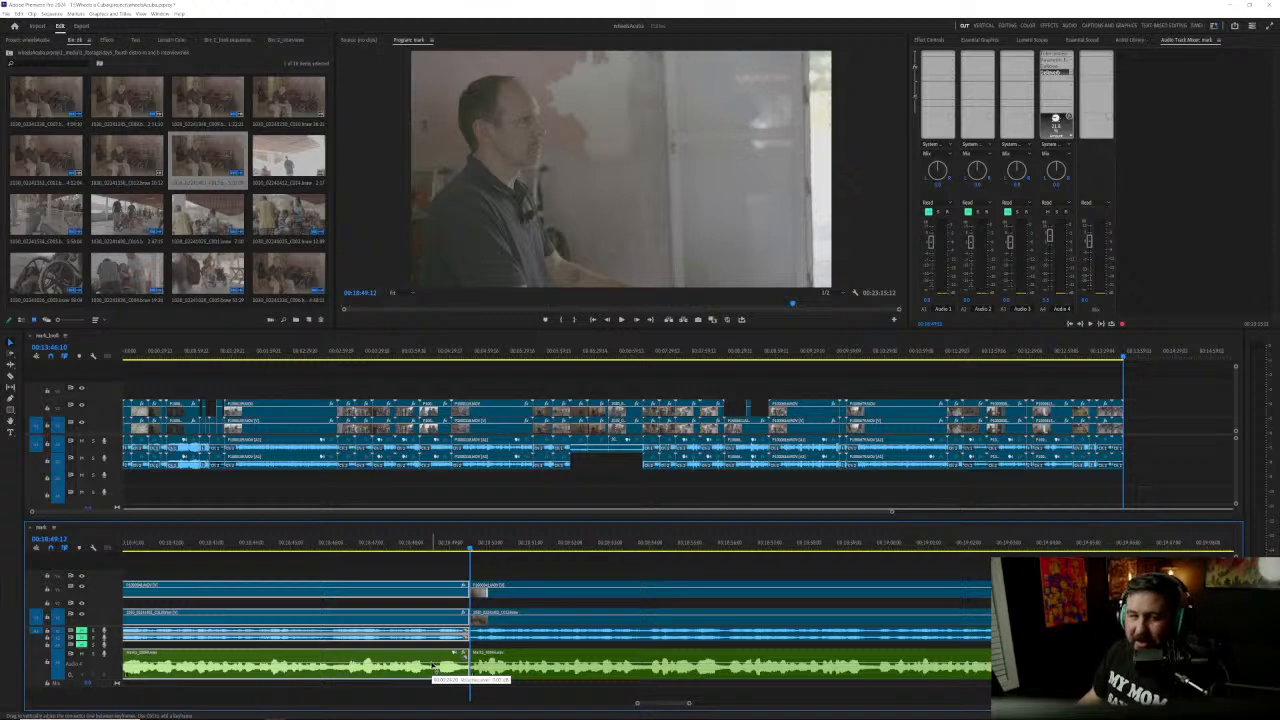
drag(501, 572, 532, 662)
mouse_move(503, 598)
mouse_down()
mouse_move(514, 598)
mouse_move(466, 601)
mouse_move(478, 601)
mouse_up()
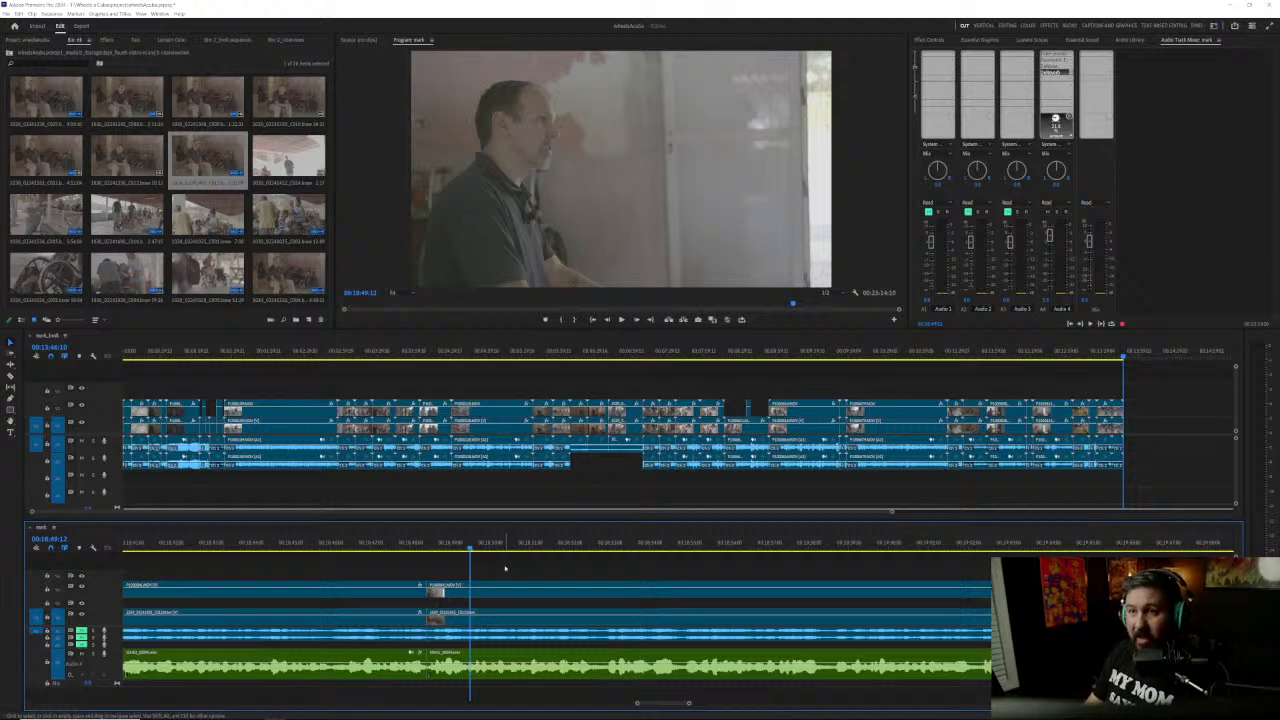
key(ctrl+s)
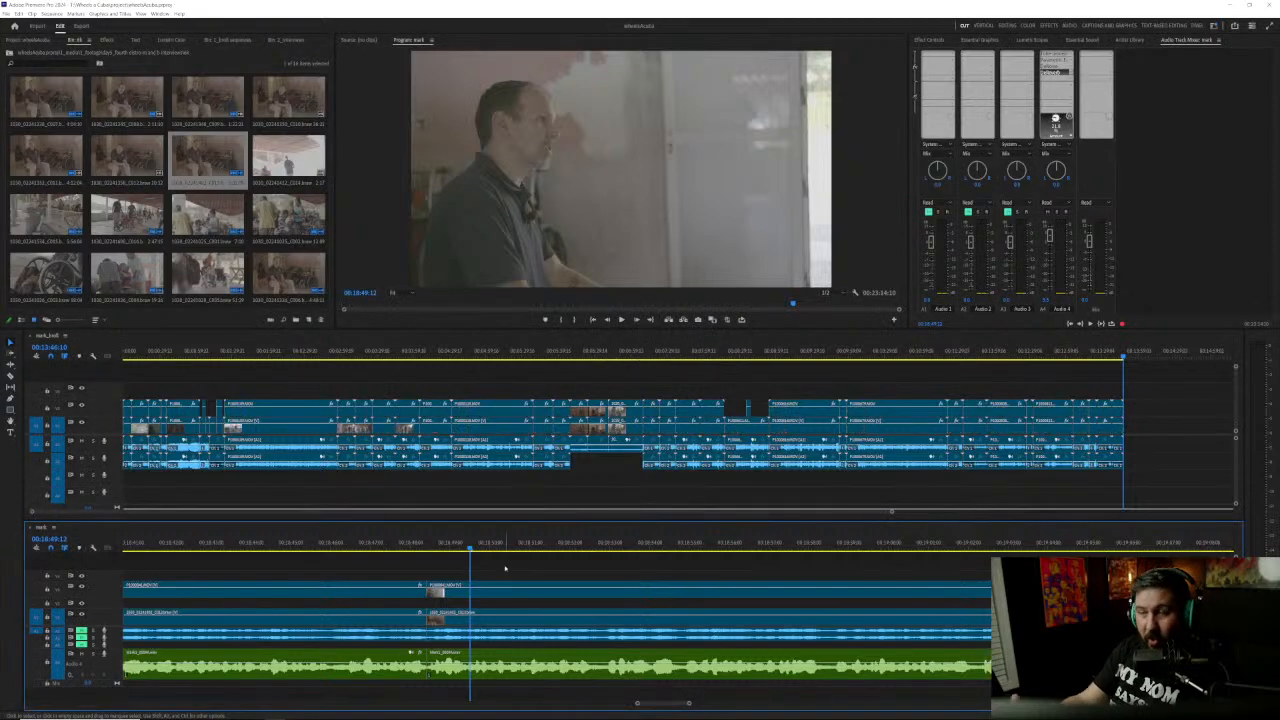
Step: Listen to the answer from the new edit point at about 00:18:48 up to about 00:18:59
key(Up)
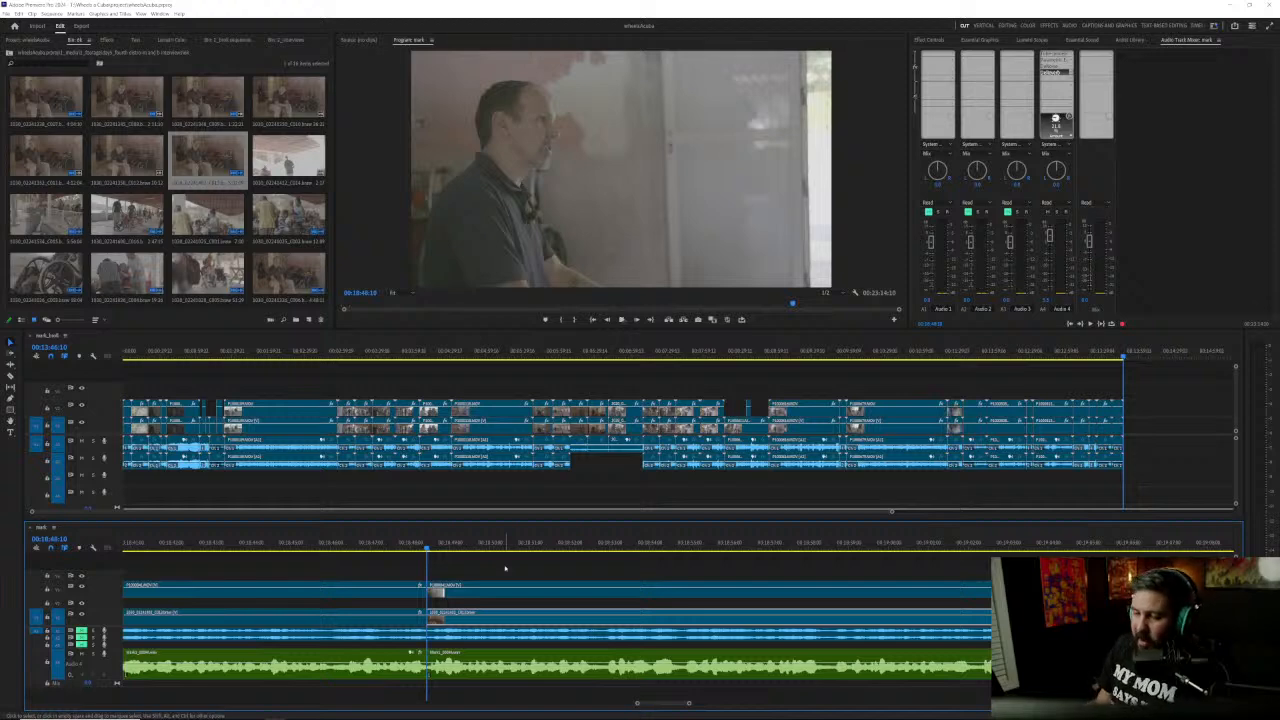
key(space)
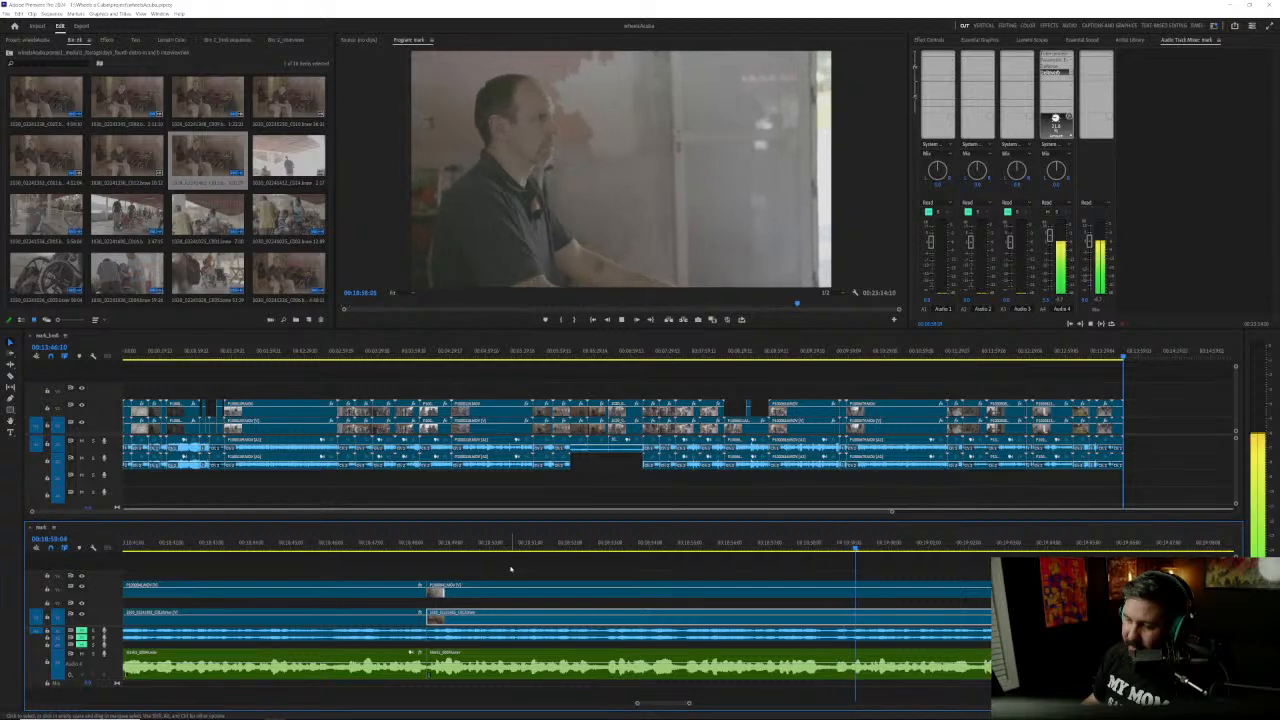
key(space)
Step: Split all video and audio clips at 00:18:59:00, remove just under a second around the cut and close the gap
click(850, 546)
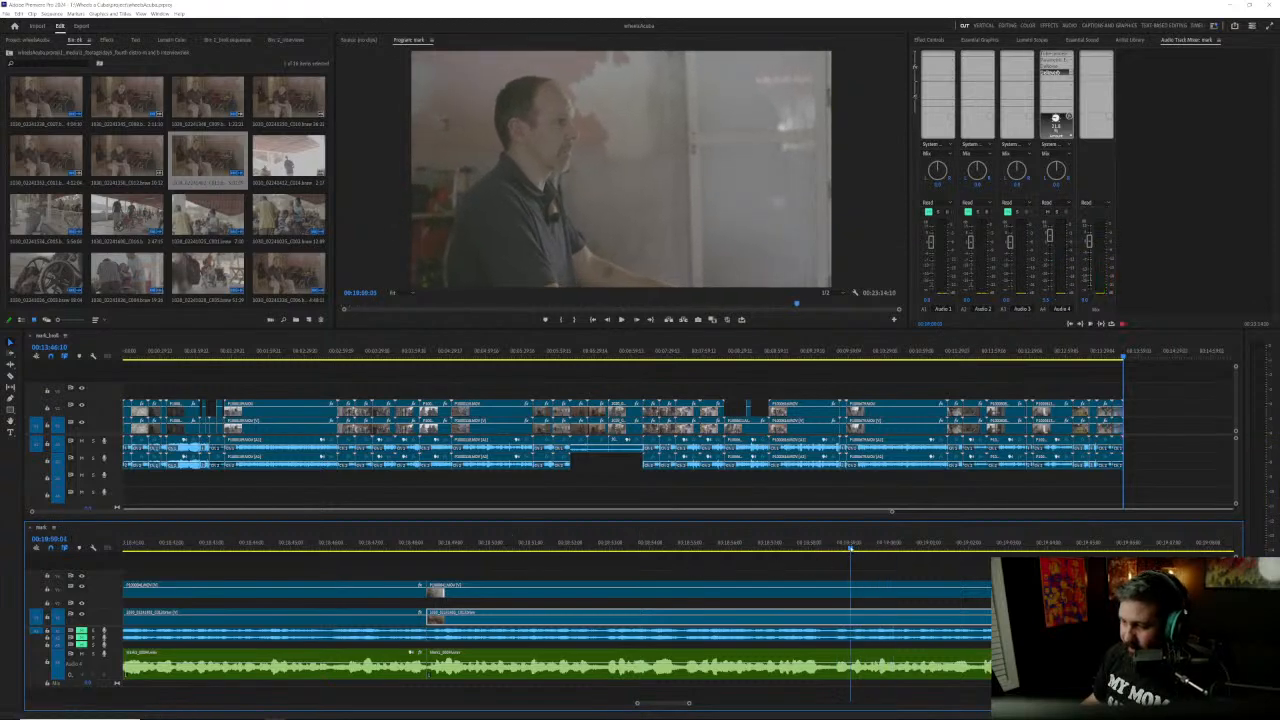
drag(786, 572, 822, 664)
key(ctrl+k)
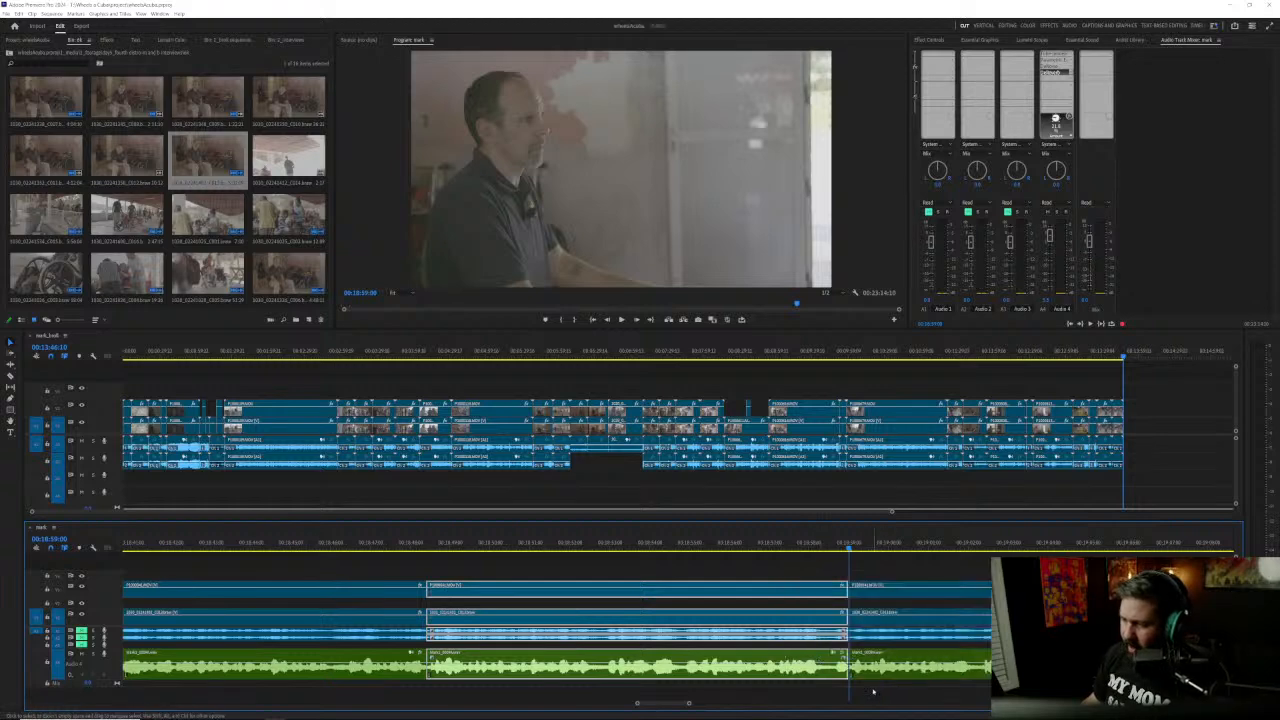
click(876, 690)
drag(847, 597, 850, 598)
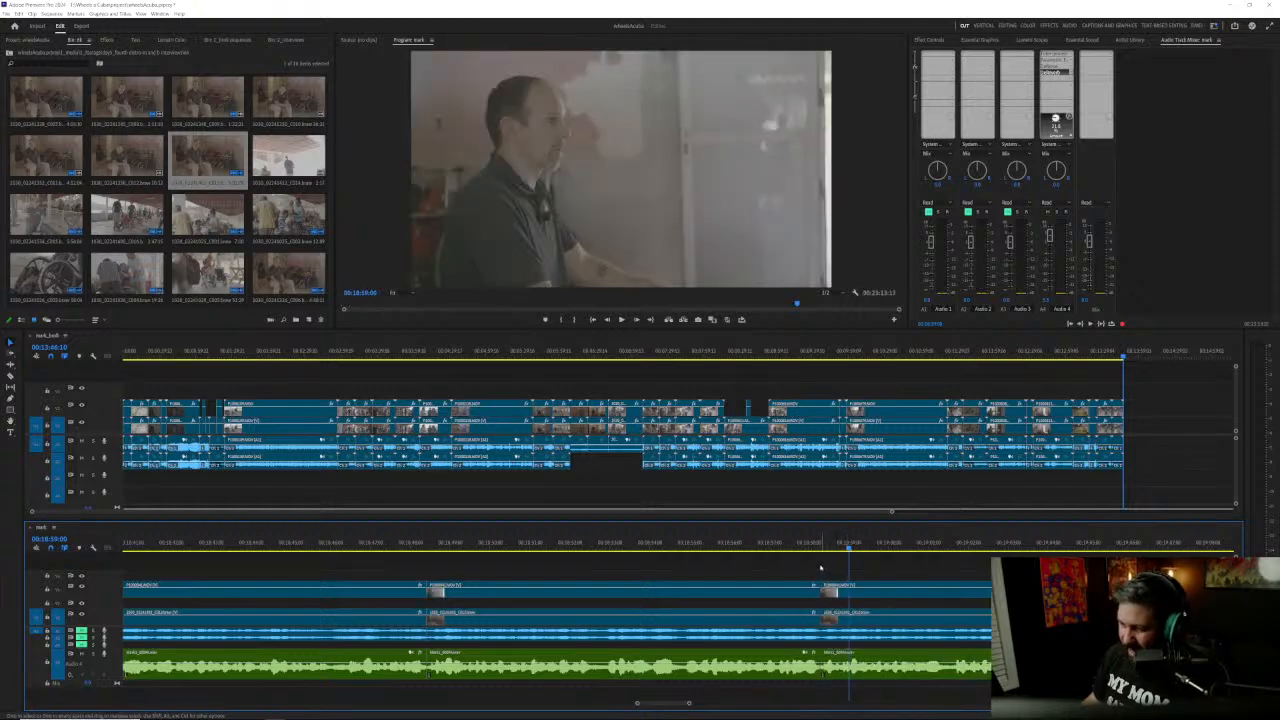
Step: Listen across the new cut from about 00:18:57 to 00:19:09 and return the playhead to about 00:19:04
click(766, 545)
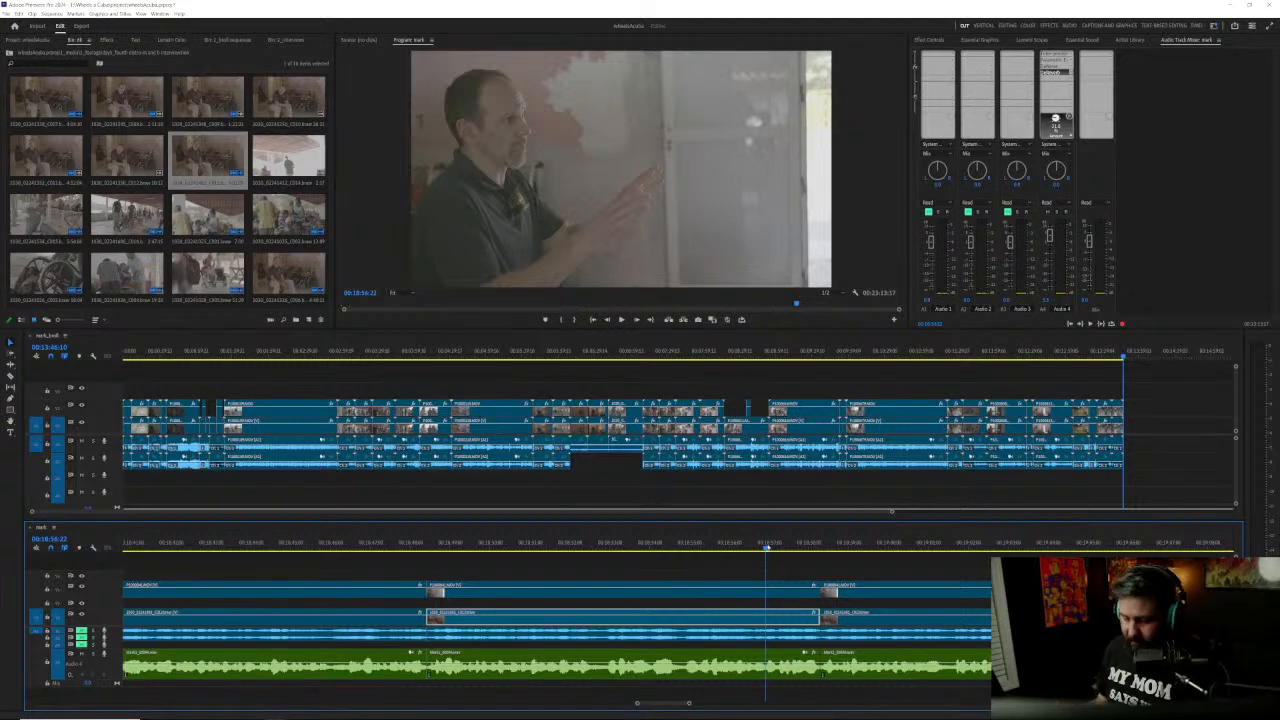
key(space)
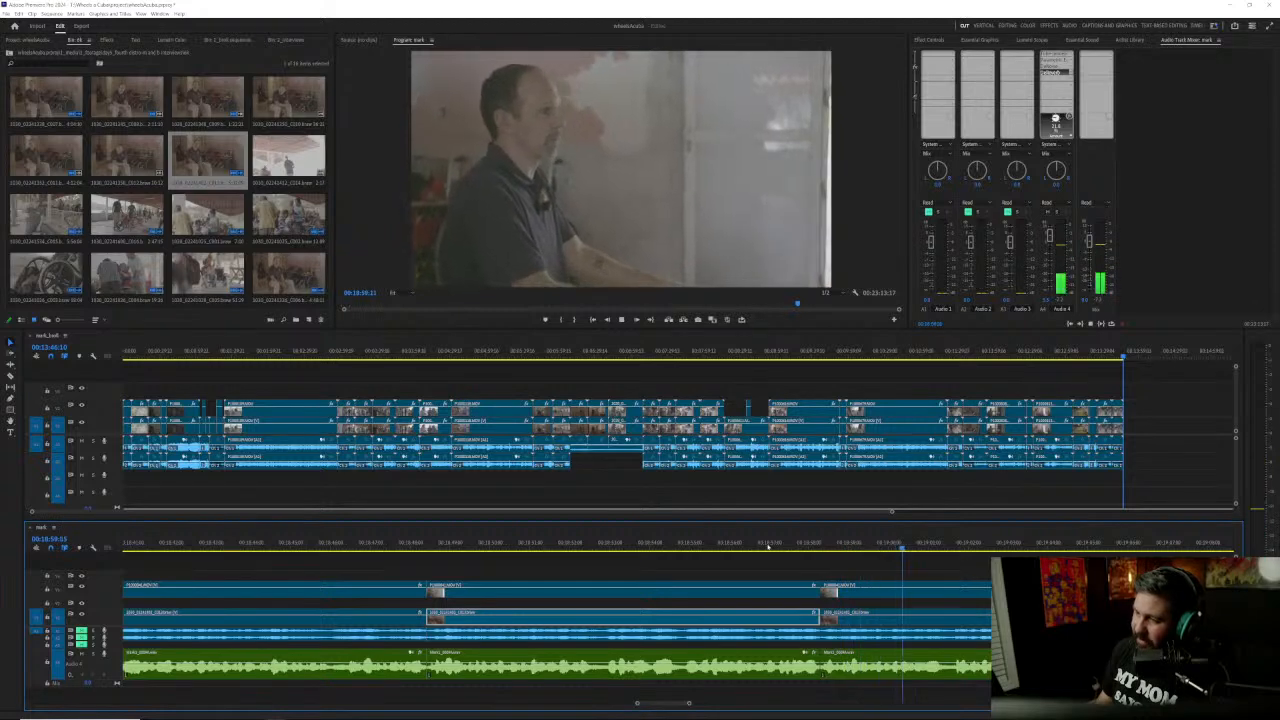
key(space)
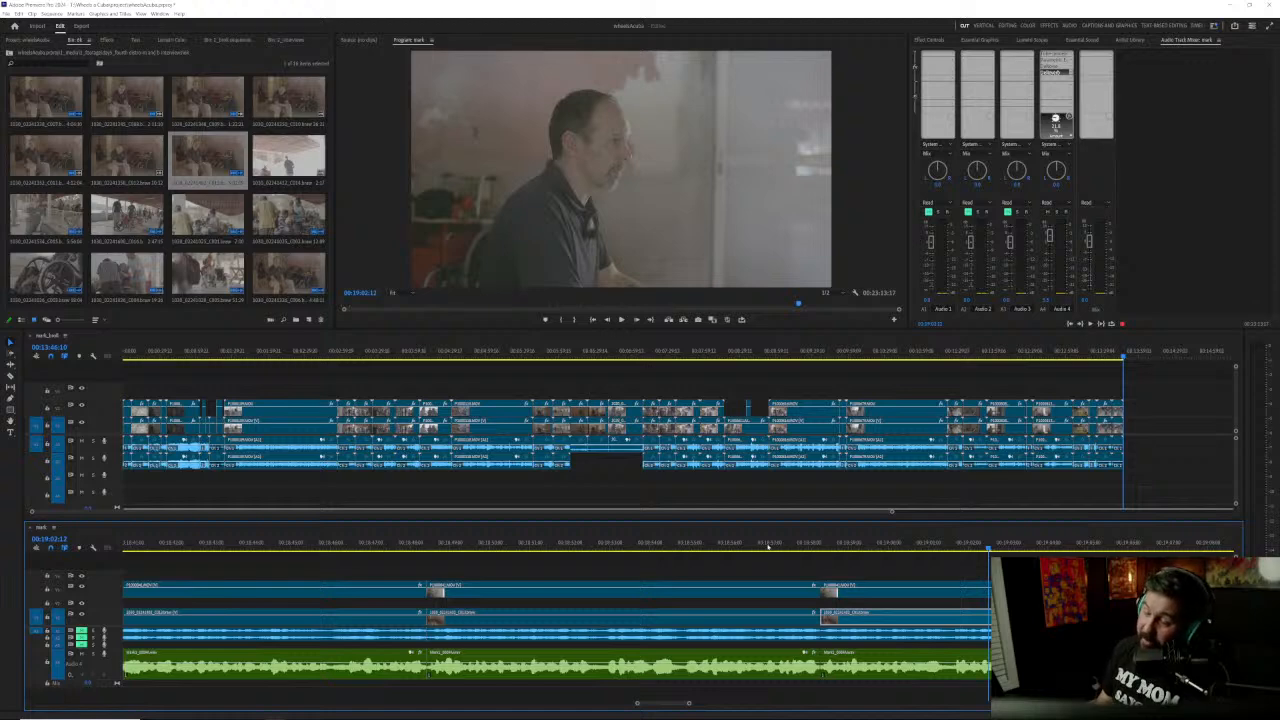
key(space)
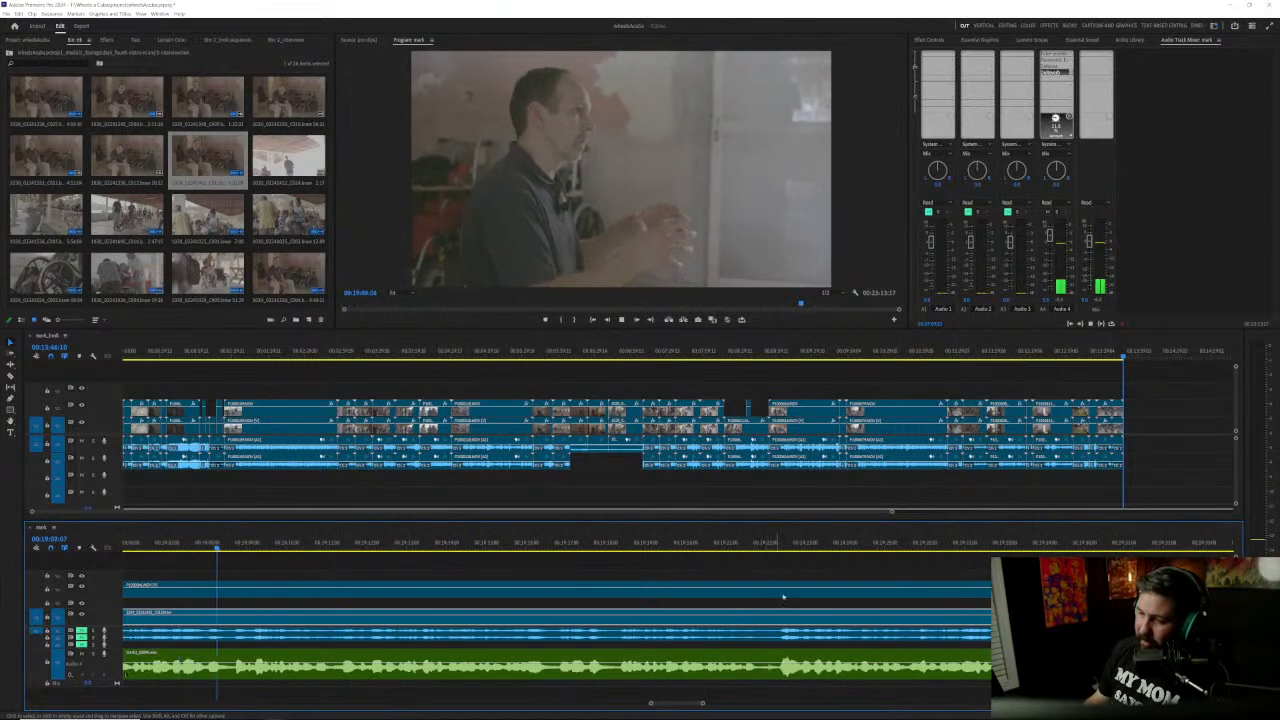
key(space)
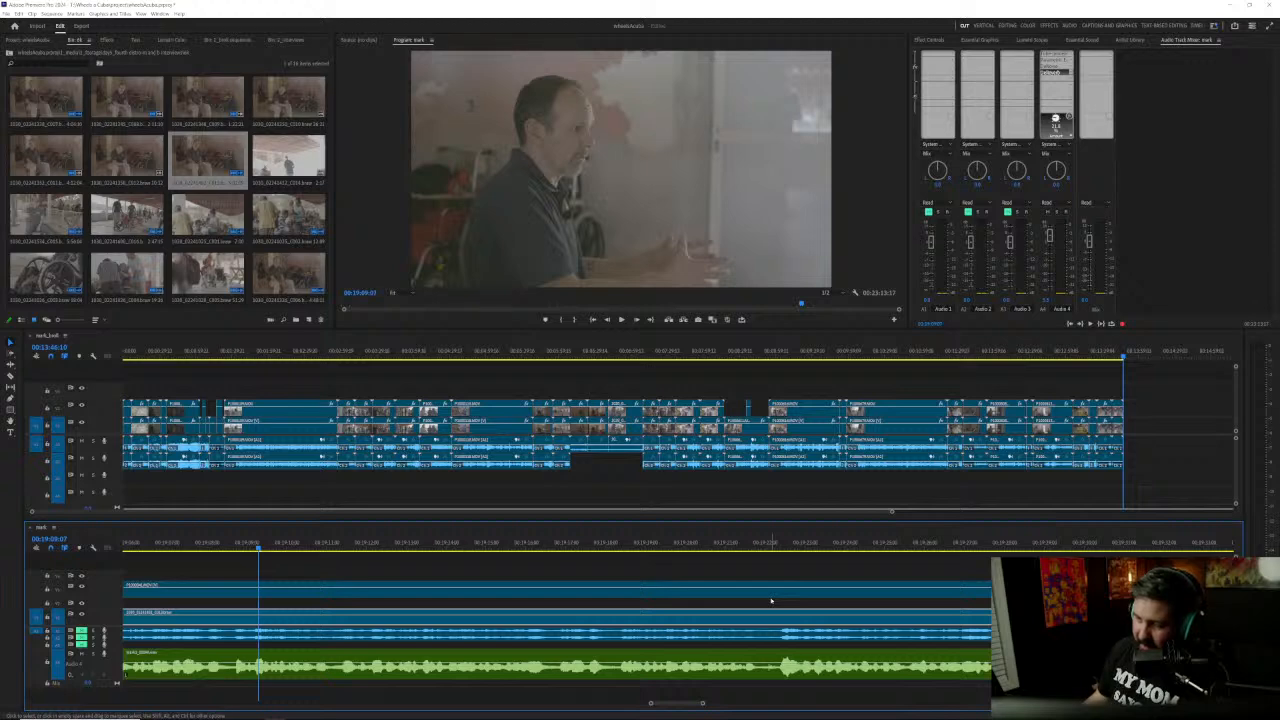
drag(258, 548, 210, 555)
scroll(223, 598, up, 10)
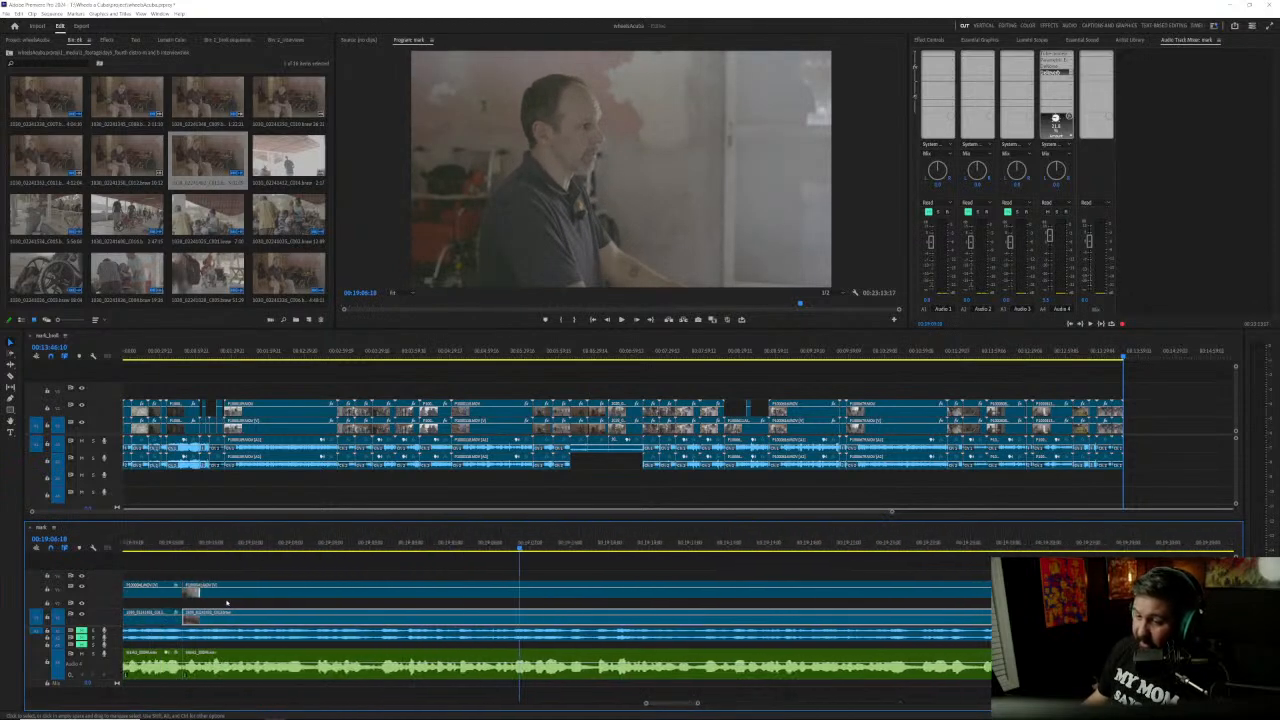
drag(562, 546, 484, 543)
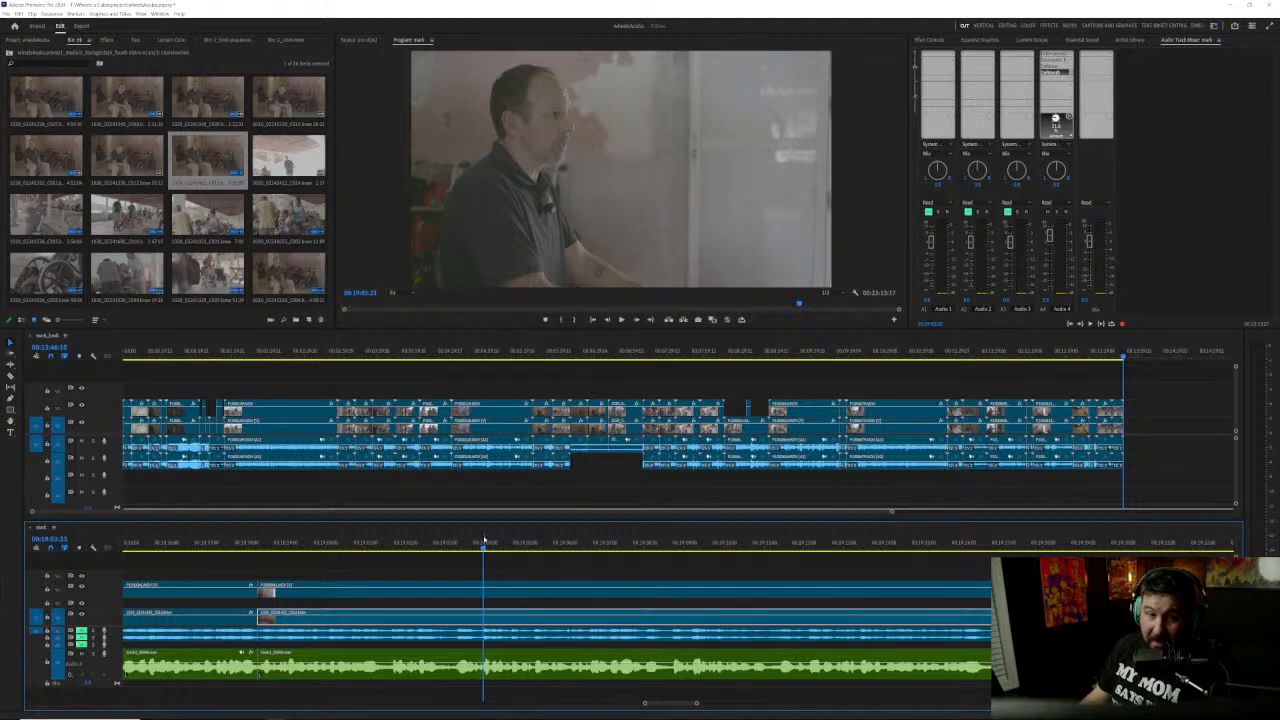
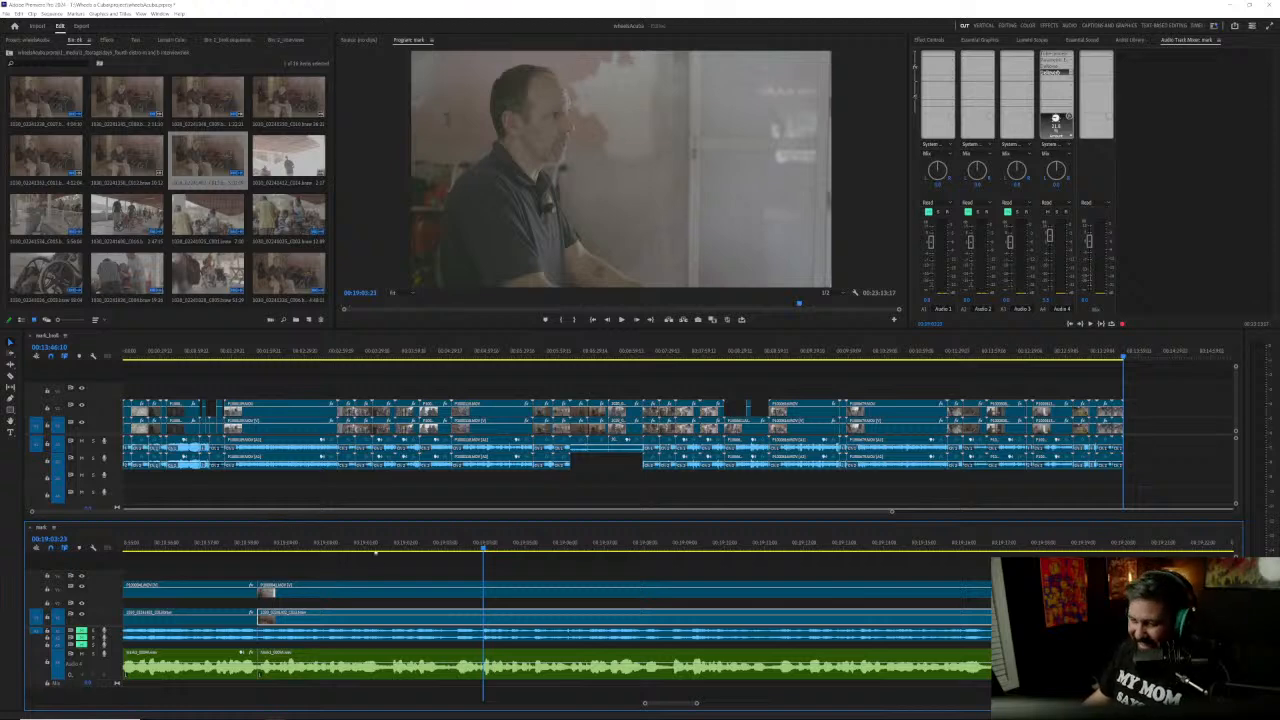
Step: Listen to the answer from about 00:19:04 to 00:19:19, replaying the passage from about 00:19:11
click(408, 571)
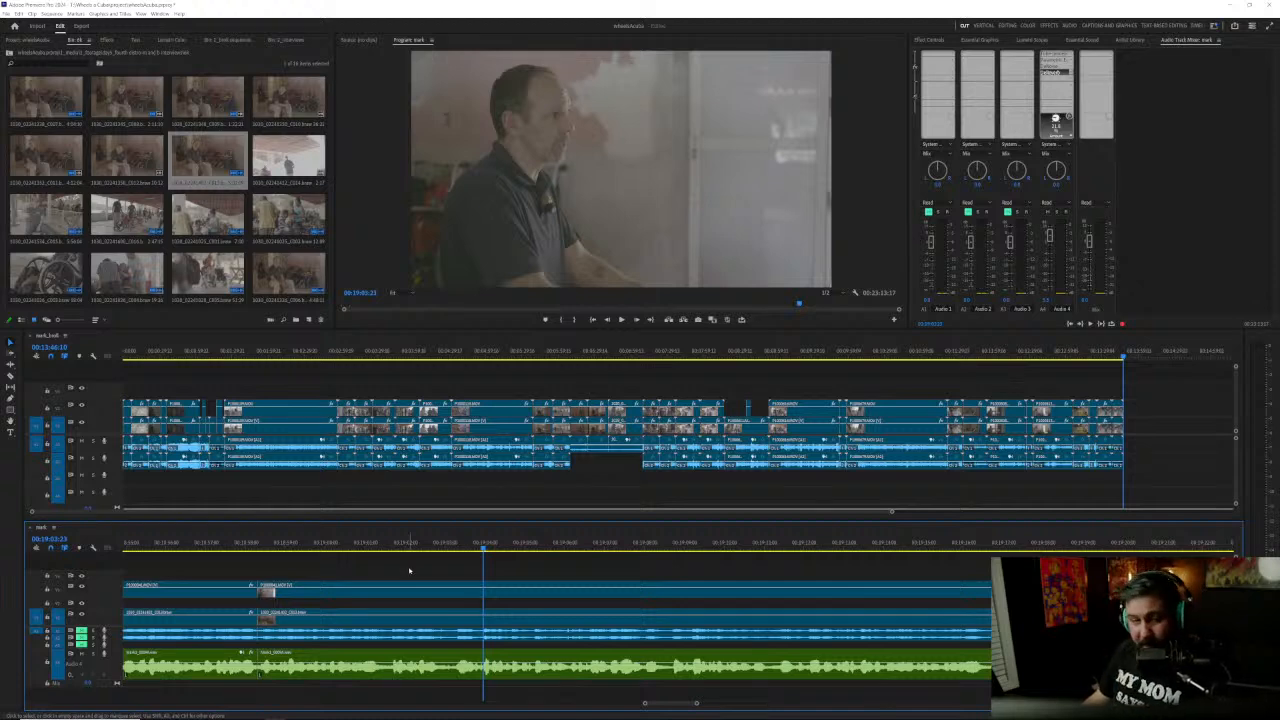
key(space)
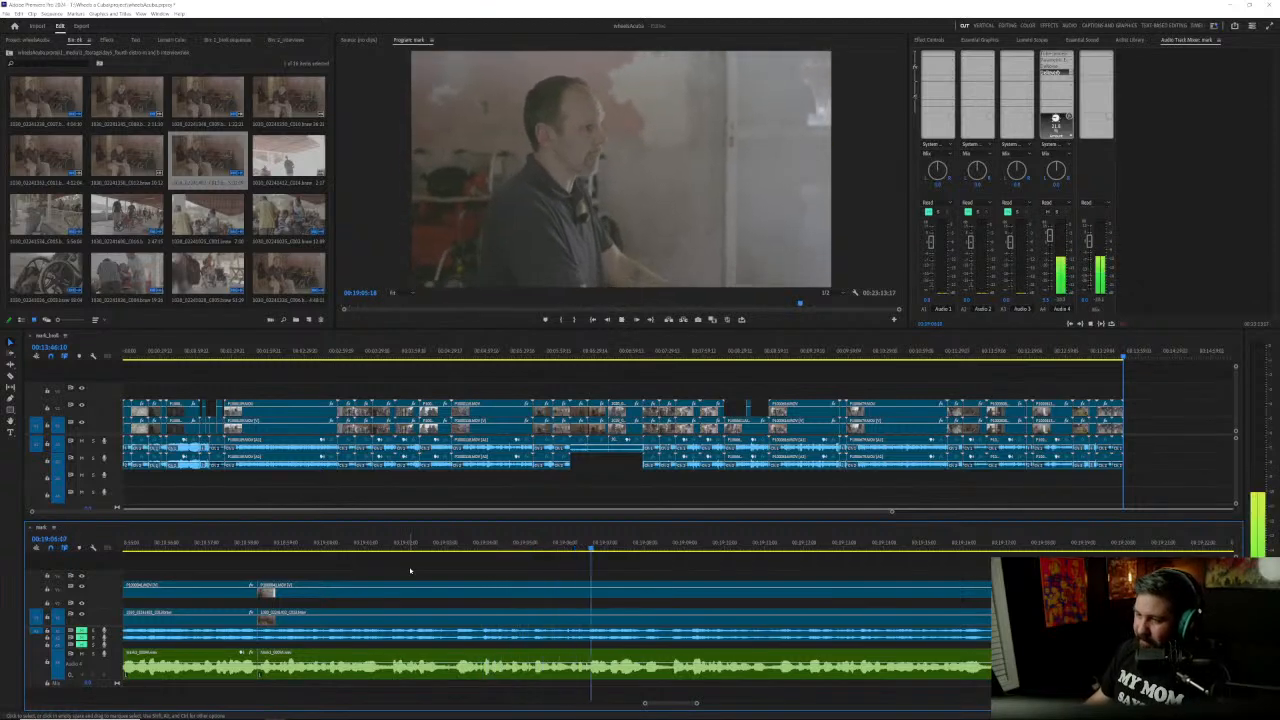
key(space)
drag(430, 545, 645, 549)
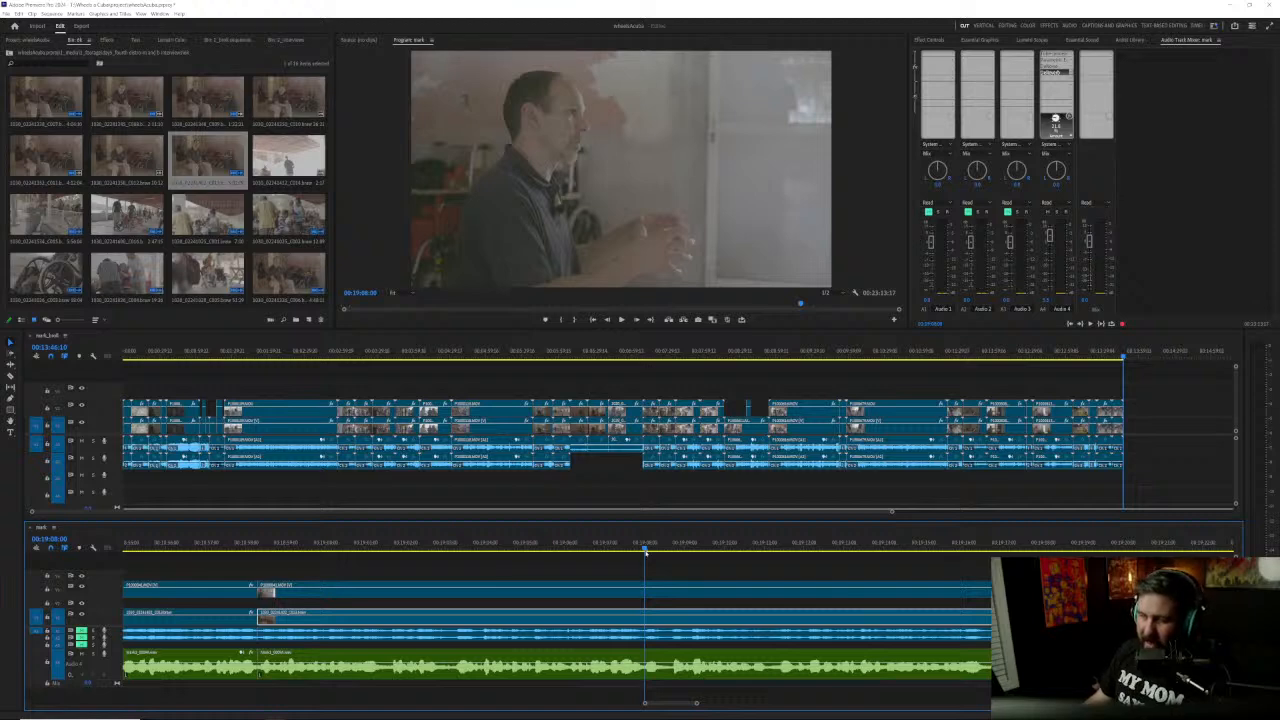
key(space)
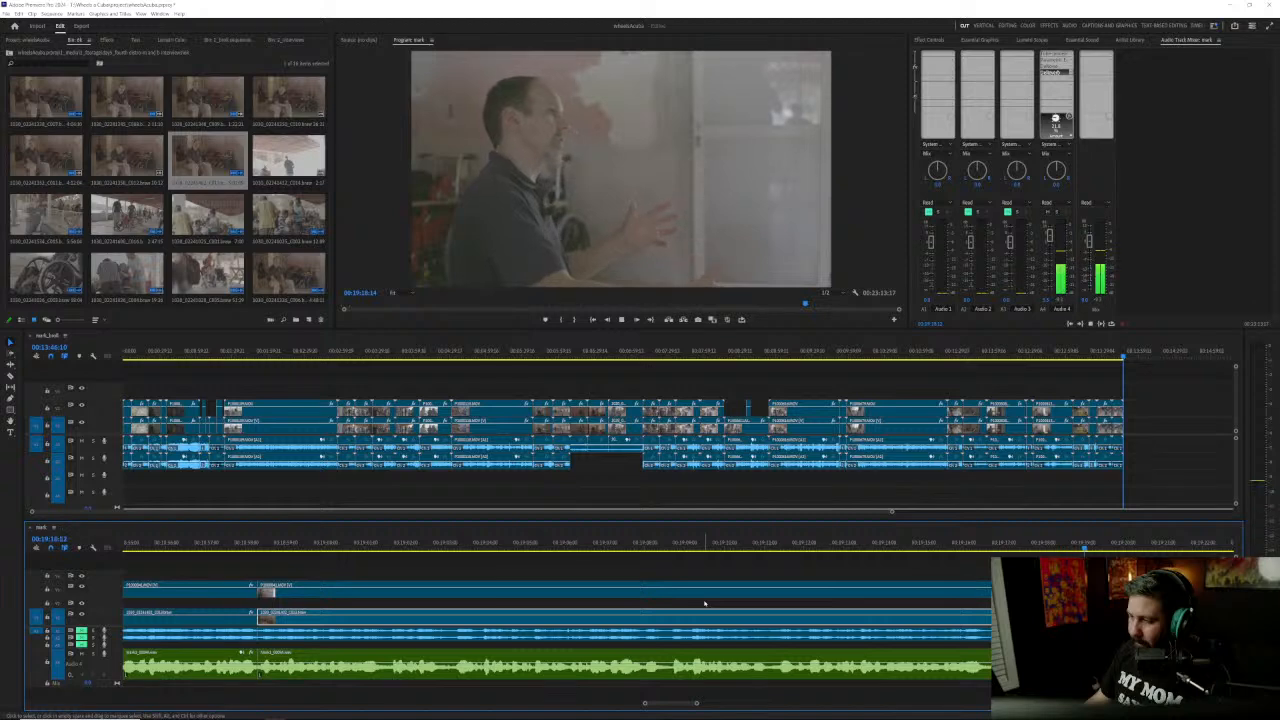
click(931, 542)
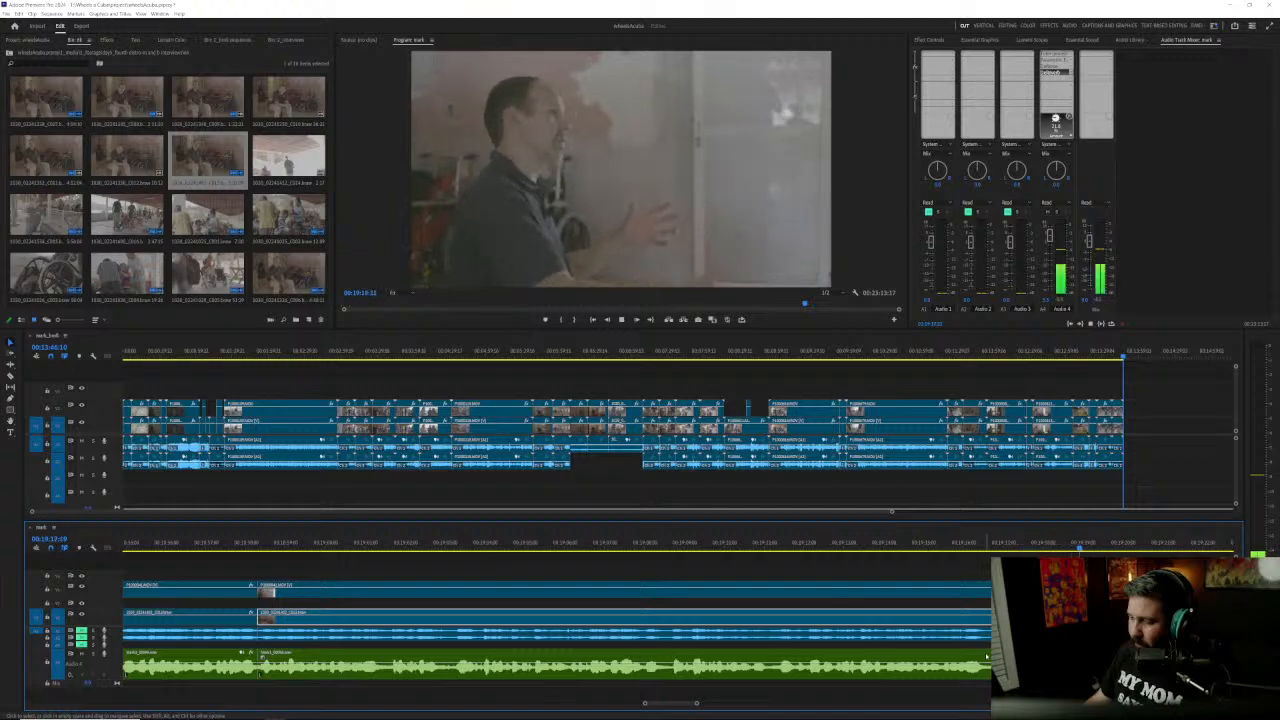
click(771, 548)
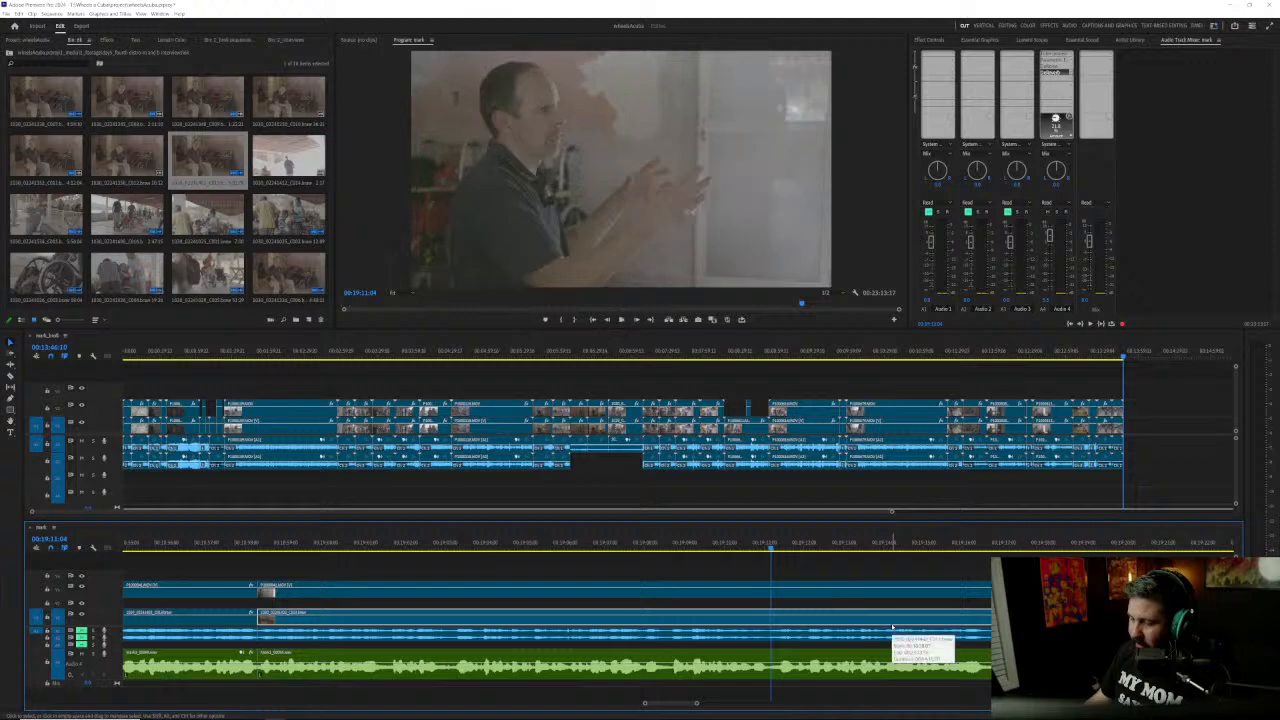
key(space)
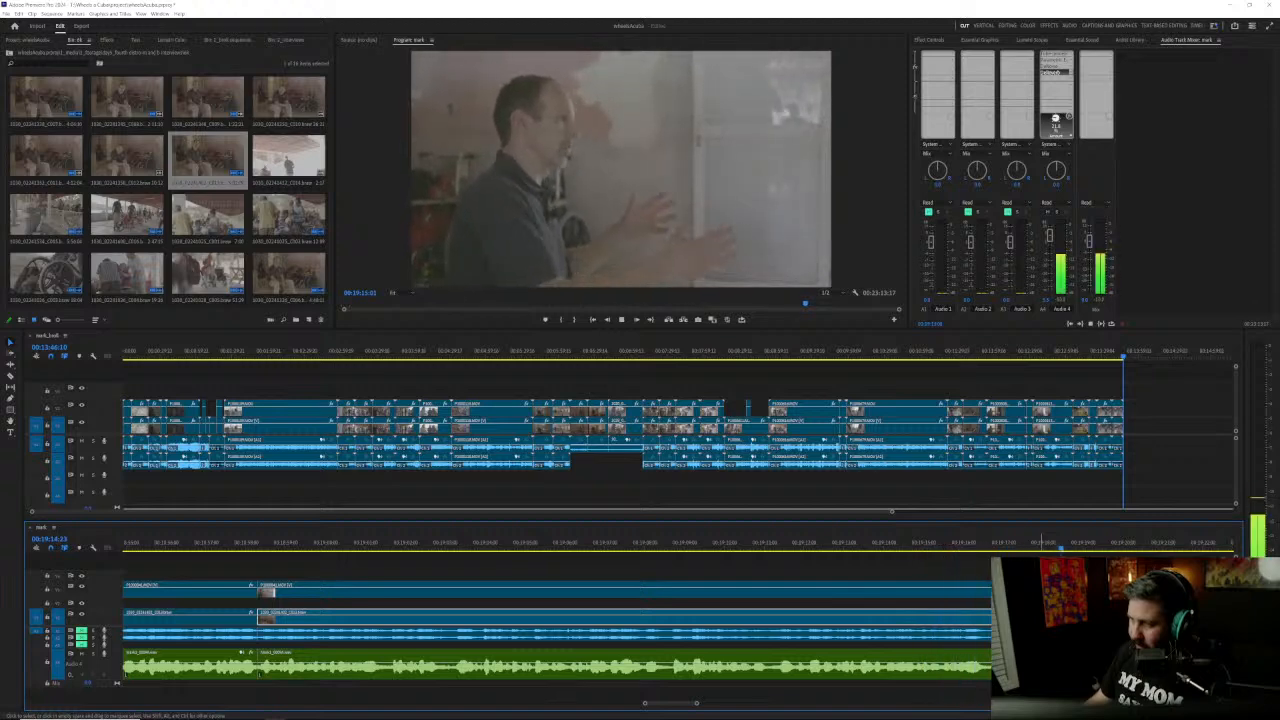
Step: Replay the answer from about 00:19:17 and listen on to about 00:19:23 for the next edit point
click(1014, 547)
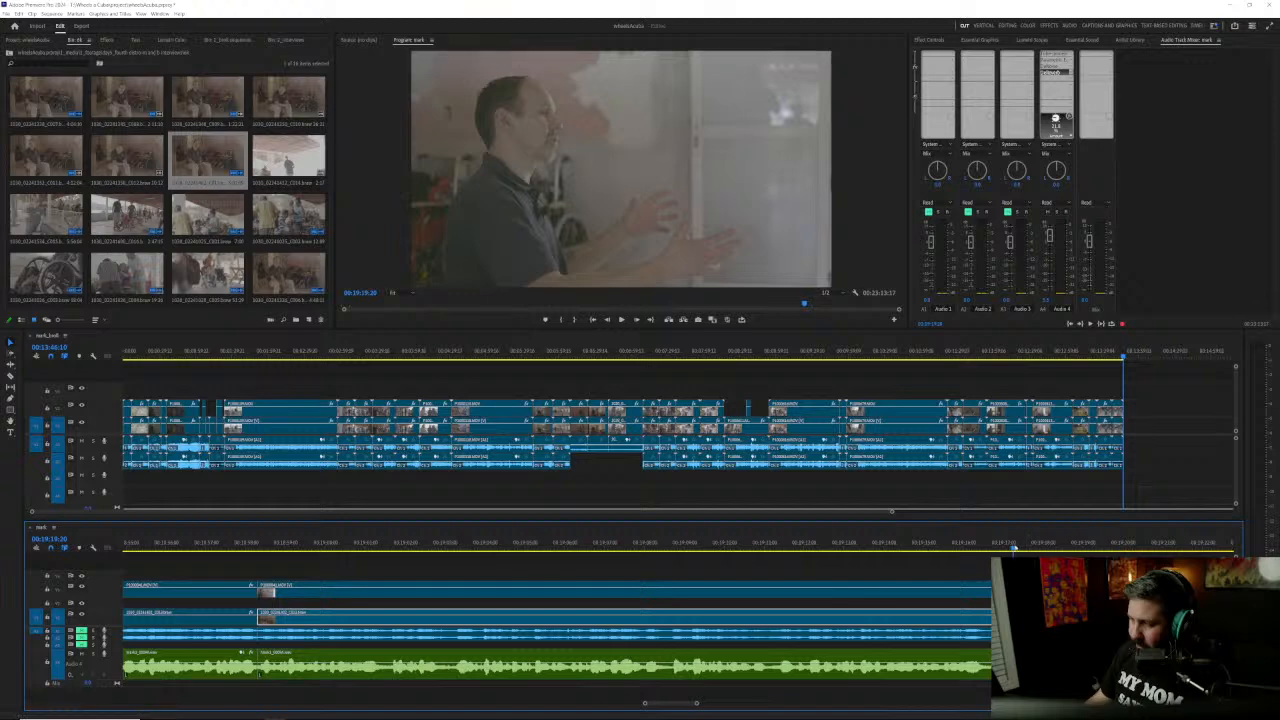
click(995, 547)
drag(995, 547, 1038, 546)
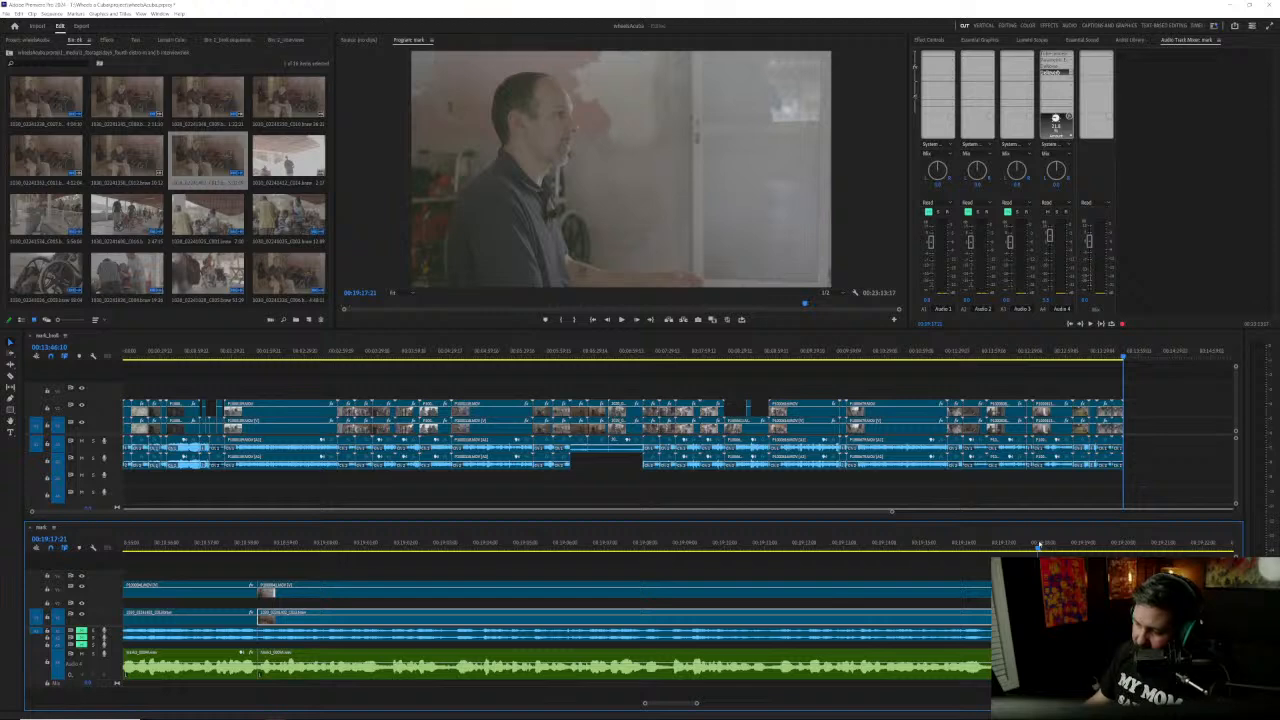
mouse_move(1039, 545)
mouse_down()
mouse_move(925, 547)
mouse_move(1022, 550)
mouse_up()
key(space)
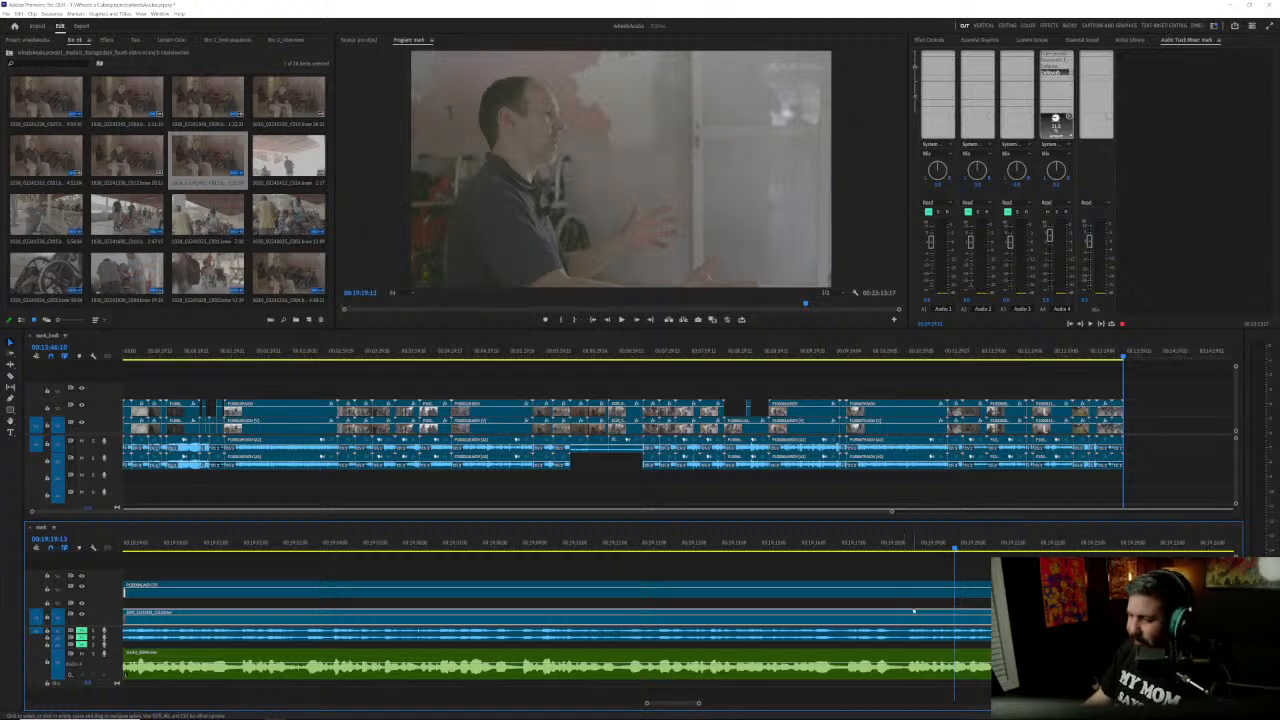
key(space)
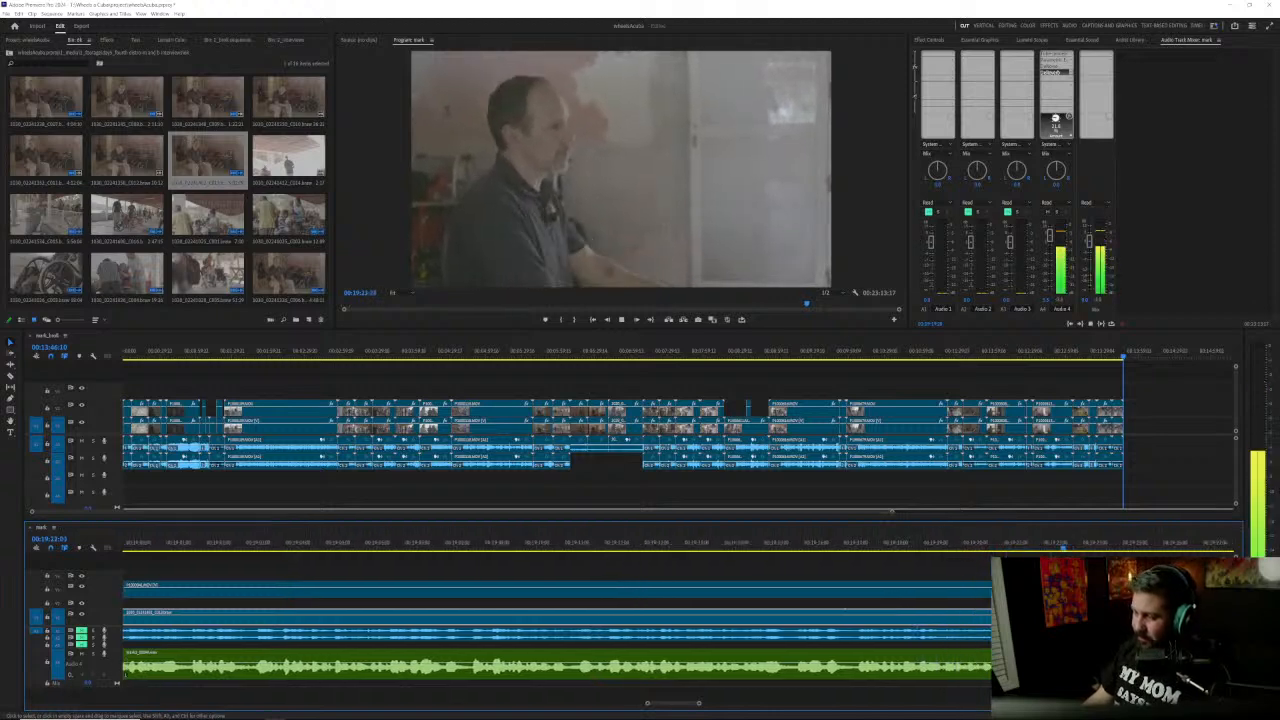
Step: Split all video and audio clips at 00:19:22:07, remove a little over half a second around the cut and close the gap
drag(848, 548, 815, 548)
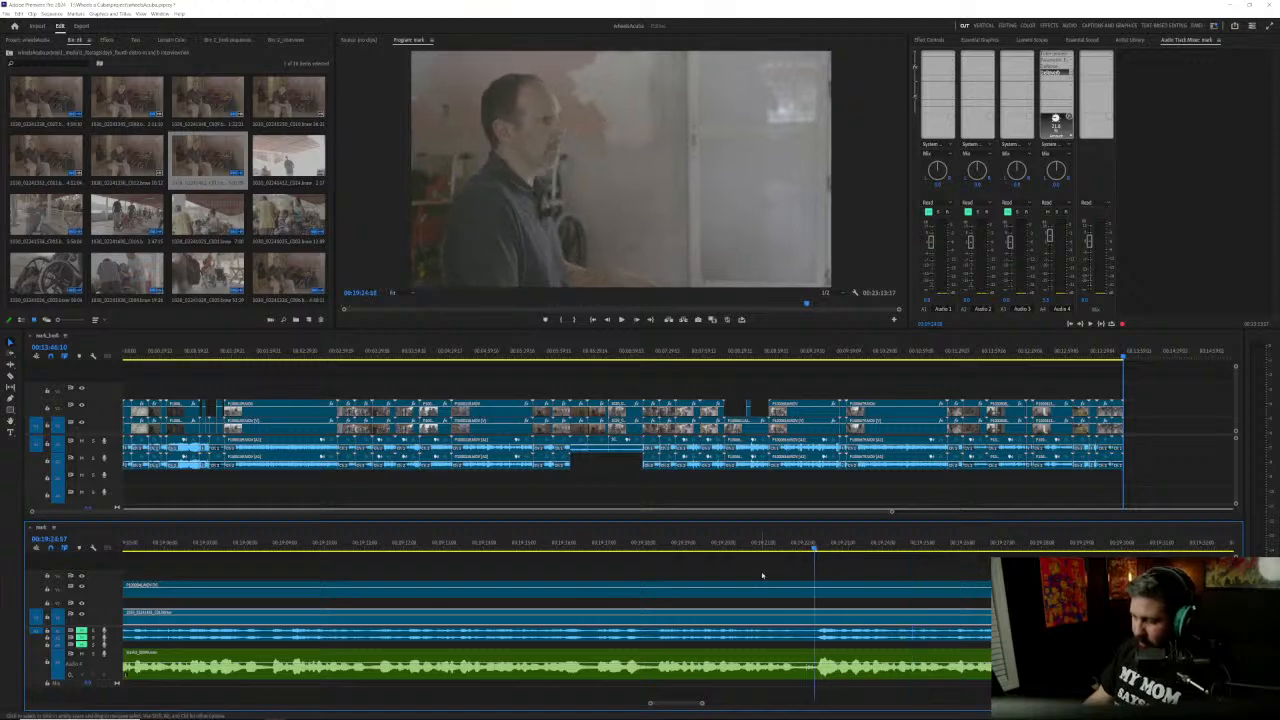
key(ctrl+shift+k)
drag(823, 573, 809, 596)
click(841, 574)
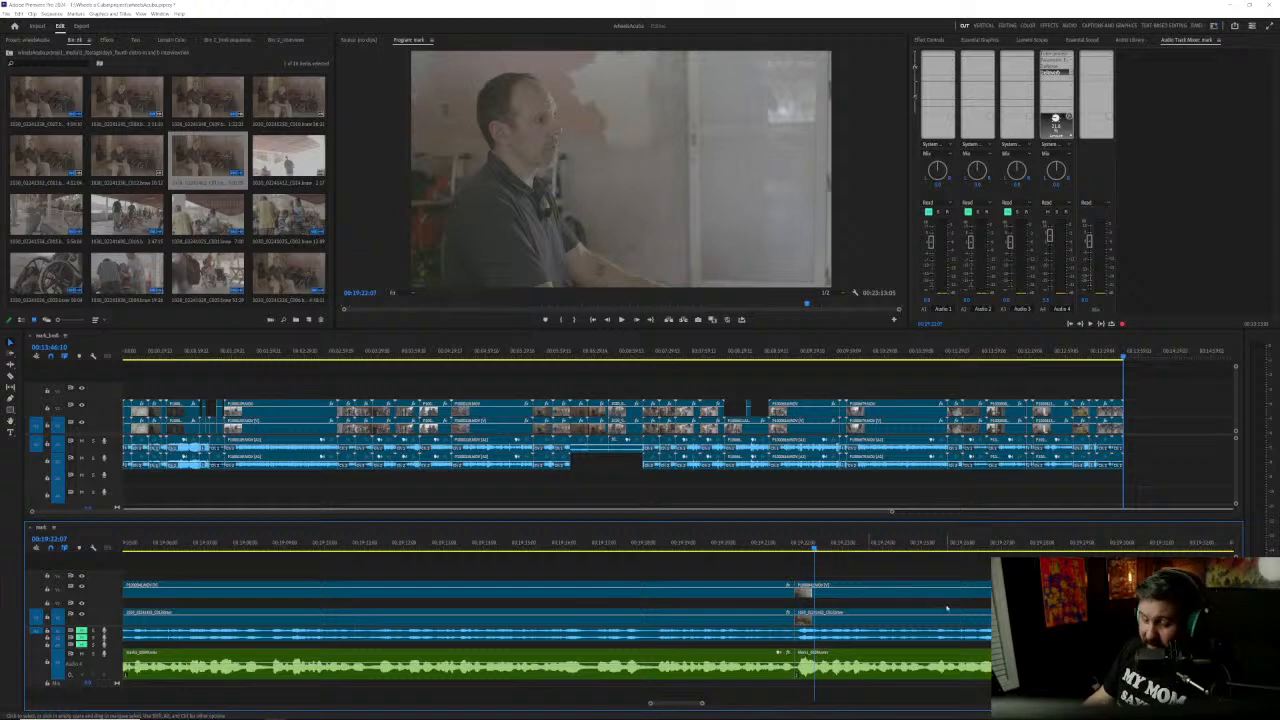
Step: Listen to the answer from the new edit point at 00:19:21:19 up to about 00:19:54
scroll(946, 607, down, 5)
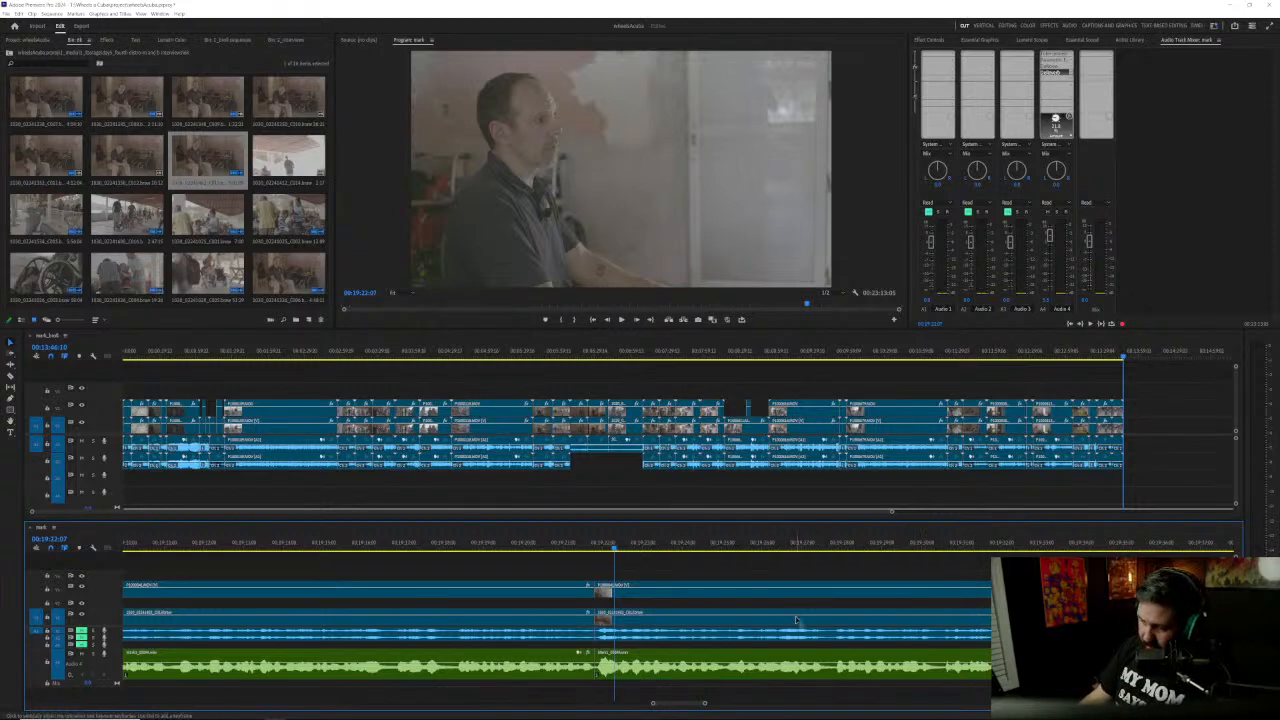
click(628, 549)
click(651, 549)
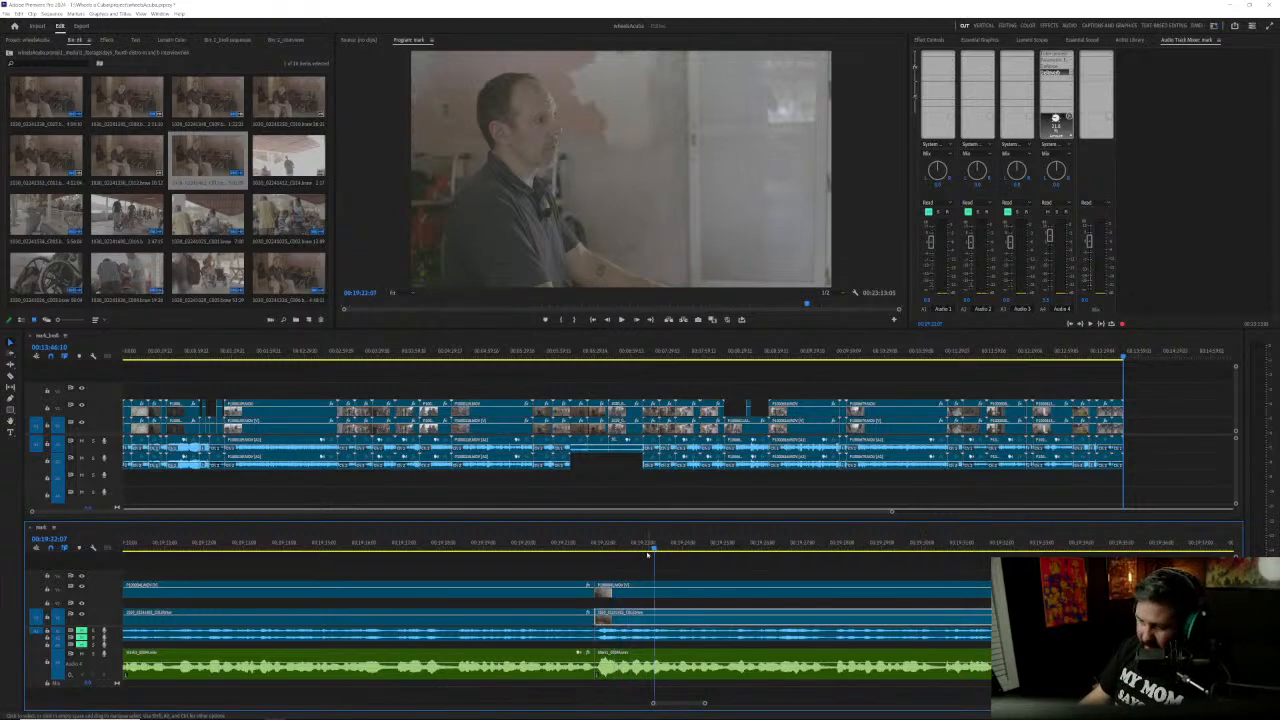
key(Up)
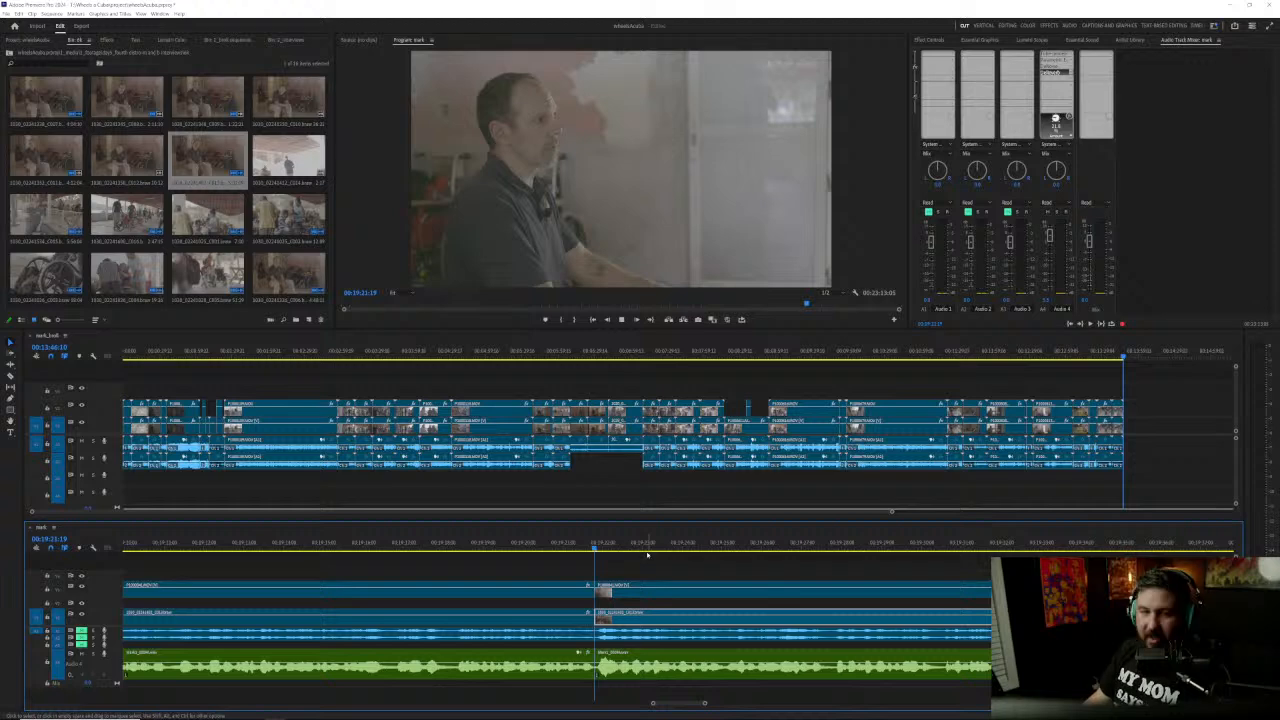
key(space)
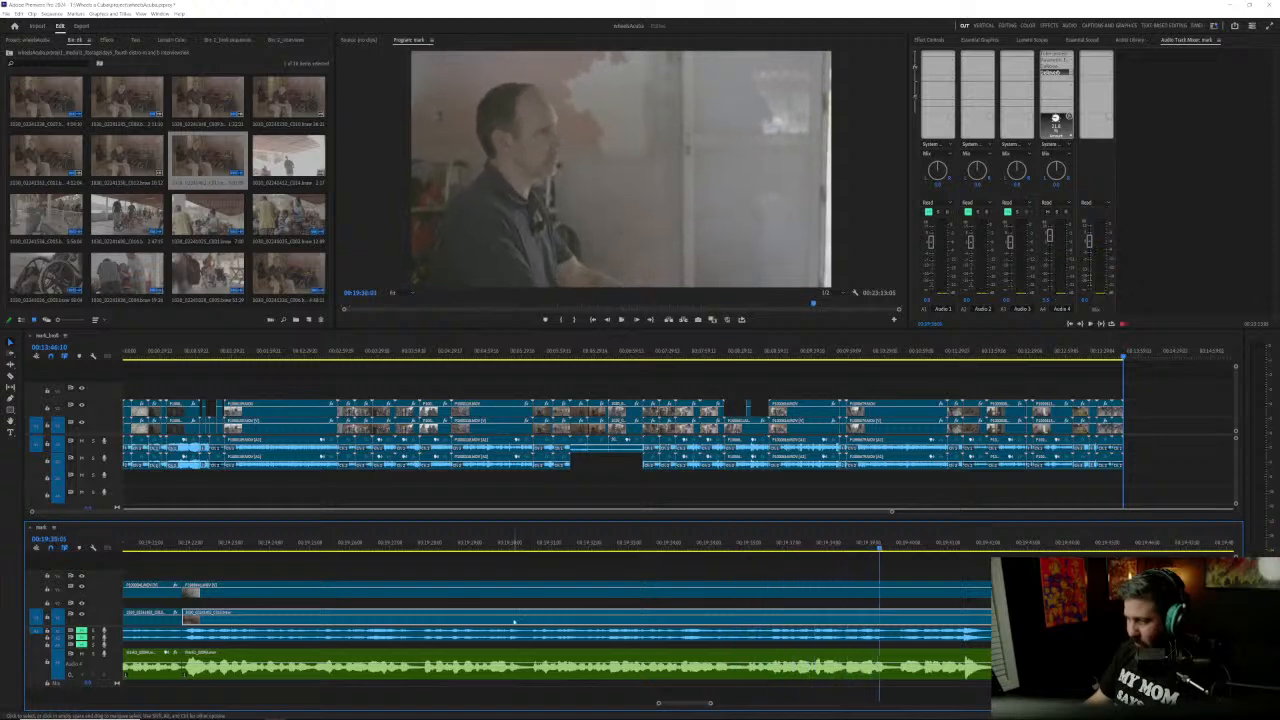
click(726, 544)
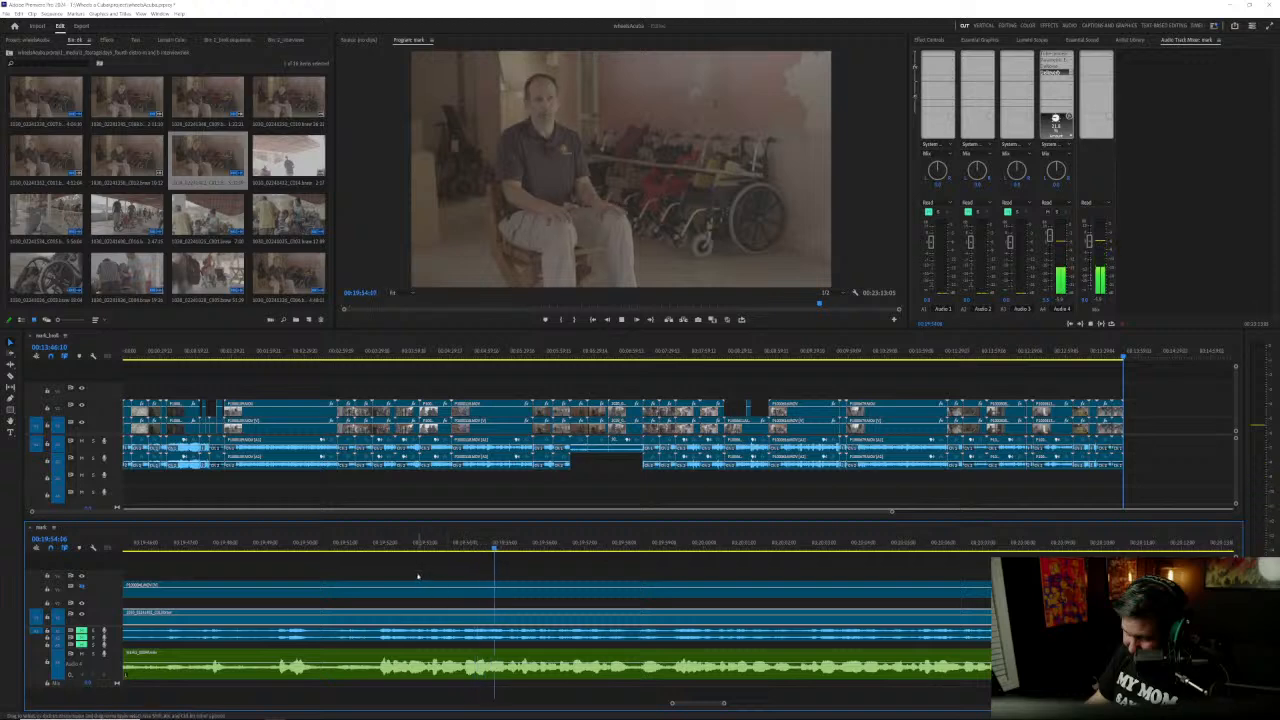
Step: Split all video and audio clips at 00:19:51:20, where the speech resumes
click(380, 545)
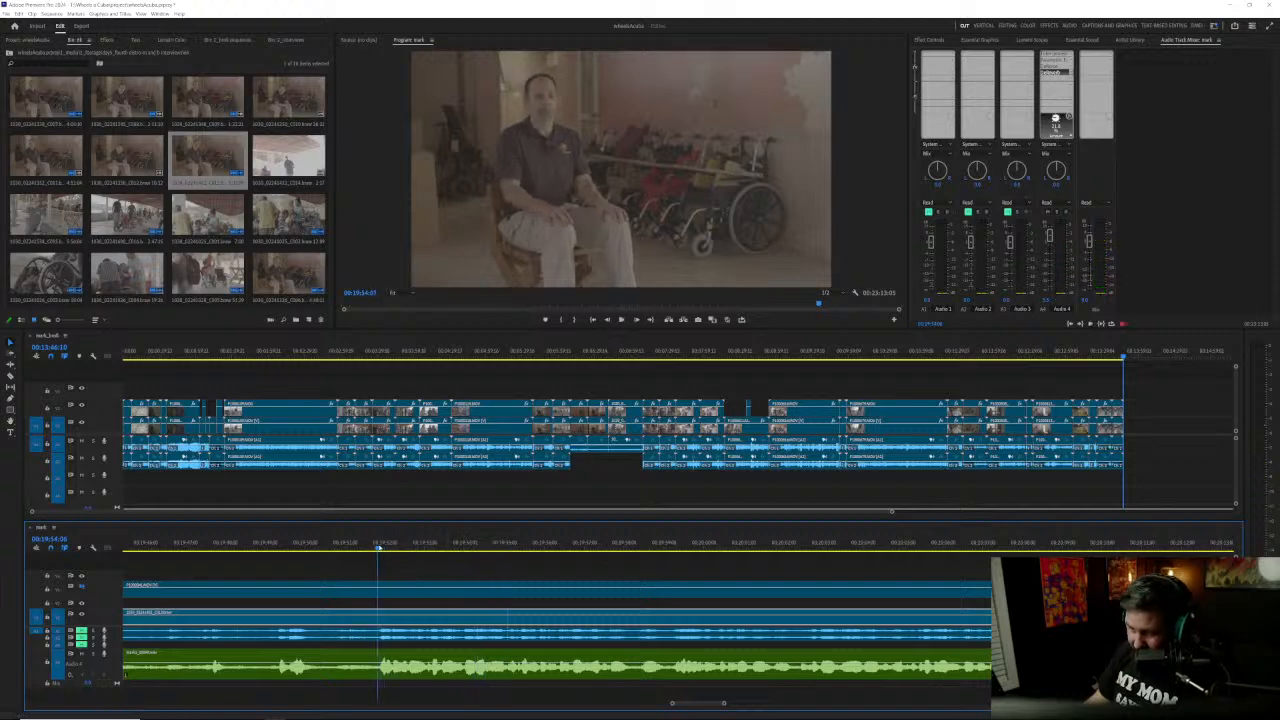
drag(316, 571, 384, 661)
key(ctrl+k)
Step: Listen repeatedly to the passage around 00:19:33 to 00:19:38 to find where the unneeded section begins
scroll(384, 661, up, 5)
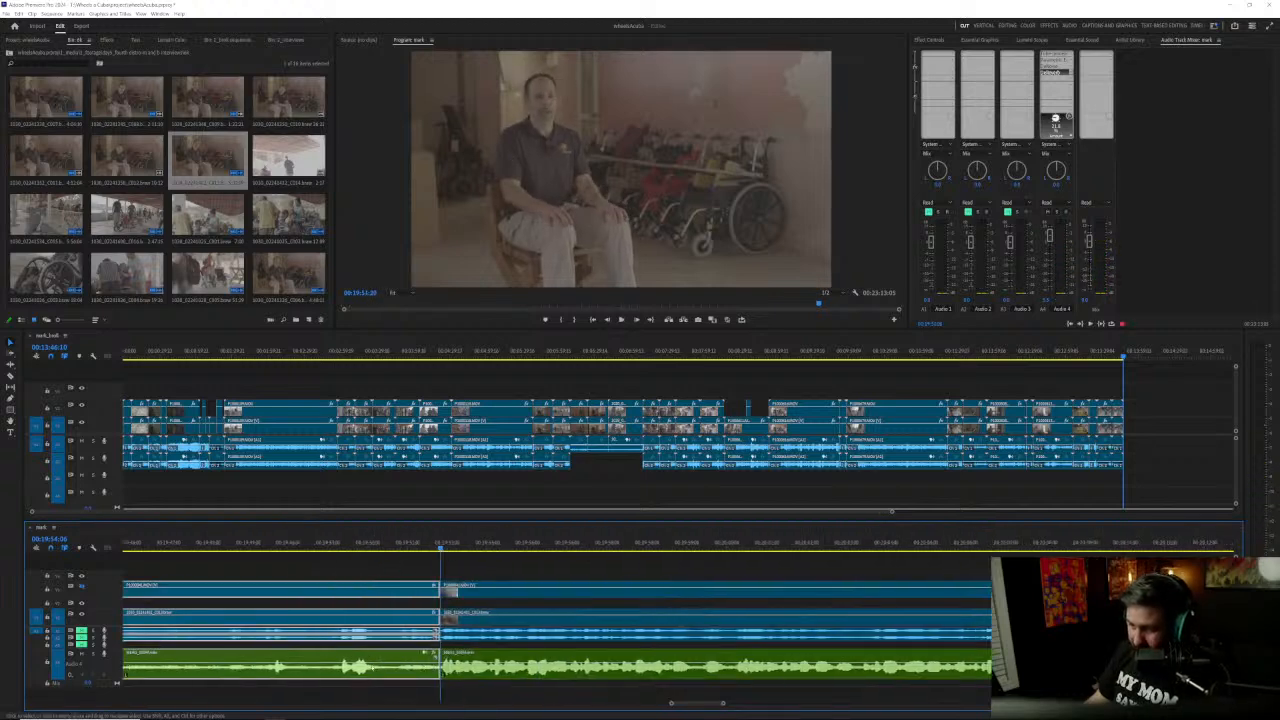
scroll(384, 661, up, 5)
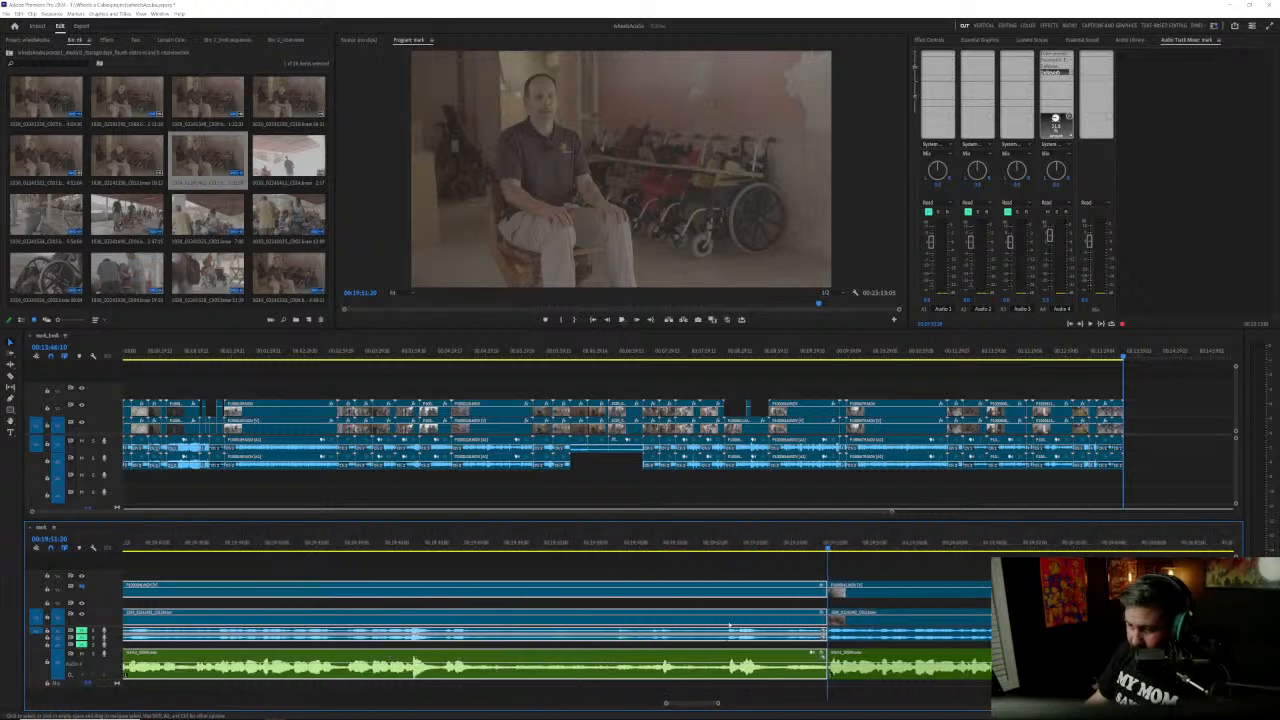
key(space)
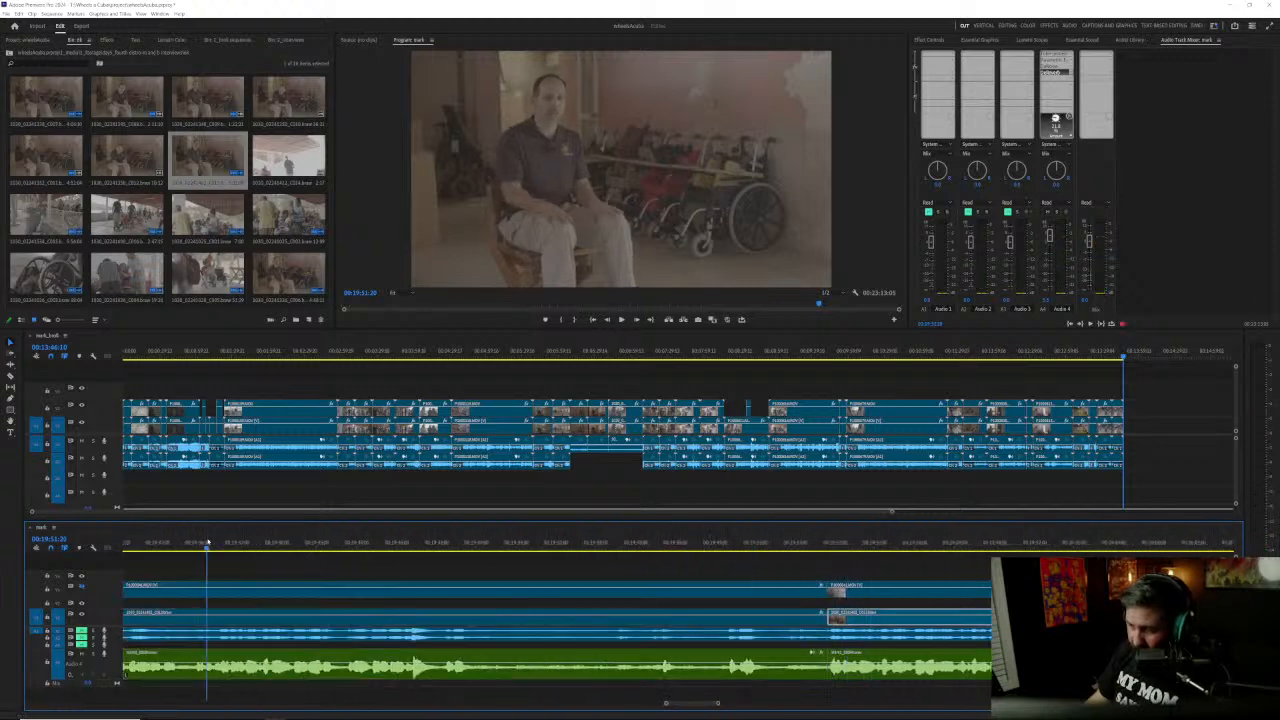
click(198, 541)
key(space)
scroll(371, 652, up, 3)
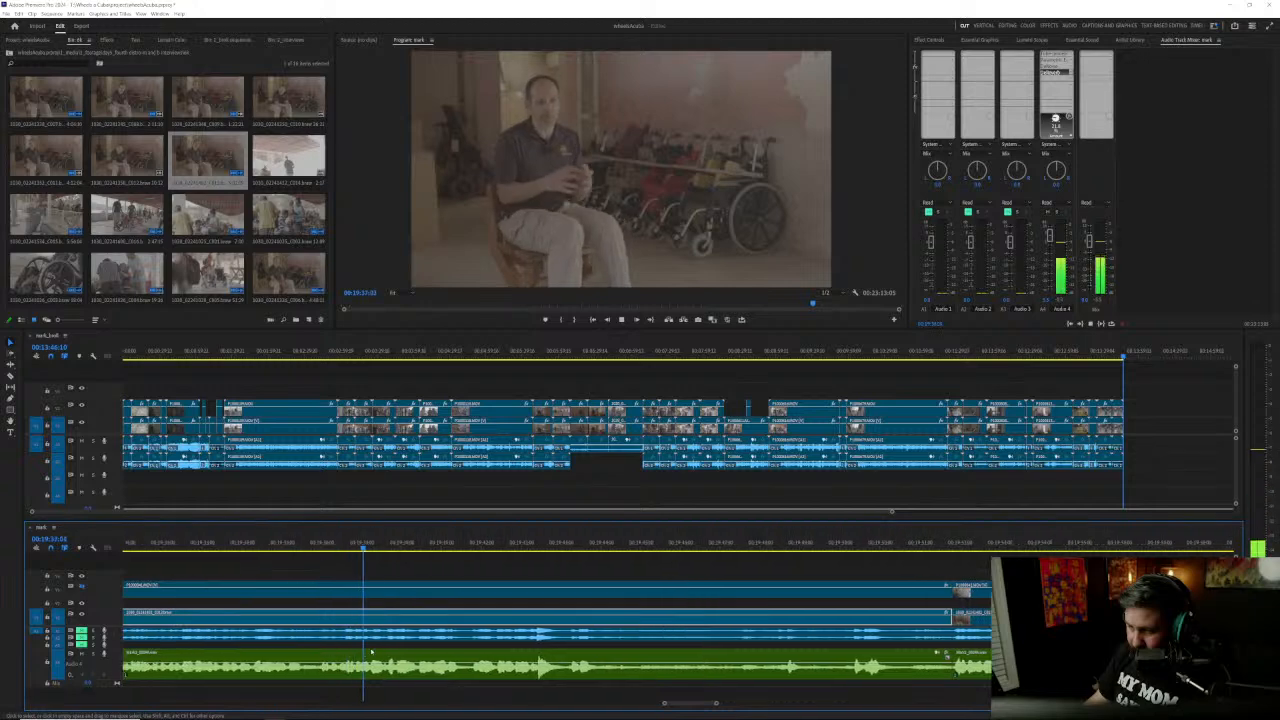
click(295, 545)
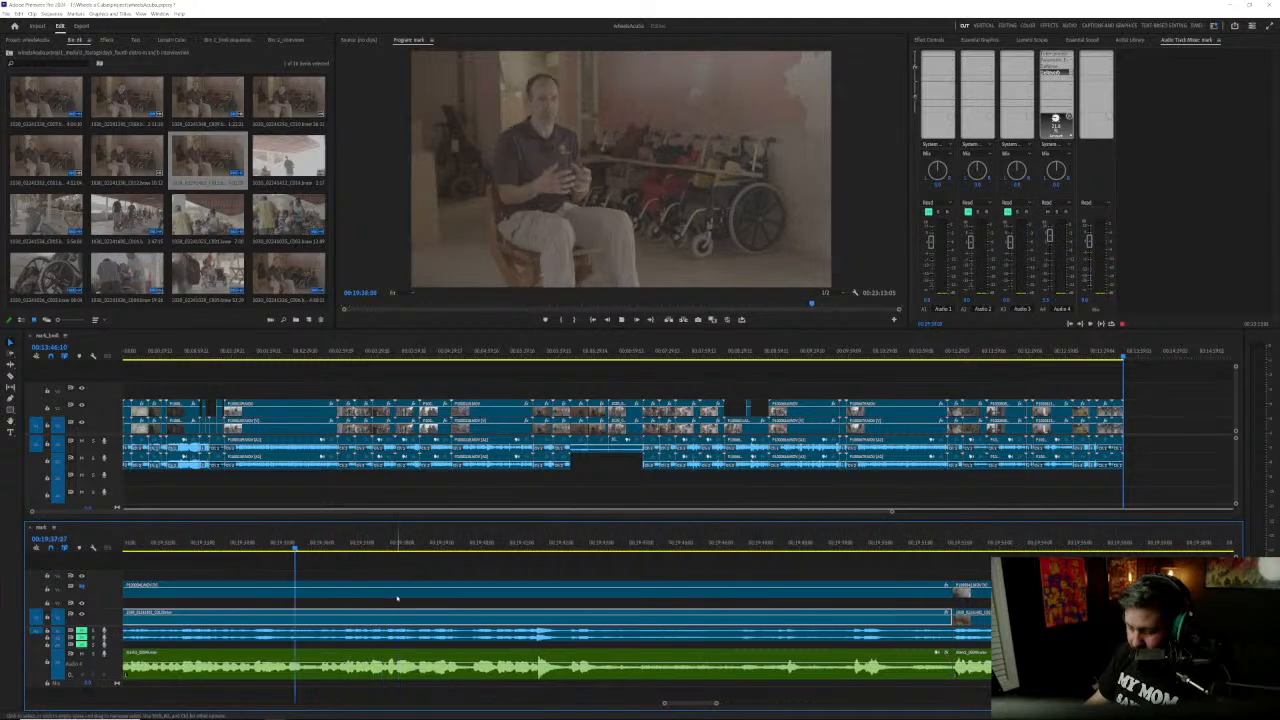
key(space)
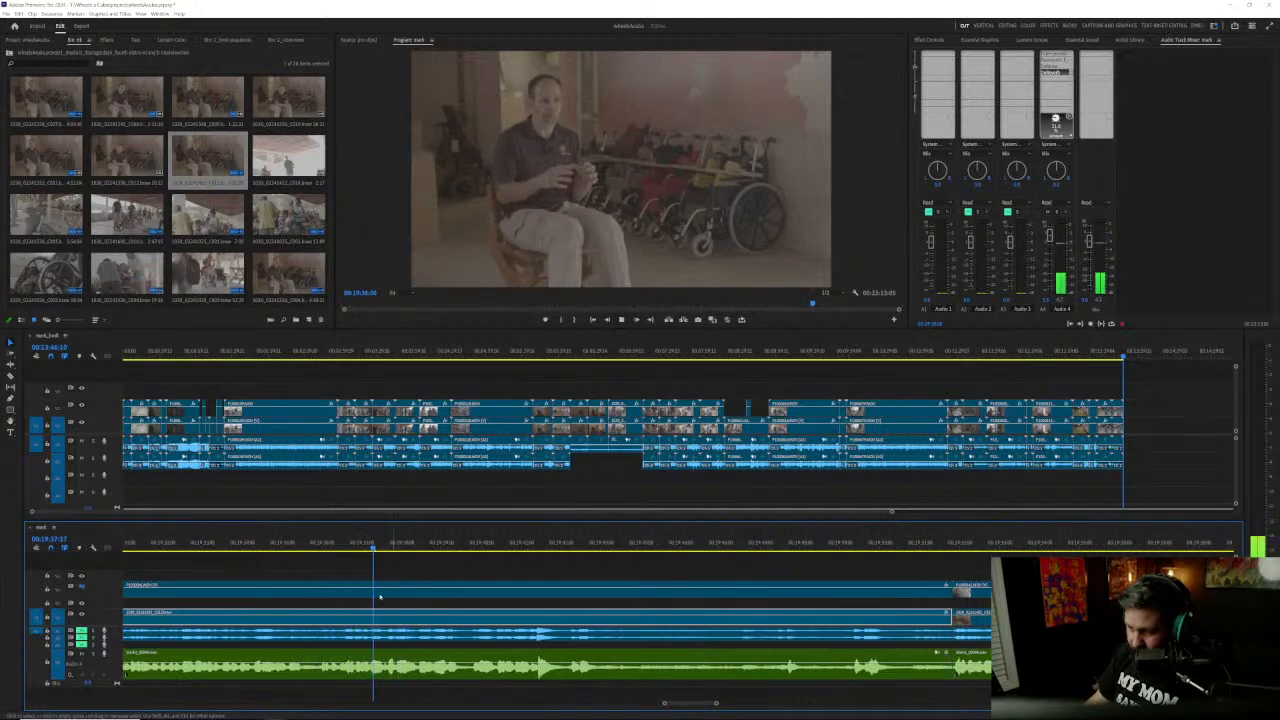
click(213, 542)
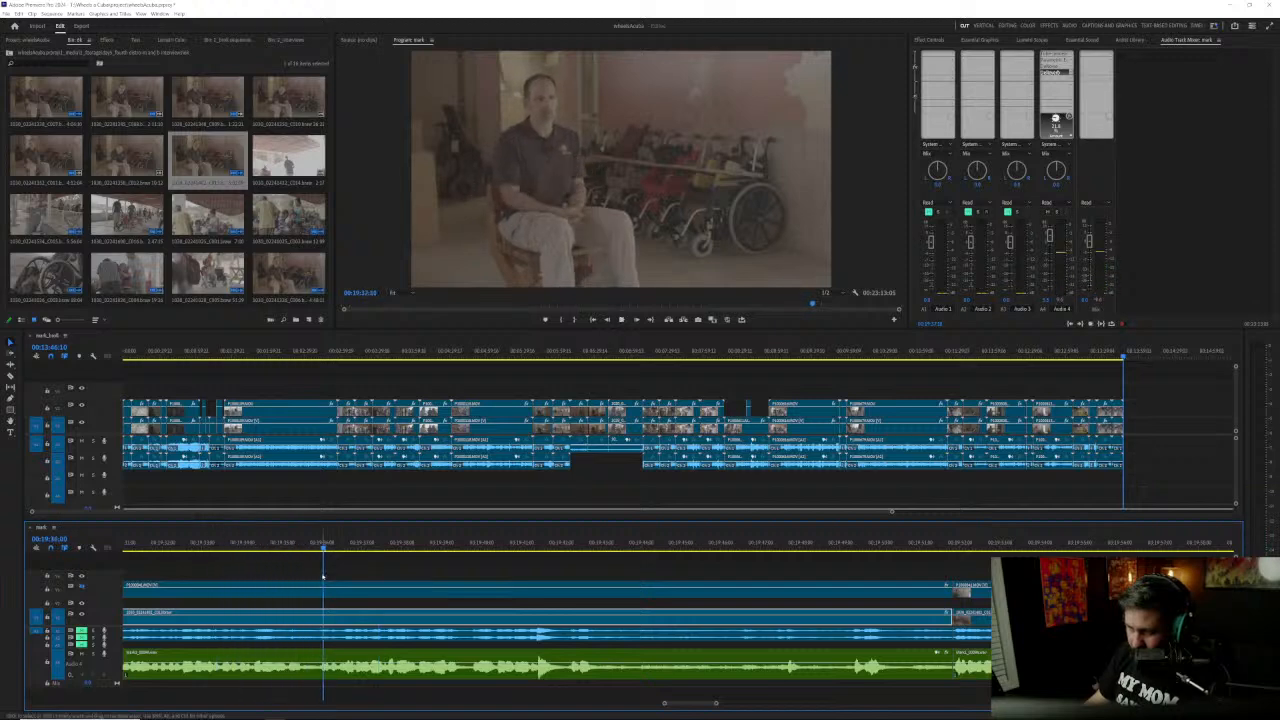
key(space)
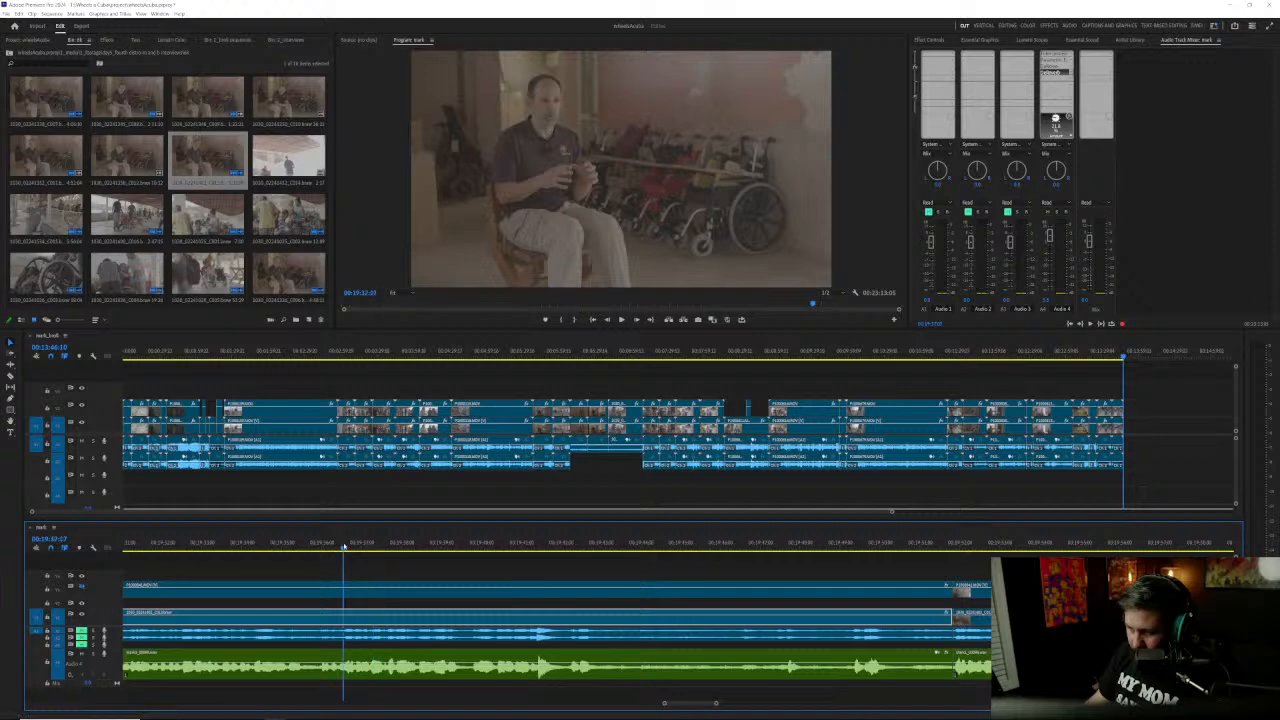
drag(343, 546, 338, 546)
key(space)
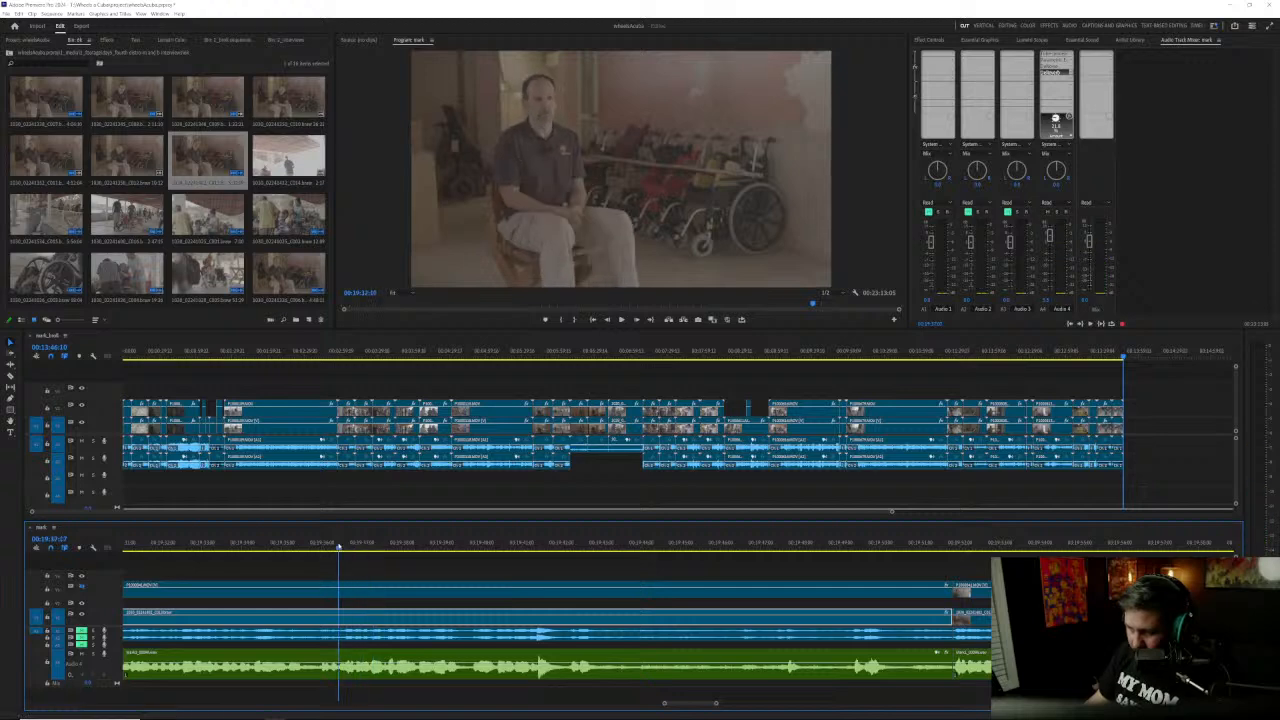
Step: Split all clips at about 00:19:36, remove the passage up to the 00:19:51:20 cut and close the gap
click(340, 546)
click(345, 546)
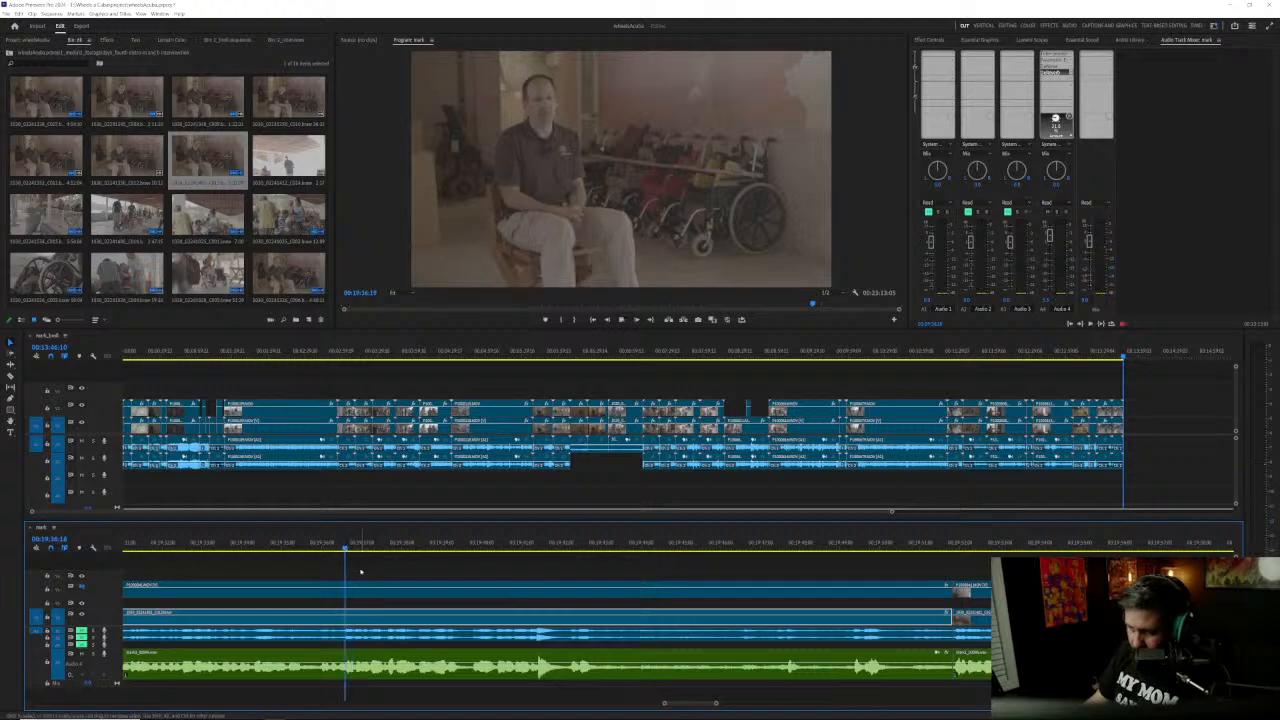
key(d)
key(ctrl+k)
drag(973, 569, 1038, 667)
drag(981, 597, 355, 591)
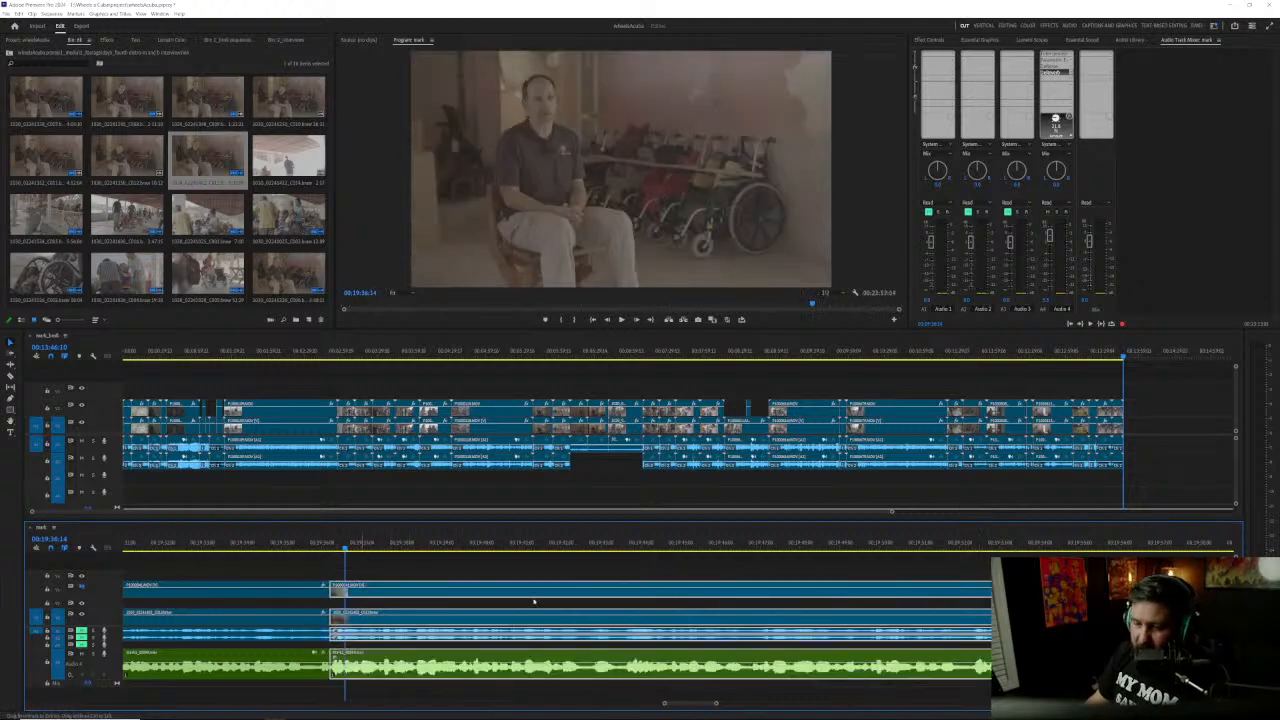
drag(971, 573, 1004, 675)
drag(975, 600, 370, 597)
click(289, 569)
Step: Listen across the new cut from about 00:19:33 to 00:19:38
click(234, 547)
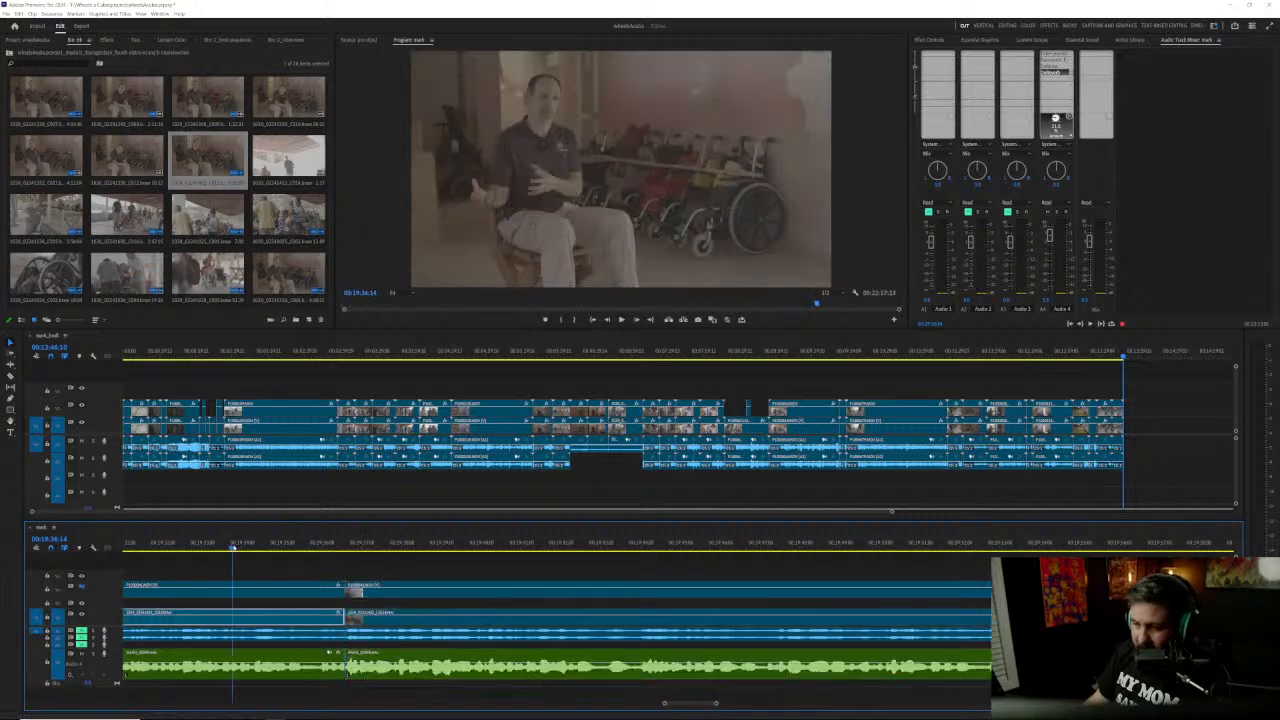
key(space)
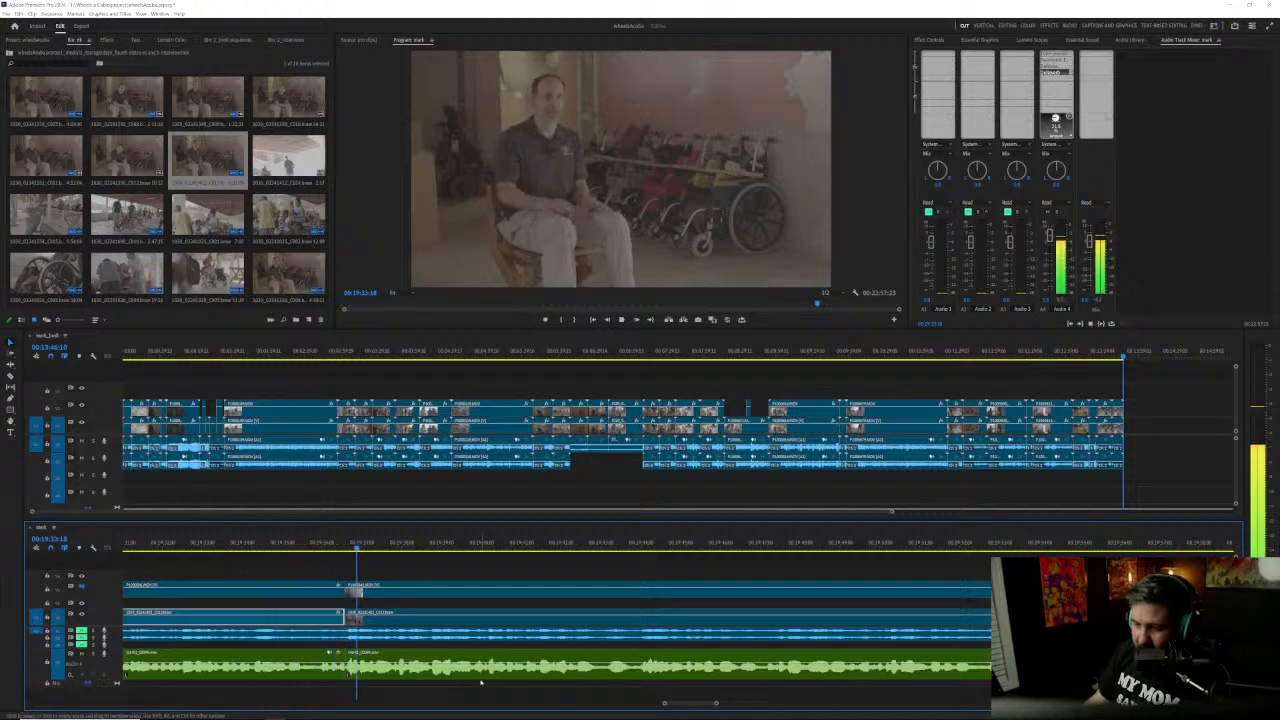
key(space)
Step: Trim the video and audio clip edges at the new cut near 00:19:36 by a few frames
scroll(338, 698, up, 5)
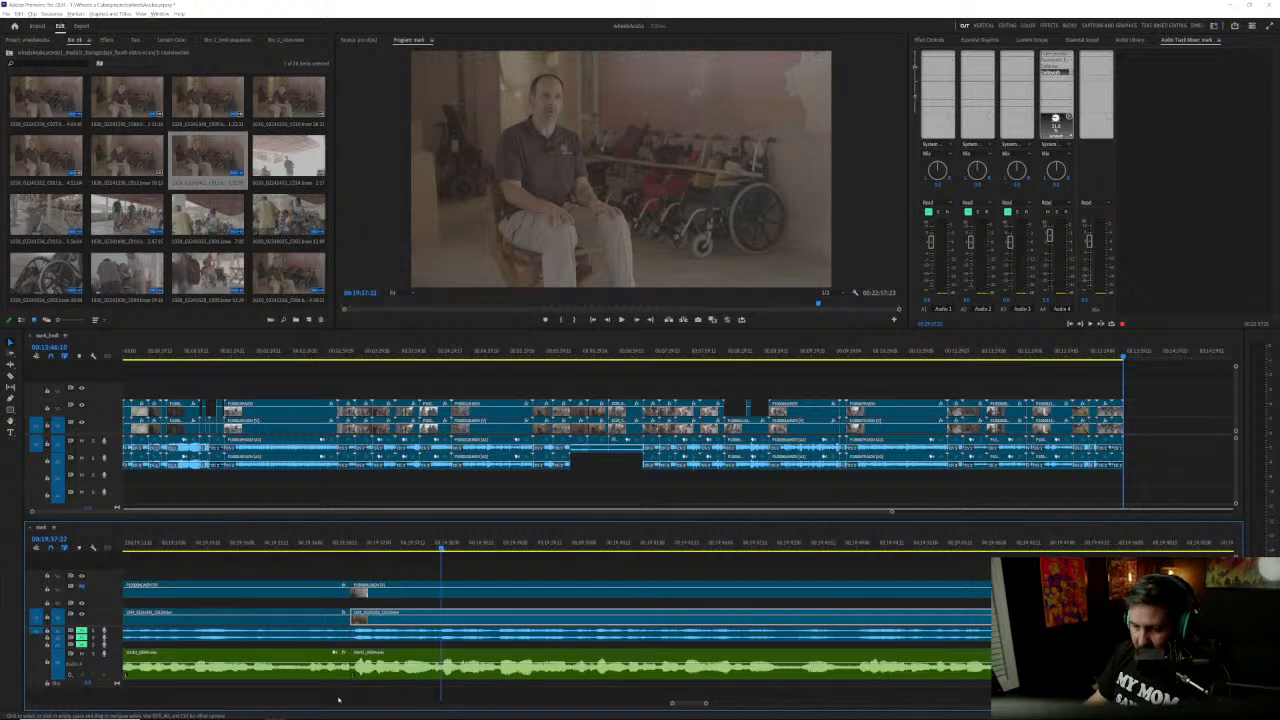
scroll(339, 698, down, 3)
click(430, 604)
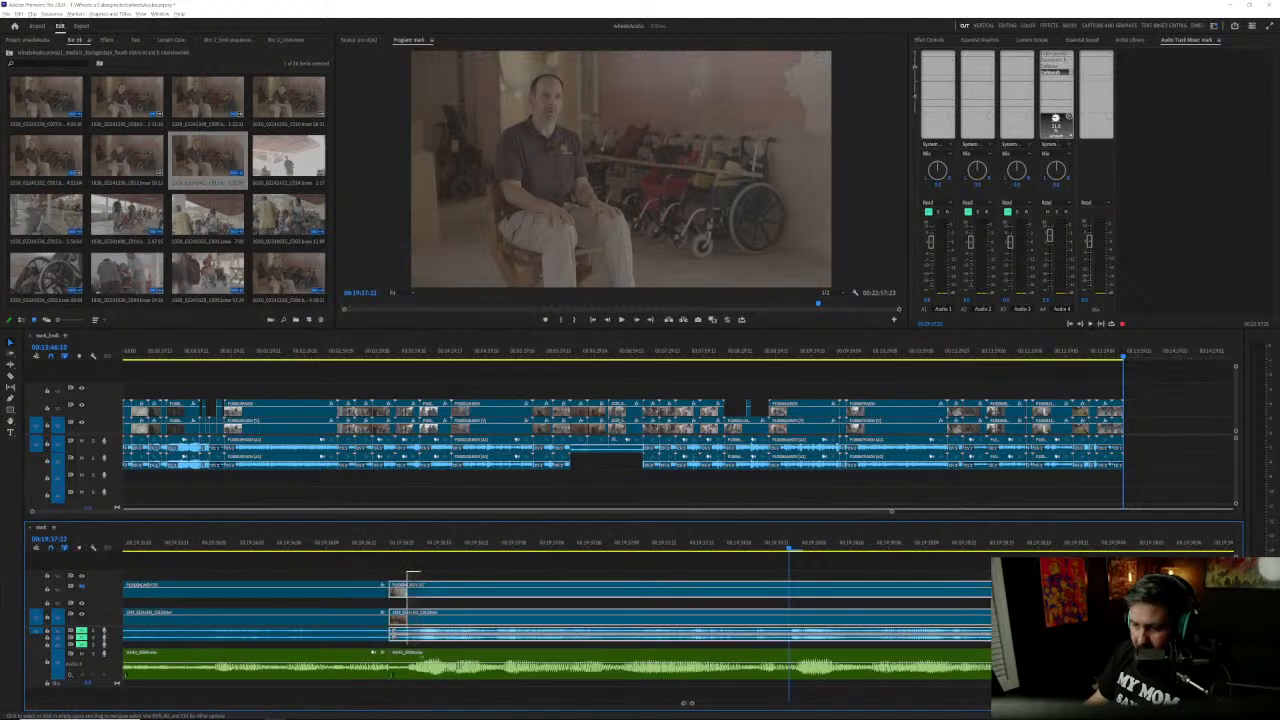
drag(392, 589, 385, 637)
drag(387, 591, 401, 591)
Step: Listen across the trimmed cut near 00:19:36 and save the project
scroll(319, 638, down, 4)
click(264, 545)
key(space)
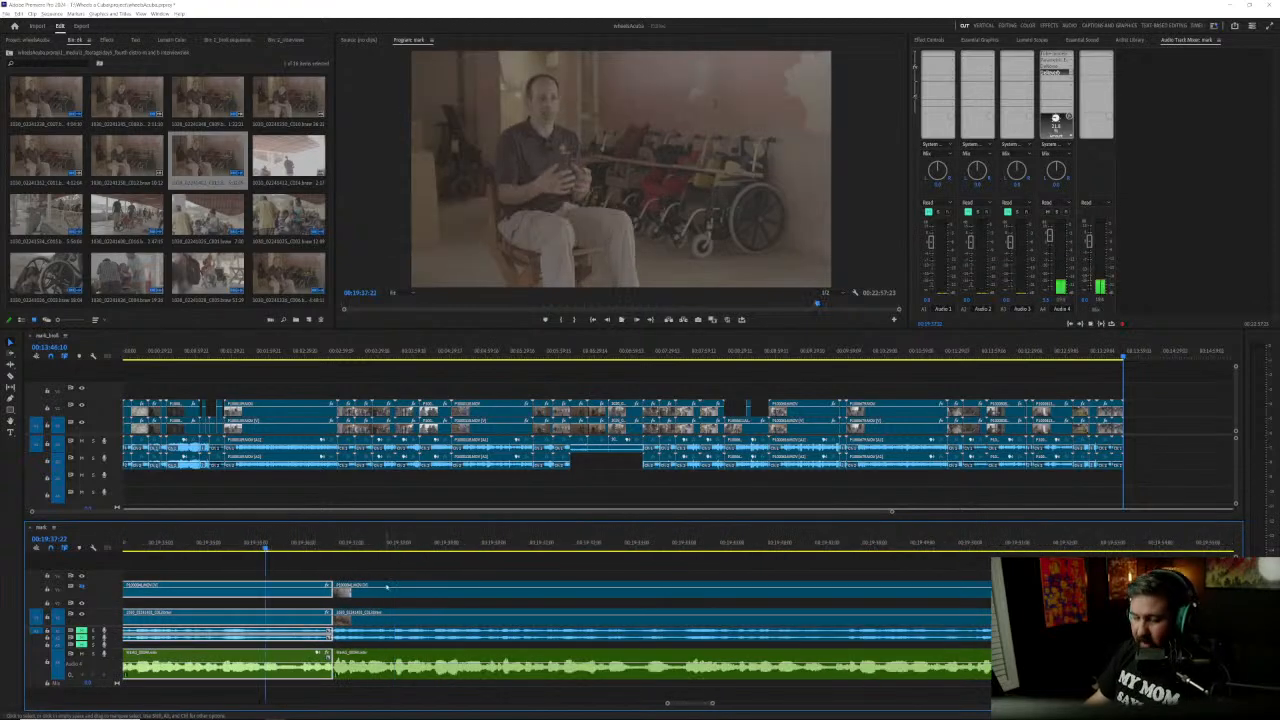
click(436, 637)
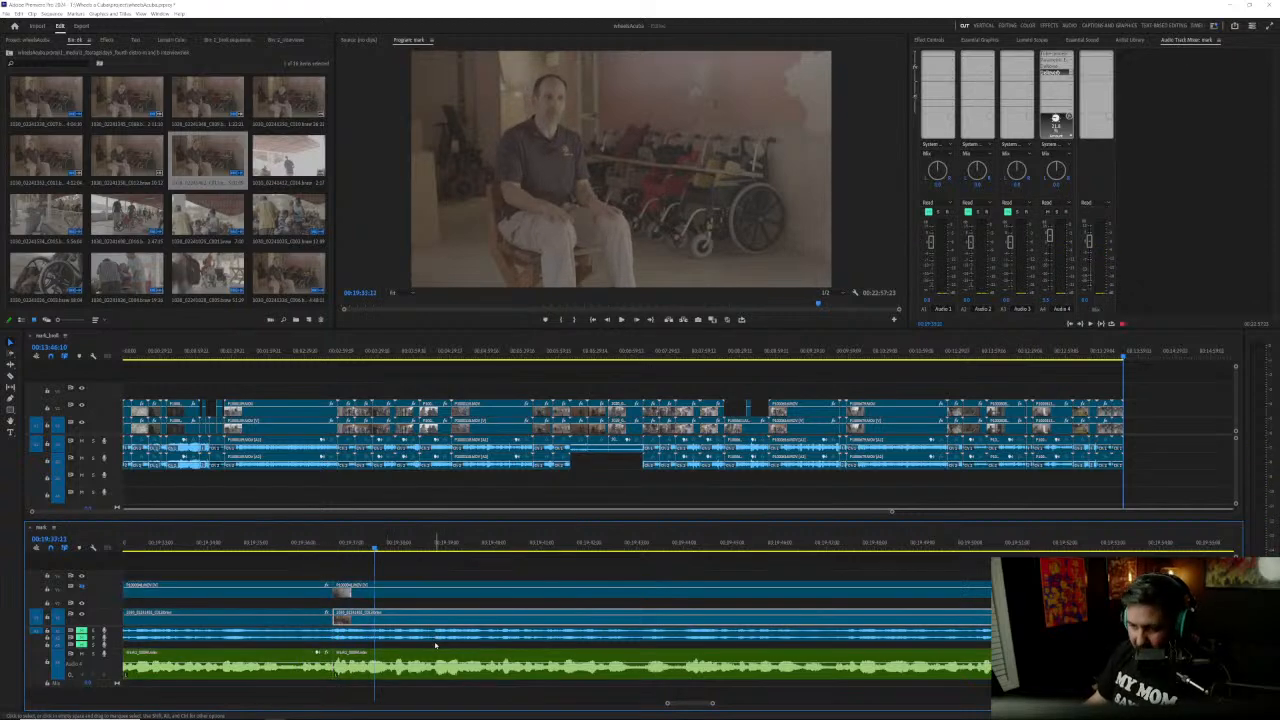
key(ctrl+s)
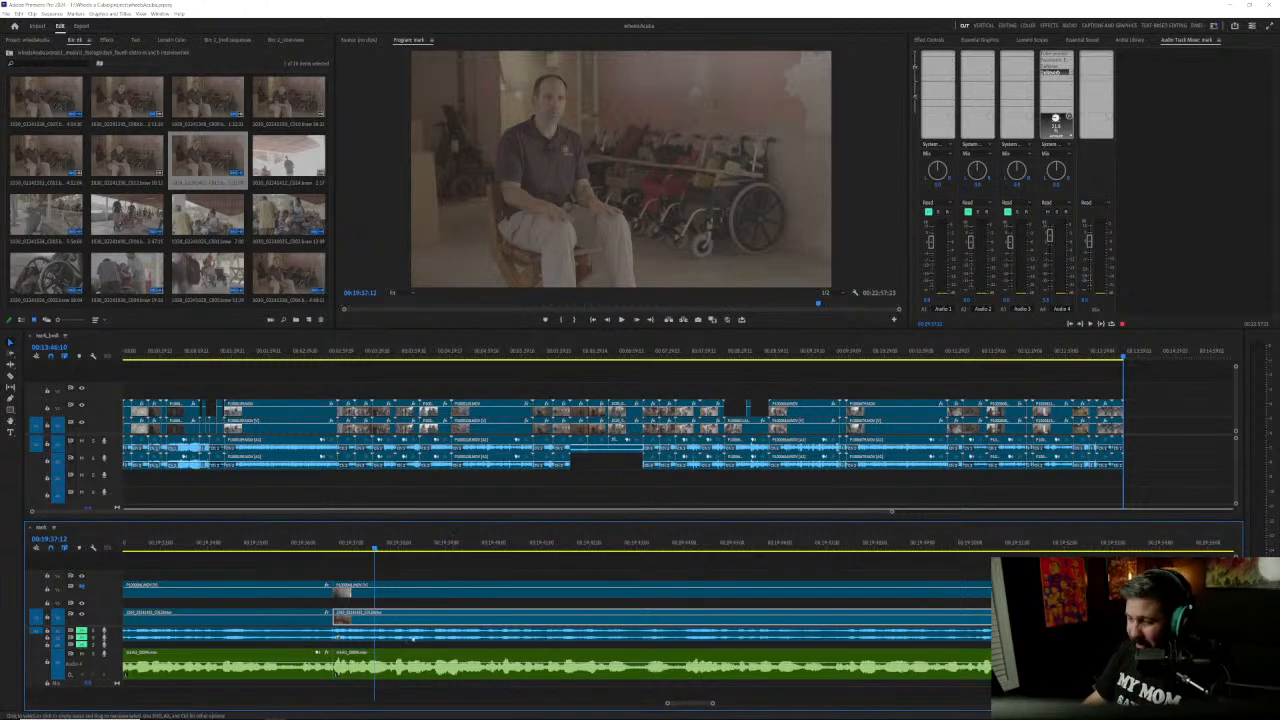
Step: Cut about one second out of all clips just before 00:19:44, close the gap and save the project
key(space)
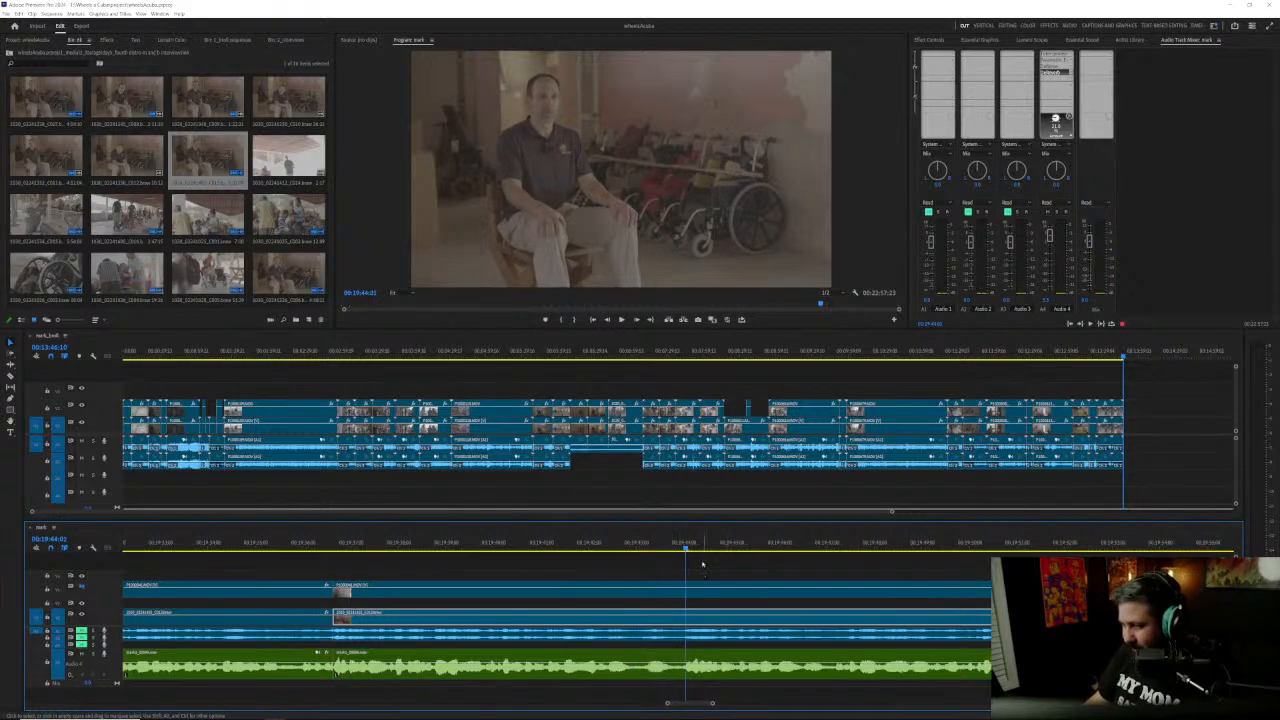
drag(685, 548, 687, 664)
key(ctrl+k)
drag(698, 575, 731, 669)
drag(708, 598, 645, 572)
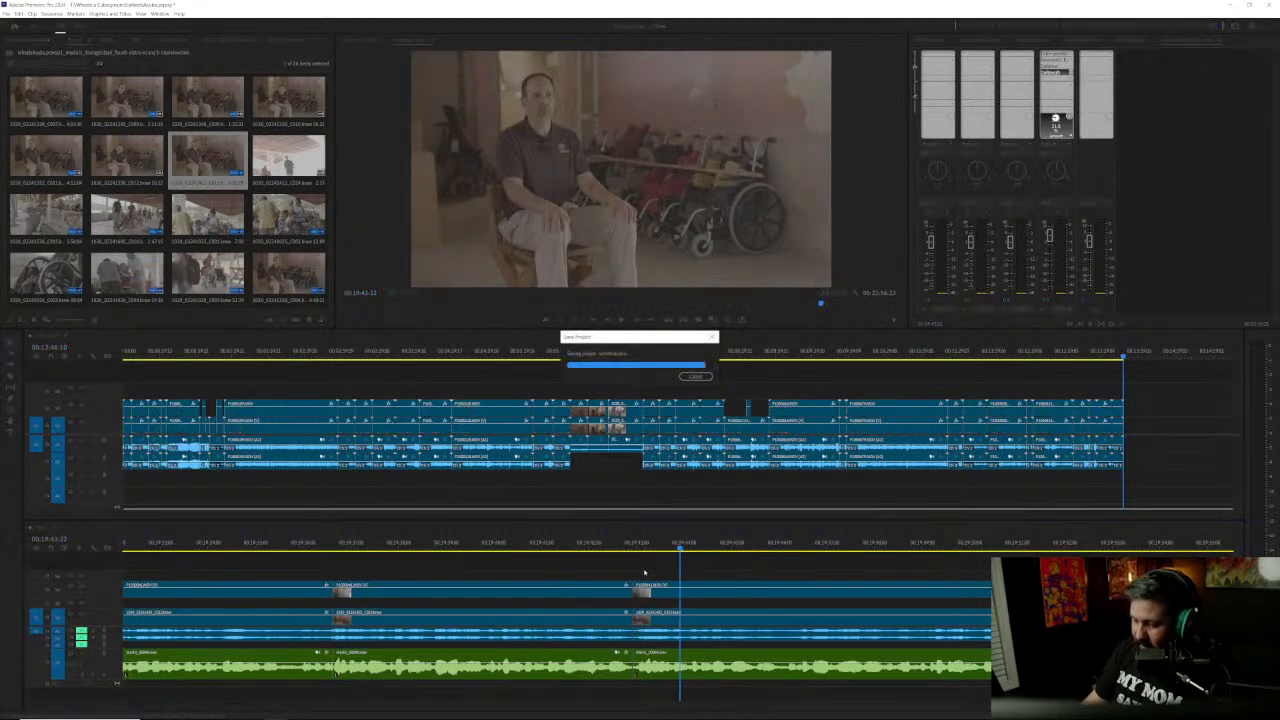
Step: Listen to the rest of the answer from about 00:19:43 to 00:20:46 to find where the unneeded passage ends
key(backslash)
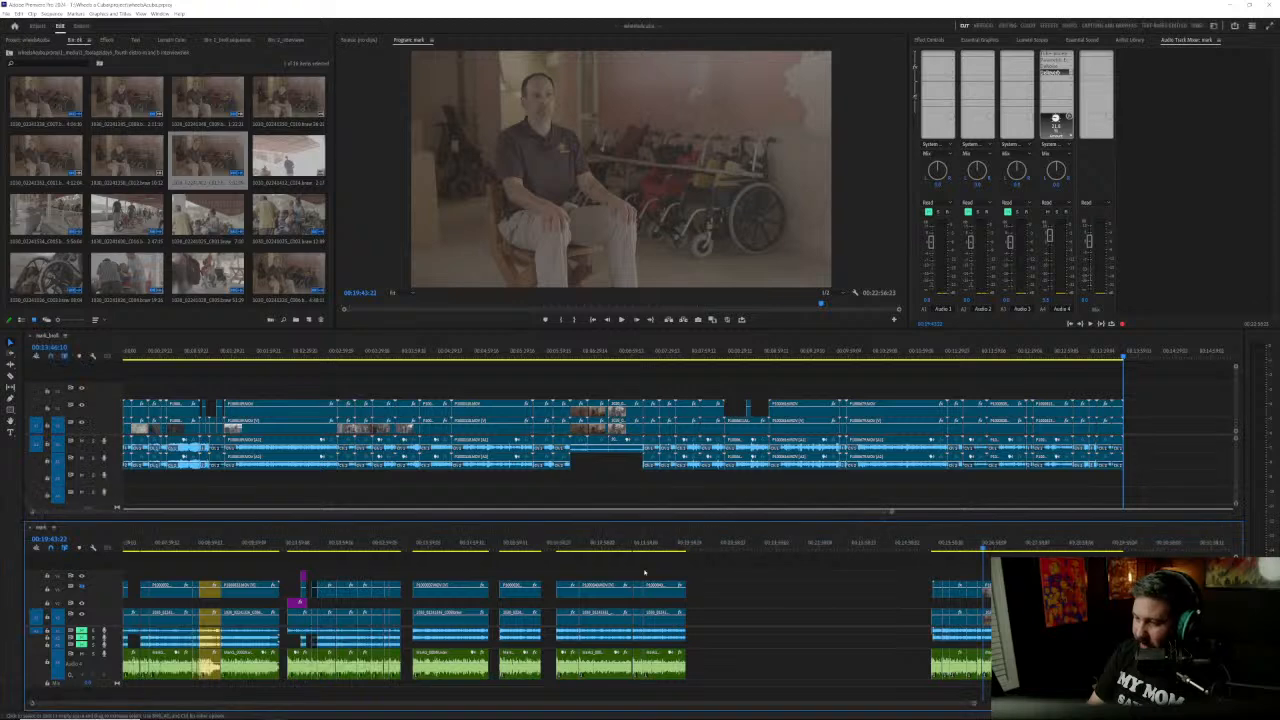
key(backslash)
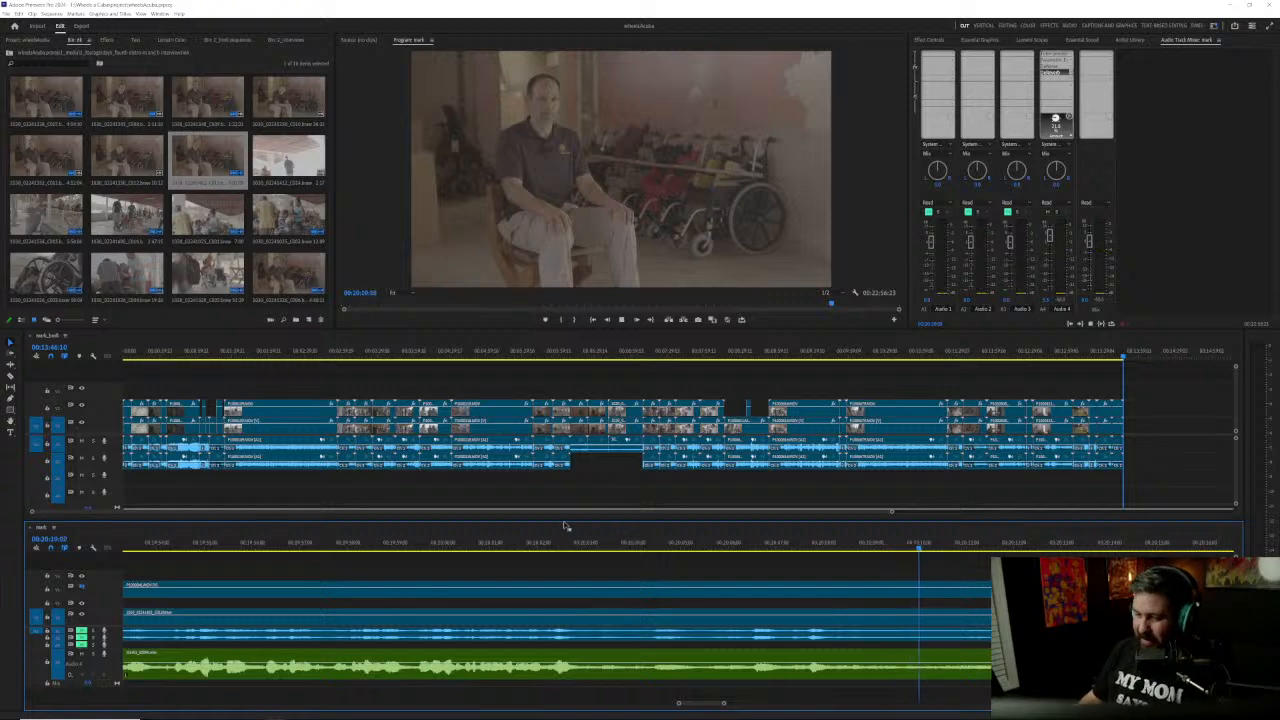
scroll(588, 598, down, 2)
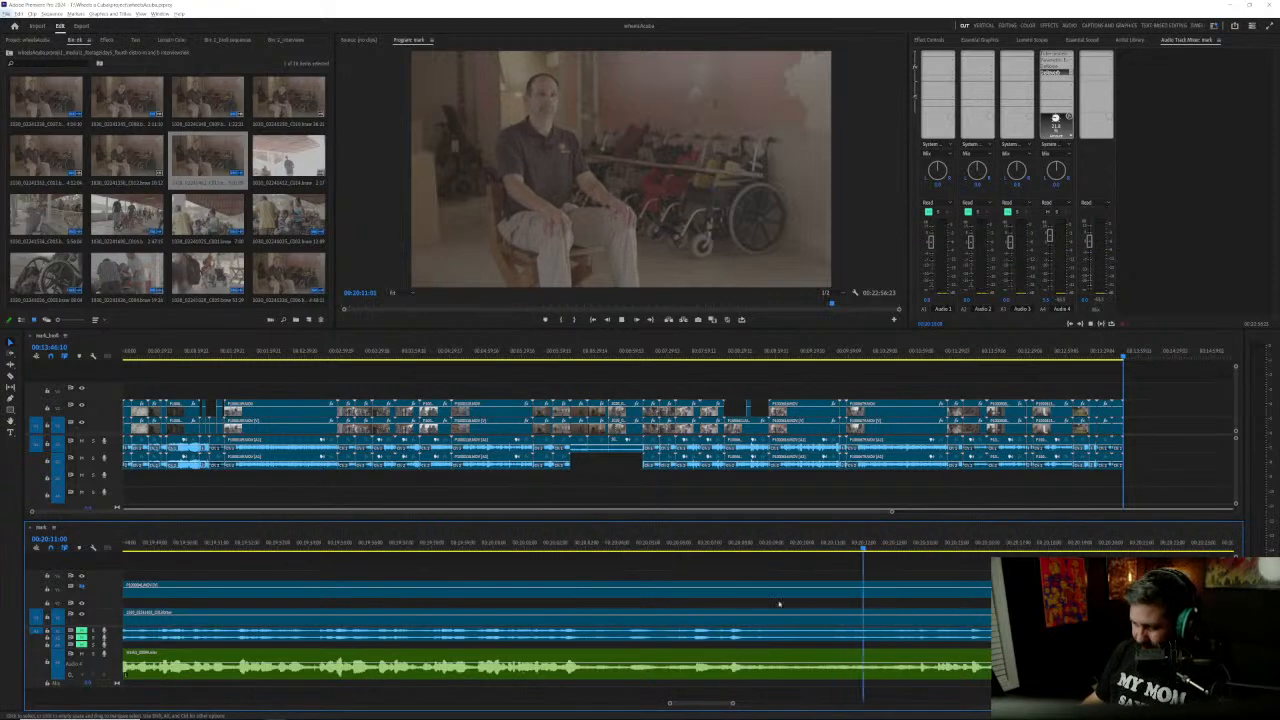
scroll(726, 576, down, 3)
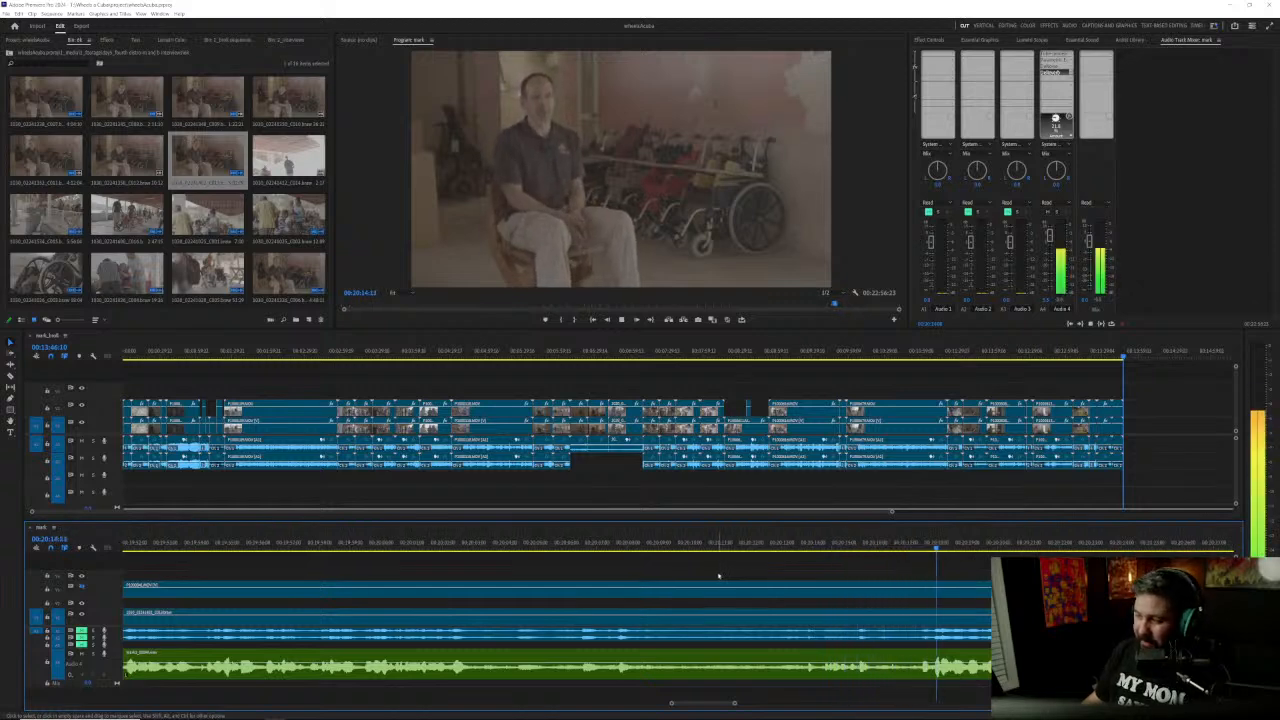
drag(953, 541, 932, 545)
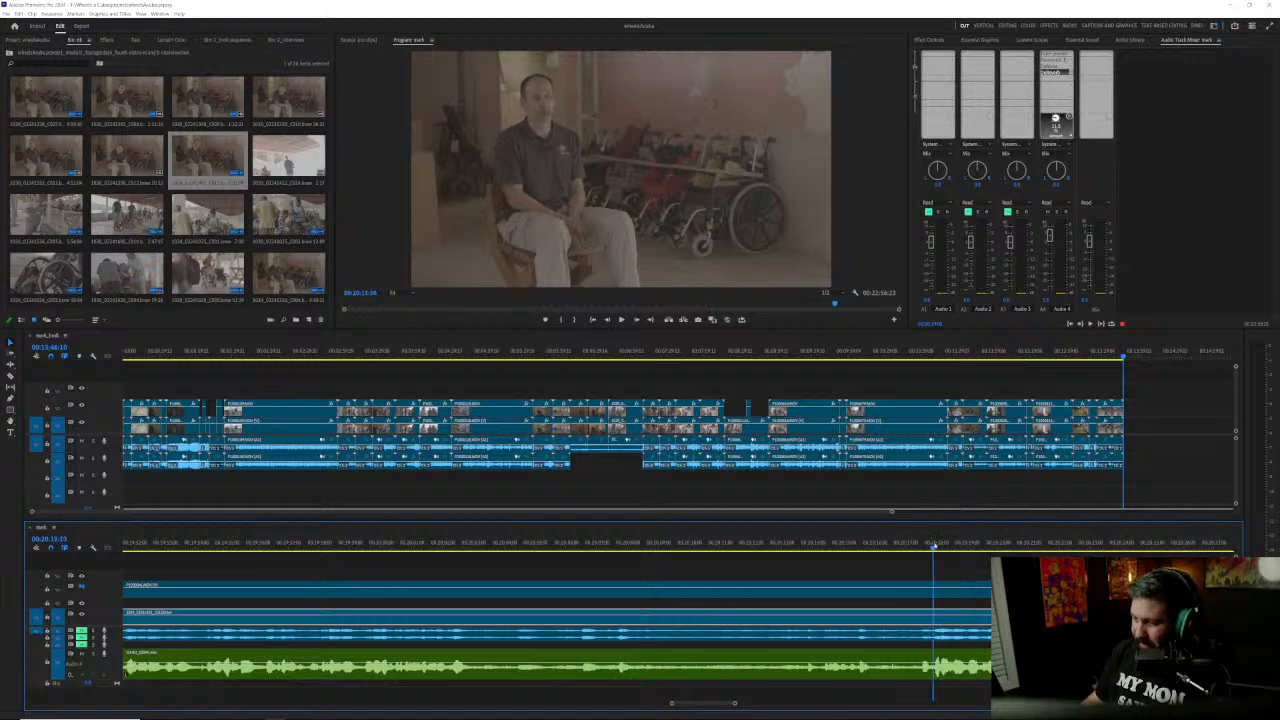
key(space)
scroll(757, 597, down, 8)
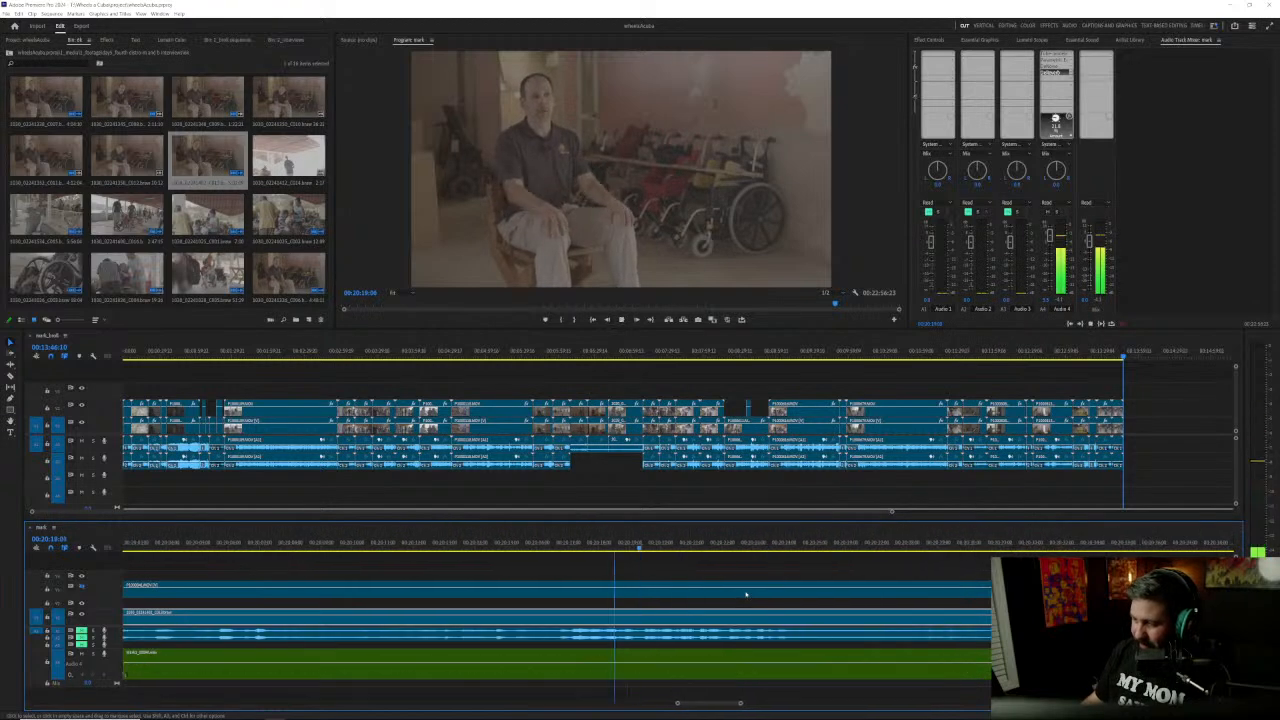
scroll(617, 603, down, 3)
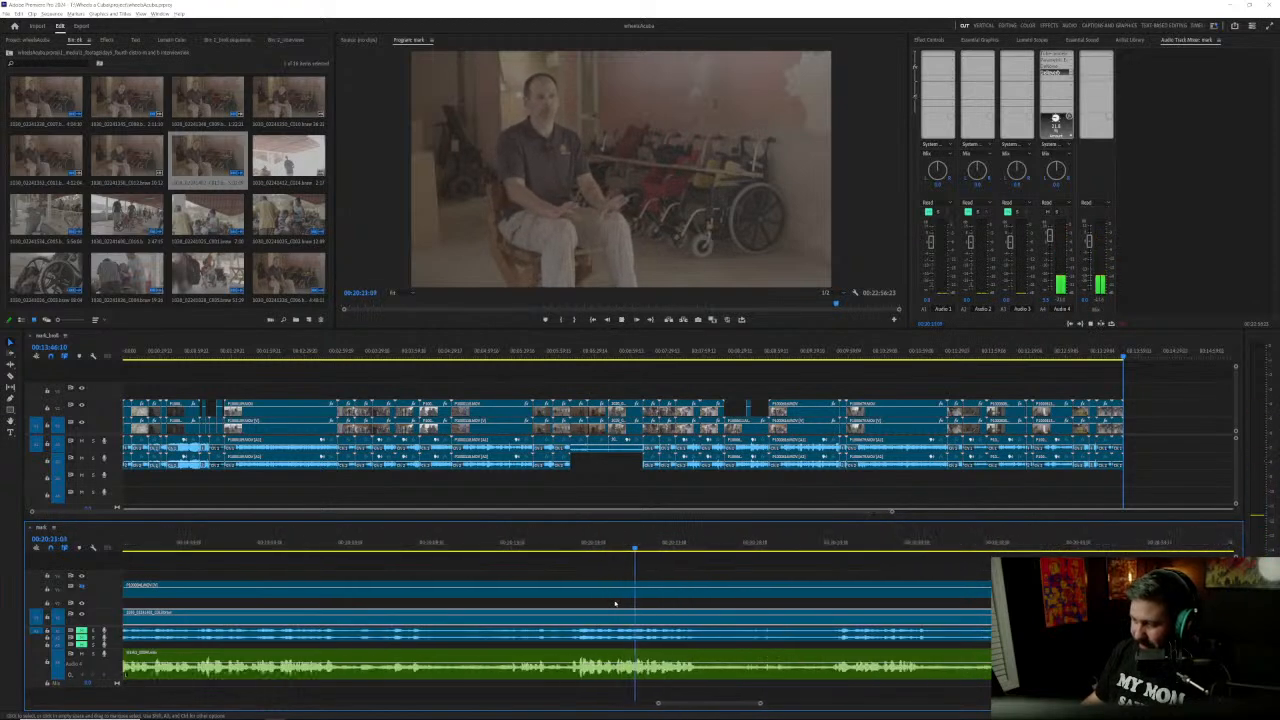
scroll(622, 602, down, 2)
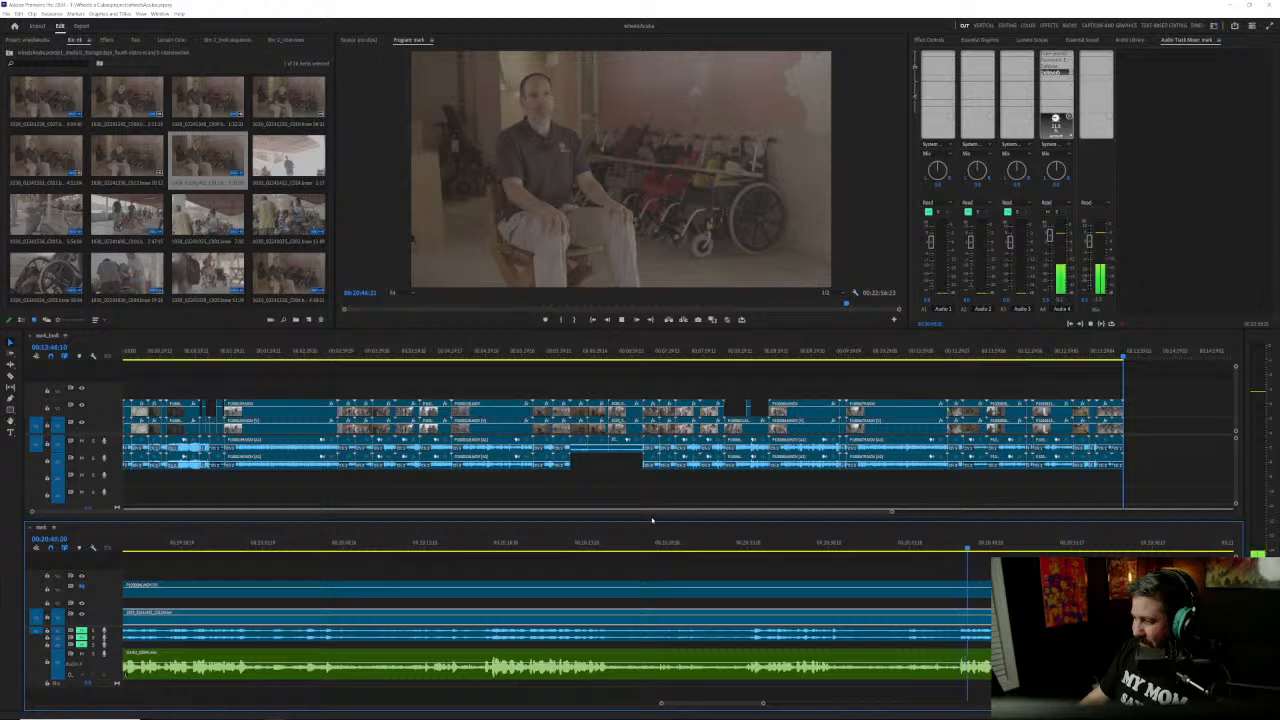
key(space)
Step: Split all clips at about 00:20:46, where the speech resumes
scroll(1068, 620, up, 2)
scroll(1020, 600, up, 2)
drag(794, 544, 779, 544)
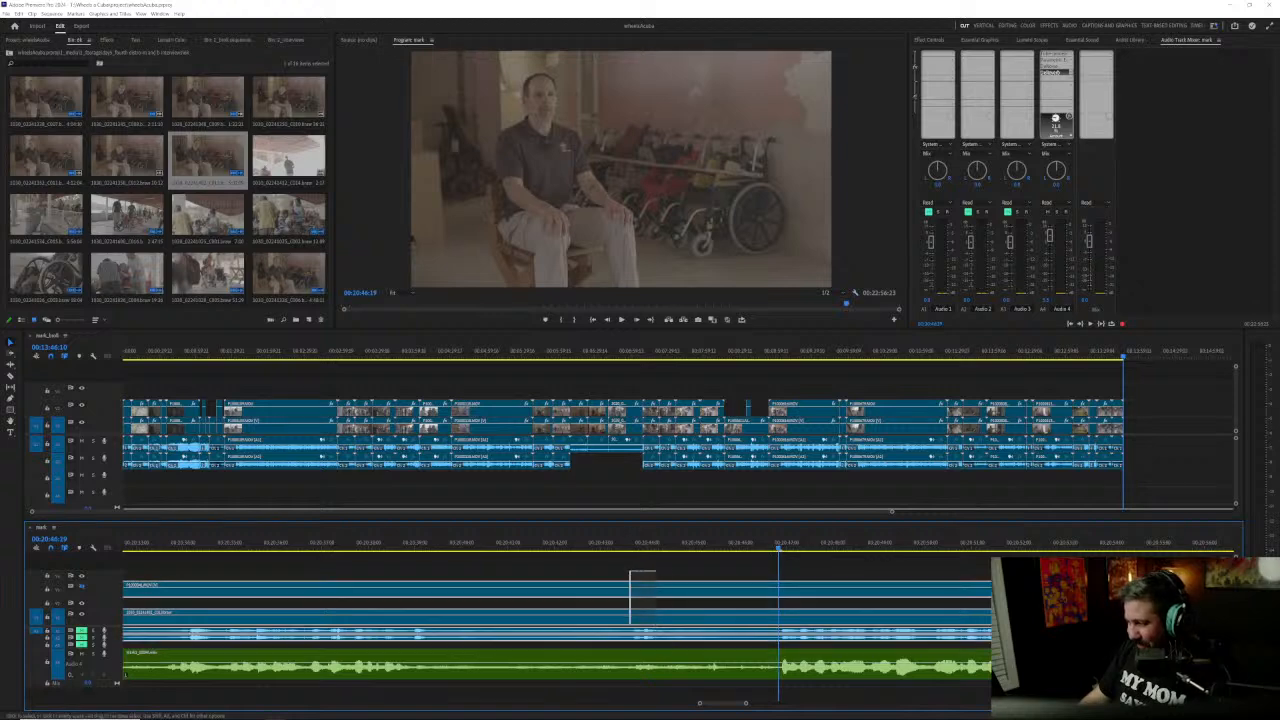
key(ctrl+k)
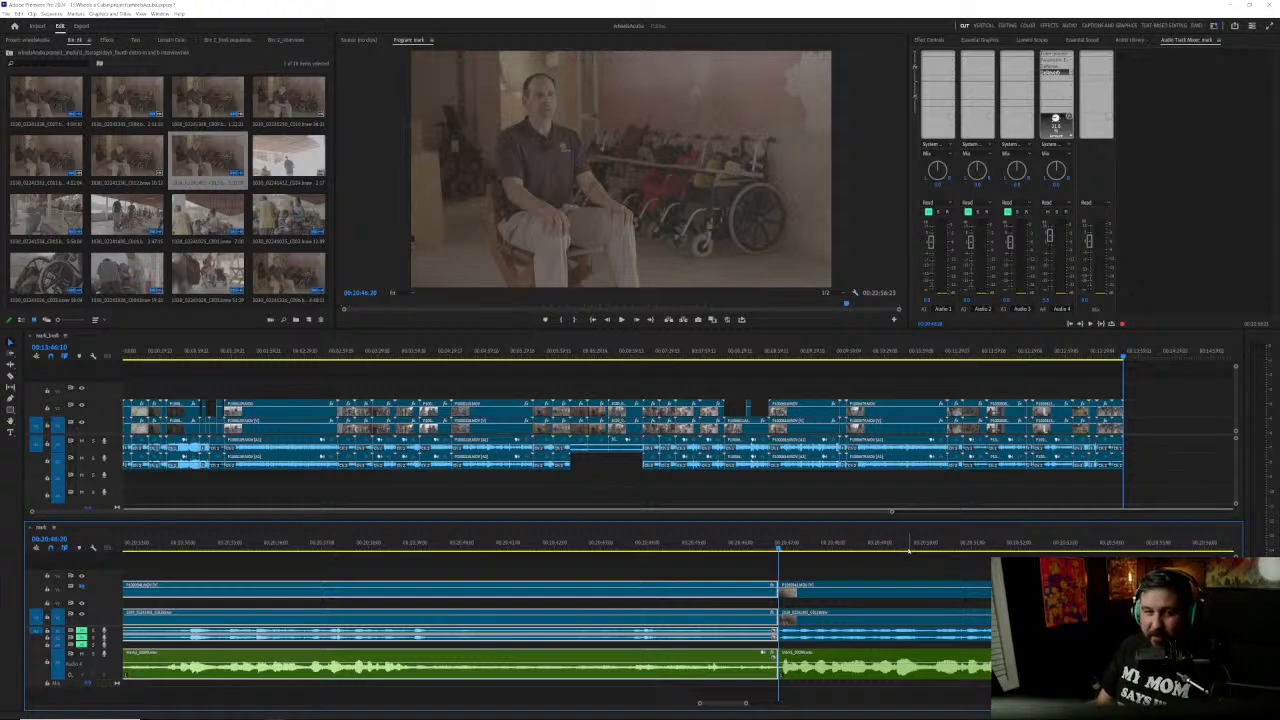
Step: Review the passage between the 00:19:43 and 00:20:46 cuts, listening to its opening and scrubbing on to about 00:20:33
key(minus)
scroll(430, 637, up, 7)
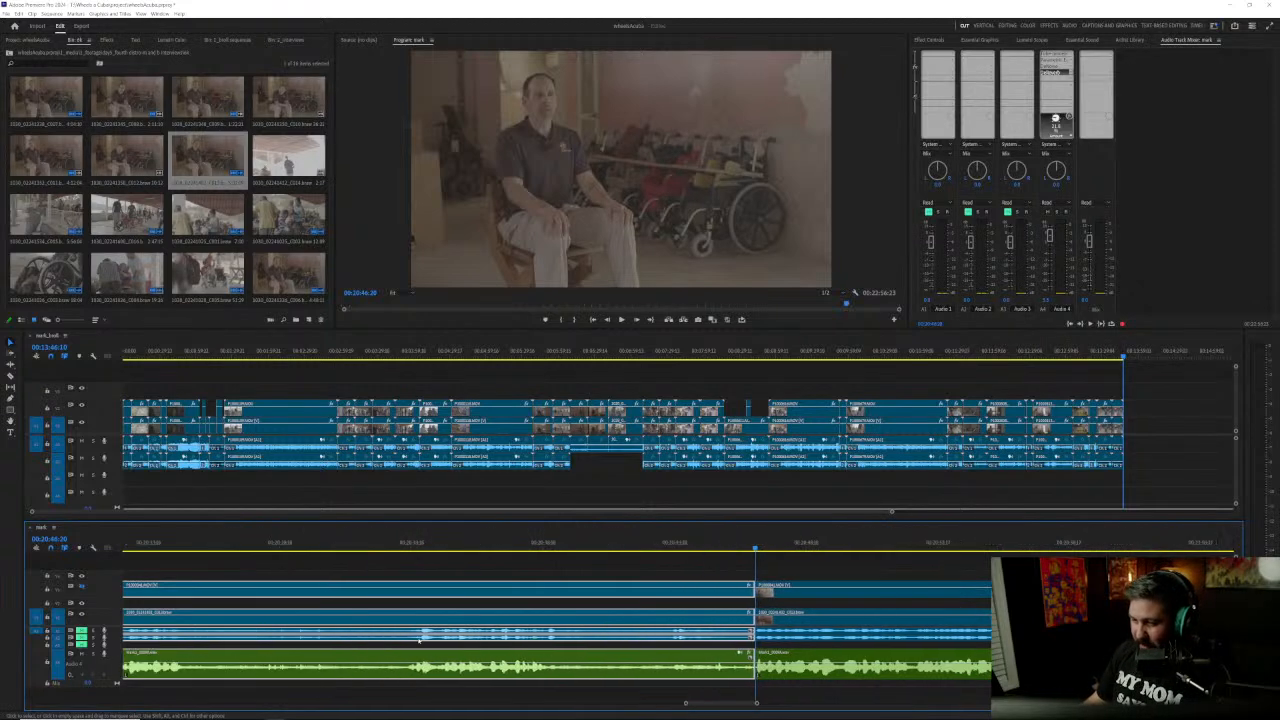
scroll(430, 636, up, 1)
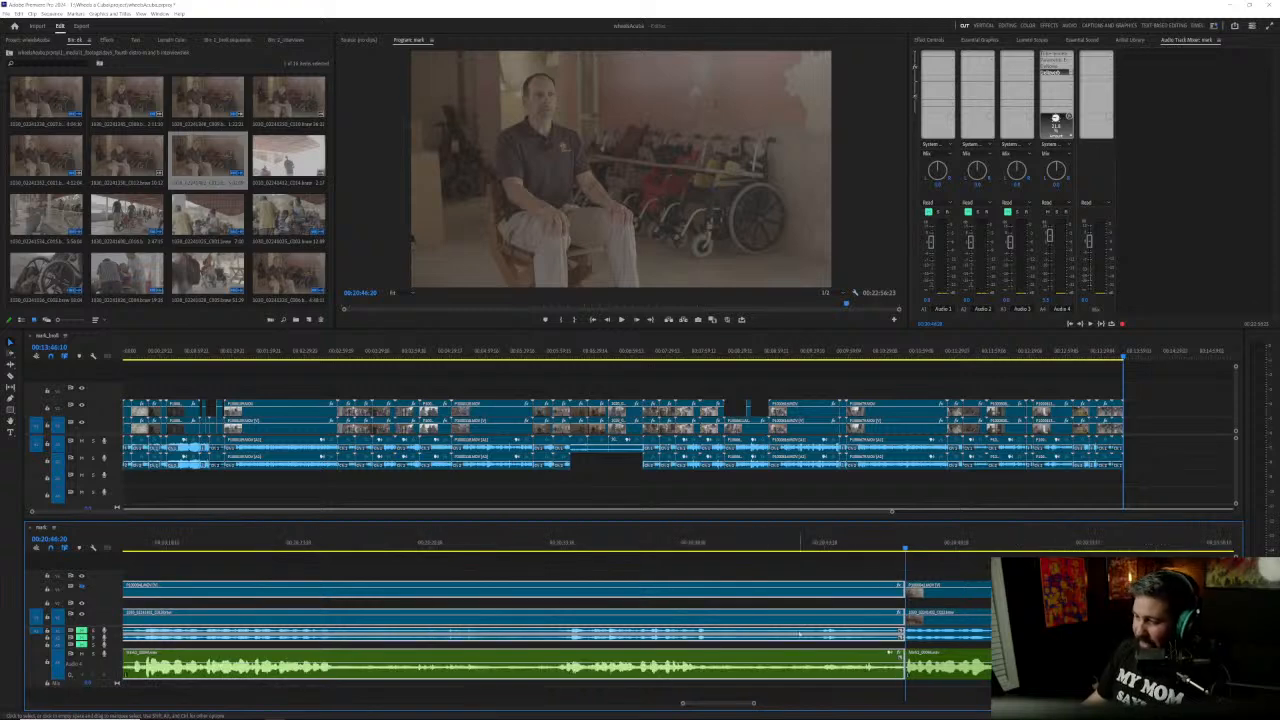
click(936, 565)
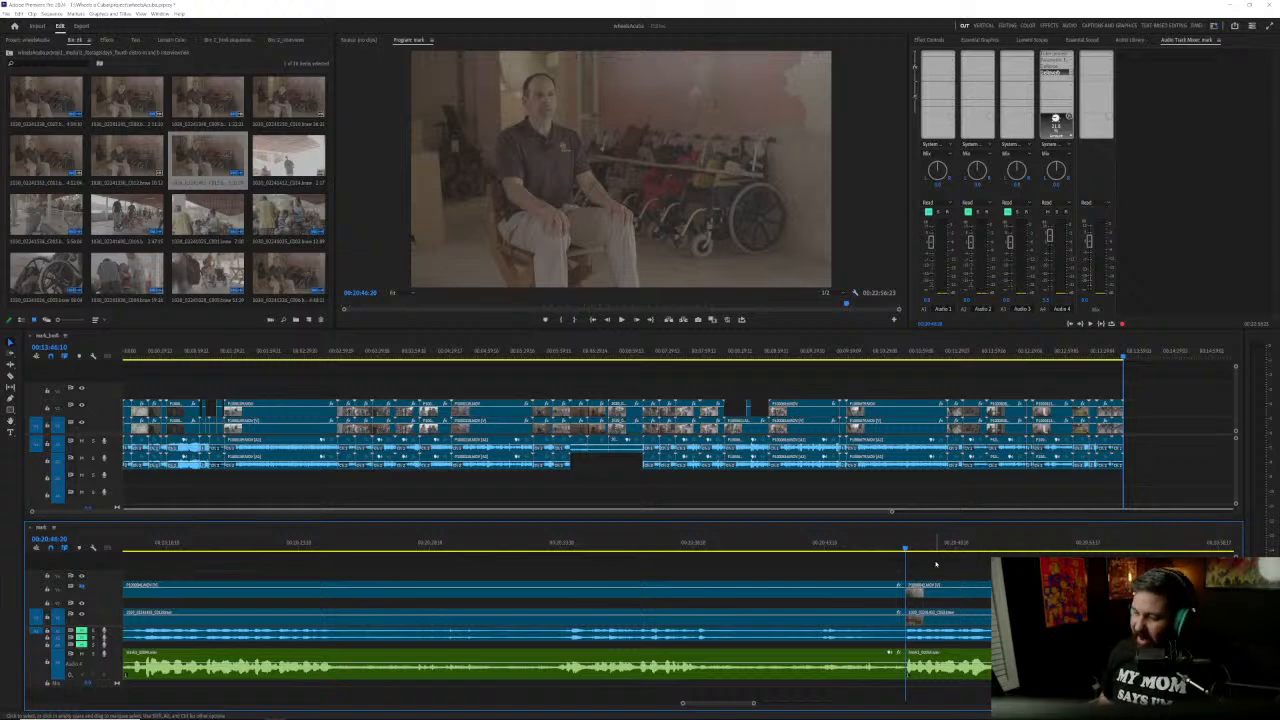
scroll(624, 647, down, 5)
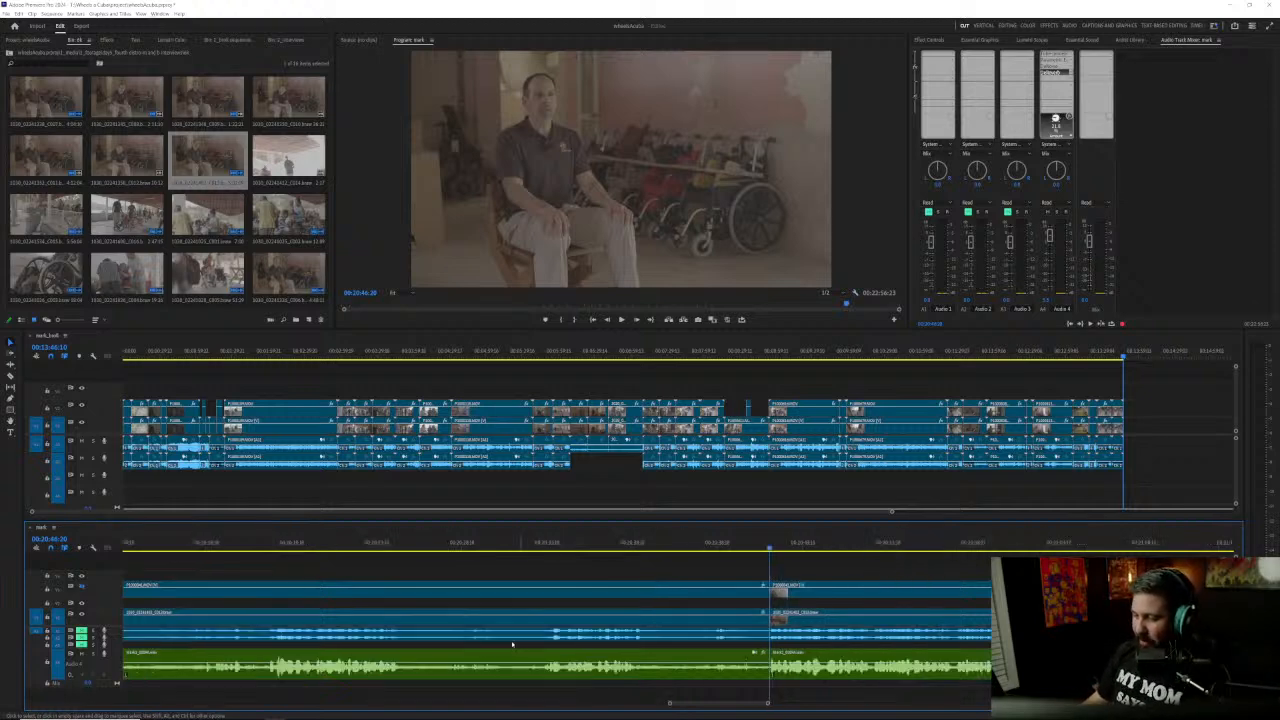
scroll(491, 647, up, 1)
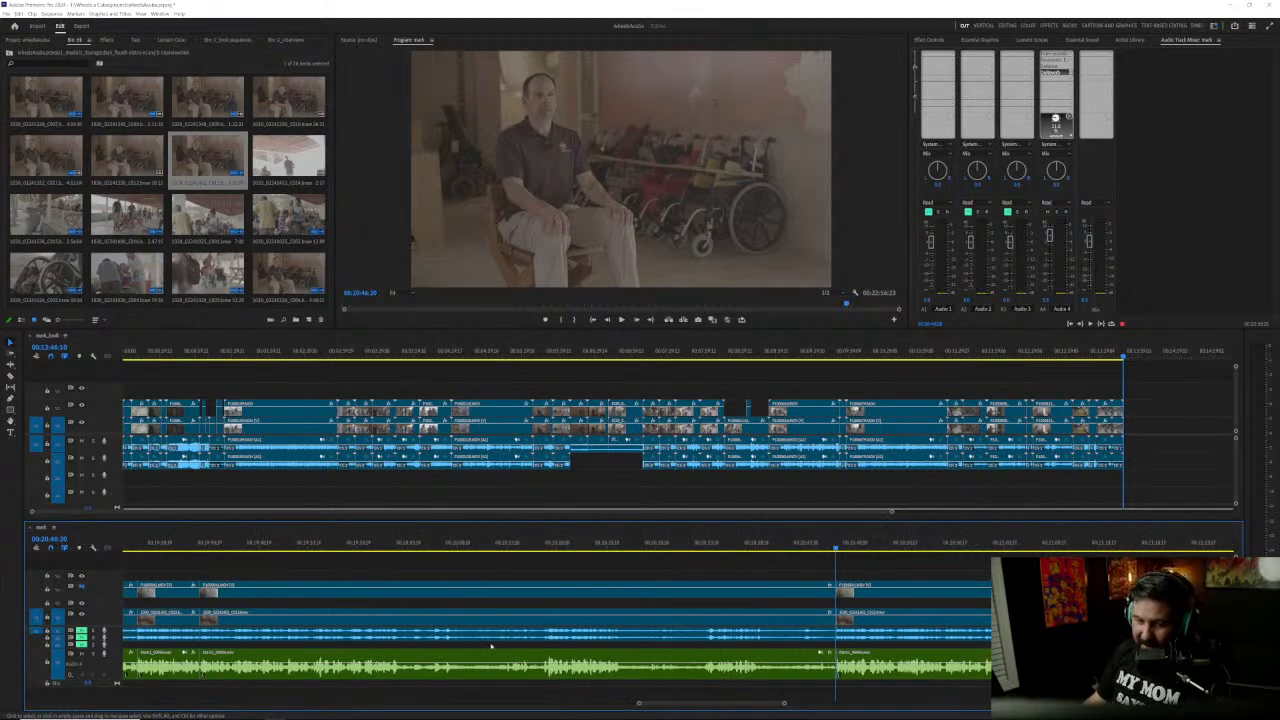
scroll(491, 647, down, 3)
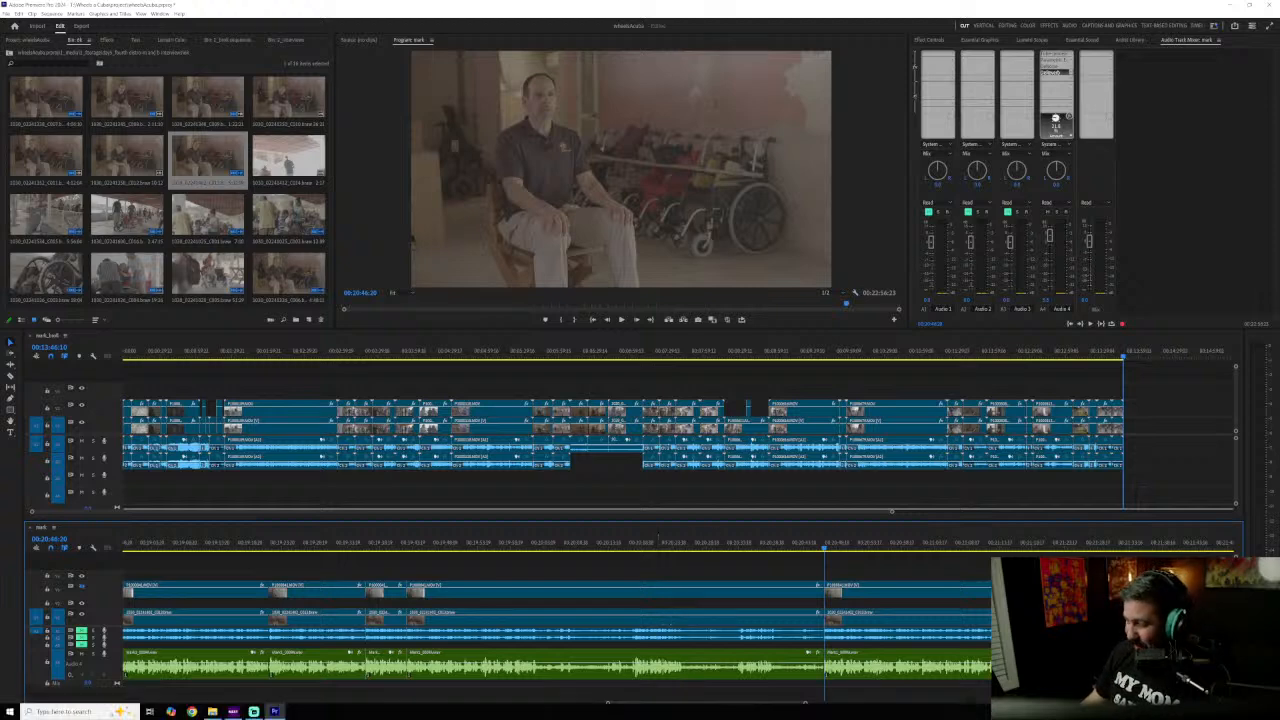
scroll(586, 628, down, 3)
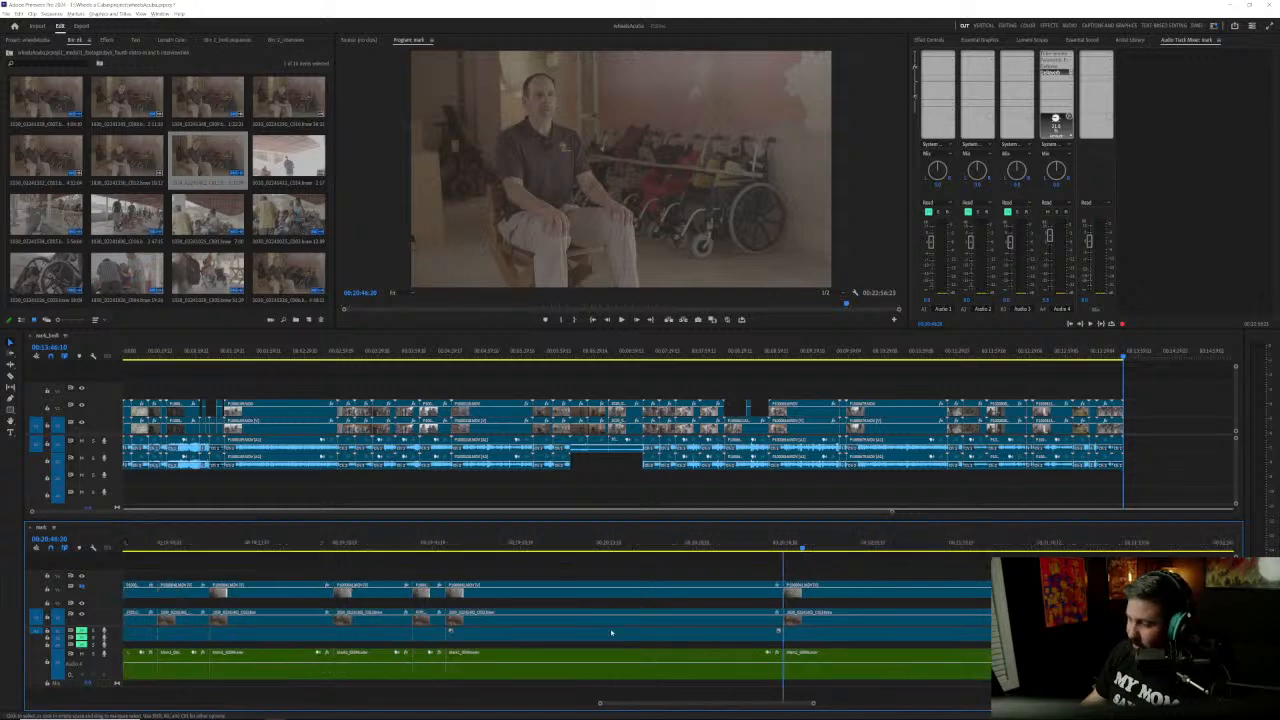
scroll(438, 612, up, 3)
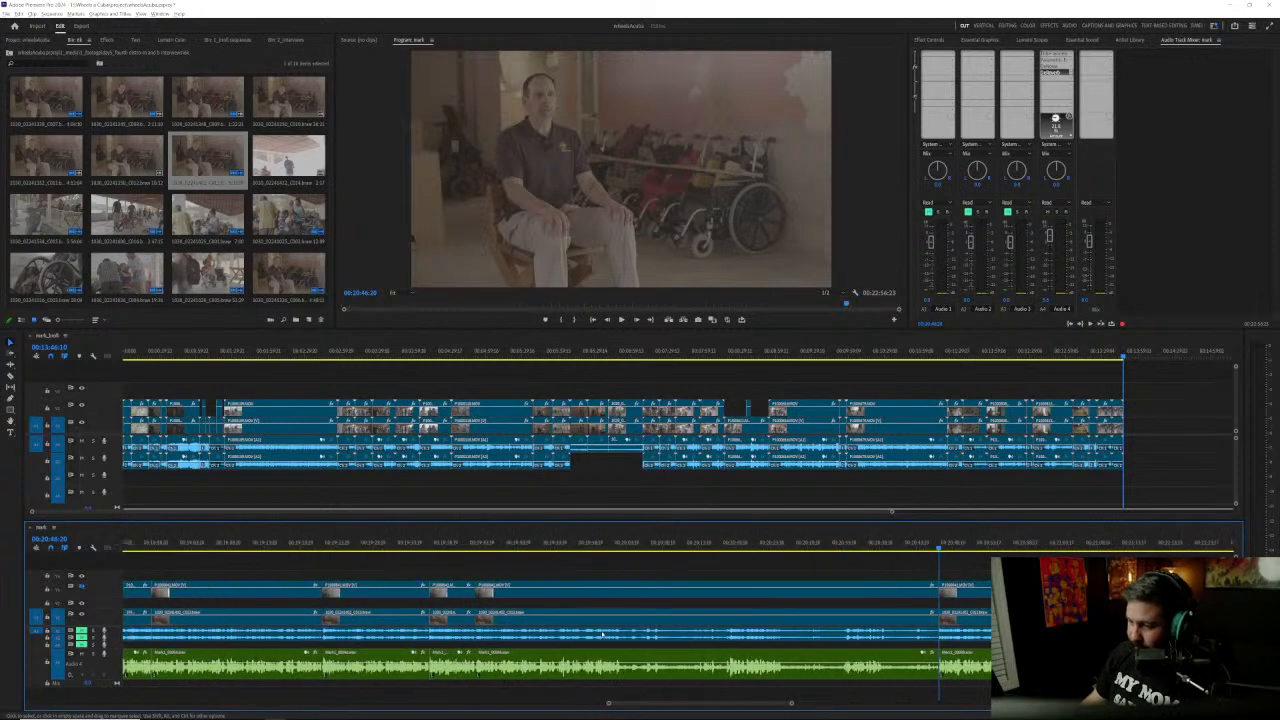
click(533, 543)
key(Up)
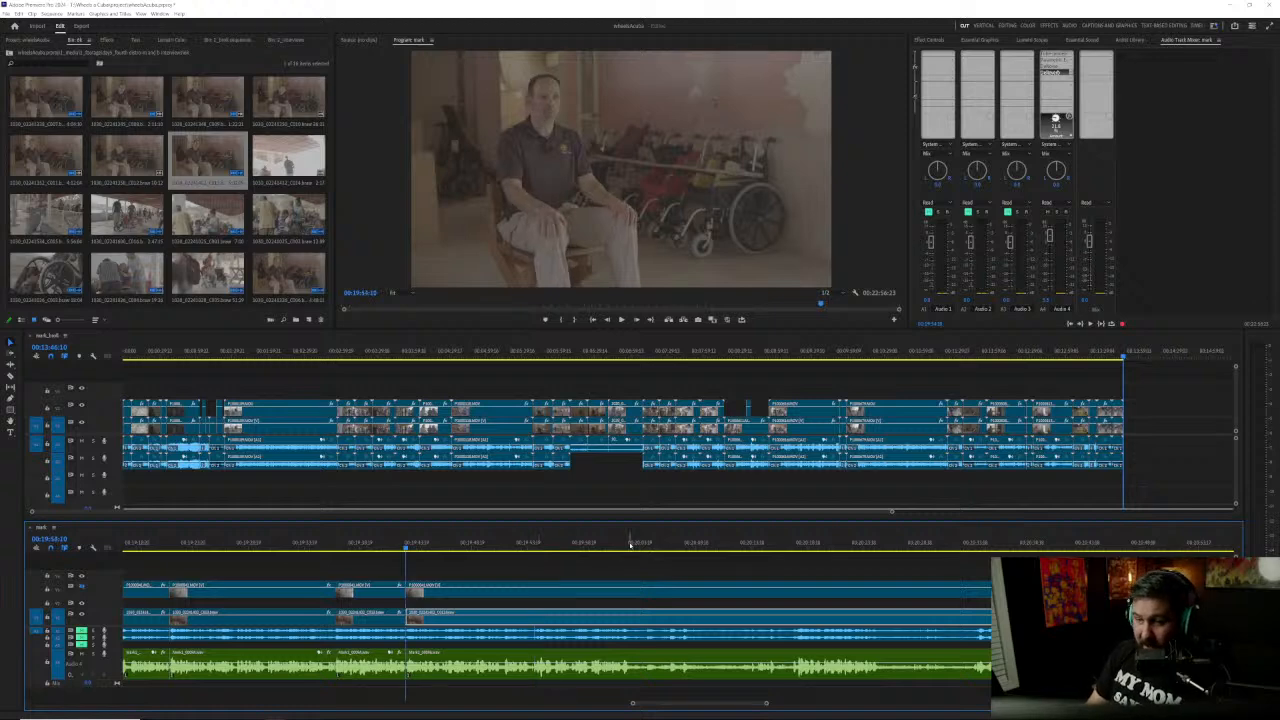
key(space)
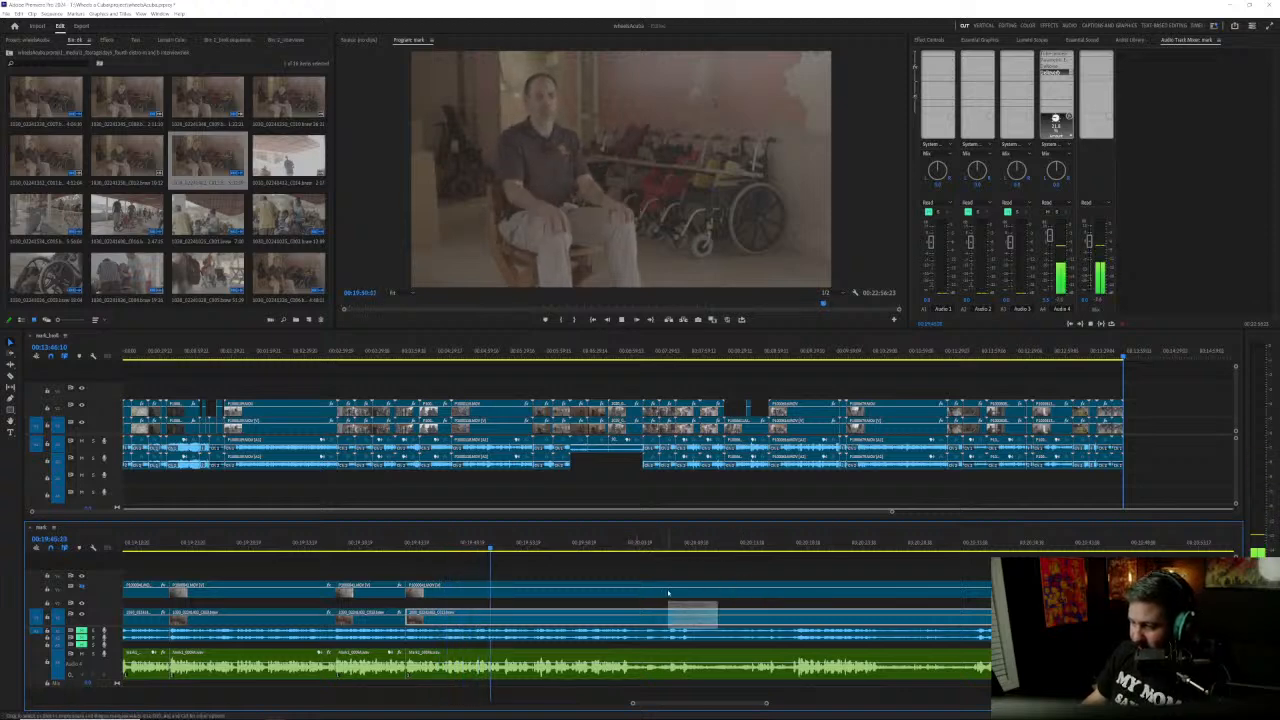
alt+scroll(749, 571, down, 1)
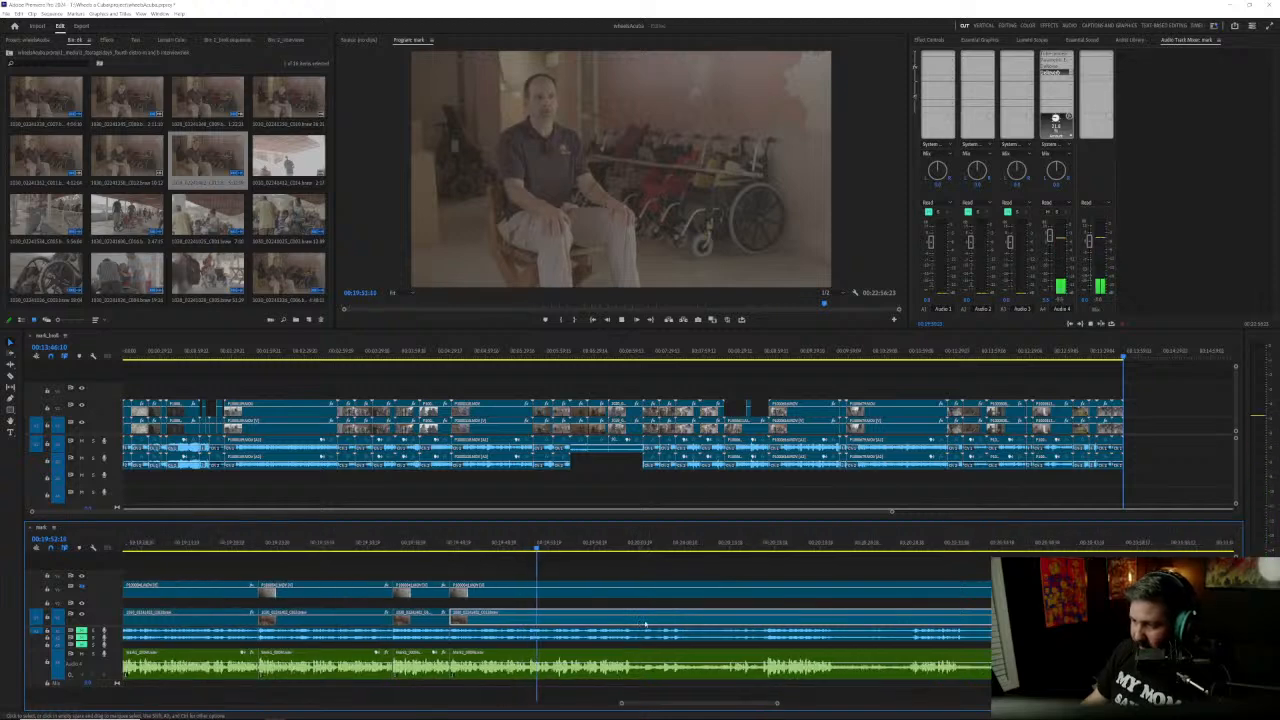
click(659, 546)
drag(659, 547, 896, 549)
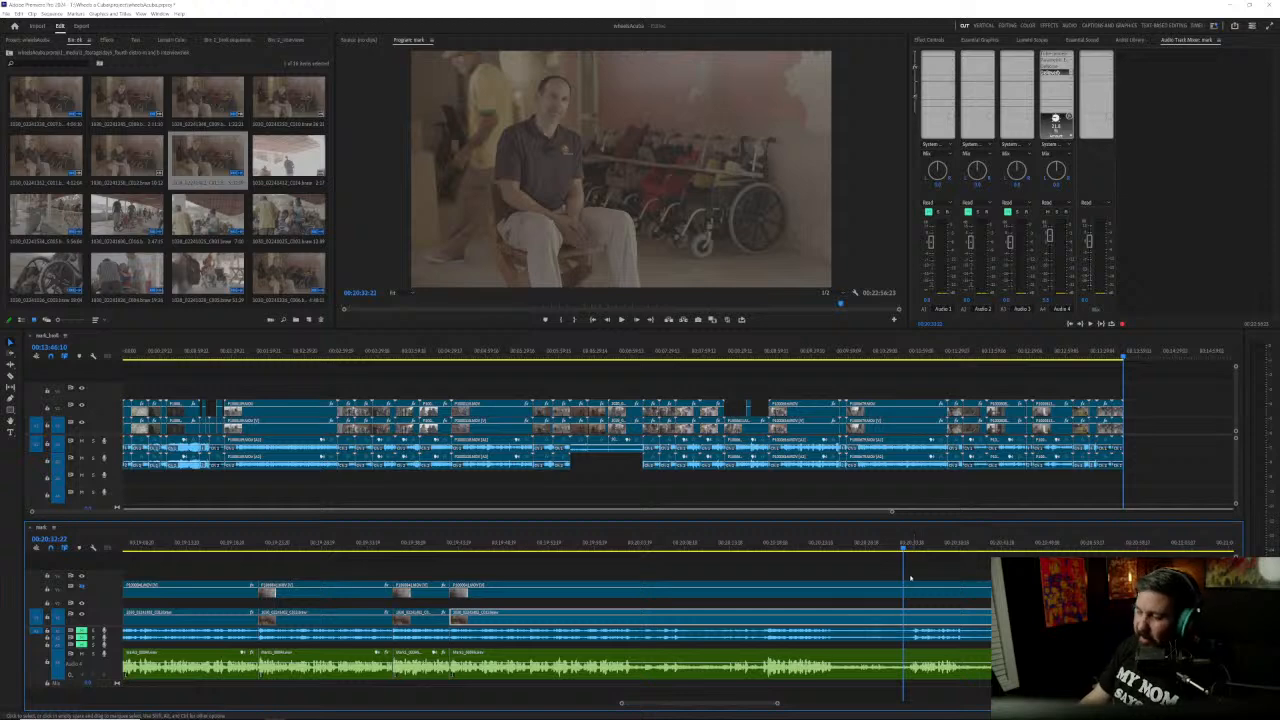
Step: Listen from the 00:20:46 cut and compare it with the clip starts around 00:19:43 to judge the join
scroll(958, 615, down, 4)
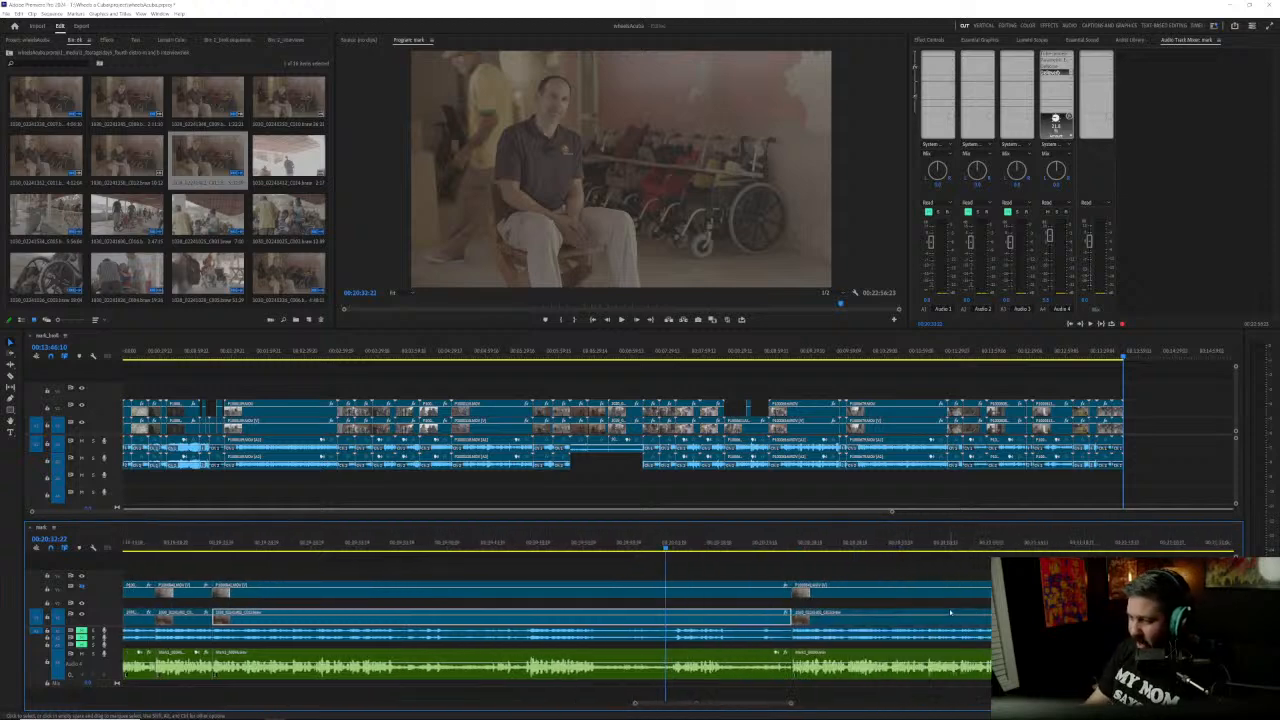
key(Down)
key(space)
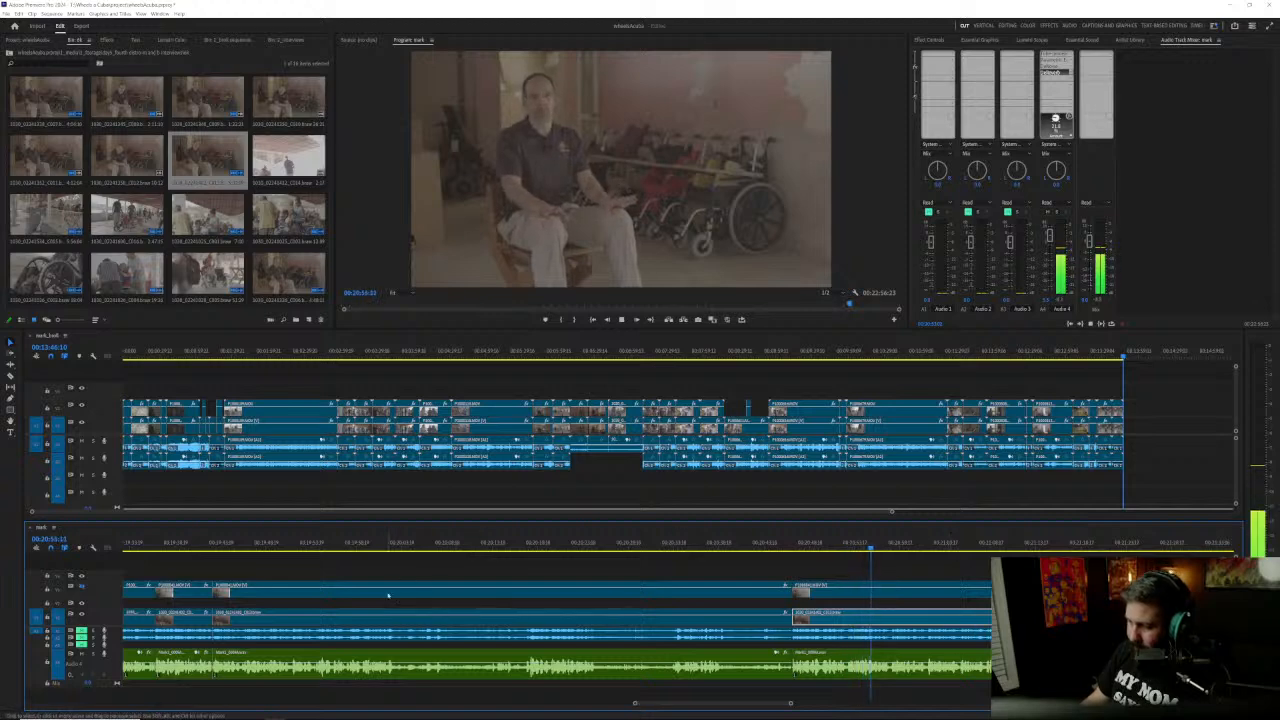
click(312, 546)
key(Up)
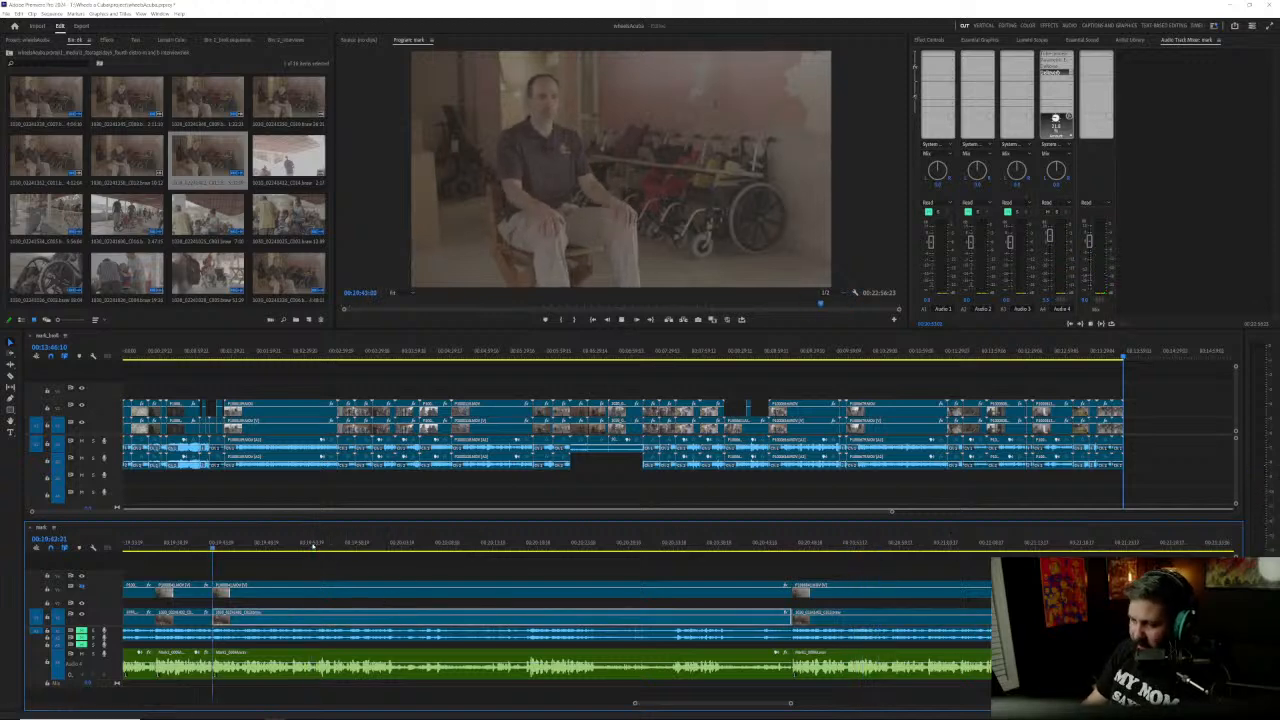
key(space)
key(Up)
key(Up)
key(space)
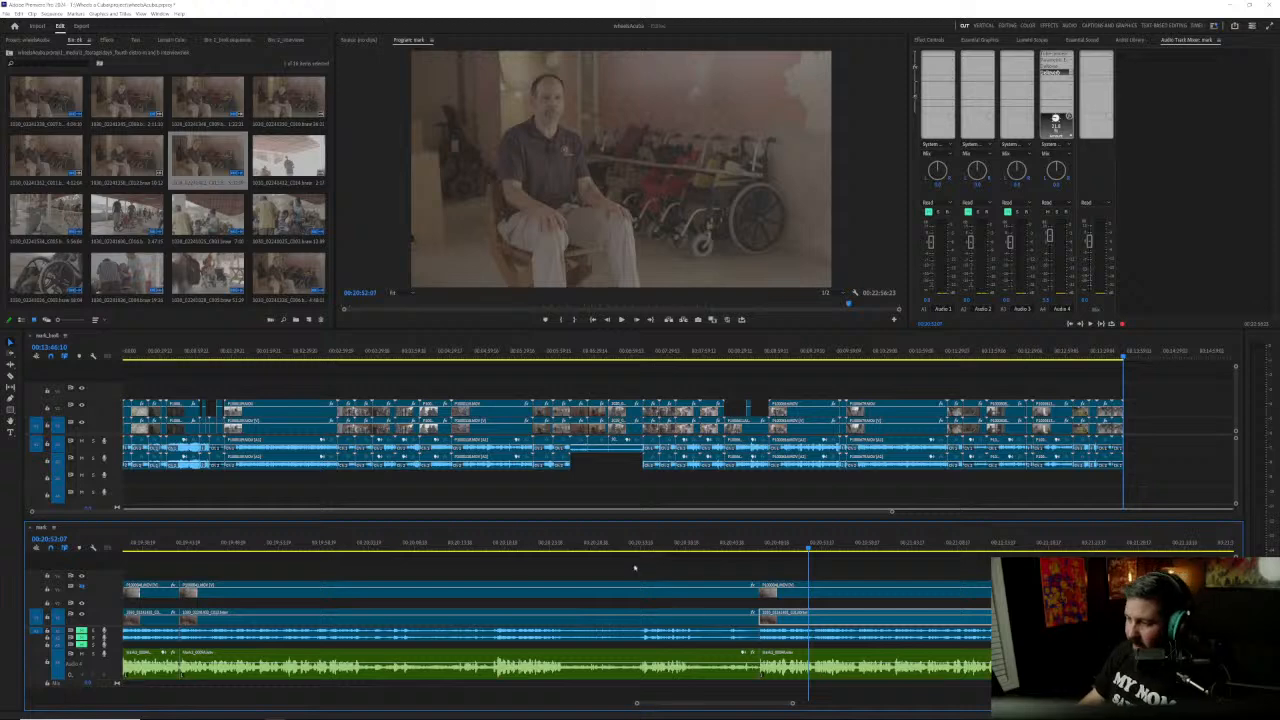
Step: Remove the passage between the 00:19:43 and 00:20:46 cuts from all tracks and close the gap
drag(331, 574, 457, 686)
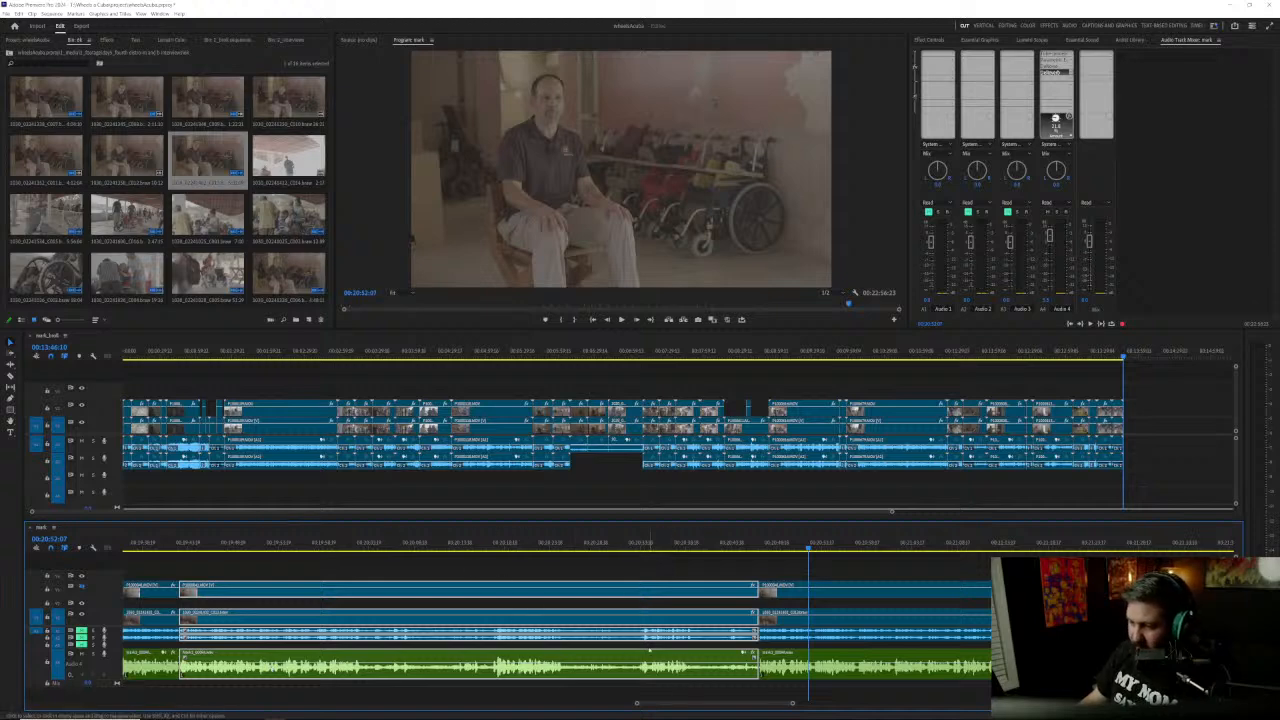
click(779, 583)
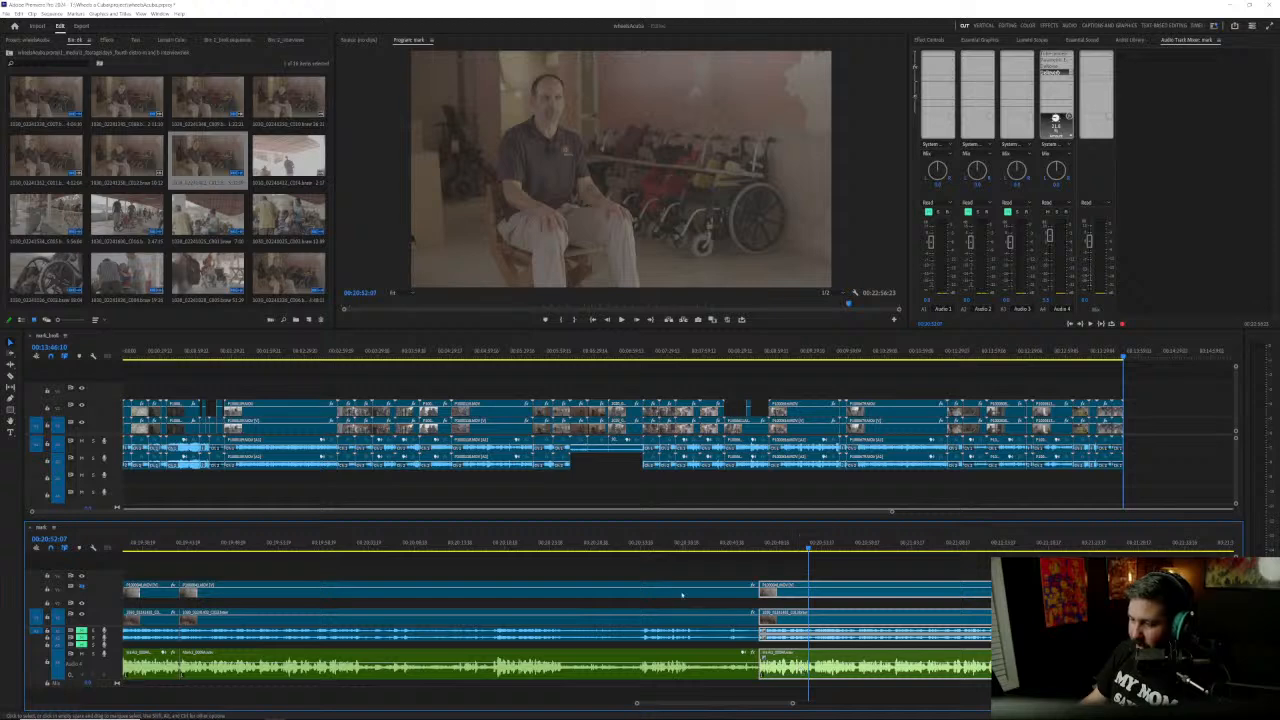
drag(776, 568, 224, 571)
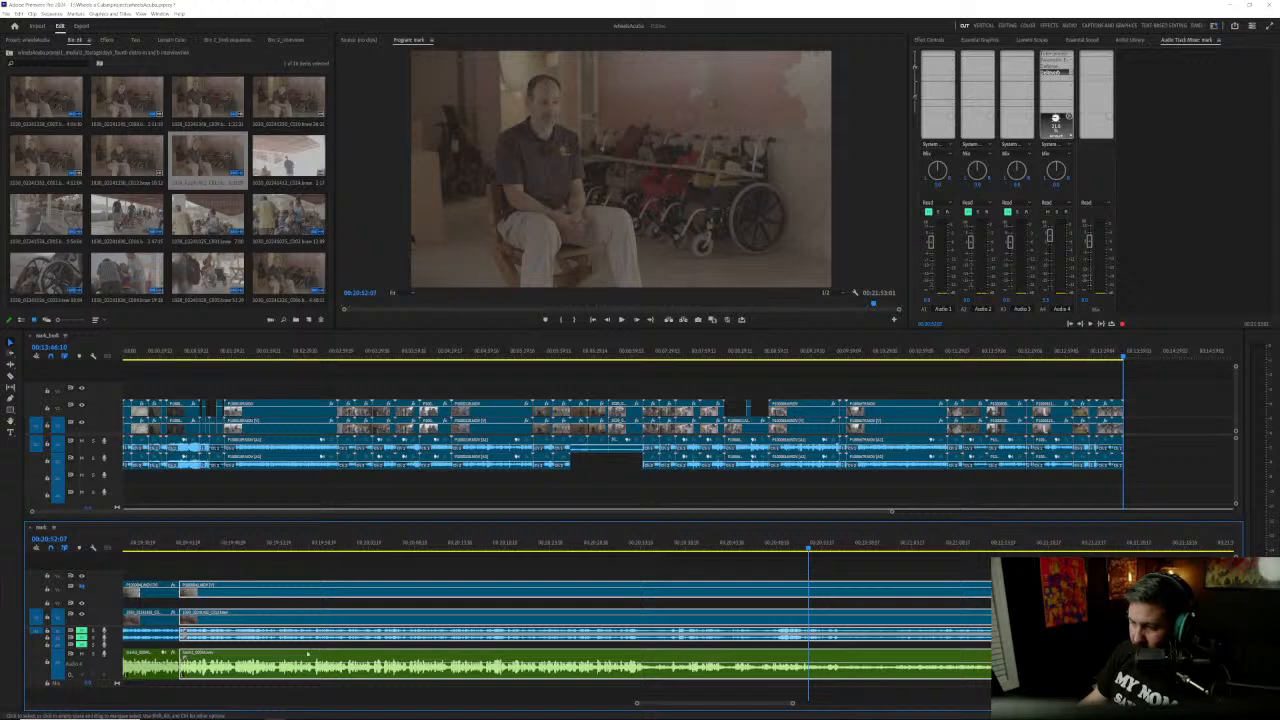
scroll(307, 652, down, 5)
scroll(312, 657, left, 5)
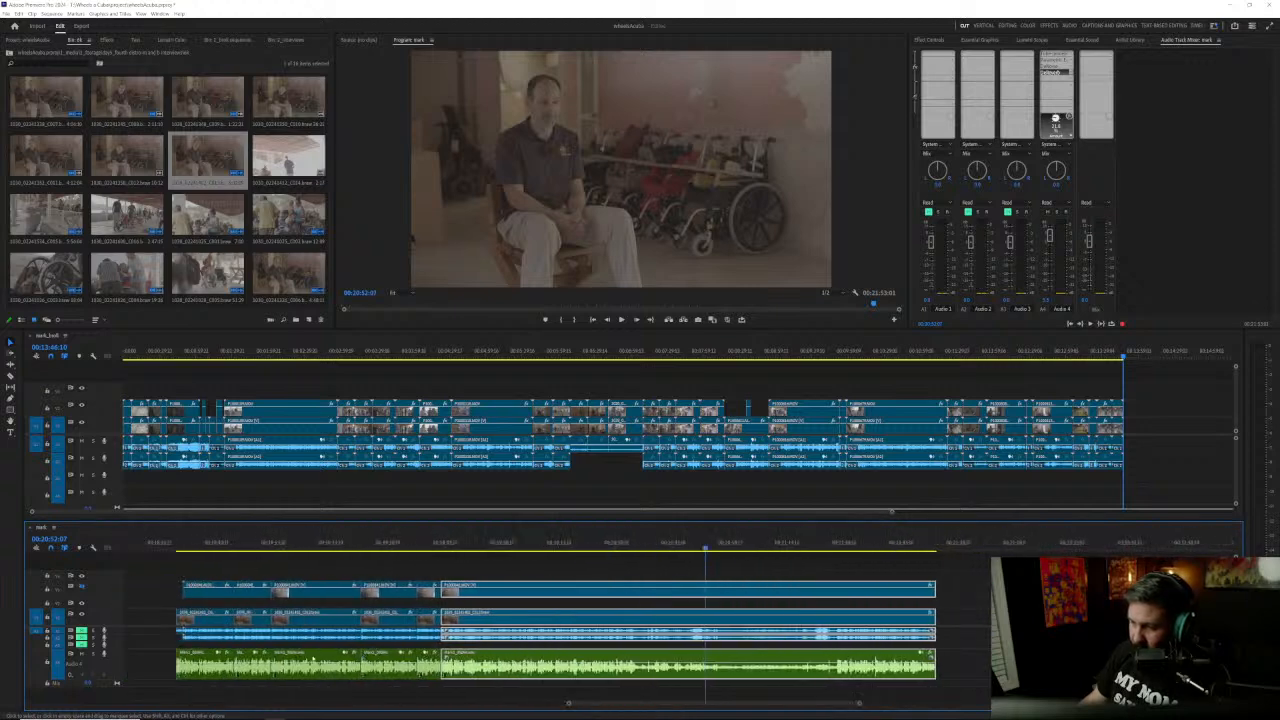
Step: Listen to the interview from just after the 00:19:43 join to about 00:20:14 and save the project
scroll(312, 657, left, 2)
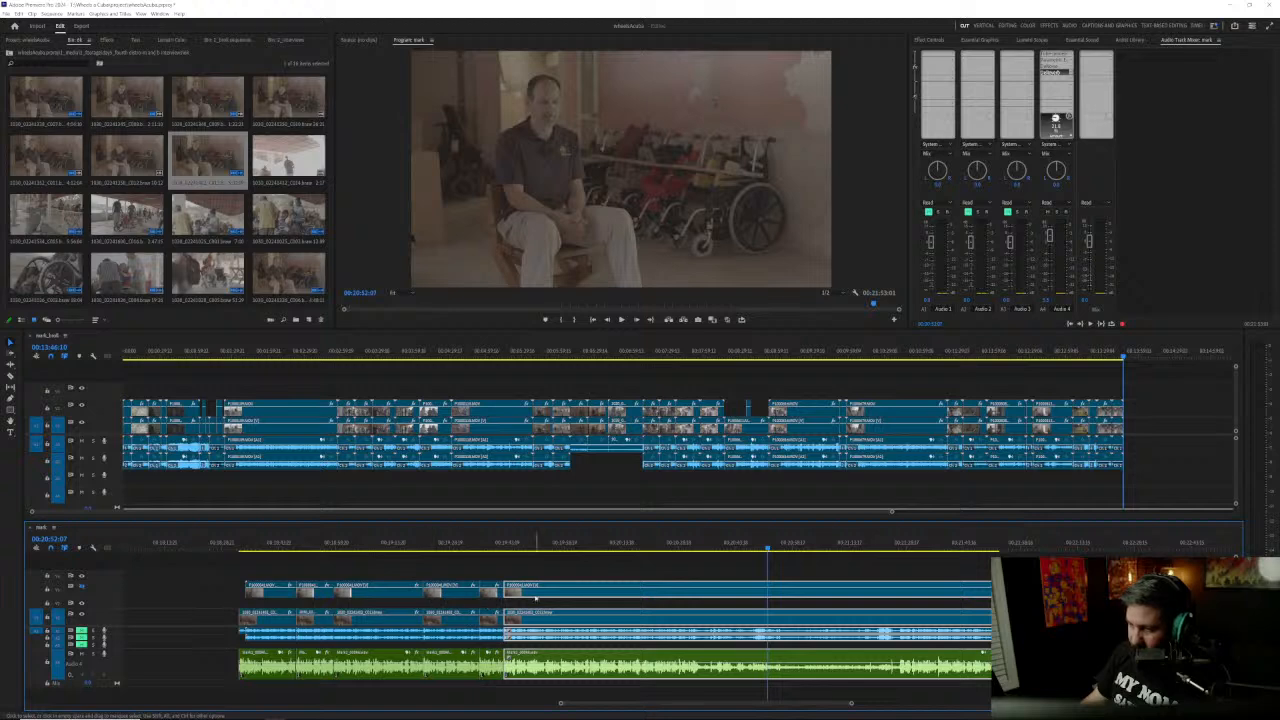
scroll(570, 640, up, 3)
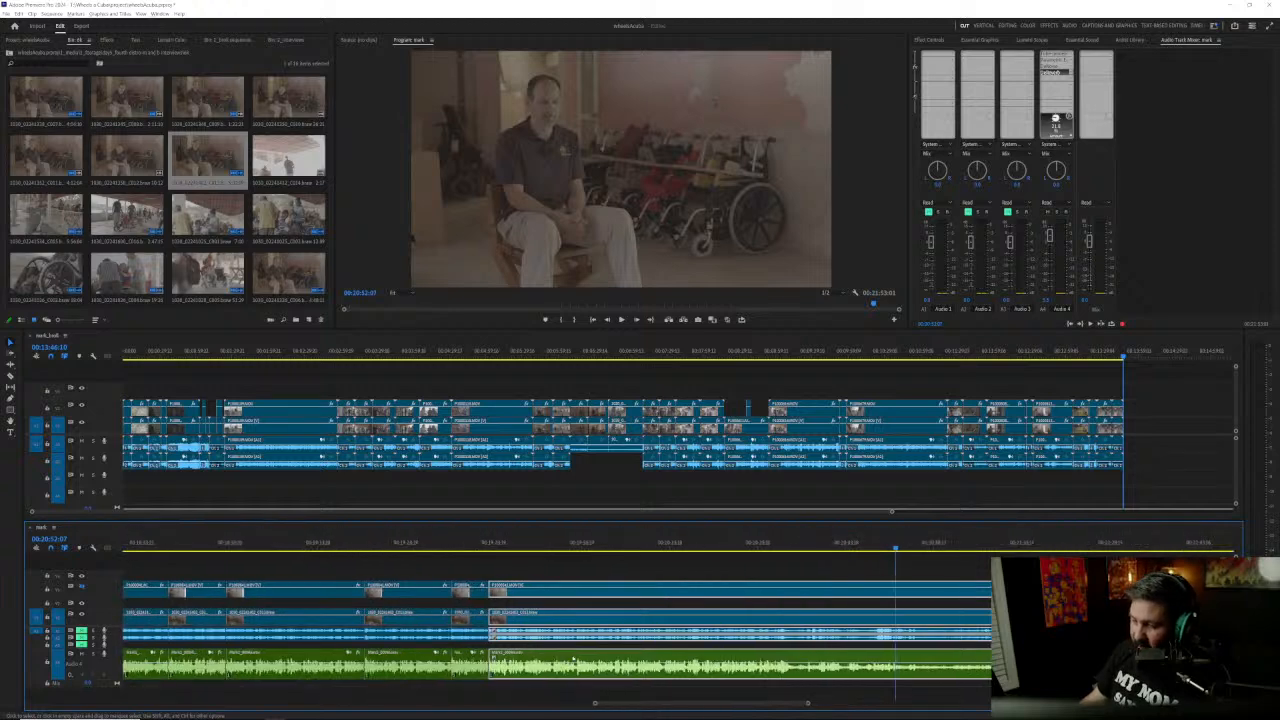
scroll(581, 653, up, 1)
click(391, 542)
key(Up)
key(space)
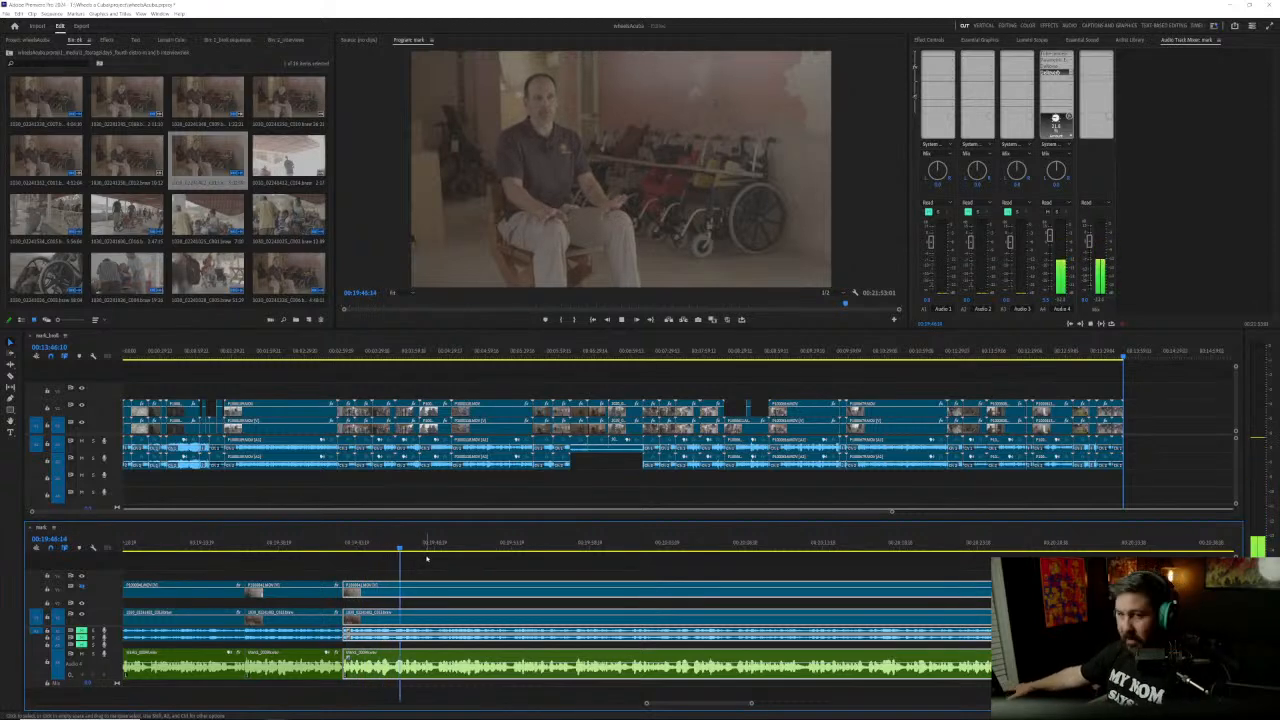
scroll(500, 607, down, 2)
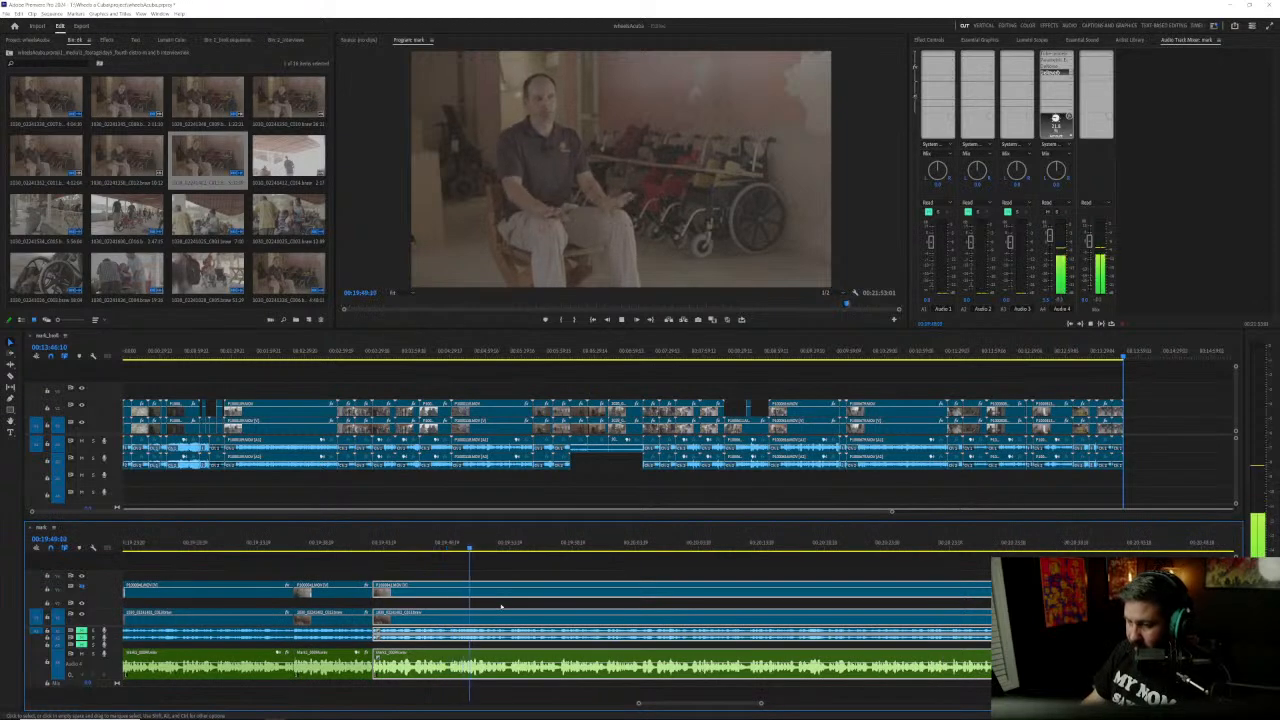
scroll(501, 607, down, 2)
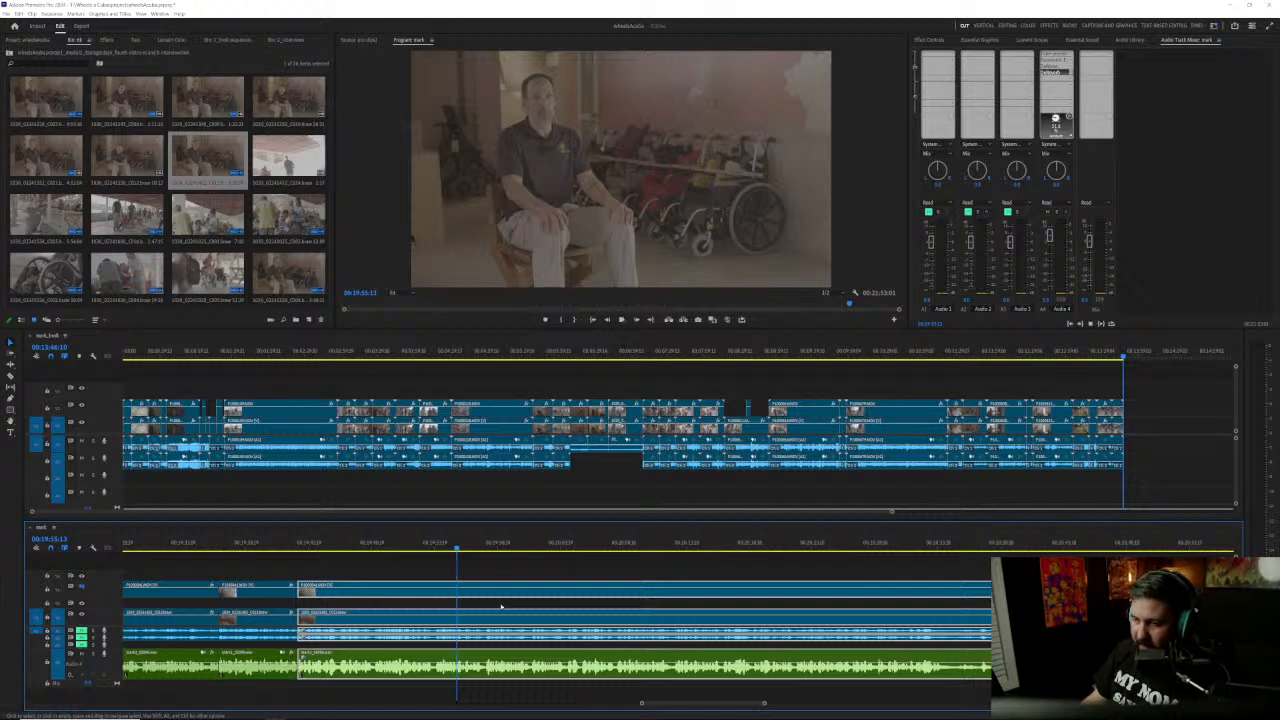
click(540, 567)
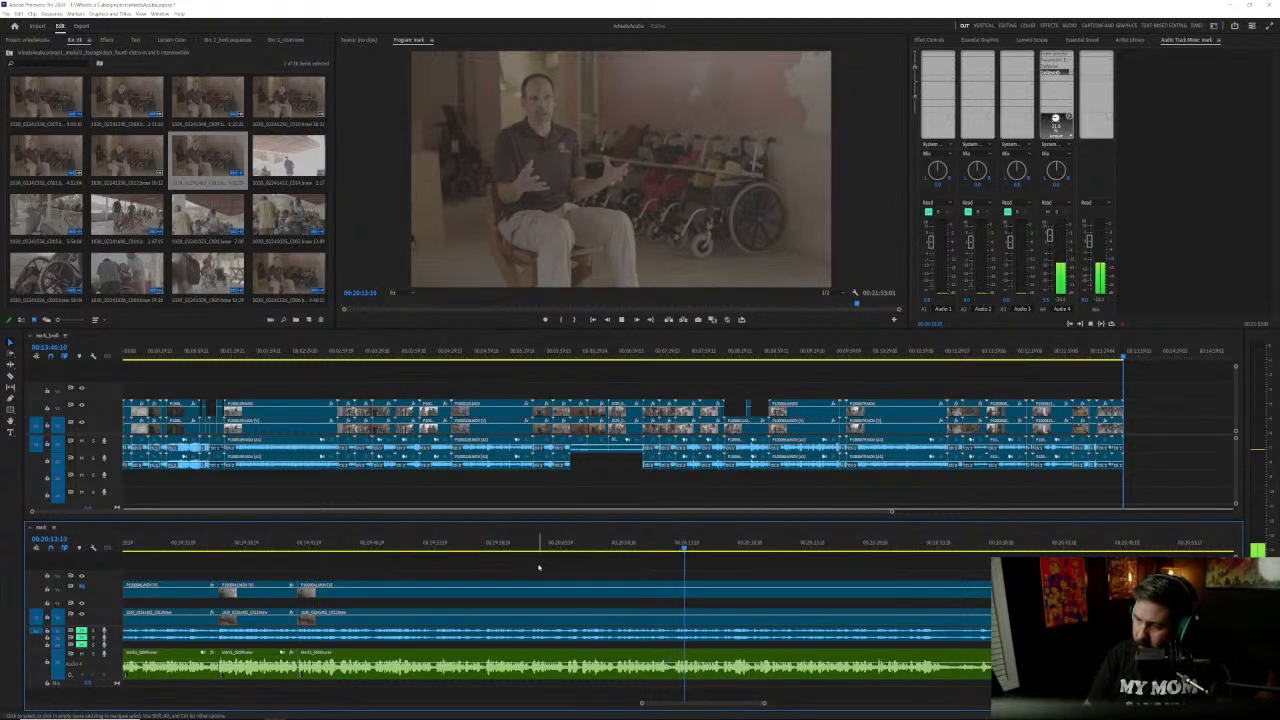
key(space)
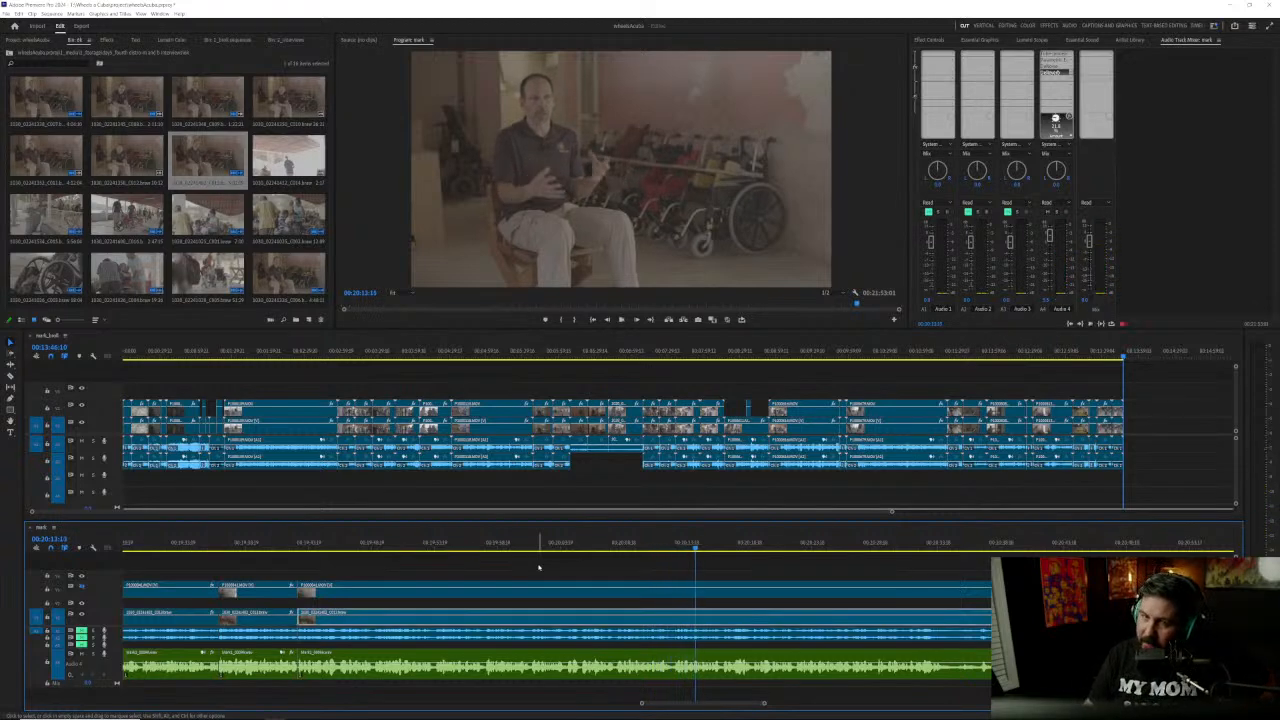
key(ctrl+s)
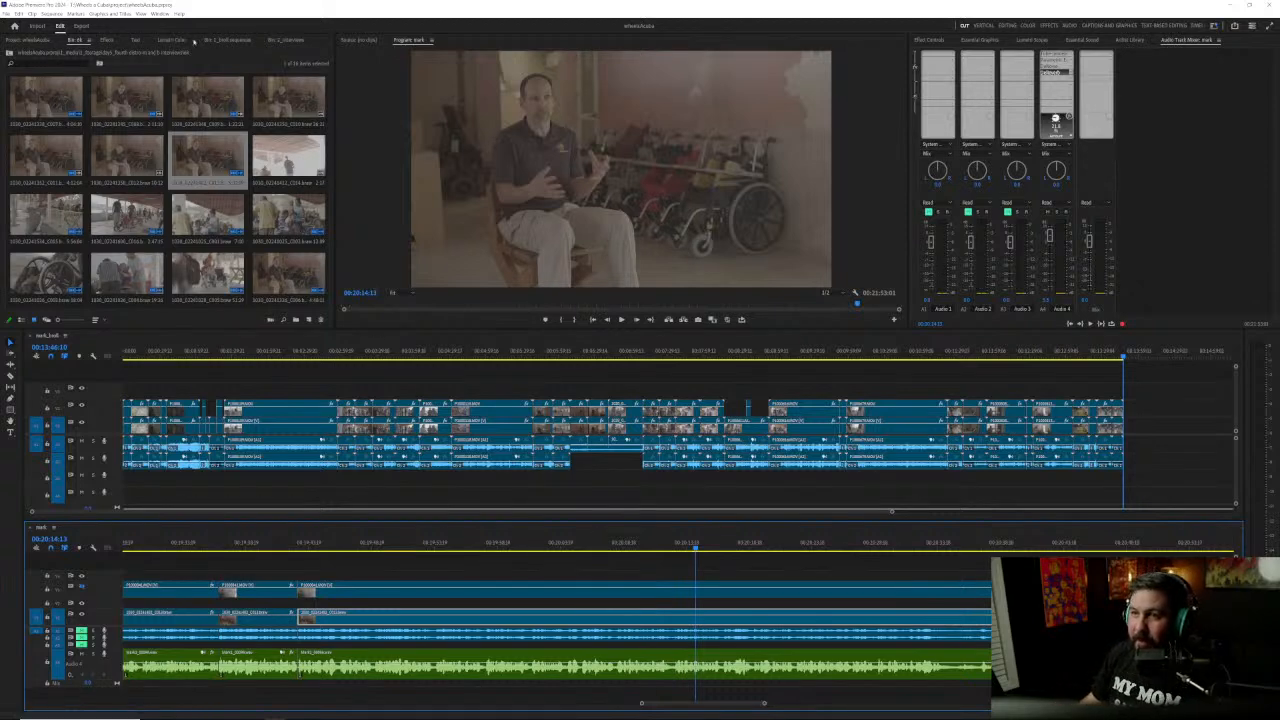
Step: Open the day5_broll sequence from the b-roll sequences bin, examine its opening shots up to about 00:01:17, and close it
click(233, 41)
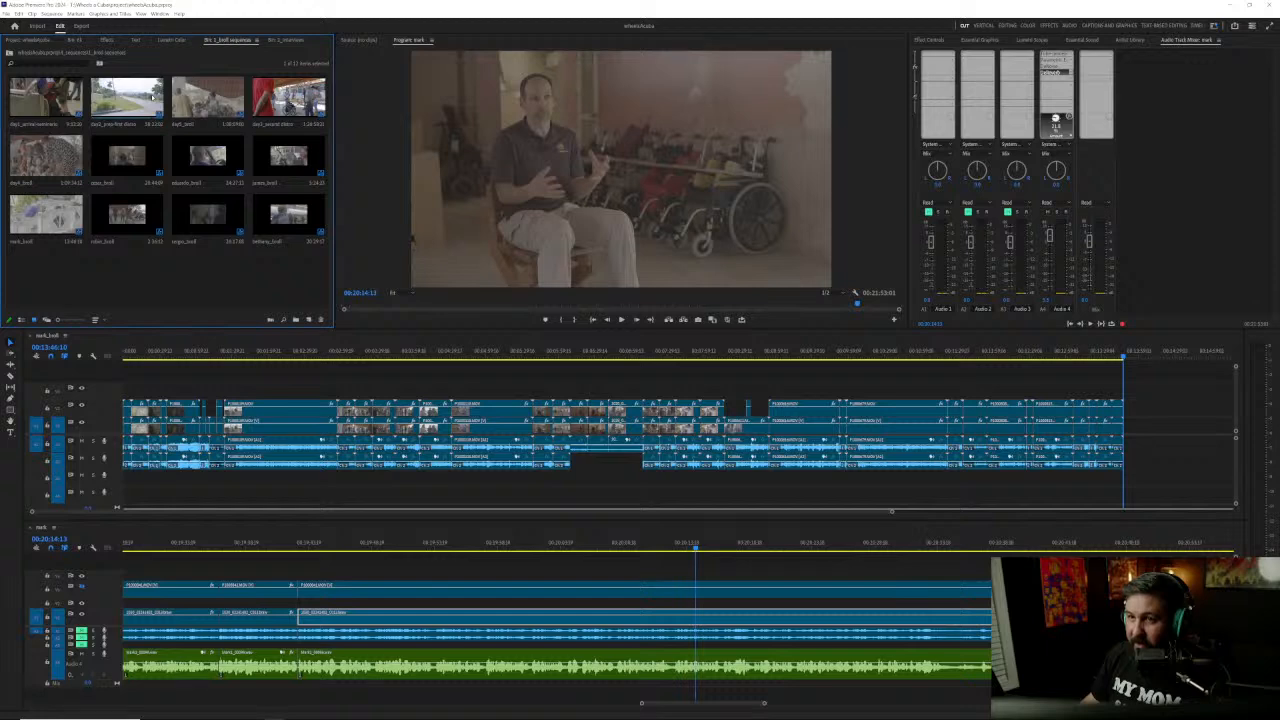
click(126, 97)
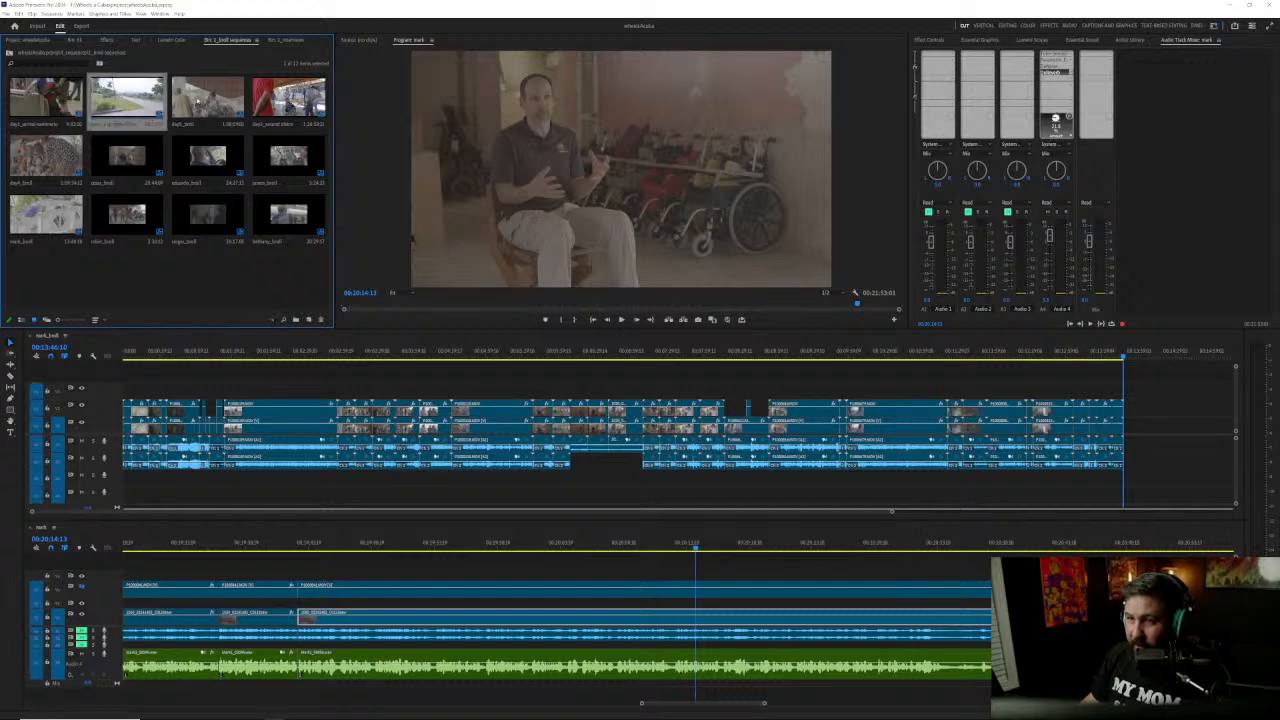
double_click(208, 98)
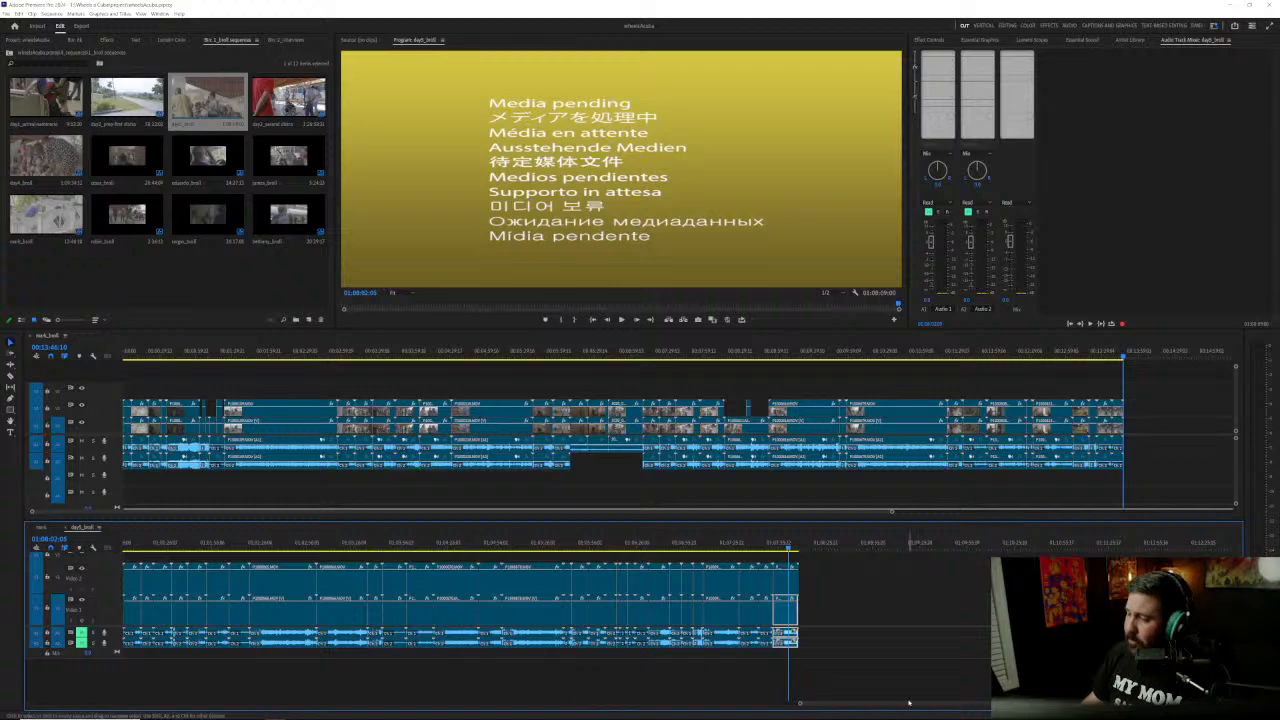
drag(896, 704, 131, 704)
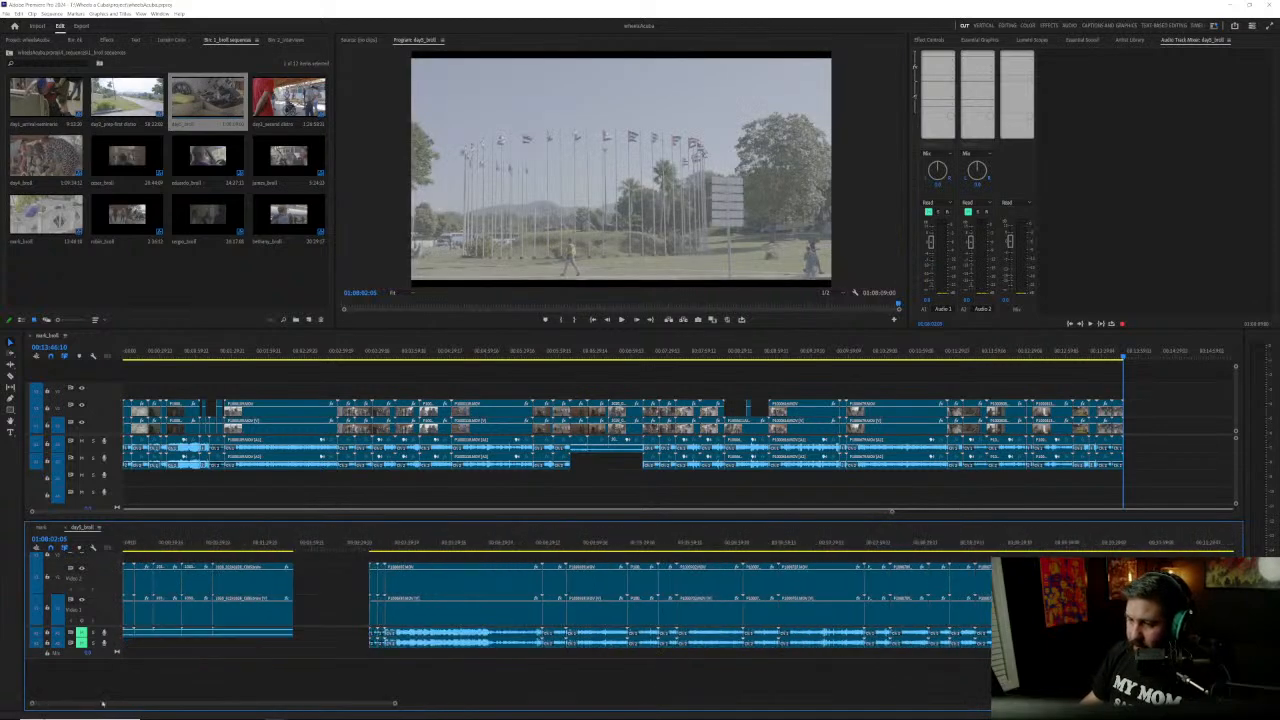
click(130, 544)
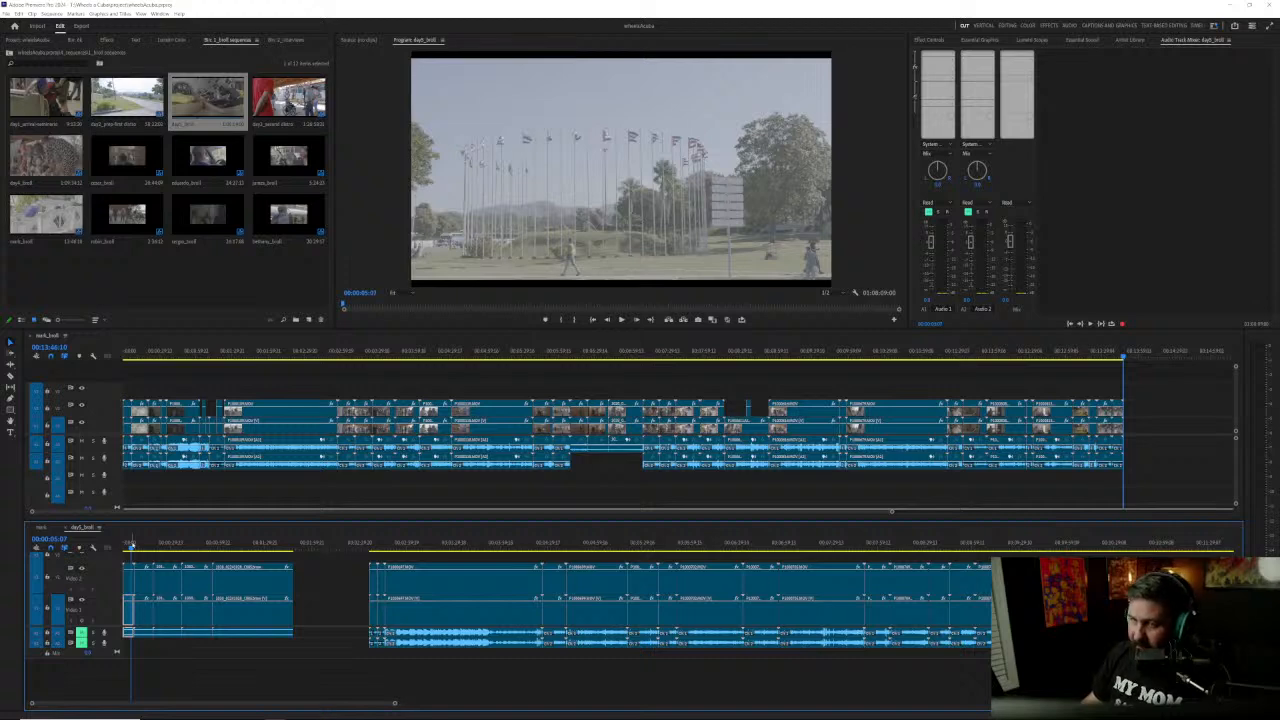
click(245, 543)
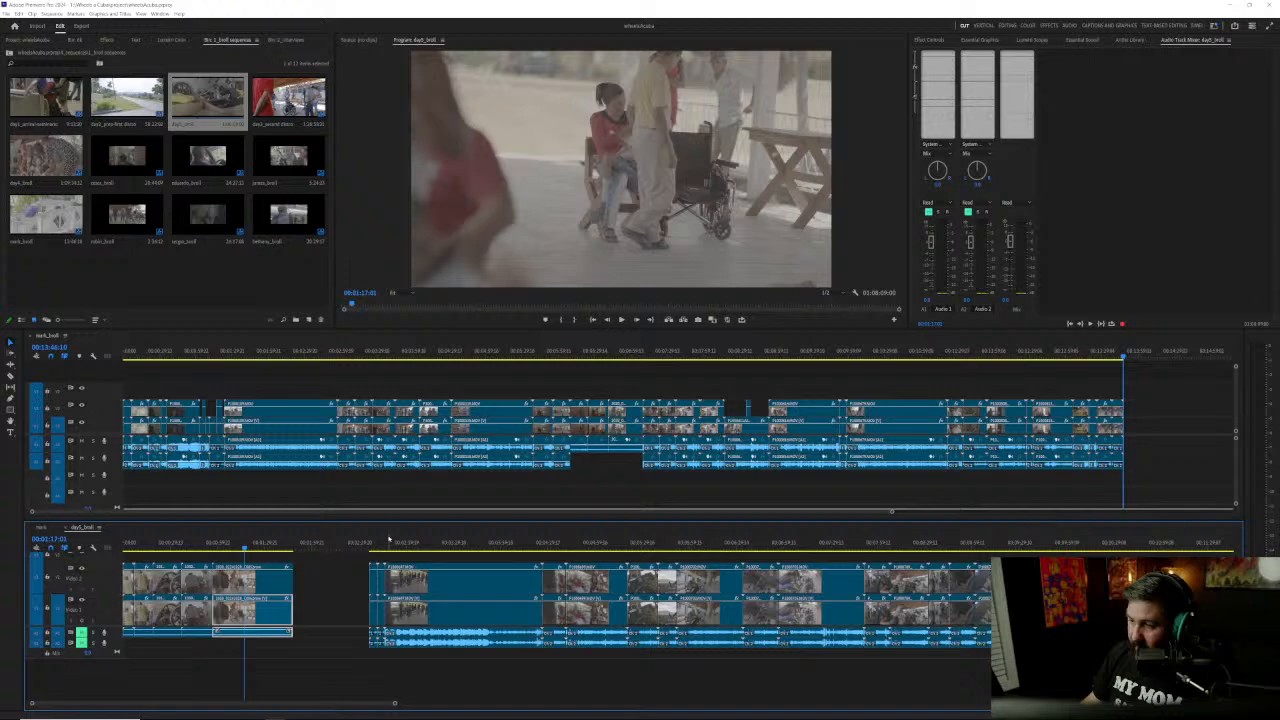
scroll(500, 575, down, 6)
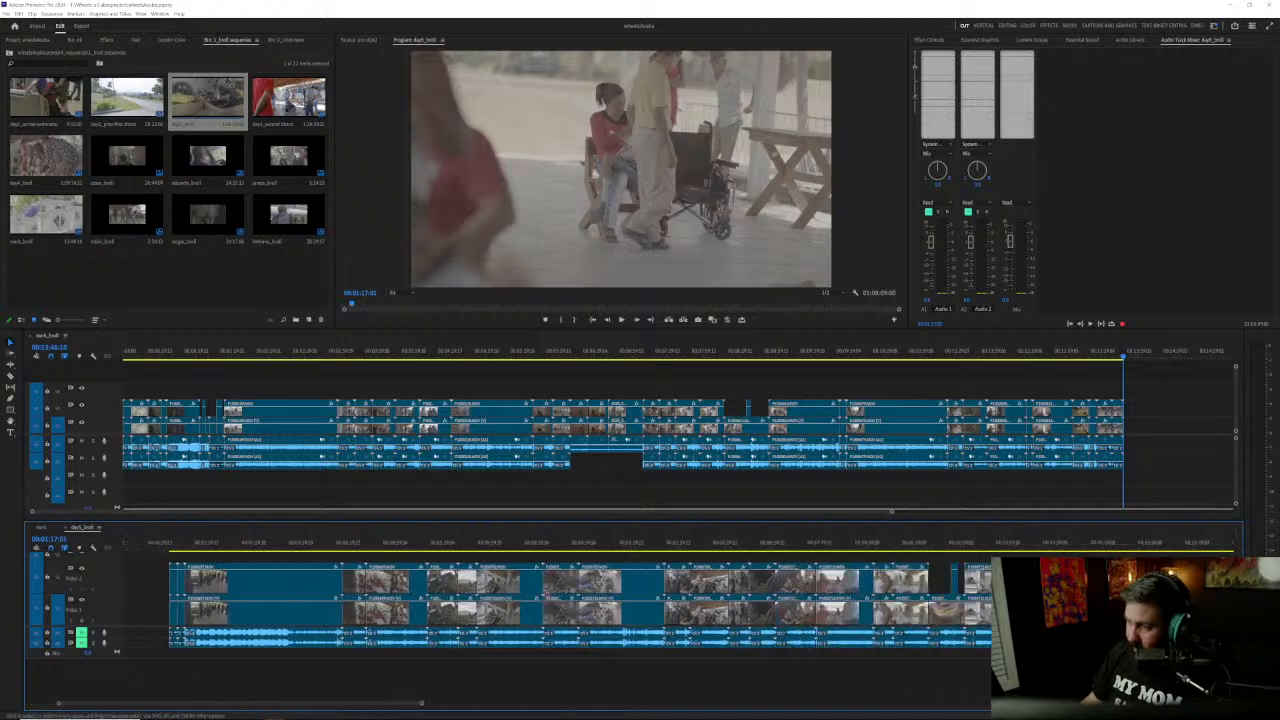
scroll(543, 597, down, 1)
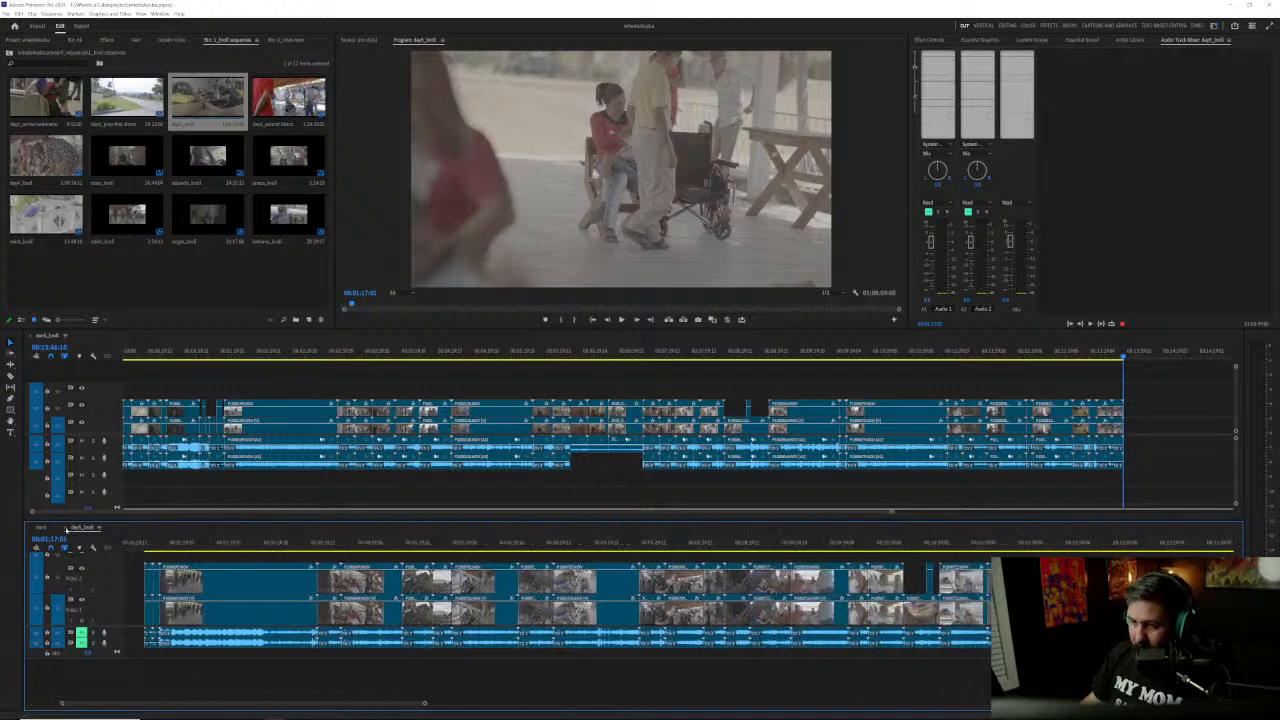
click(67, 527)
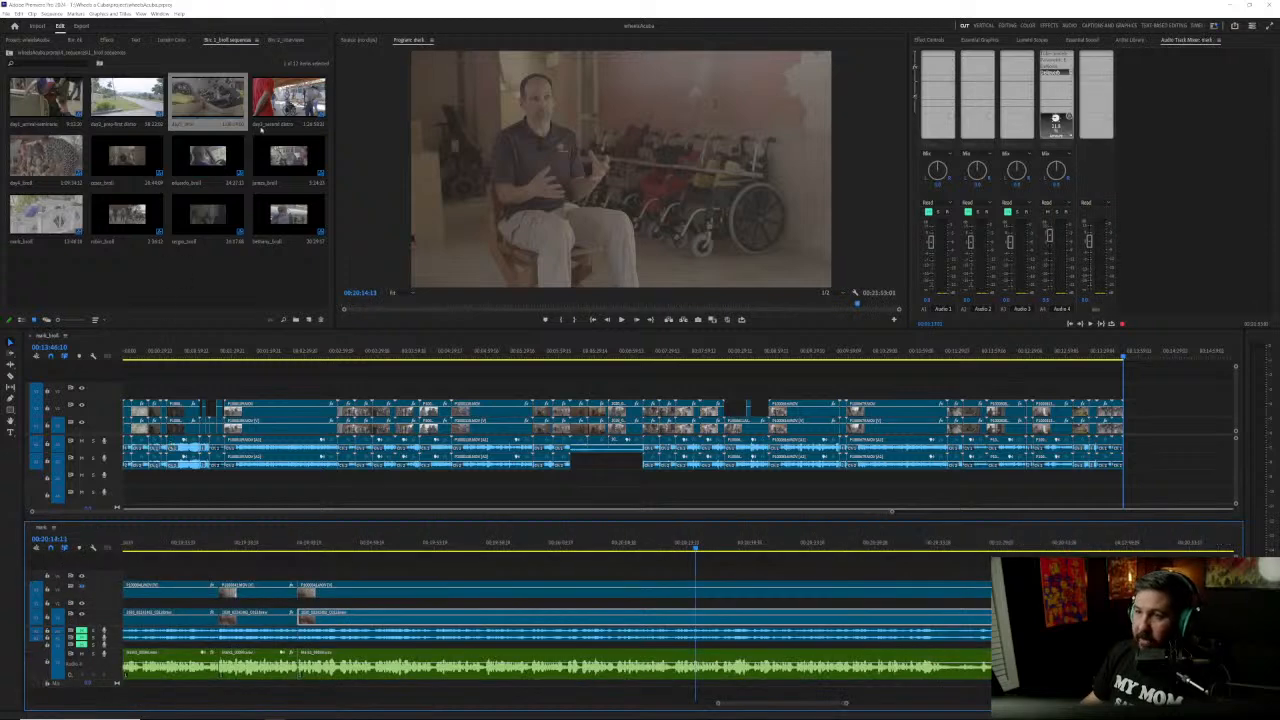
Step: Open the second distro b-roll sequence and go to the yellow school bus shot at about 00:00:20
click(281, 105)
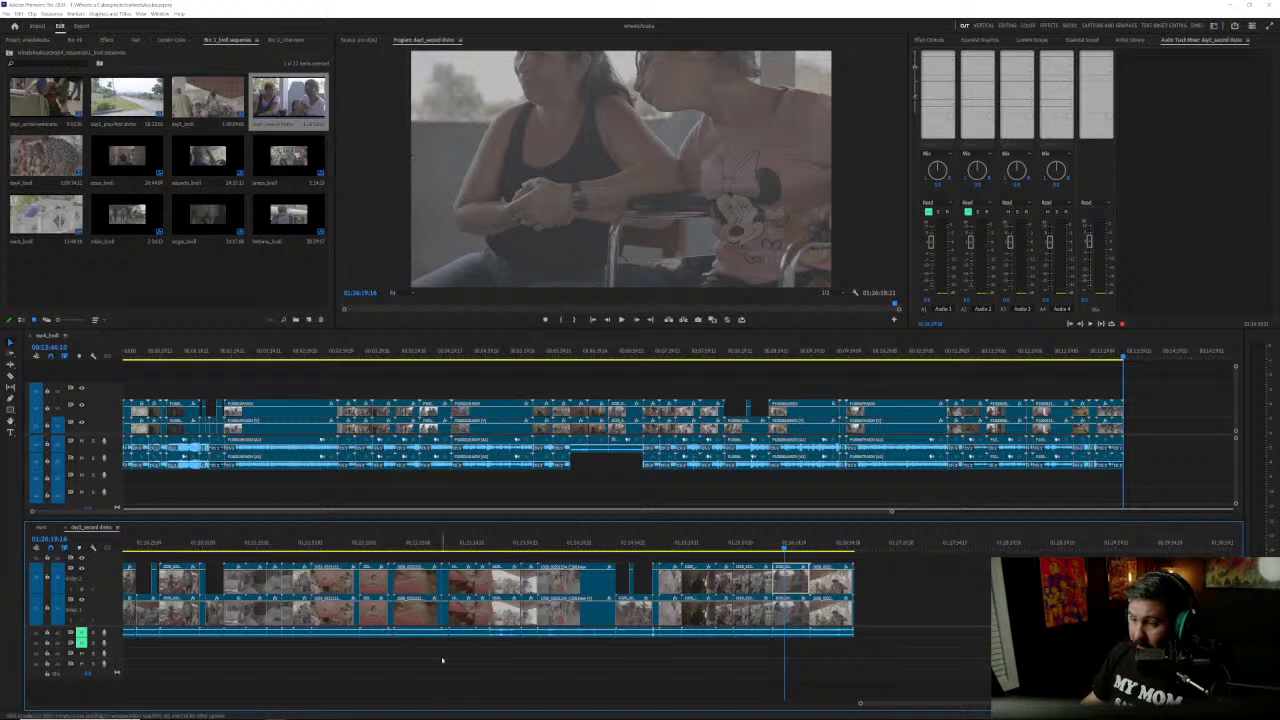
scroll(443, 654, up, 6)
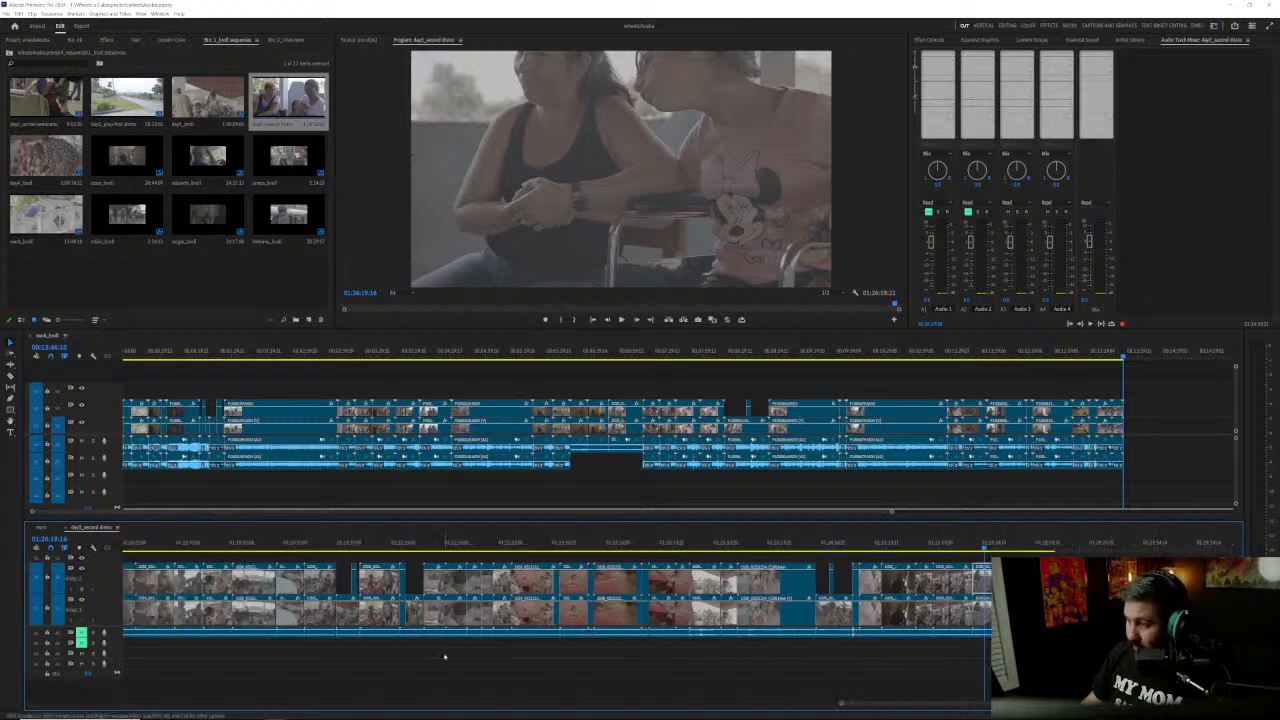
scroll(445, 656, up, 8)
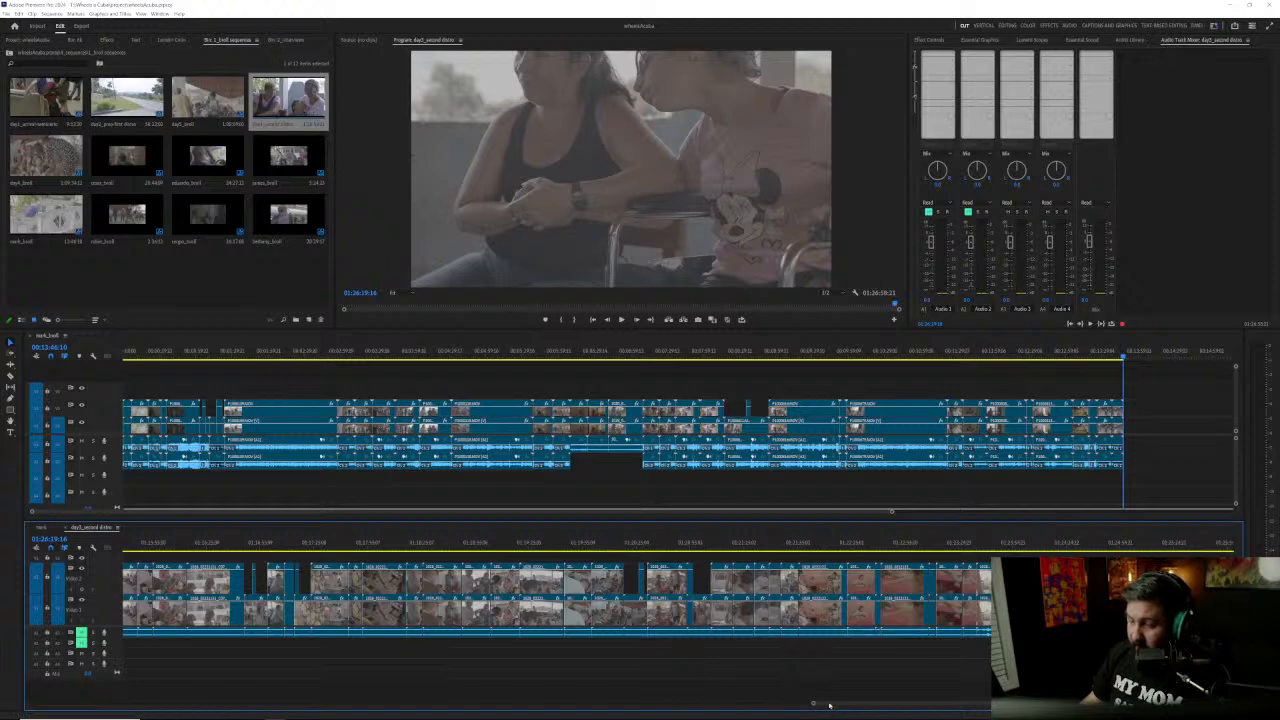
drag(718, 706, 2, 716)
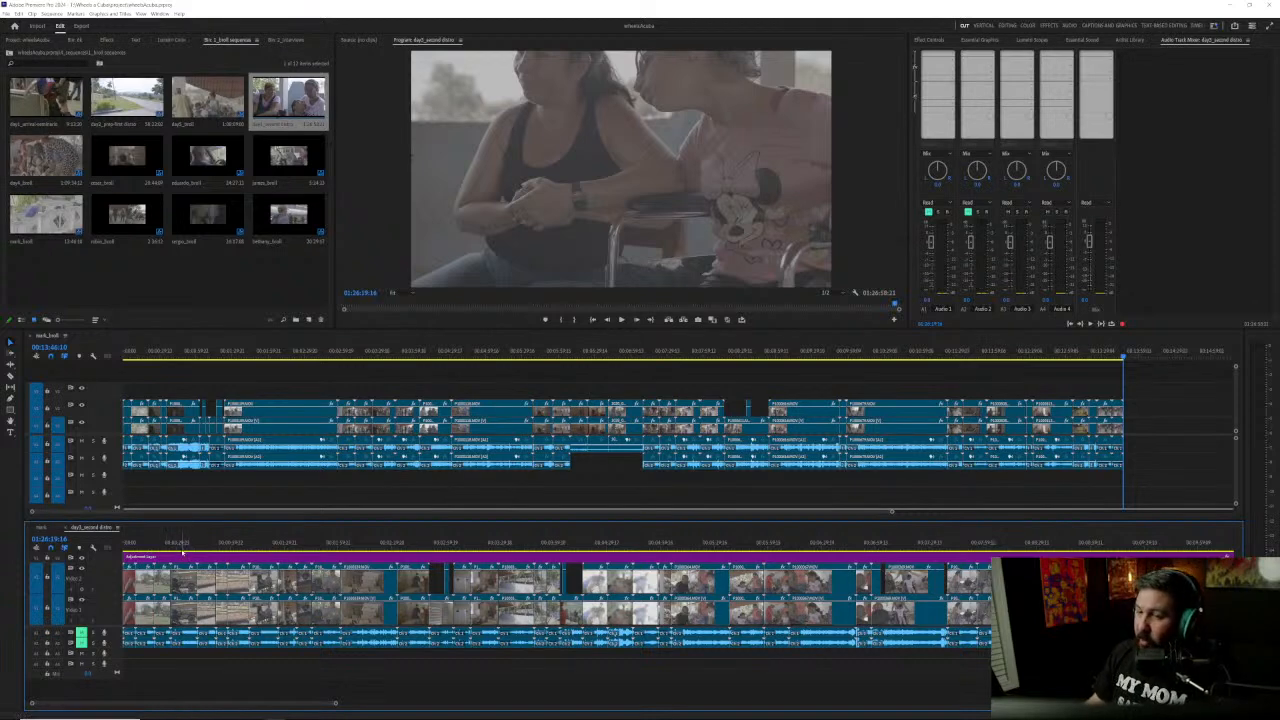
drag(180, 545, 159, 546)
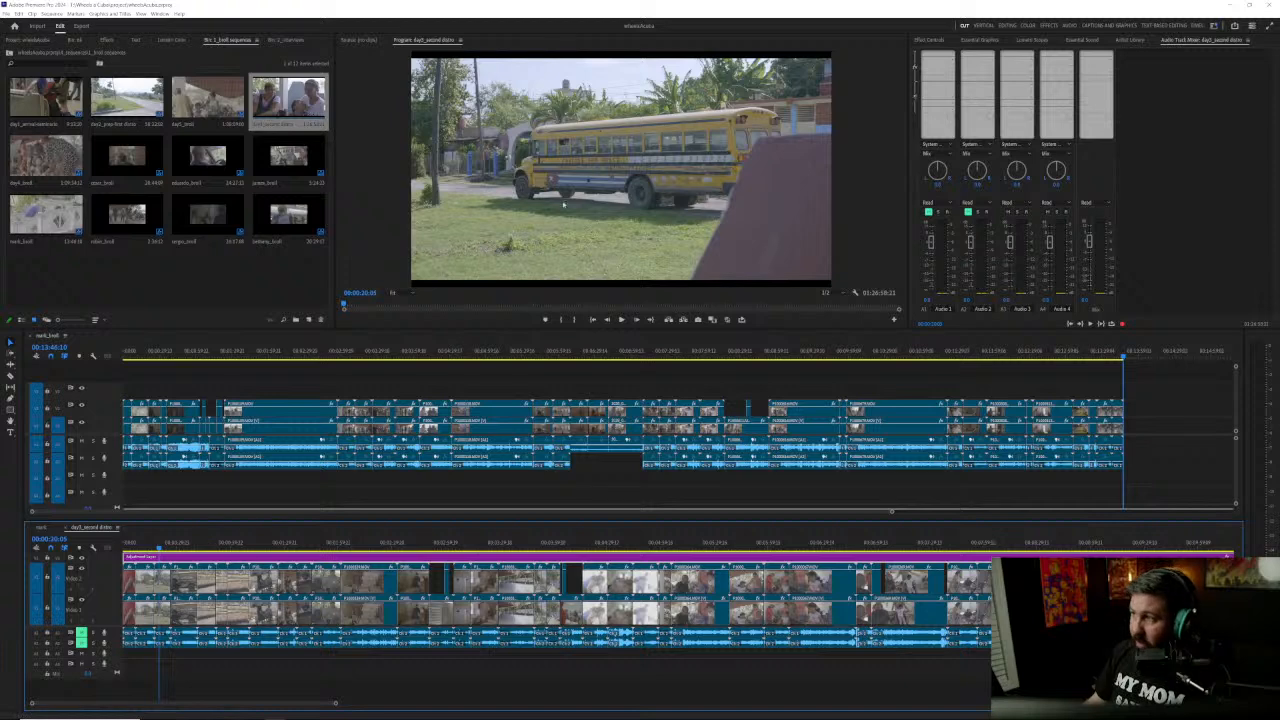
Step: Grade the school bus clip in Lumetri Color: slightly lower exposure, contrast about 55, highlights about -8 and shadows about -34
click(176, 40)
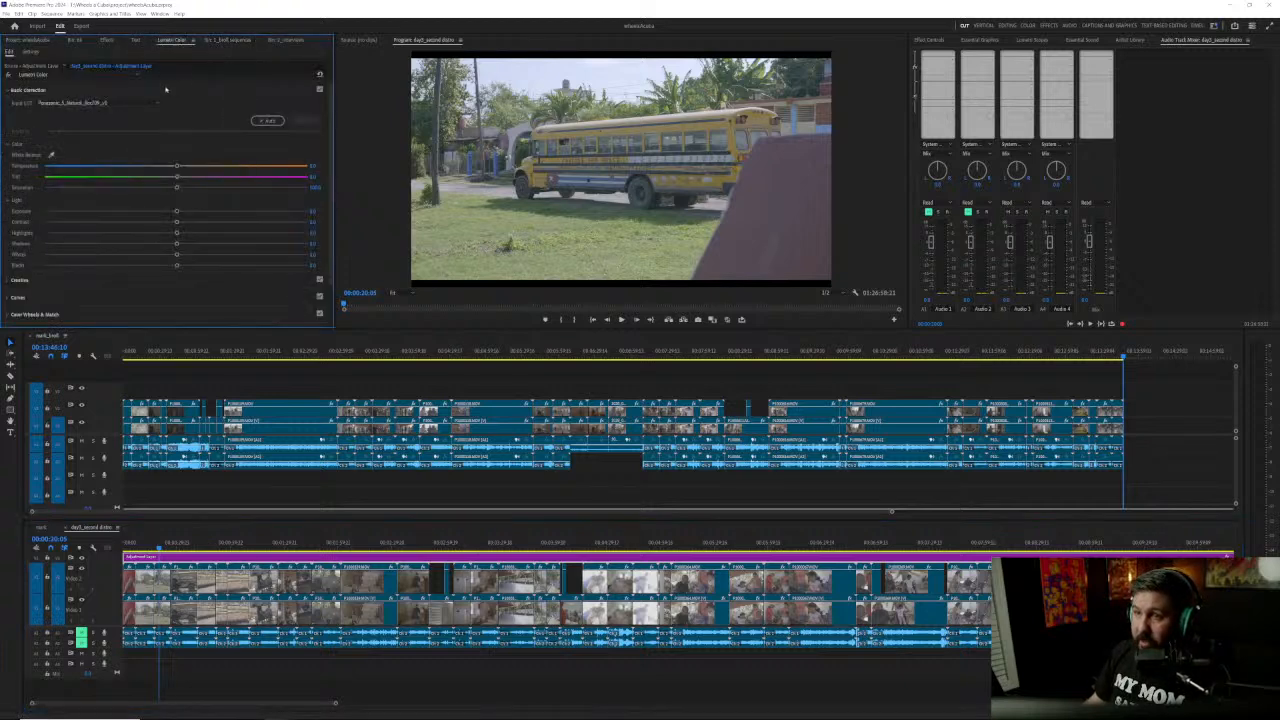
click(117, 103)
click(118, 105)
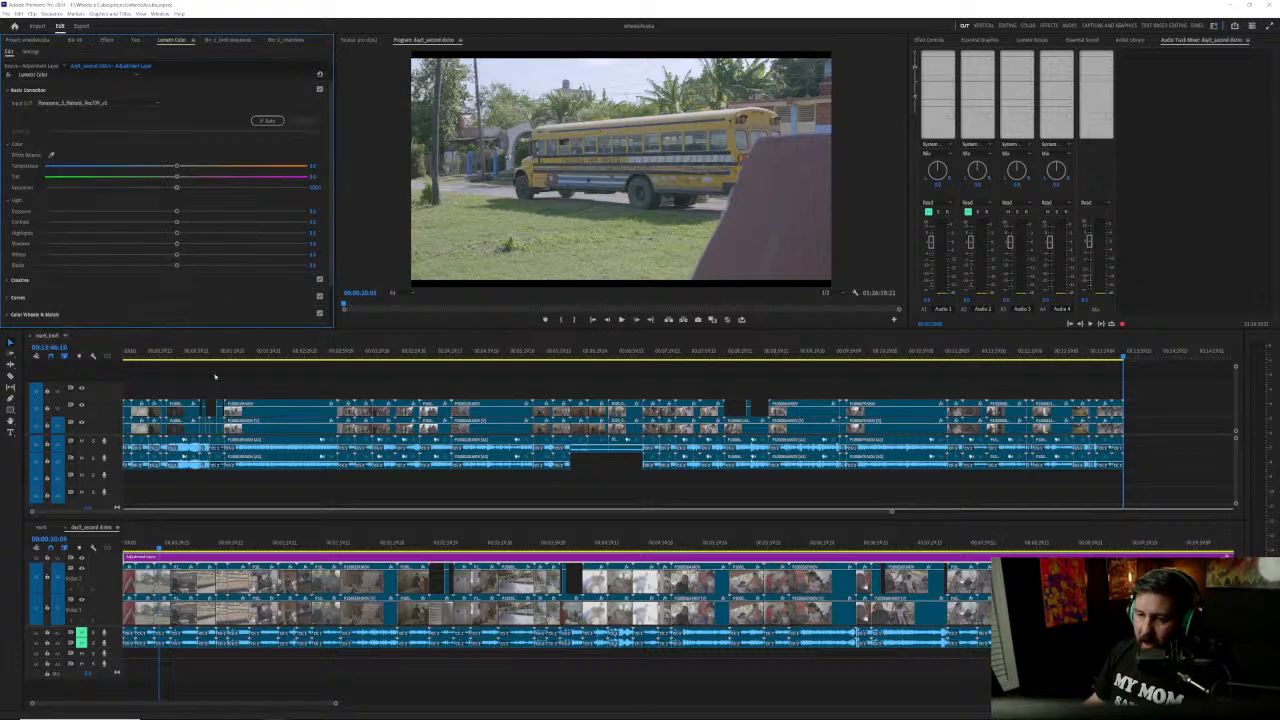
click(161, 547)
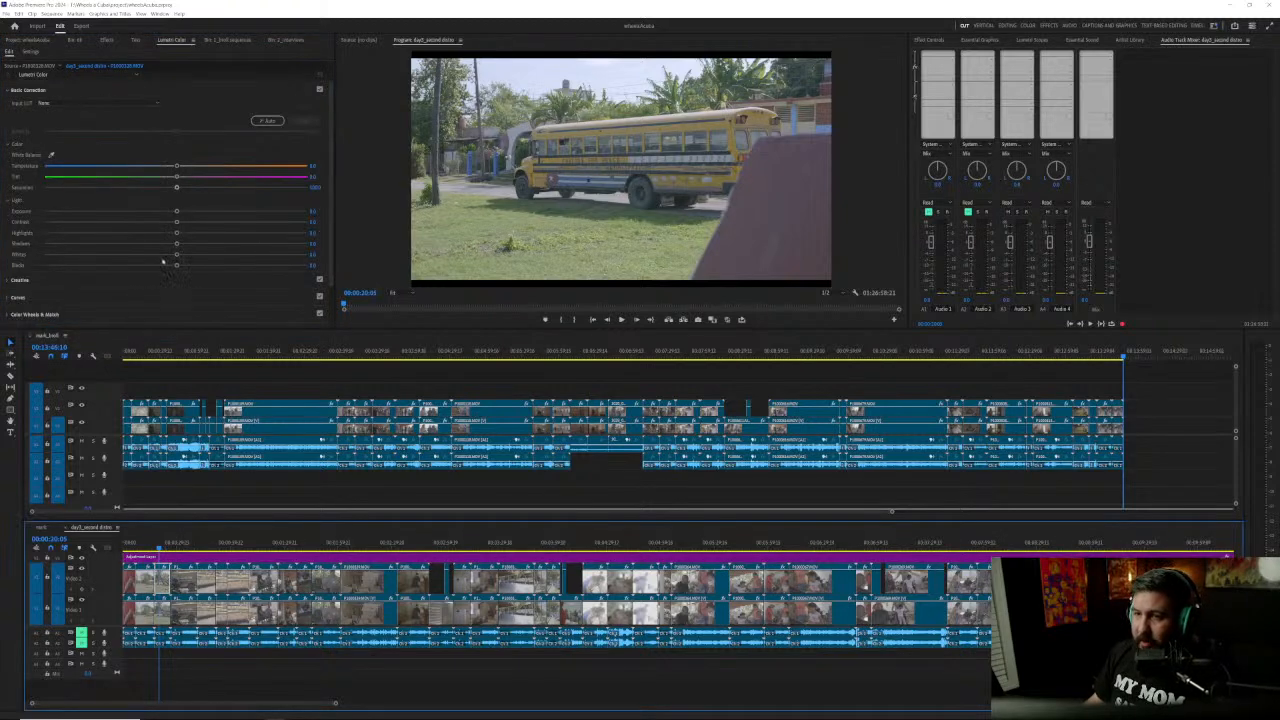
drag(162, 214, 251, 224)
mouse_move(160, 236)
mouse_down()
mouse_move(114, 244)
mouse_move(166, 234)
mouse_up()
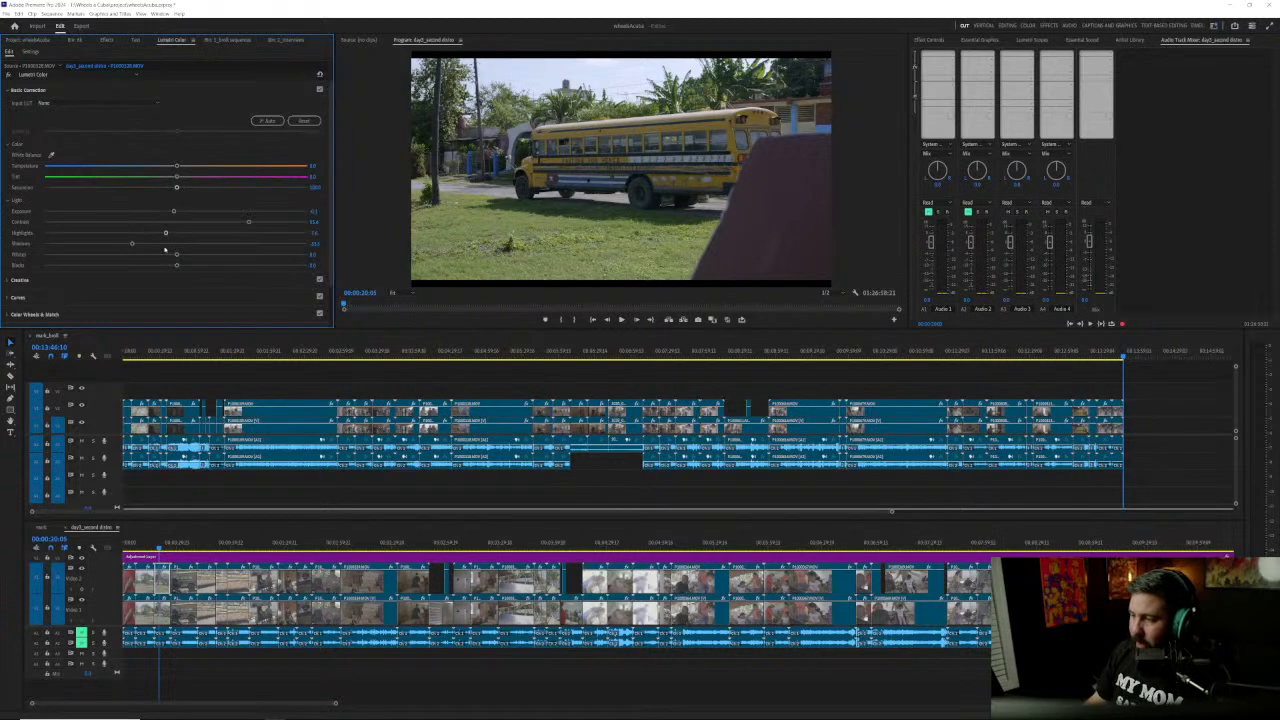
Step: Look over the remaining shots of the second distro sequence and close it
scroll(394, 618, down, 3)
scroll(394, 618, down, 6)
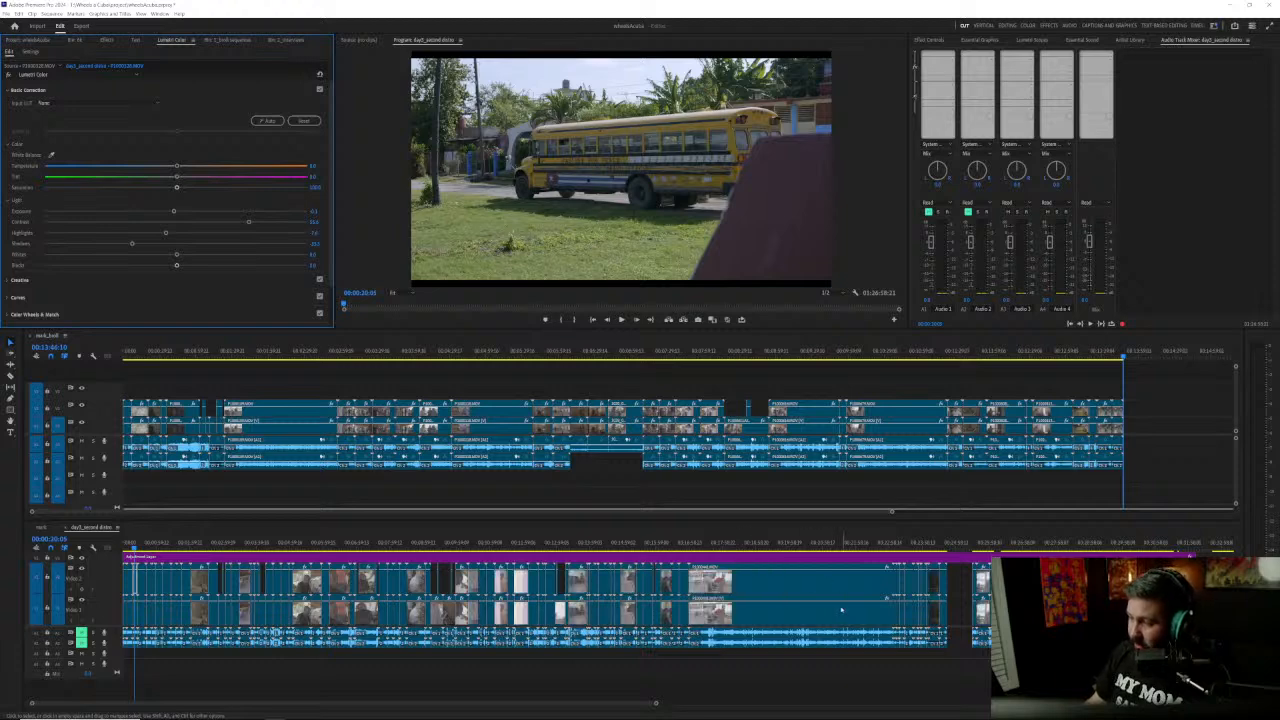
scroll(842, 609, right, 5)
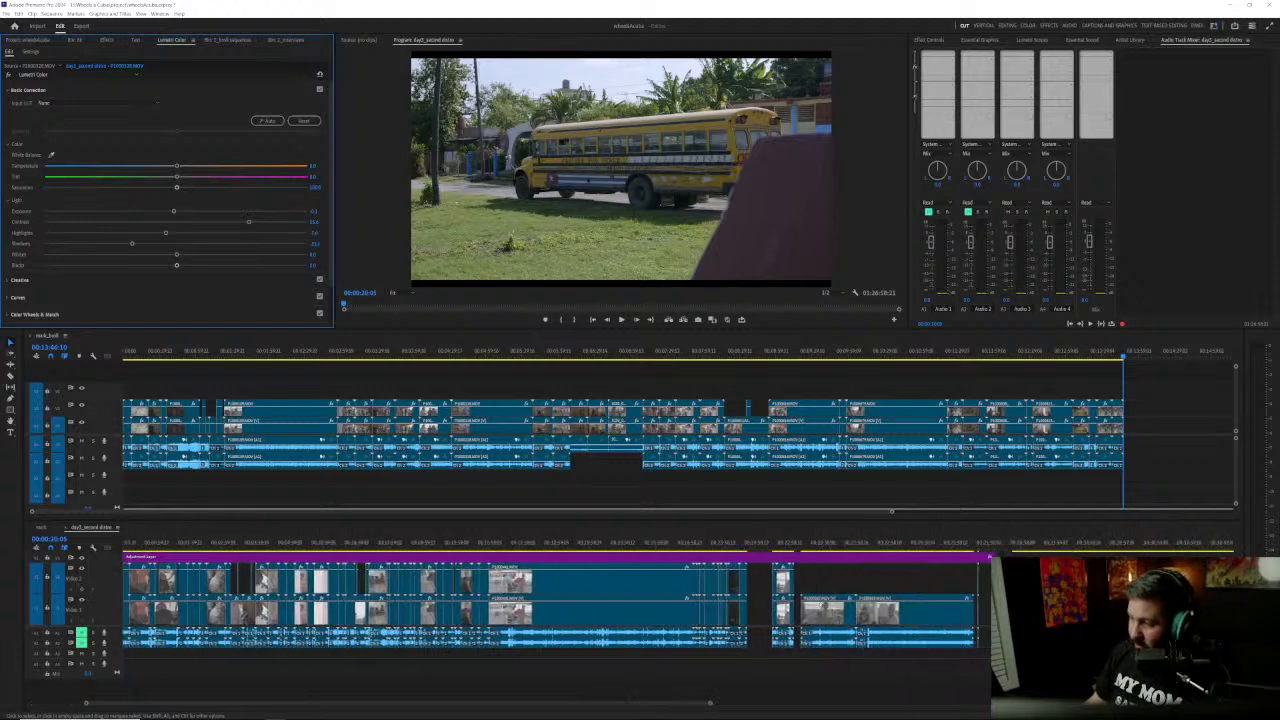
click(66, 528)
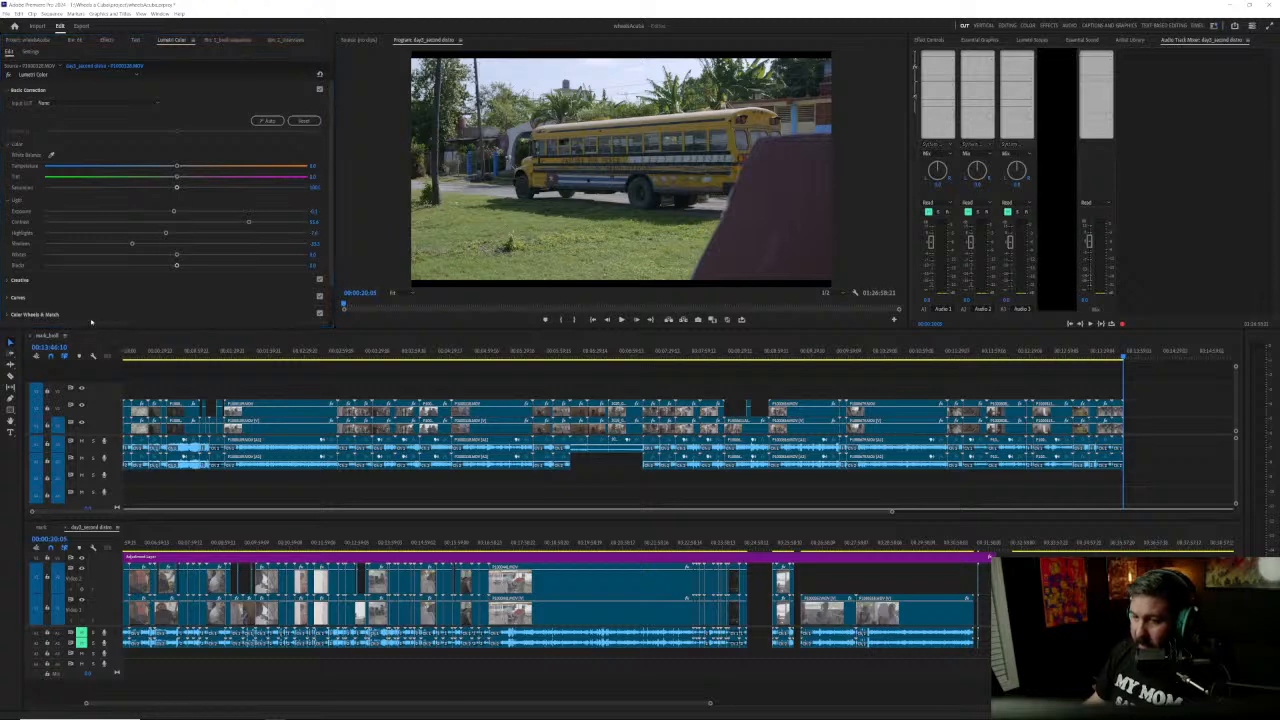
Step: Open the day2_prep-first distro sequence from the b-roll sequences bin and go to its opening road shot at about 00:00:11
click(32, 41)
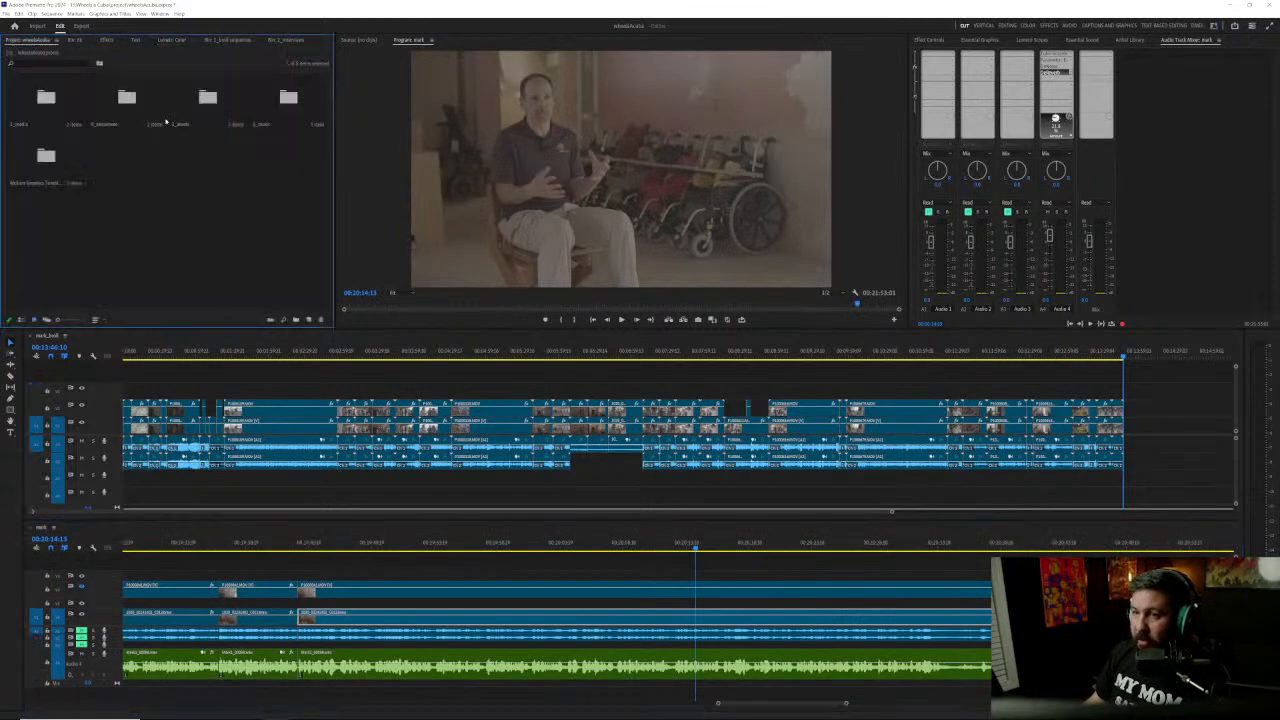
click(227, 41)
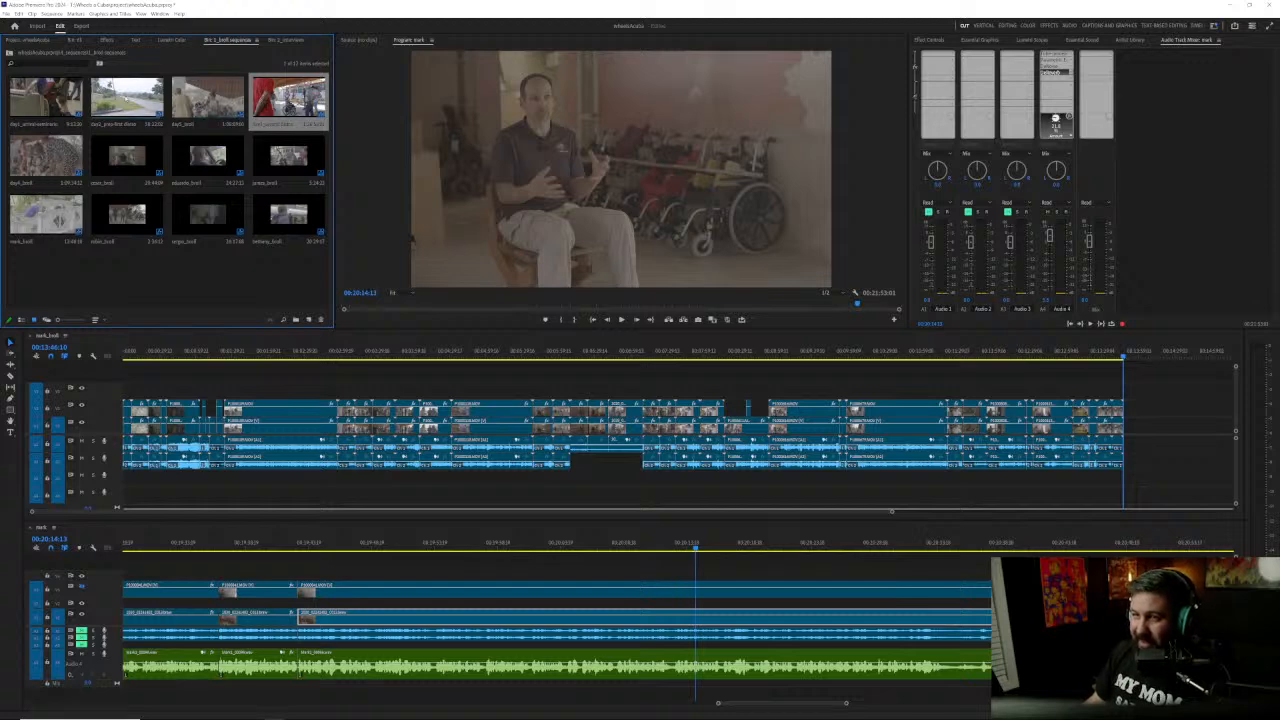
double_click(126, 97)
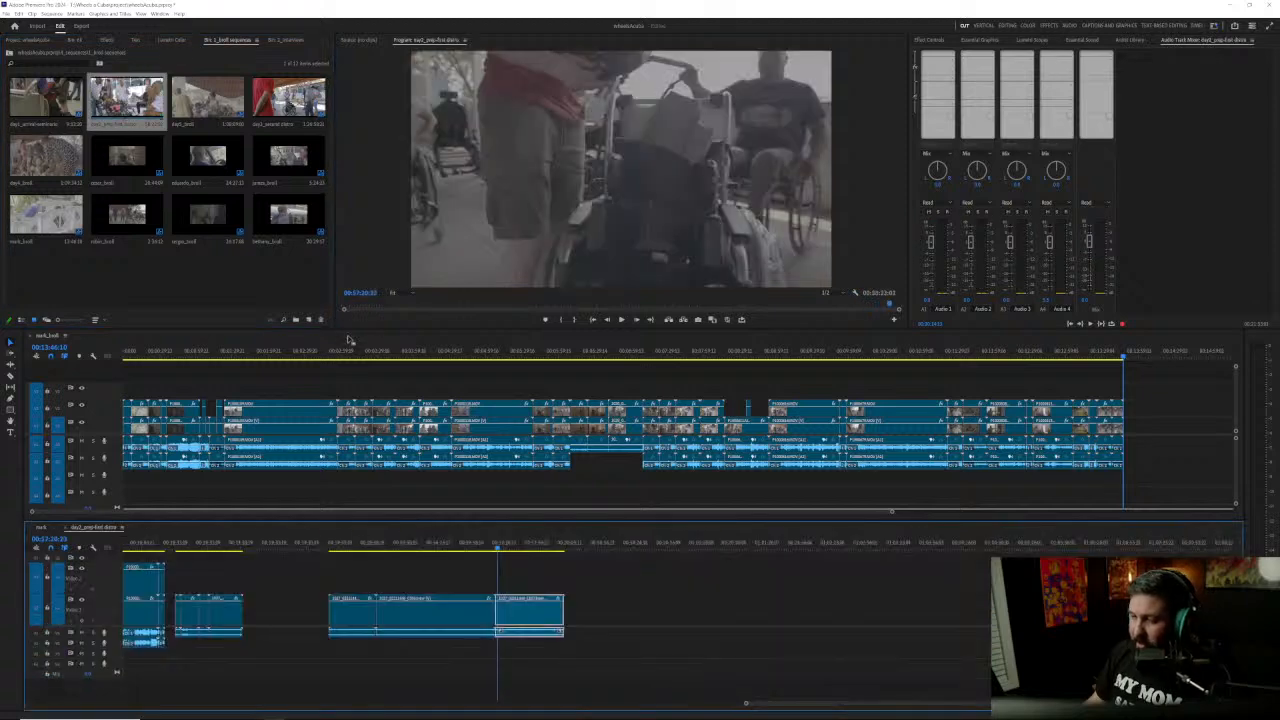
scroll(413, 646, up, 5)
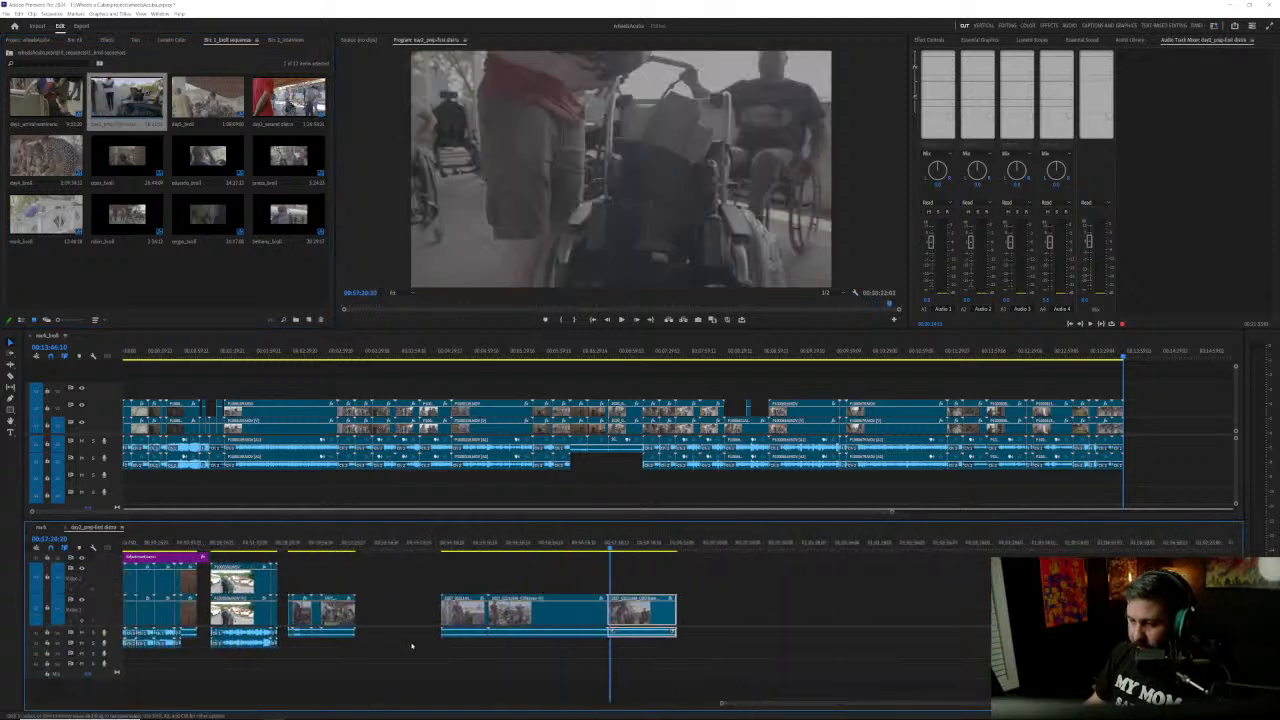
scroll(411, 646, up, 6)
scroll(413, 645, up, 5)
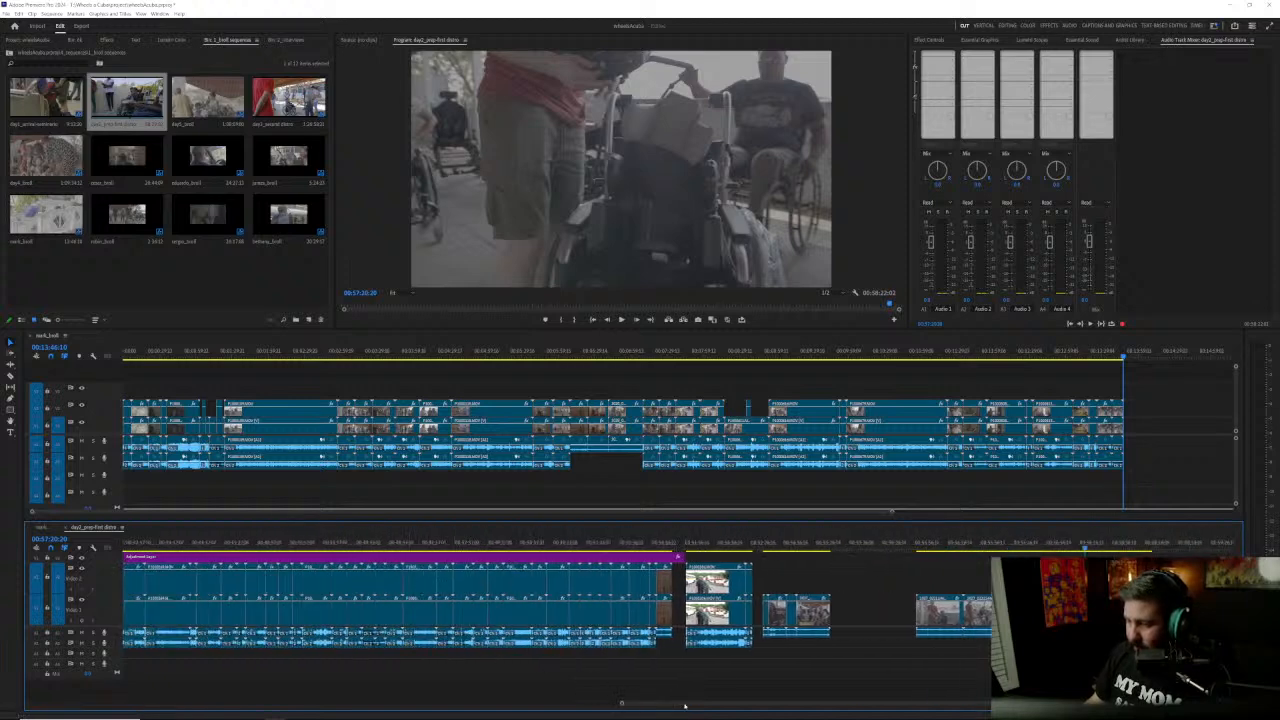
drag(89, 711, 6, 697)
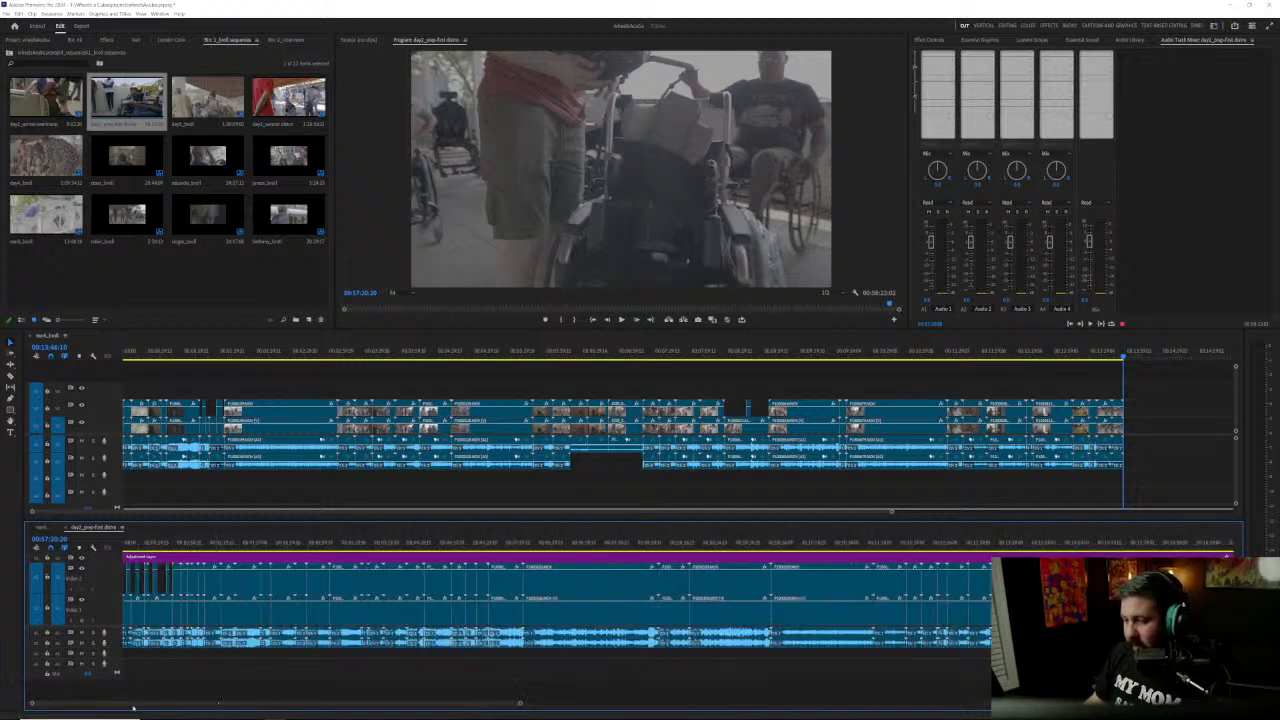
click(135, 543)
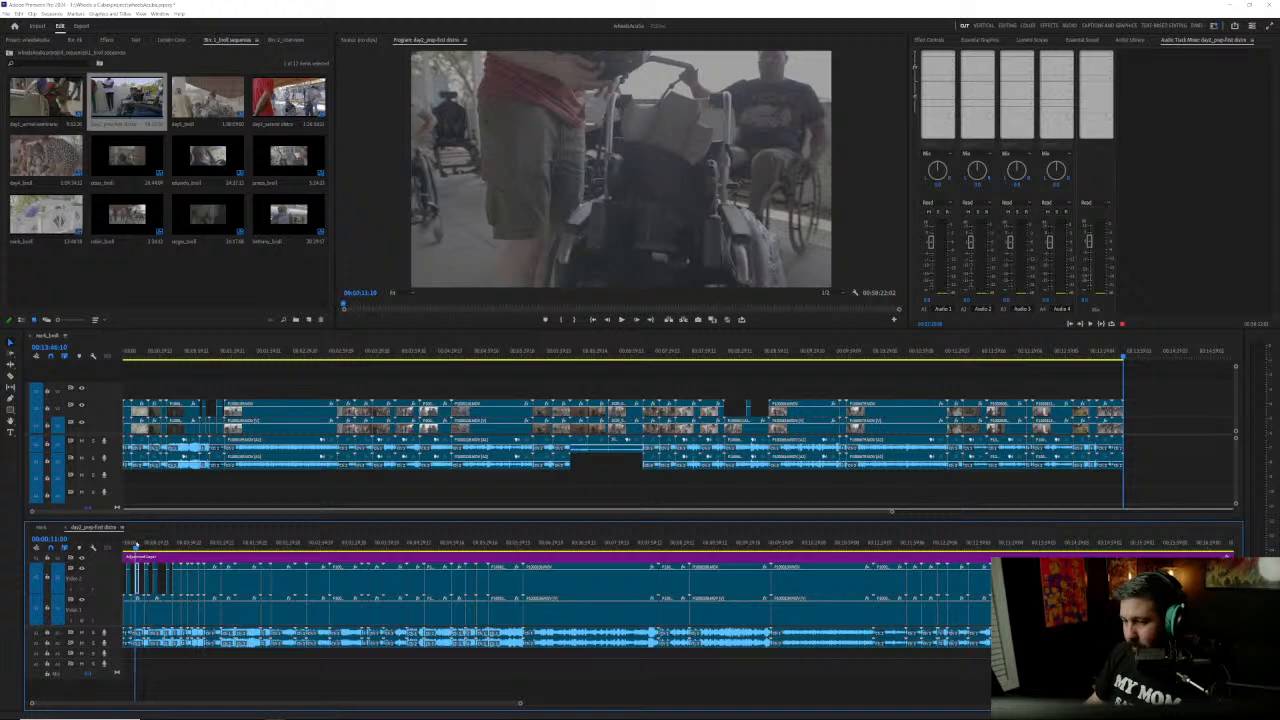
Step: Play and step through the opening road shots with the blue truck and horse cart up to about 00:00:15
key(d)
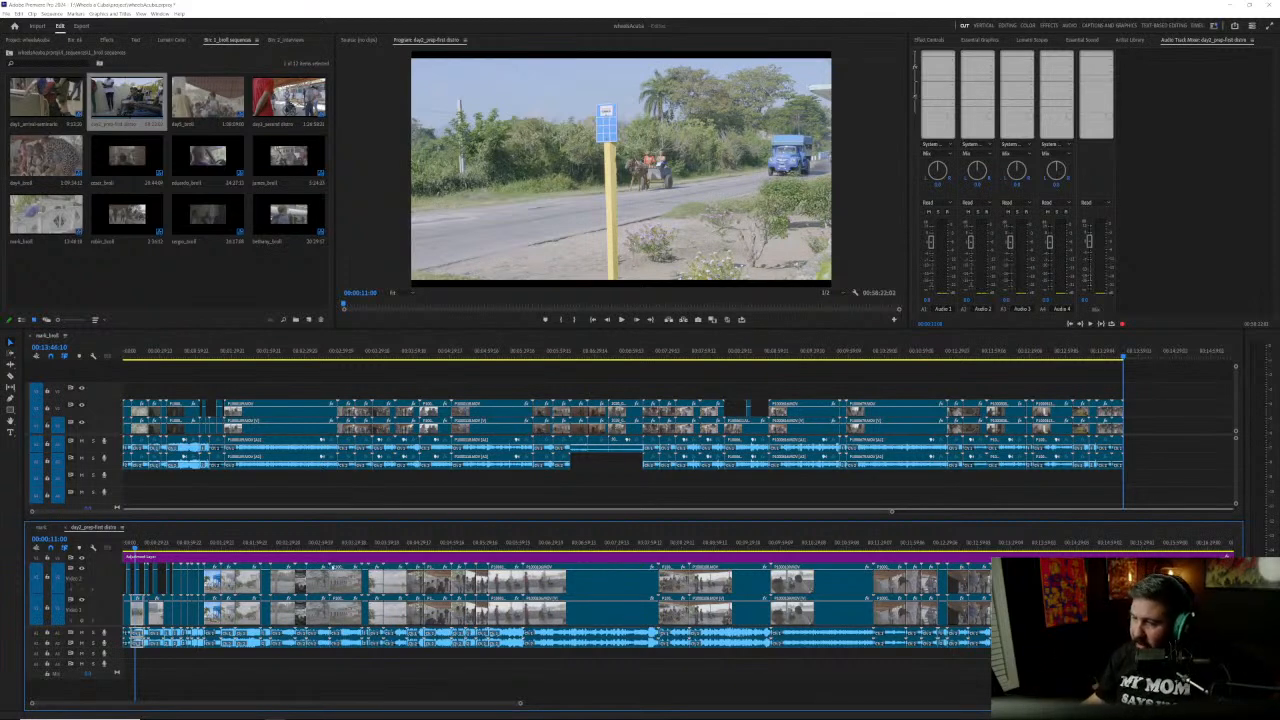
key(space)
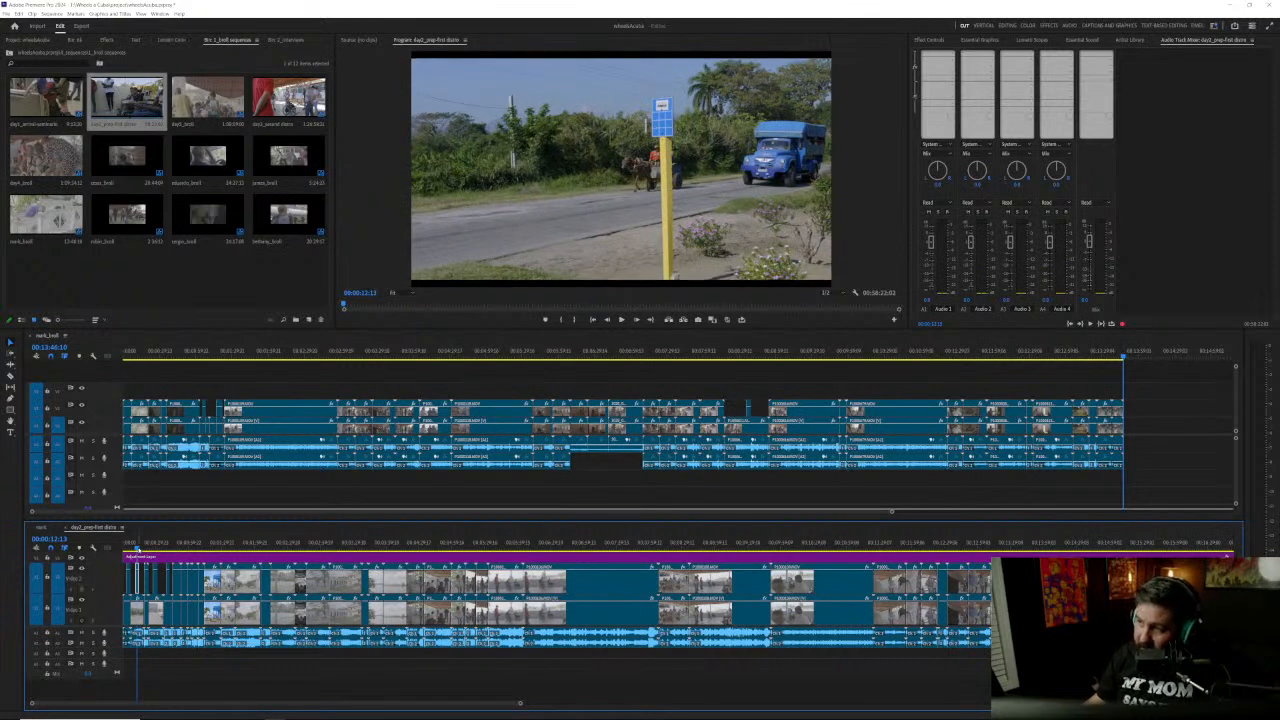
drag(138, 550, 140, 545)
key(Left)
key(Left)
key(Left)
key(Left)
key(Left)
key(Left)
key(Left)
key(Left)
key(Left)
key(Left)
key(Left)
key(Left)
key(Left)
key(Left)
key(Left)
key(Left)
key(Left)
key(Left)
key(Left)
key(Left)
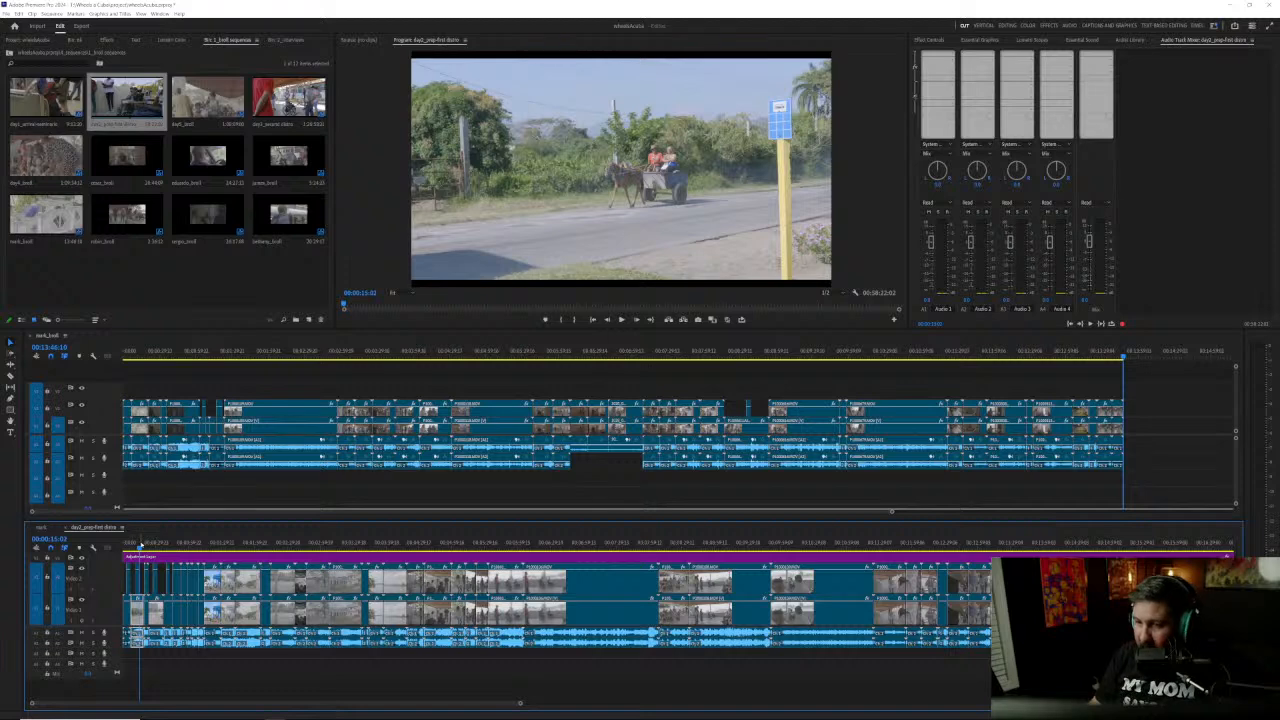
Step: Look along the day2 sequence's clips and go to the shot of two men in front of the white bus at about 00:51
scroll(572, 642, right, 5)
scroll(572, 642, right, 5)
scroll(572, 642, right, 3)
scroll(570, 645, right, 3)
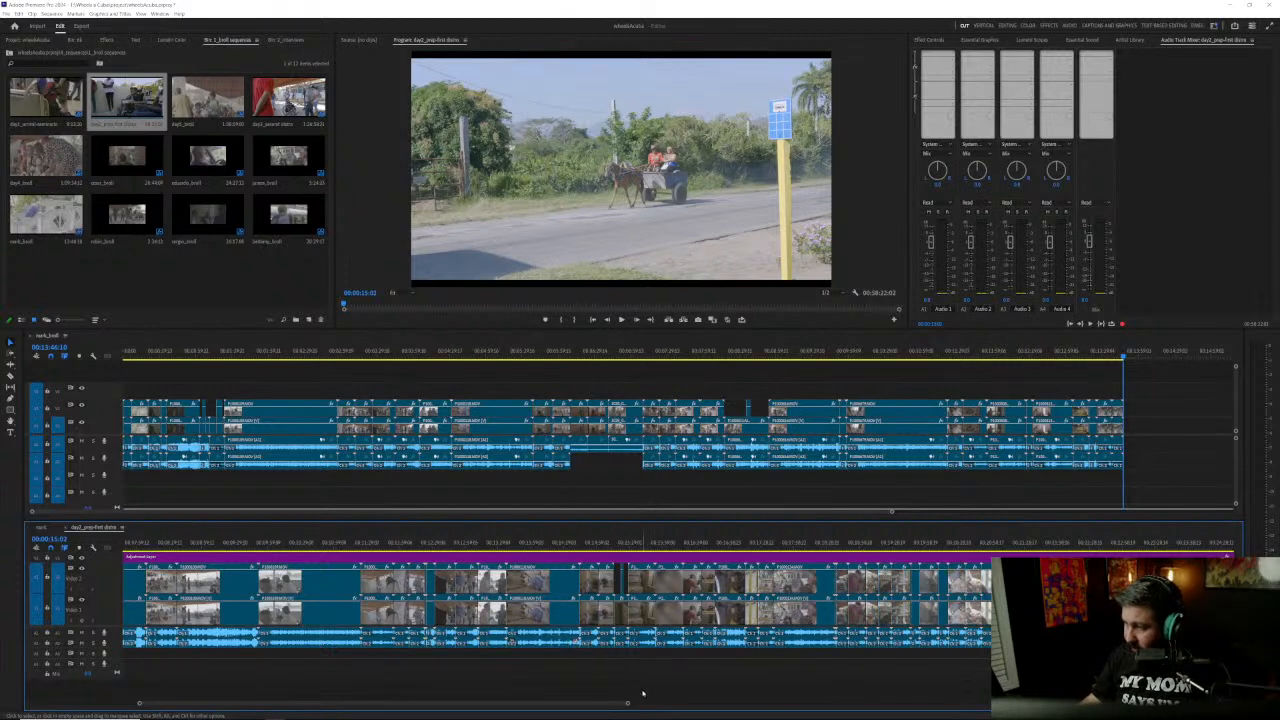
drag(579, 703, 703, 694)
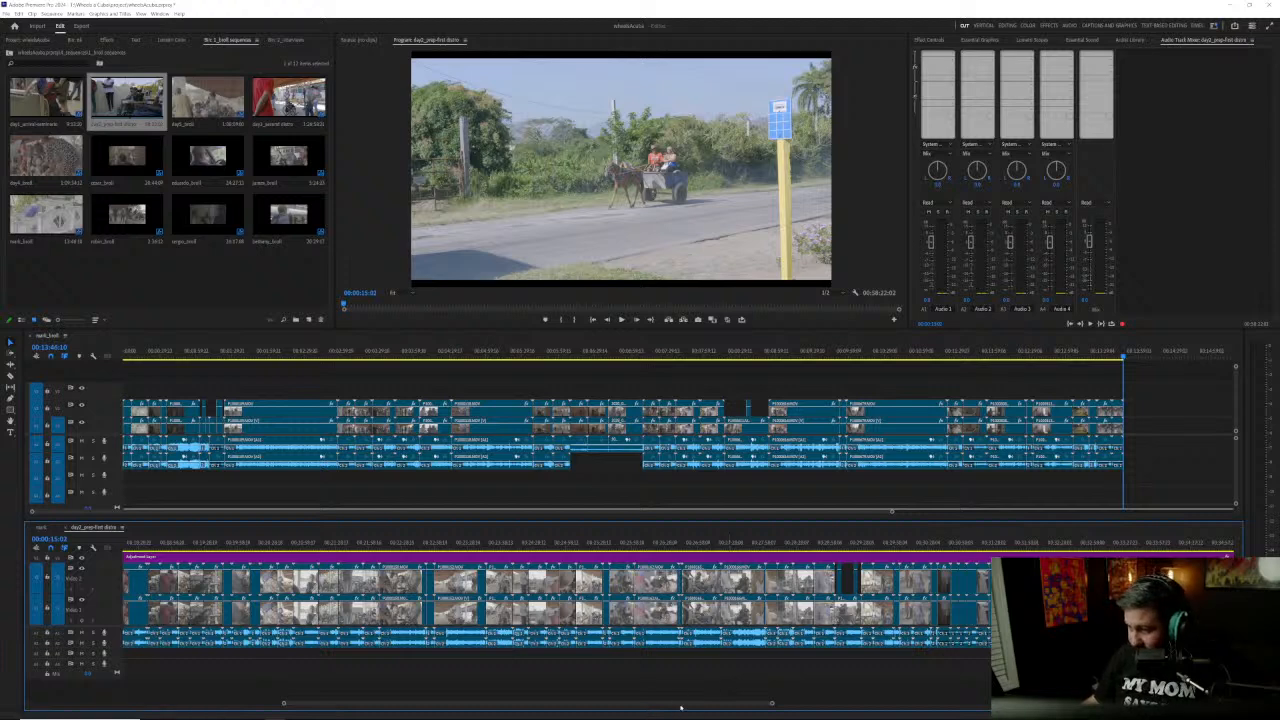
drag(683, 705, 879, 711)
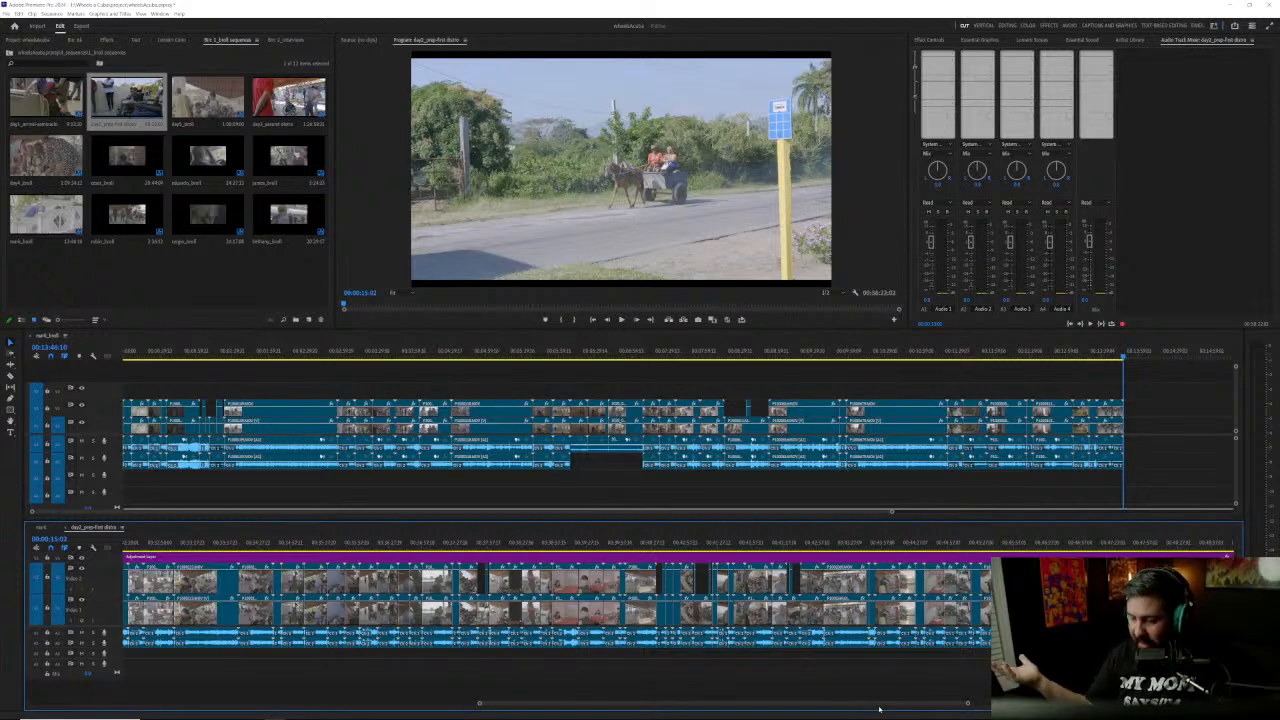
scroll(557, 604, down, 3)
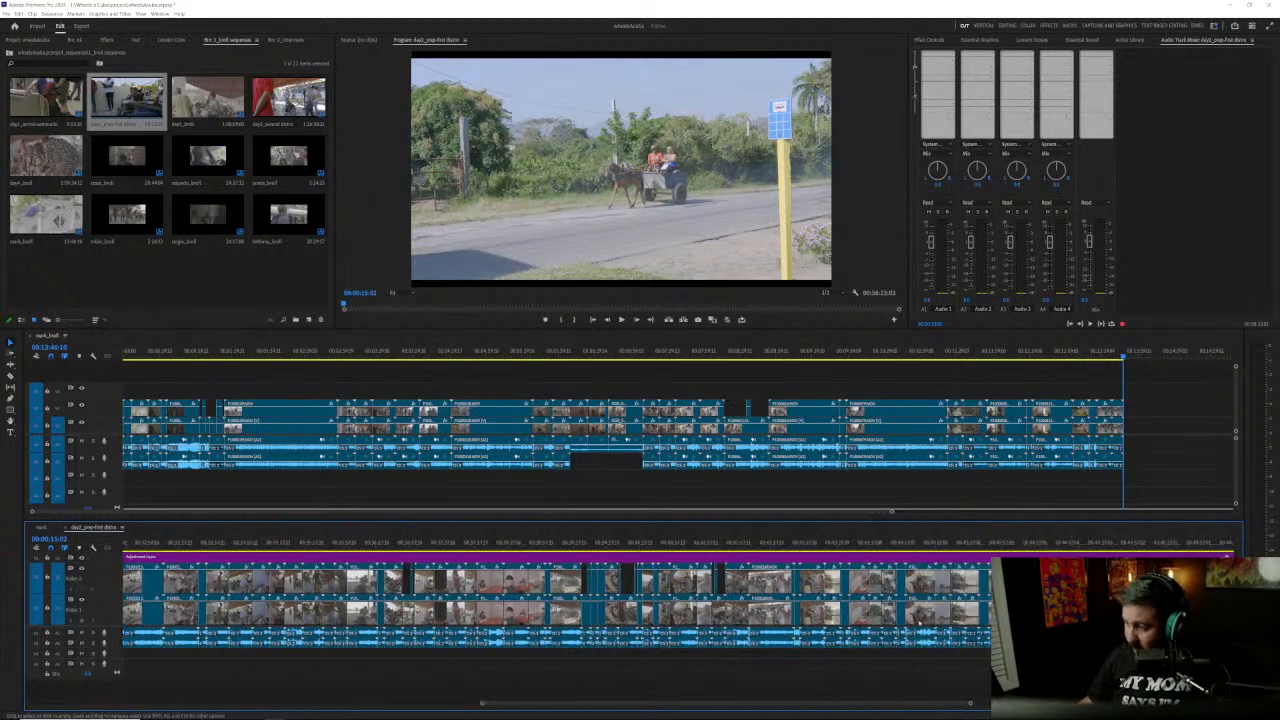
scroll(557, 604, down, 9)
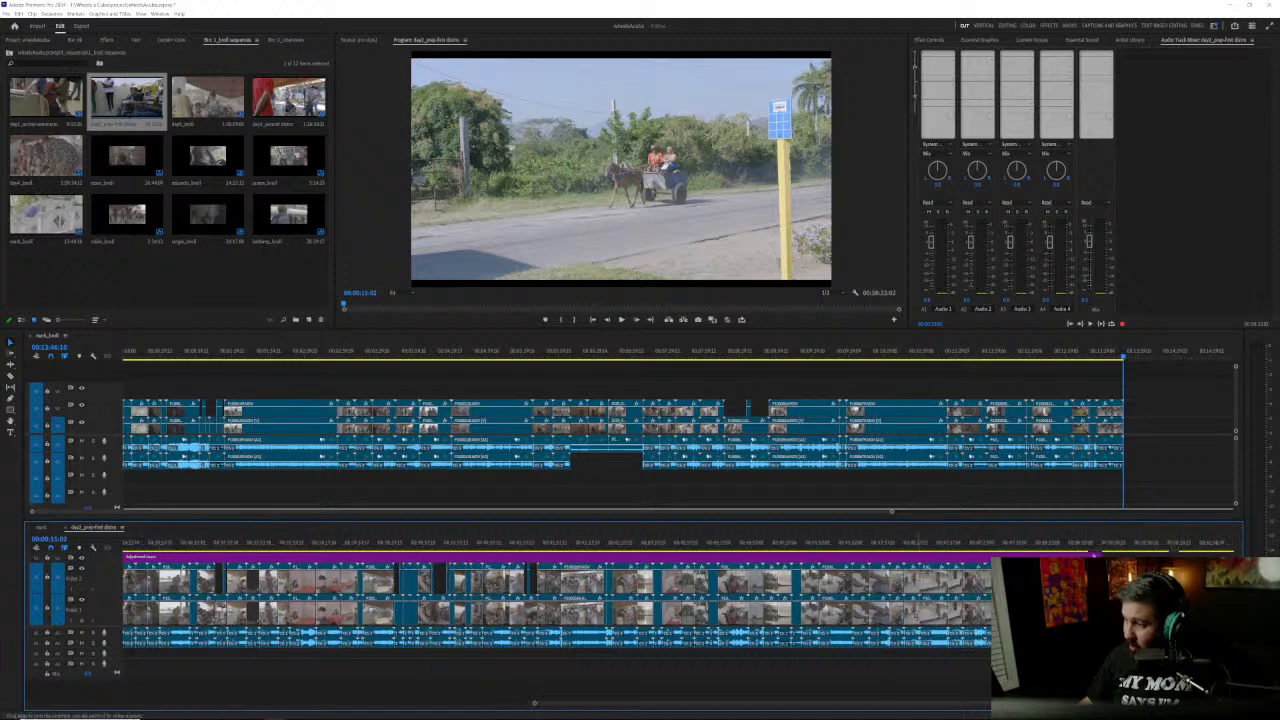
click(927, 545)
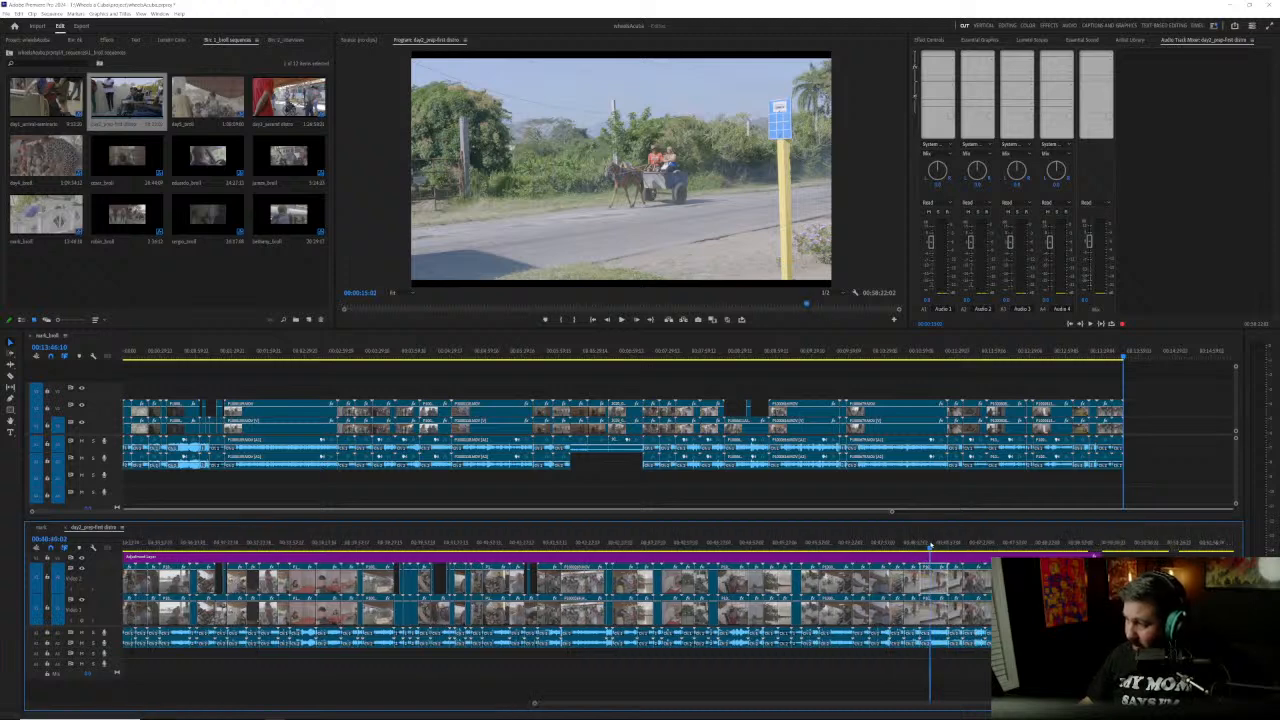
drag(943, 545, 1122, 553)
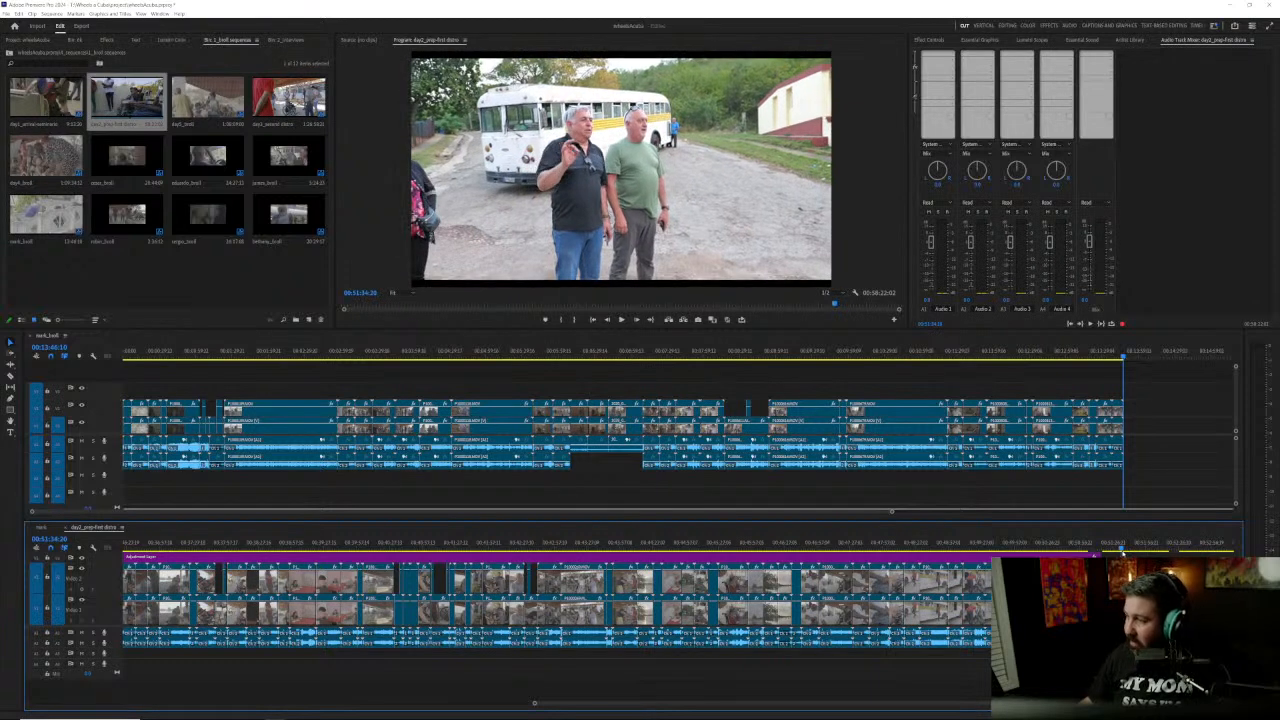
Step: Examine the clip thumbnails across the whole day2 sequence, from the early shots to the ungraded clips at its end
scroll(1115, 605, down, 2)
scroll(556, 605, down, 4)
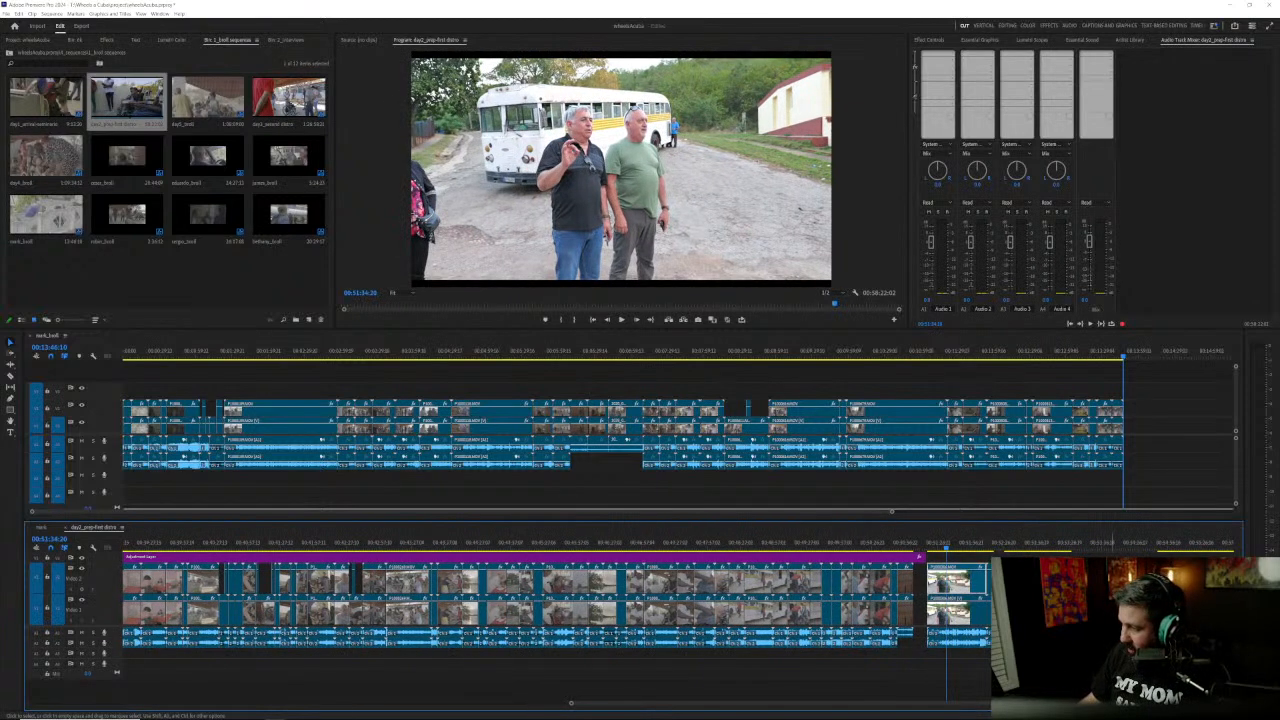
scroll(652, 705, down, 4)
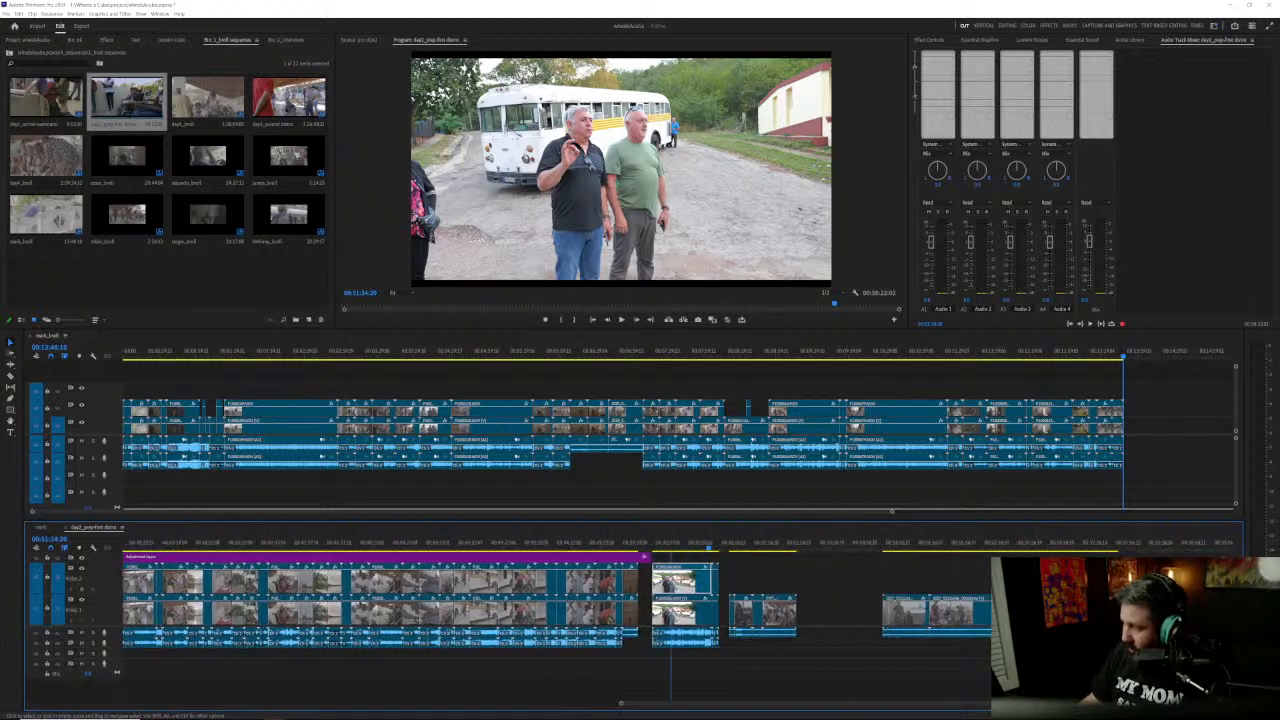
drag(639, 704, 185, 709)
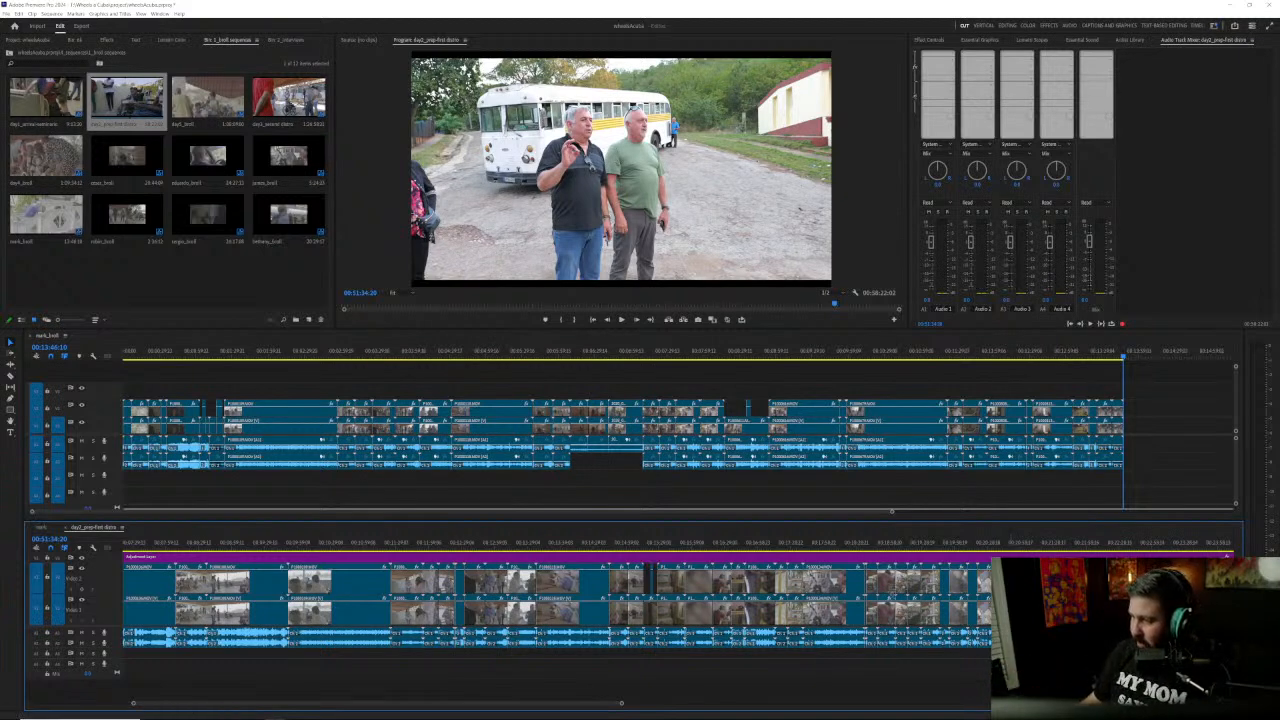
scroll(889, 548, down, 1)
scroll(890, 548, down, 5)
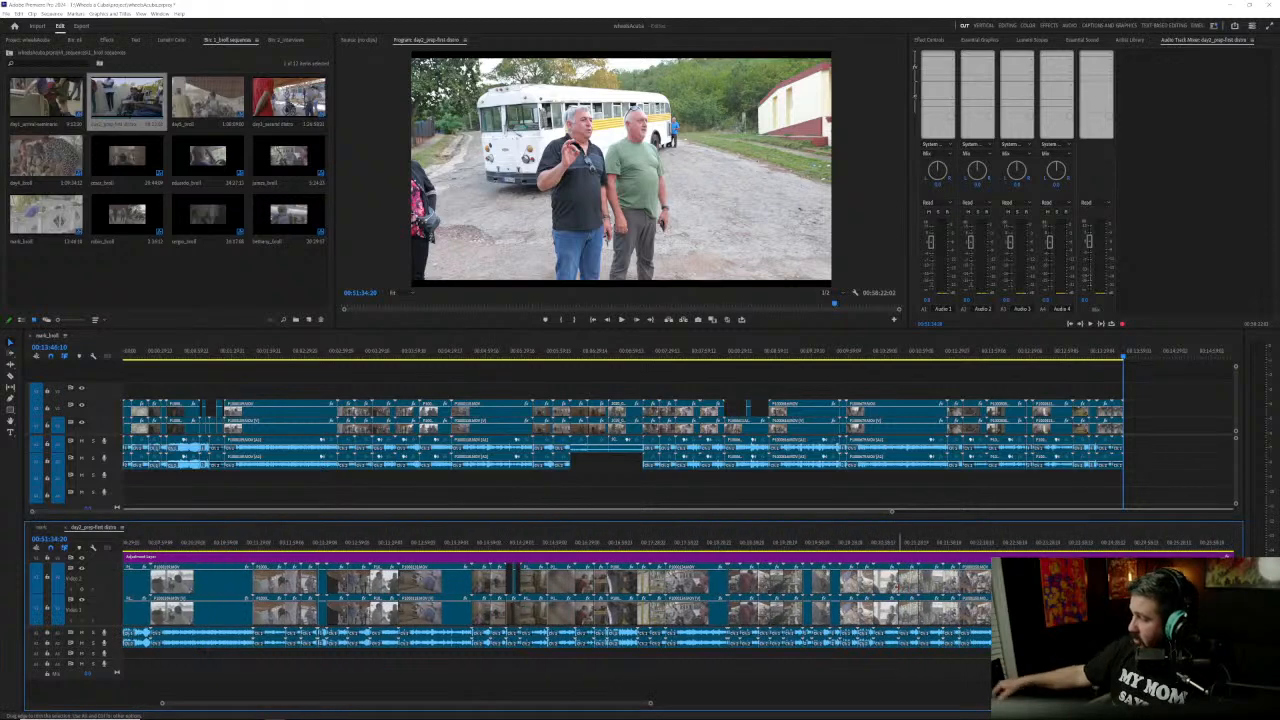
scroll(723, 550, down, 7)
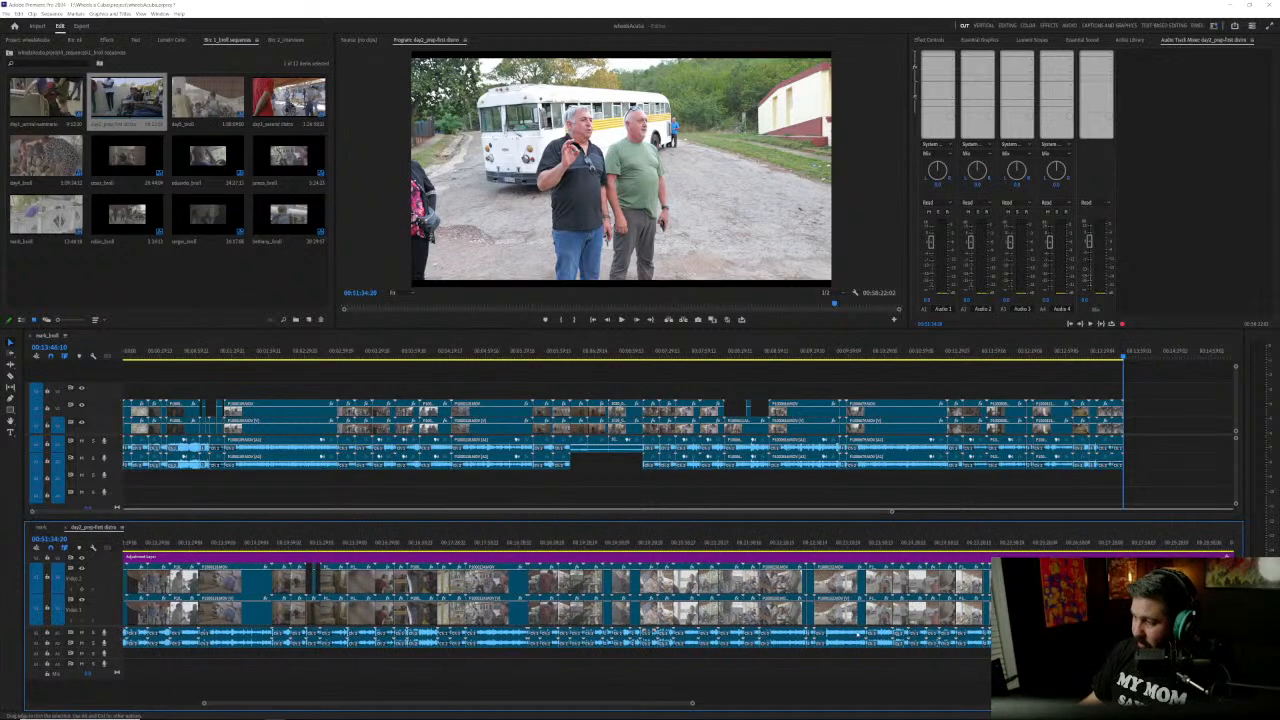
scroll(860, 545, down, 9)
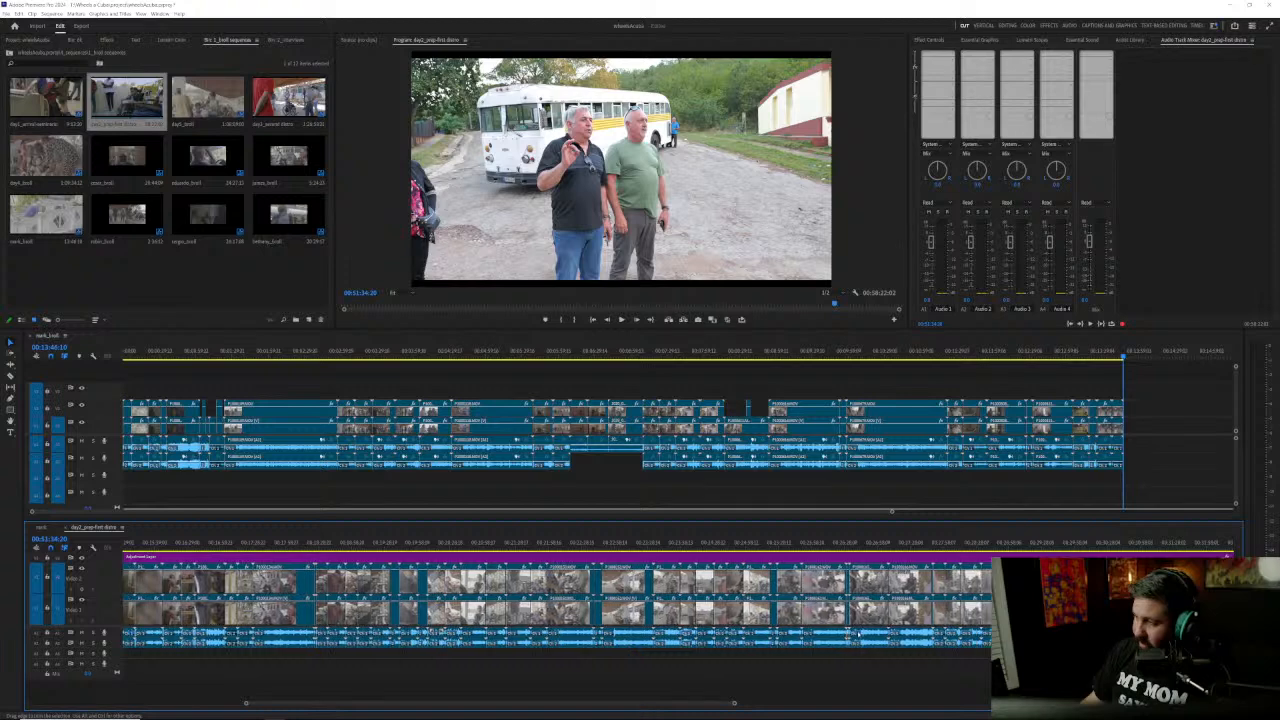
scroll(860, 545, down, 6)
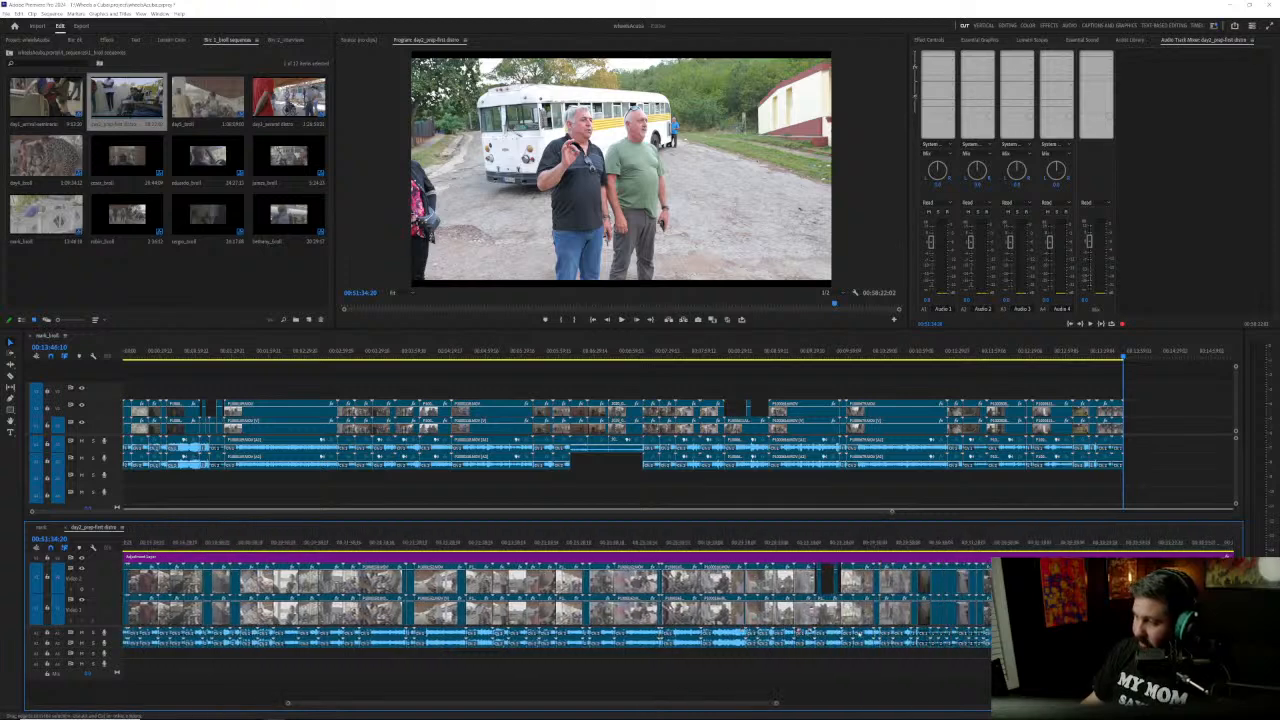
scroll(859, 636, down, 6)
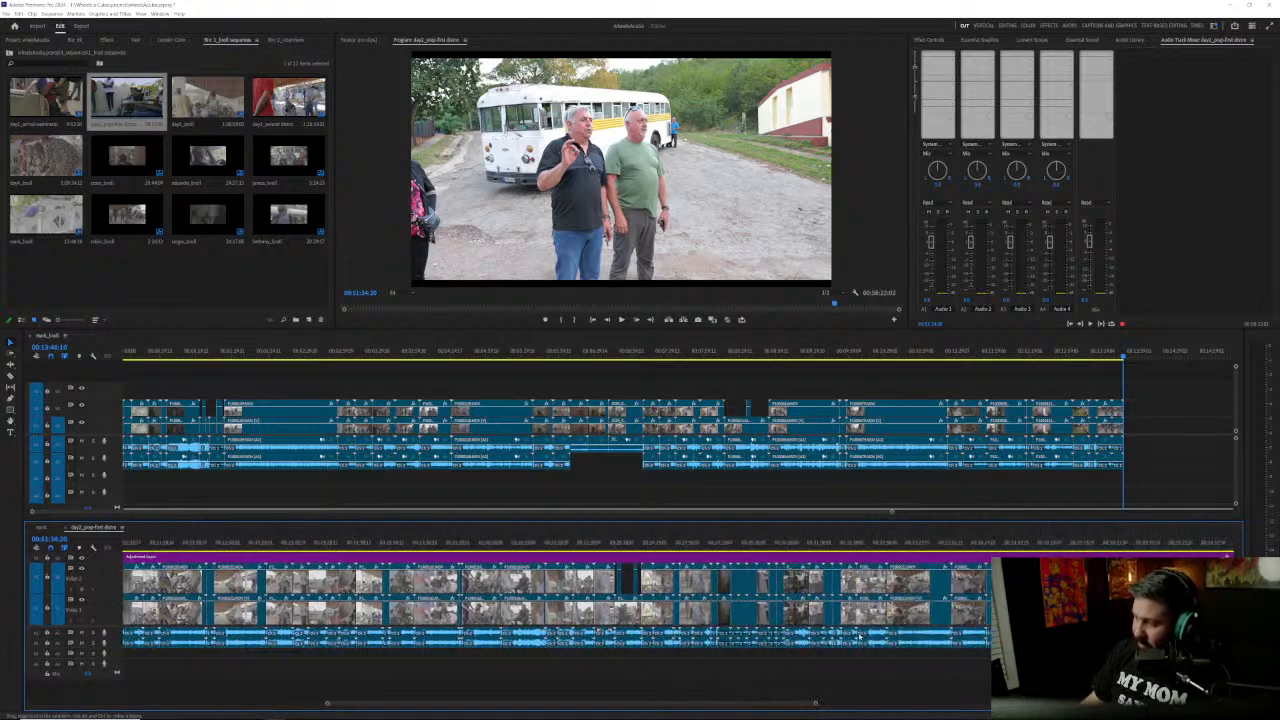
scroll(860, 636, down, 4)
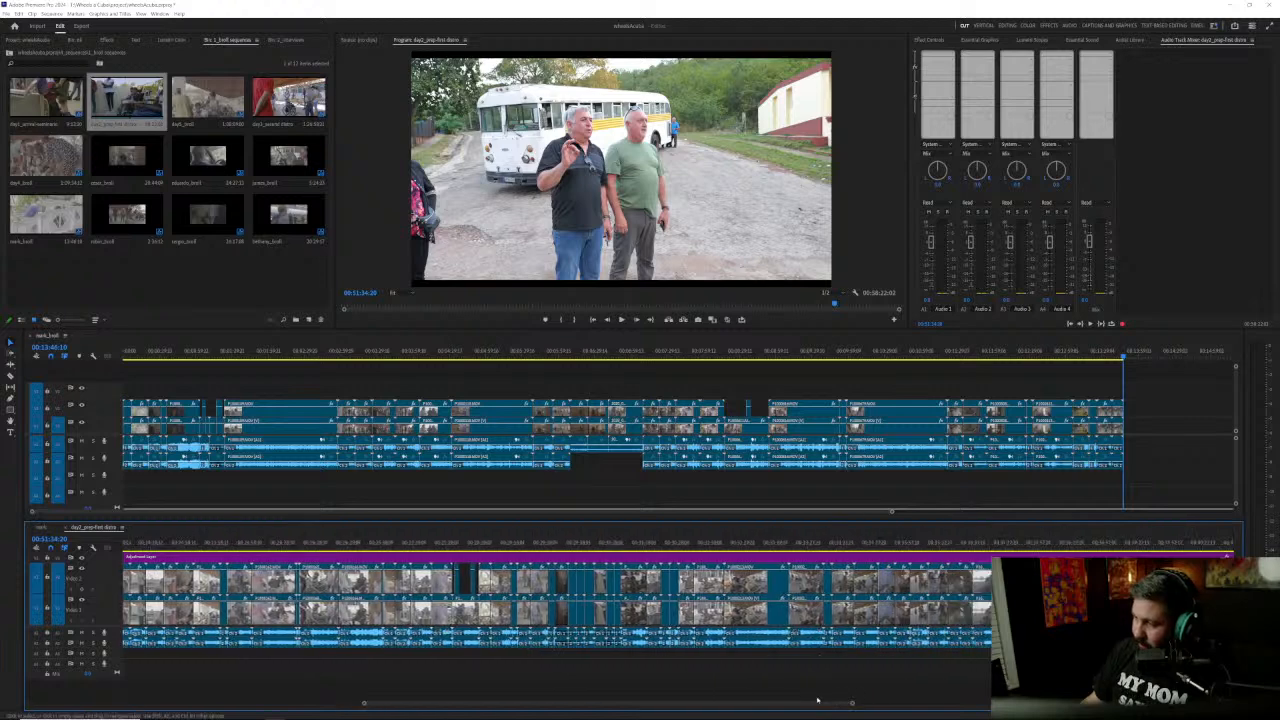
drag(821, 706, 968, 695)
scroll(557, 605, down, 6)
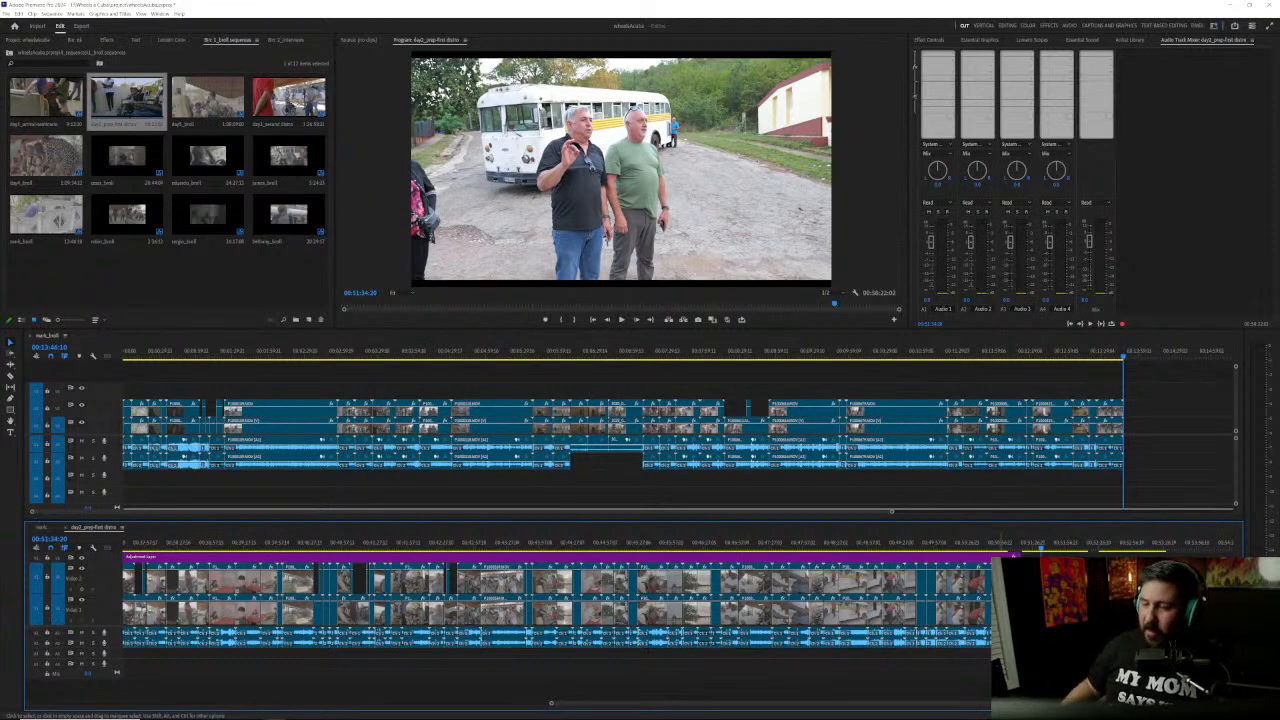
scroll(880, 617, down, 5)
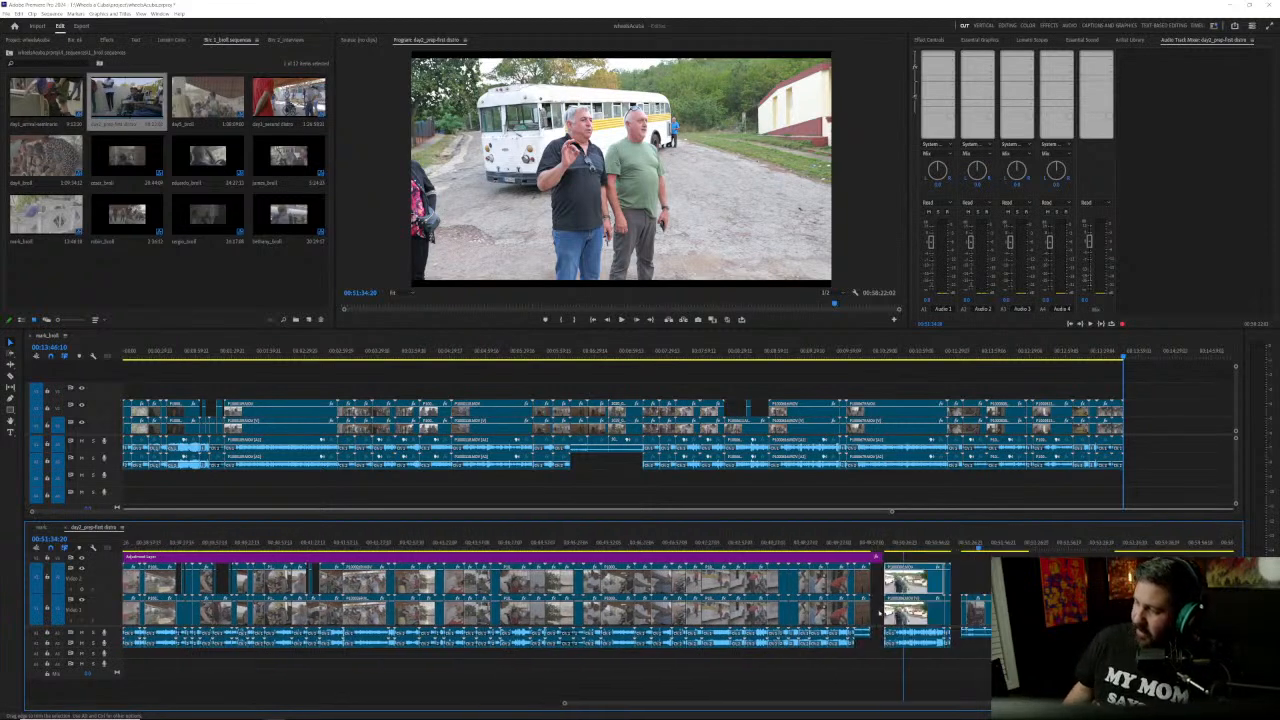
scroll(880, 617, down, 3)
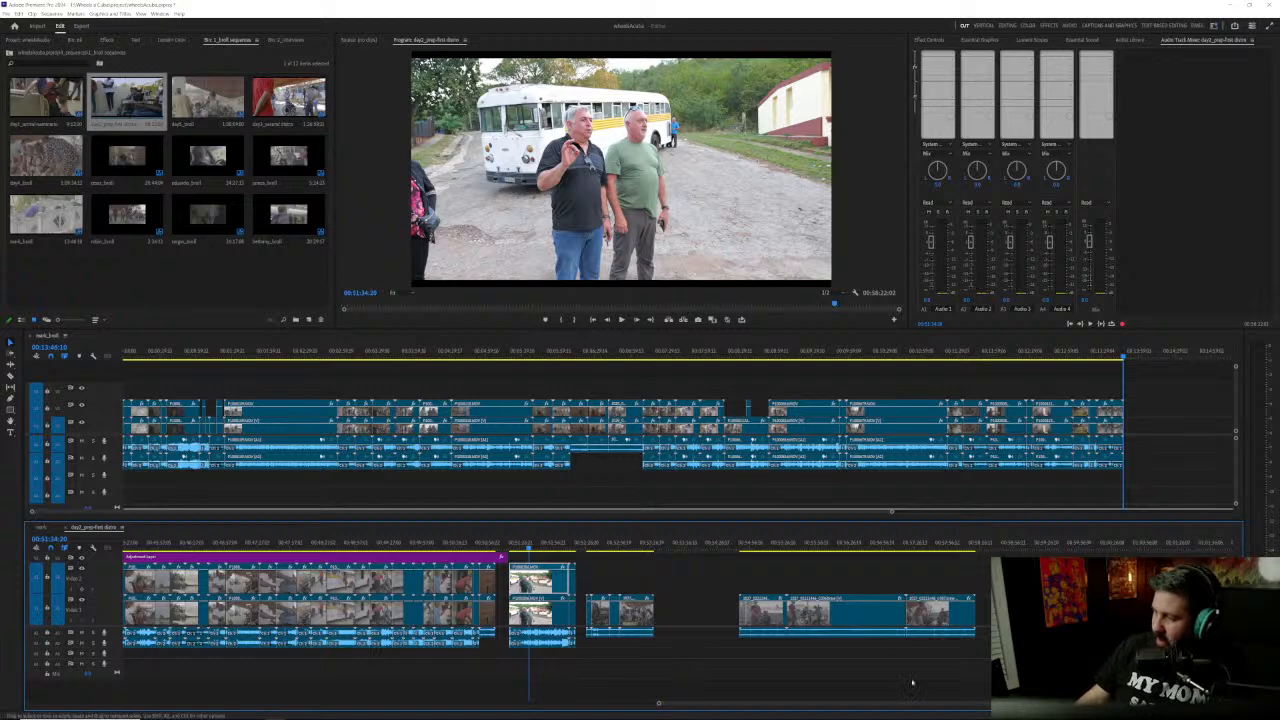
drag(897, 705, 847, 709)
scroll(742, 716, up, 5)
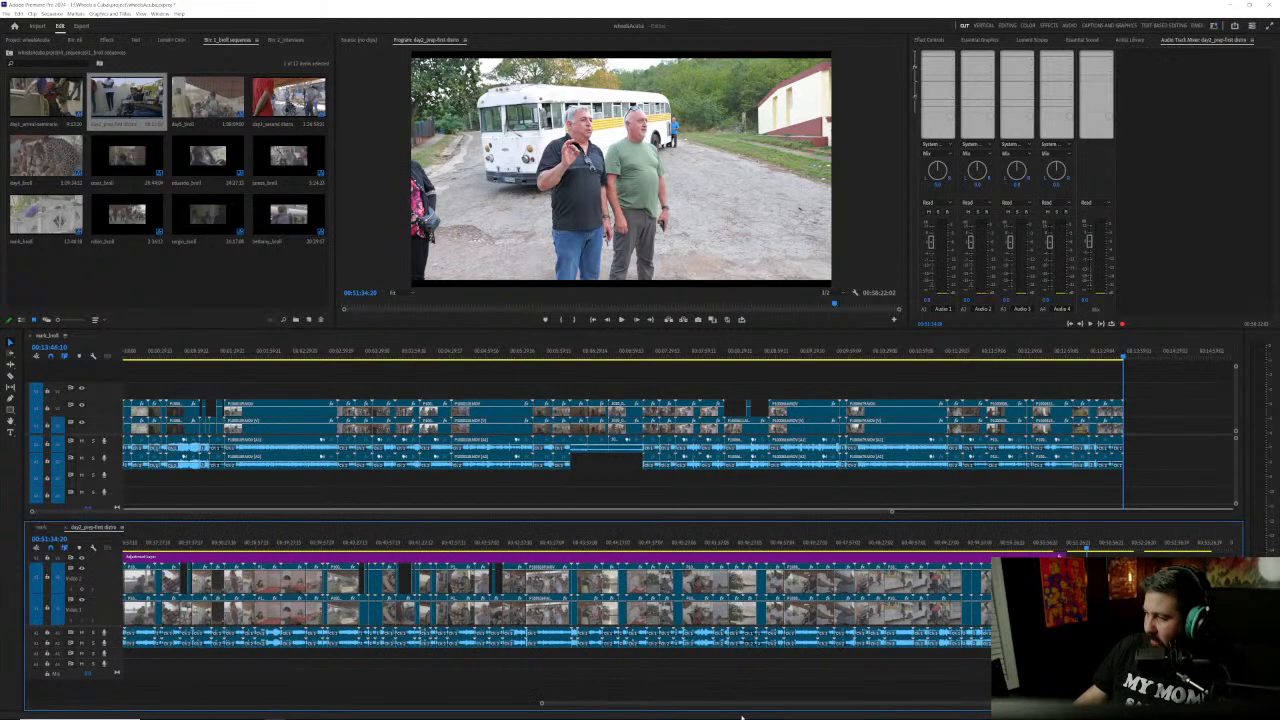
Step: Review the cloudy bay and sunset water shots between about 00:46:02 and 00:46:27
click(752, 545)
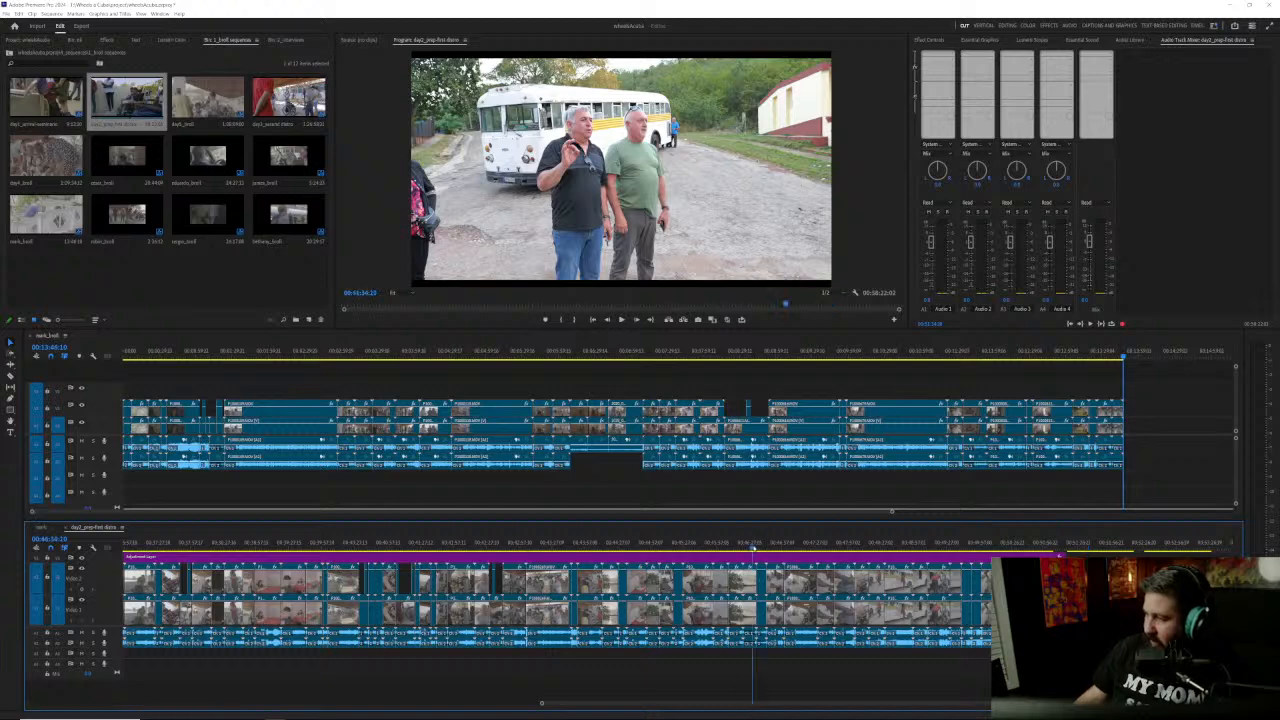
drag(752, 545, 722, 548)
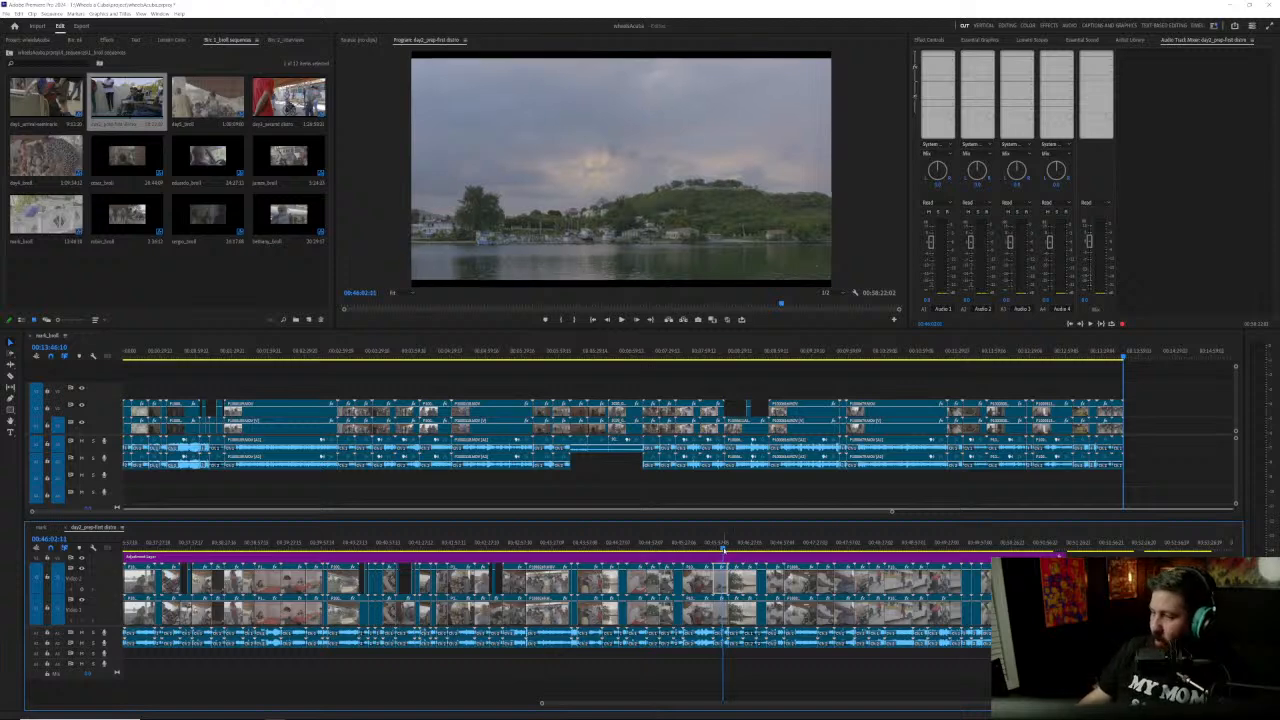
drag(722, 548, 739, 548)
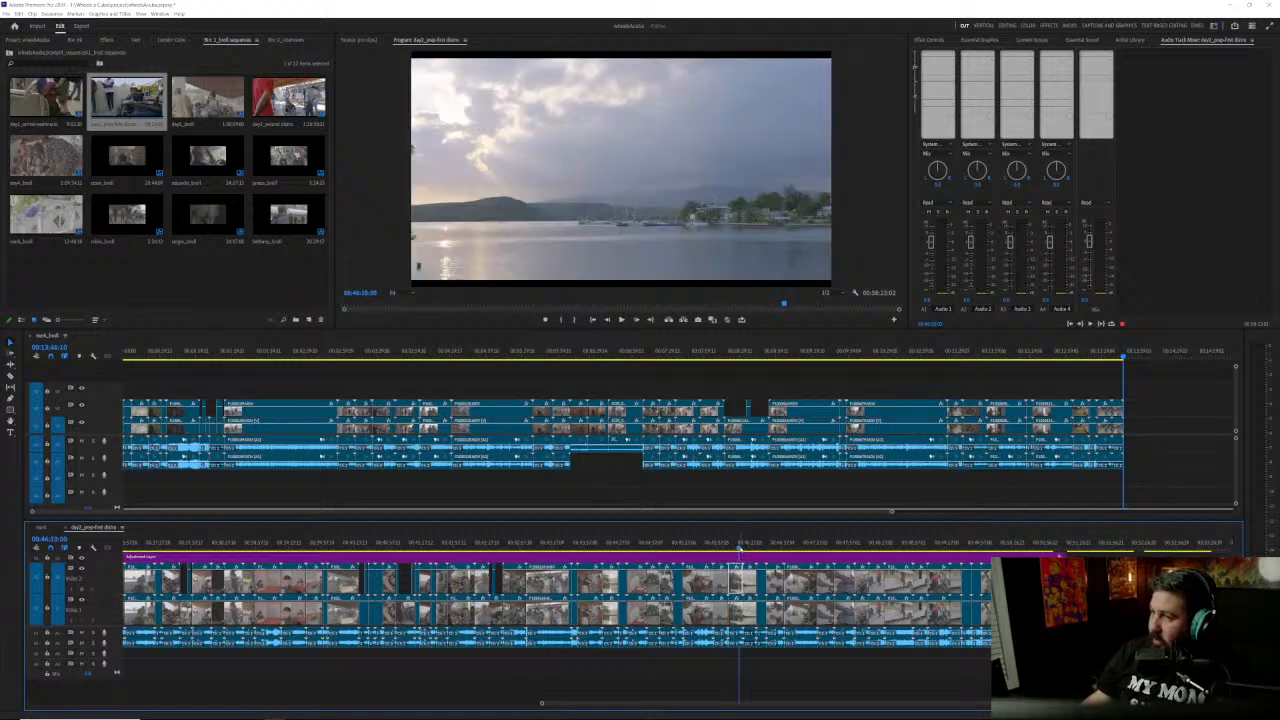
click(750, 549)
mouse_move(750, 549)
mouse_down()
mouse_move(772, 549)
mouse_move(760, 549)
mouse_up()
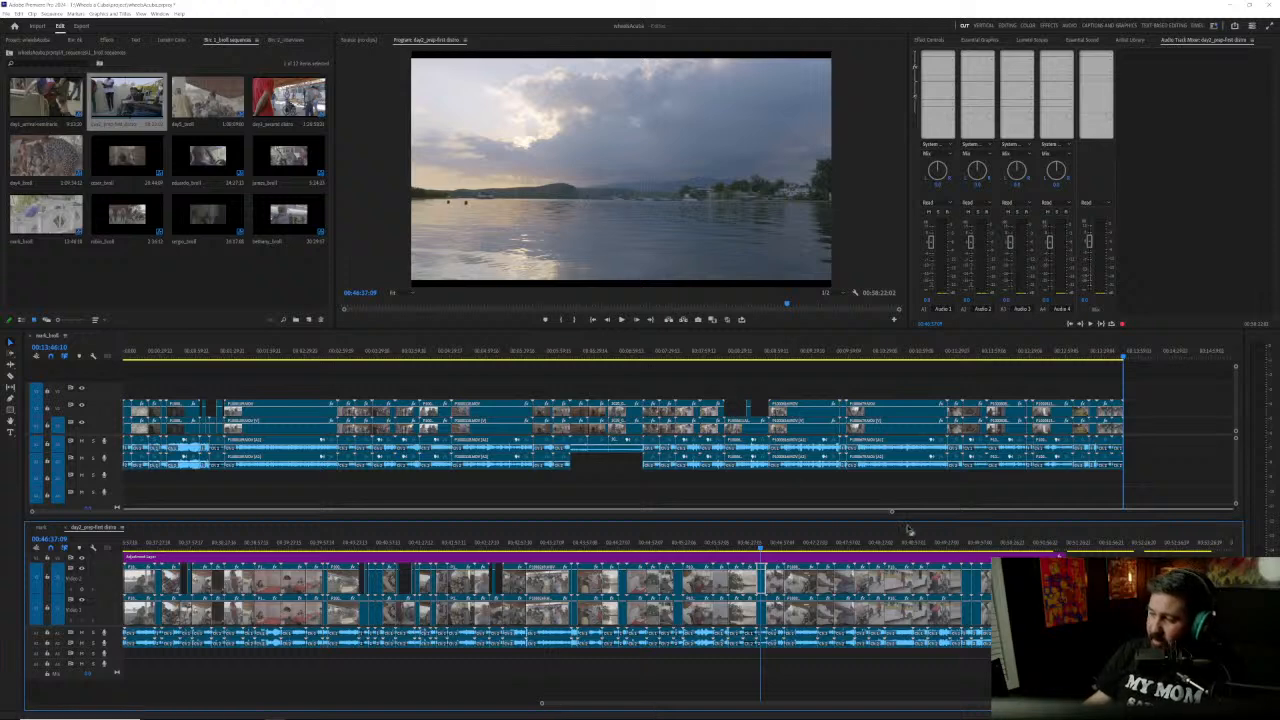
Step: Return to the earlier part of the sequence and review the shot of people beside the white and yellow bus at about 00:17:30
drag(958, 541, 99, 555)
drag(608, 706, 40, 708)
drag(125, 711, 226, 712)
drag(646, 541, 667, 545)
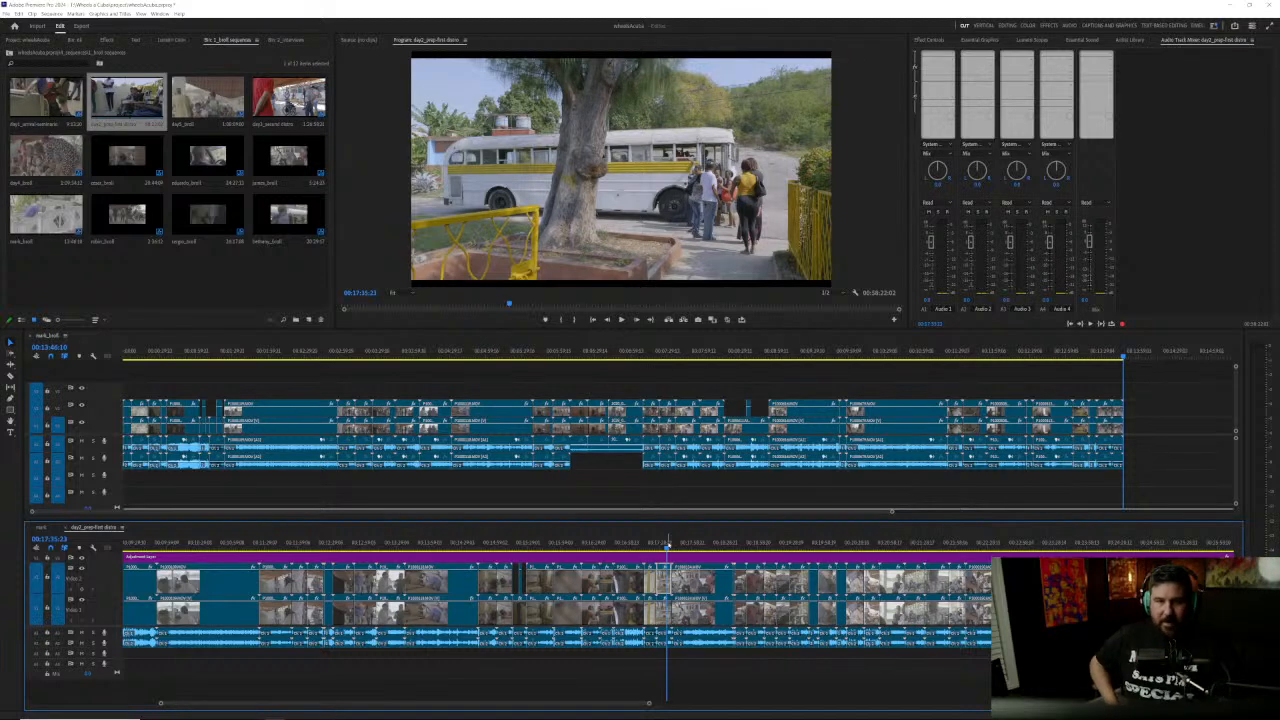
Step: Close the day2 sequence and play the interview sequence from about 00:20:14 to 00:20:49, following the audio waveform
click(66, 528)
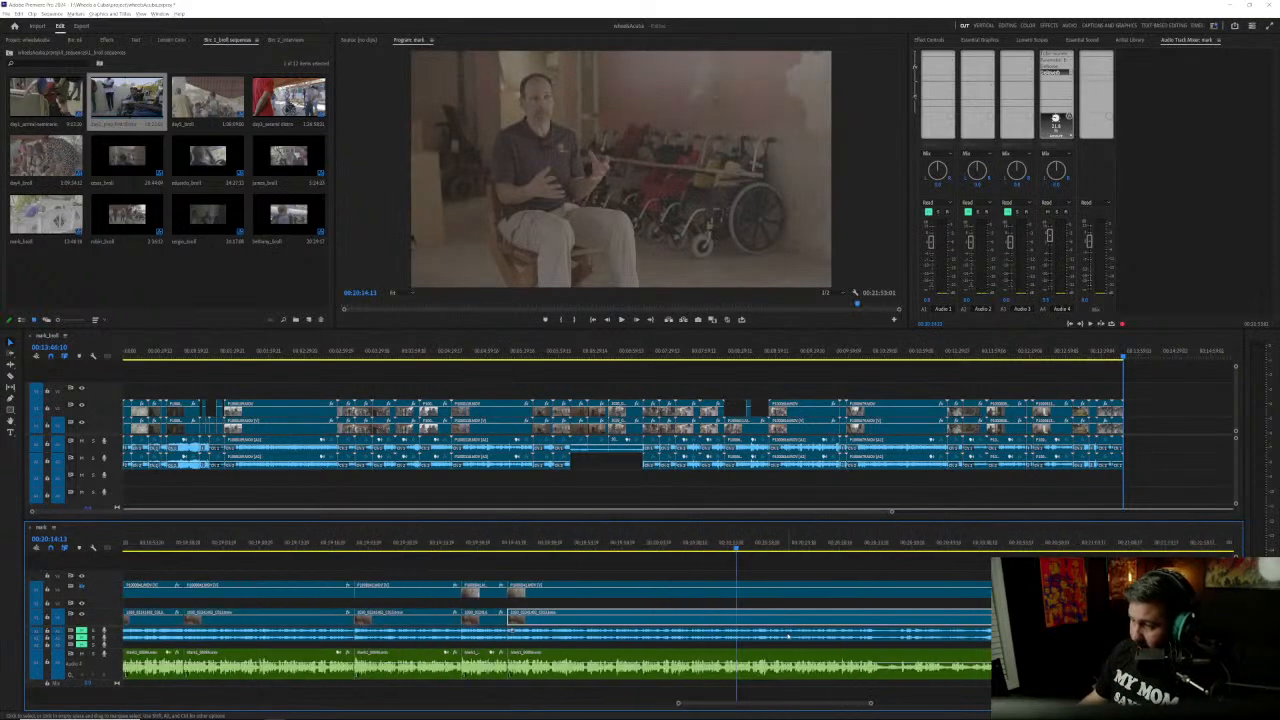
scroll(788, 636, down, 5)
scroll(877, 648, up, 5)
scroll(946, 652, up, 4)
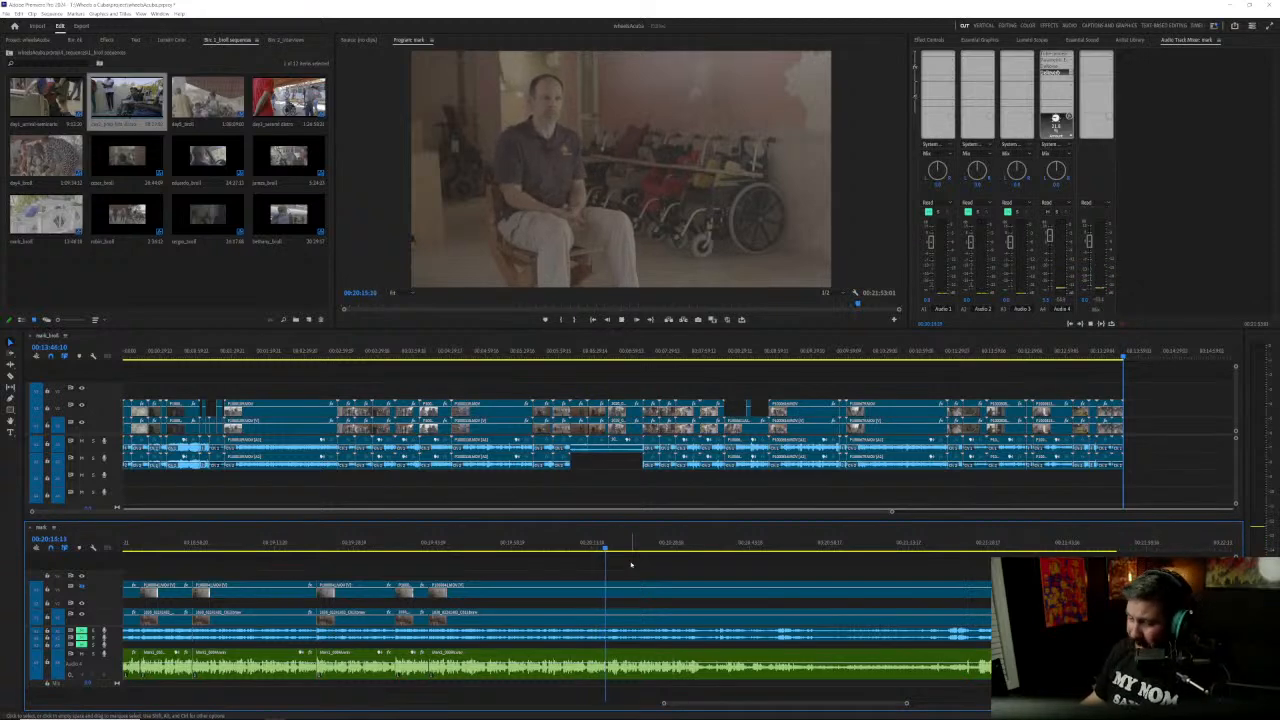
key(=)
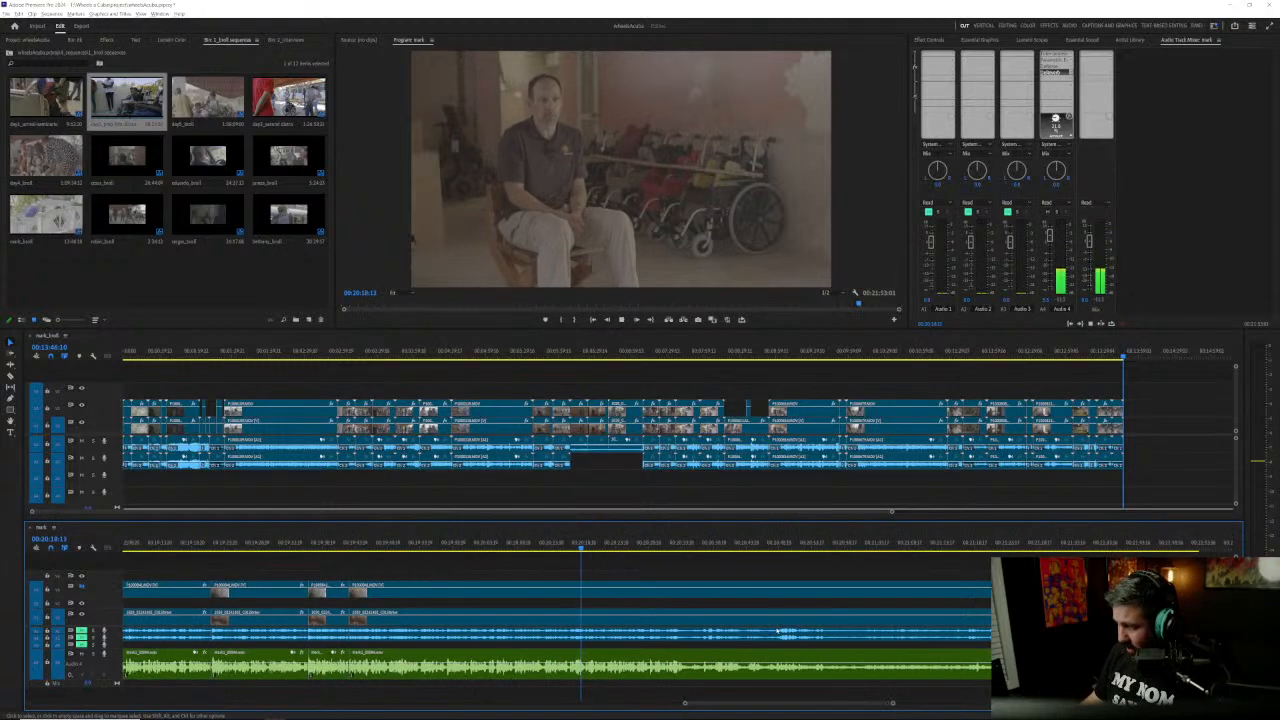
key(=)
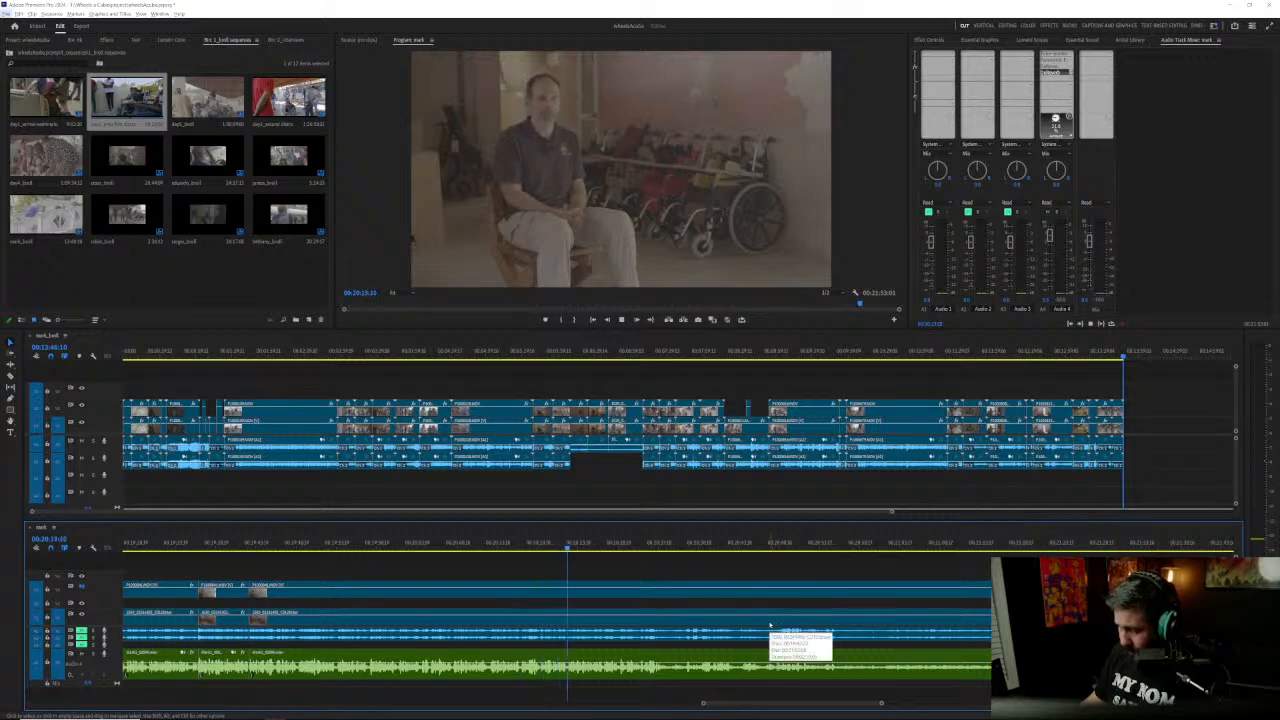
key(=)
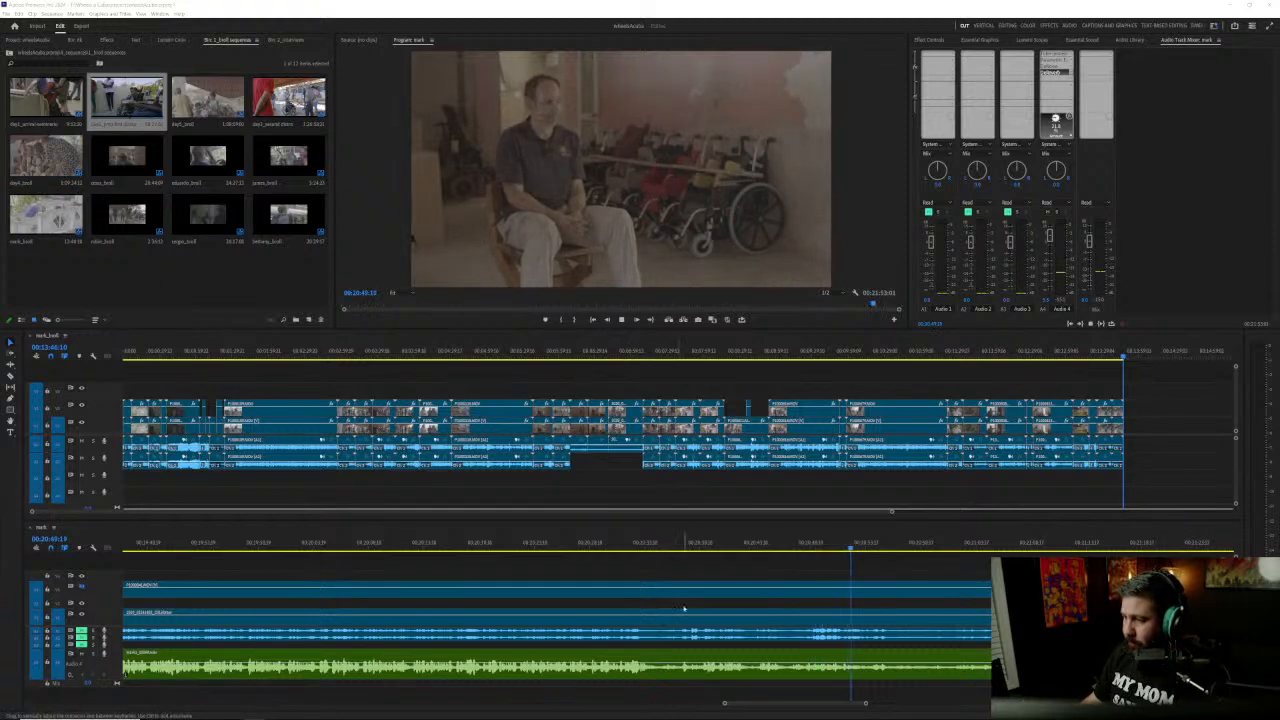
Step: Find the end of the answer and split the interview clips on all tracks at about 00:20:34
click(650, 544)
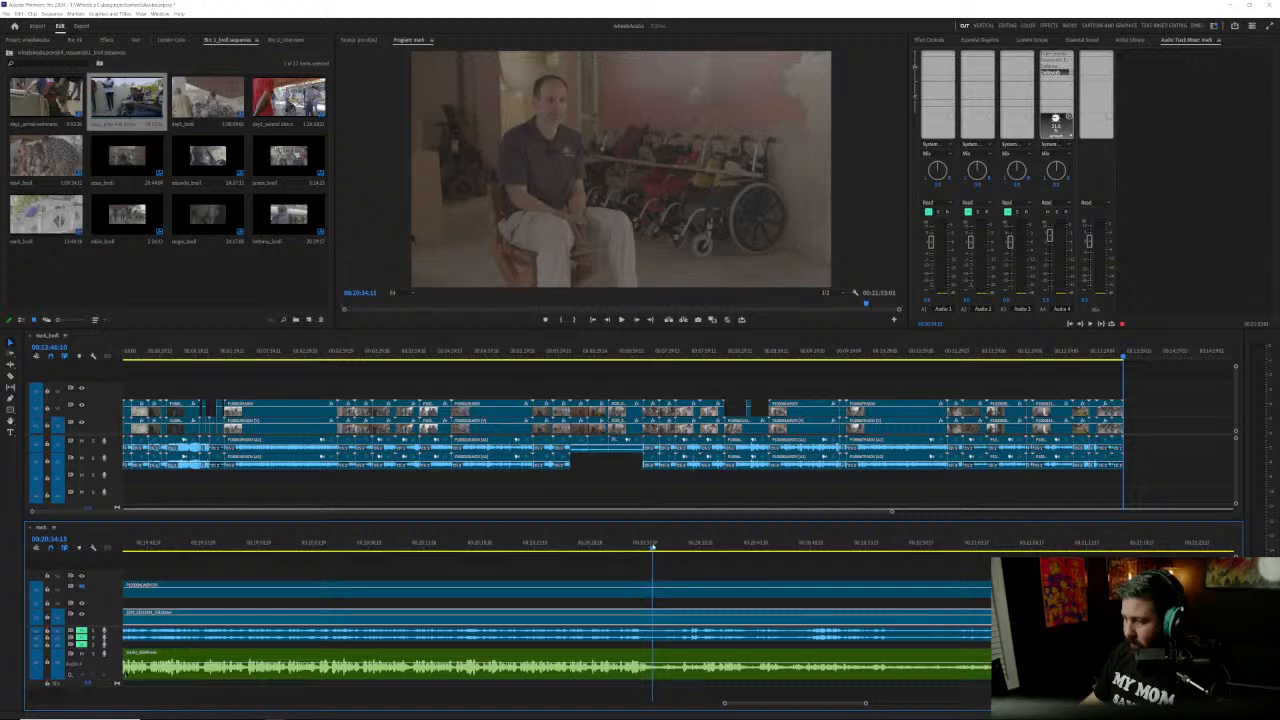
drag(653, 546, 638, 547)
key(space)
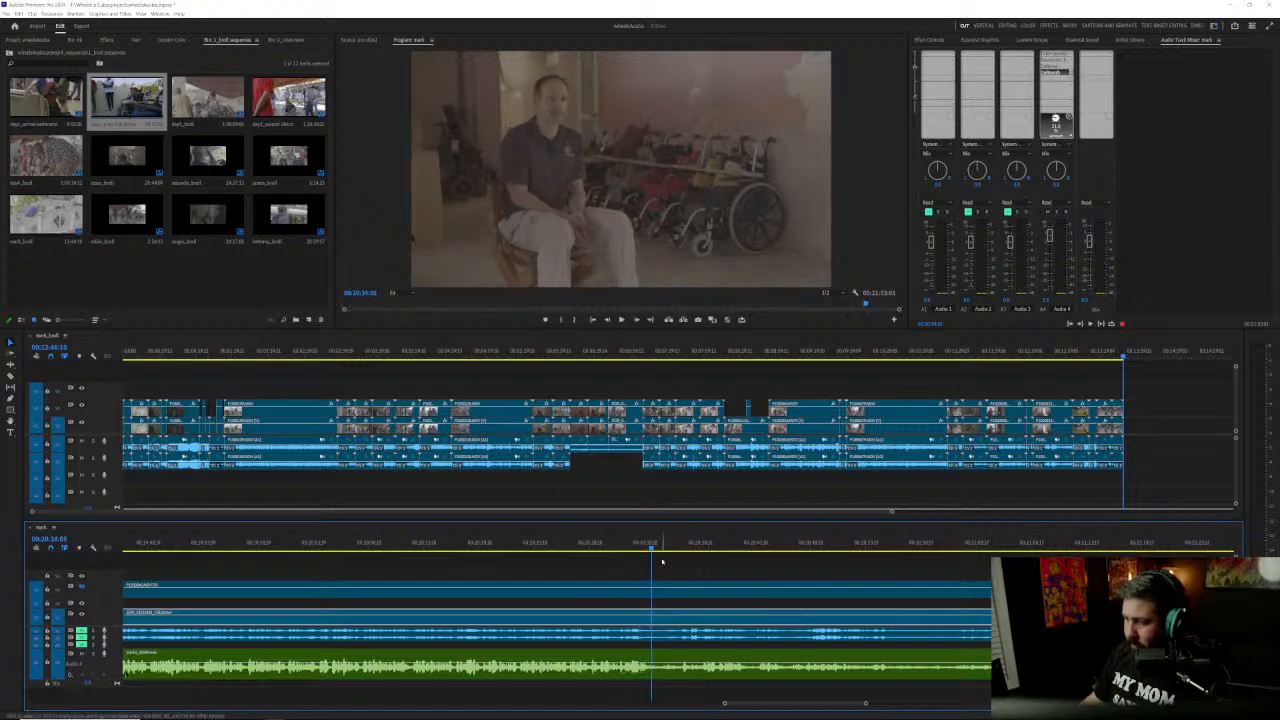
click(627, 547)
key(space)
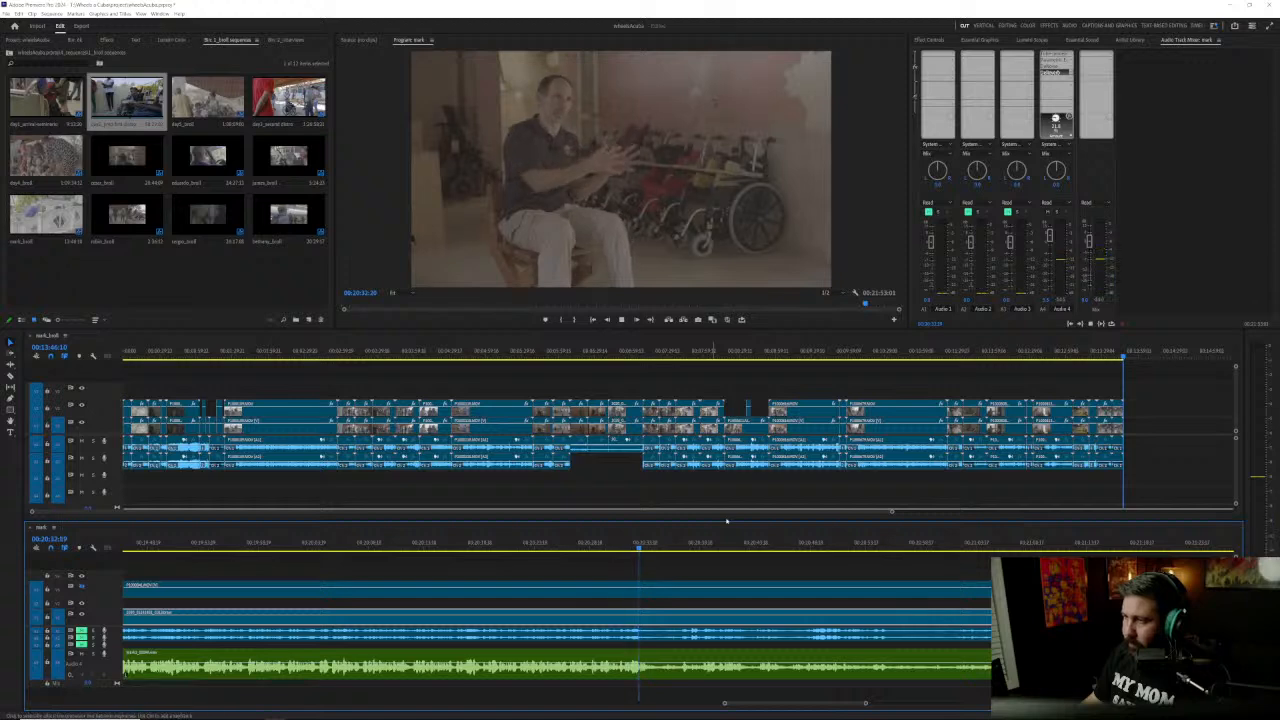
key(space)
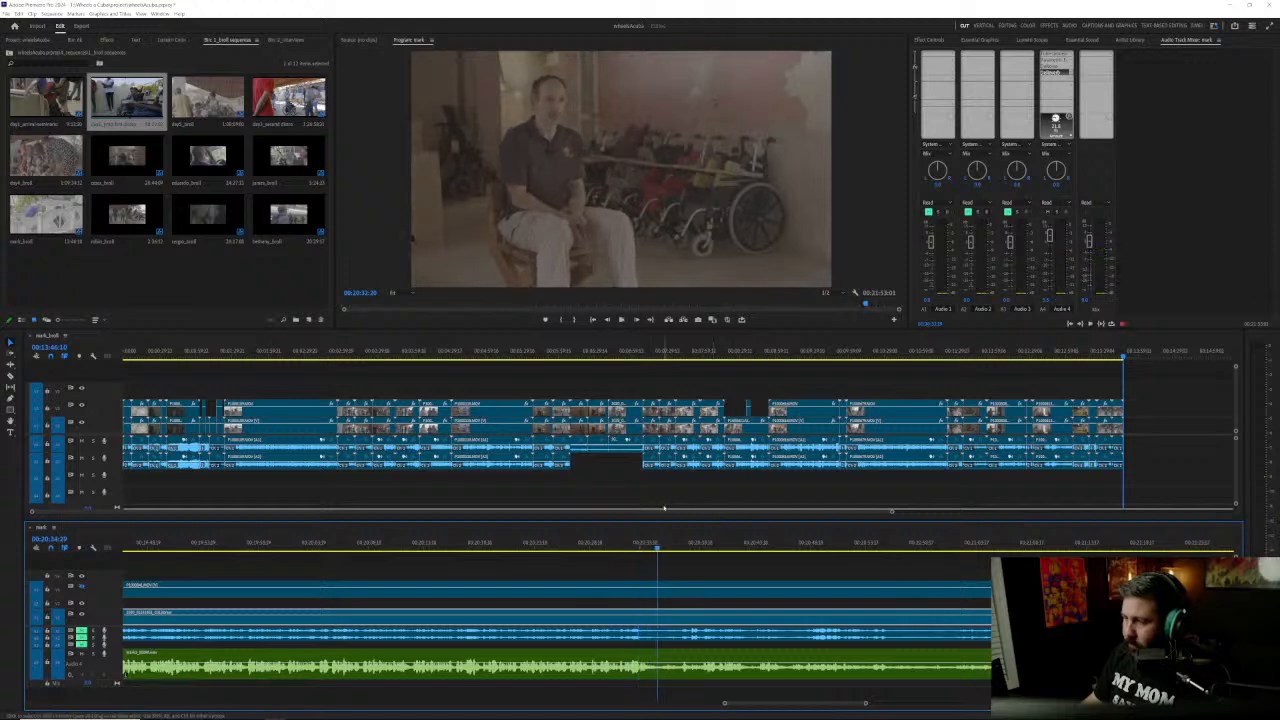
drag(609, 575, 646, 661)
key(ctrl+k)
scroll(651, 658, down, 5)
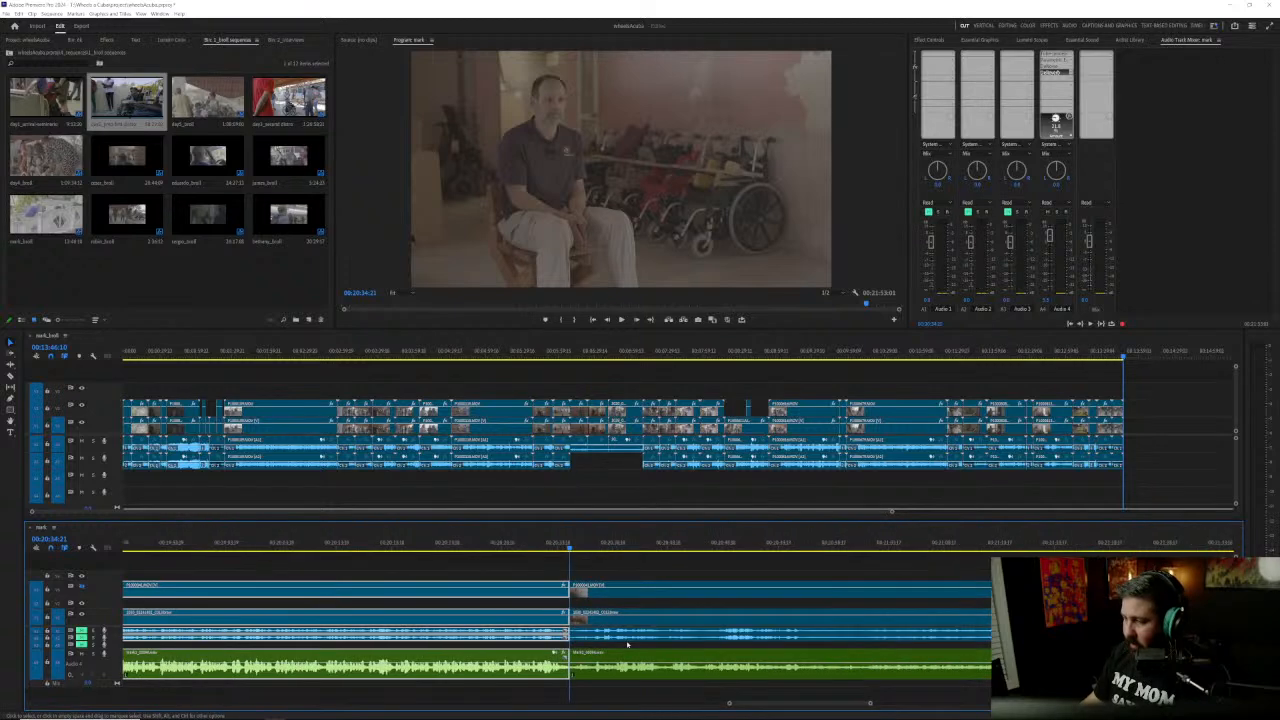
Step: Play past the new cut, return to about 00:20:29 and briefly show the side-camera track to compare the two angles
key(space)
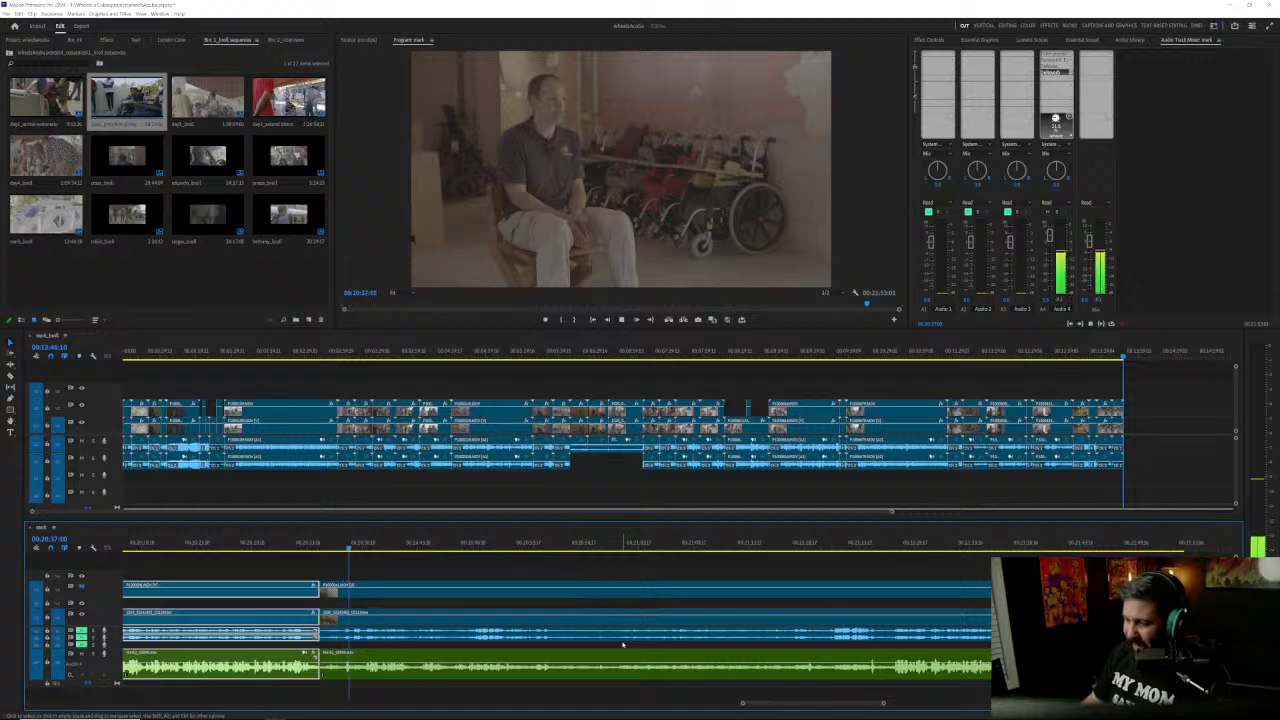
click(268, 541)
drag(268, 541, 263, 546)
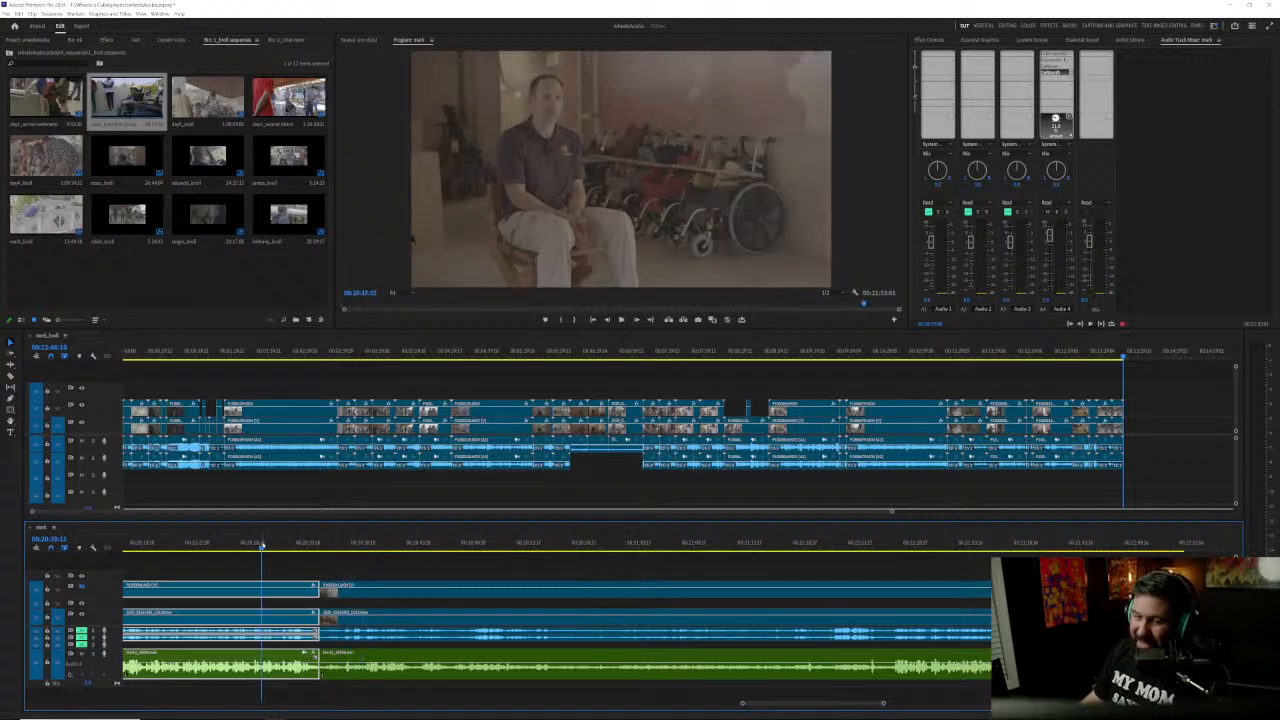
click(82, 592)
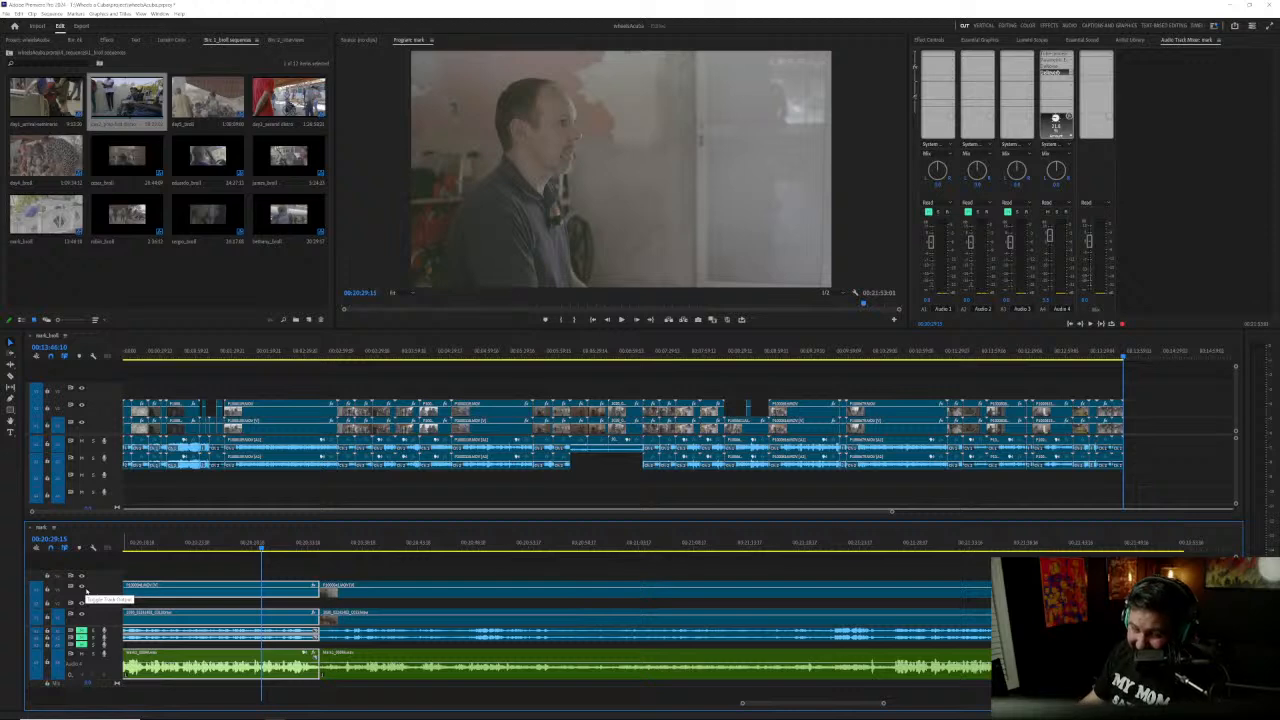
click(82, 592)
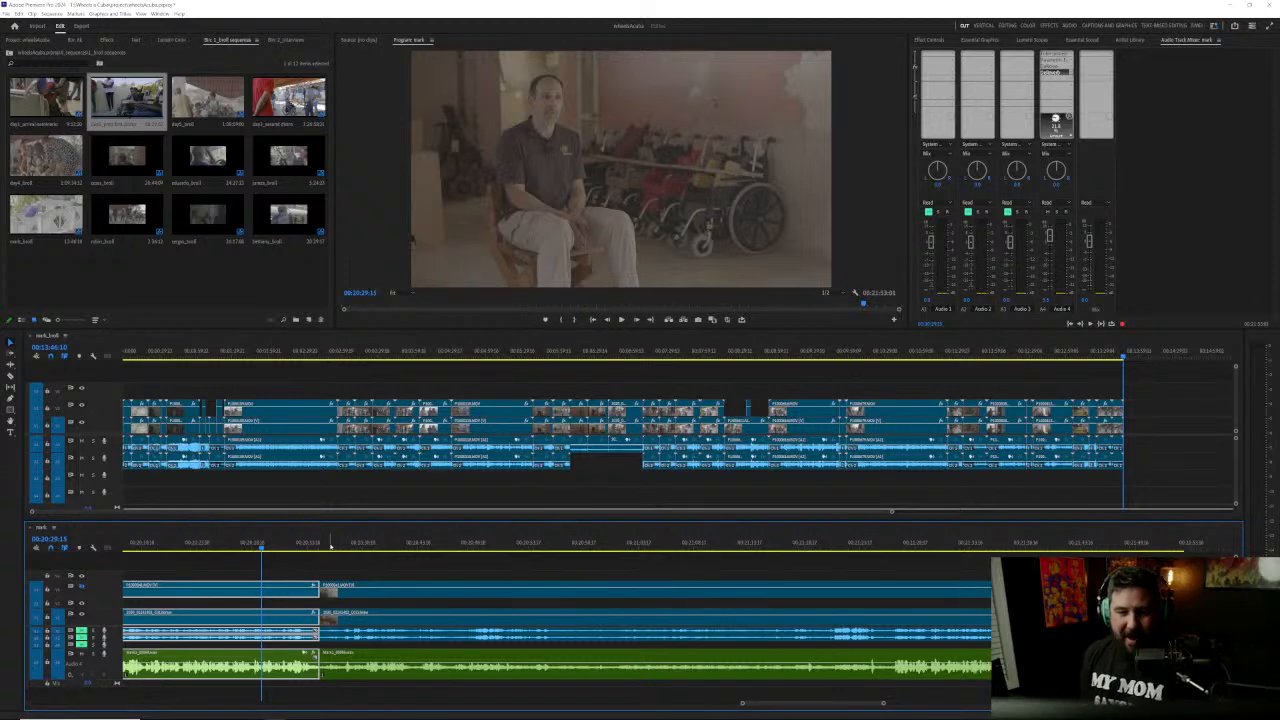
Step: Scrub the front-camera shot between about 00:20:30 and 00:20:41, checking the person walking in front of the lens
drag(337, 543, 372, 543)
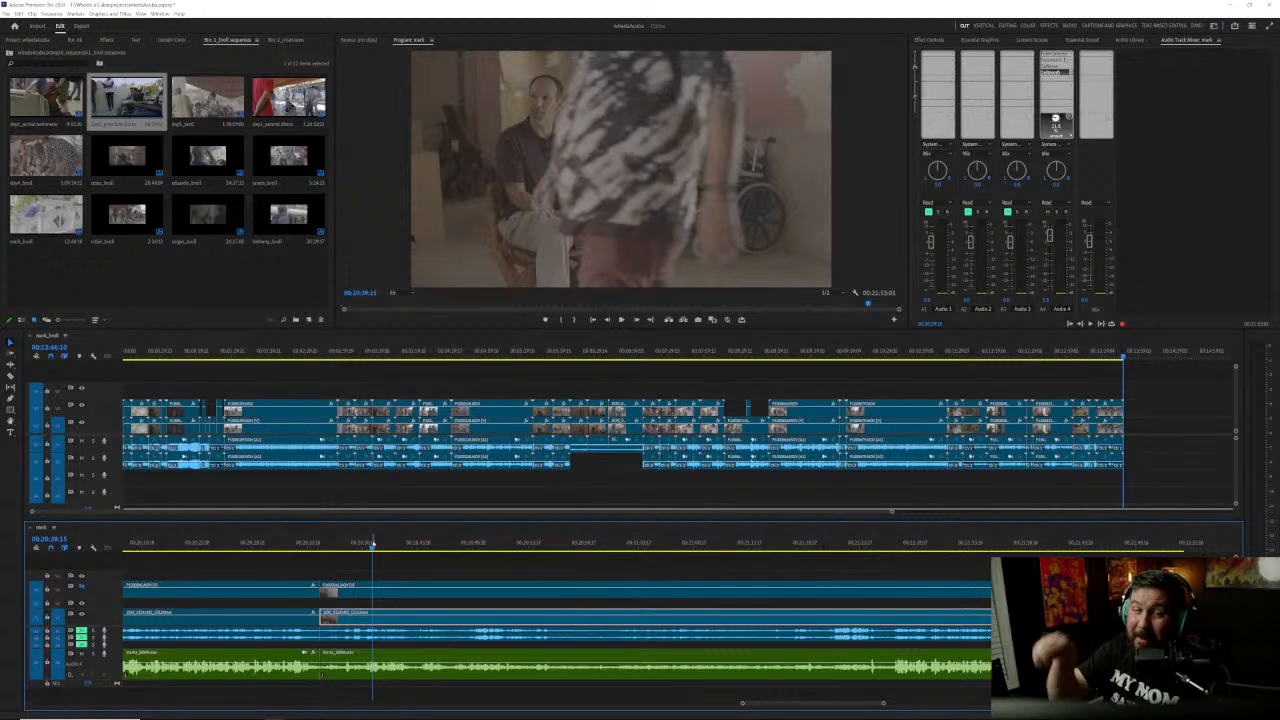
drag(350, 545, 272, 541)
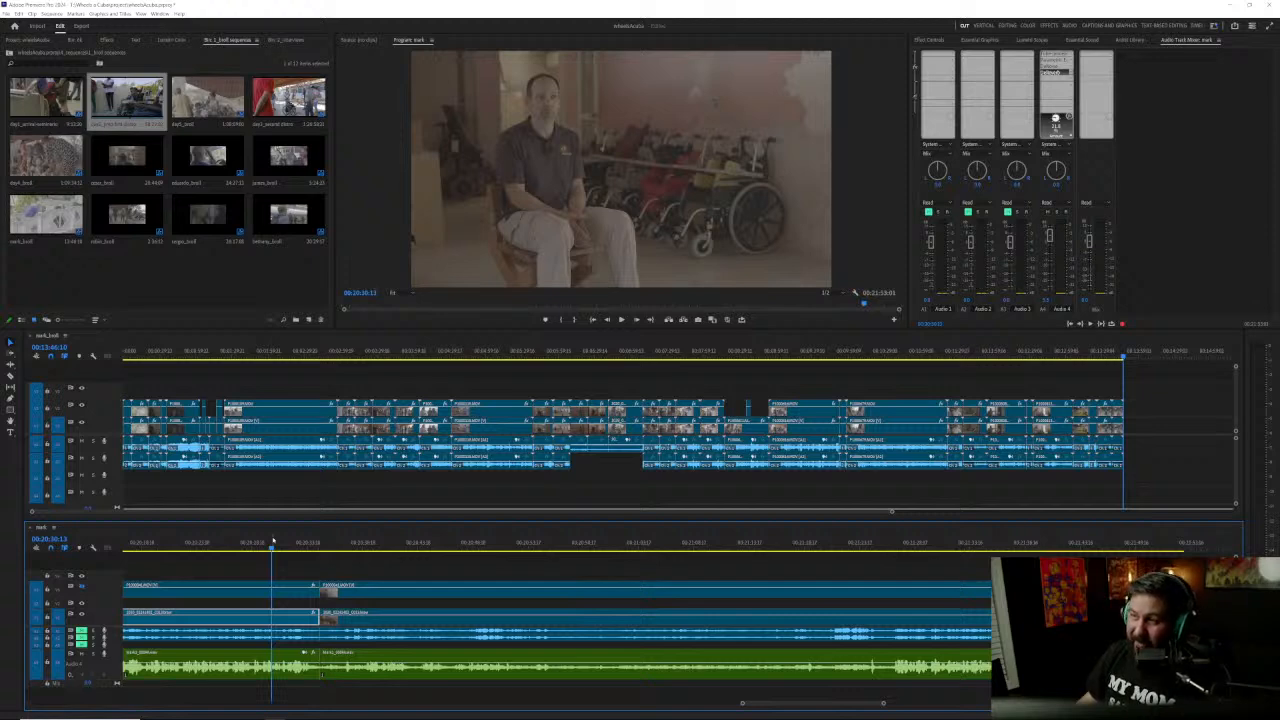
drag(287, 545, 390, 542)
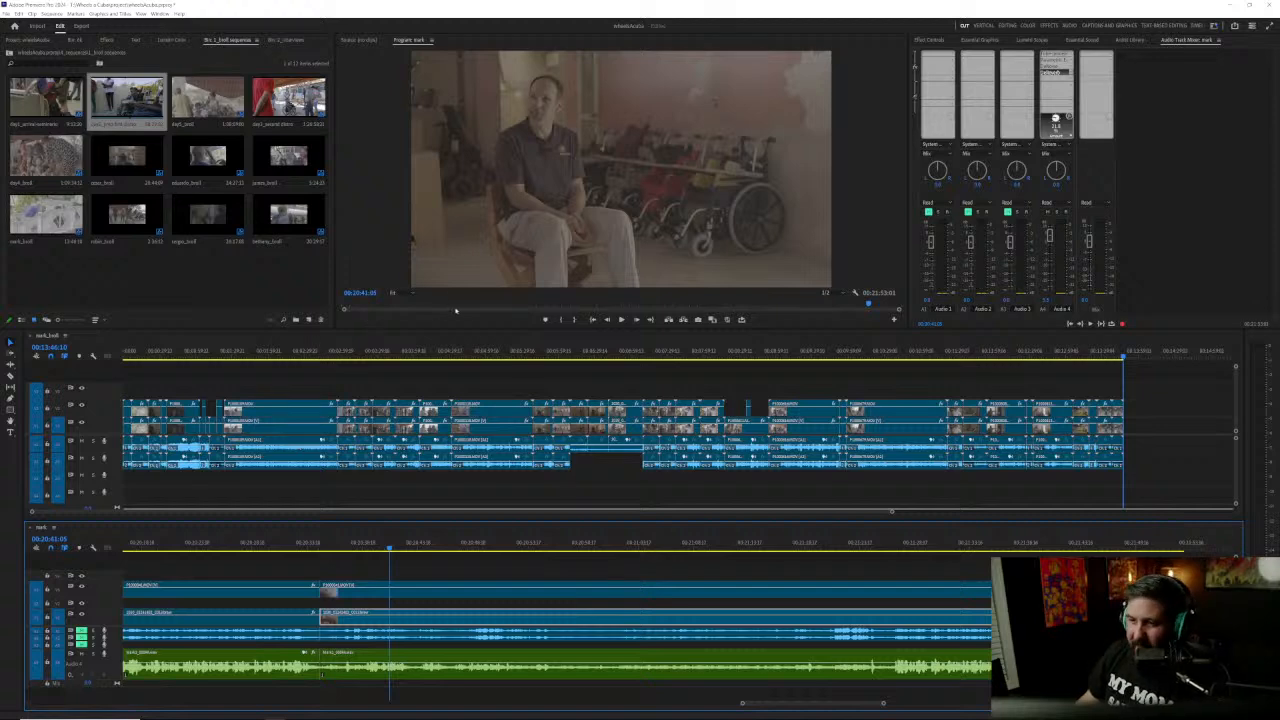
Step: Magnify the side-camera picture to 200%, inspect the speaker's shirt and hands from about 00:20:27, and restore the view to Fit
click(393, 293)
click(242, 543)
click(394, 293)
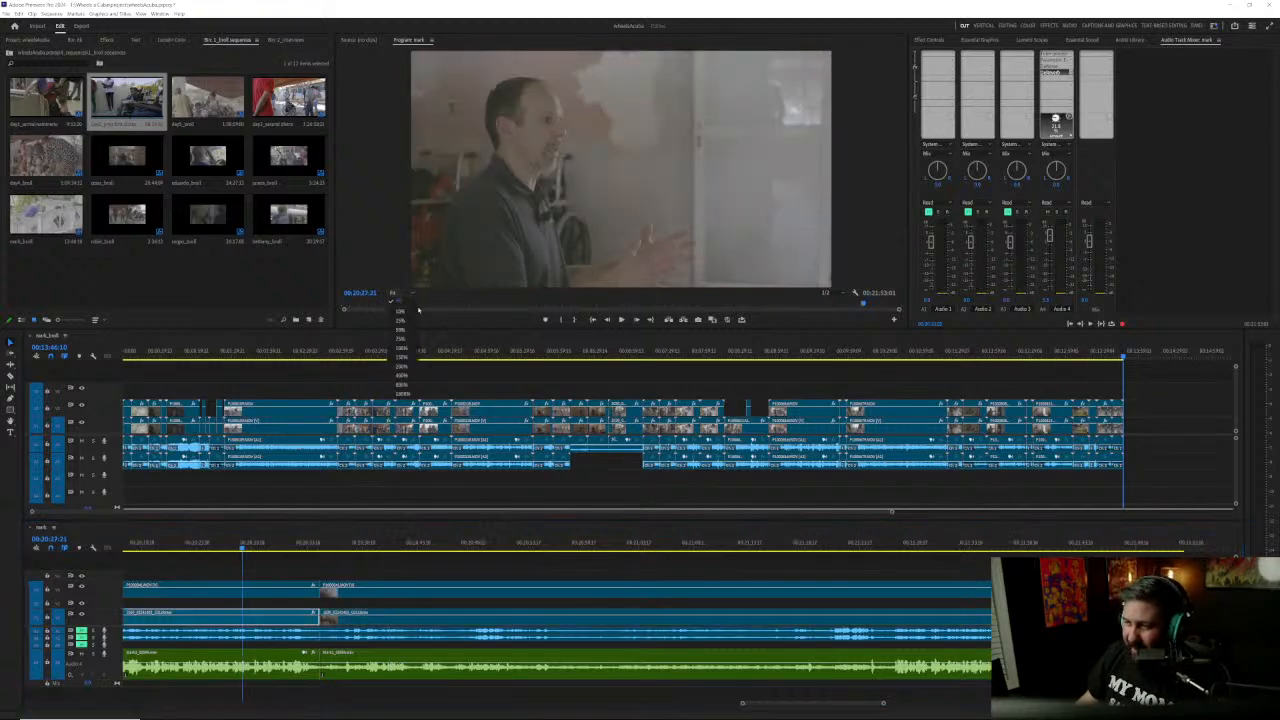
click(401, 366)
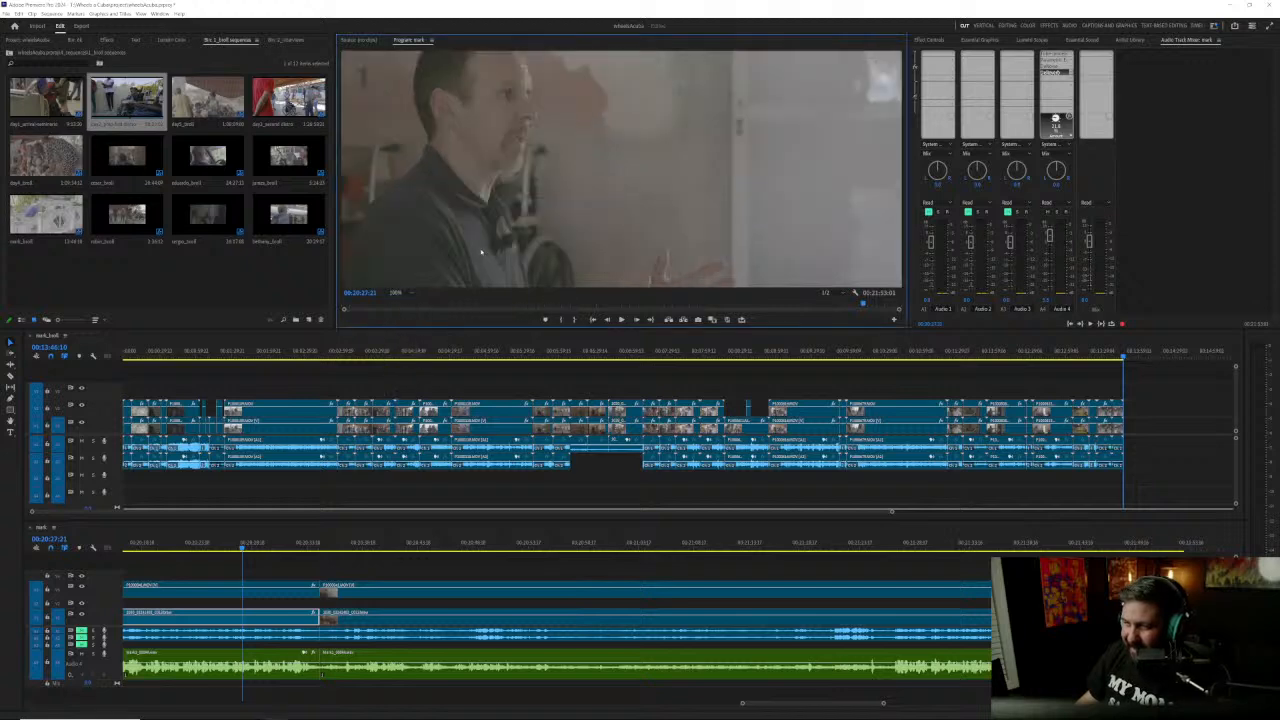
drag(478, 228, 610, 118)
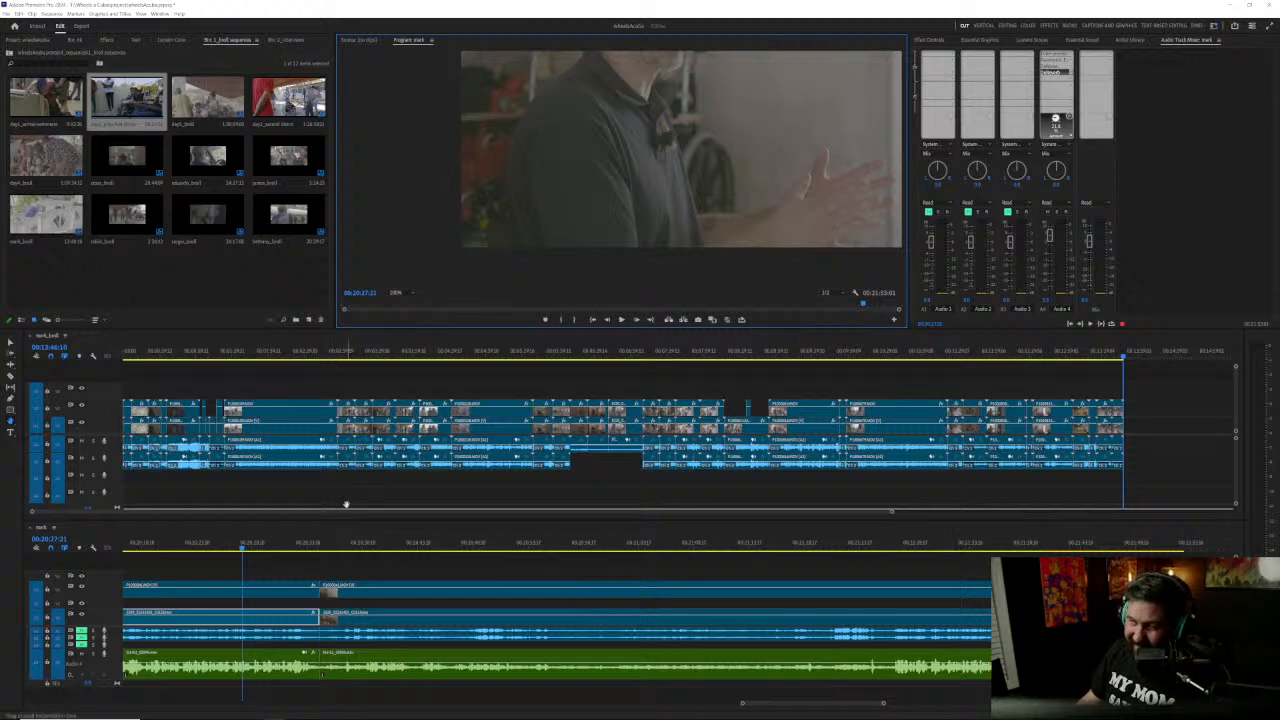
click(267, 549)
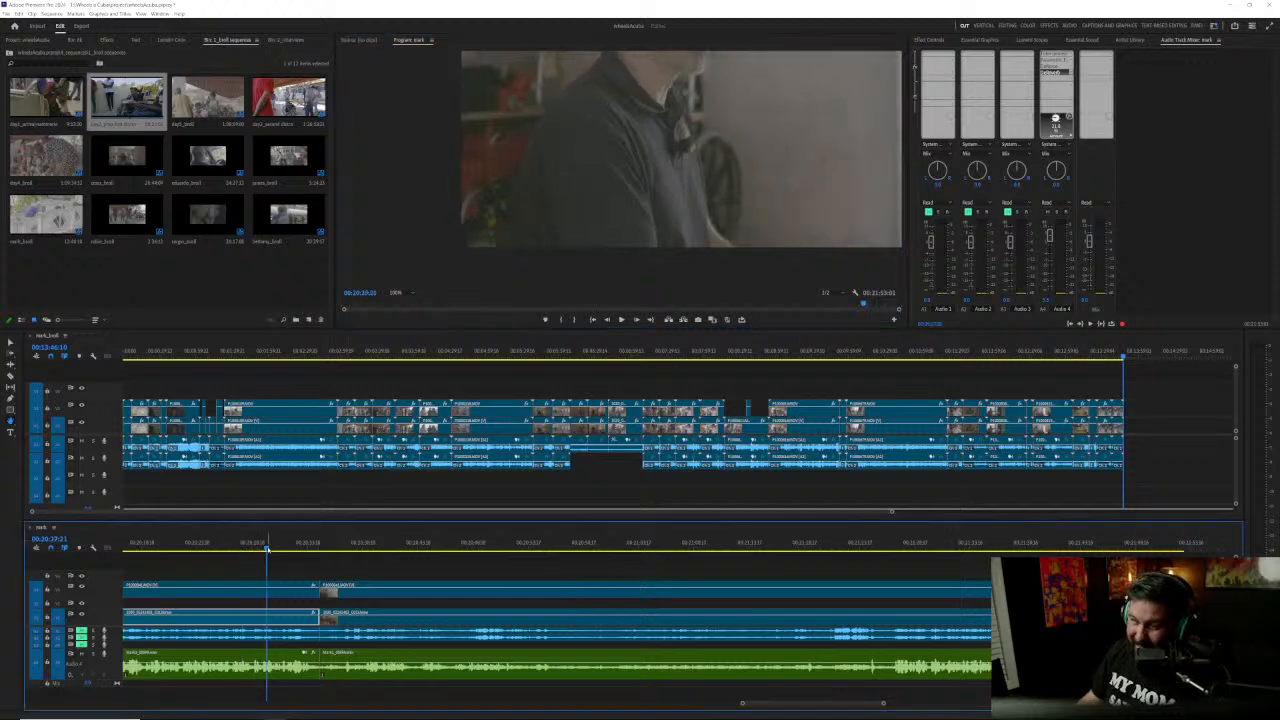
drag(267, 549, 535, 553)
click(402, 293)
click(403, 301)
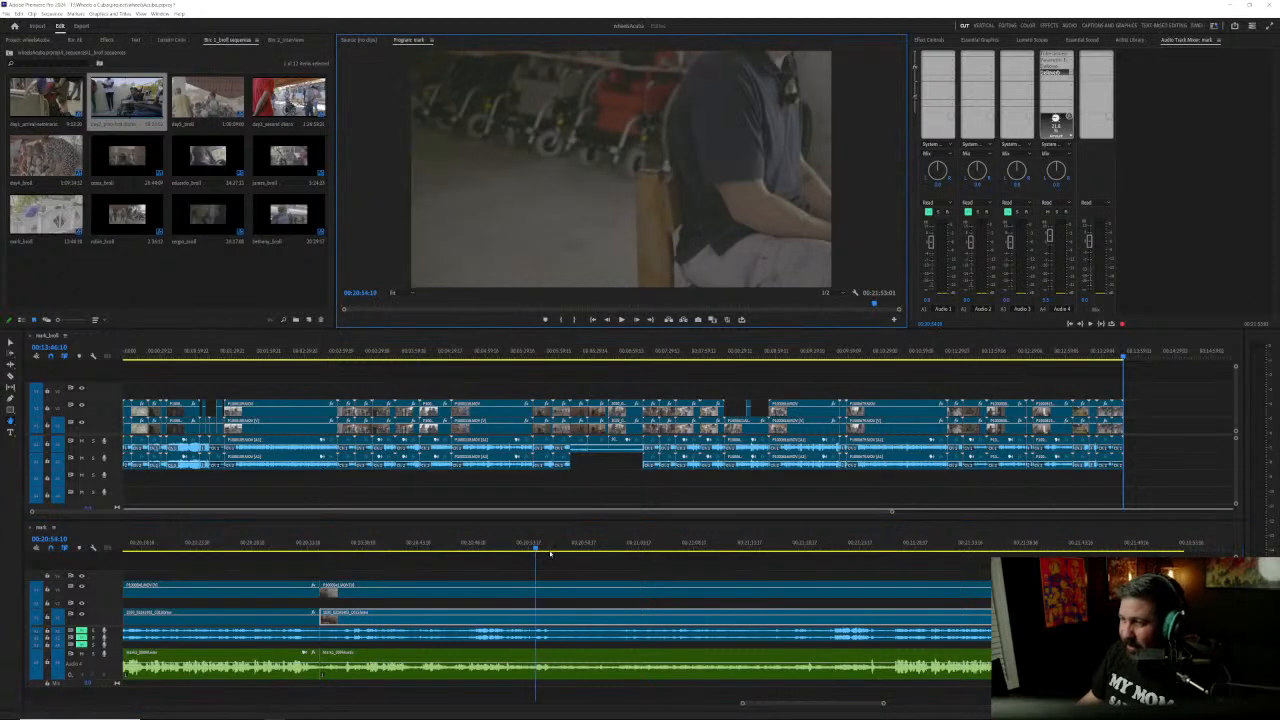
Step: Hide the side-camera track, find where the speaker resumes, and split the clips on all tracks at 00:21:26:17
mouse_move(537, 550)
mouse_down()
mouse_move(549, 549)
mouse_move(529, 548)
mouse_up()
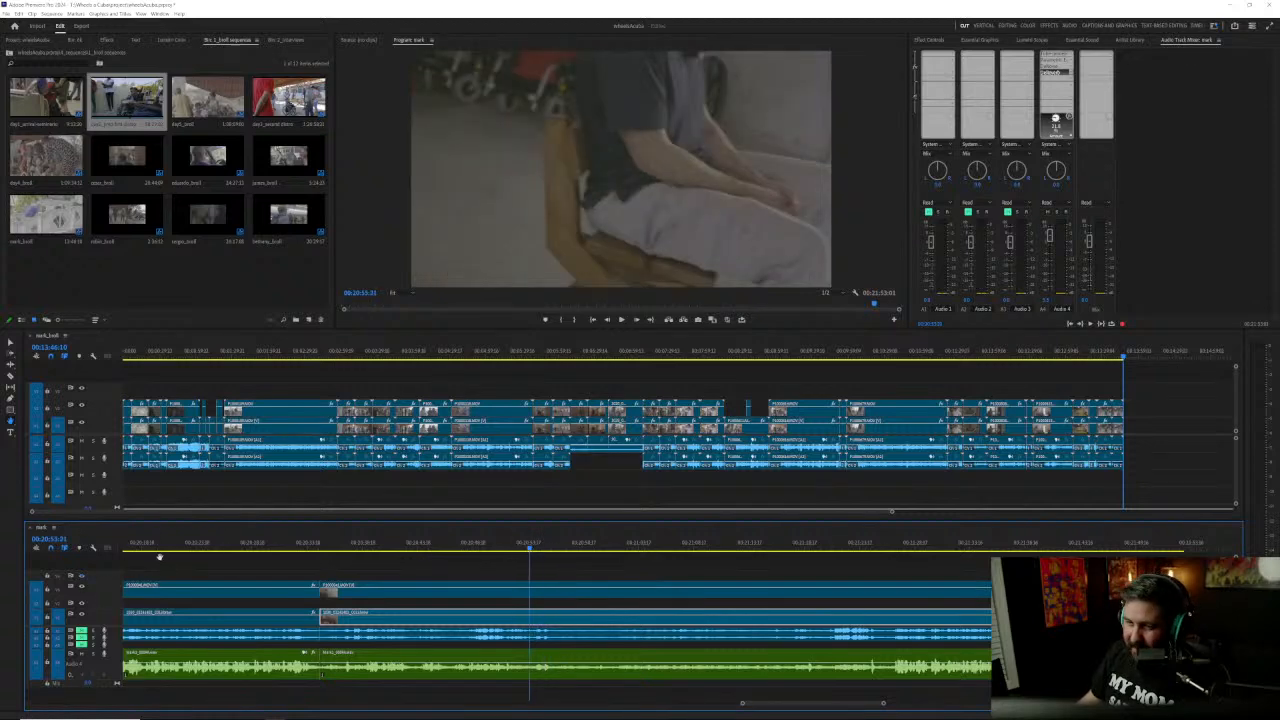
click(82, 586)
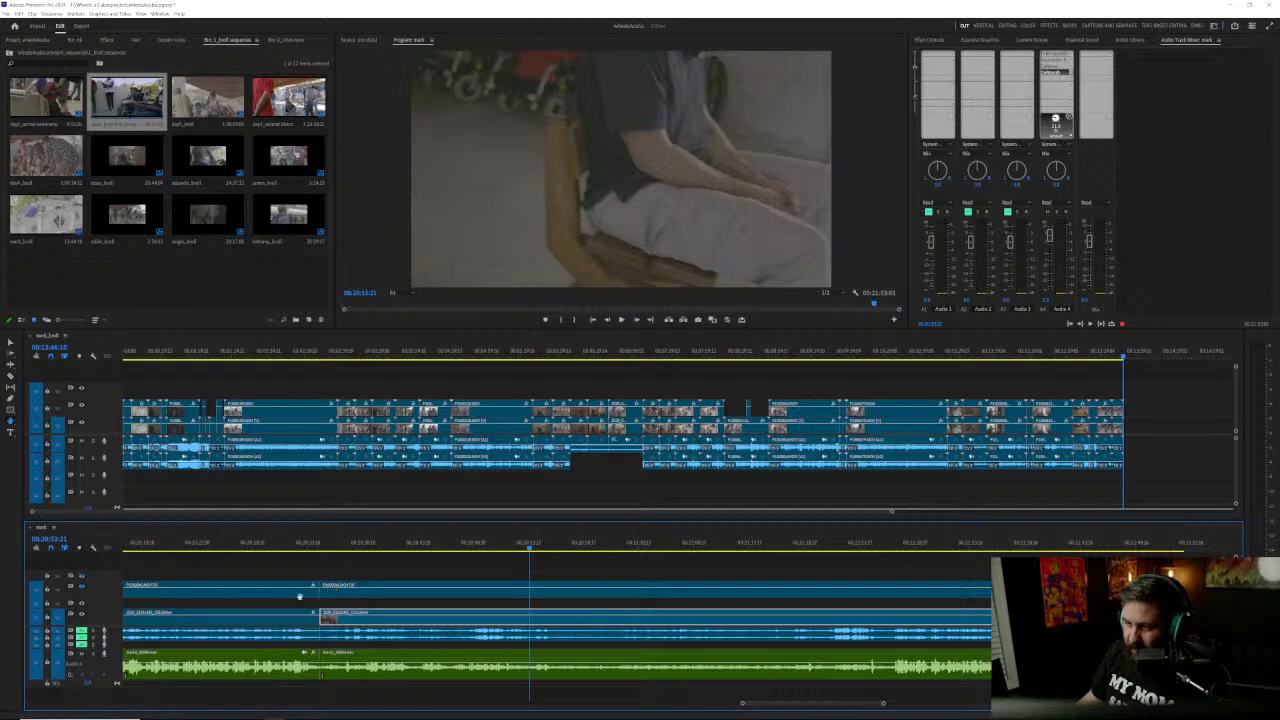
drag(543, 549, 612, 549)
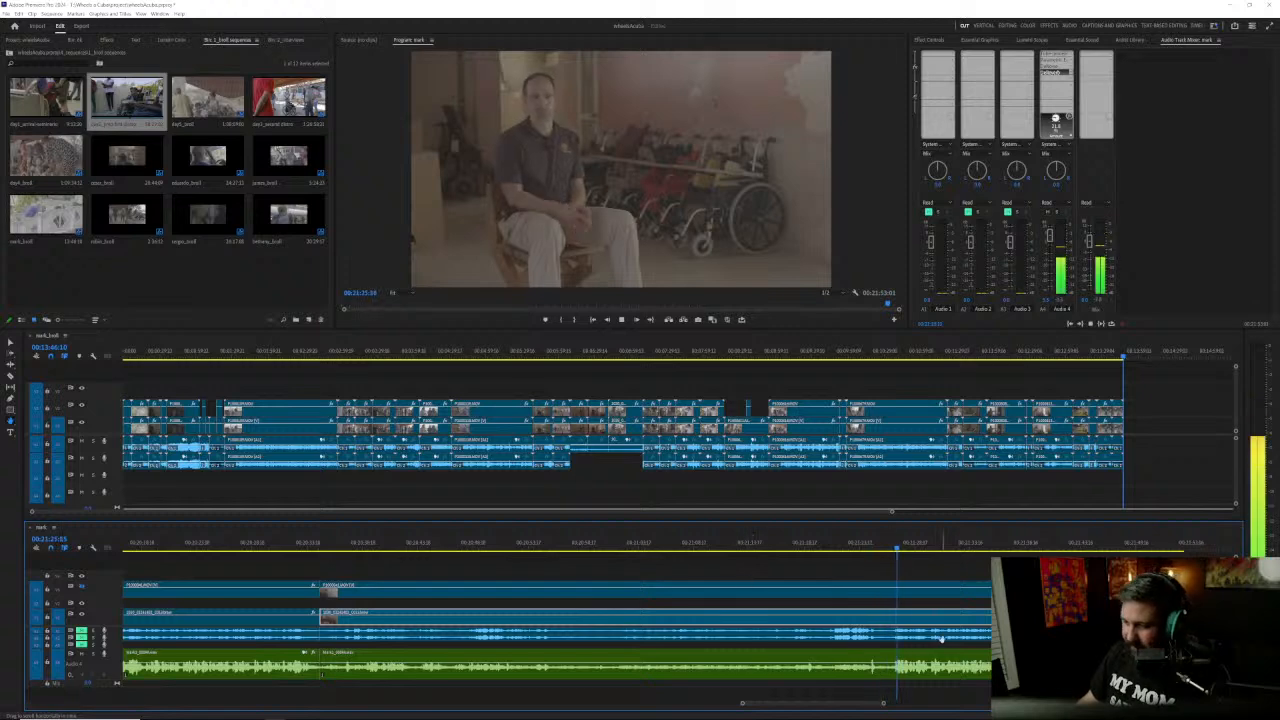
click(895, 547)
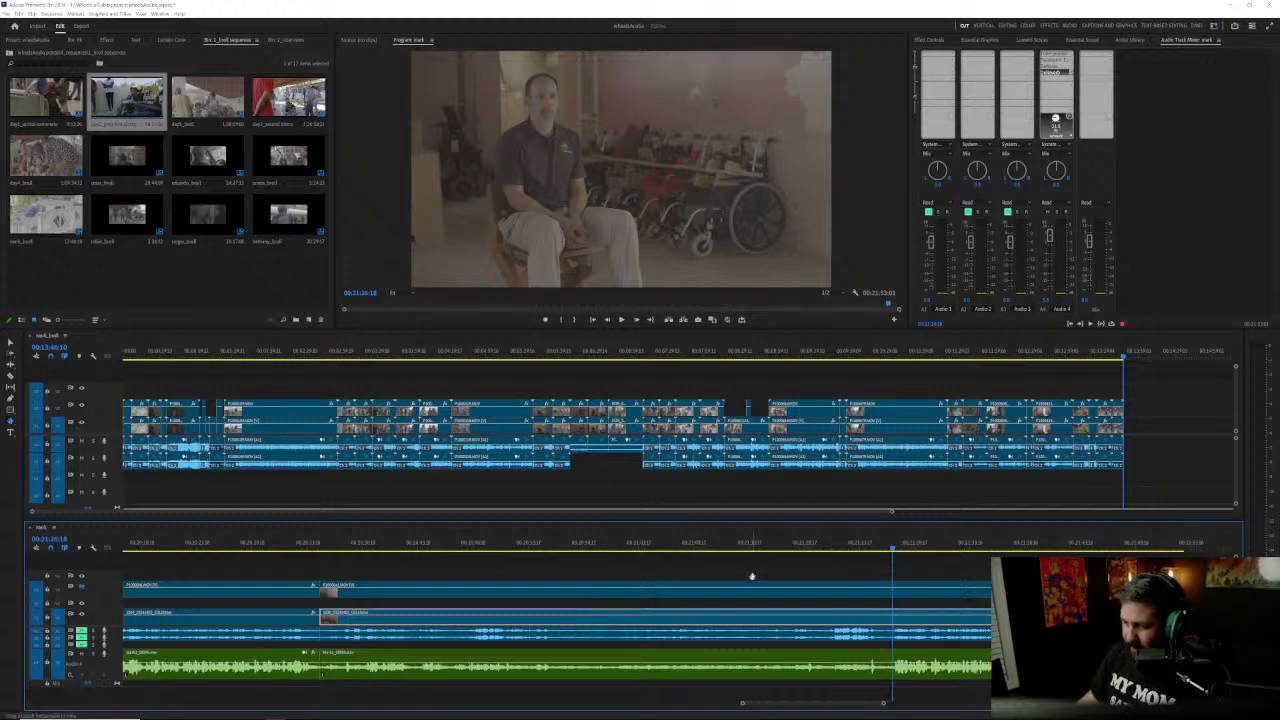
scroll(760, 580, up, 2)
scroll(809, 615, up, 1)
scroll(809, 615, up, 1)
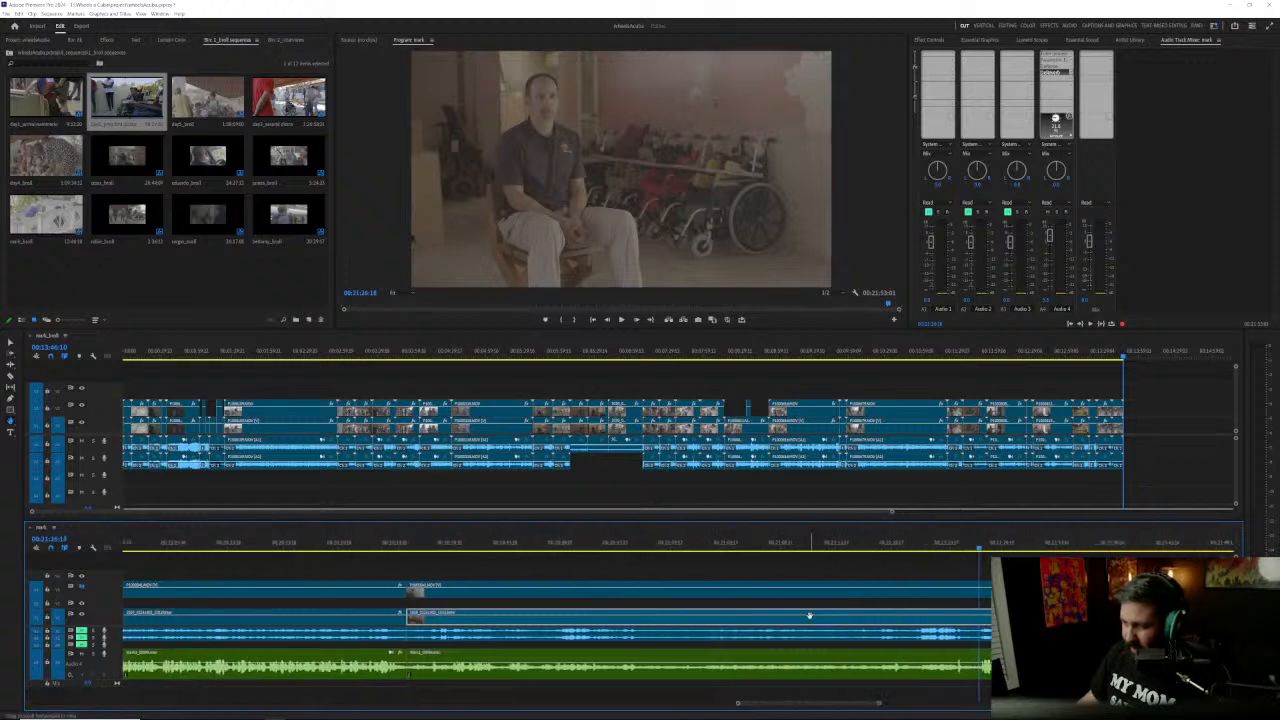
click(809, 615)
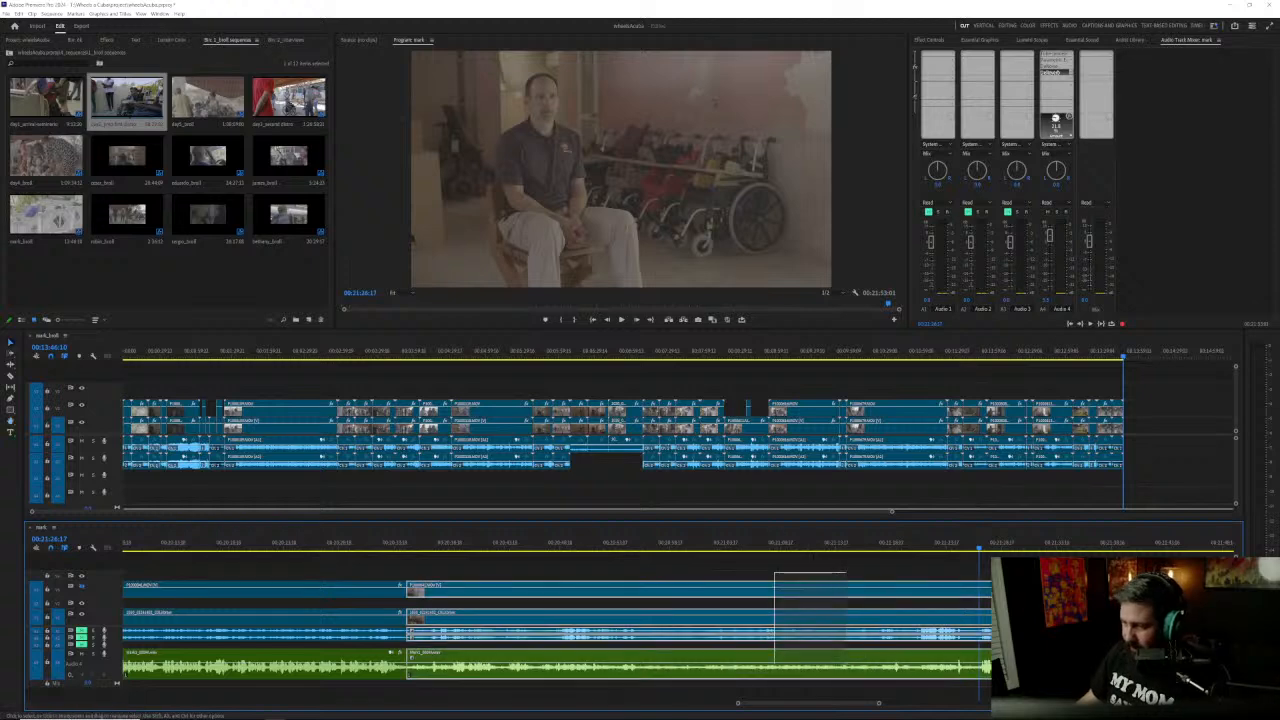
Step: Remove the passage between the cuts at about 00:20:34 and 00:21:26, closing the gap, and play the remaining answer
scroll(879, 689, down, 1)
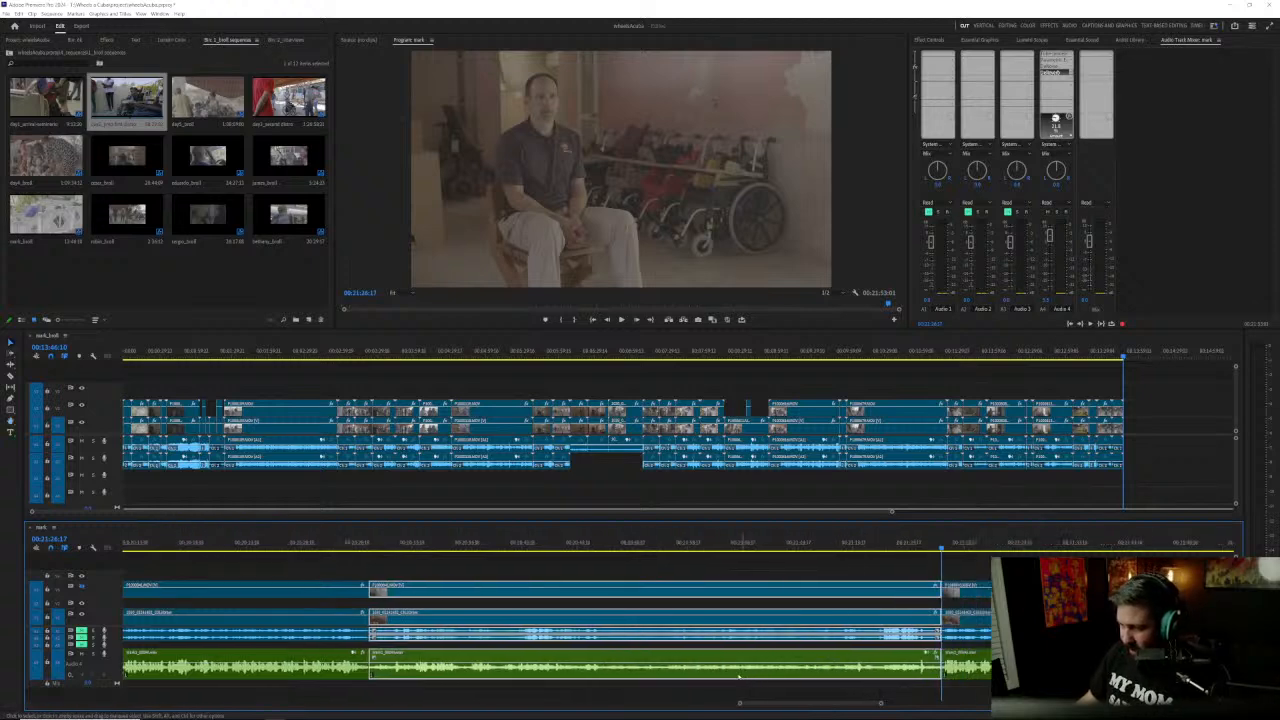
key(q)
key(space)
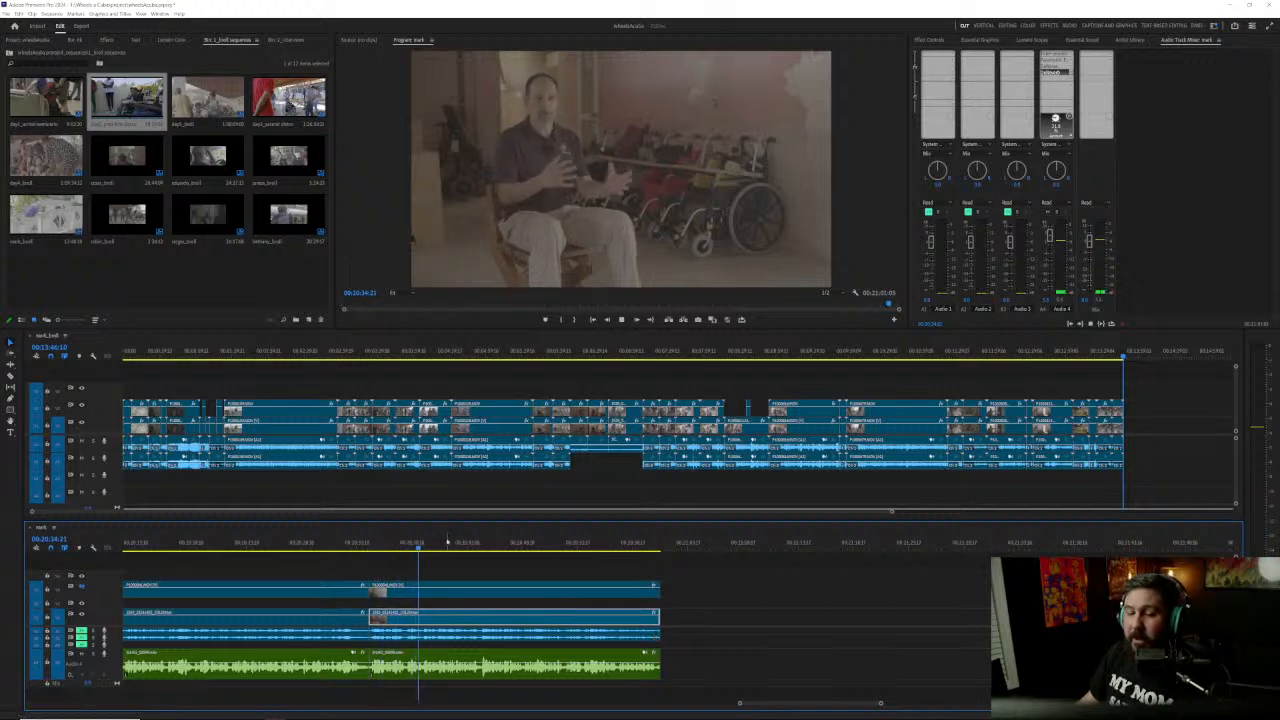
key(space)
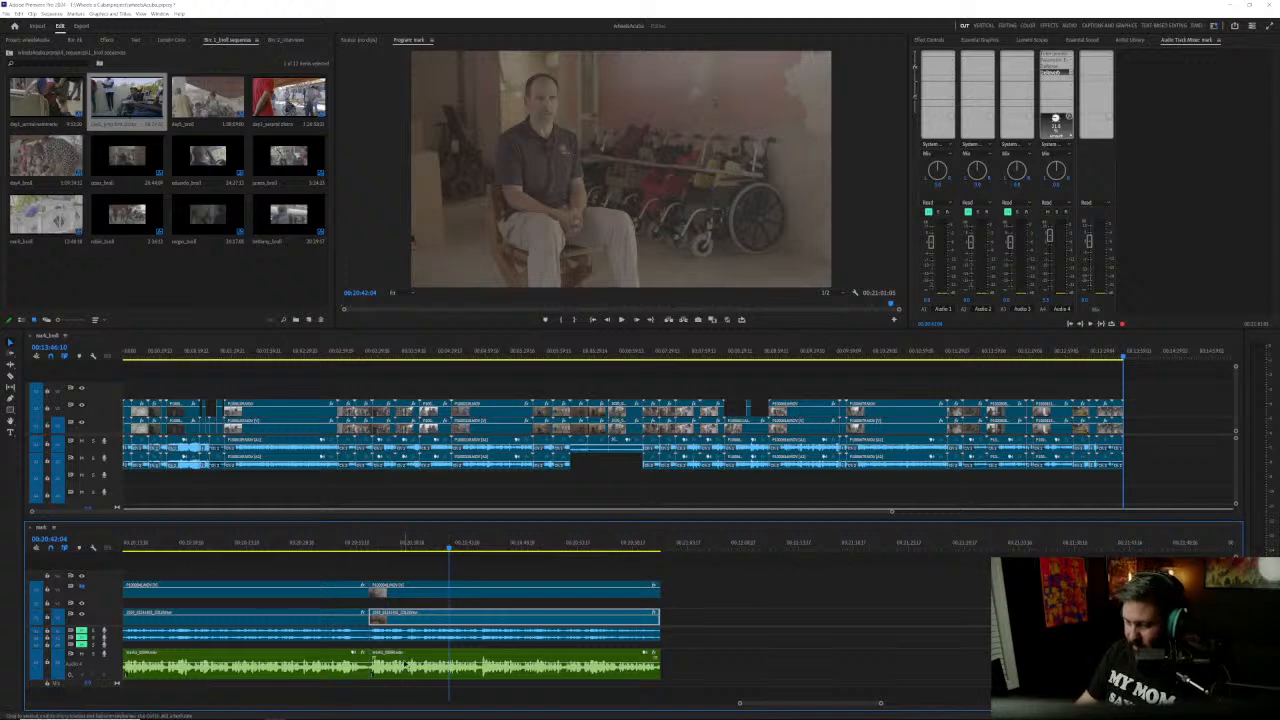
Step: Show the whole interview sequence and check the colour grade at 00:04:07 on the front-camera and side-camera shots
key(backslash)
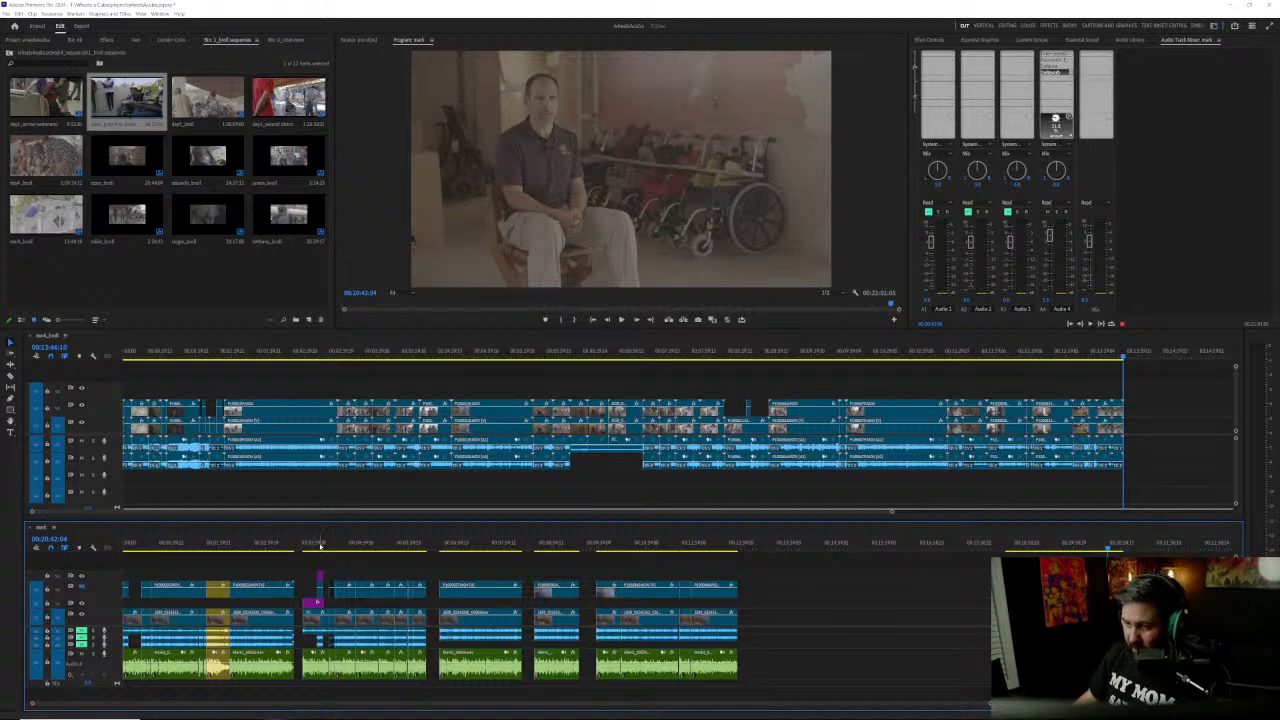
click(320, 546)
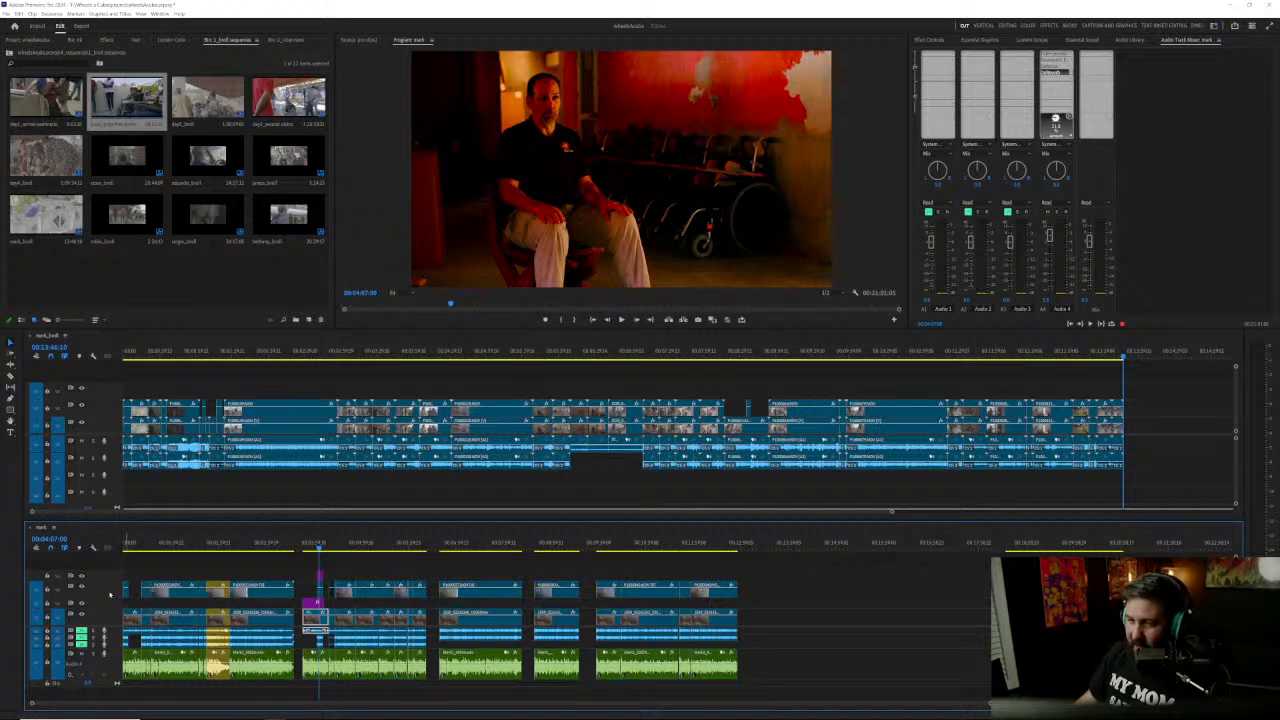
click(252, 546)
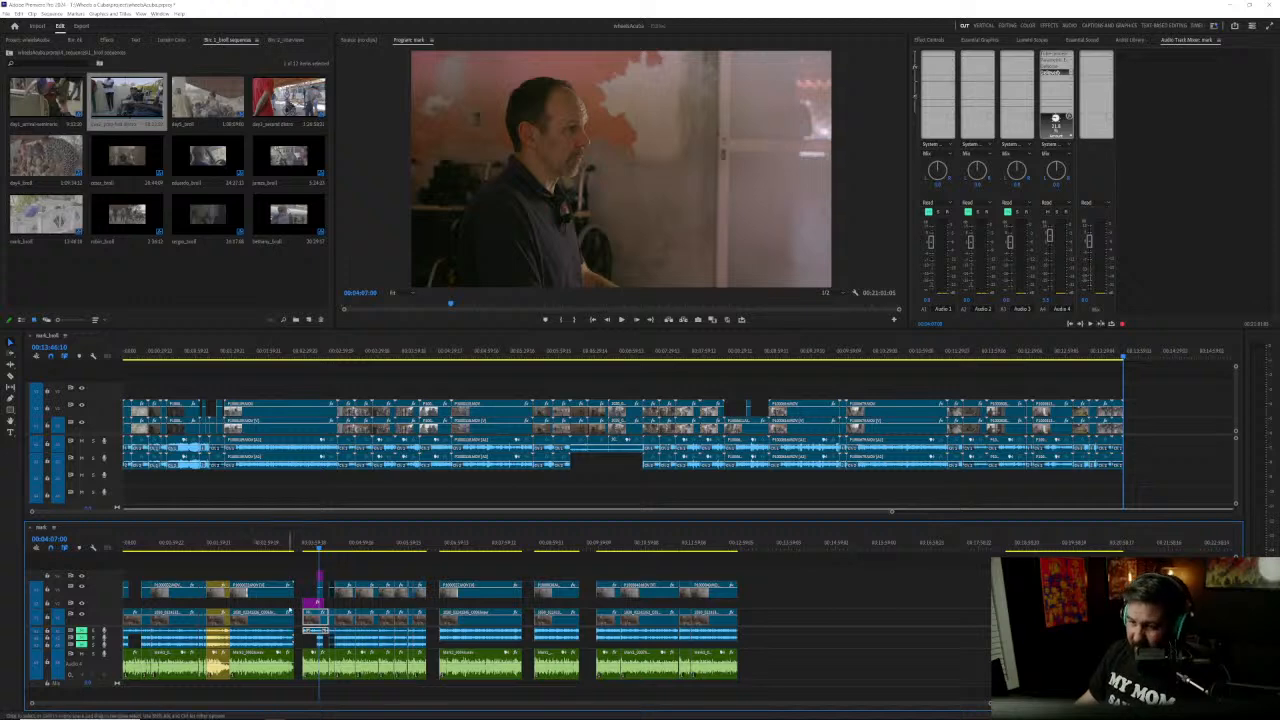
scroll(292, 608, up, 3)
scroll(293, 608, up, 2)
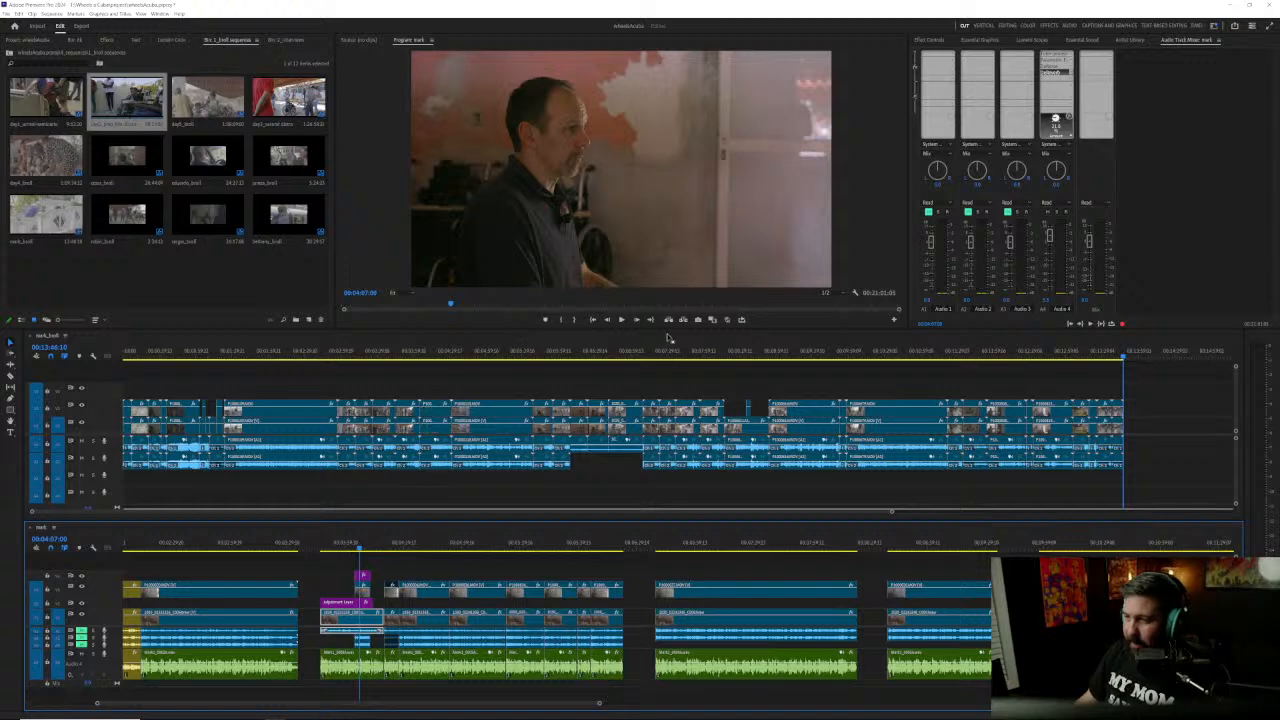
Step: Open the Comparison View on the side-camera shot at about 00:04:08, using the front-camera frame at 00:03:52:09 as reference
click(331, 543)
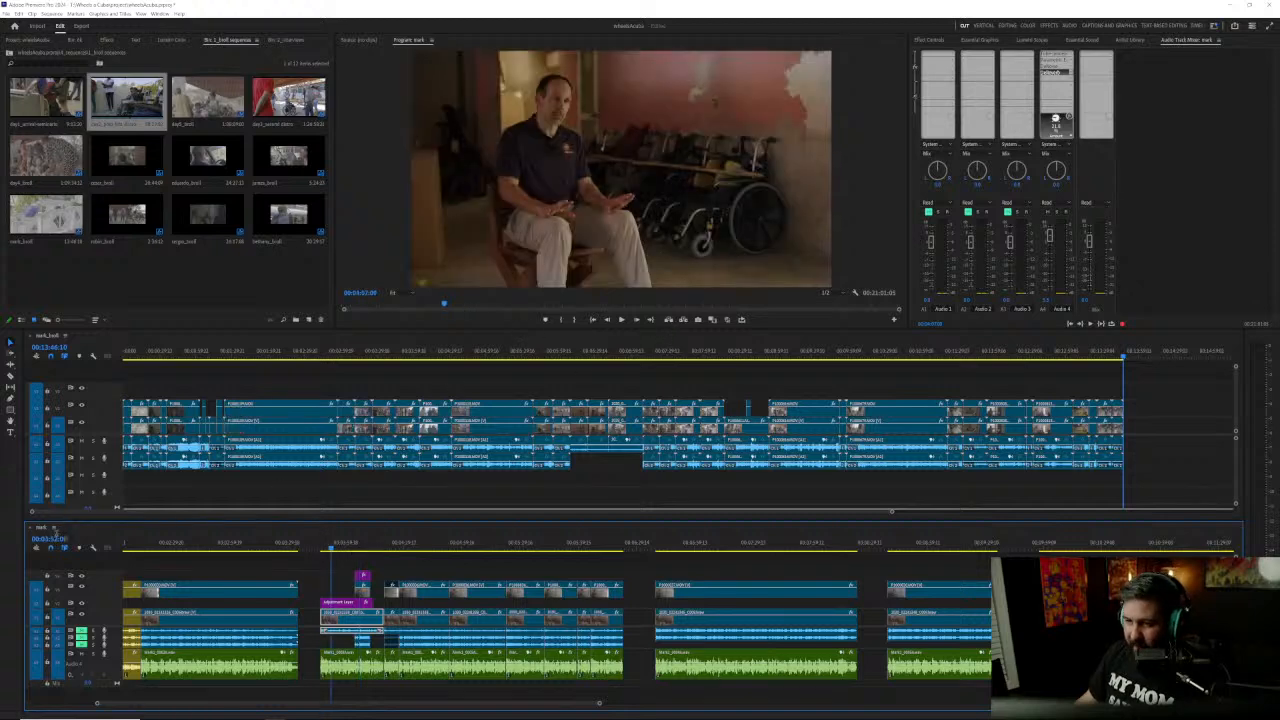
click(58, 538)
click(712, 320)
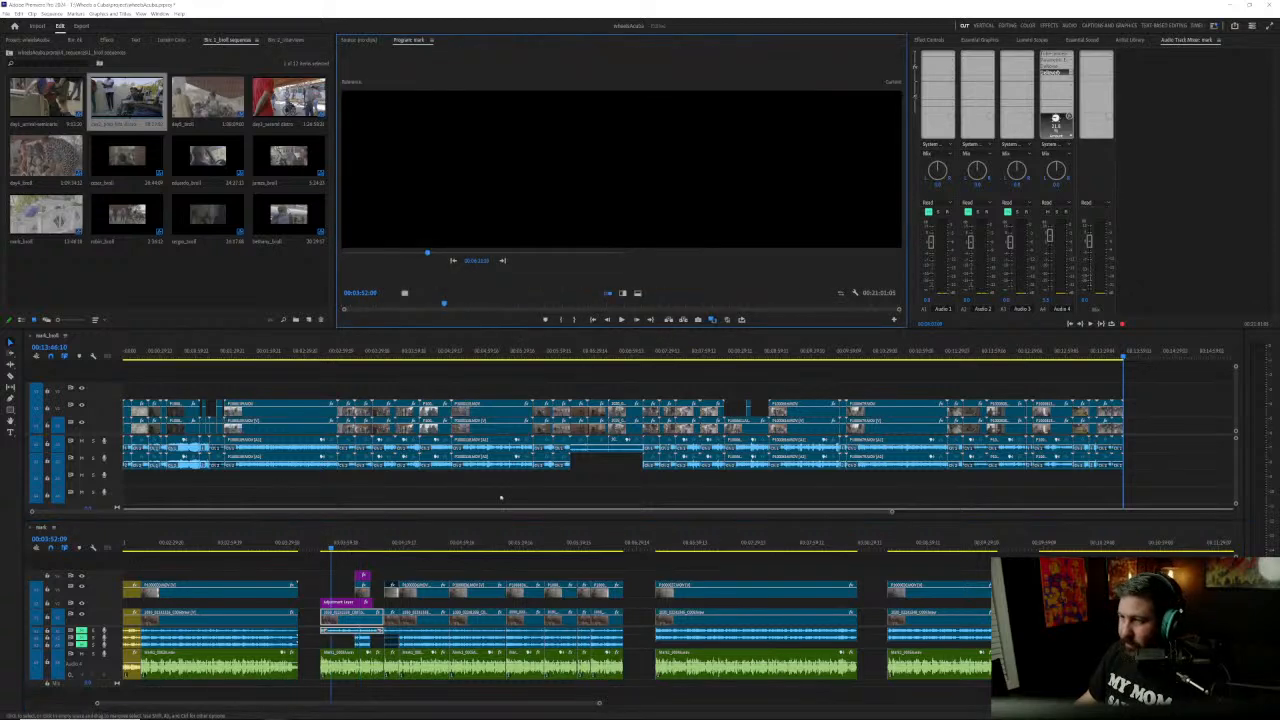
click(362, 547)
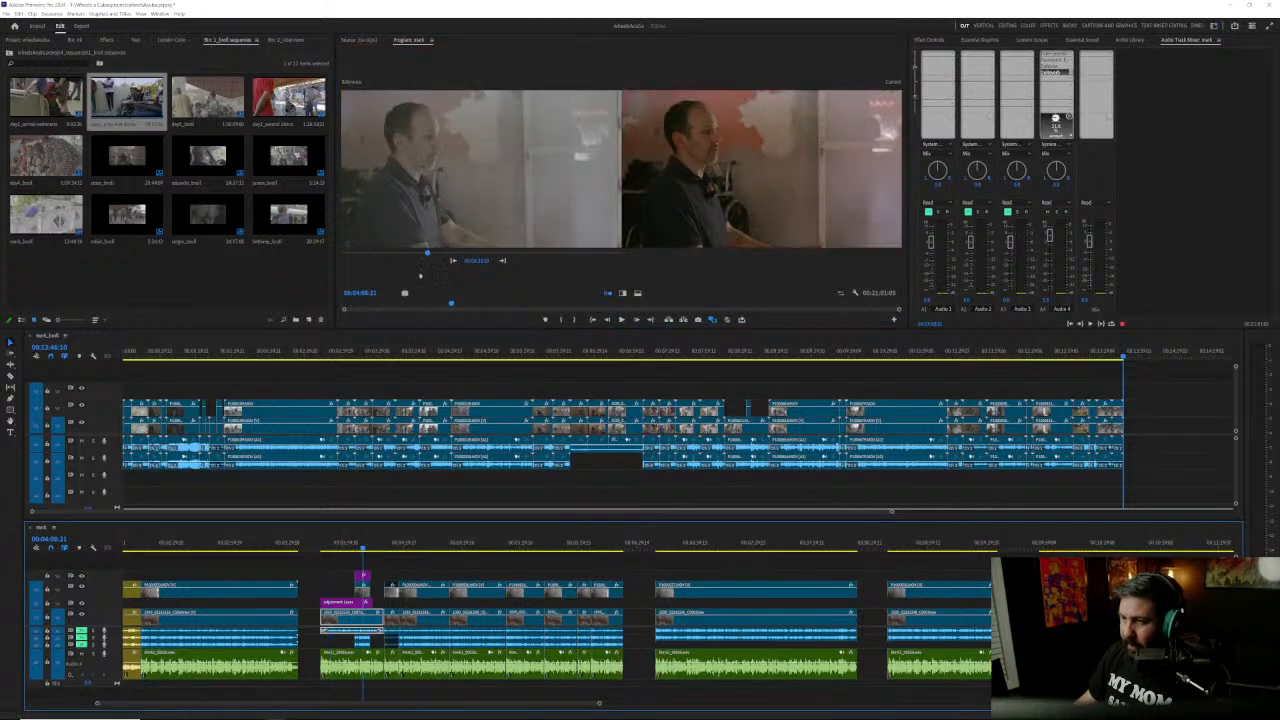
click(481, 261)
text(00:03:52:03)
key(Return)
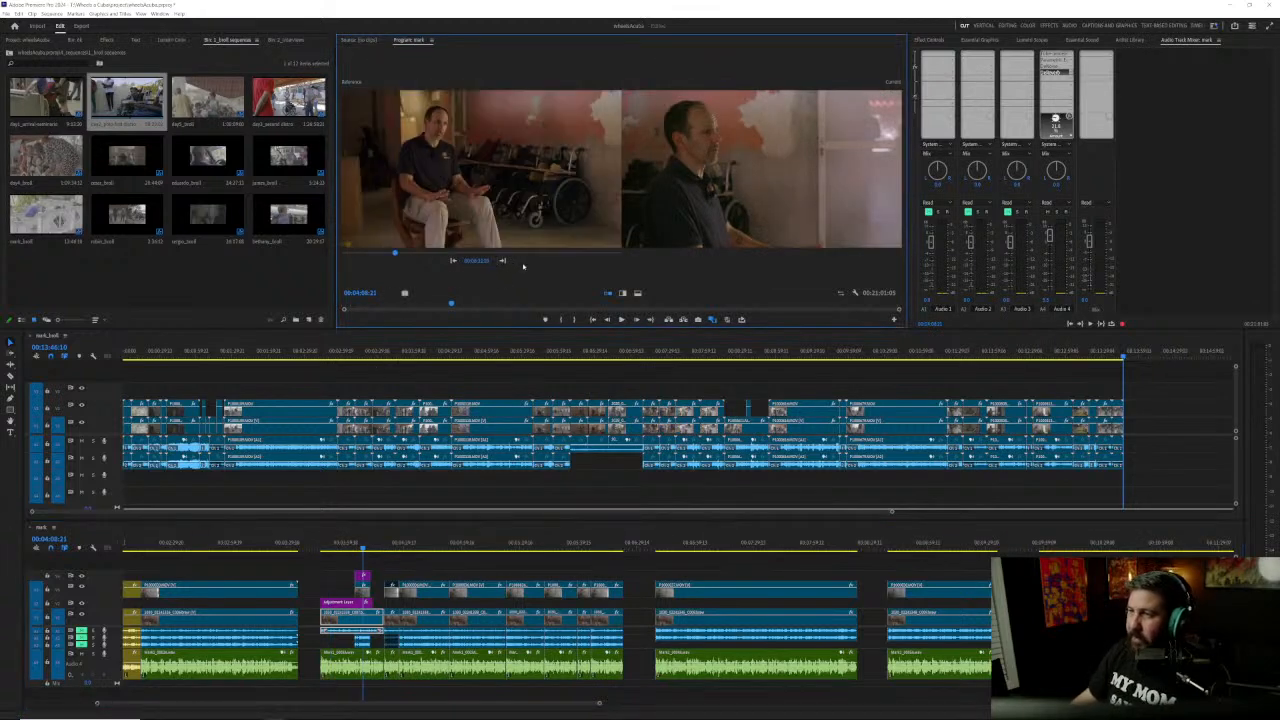
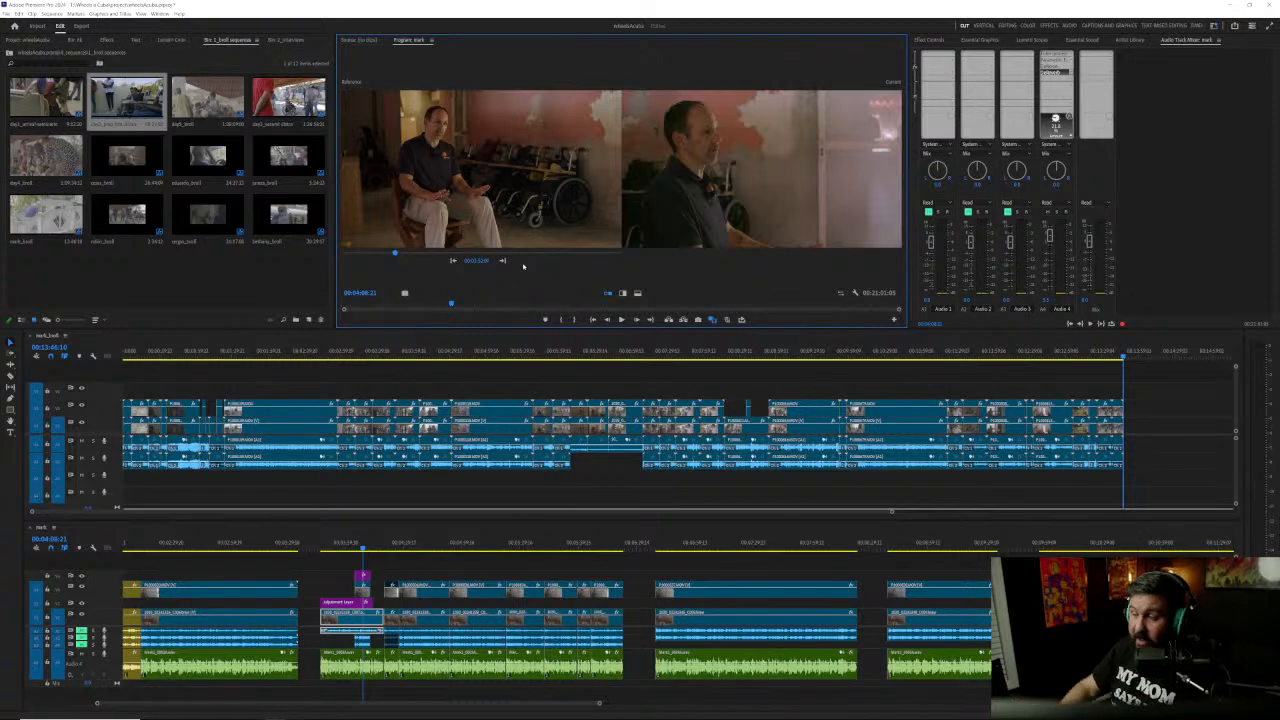
Step: Close the Comparison View and play the interview sequence's last passage from the cut at 00:20:34:21
scroll(541, 584, down, 4)
scroll(541, 584, down, 2)
scroll(541, 584, down, 2)
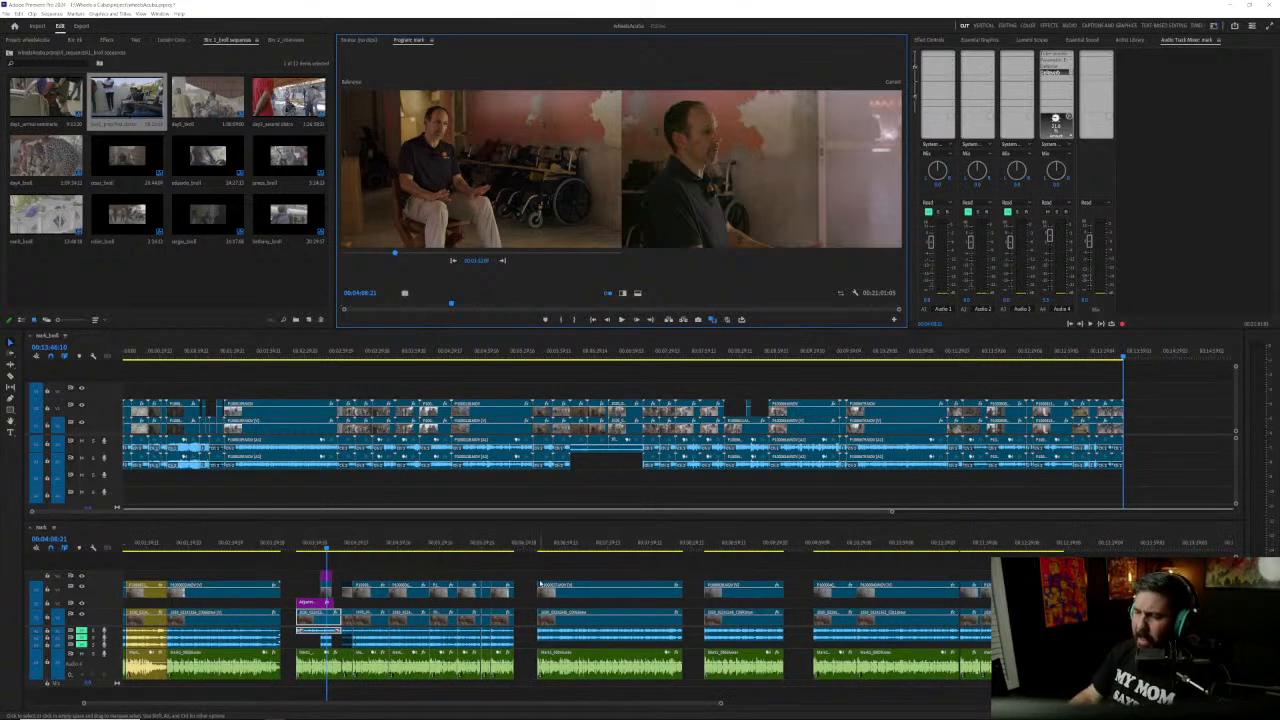
scroll(1060, 612, up, 6)
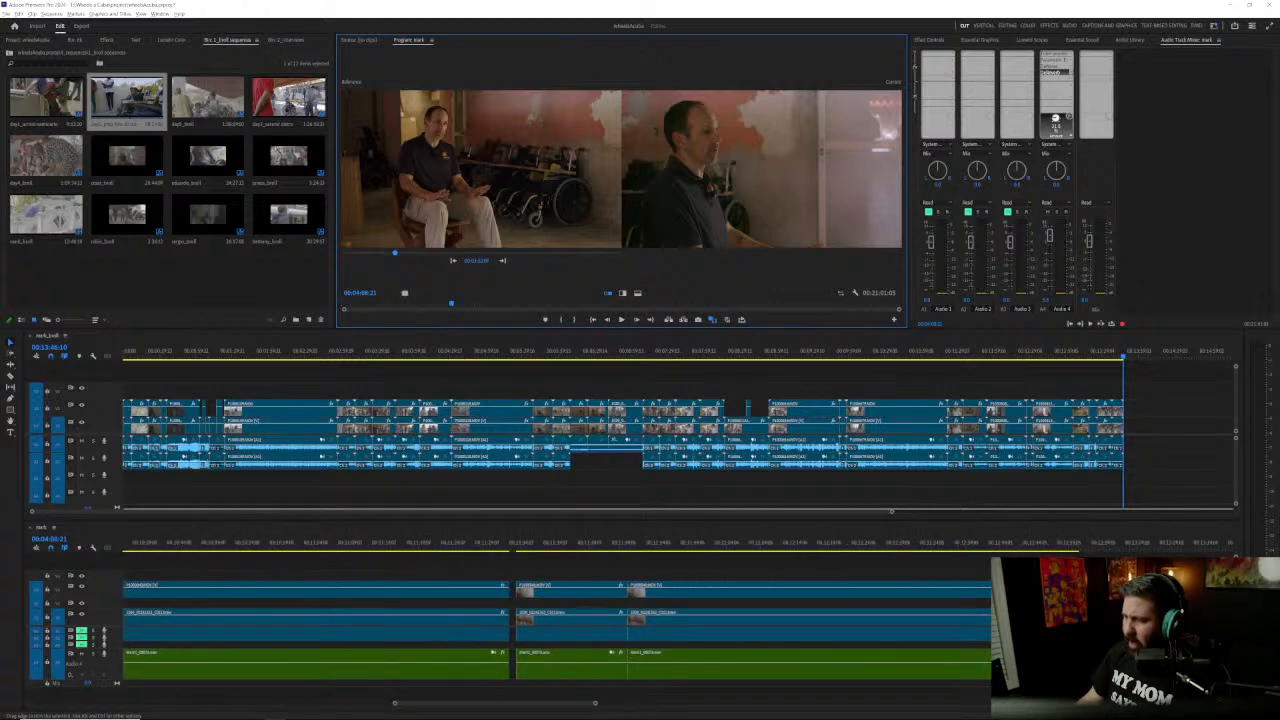
scroll(800, 625, up, 2)
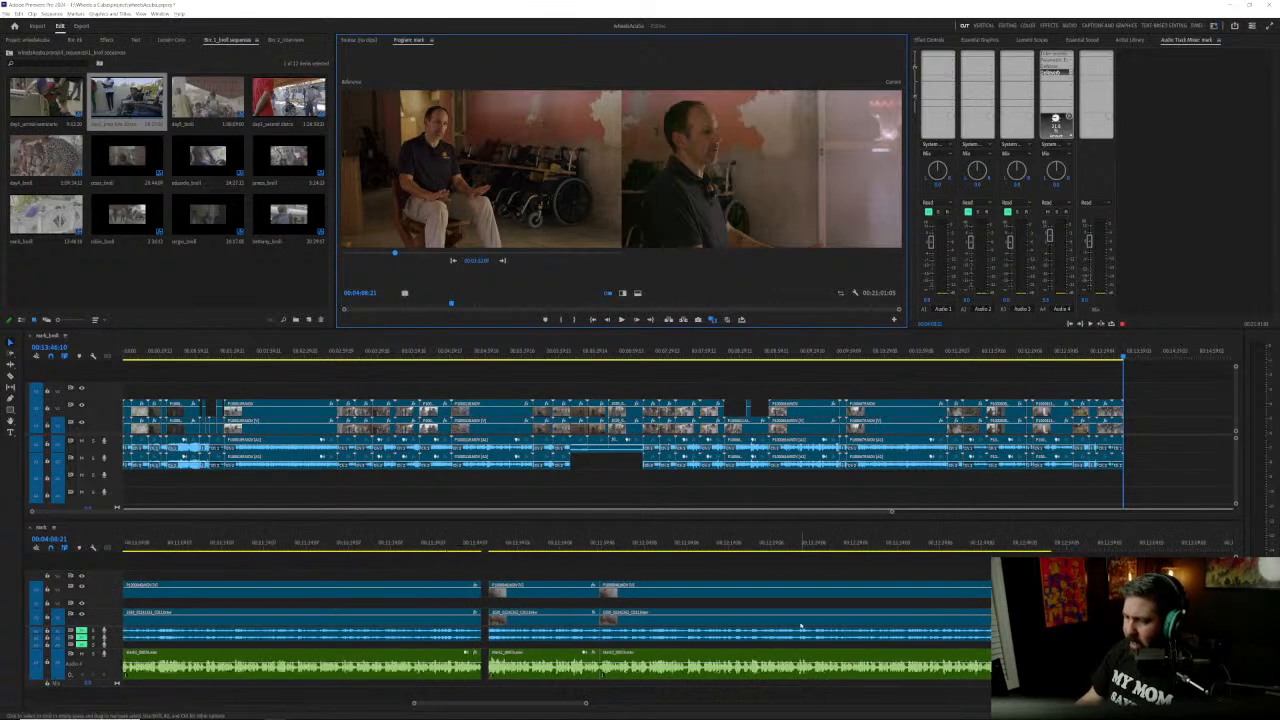
scroll(800, 625, down, 6)
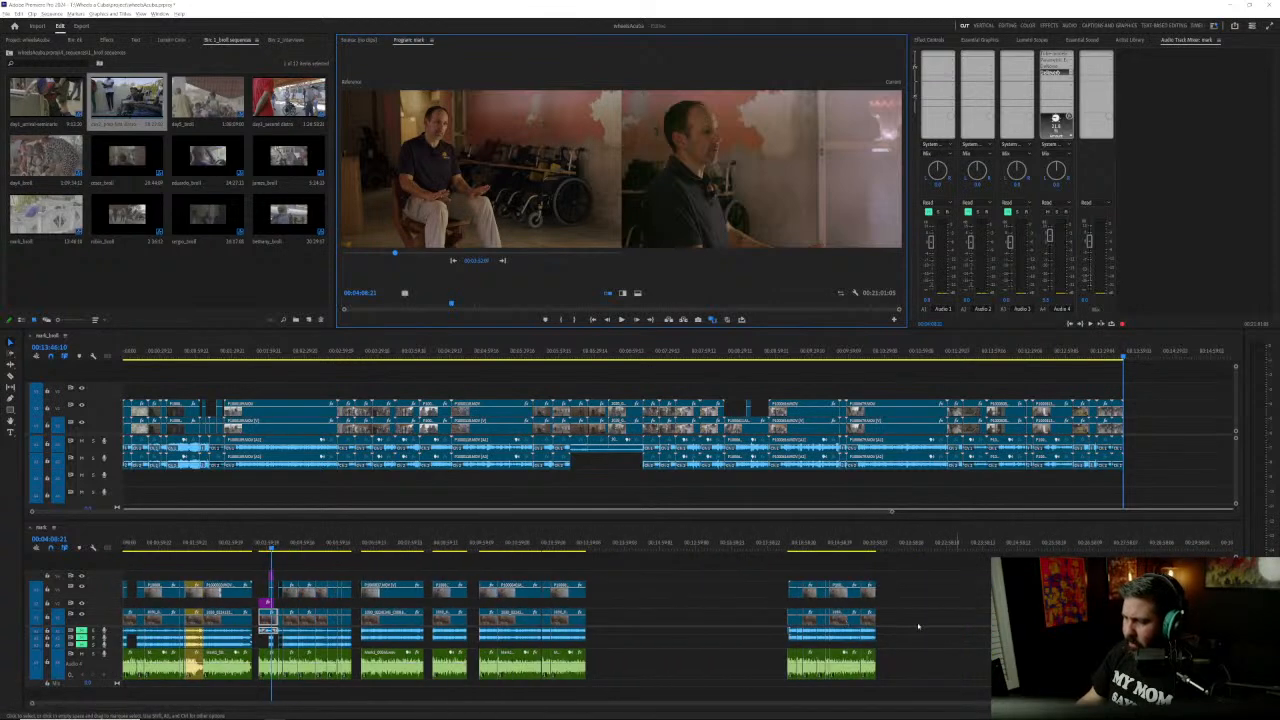
scroll(920, 627, up, 8)
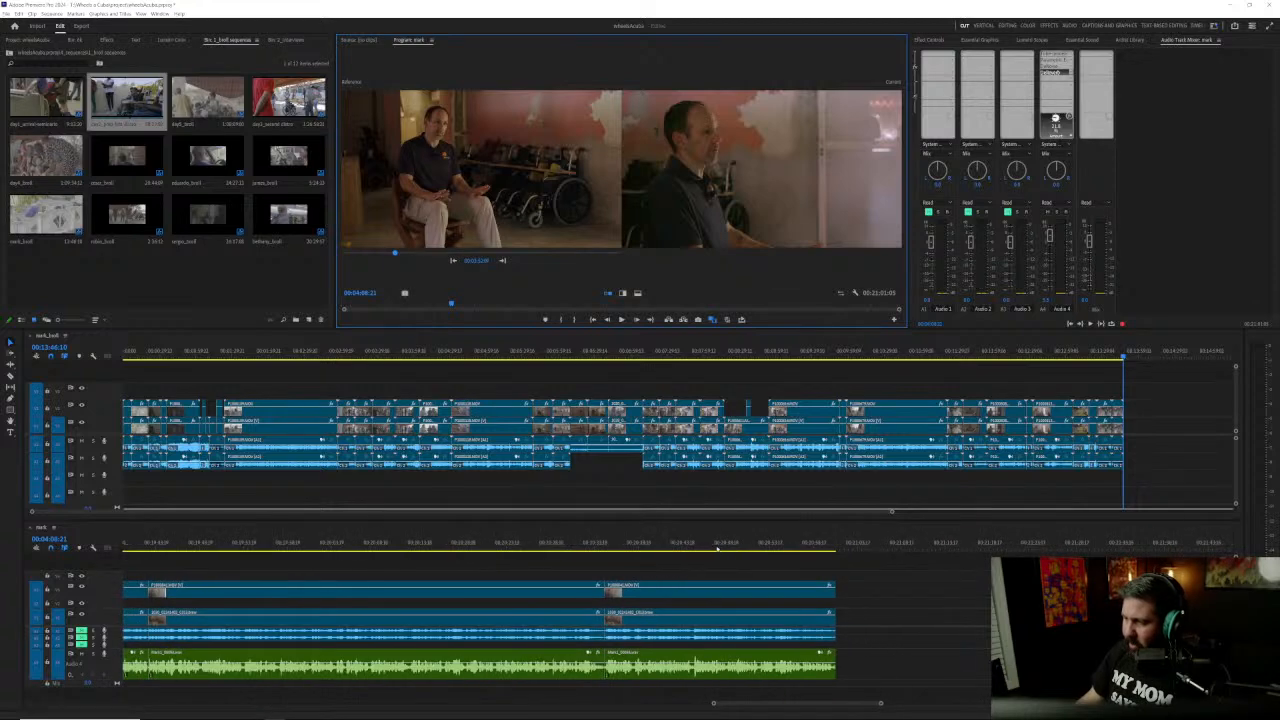
click(729, 548)
key(Up)
key(space)
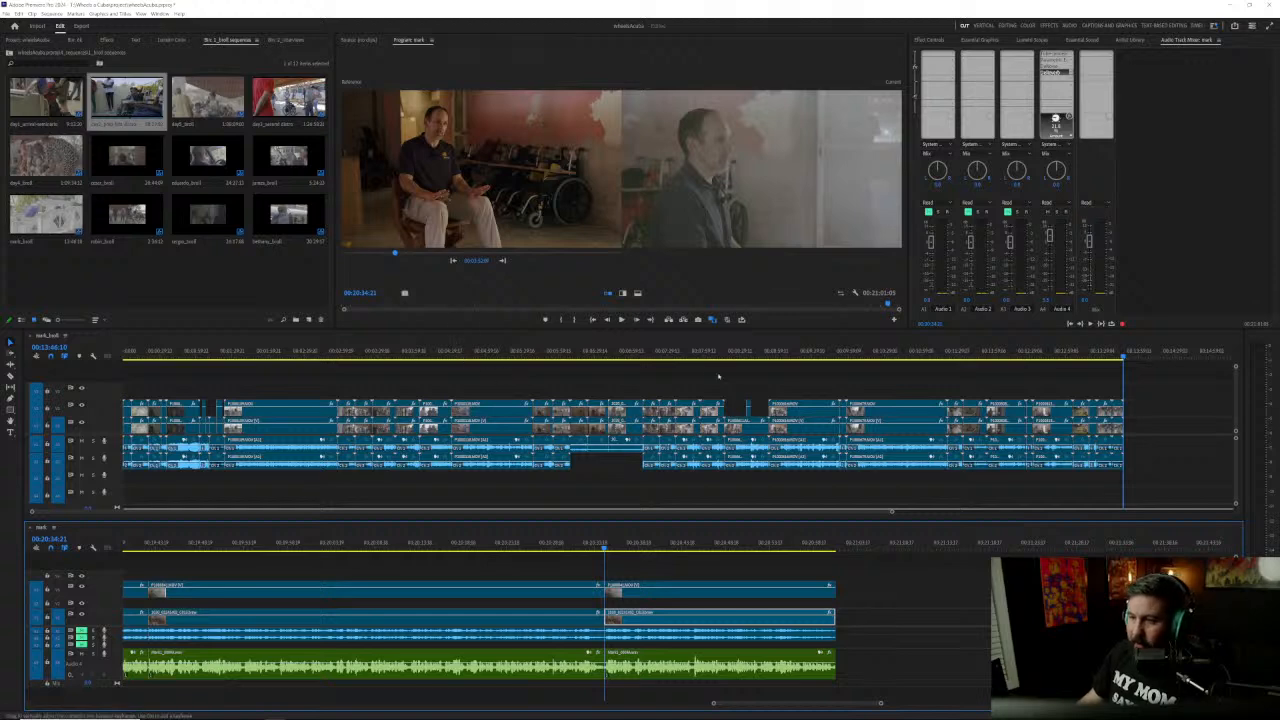
click(711, 320)
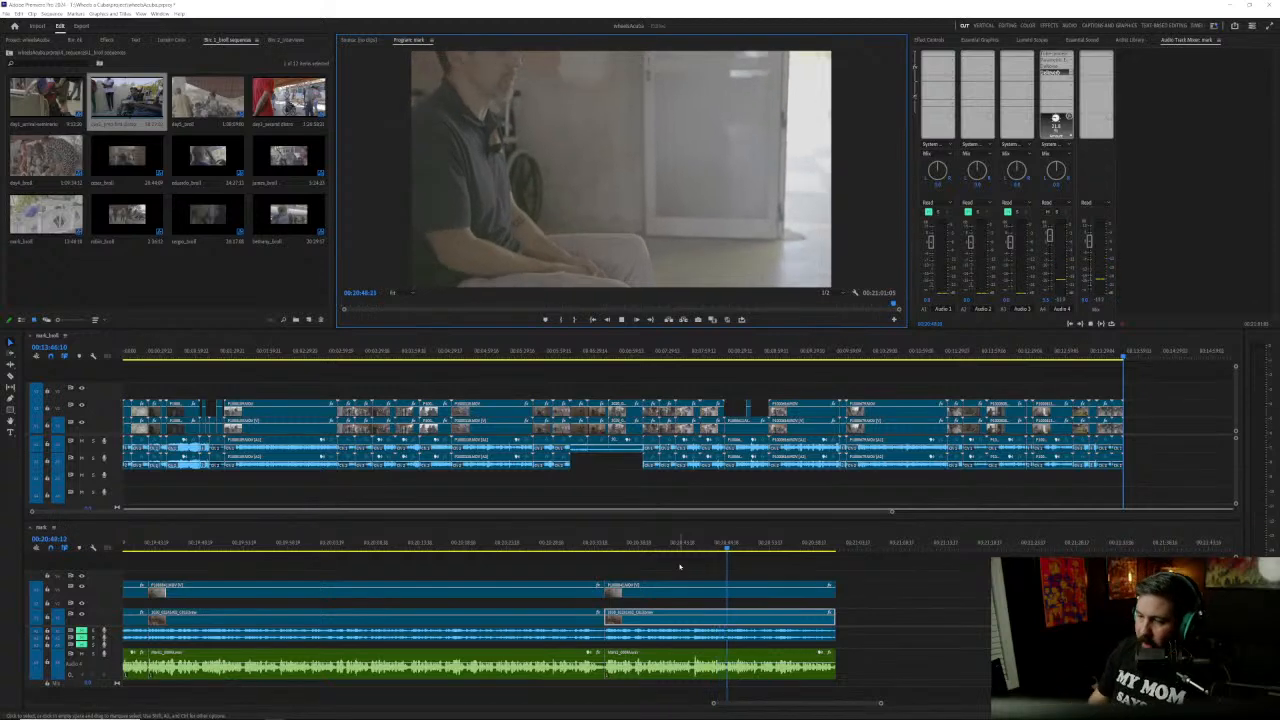
key(space)
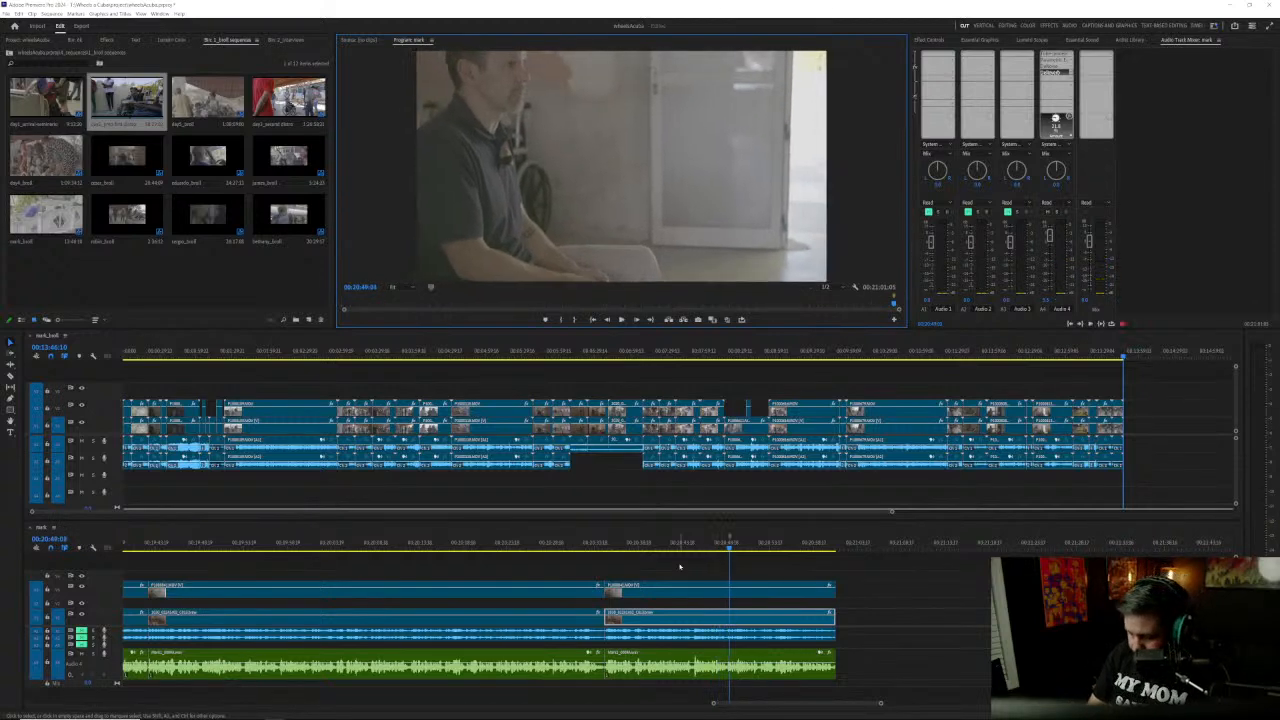
key(m)
key(m)
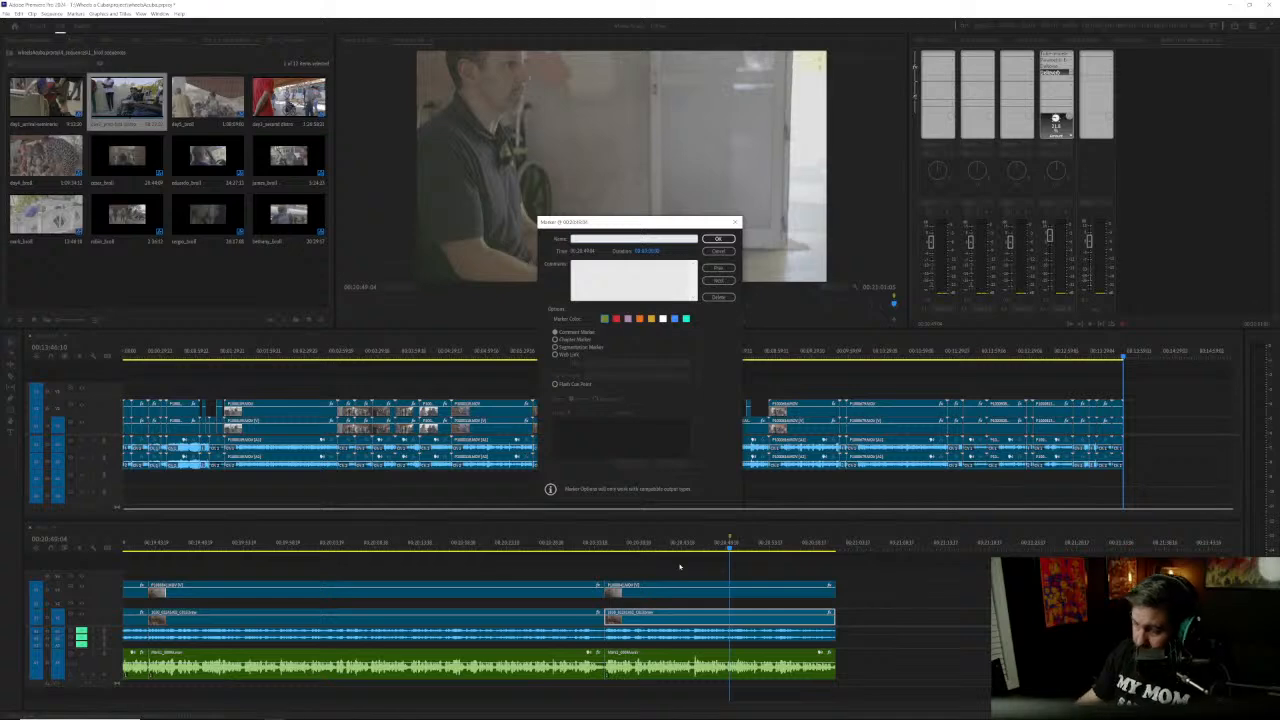
click(719, 252)
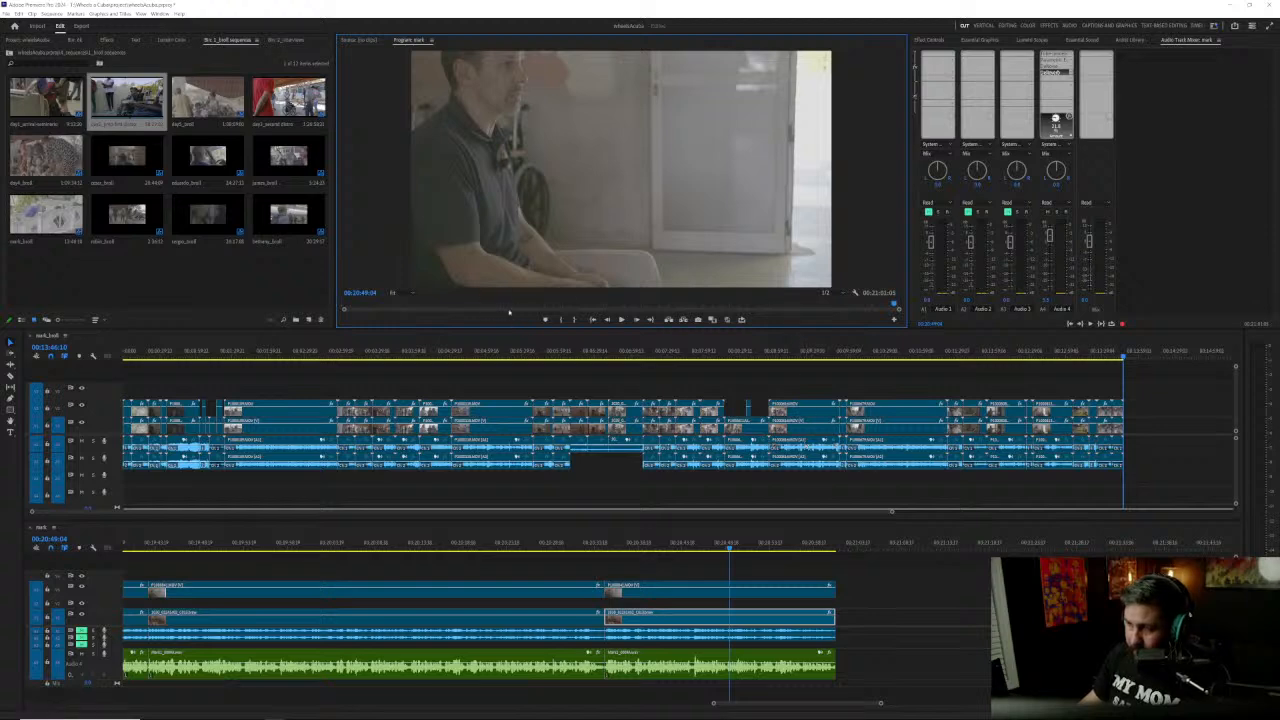
Step: Examine the front-camera and side-camera shots between about 00:20:44 and 00:20:46 and save the project
click(713, 546)
click(685, 545)
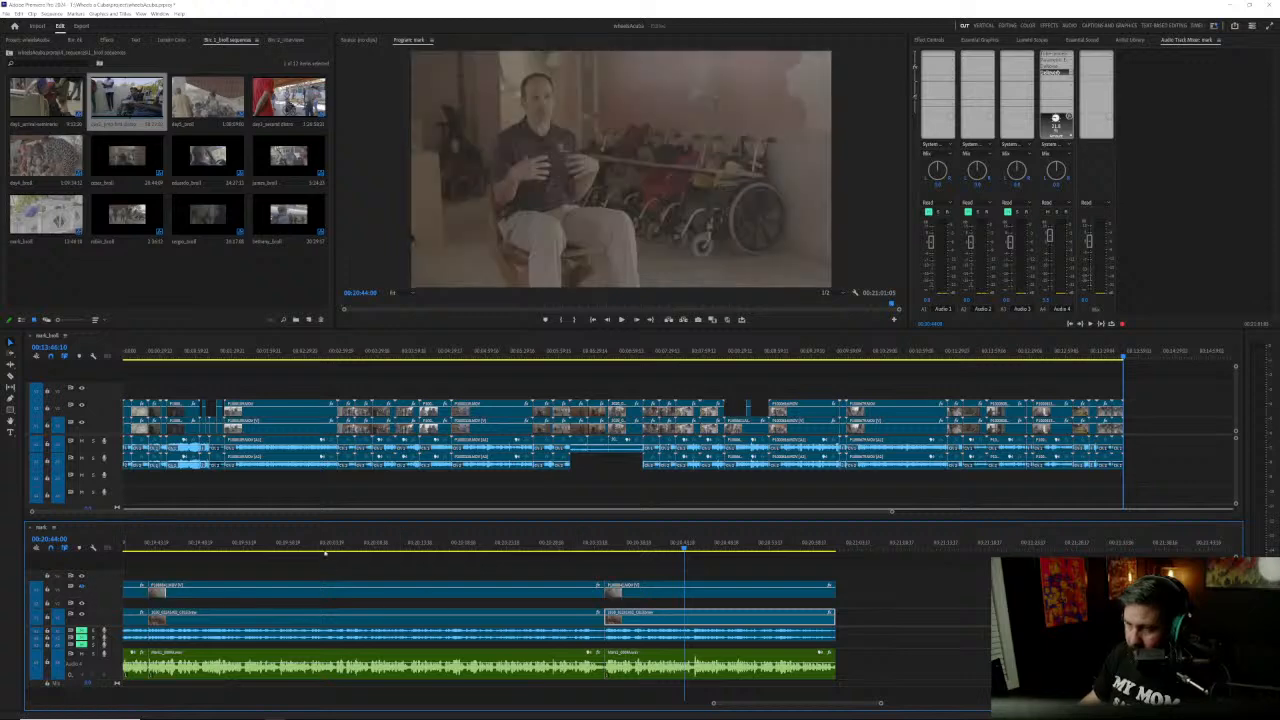
drag(662, 546, 710, 545)
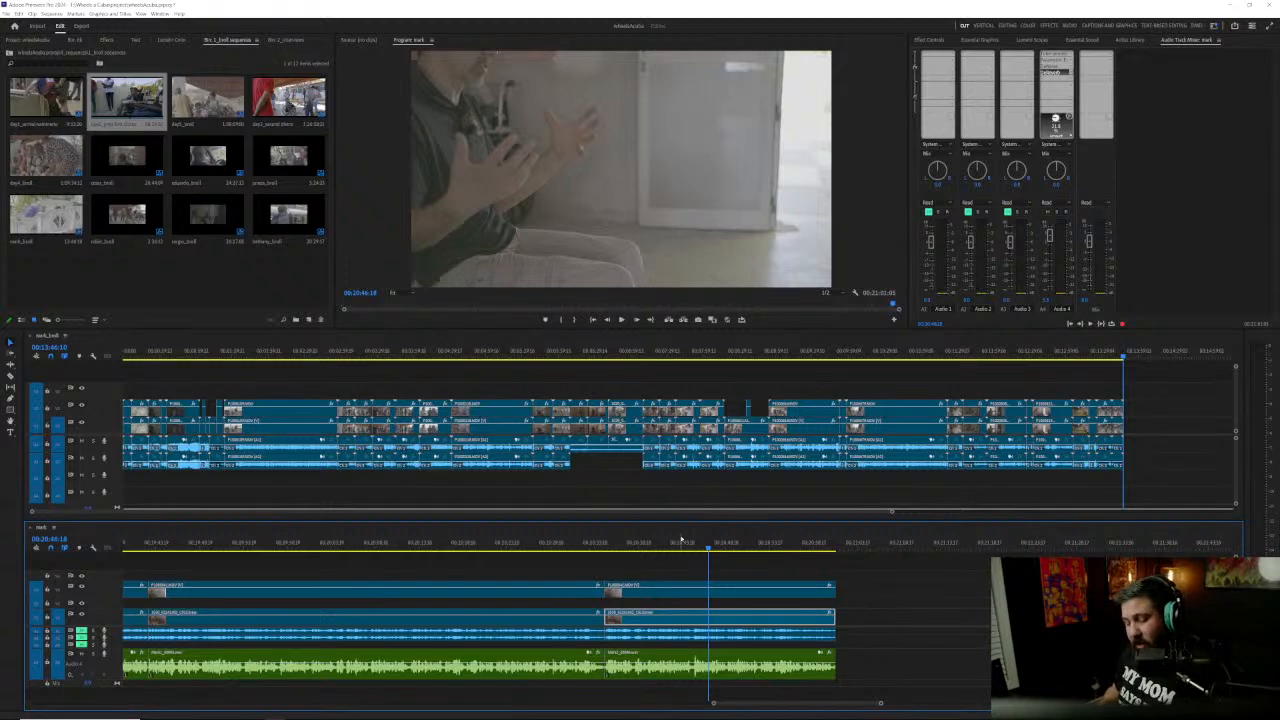
key(ctrl+s)
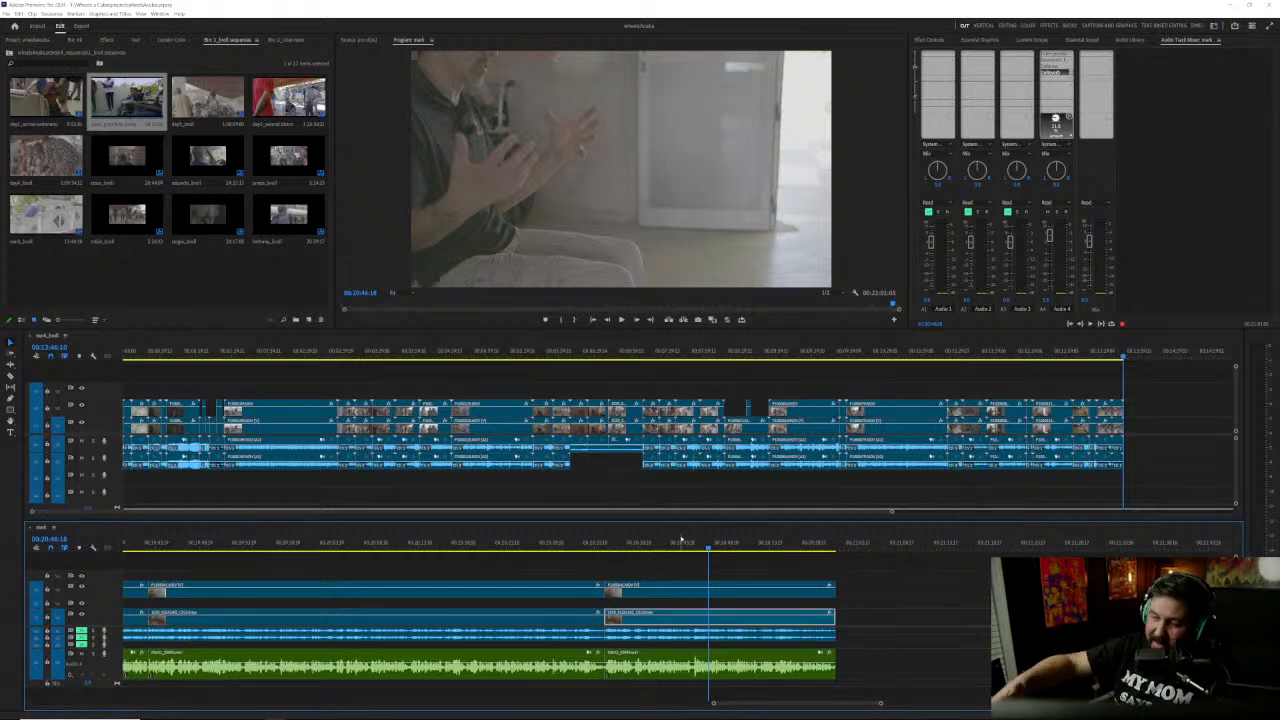
key(backslash)
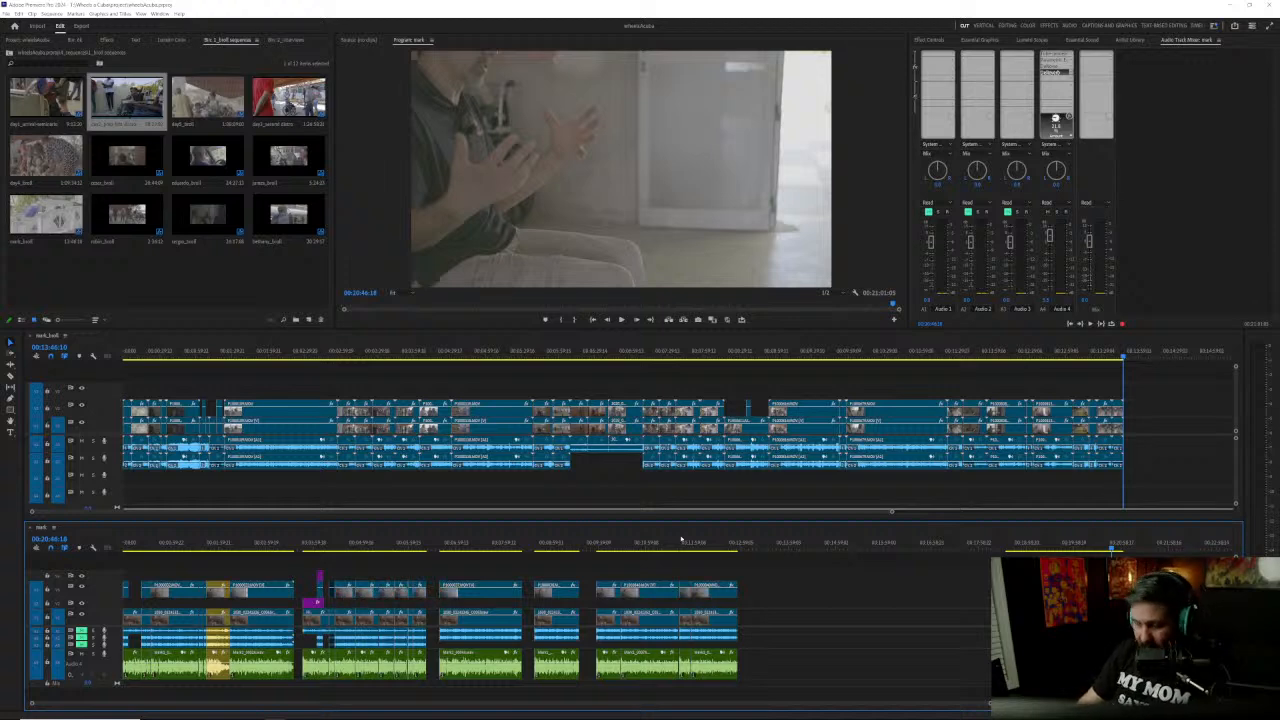
key(backslash)
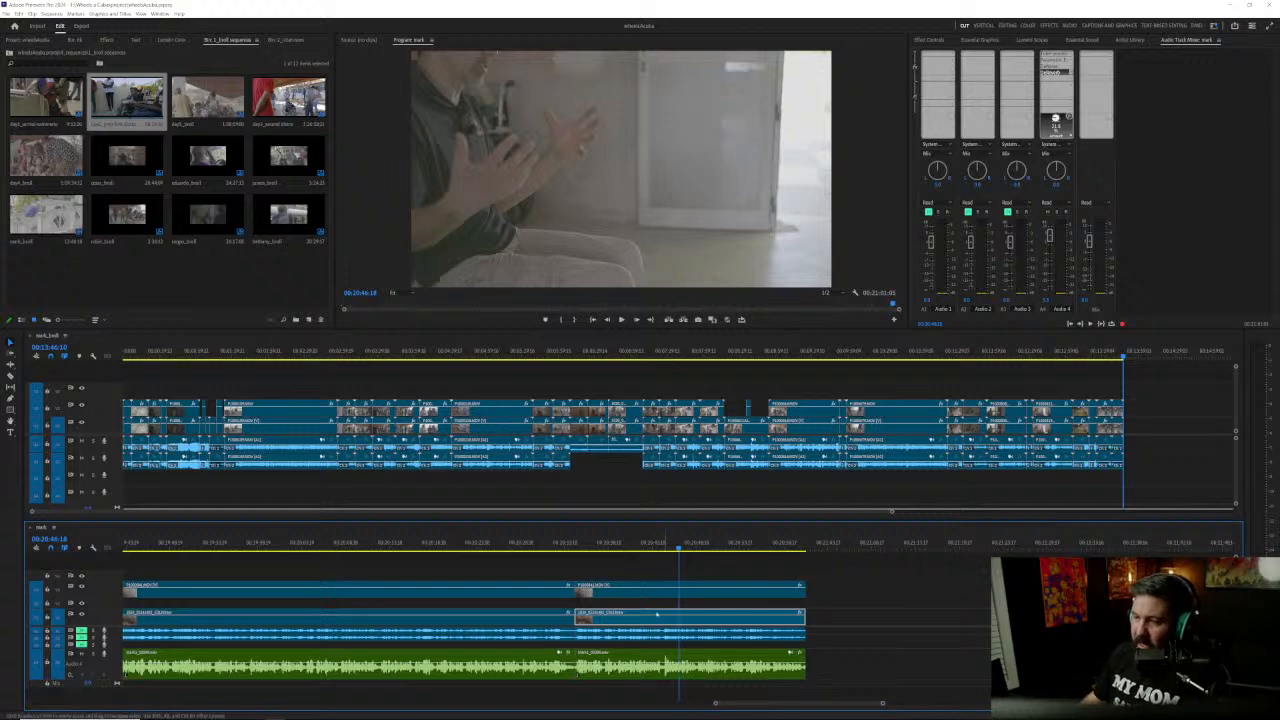
Step: Hide the side-camera track and play the final answer from about 00:20:44 through to the end of the sequence
click(470, 542)
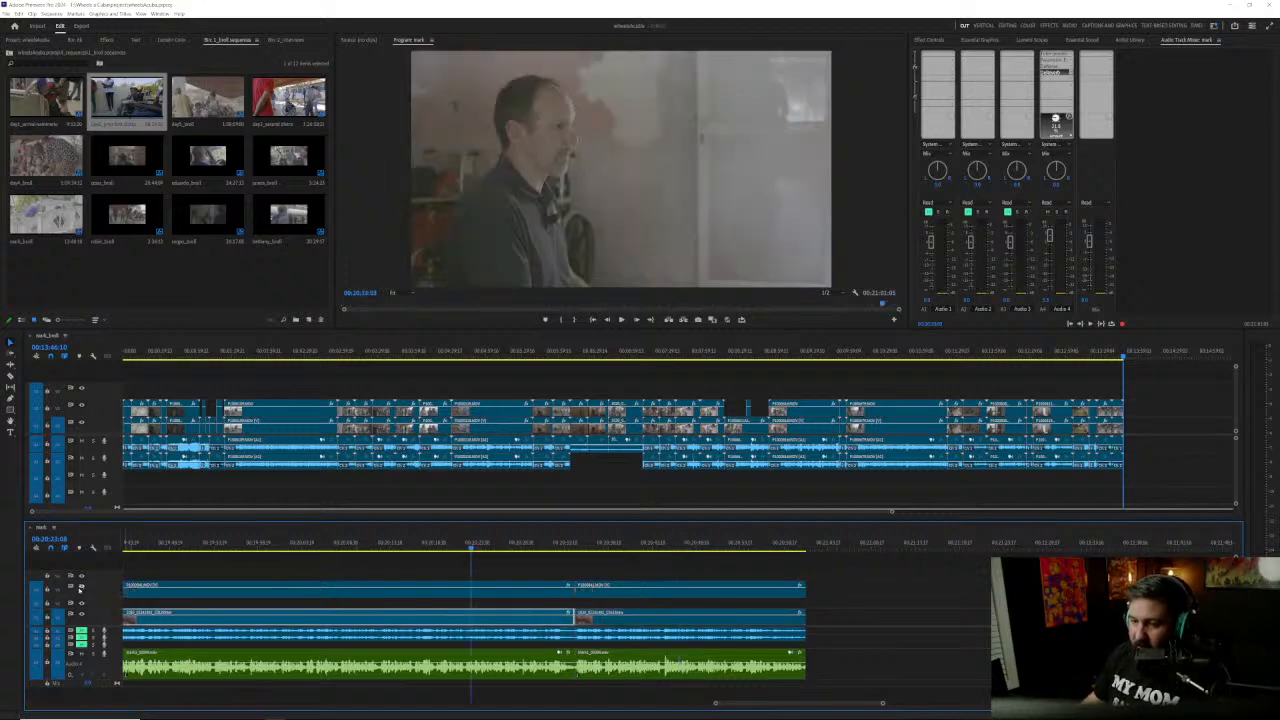
click(82, 589)
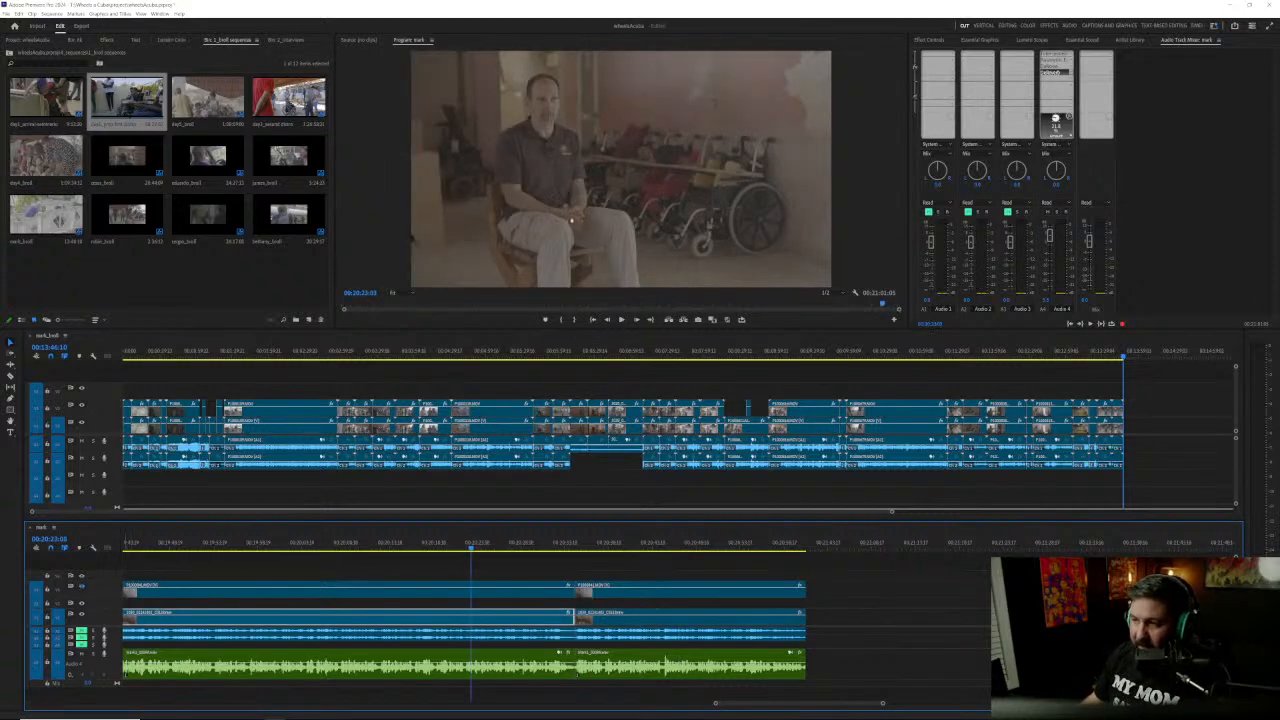
click(688, 545)
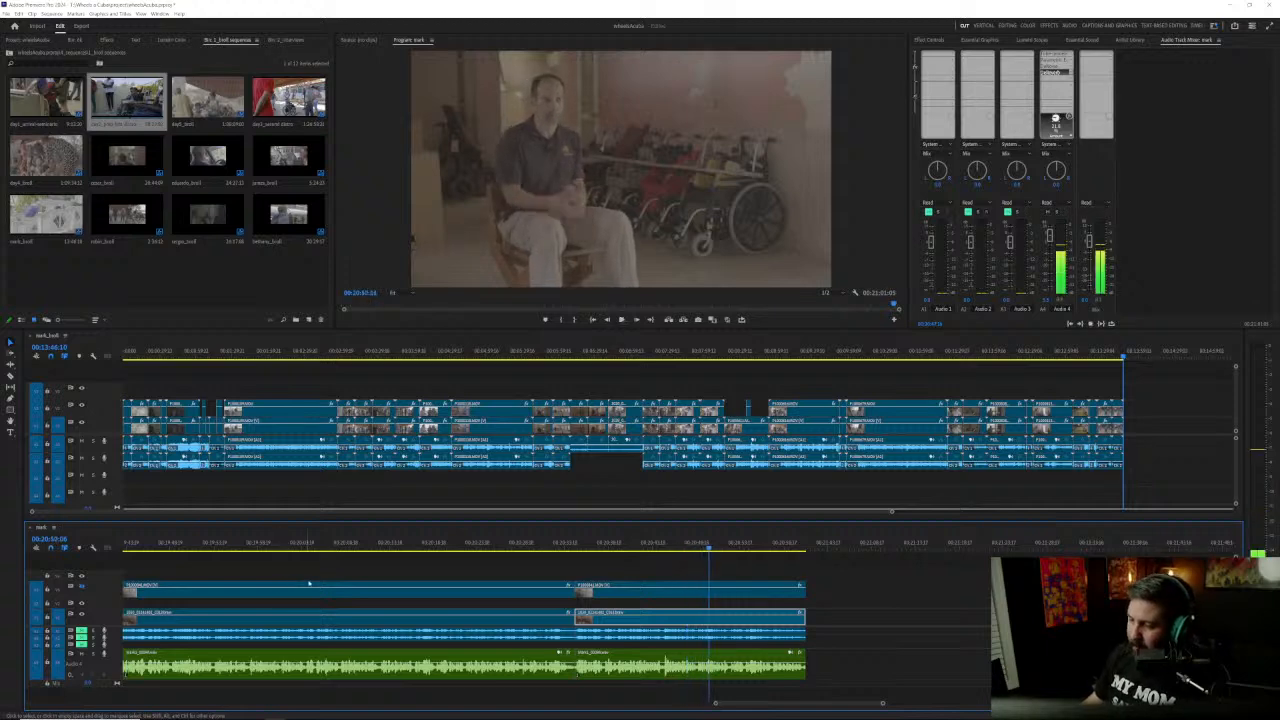
click(660, 546)
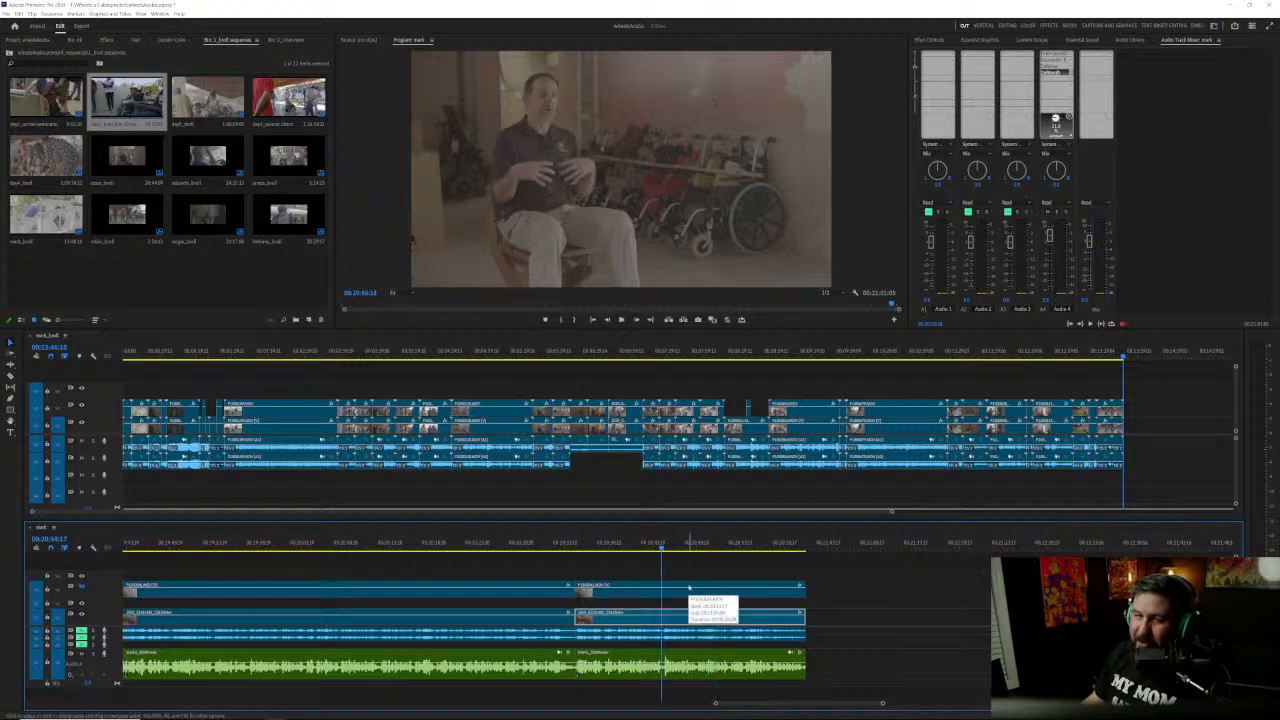
key(space)
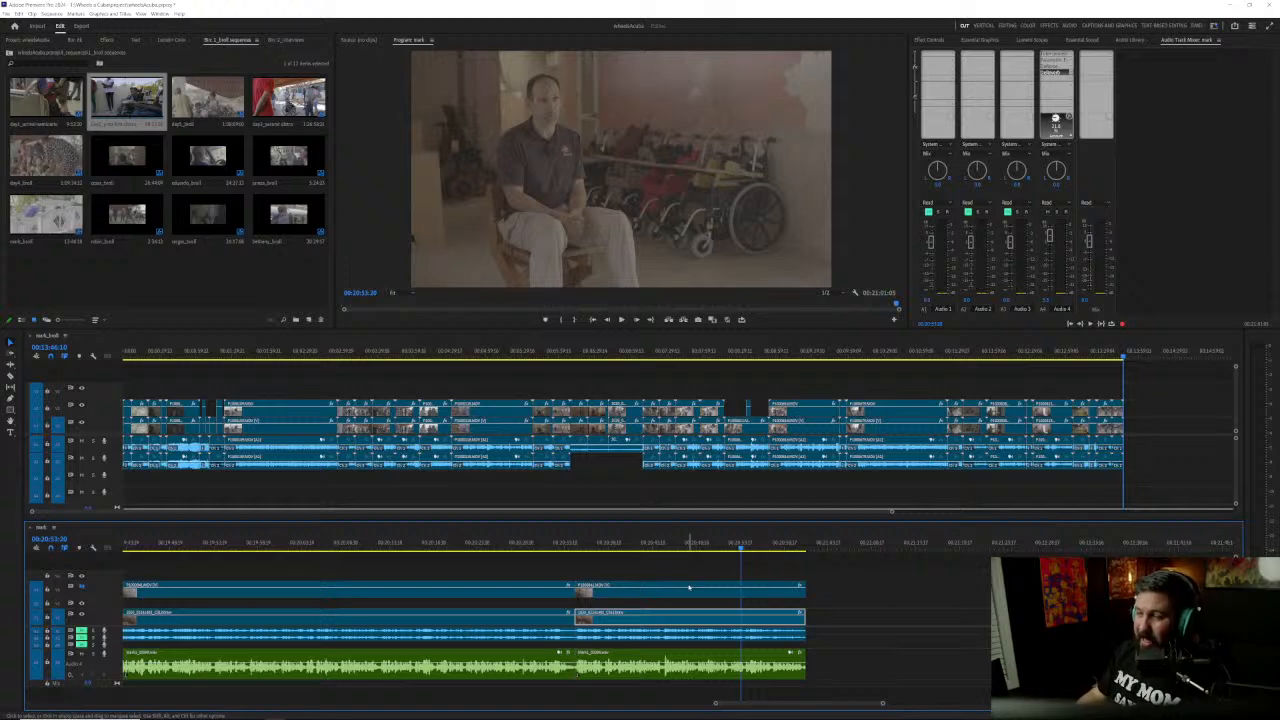
click(681, 565)
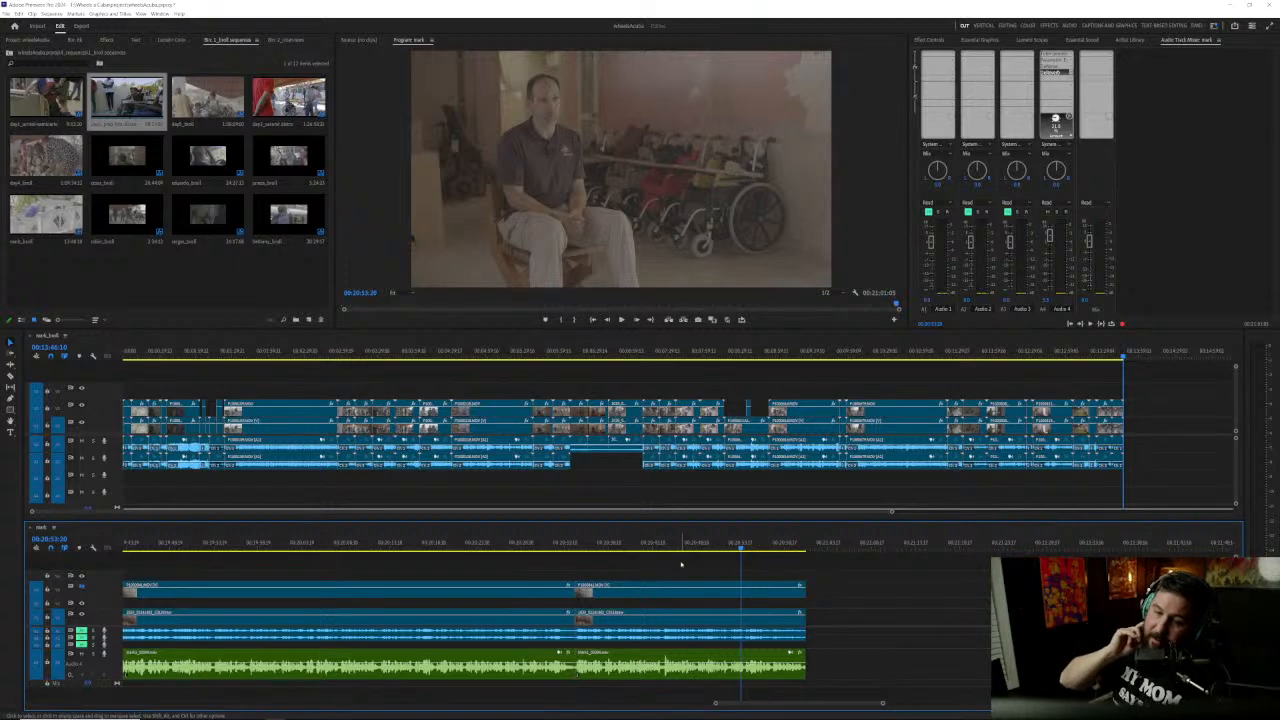
key(space)
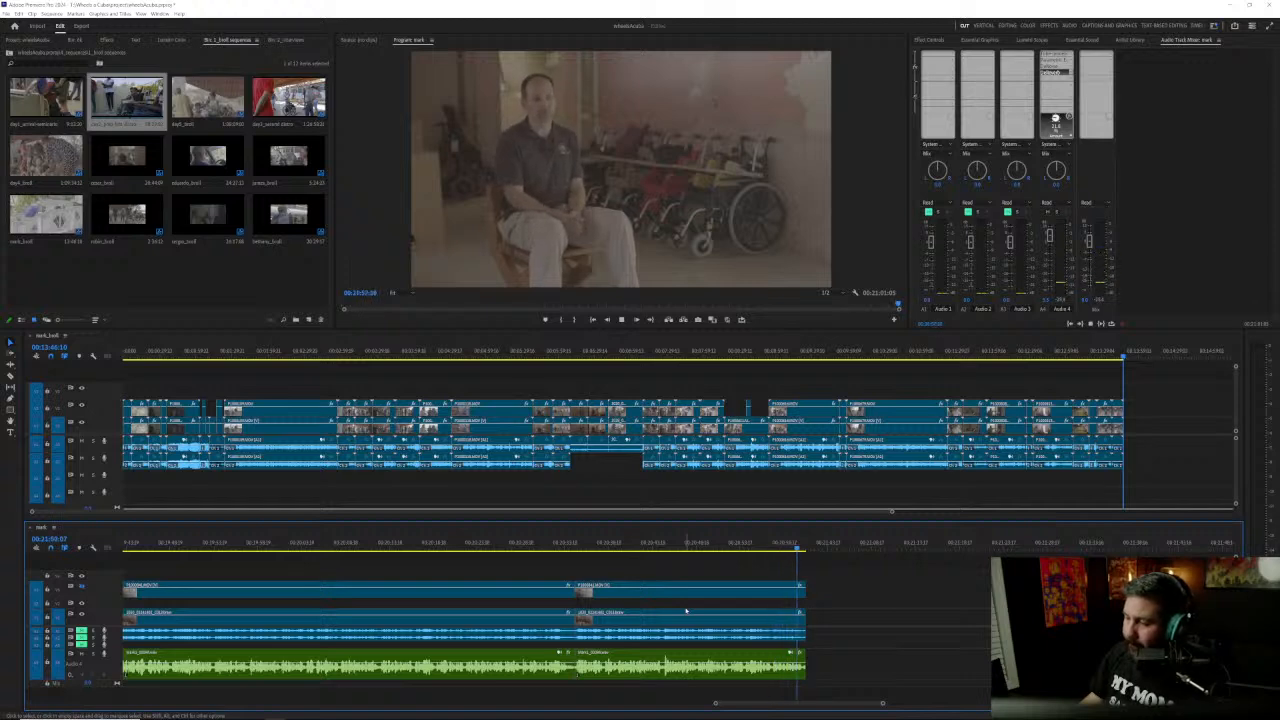
key(space)
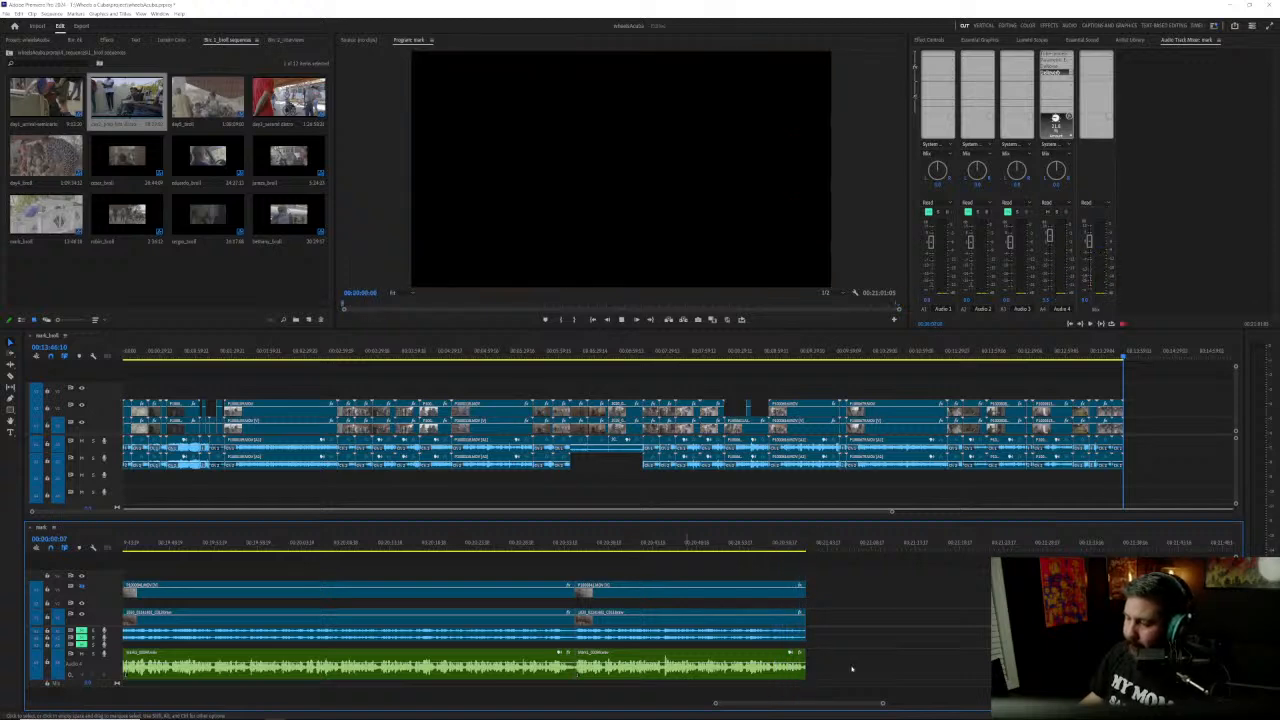
key(space)
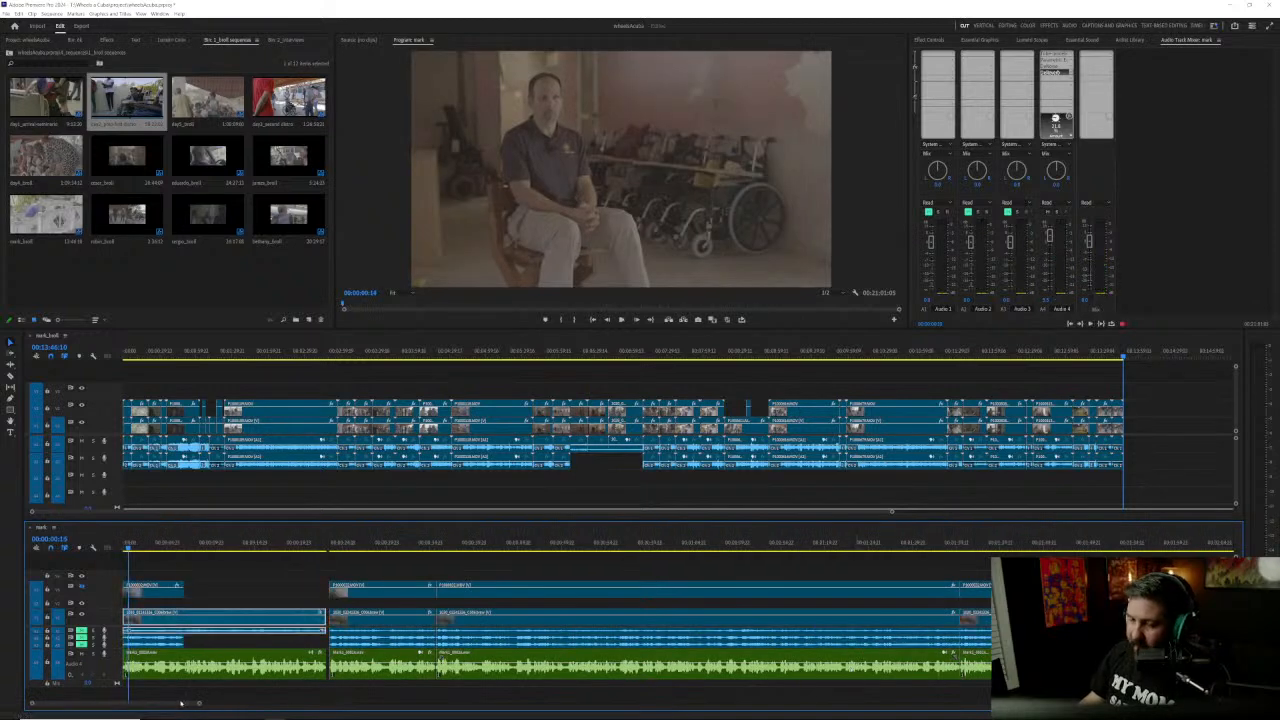
Step: Trim the end of the last clips on all video and audio tracks by a few frames and save the project
drag(177, 705, 858, 703)
scroll(843, 662, up, 4)
drag(766, 572, 797, 672)
drag(810, 593, 802, 593)
click(862, 578)
key(ctrl+s)
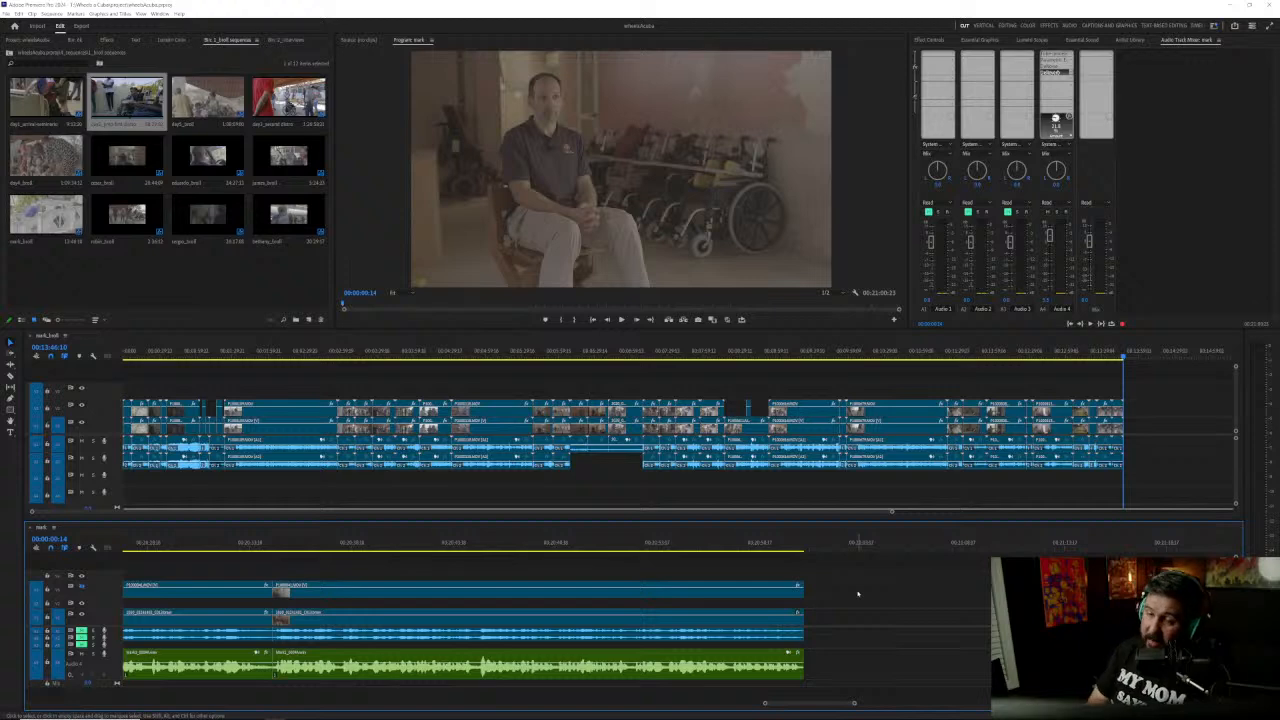
Step: Move the last block of clips on all tracks earlier to just after the preceding block, closing the large gap
key(backslash)
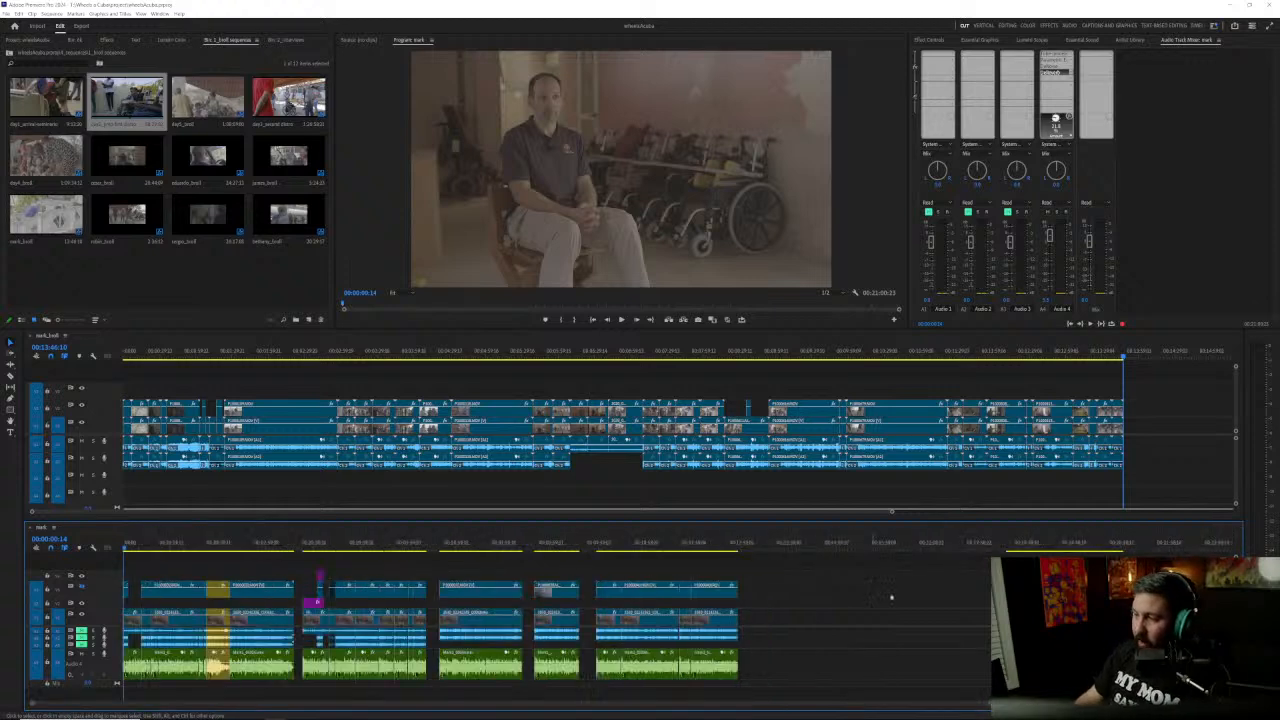
key(a)
drag(1011, 597, 753, 597)
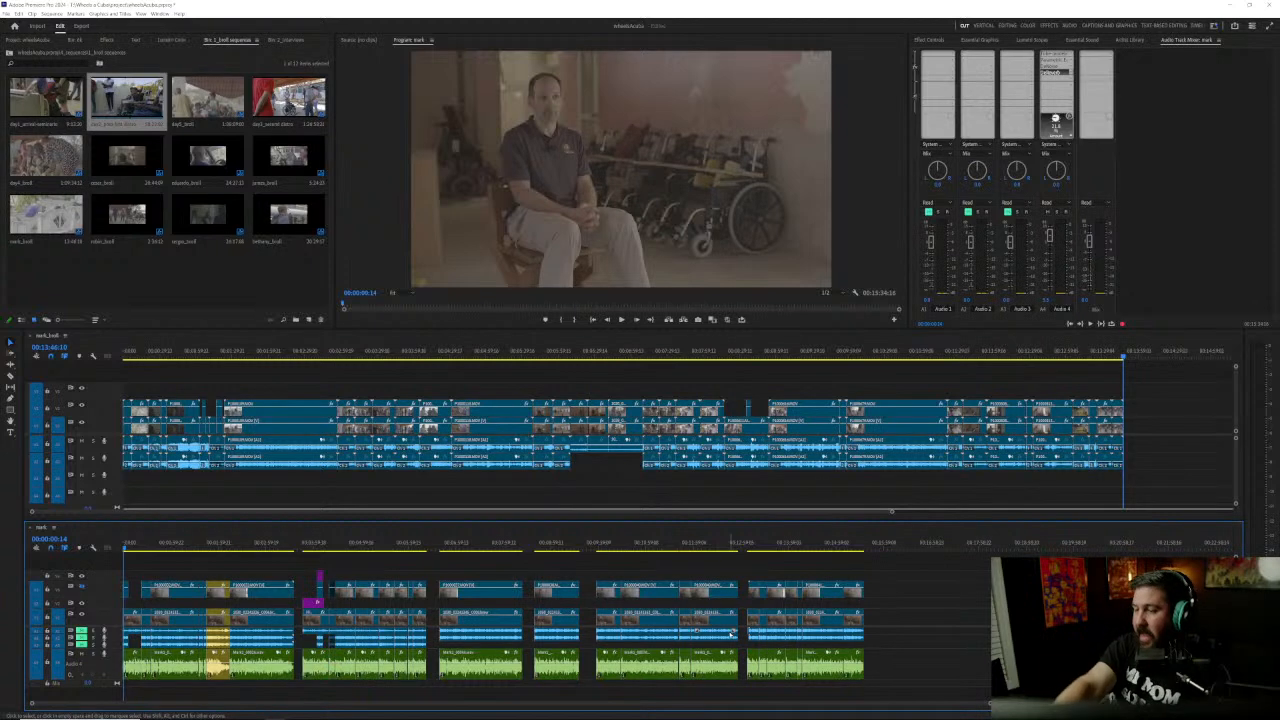
Step: Play short parts of the interview answers from about 00:04:29 and from the start of the third block
drag(164, 550, 336, 555)
key(space)
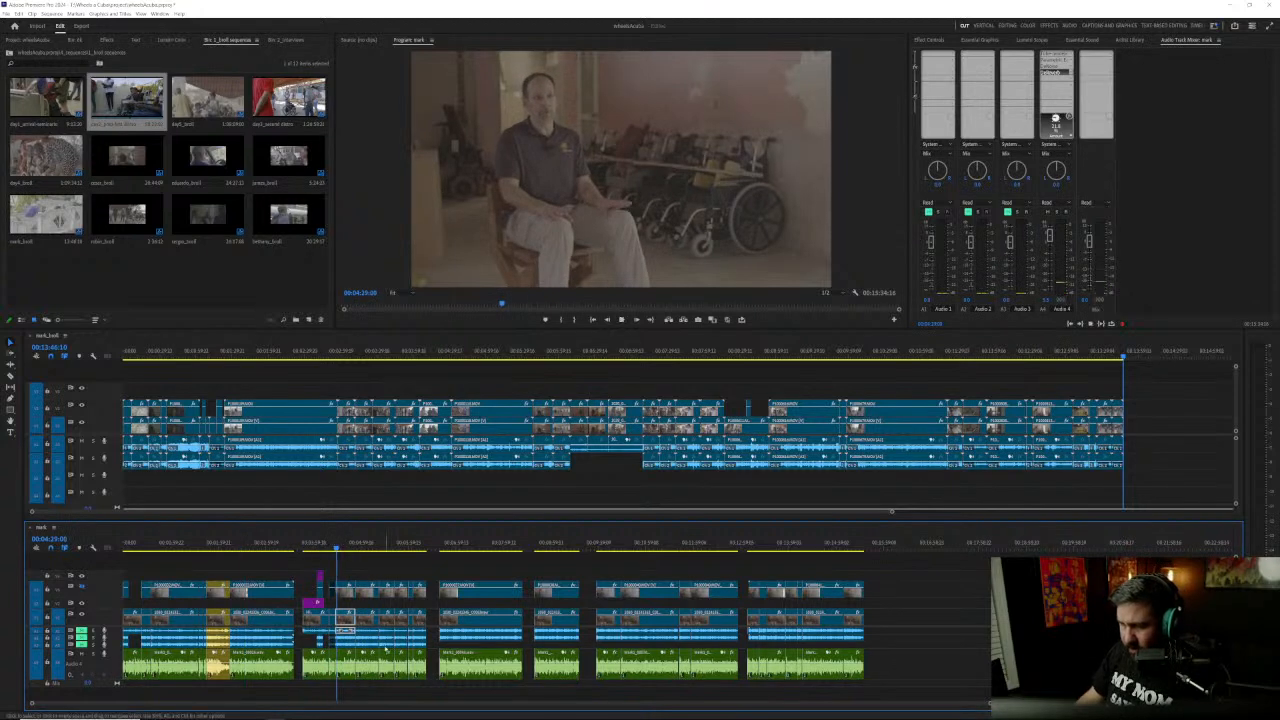
key(space)
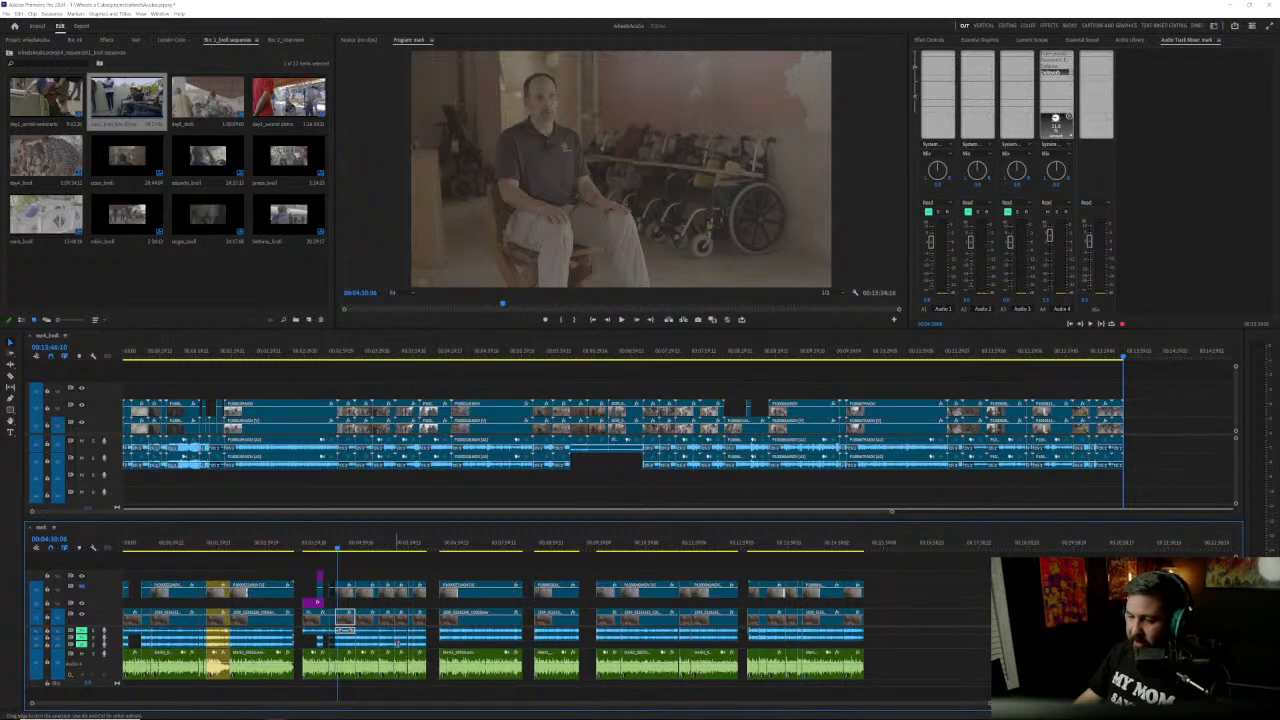
click(438, 548)
key(space)
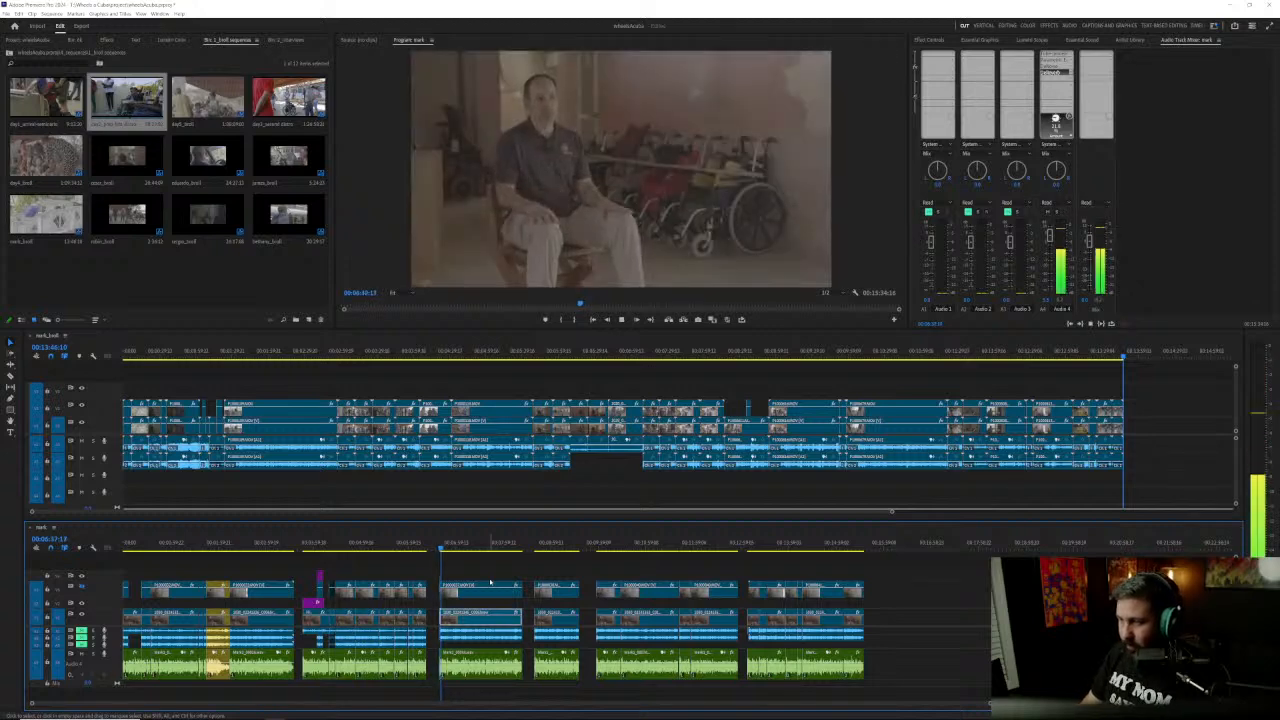
key(space)
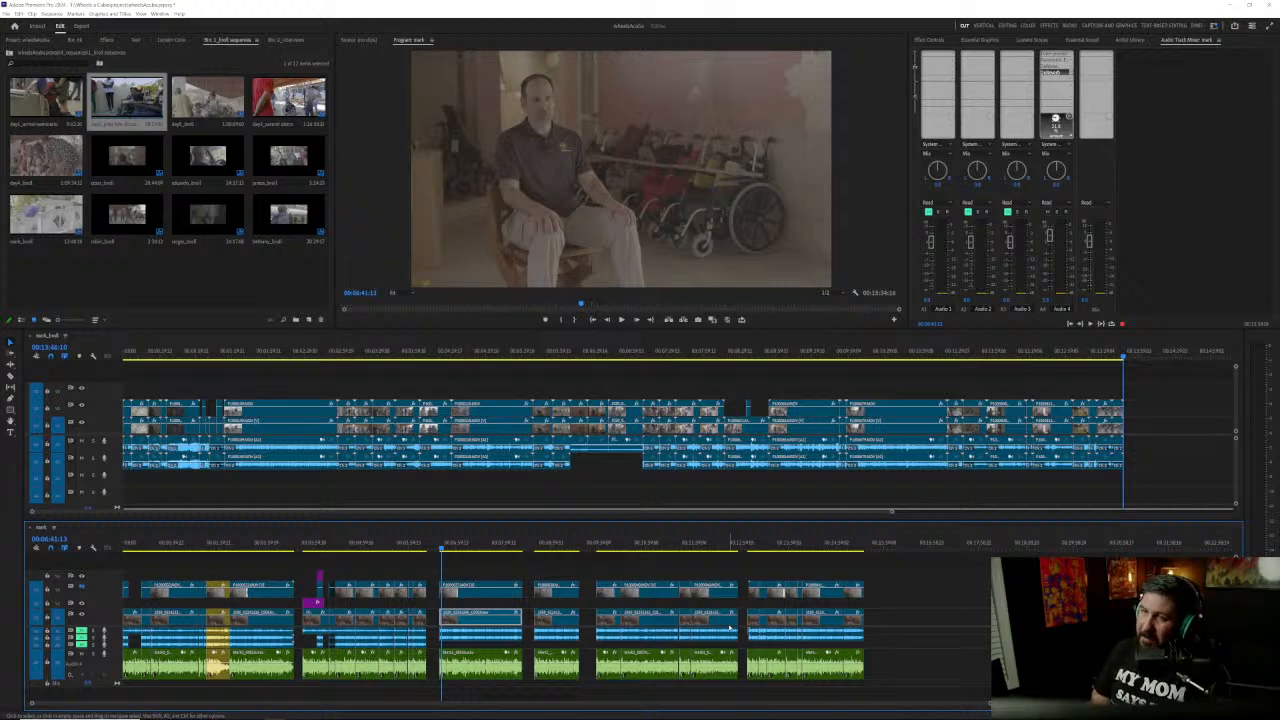
Step: Deselect the interview clip, save the project, and view and close the footage folder's properties
click(305, 562)
key(ctrl+s)
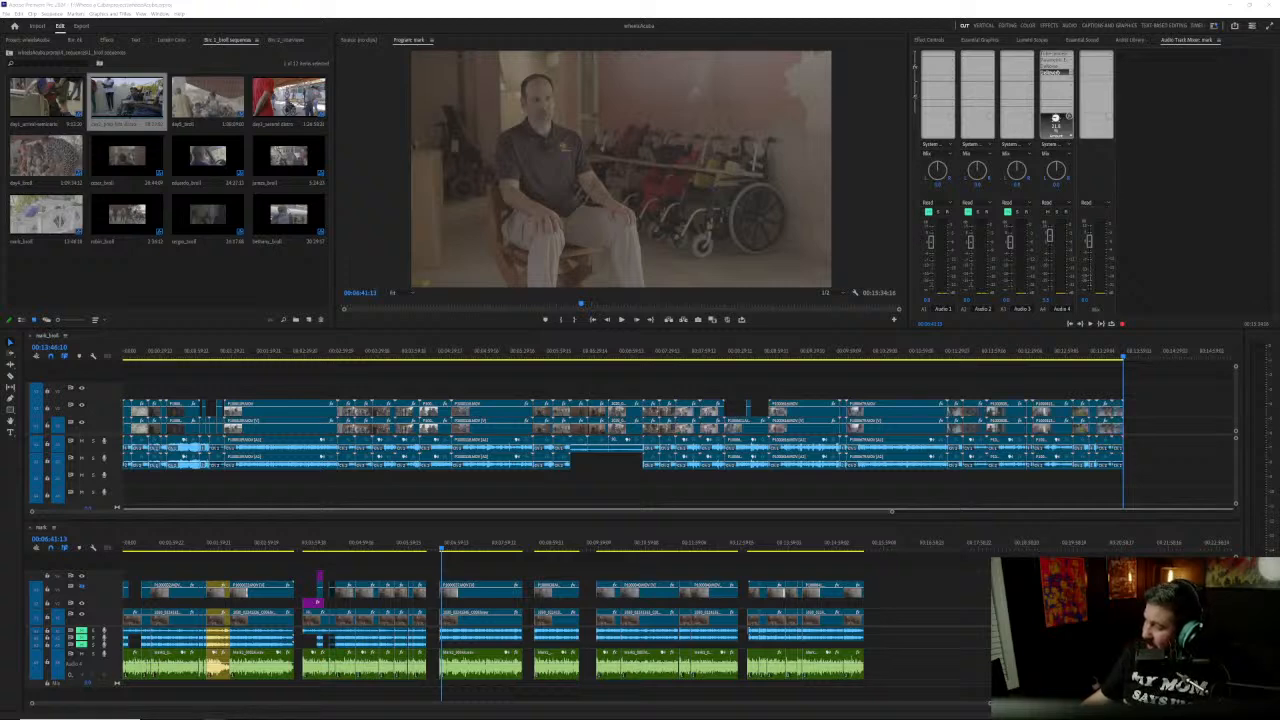
key(alt+Tab)
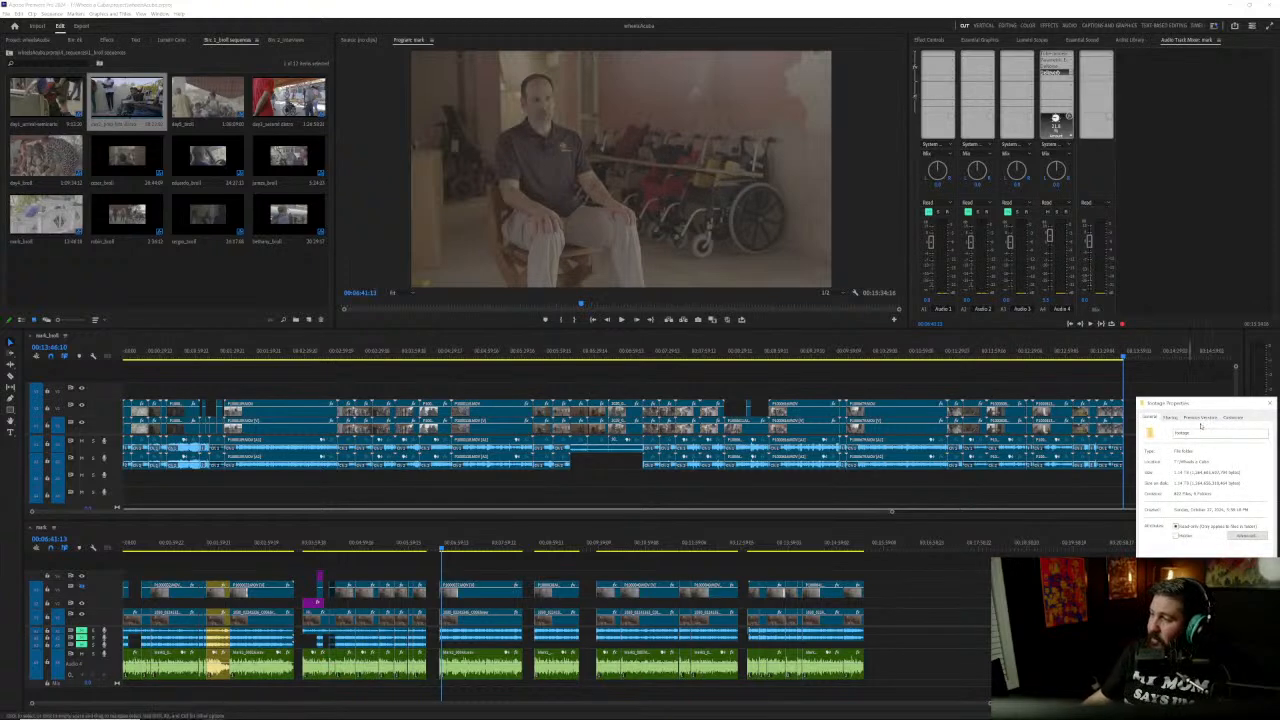
click(1268, 404)
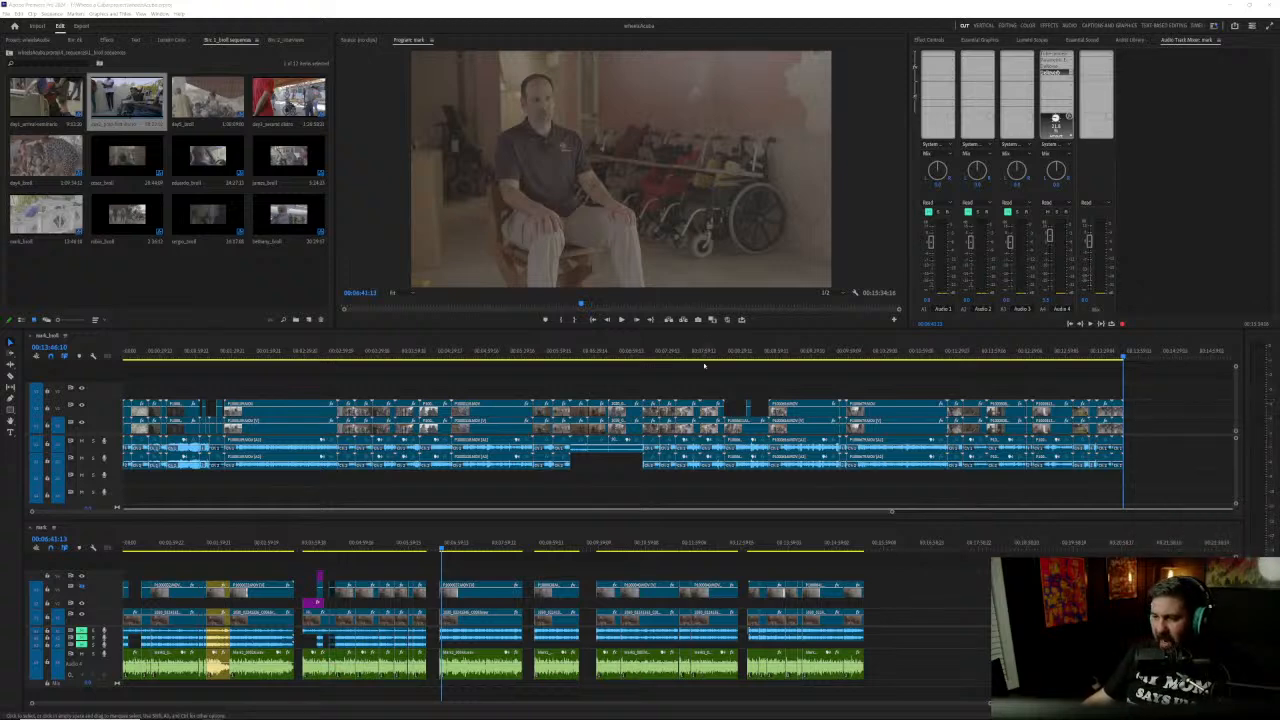
Step: Reveal the wheelchair repair b-roll clip at 00:07:27:07 in the project, then view and close its file properties
click(665, 352)
right_click(665, 411)
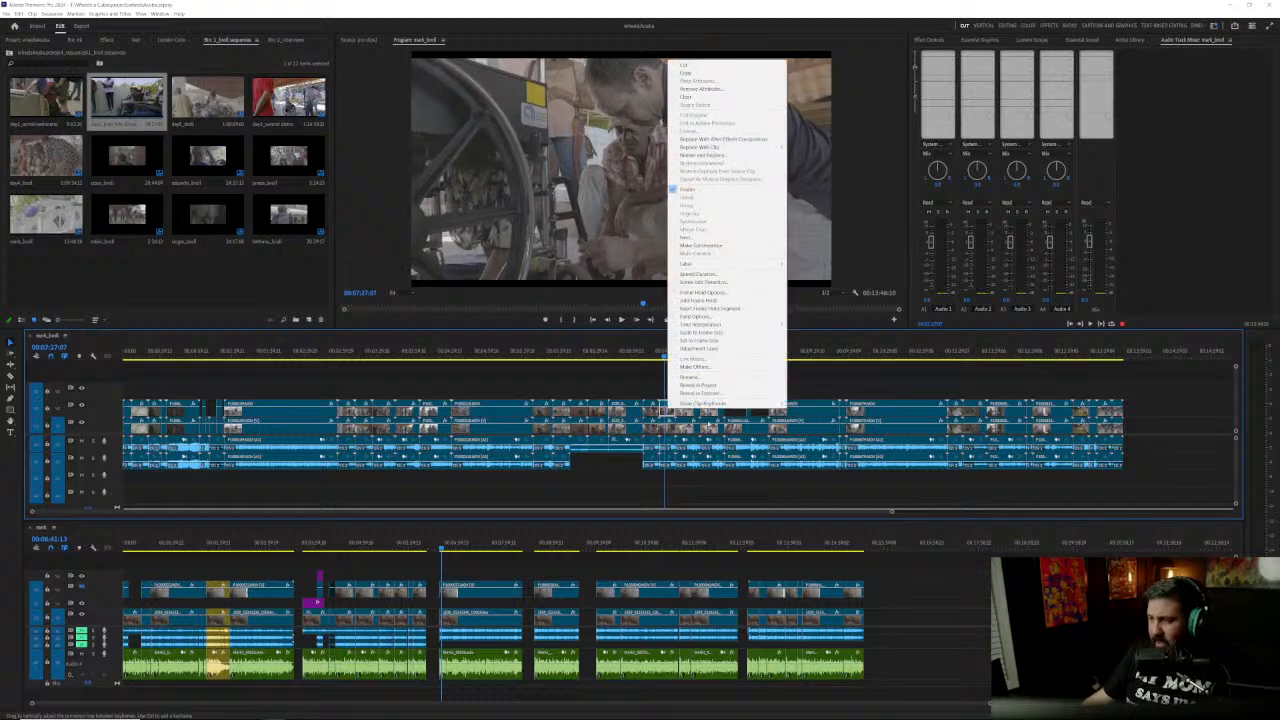
click(710, 391)
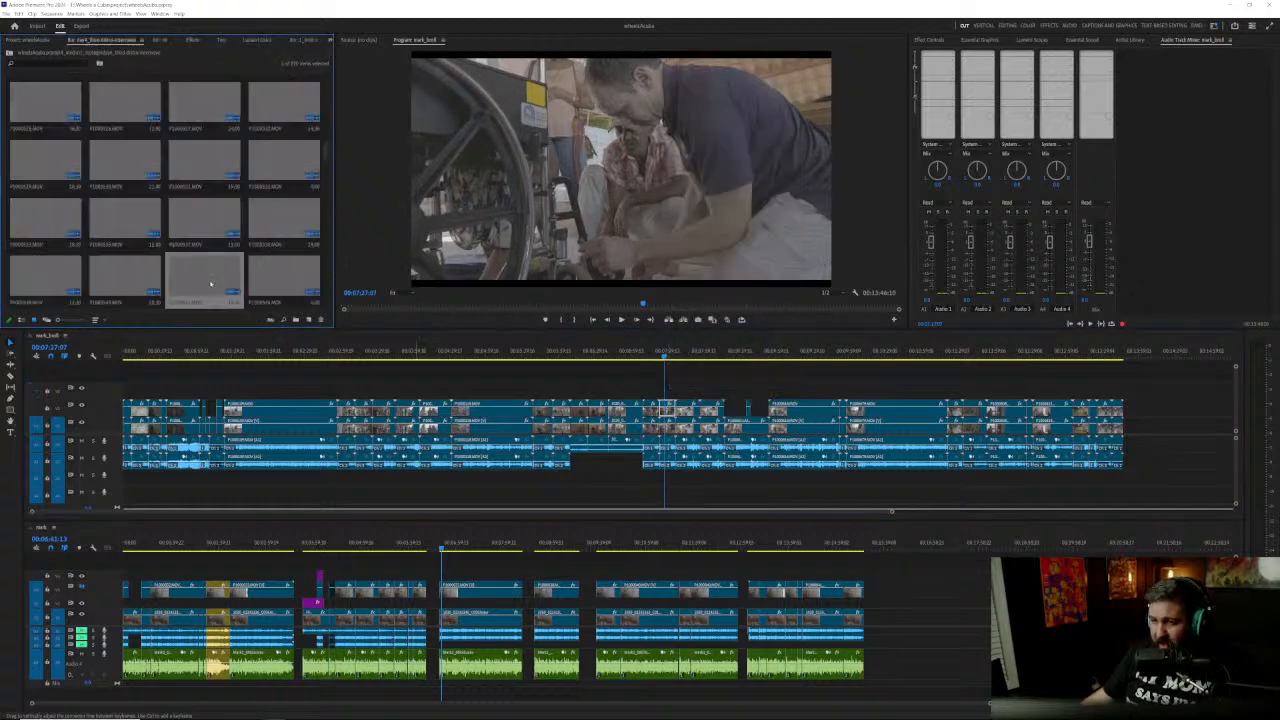
right_click(207, 281)
click(250, 368)
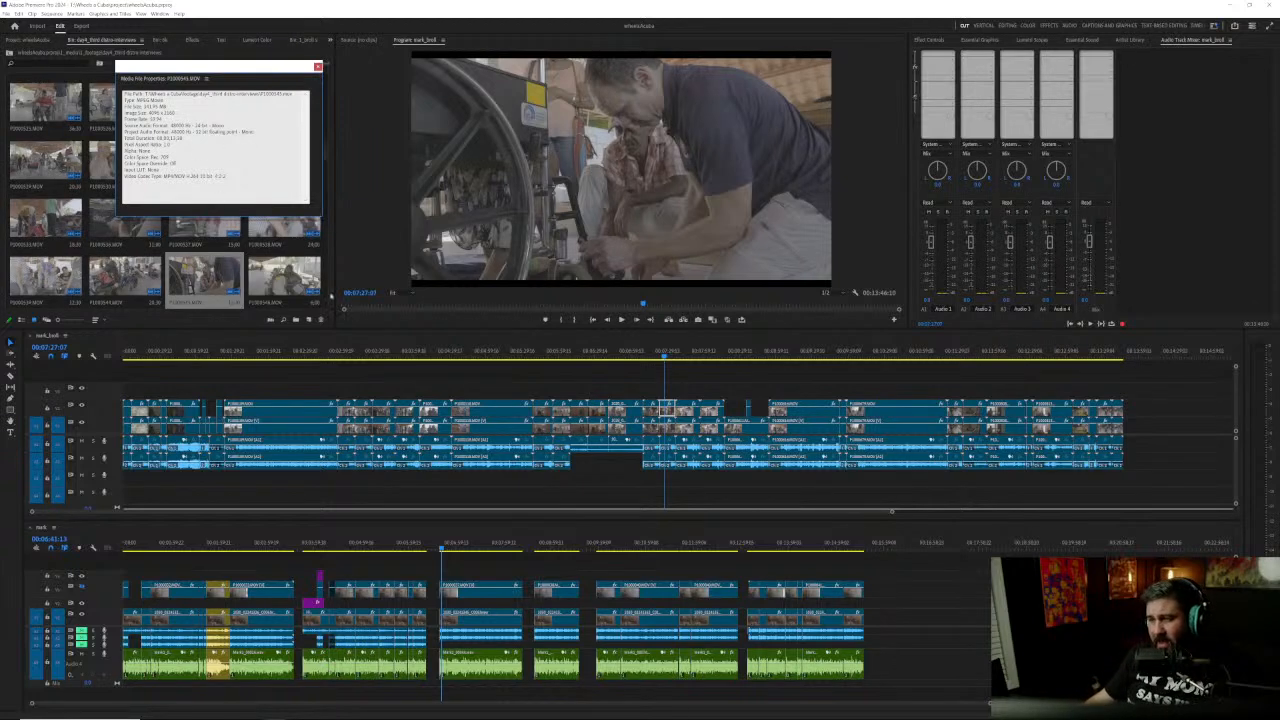
click(317, 67)
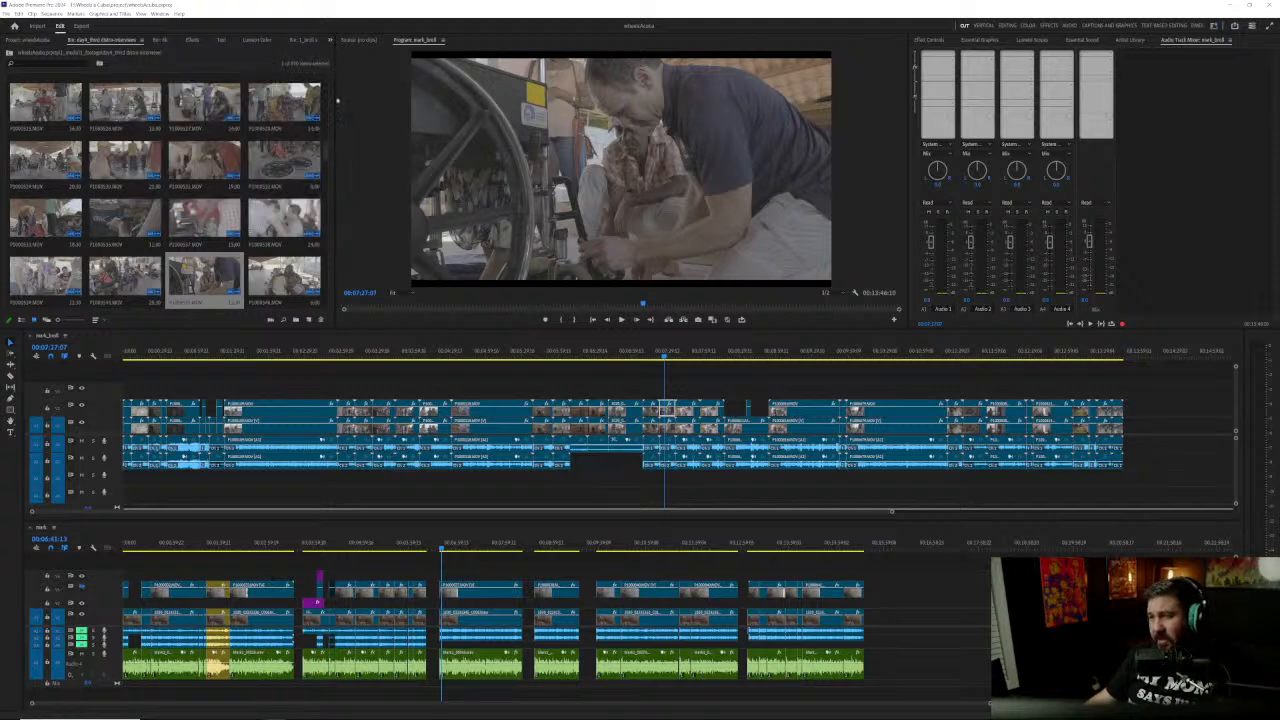
Step: Skim the b-roll timeline to 00:12:11:09 and place an adjustment layer from the assets bin above the clip there
drag(470, 353, 377, 356)
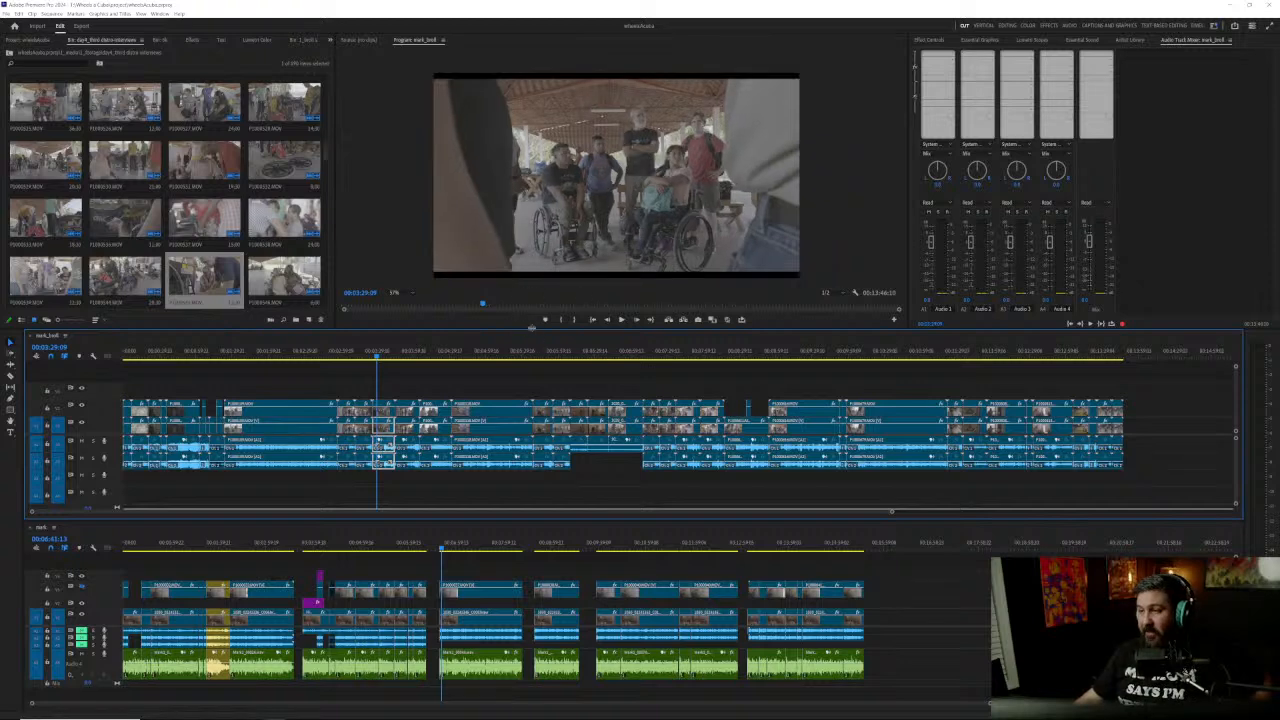
click(560, 350)
drag(560, 350, 1007, 367)
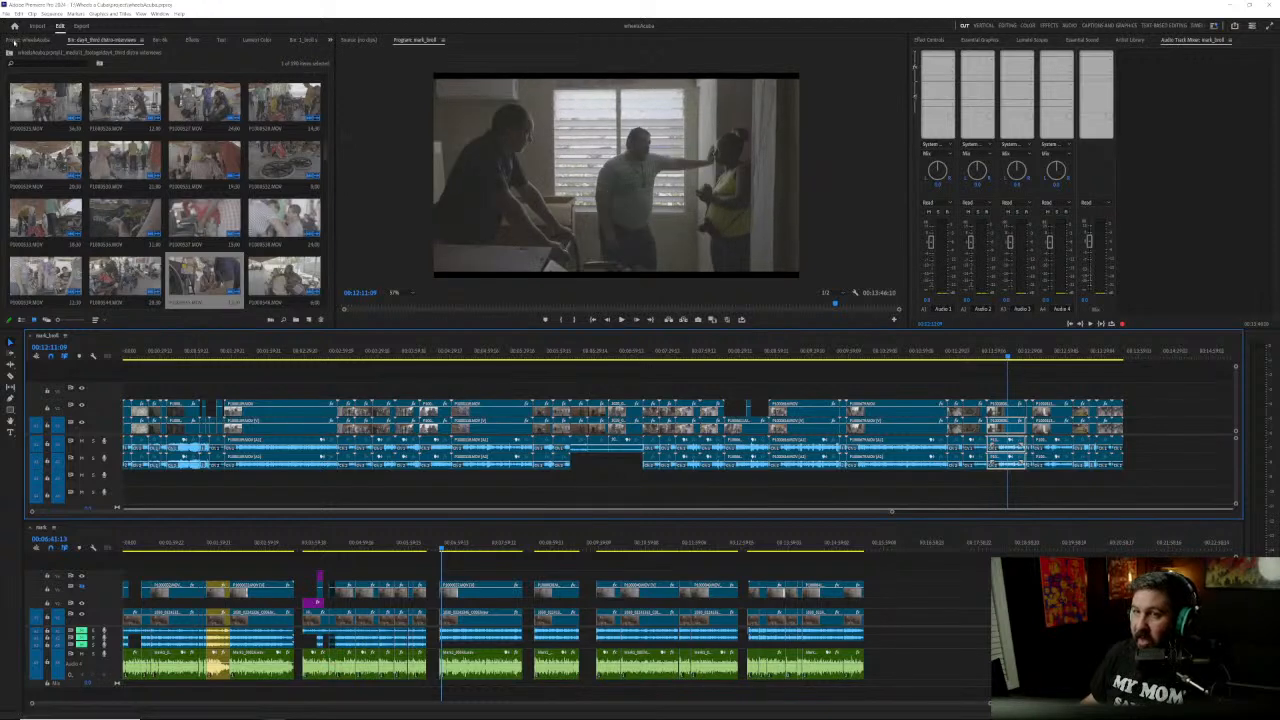
click(14, 40)
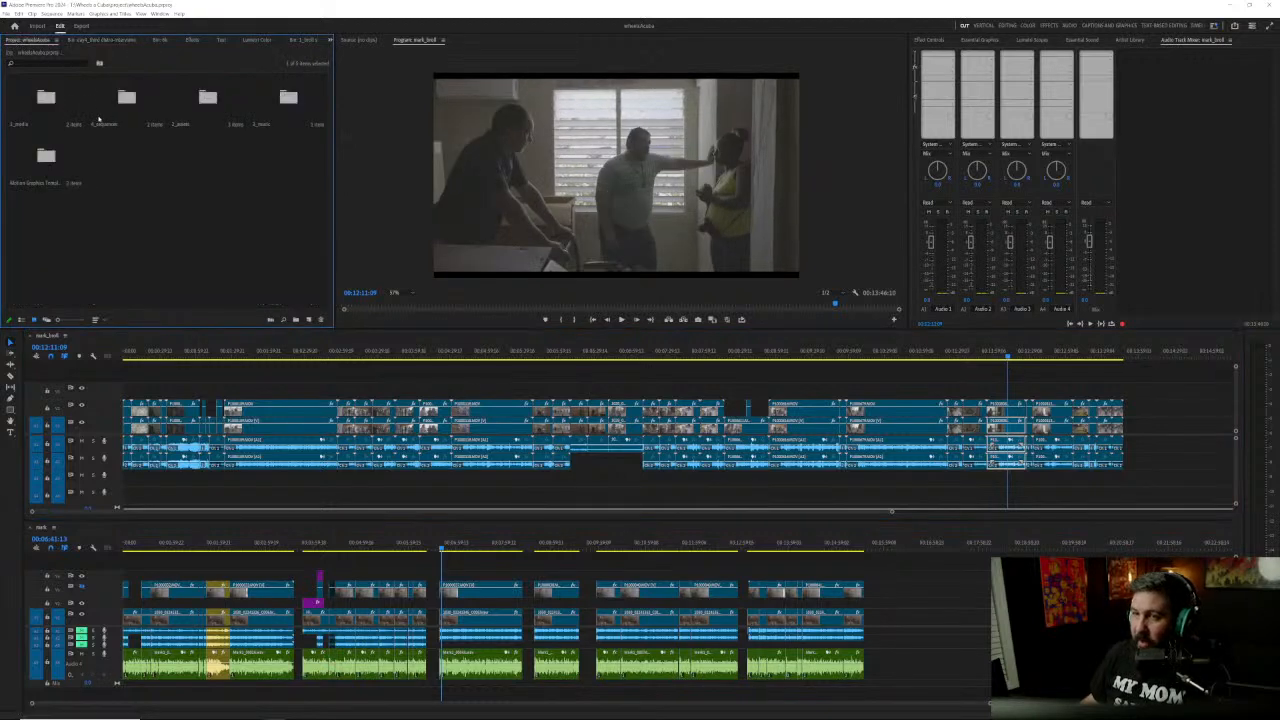
double_click(207, 97)
drag(62, 87, 994, 392)
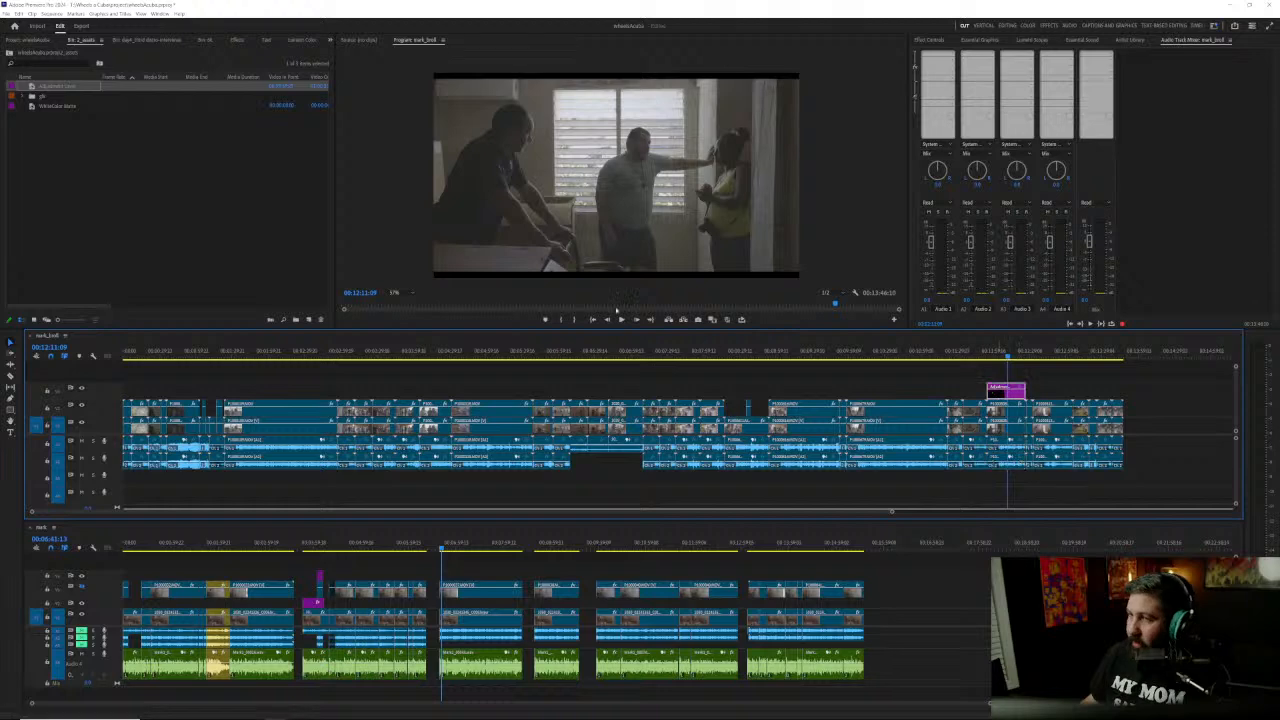
Step: Apply the standard Panasonic natural Rec709 input LUT to the adjustment layer in Lumetri Color
click(50, 41)
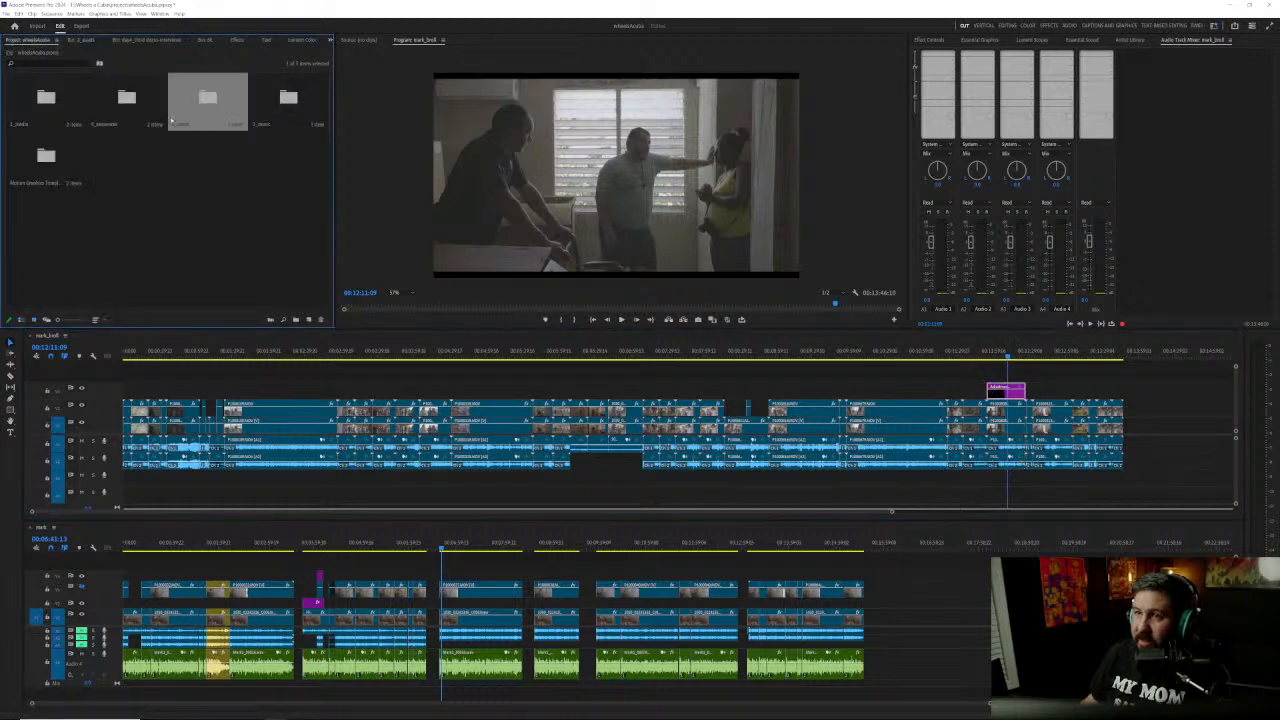
click(298, 41)
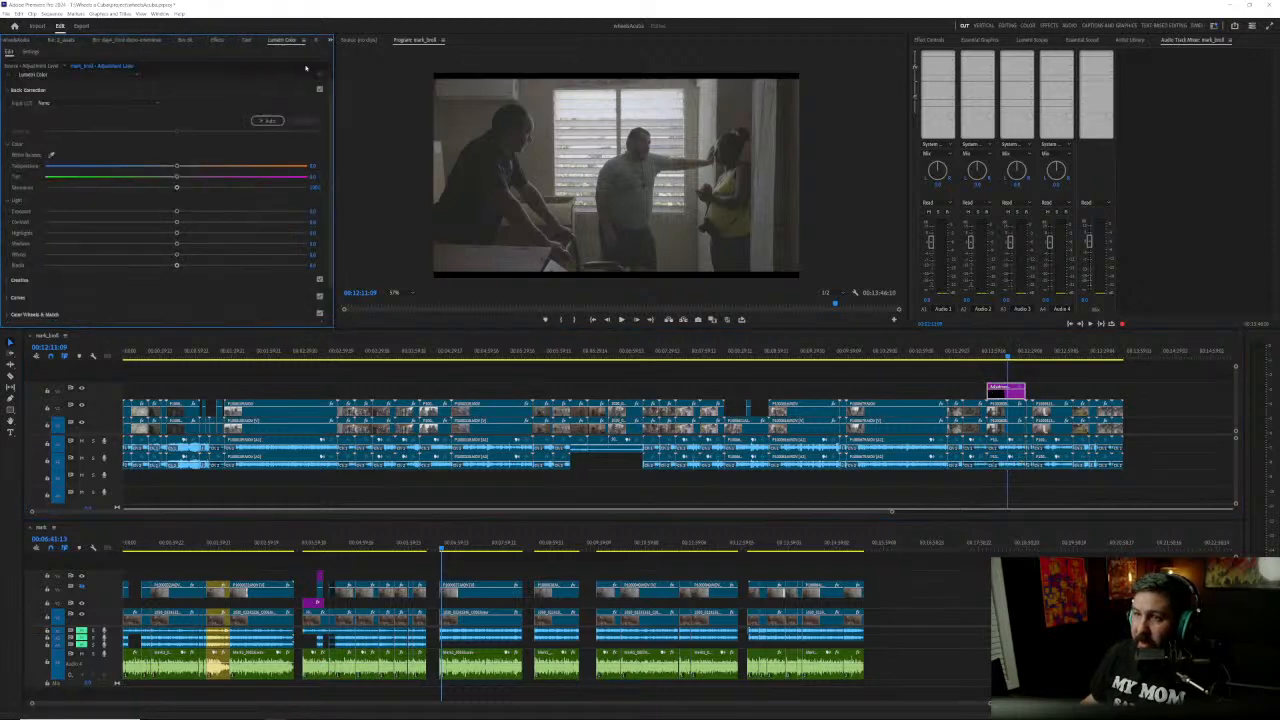
click(98, 103)
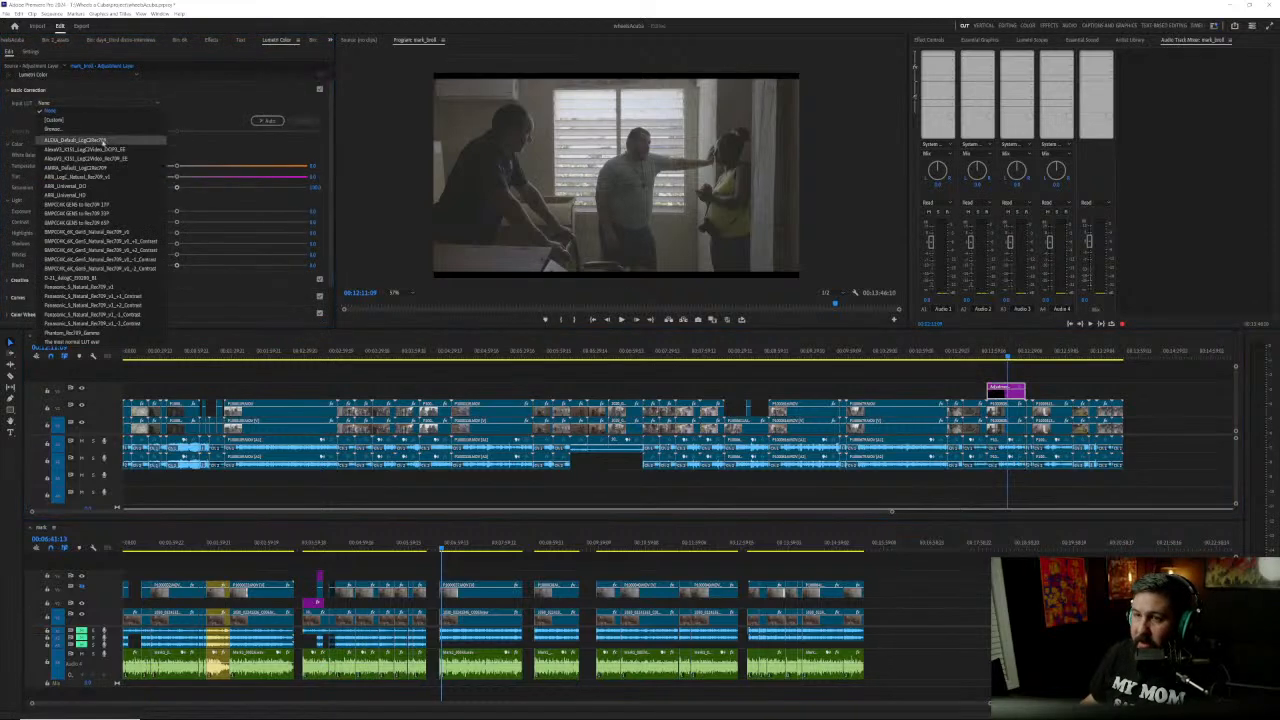
click(112, 287)
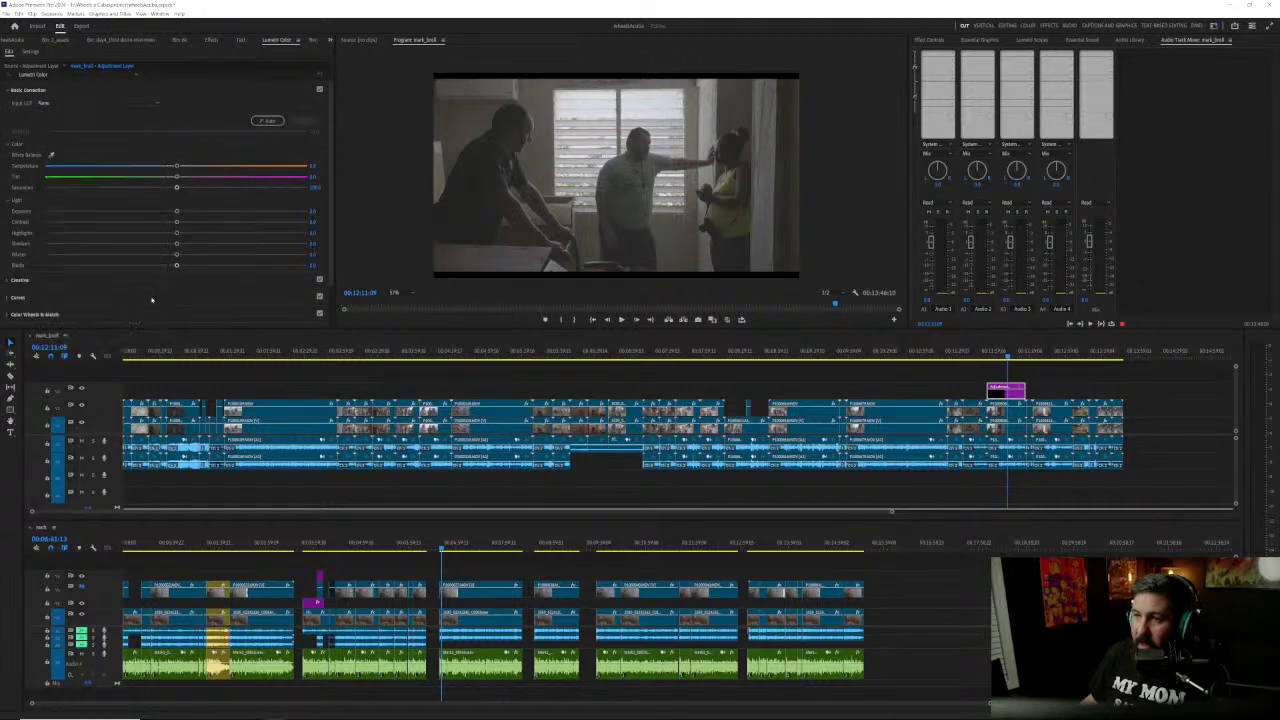
Step: Lower the adjustment layer's shadows and raise its highlights and contrast in the basic correction
click(1002, 390)
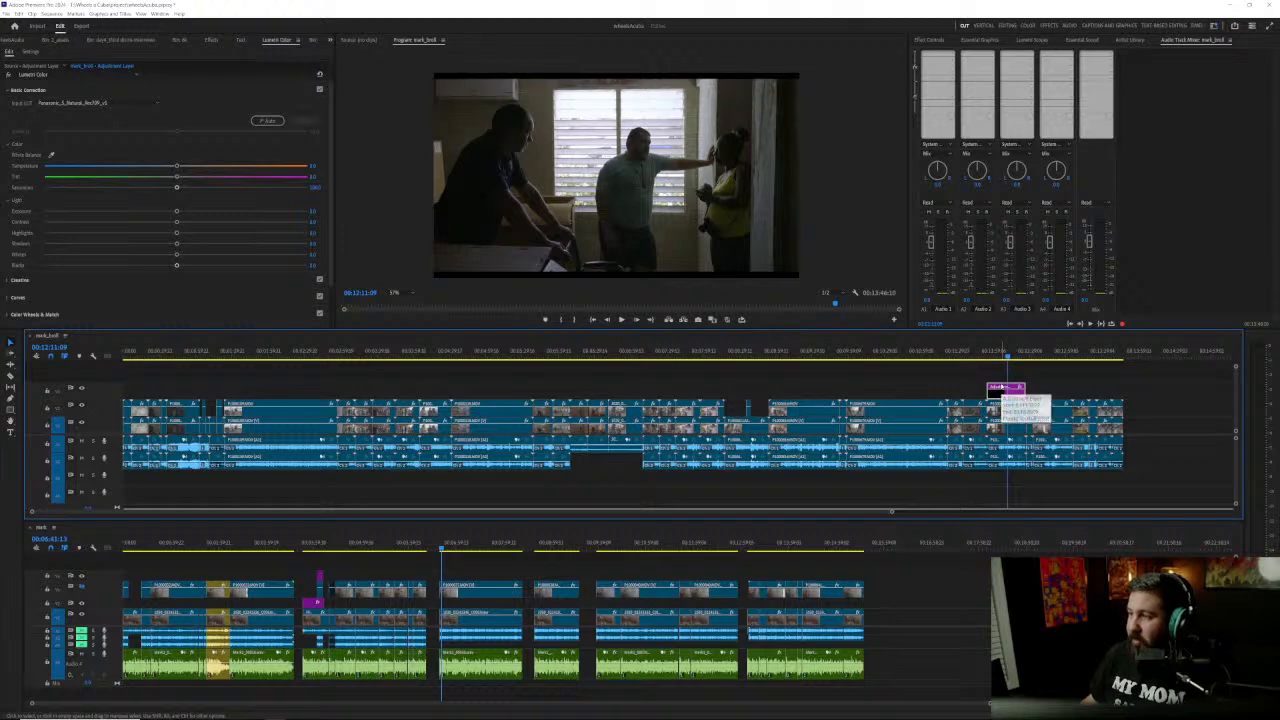
mouse_move(176, 244)
mouse_down()
mouse_move(128, 245)
mouse_move(191, 233)
mouse_up()
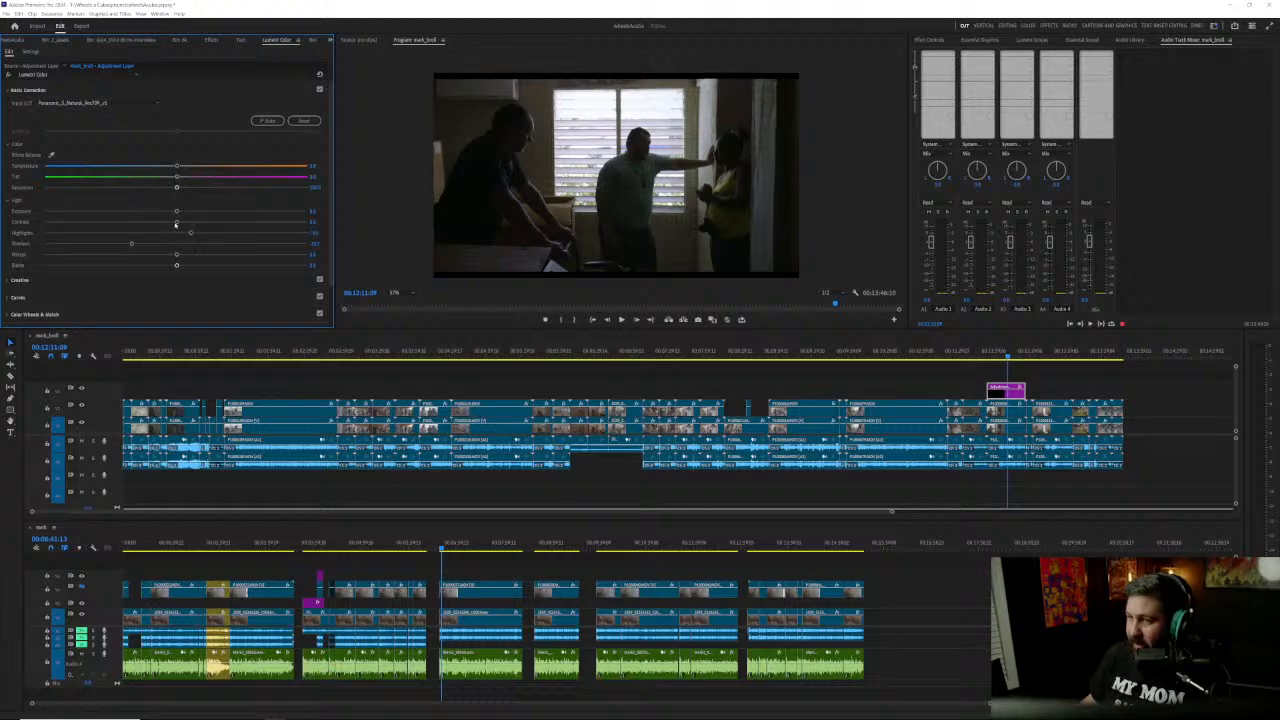
drag(212, 225, 209, 226)
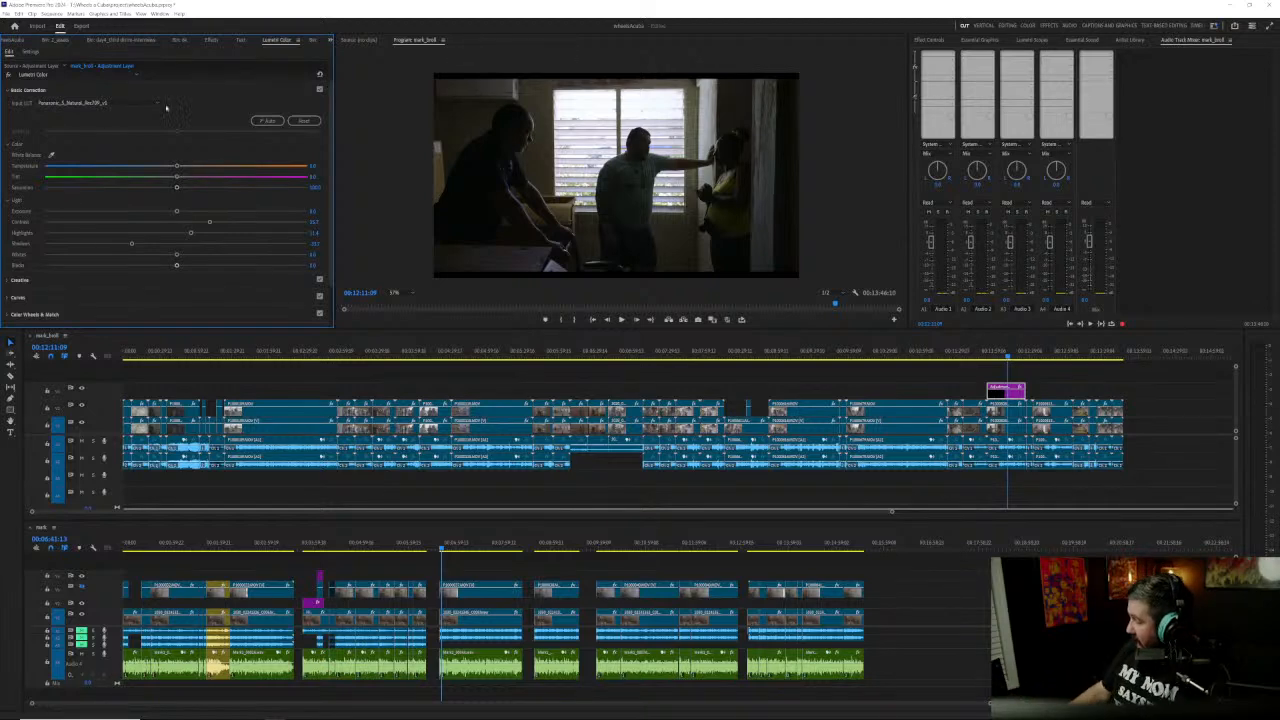
Step: Extend the adjustment layer back to the start of the conversation clip around 00:00:46 and split it after that group of shots
click(179, 355)
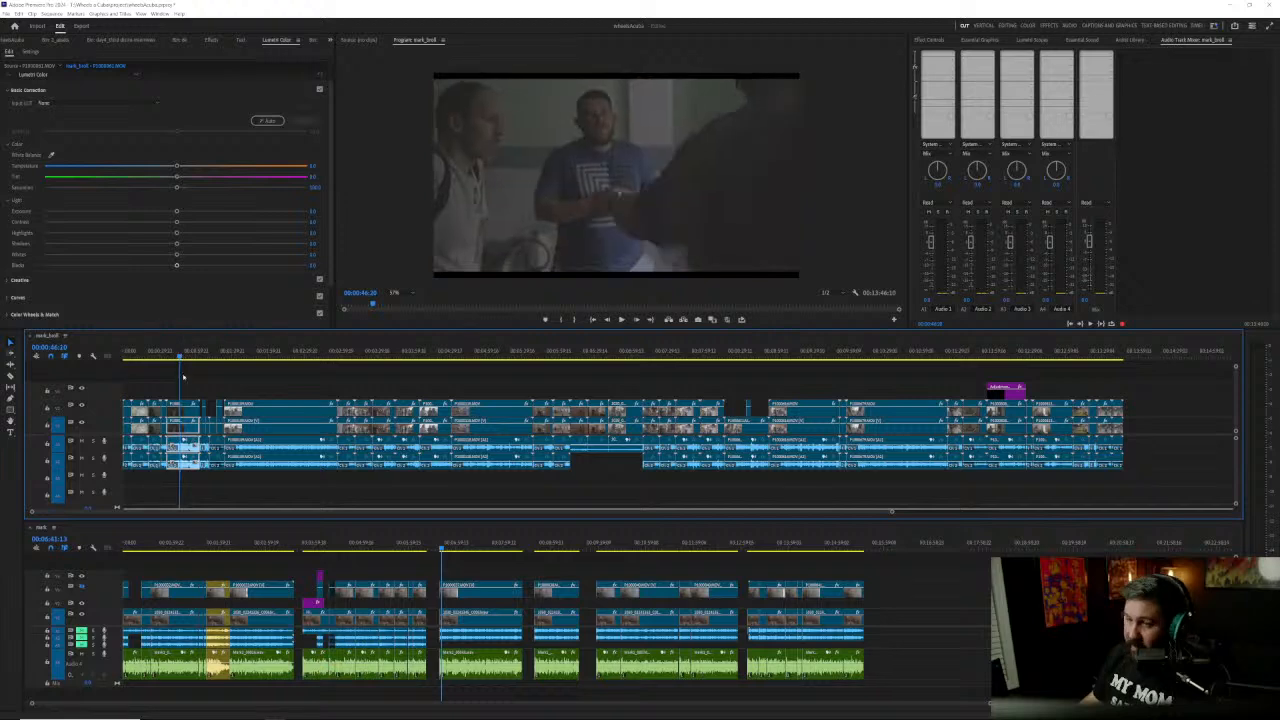
click(183, 408)
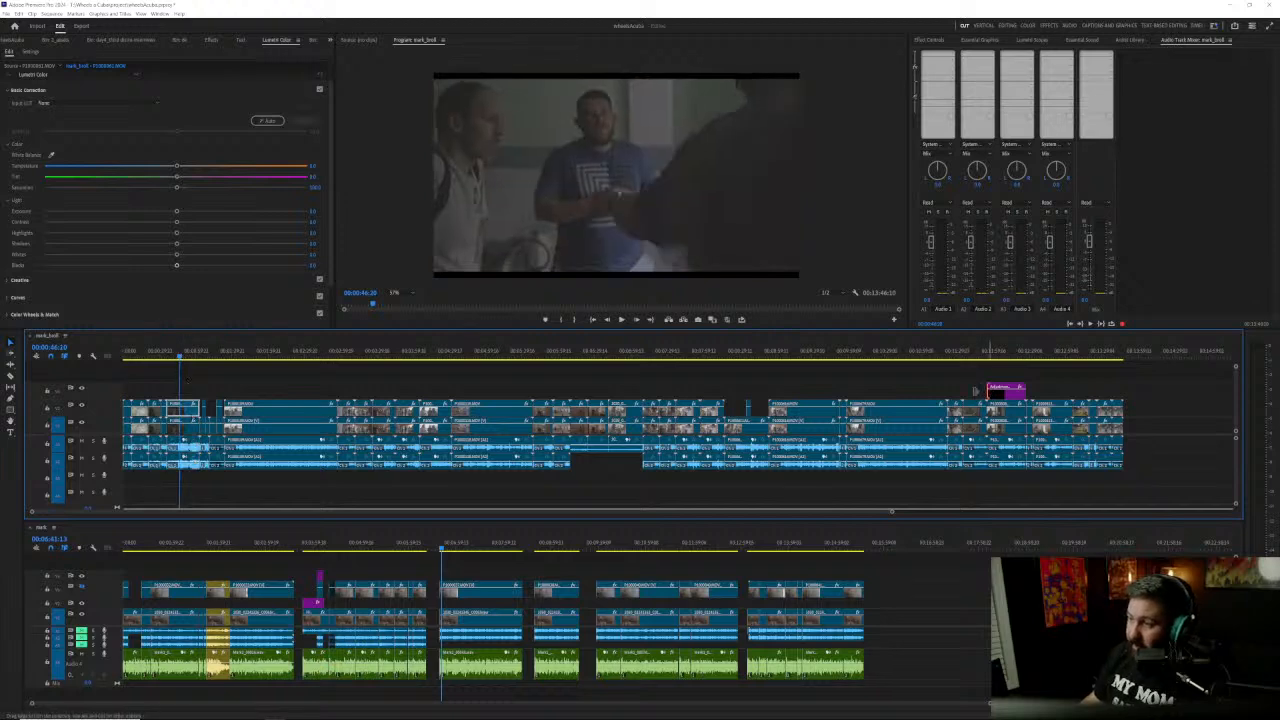
drag(990, 391, 168, 389)
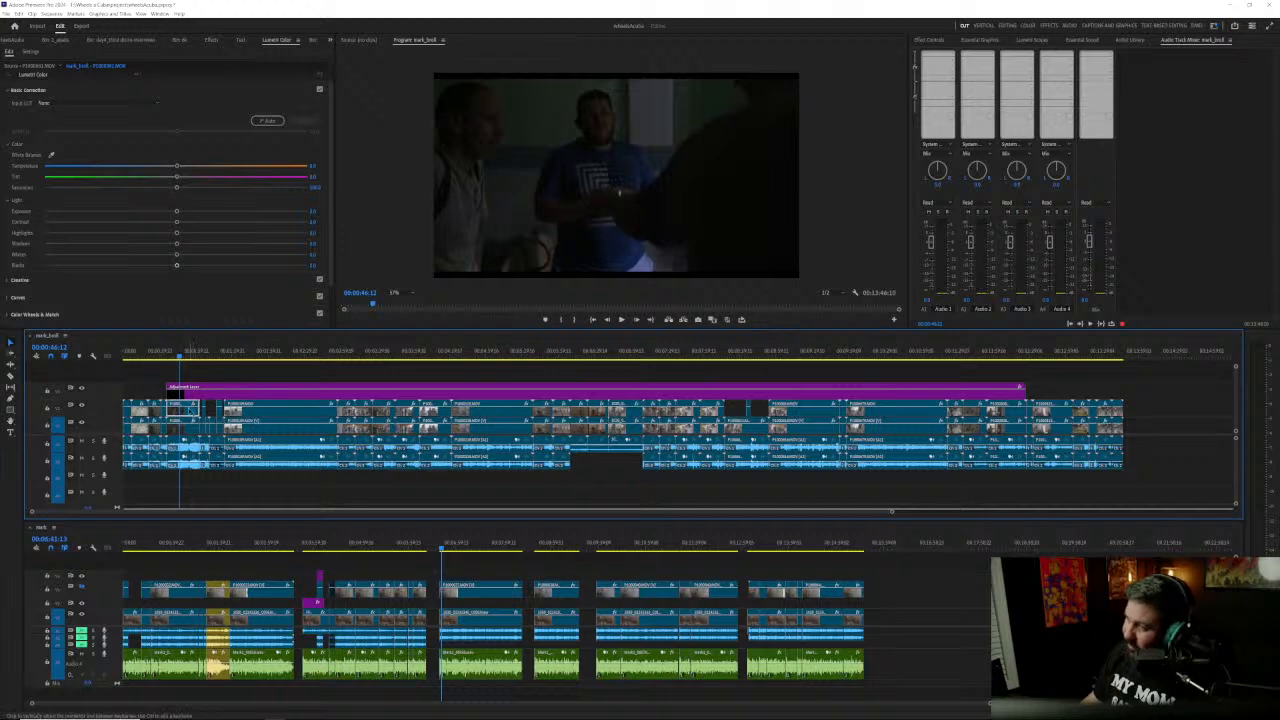
click(195, 392)
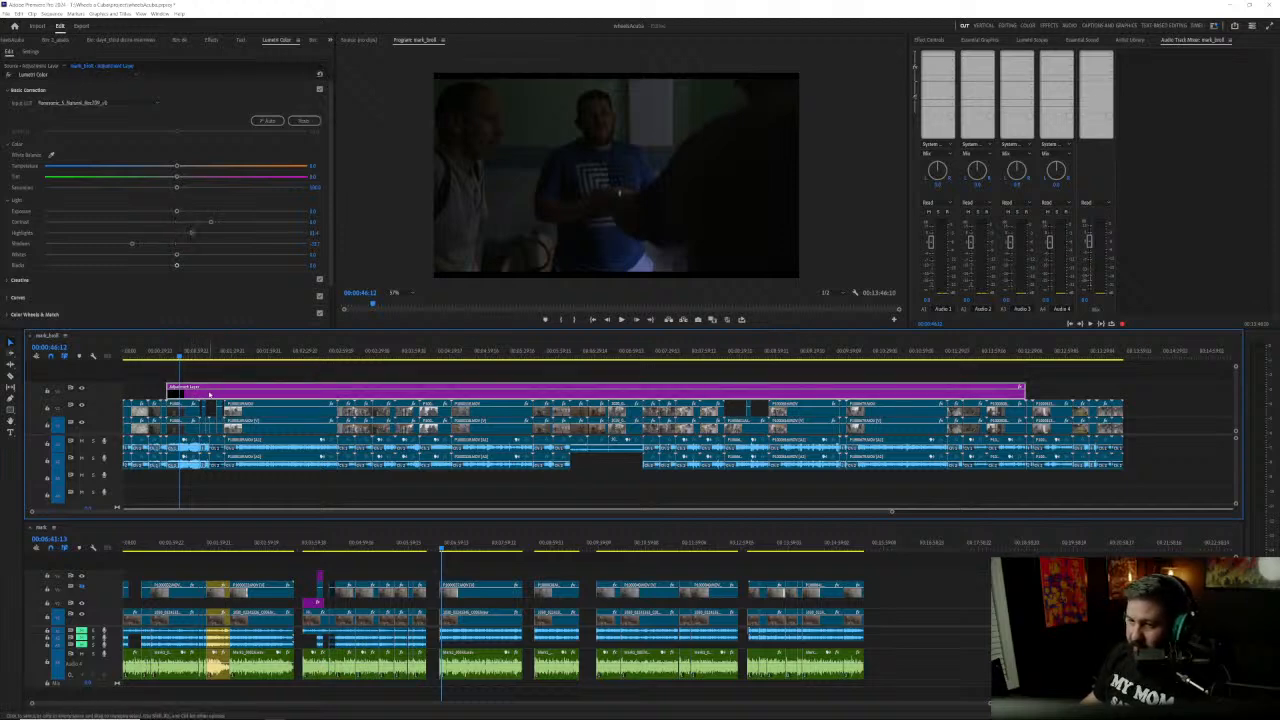
click(205, 351)
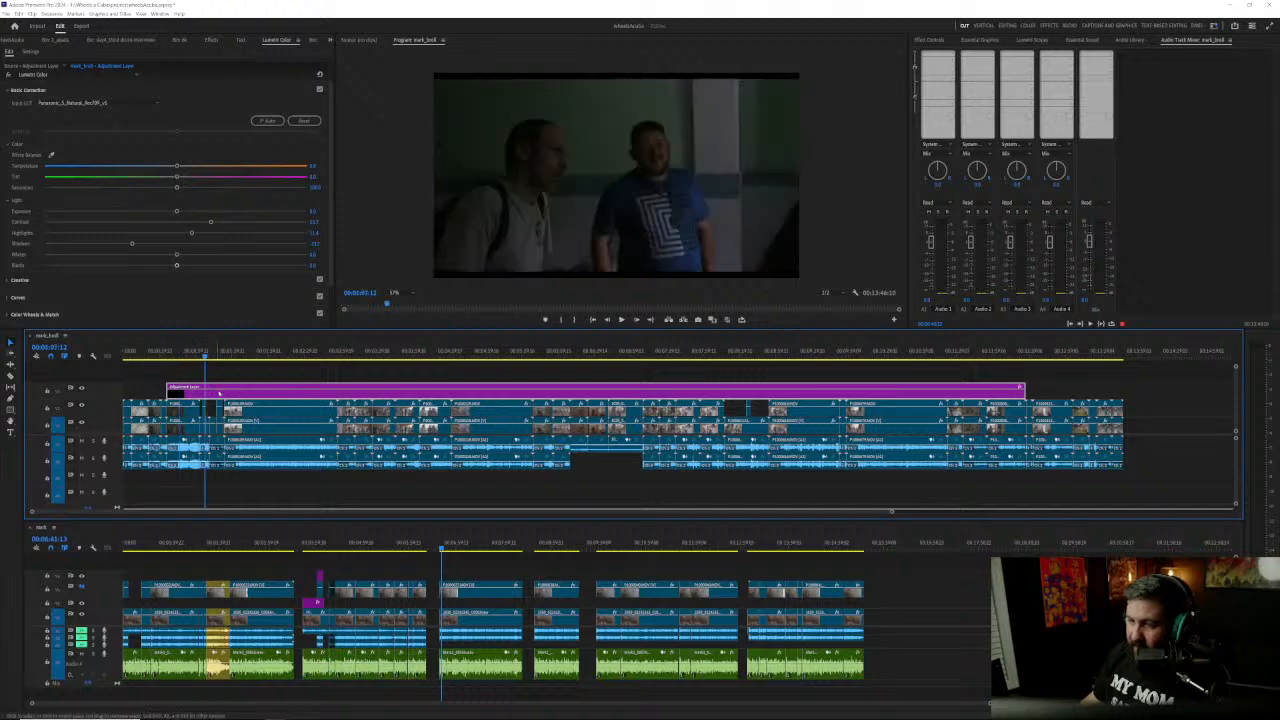
key(ctrl+k)
Step: Review the graded conversation shots between about 00:00:43 and 00:00:52 and save the project
click(186, 352)
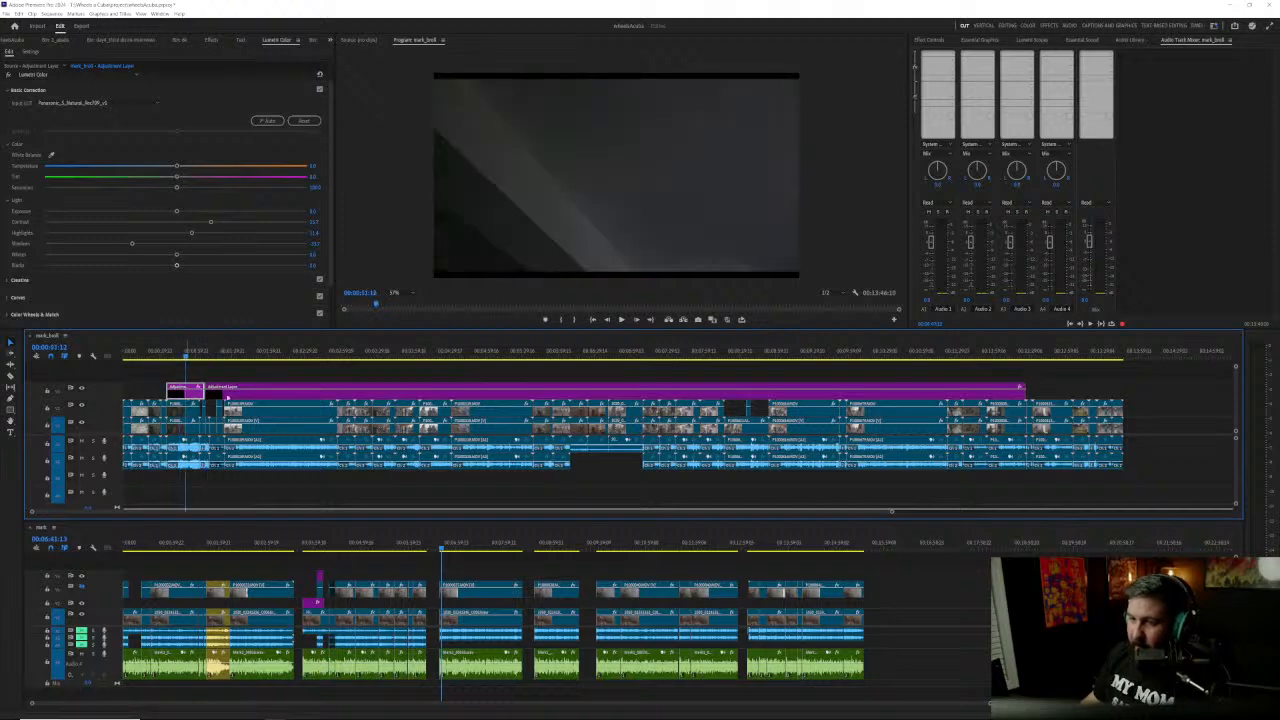
click(178, 352)
drag(179, 359, 174, 359)
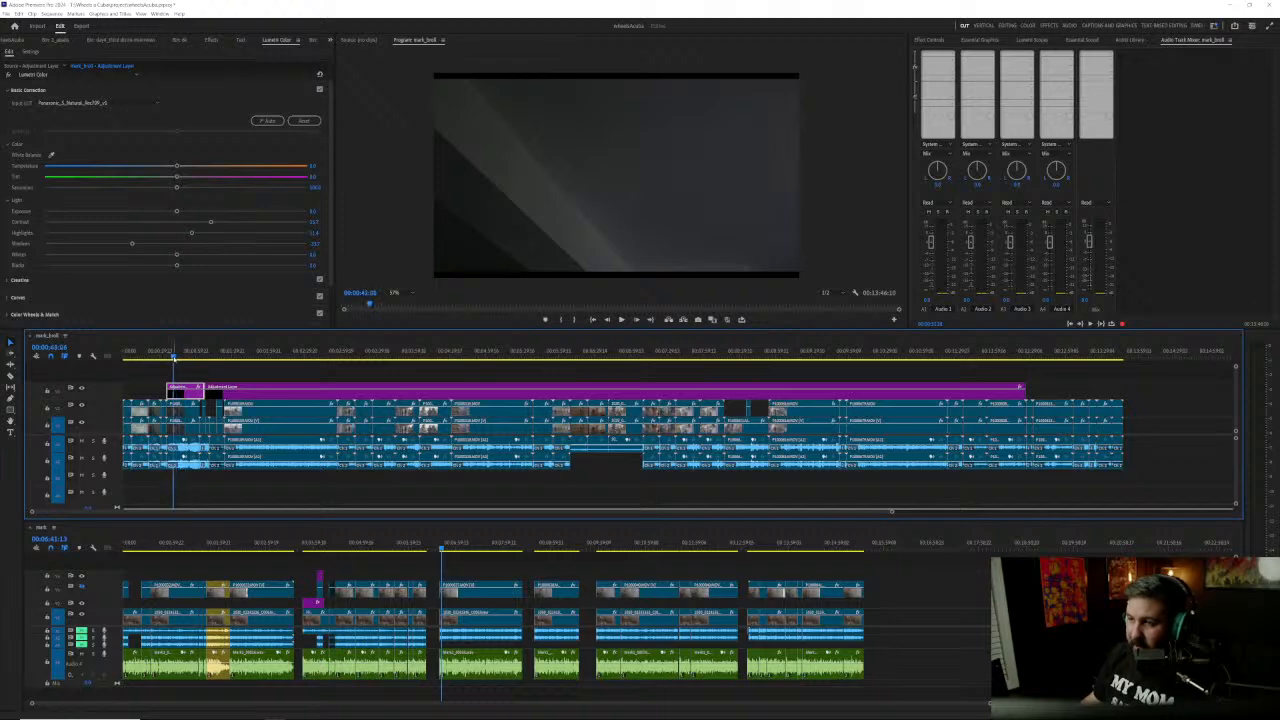
drag(176, 358, 185, 357)
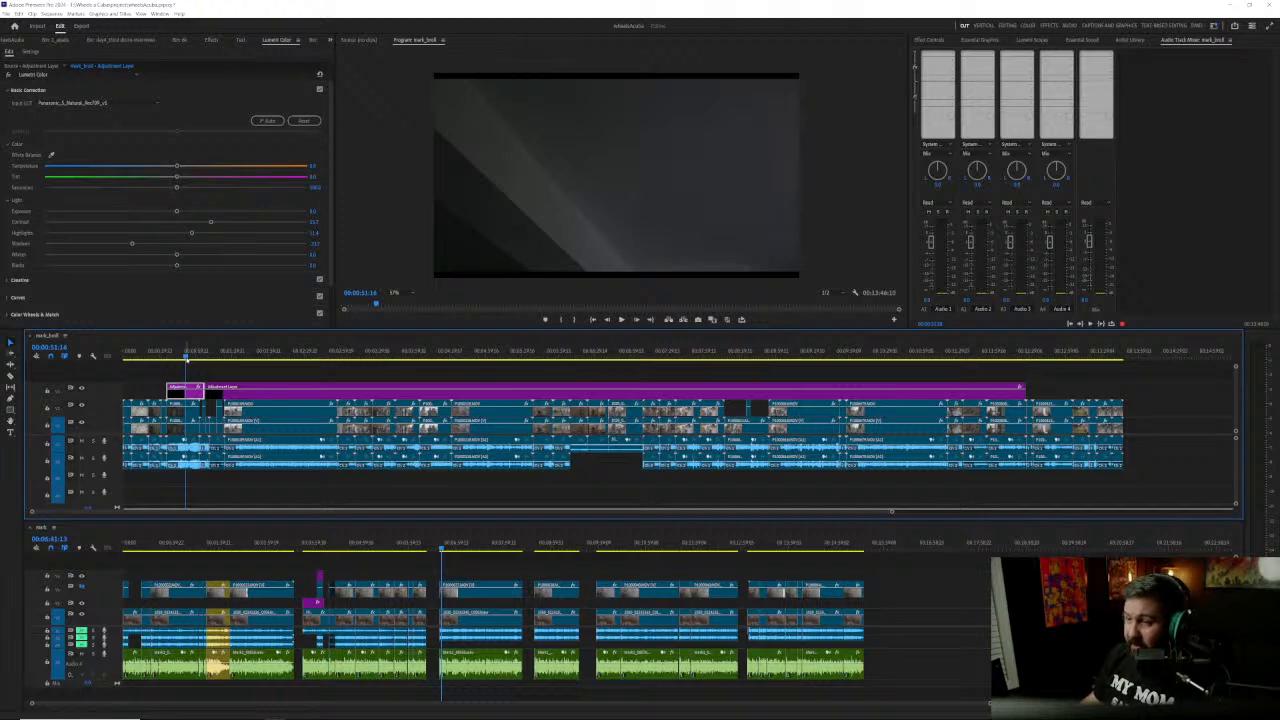
click(364, 43)
click(417, 42)
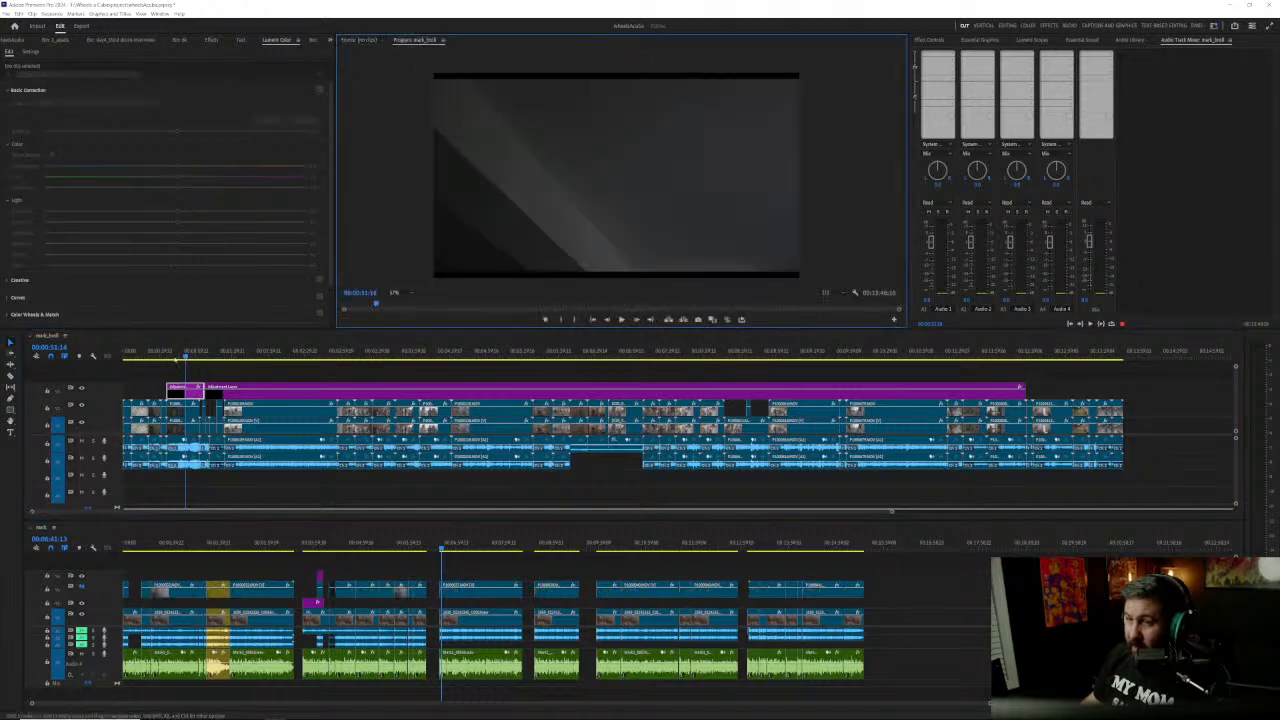
click(181, 359)
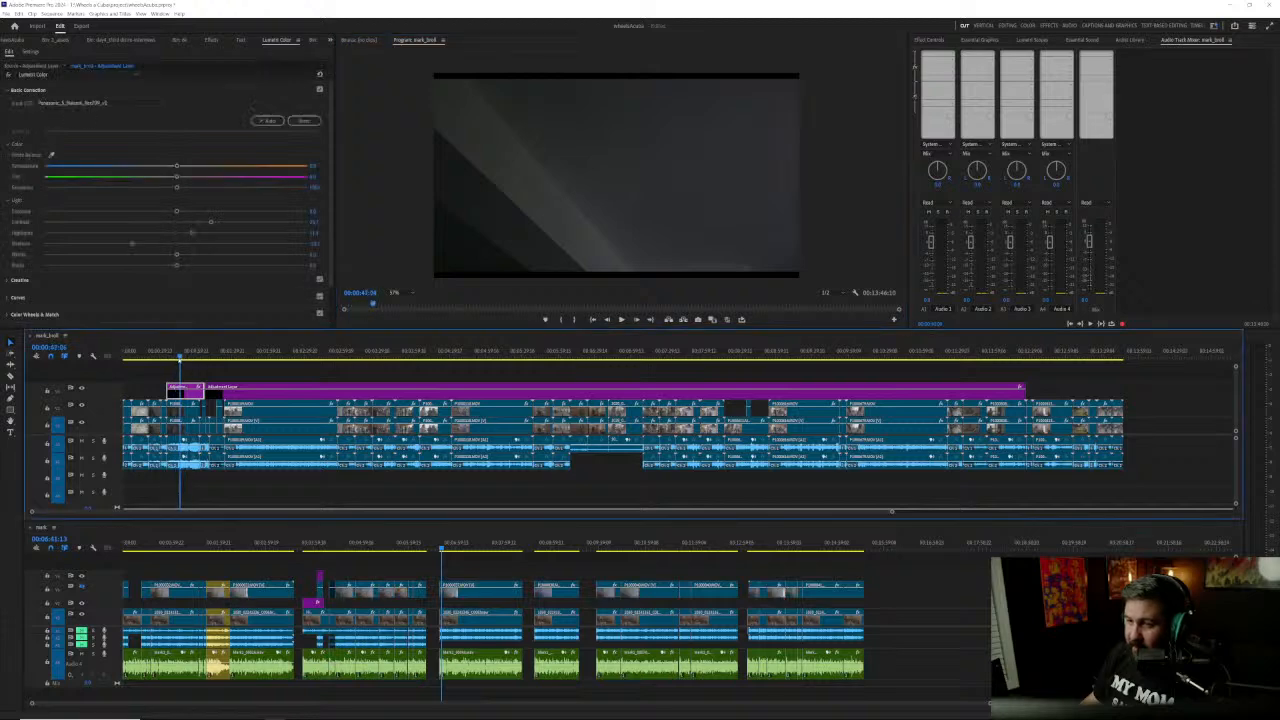
key(ctrl+s)
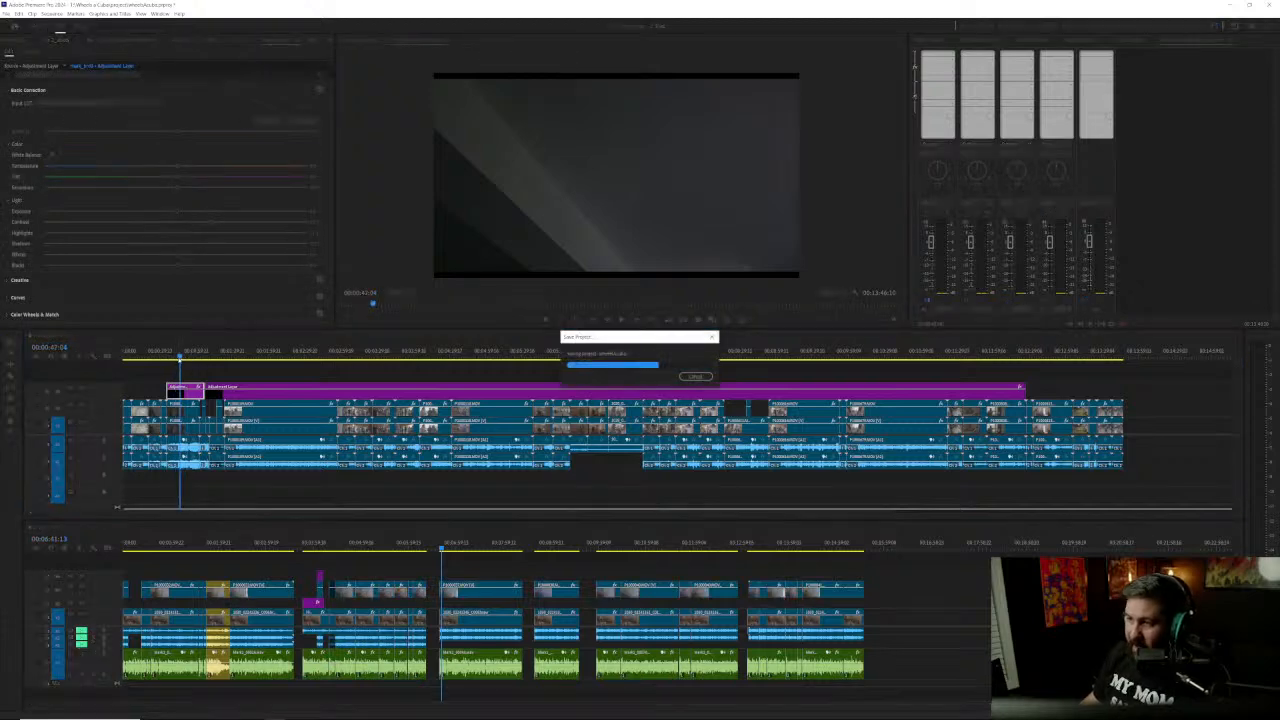
key(space)
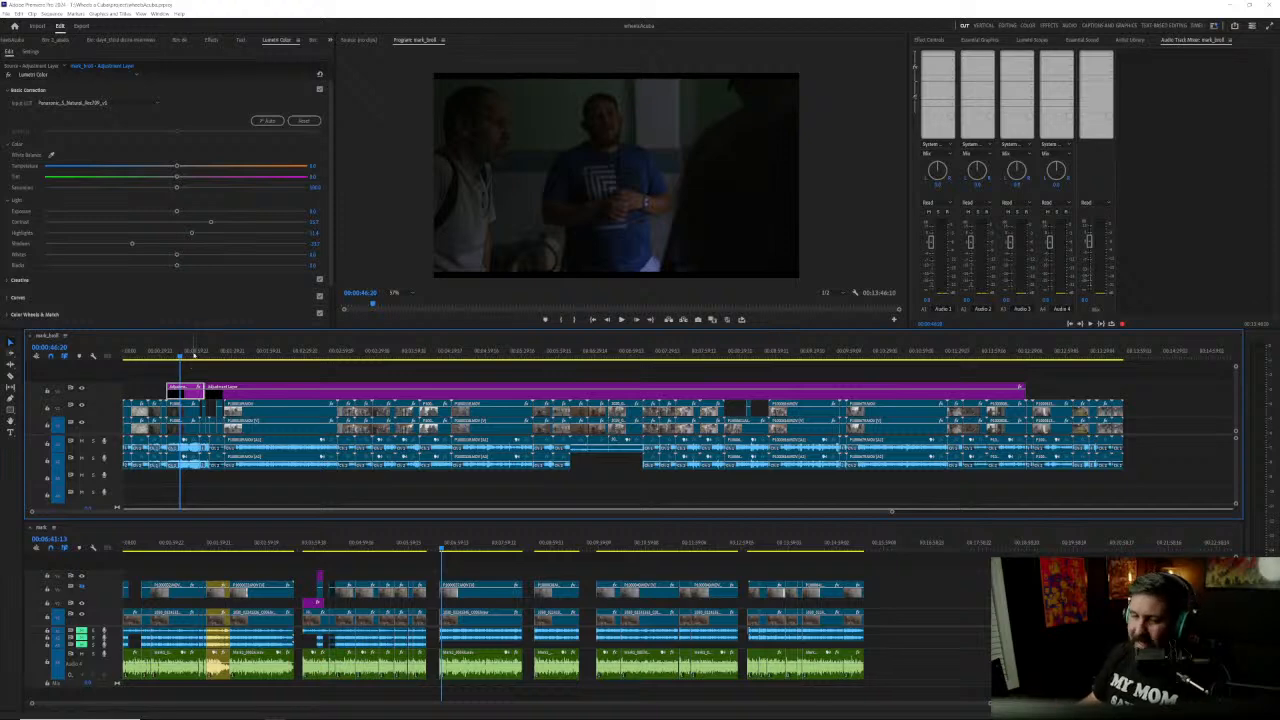
Step: At 00:00:44:02, slightly reduce the first adjustment layer section's contrast and raise its shadows and highlights
click(176, 351)
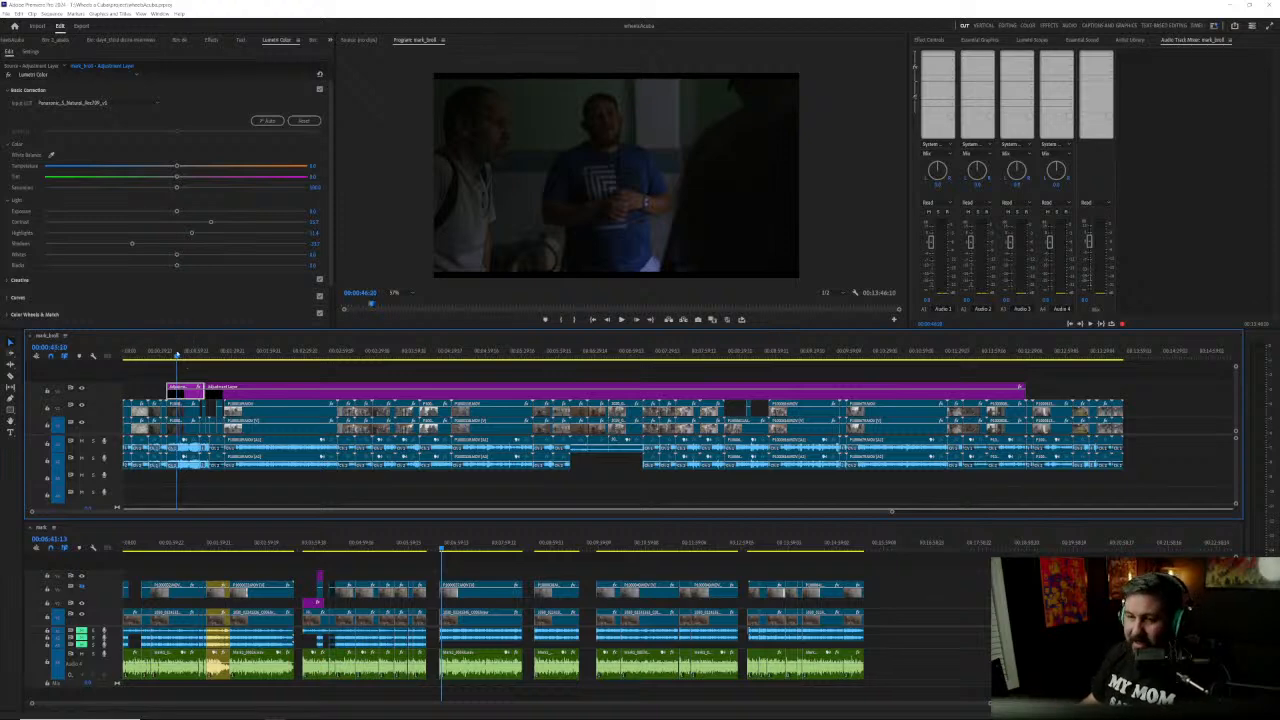
drag(177, 354, 181, 367)
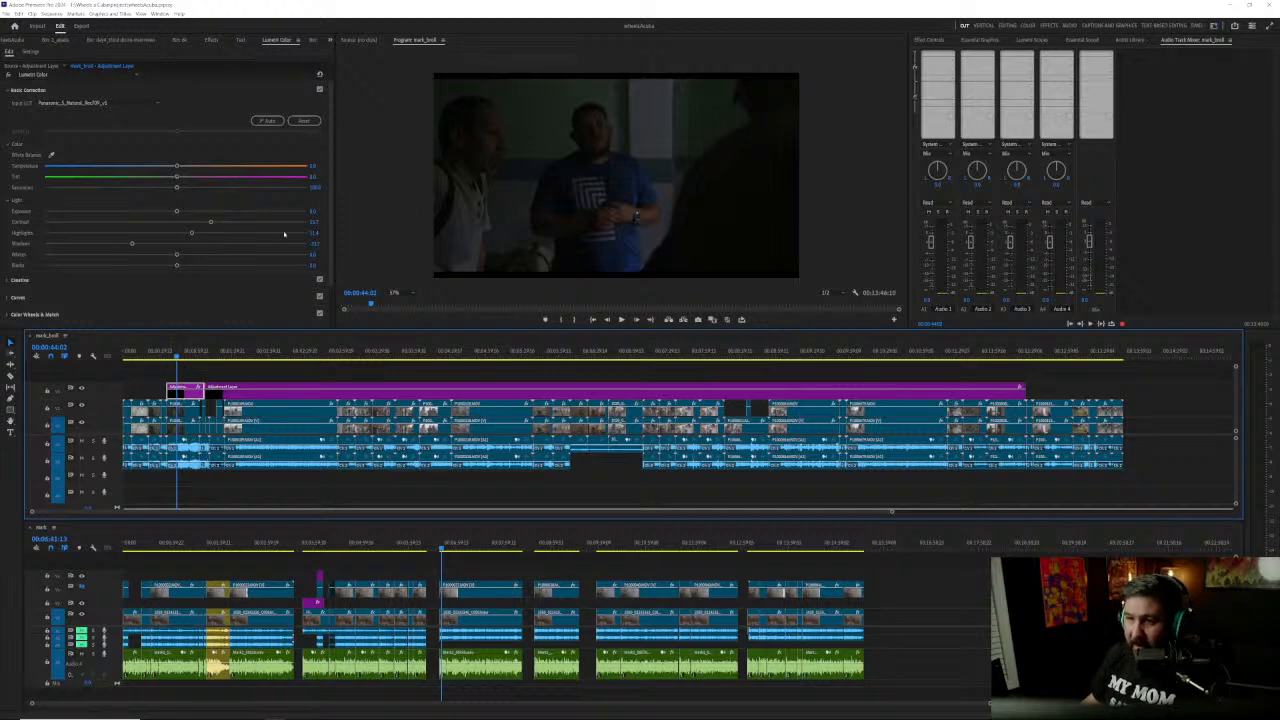
drag(211, 222, 207, 223)
drag(132, 244, 250, 232)
Step: Set the program preview zoom to Fit, inspect the regraded conversation shot in the maximized preview, and restore the layout
click(395, 268)
key(grave)
key(grave)
key(grave)
click(62, 675)
click(66, 574)
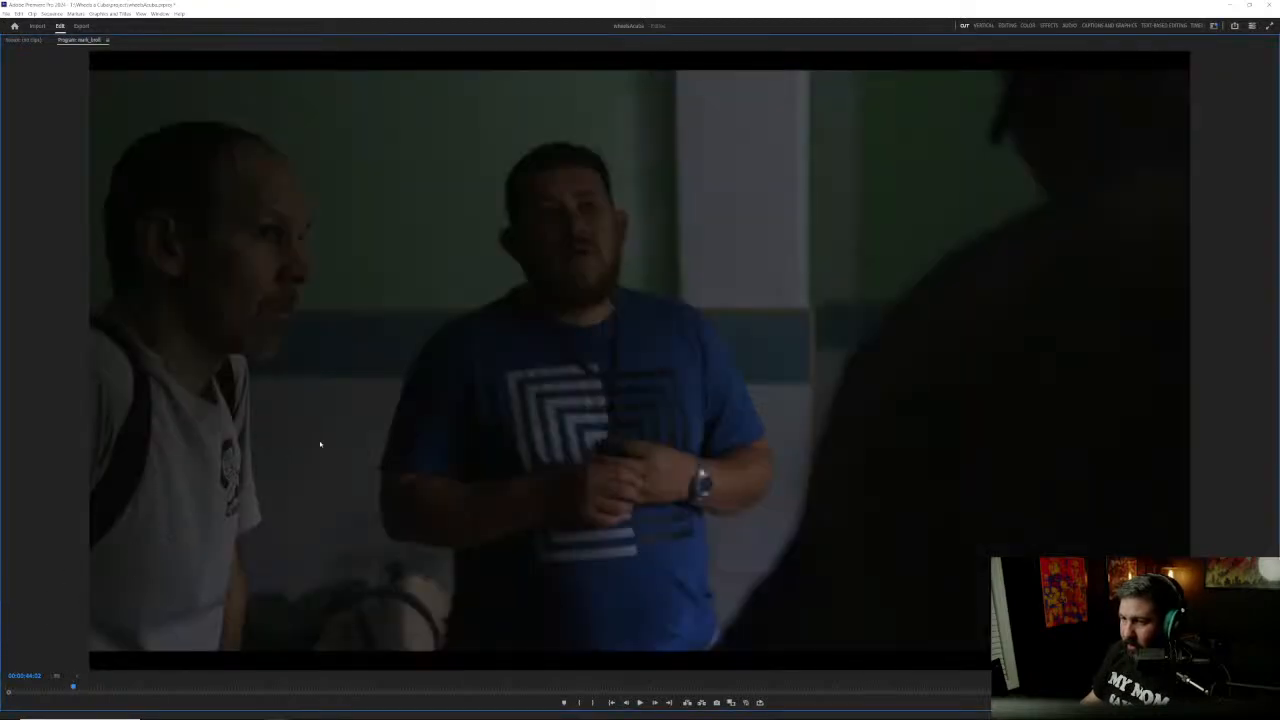
key(grave)
key(grave)
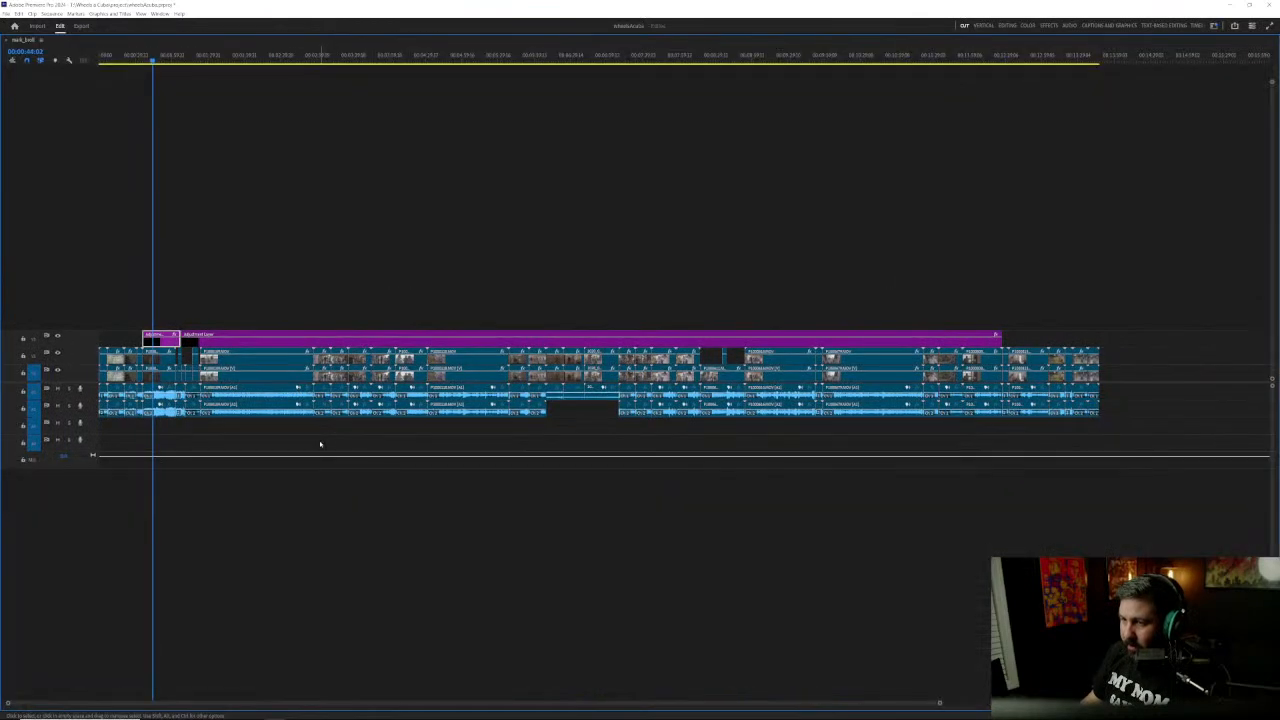
key(grave)
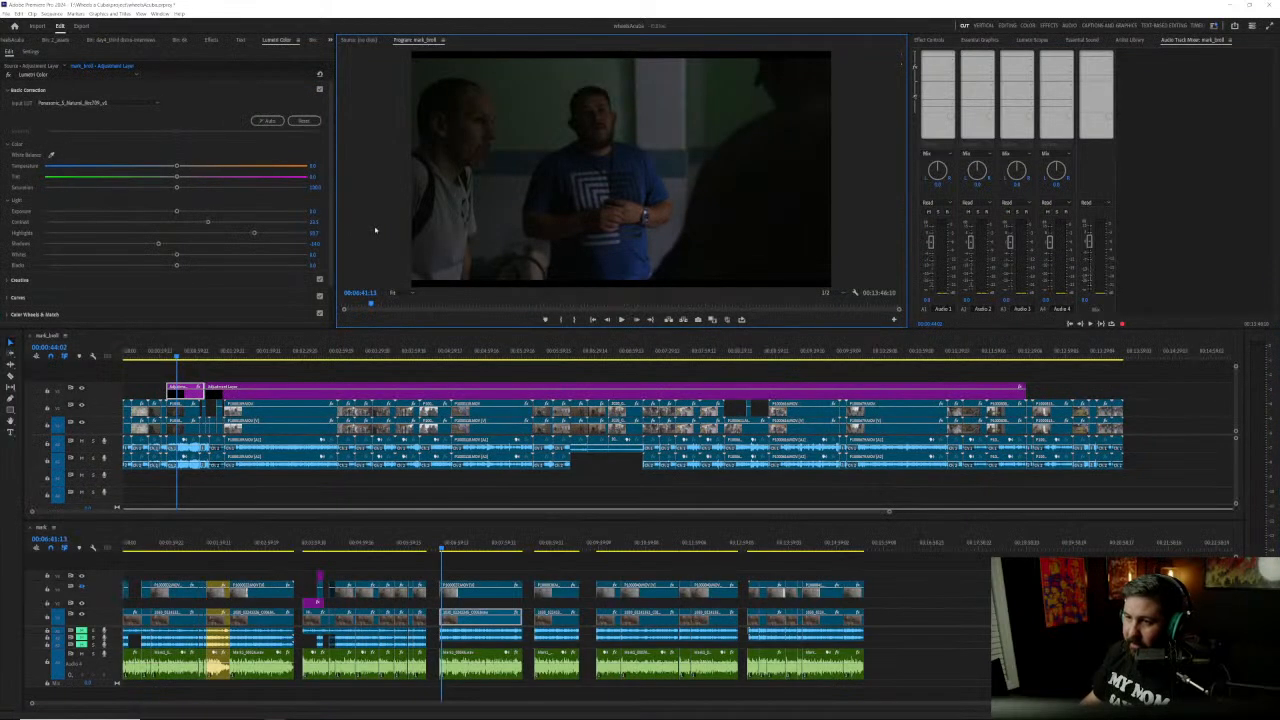
key(grave)
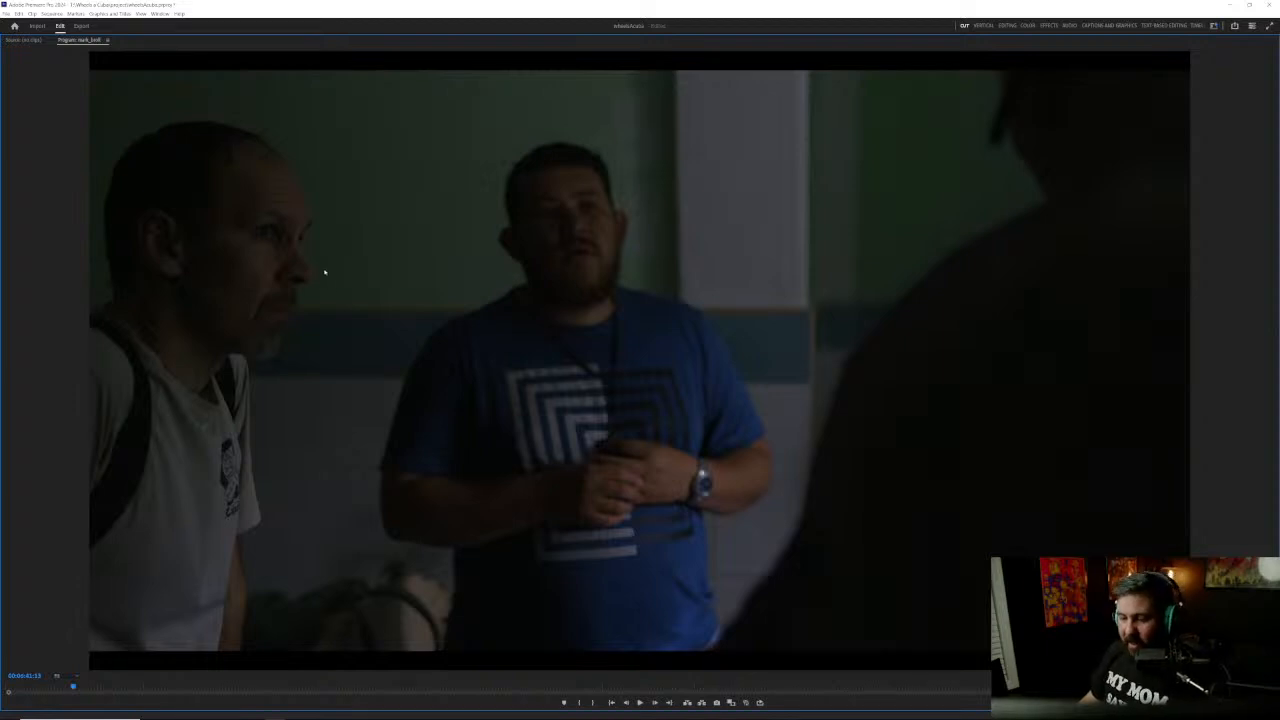
key(grave)
Step: Try a stronger Faded Film effect on the adjustment layer over the conversation shot
scroll(237, 273, down, 5)
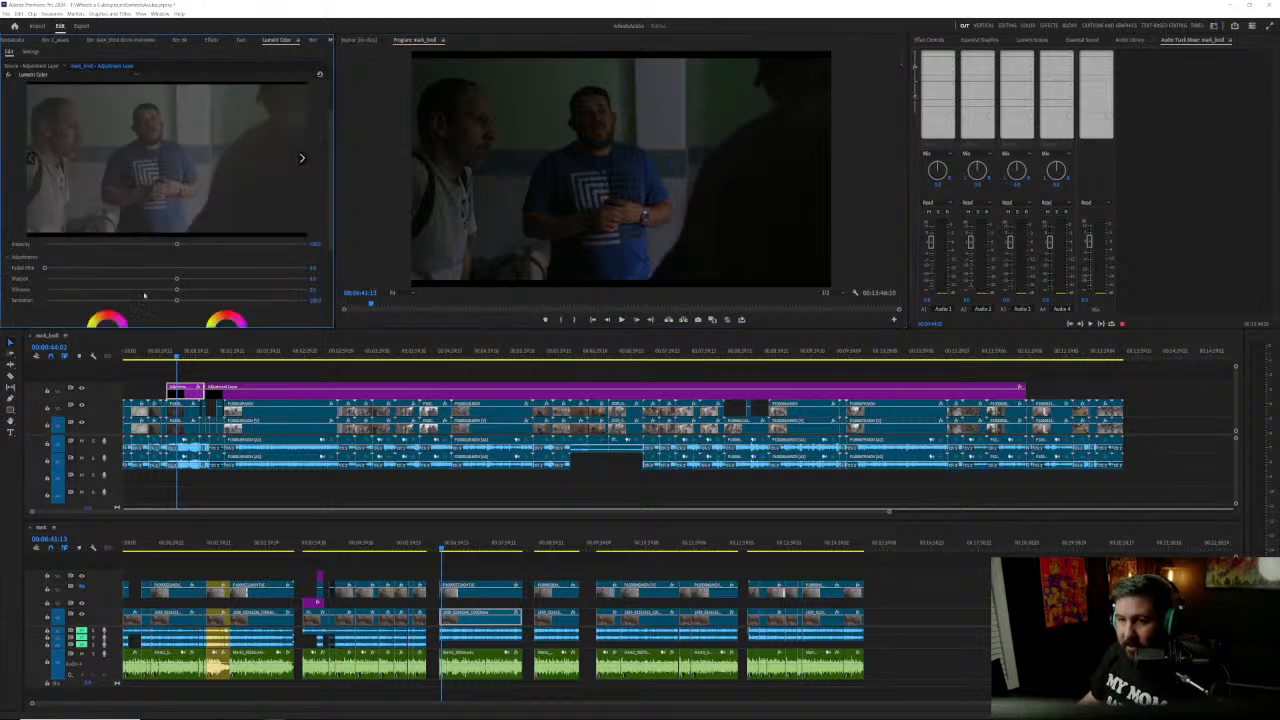
drag(45, 268, 186, 268)
key(ctrl+z)
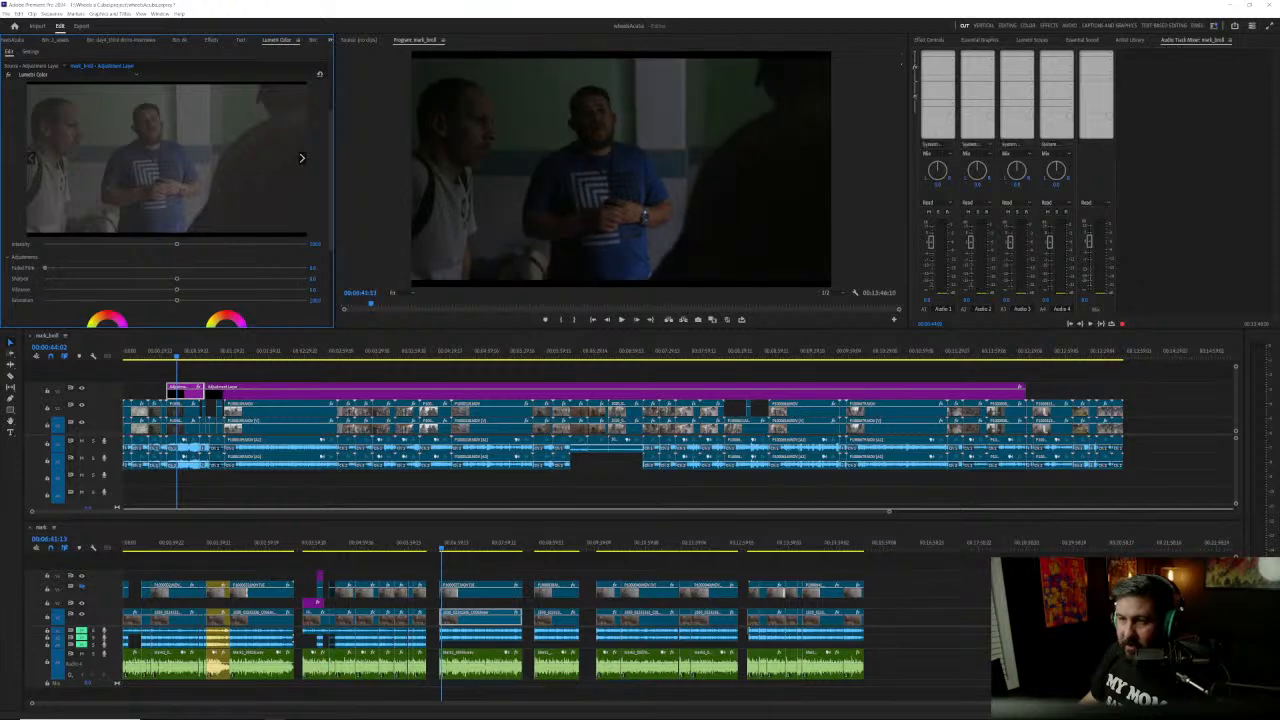
Step: Examine the adjustment layer's Lumetri Color controls, including Creative, Curves, Color Wheels & Match and Vignette
scroll(130, 258, down, 5)
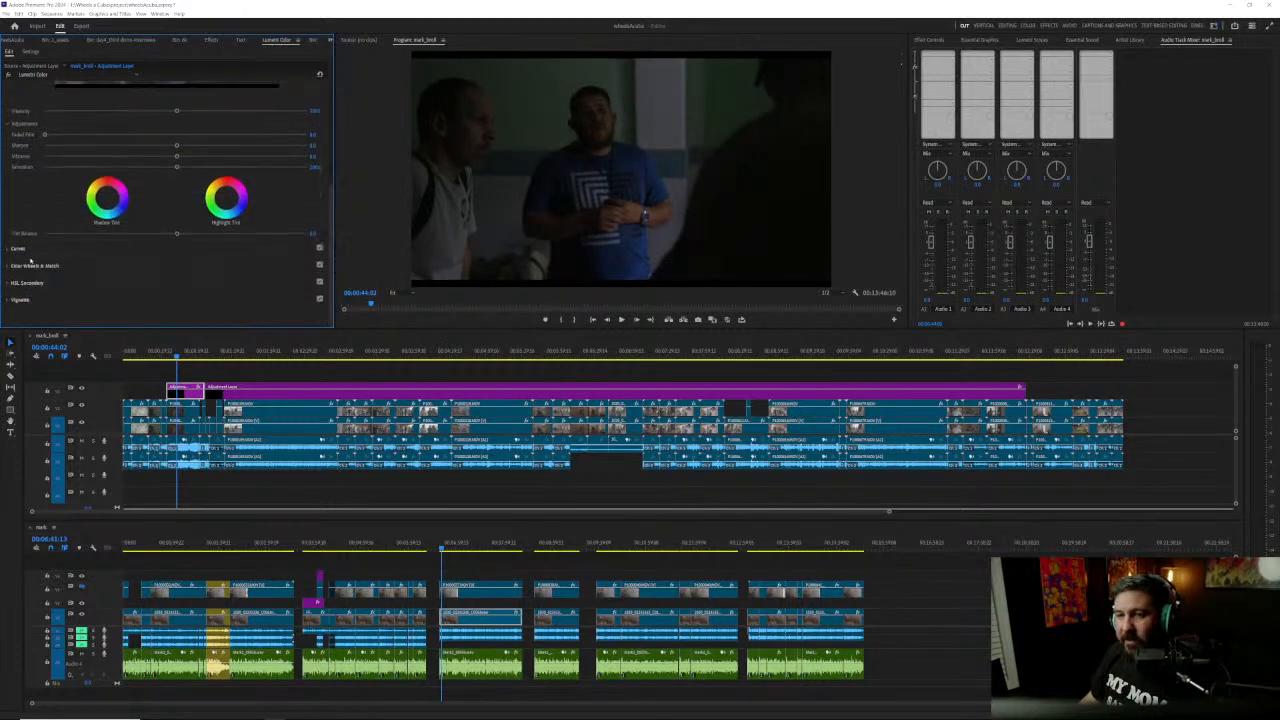
click(47, 303)
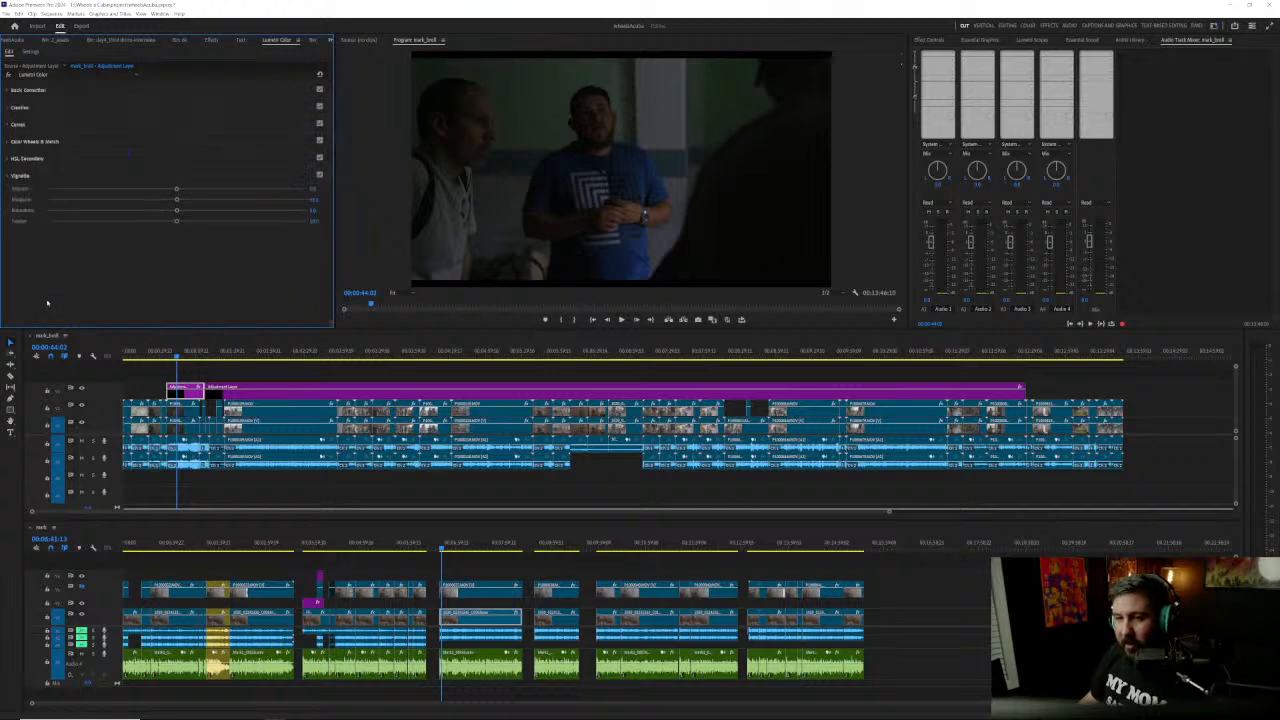
click(57, 175)
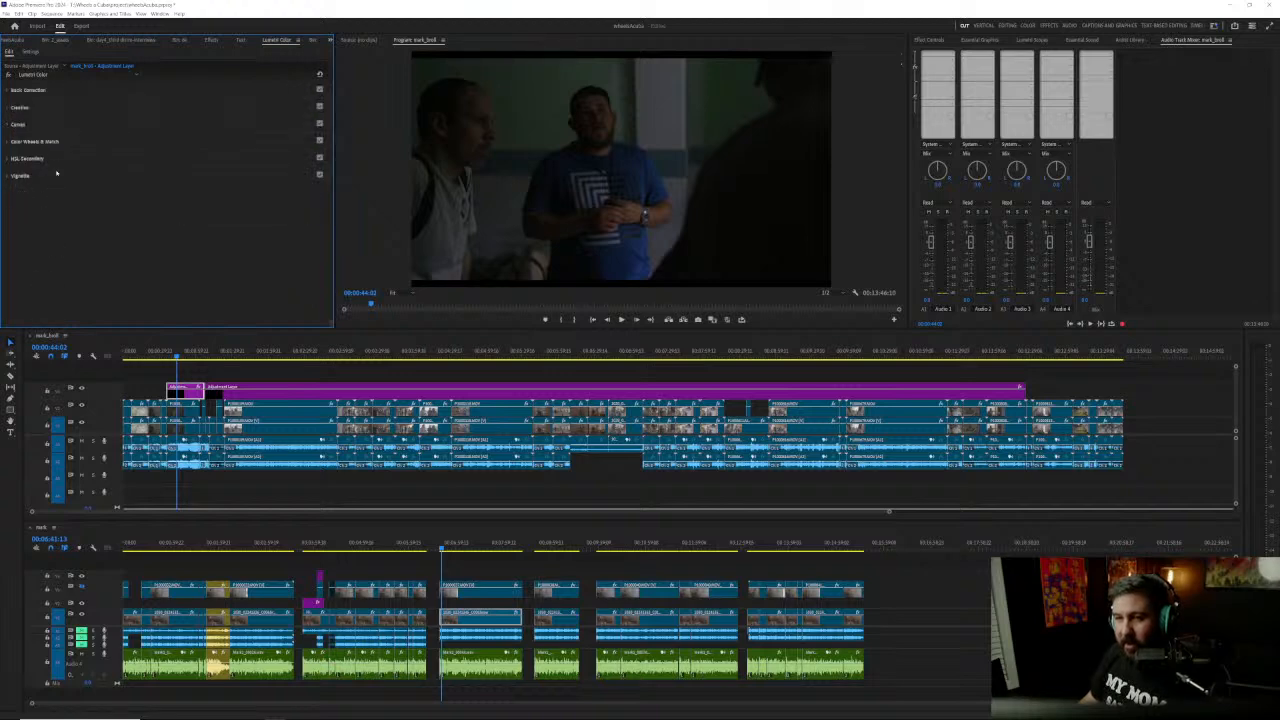
click(66, 142)
click(74, 142)
click(50, 125)
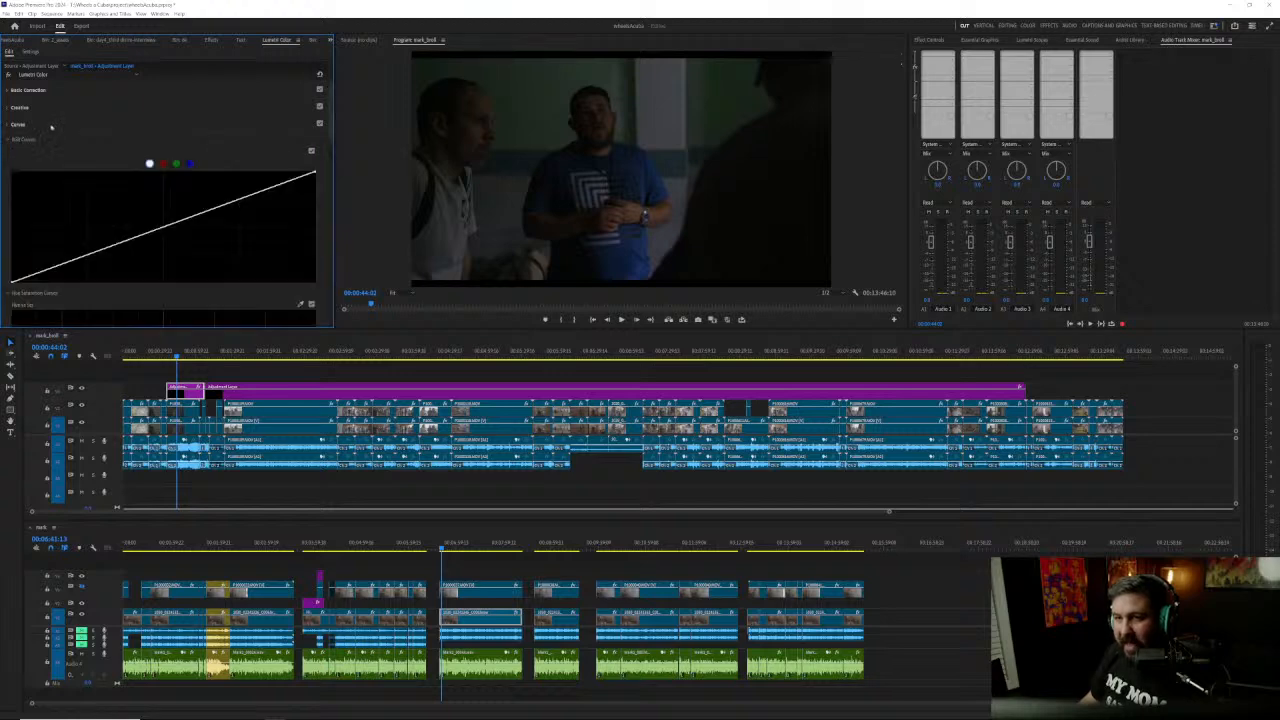
click(66, 108)
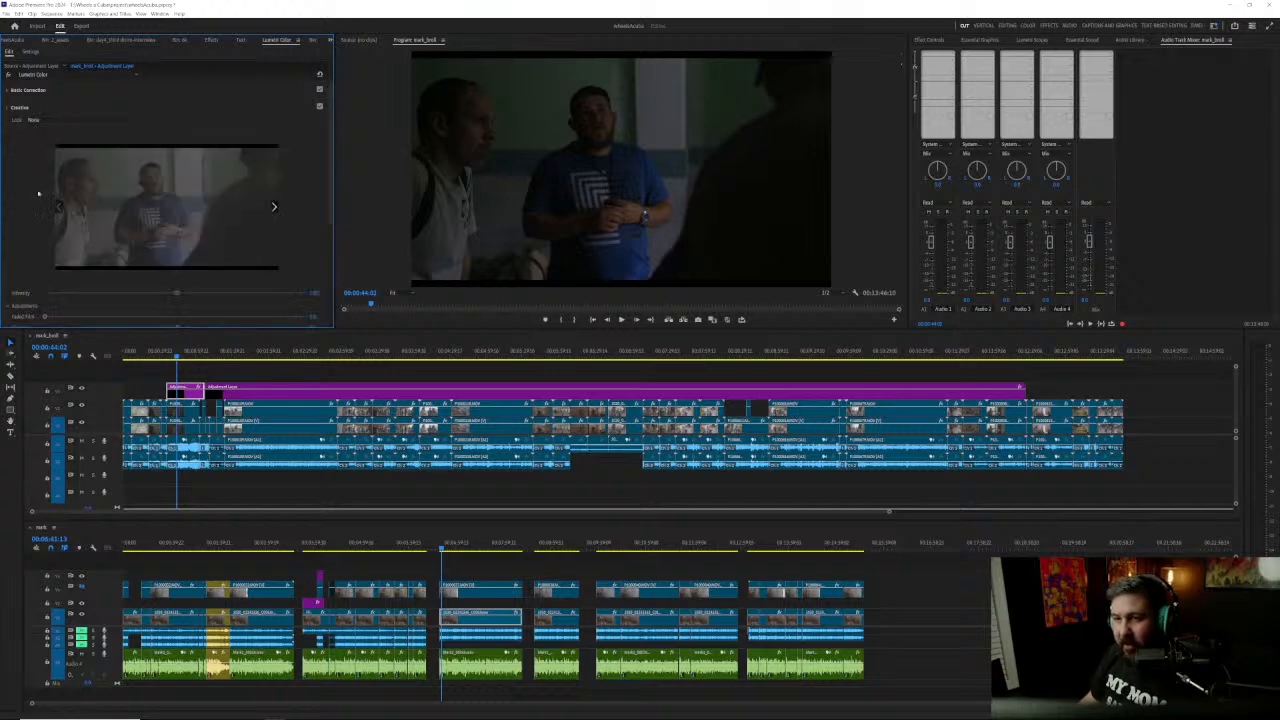
scroll(43, 186, down, 3)
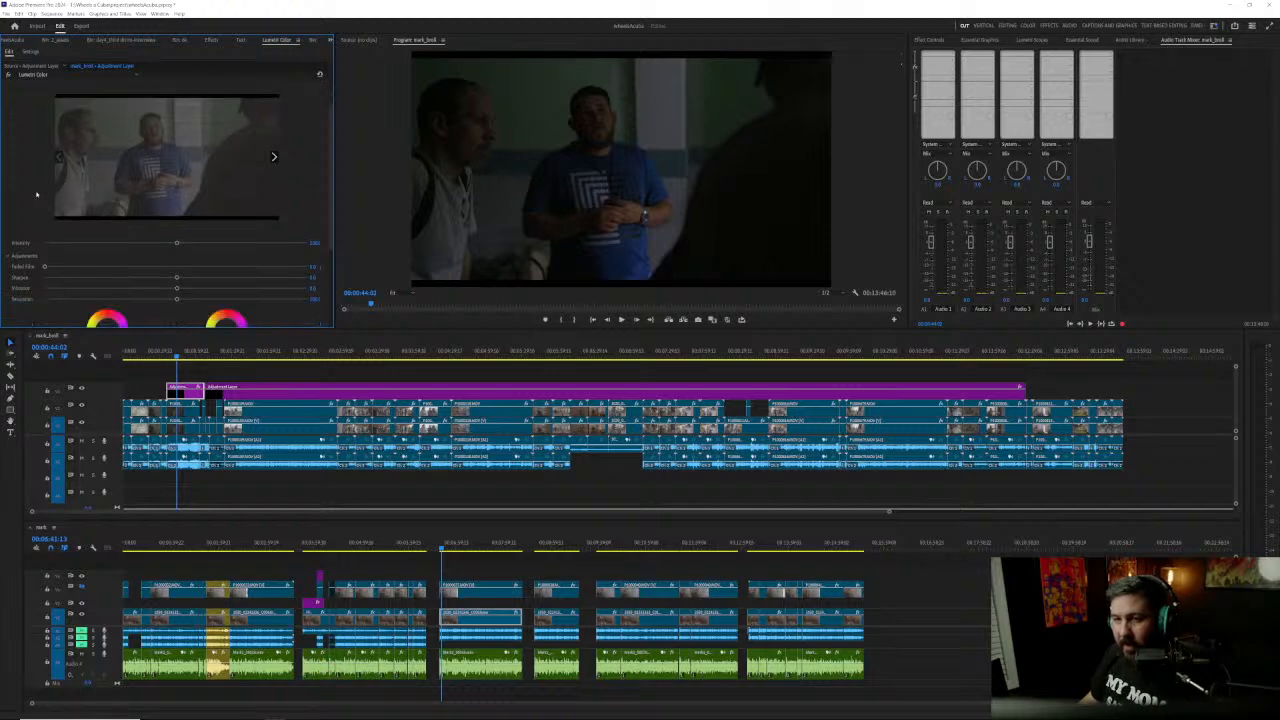
scroll(36, 194, up, 3)
click(60, 108)
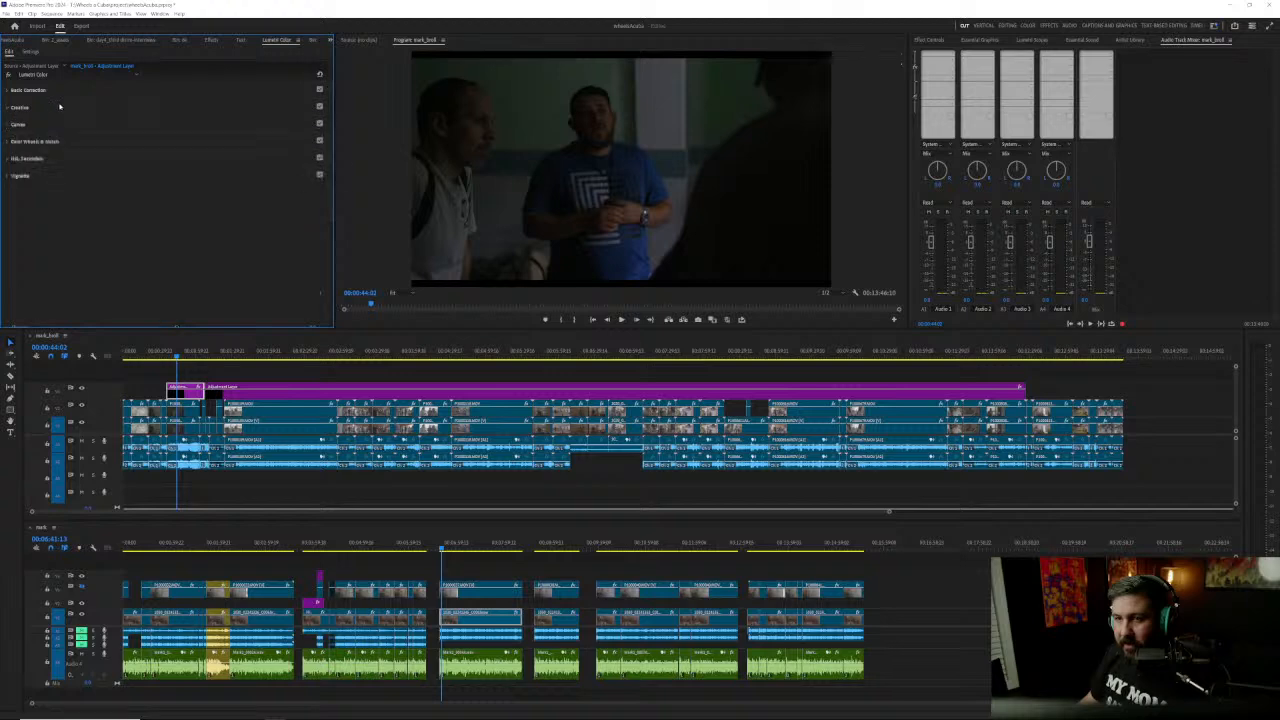
click(59, 124)
click(62, 125)
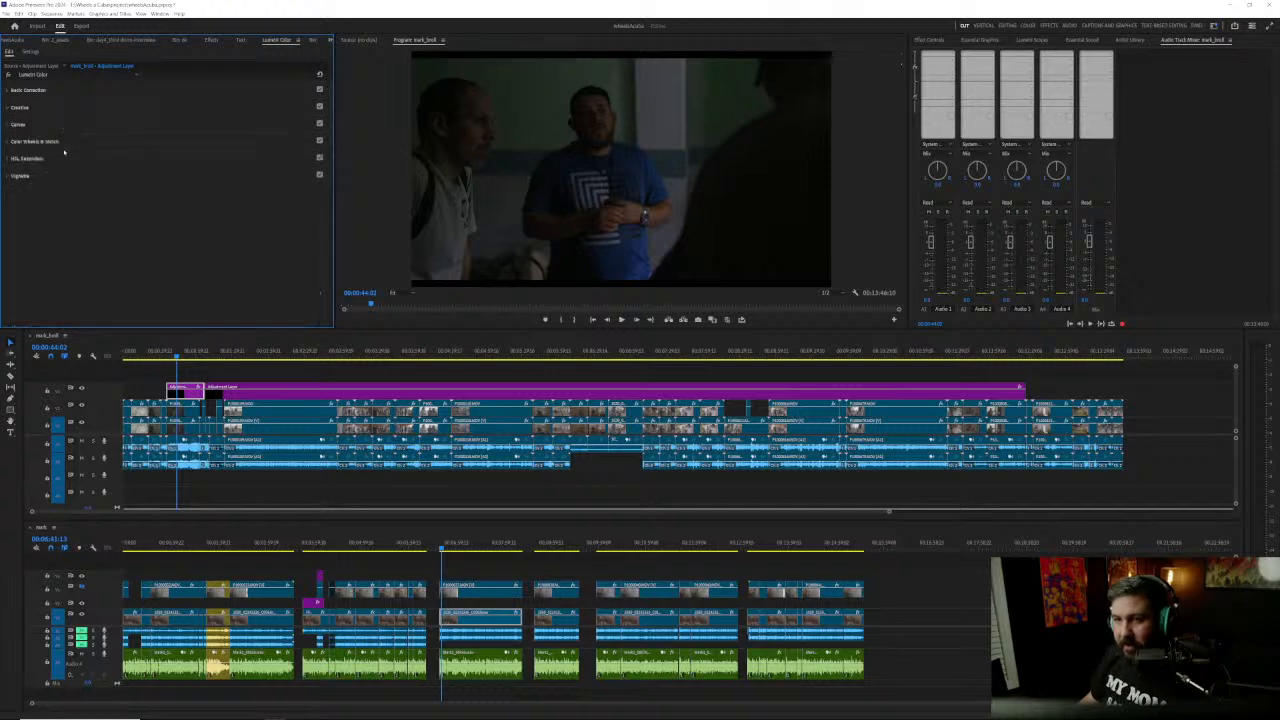
click(66, 142)
click(66, 142)
click(64, 176)
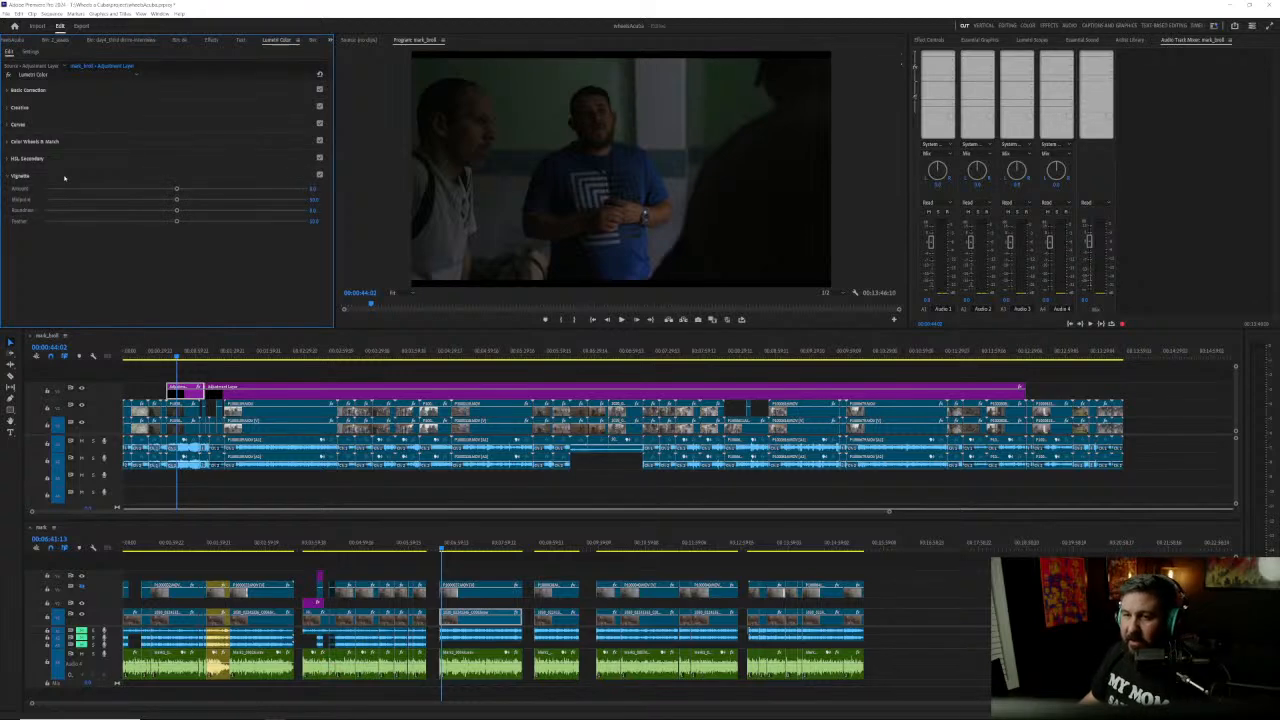
click(64, 176)
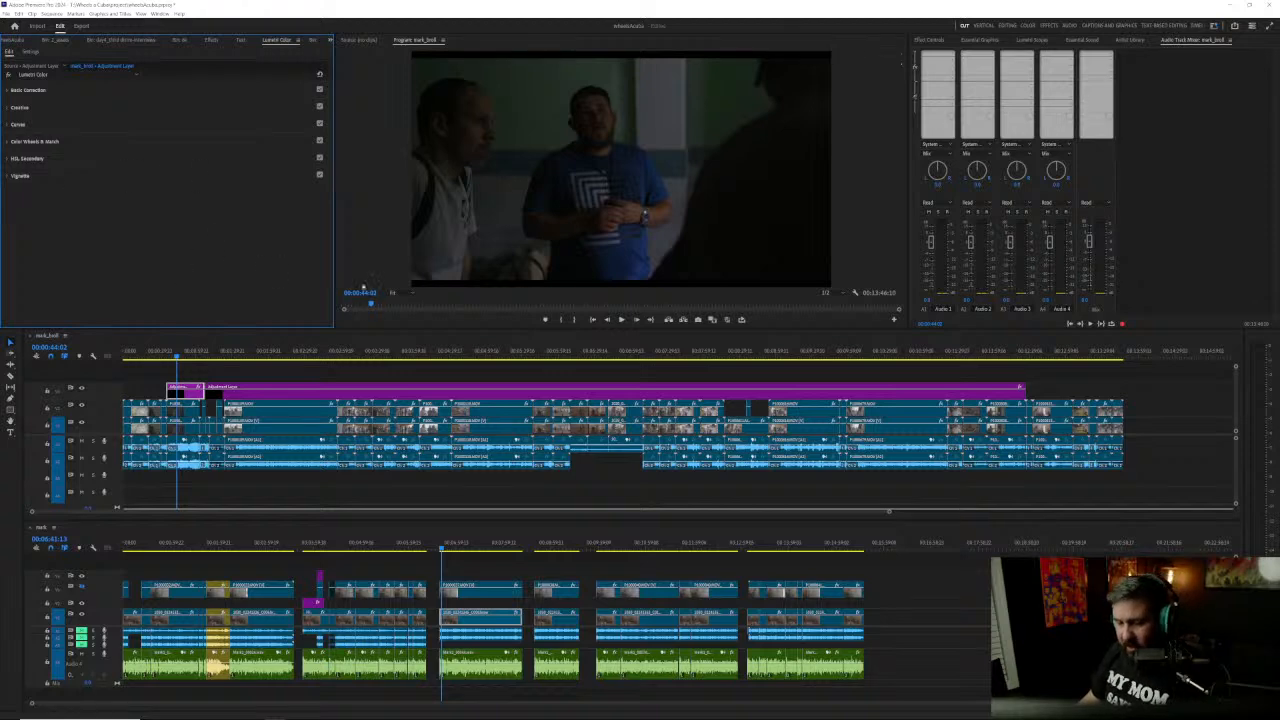
Step: Save the project and scrub through the b-roll sequence to review its shots up to about 00:12:03
click(306, 565)
key(ctrl+s)
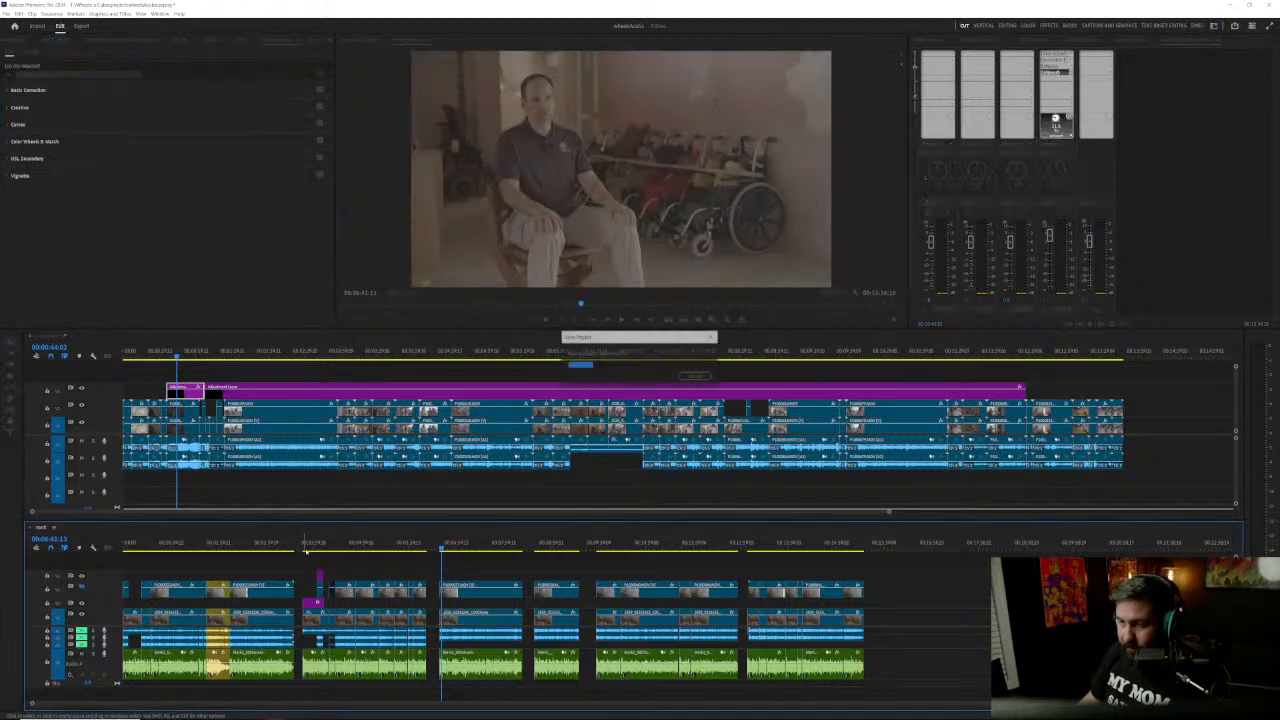
click(251, 378)
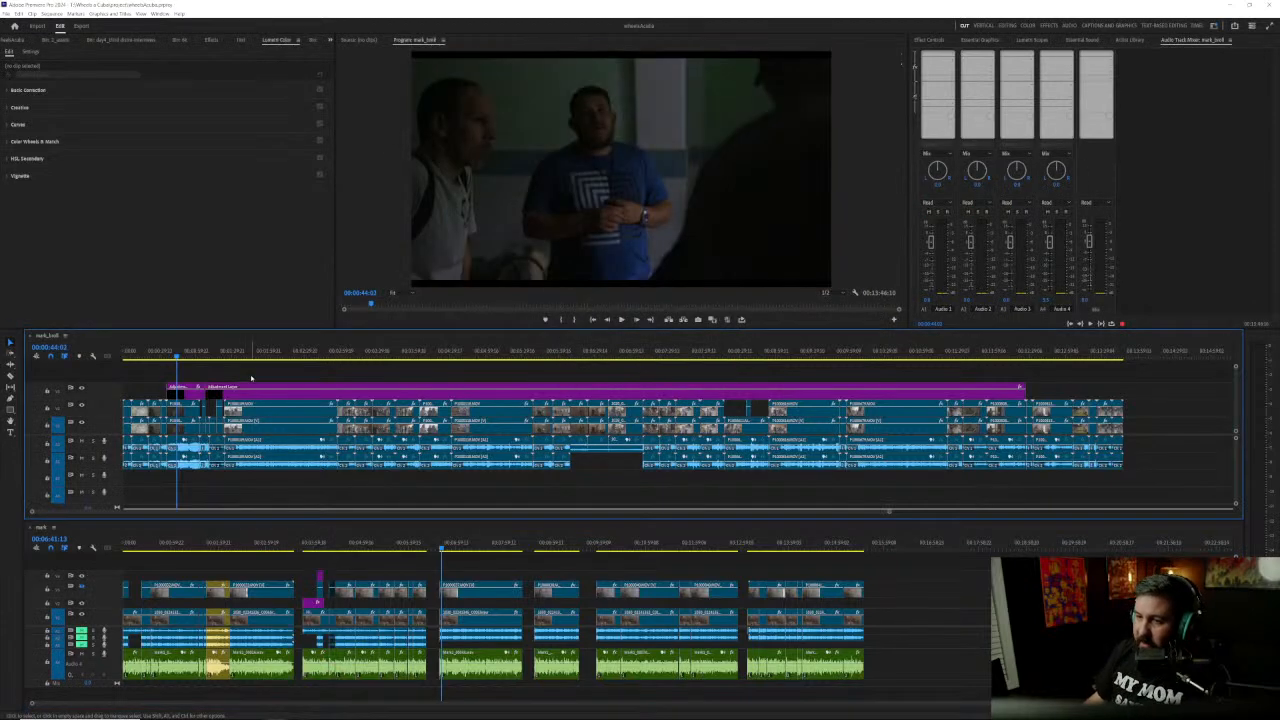
drag(247, 356, 596, 347)
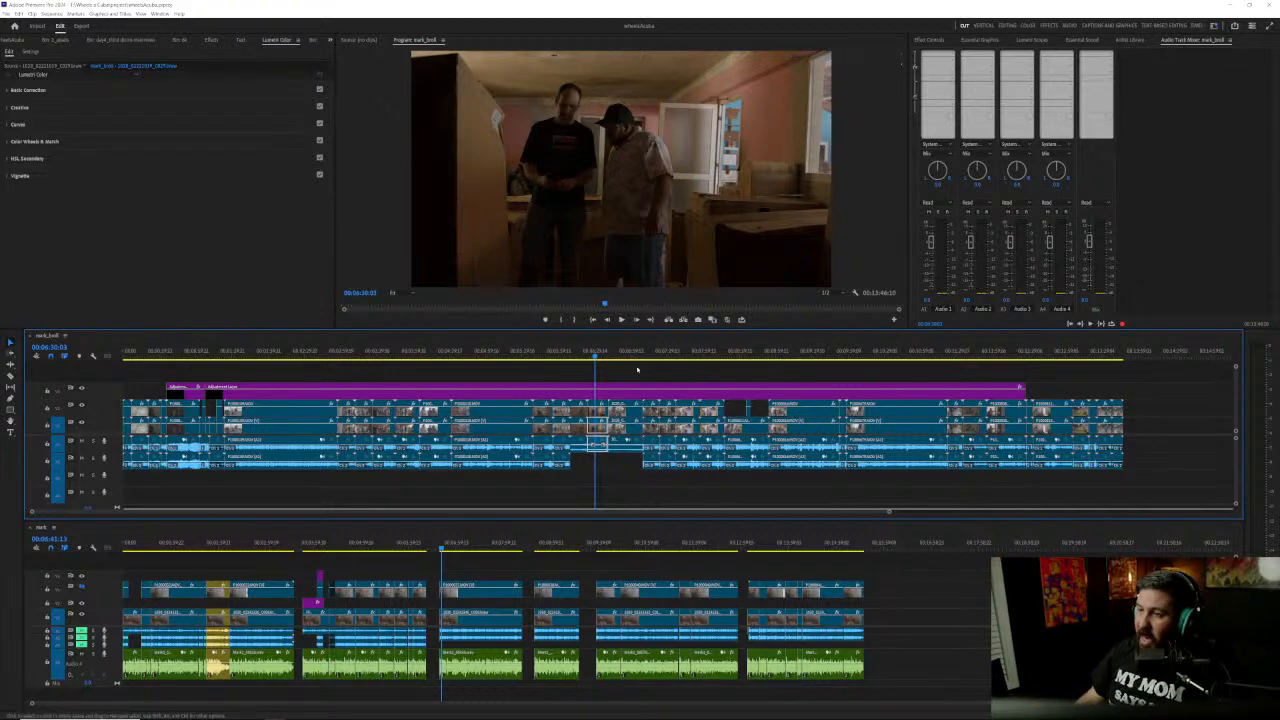
drag(578, 357, 1001, 357)
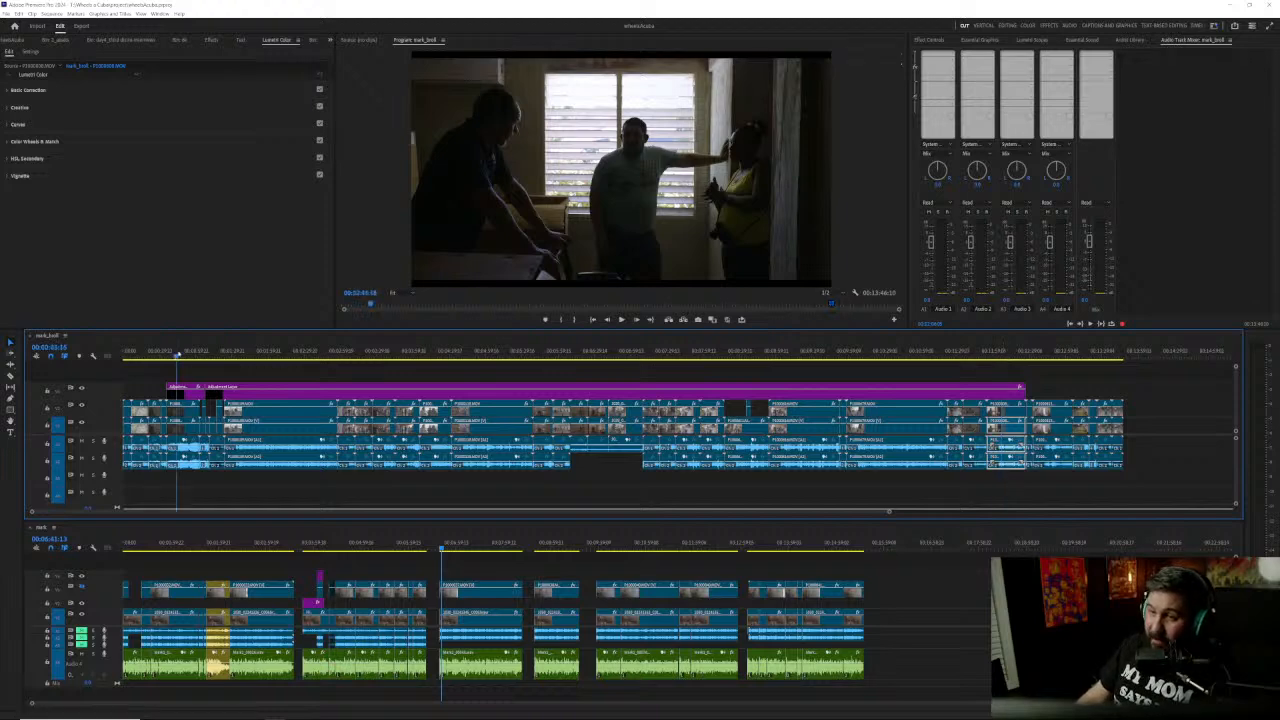
Step: Extend the first adjustment layer section's start back over the silhouetted shot at about 00:00:27 and save the project
click(177, 355)
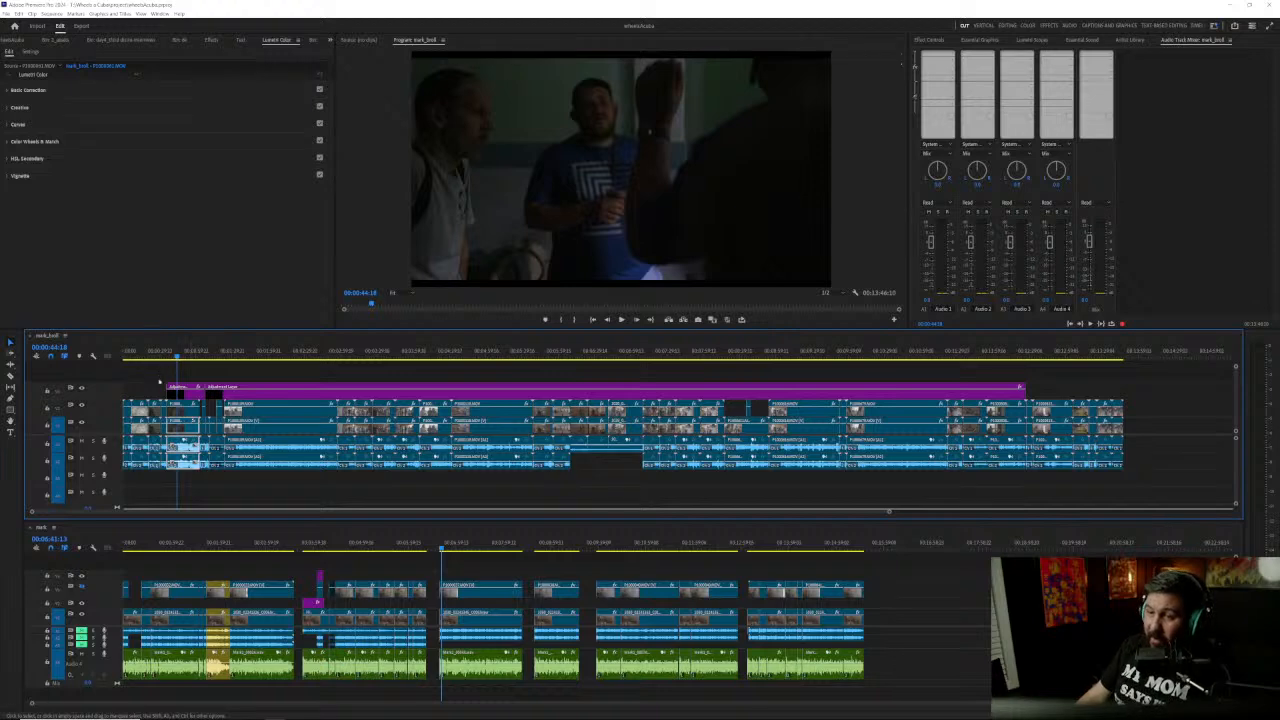
click(156, 355)
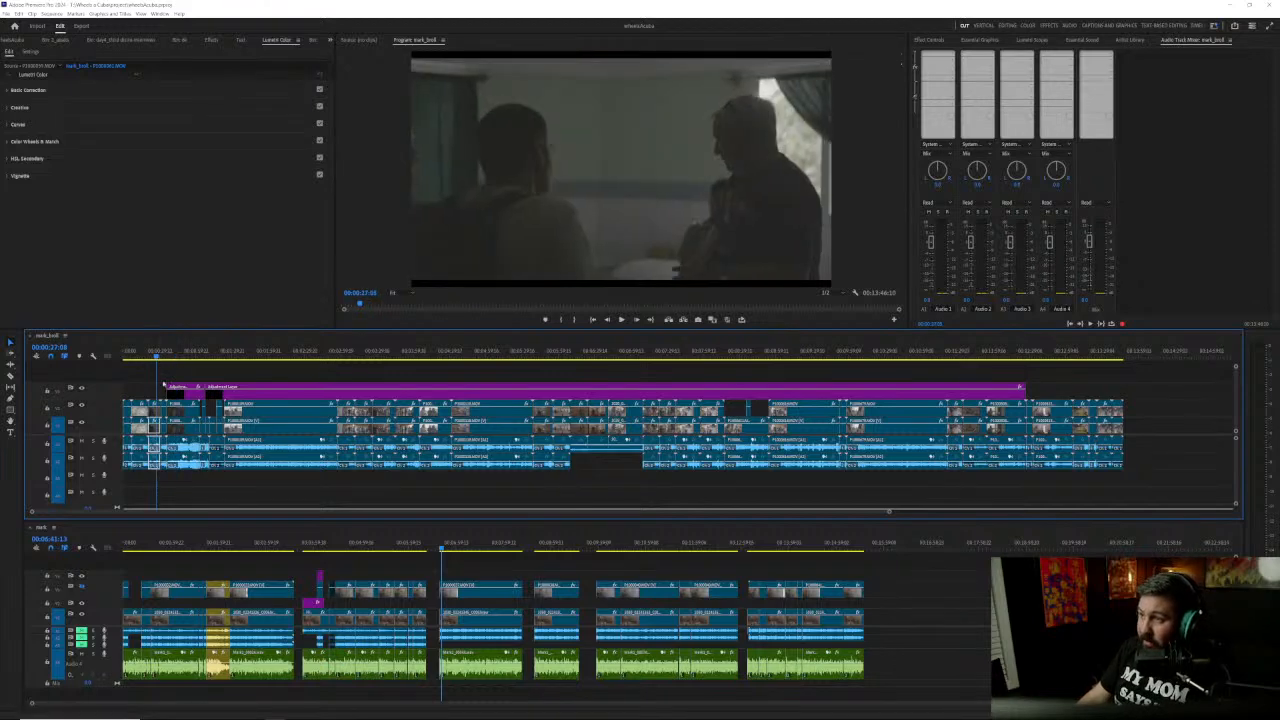
drag(168, 390, 150, 390)
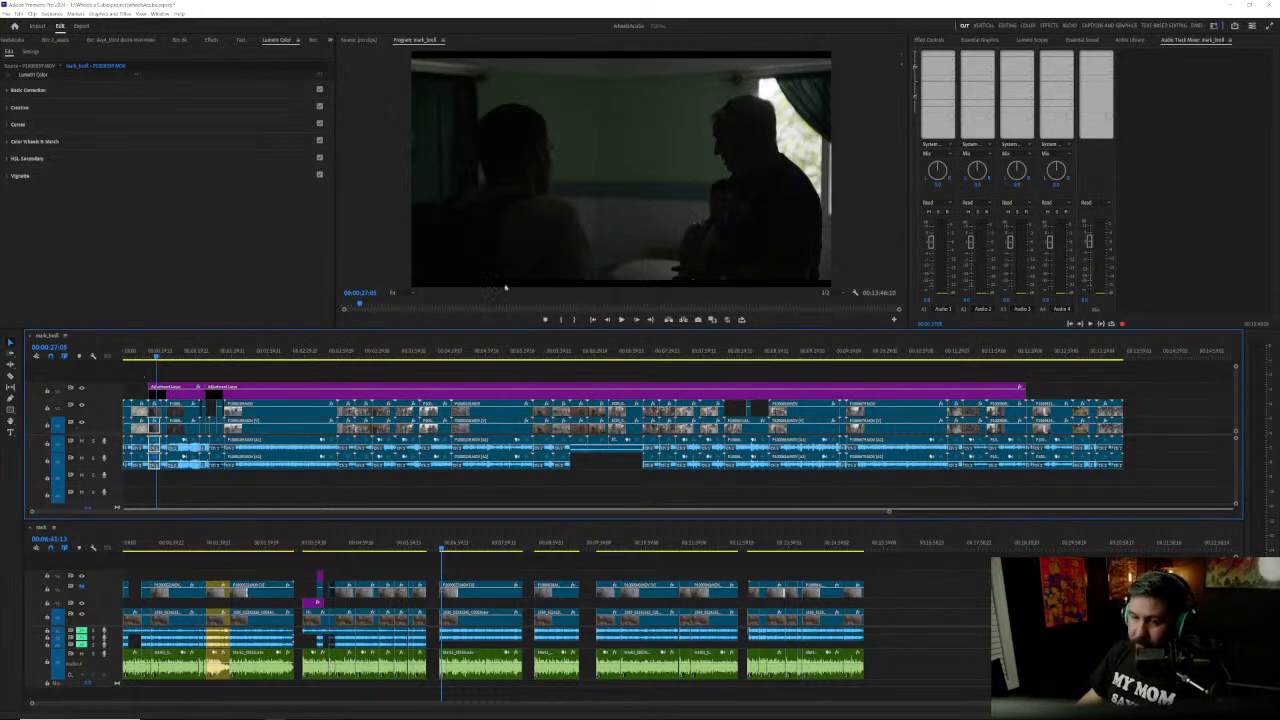
click(298, 378)
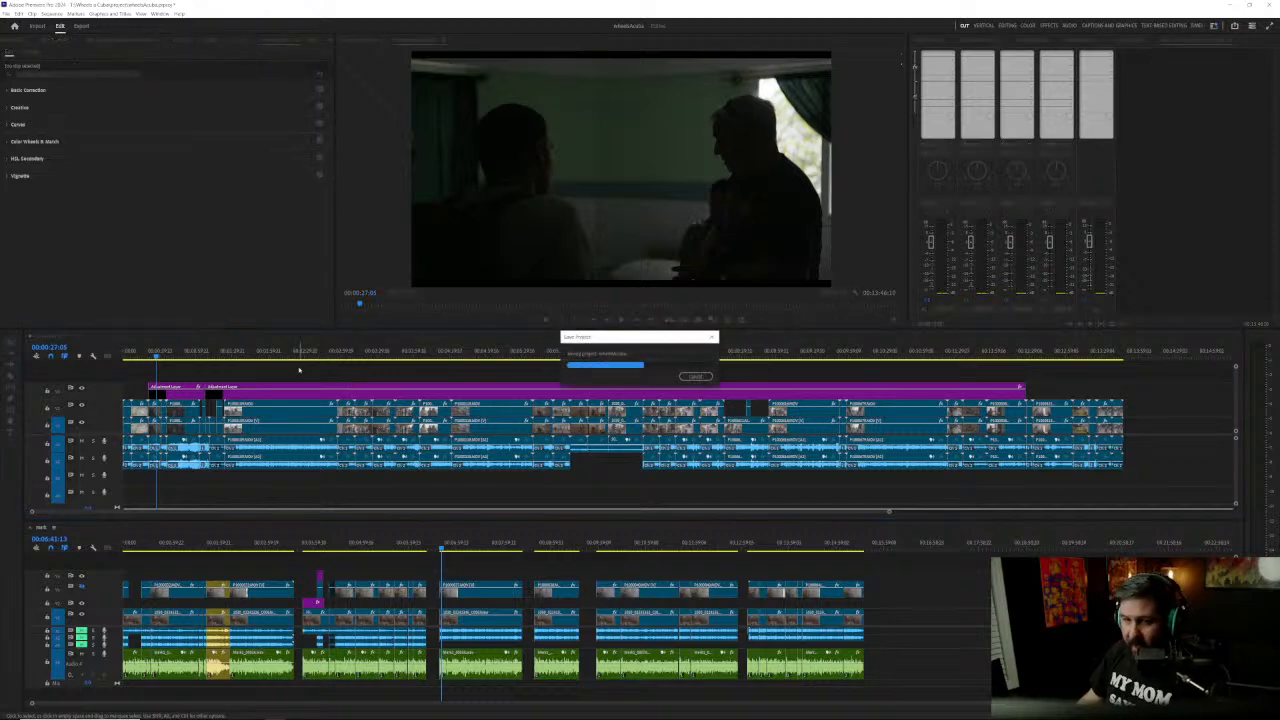